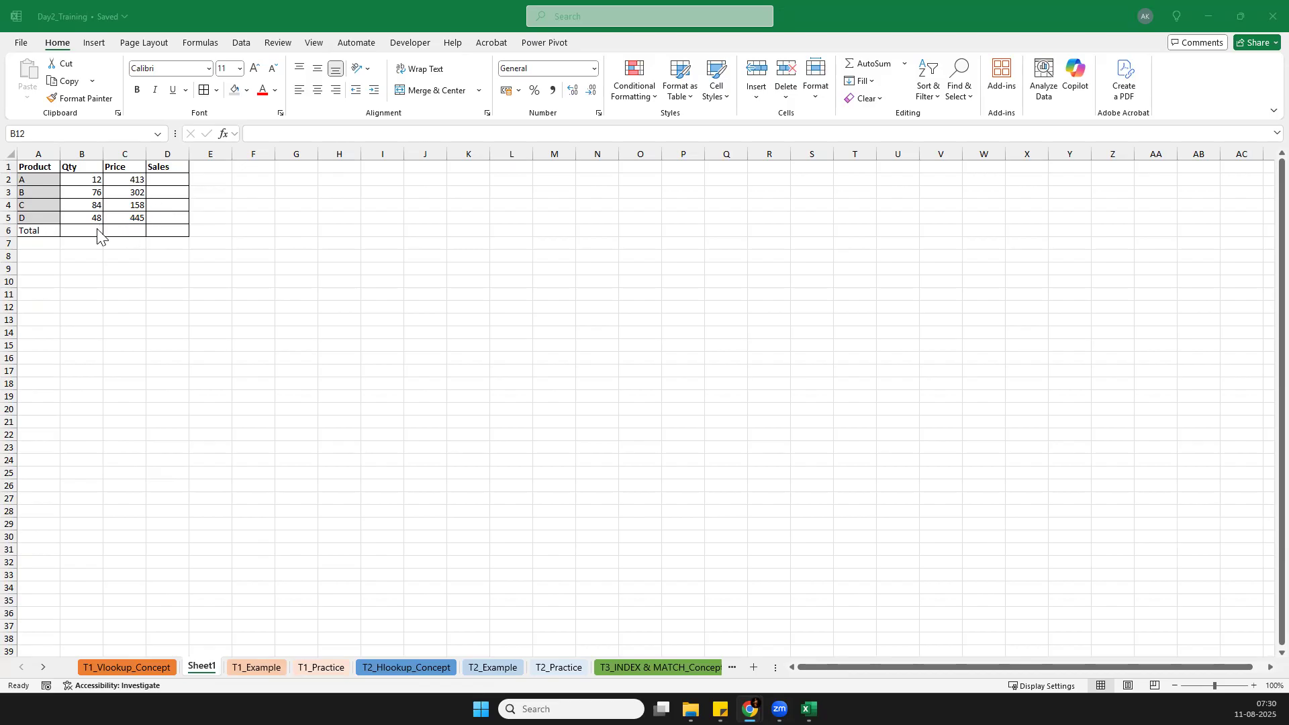
# Step: Total the Qty column in cell B6 with the formula =SUM(B2:B5)
pyautogui.click(79, 229)
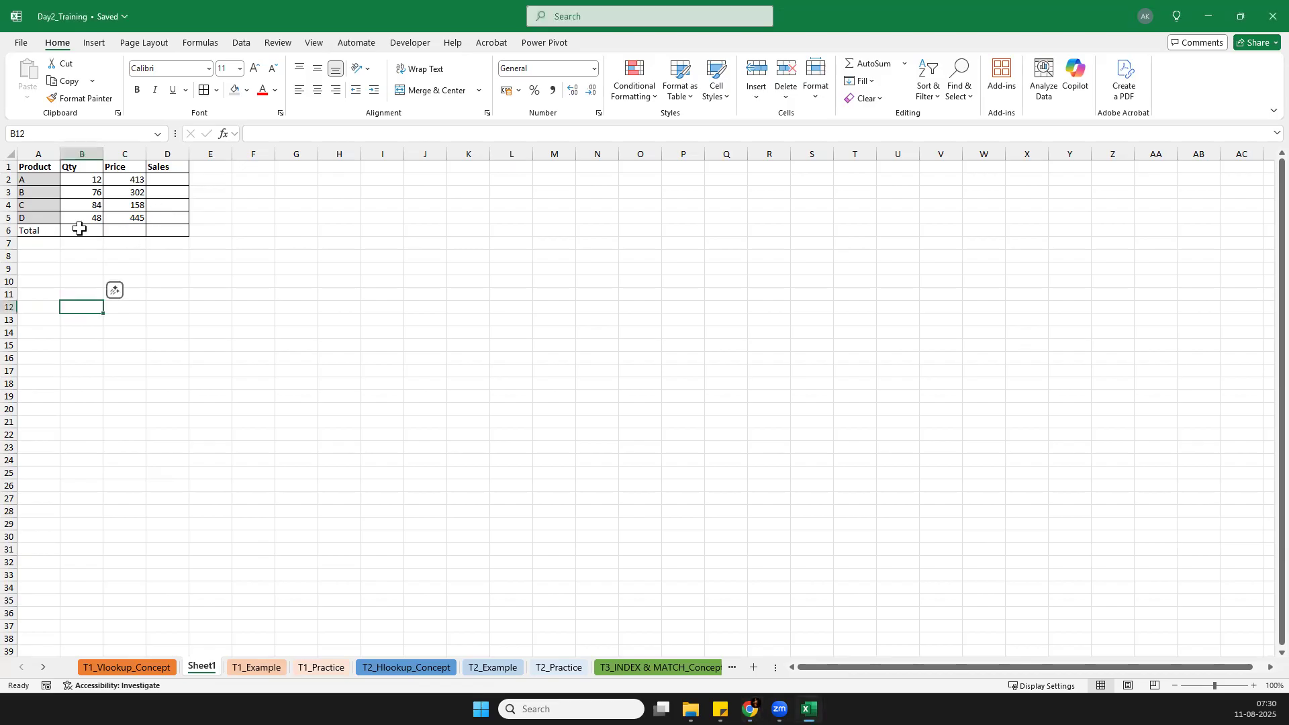
pyautogui.click(80, 229)
pyautogui.write('=sum')
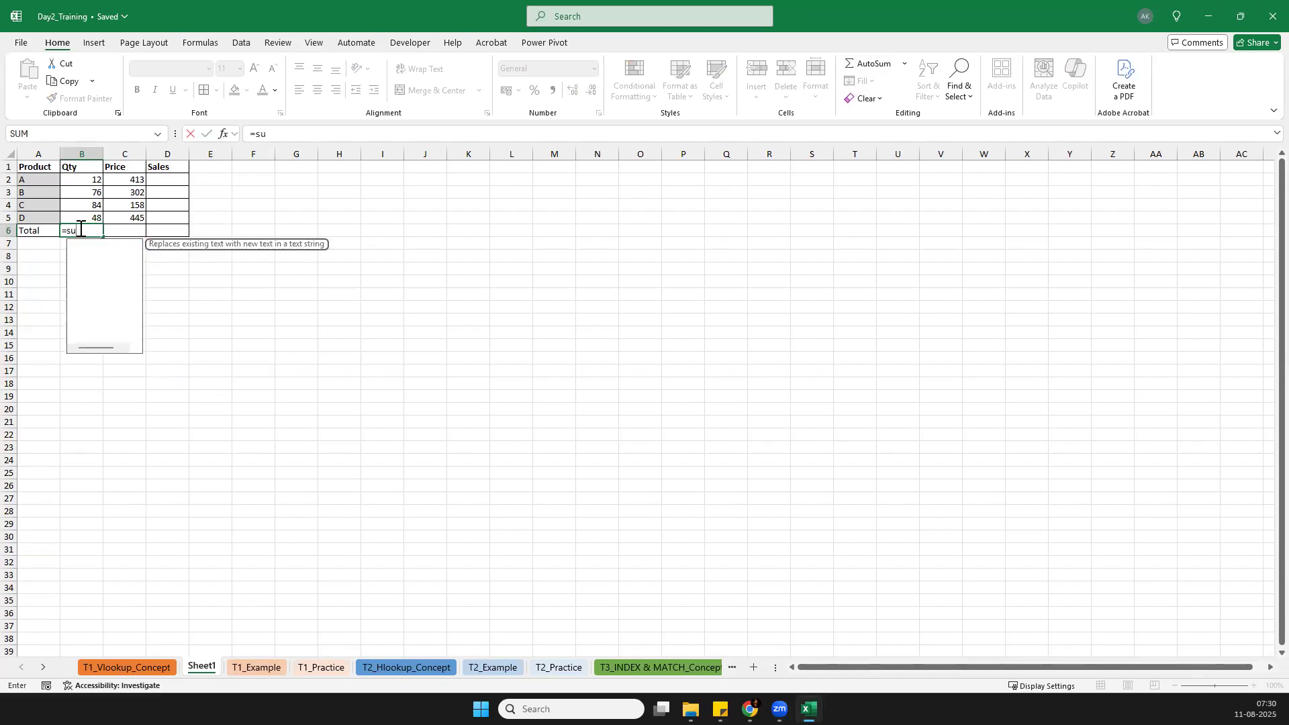
pyautogui.press('Tab')
pyautogui.press('Up')
pyautogui.press('Up')
pyautogui.press('Down')
pyautogui.press('Up')
pyautogui.press('Up')
pyautogui.press('Up')
pyautogui.hotkey('shift', 'Down')
pyautogui.hotkey('shift', 'Down')
pyautogui.hotkey('shift', 'Down')
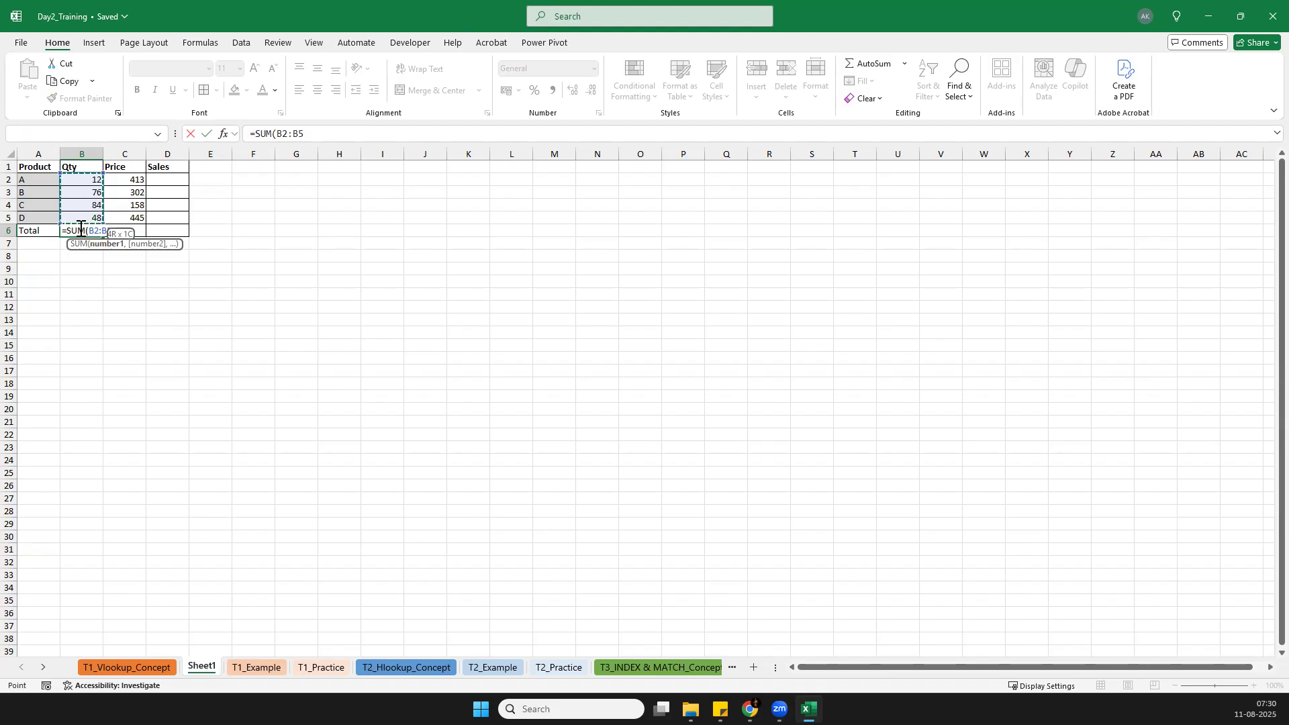
pyautogui.press('Return')
pyautogui.click(79, 229)
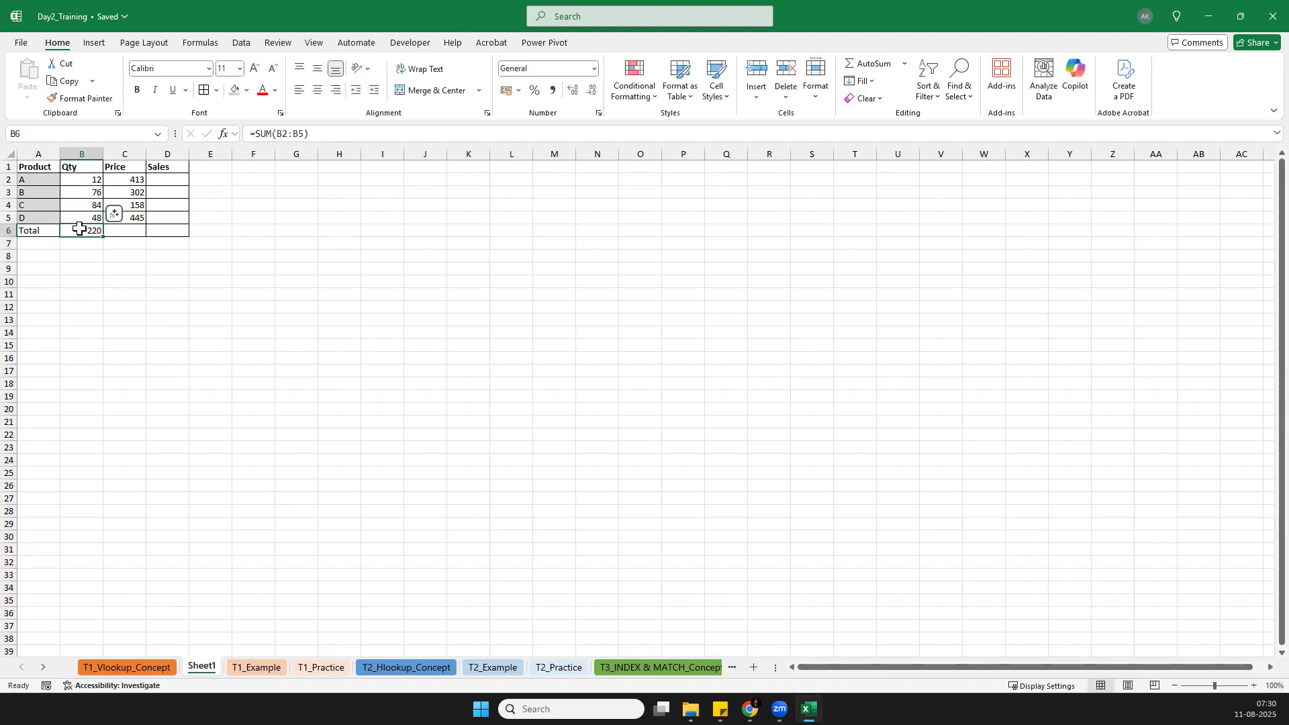
# Step: Format the prices in C2:C5 as $ English (United States) accounting values with no decimal places
pyautogui.moveTo(133, 178); pyautogui.dragTo(131, 216)
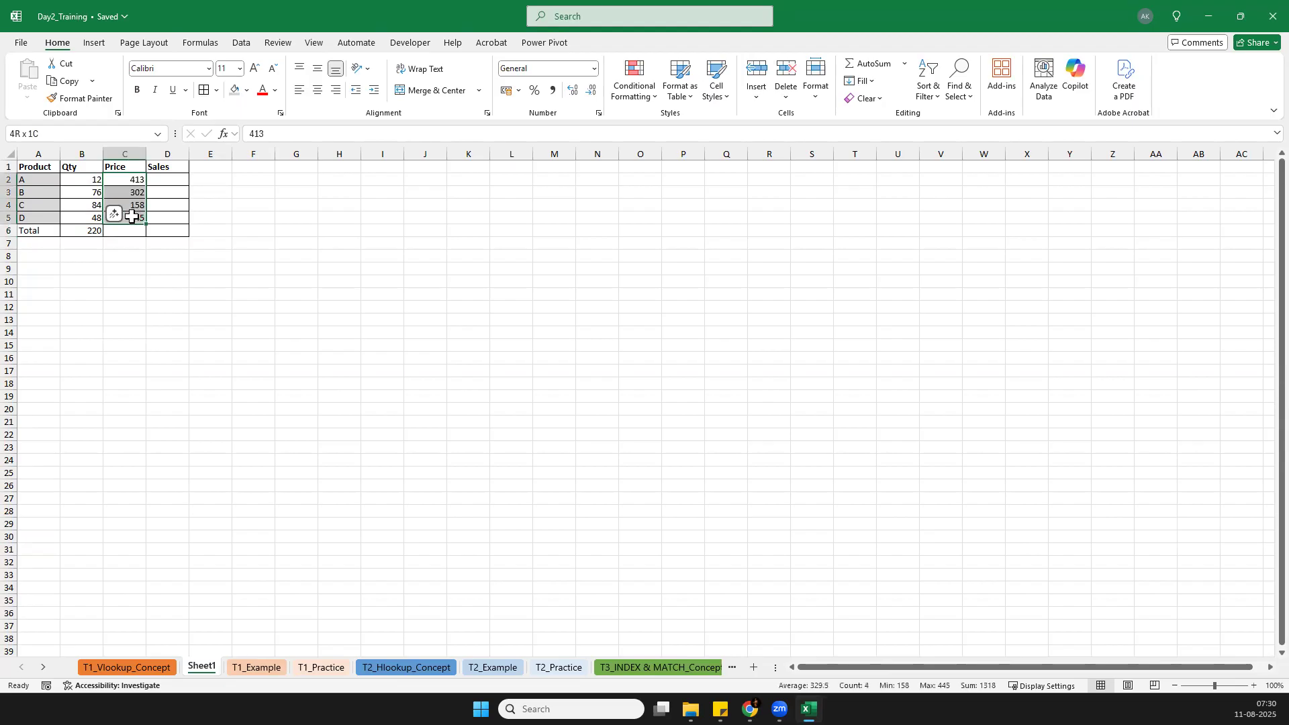
pyautogui.click(519, 91)
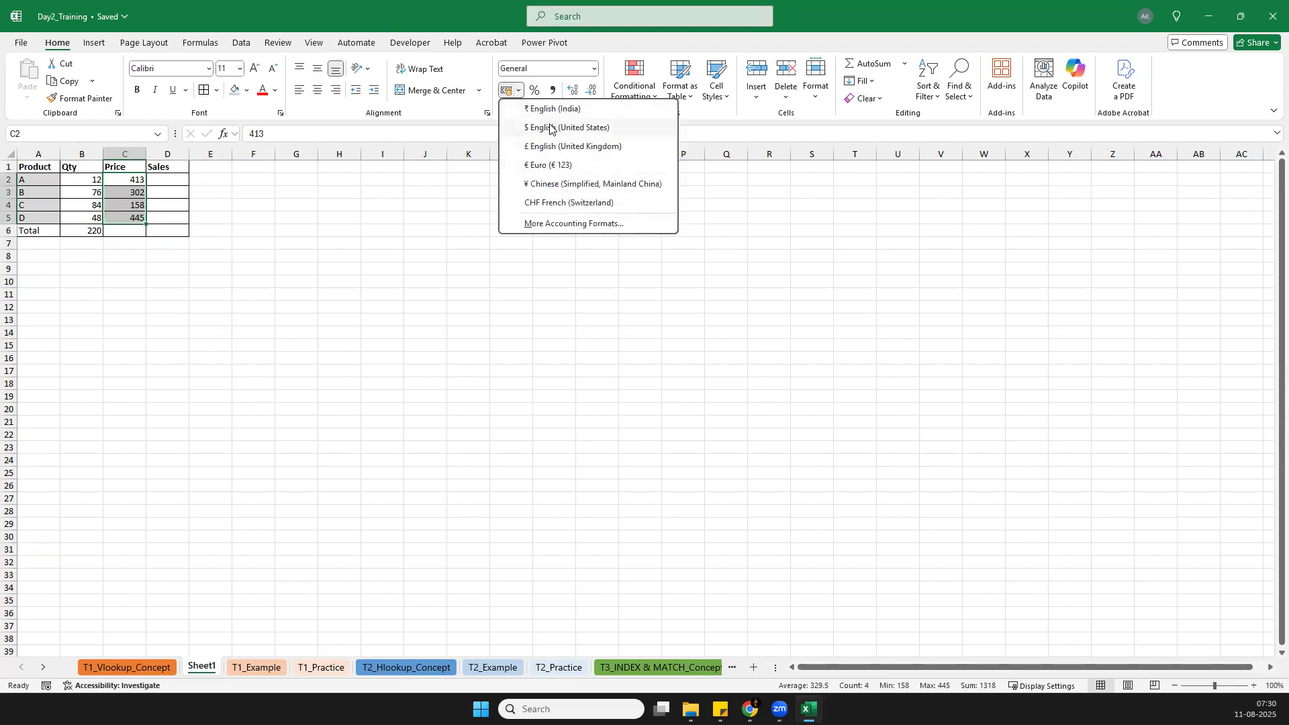
pyautogui.click(539, 128)
pyautogui.click(591, 89)
pyautogui.click(591, 90)
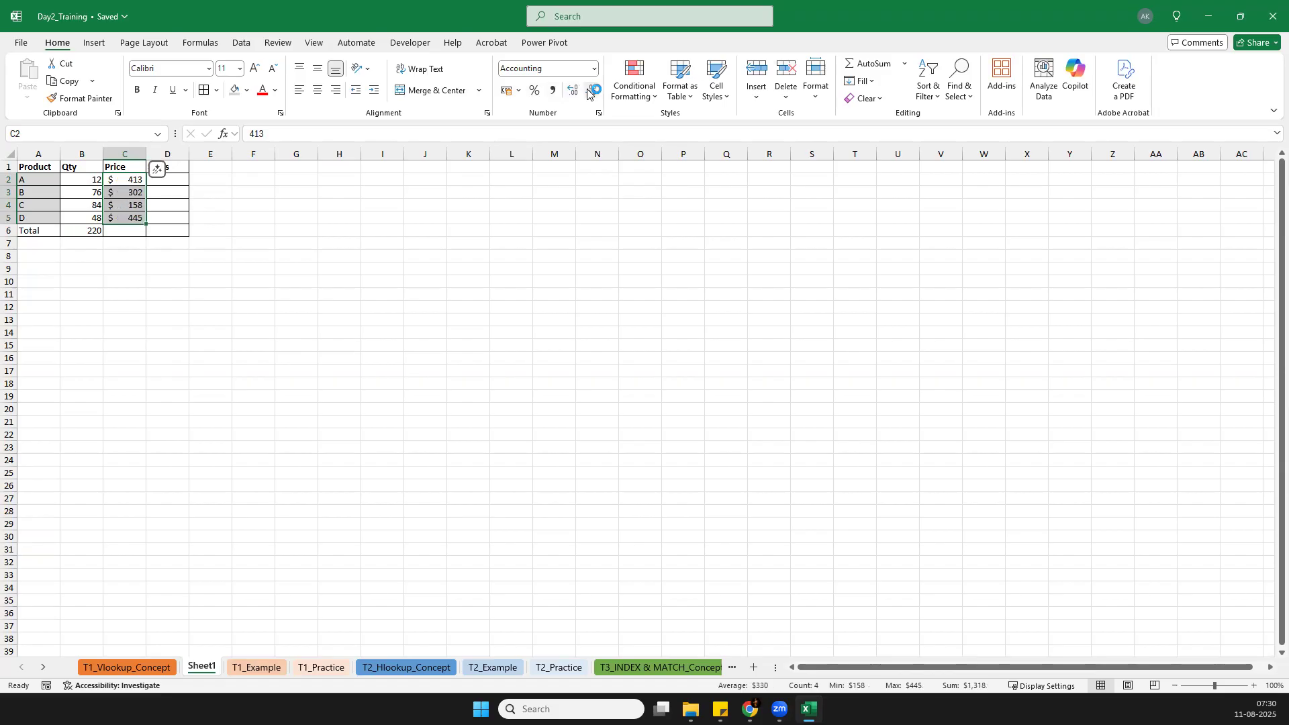
pyautogui.click(336, 293)
# Step: Fill the Qty total formula from B6 across to C6 to total the Price column
pyautogui.click(88, 232)
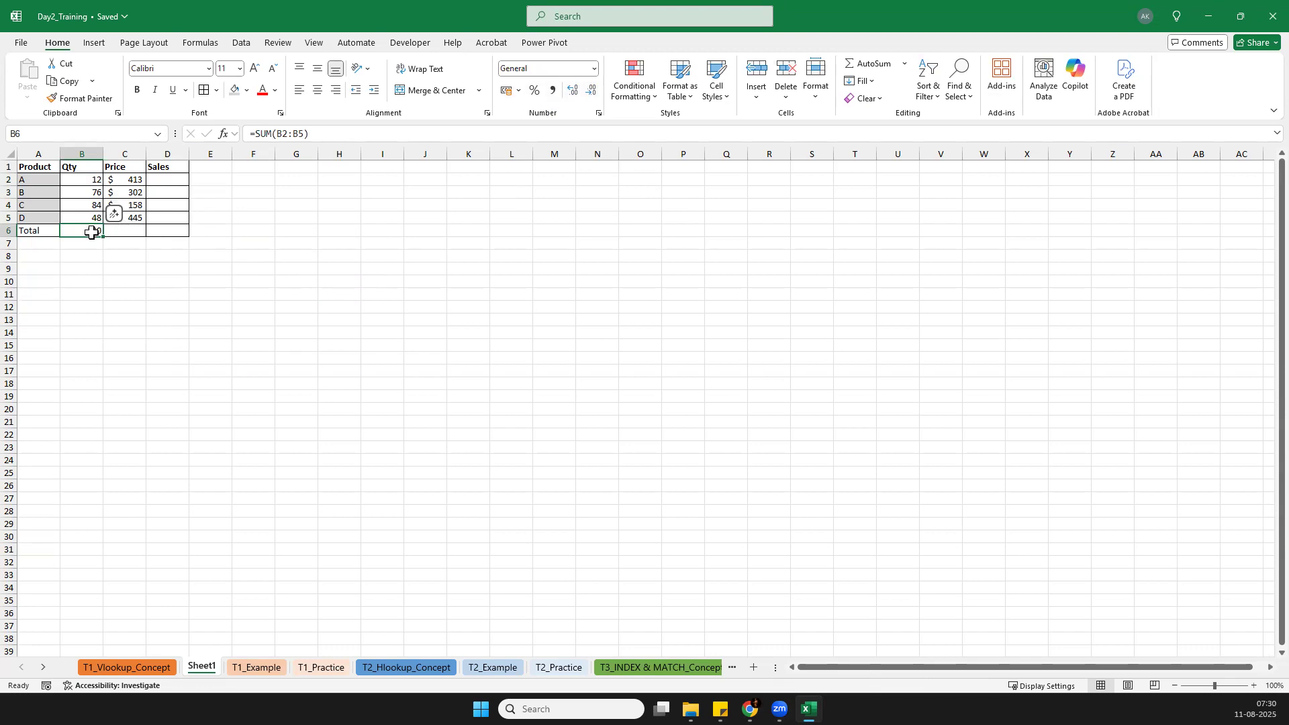
pyautogui.moveTo(103, 237); pyautogui.dragTo(138, 235)
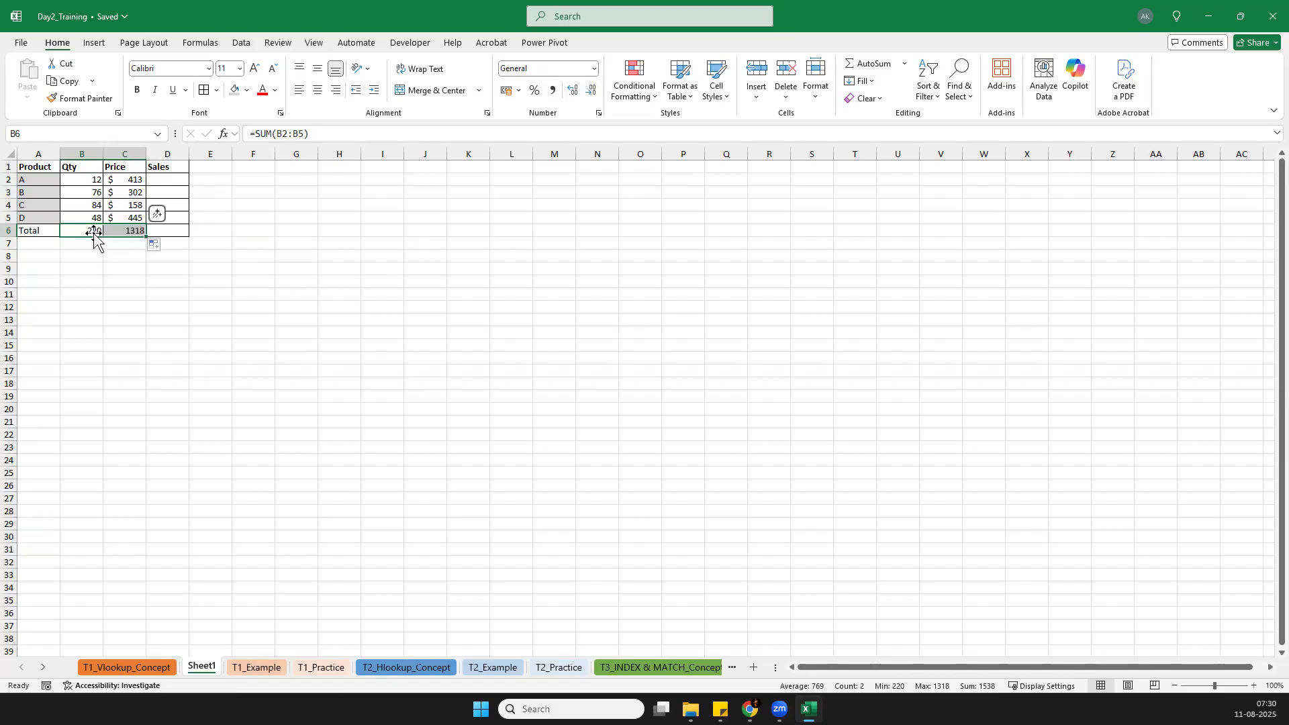
pyautogui.click(328, 294)
# Step: Compare the SUM formulas in B6 and C6 with the cell ranges they refer to
pyautogui.click(86, 232)
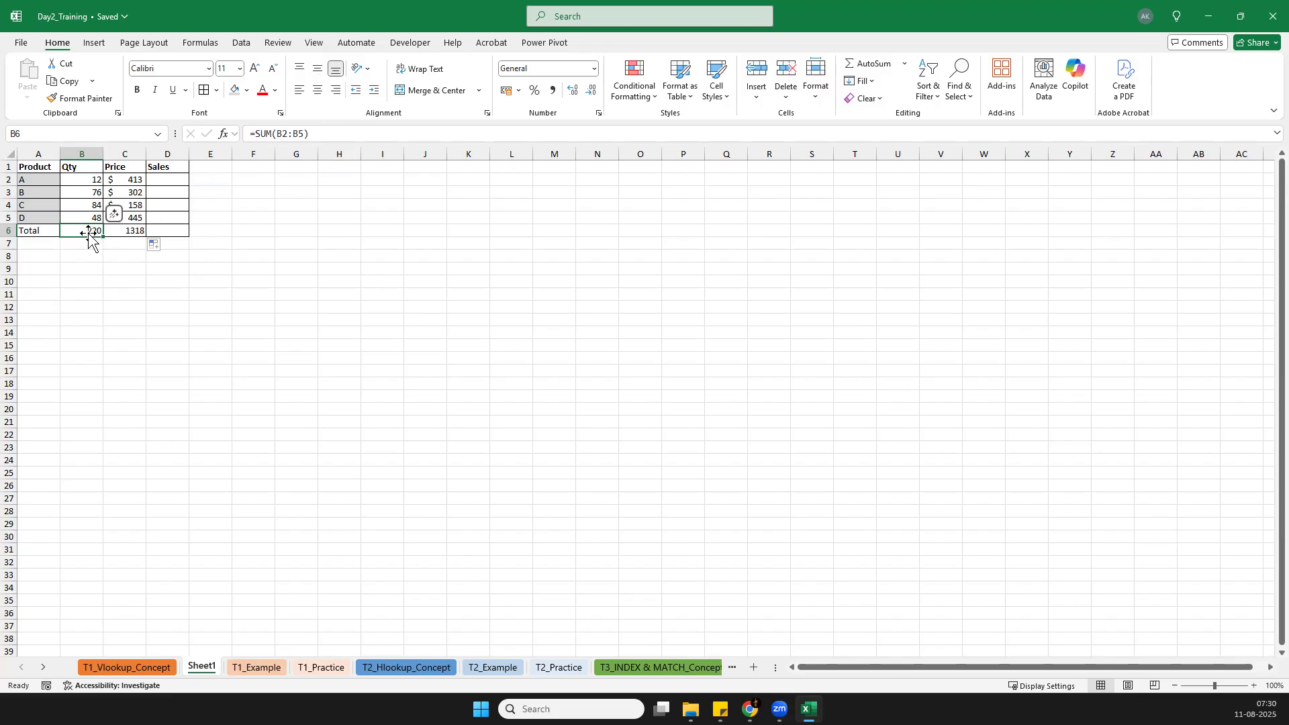
pyautogui.click(124, 231)
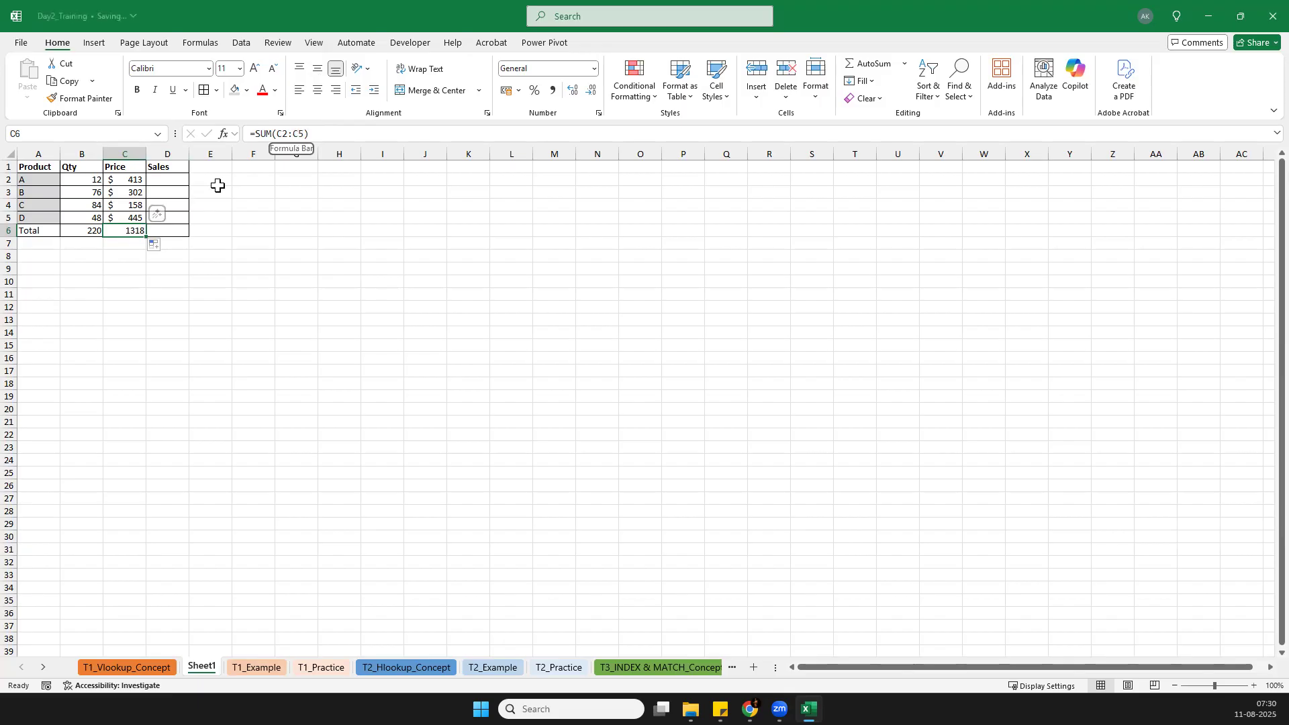
pyautogui.click(89, 229)
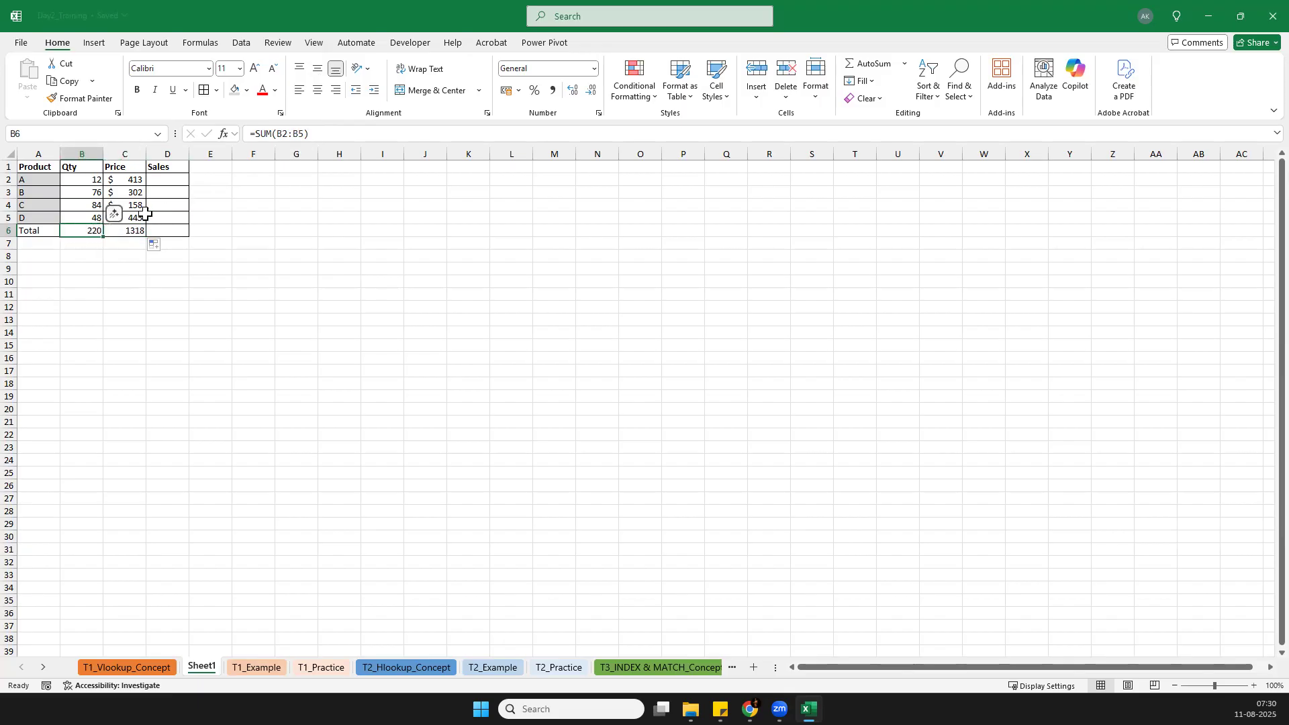
pyautogui.press('Right')
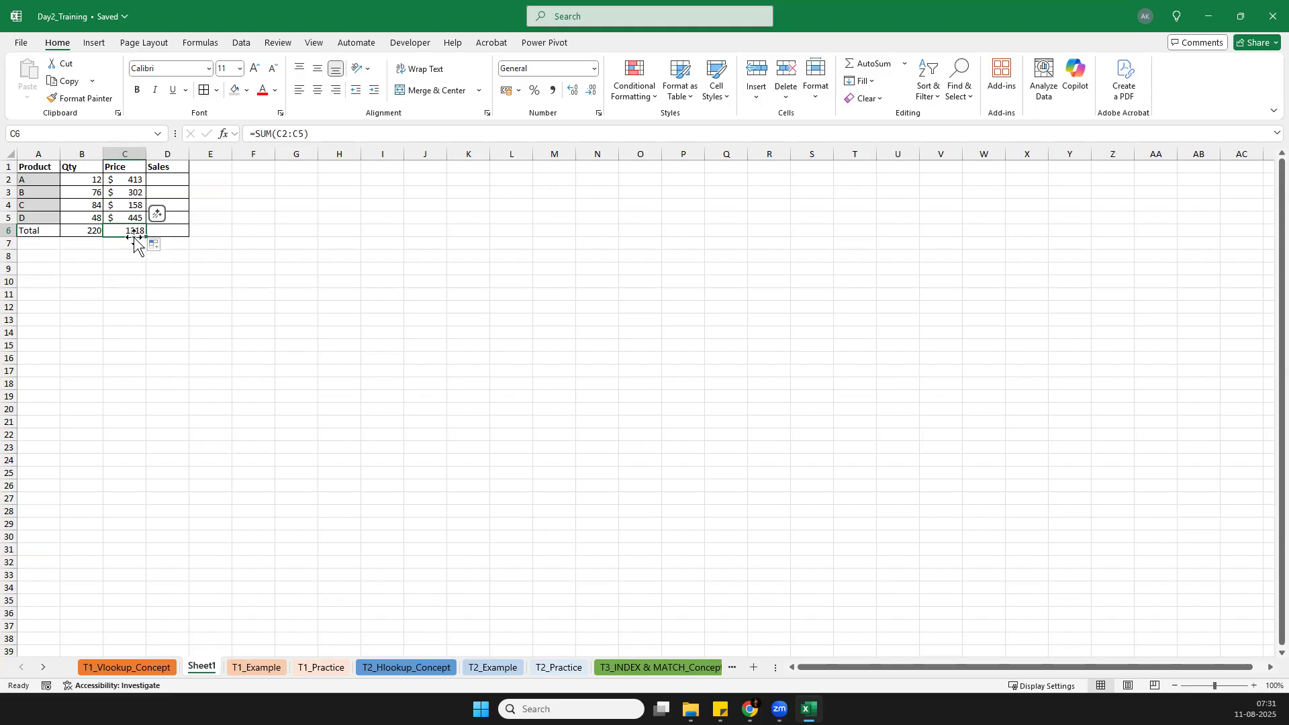
pyautogui.press('Left')
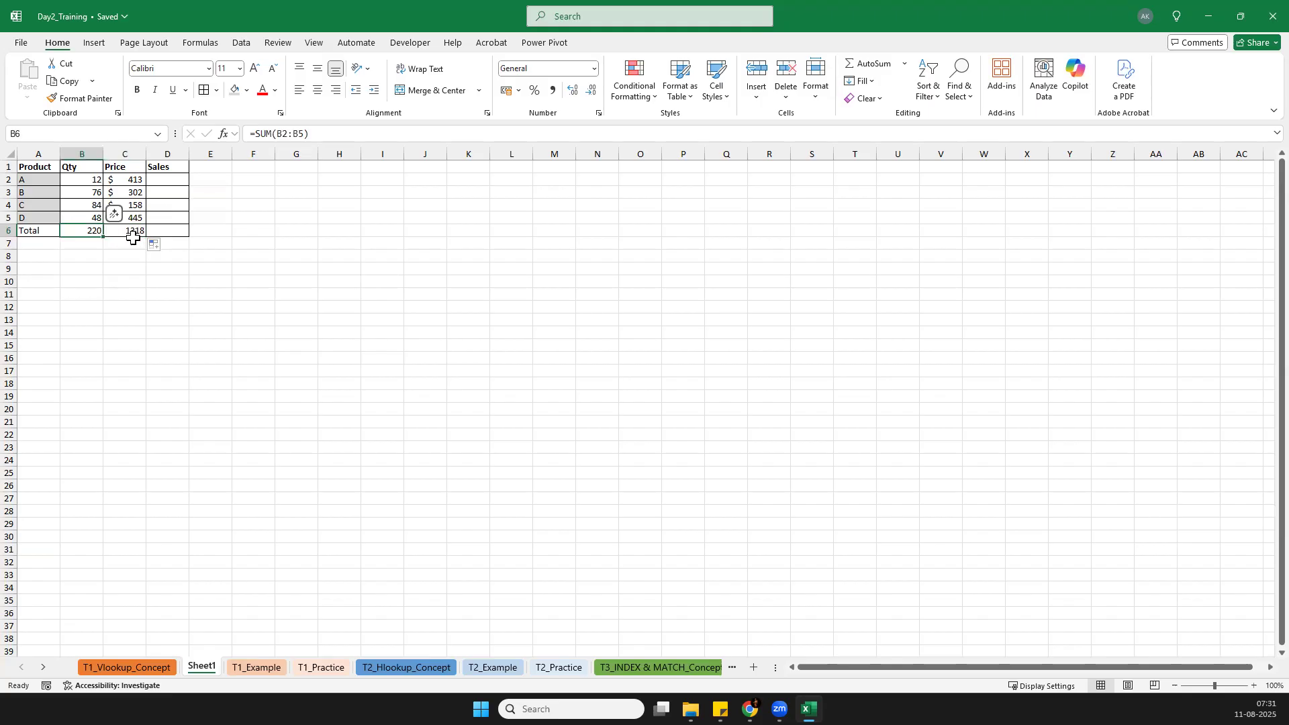
pyautogui.press('Right')
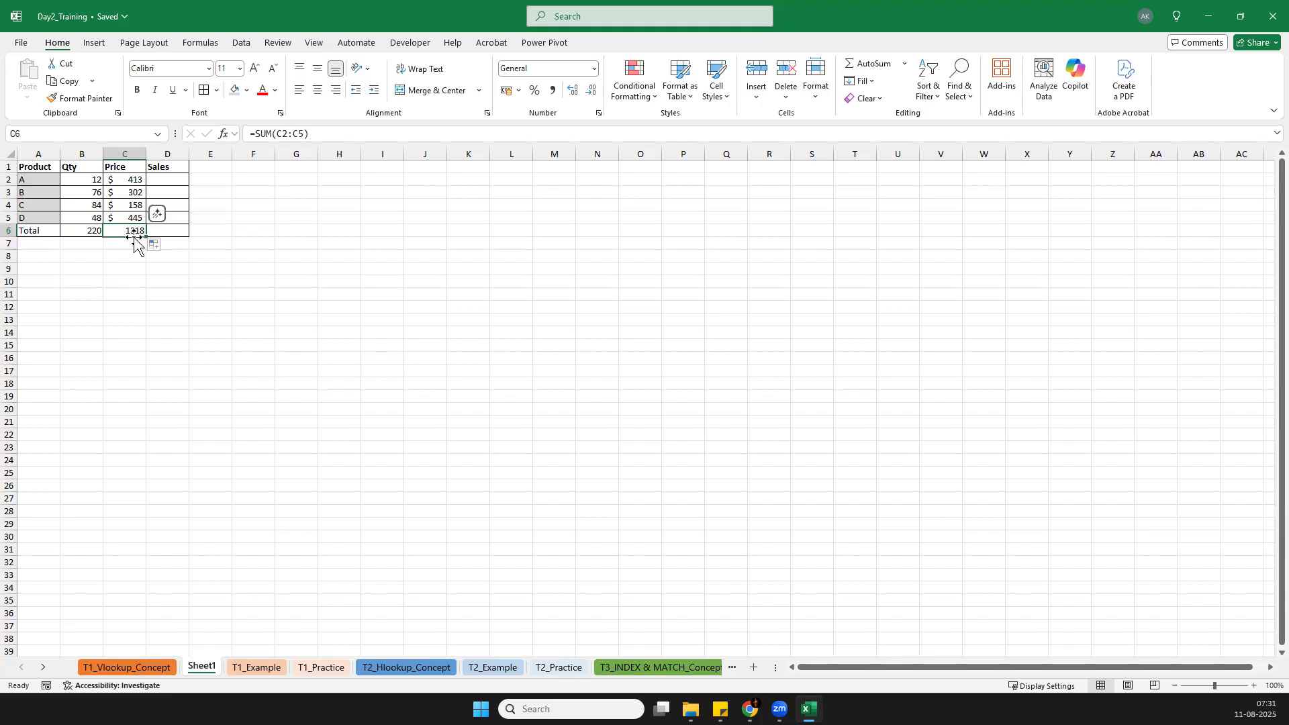
pyautogui.press('Left')
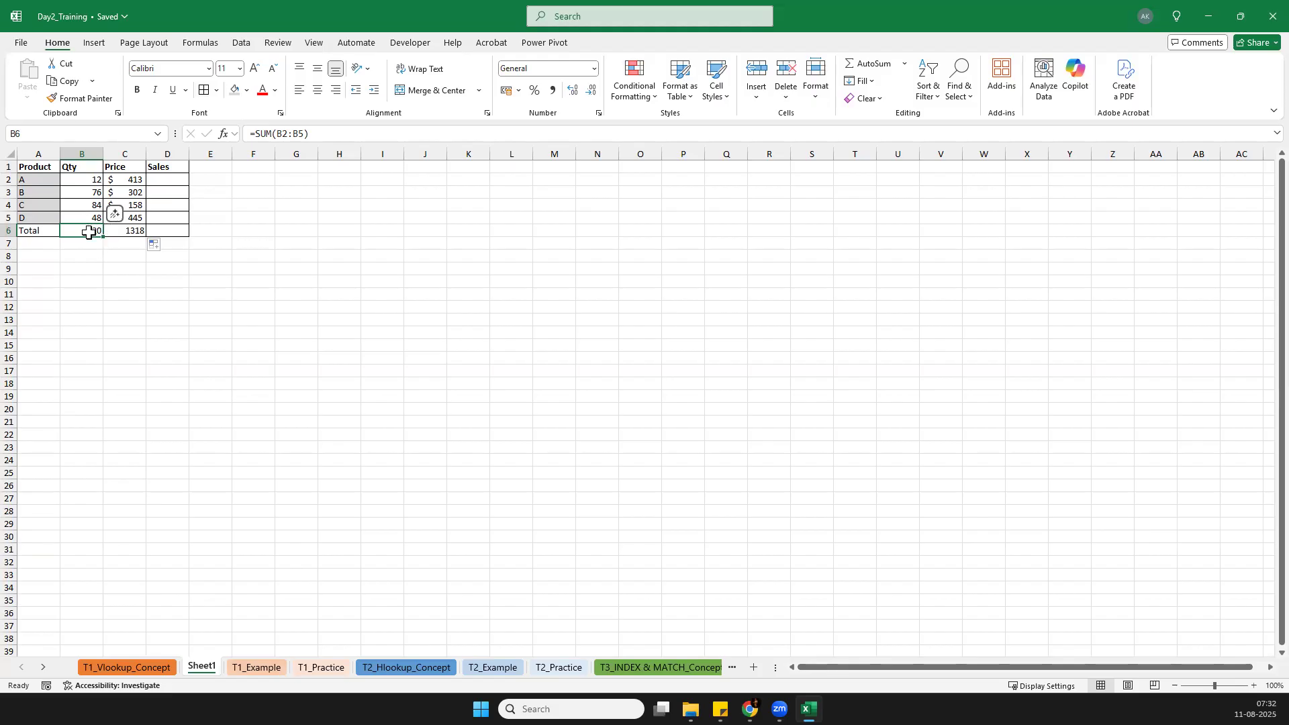
pyautogui.moveTo(90, 179); pyautogui.dragTo(86, 215)
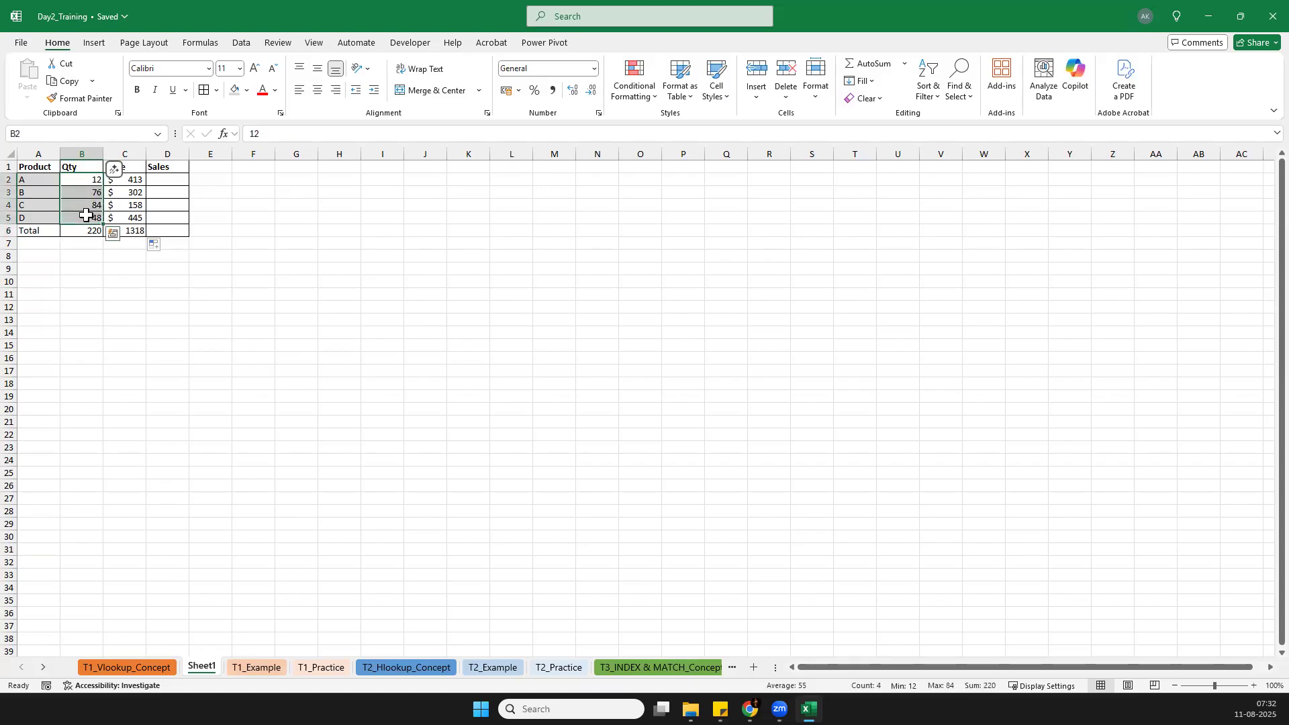
pyautogui.click(133, 230)
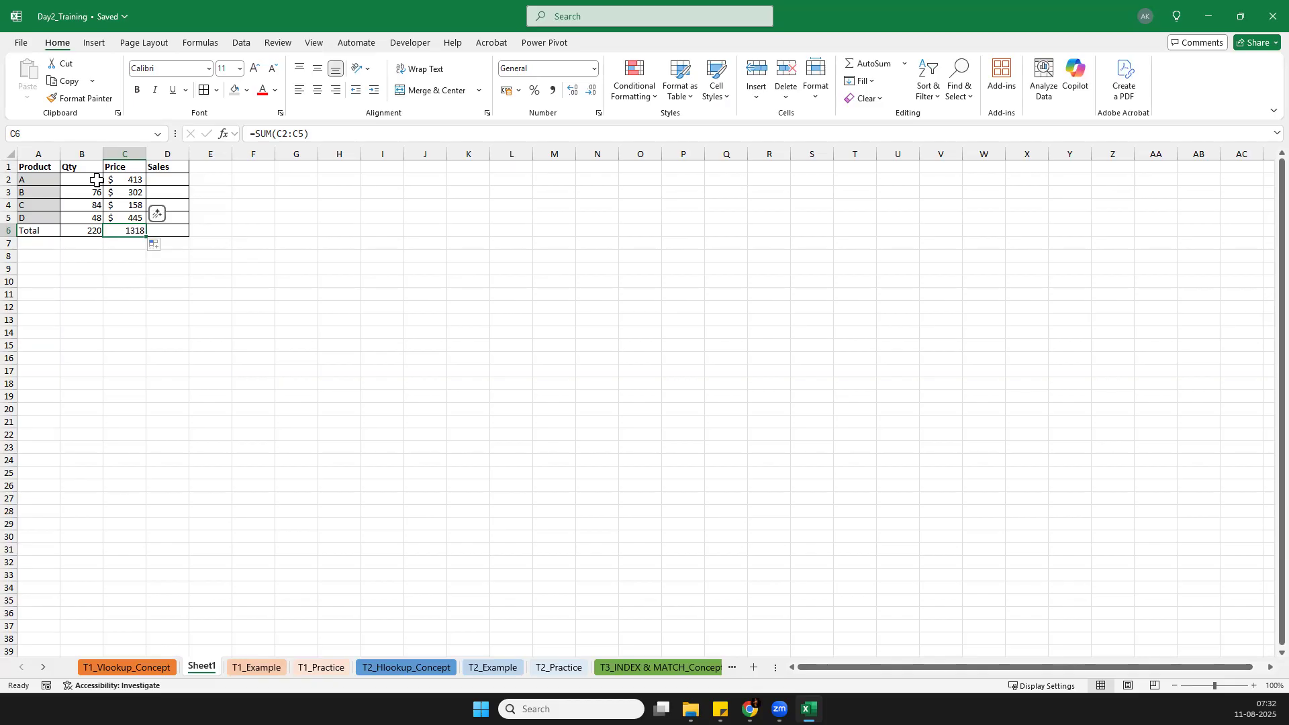
pyautogui.moveTo(97, 180); pyautogui.dragTo(84, 217)
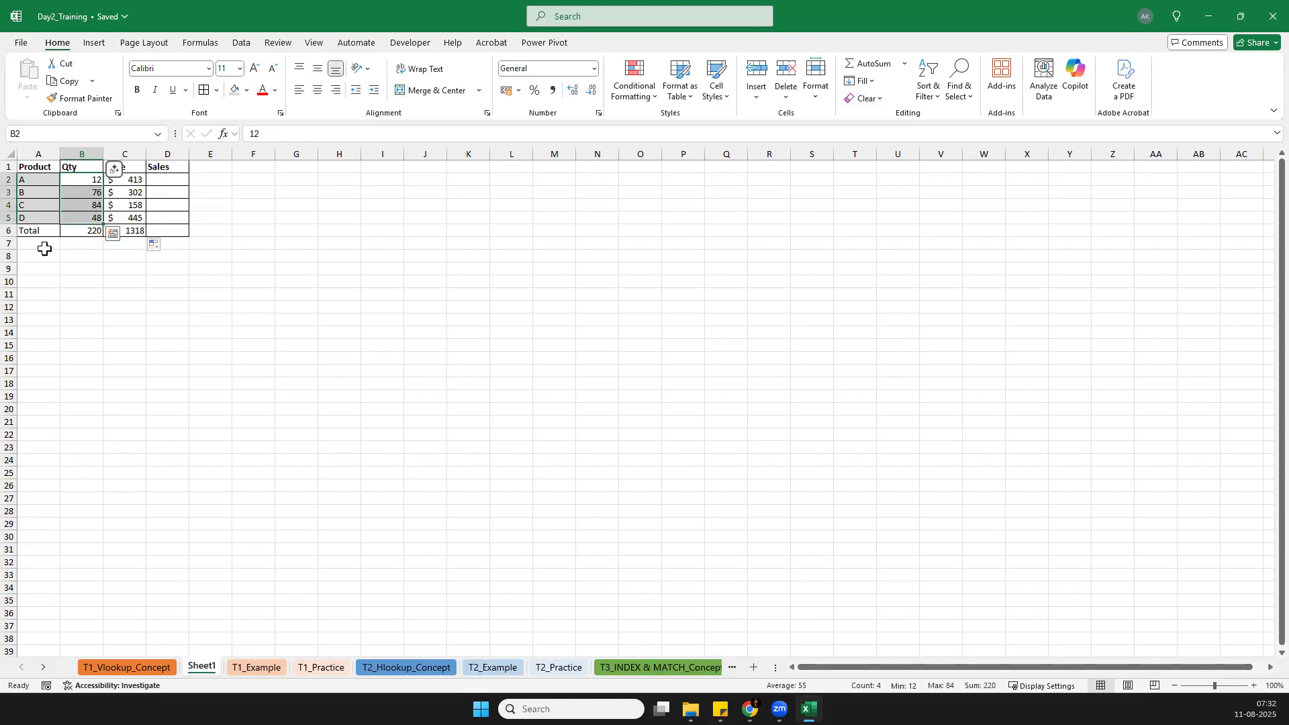
pyautogui.click(84, 231)
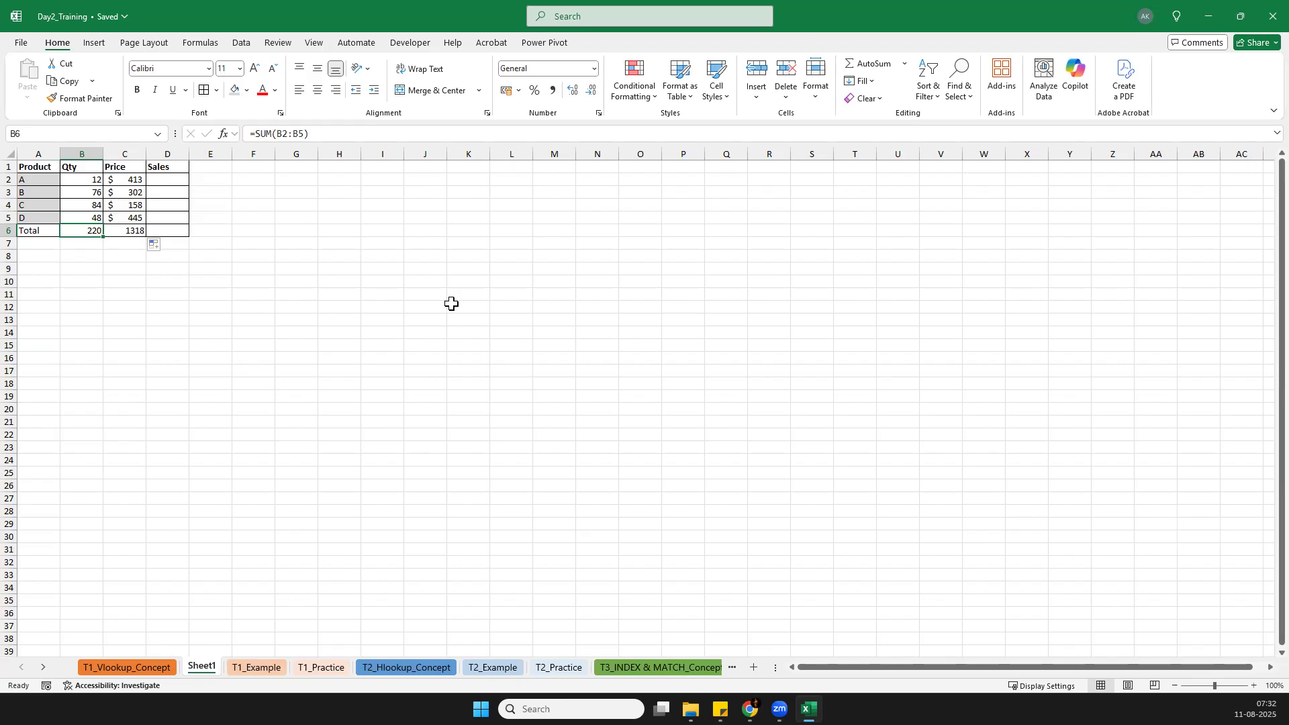
# Step: Calculate product A's sales in D2 with the formula =B2*C2
pyautogui.click(174, 178)
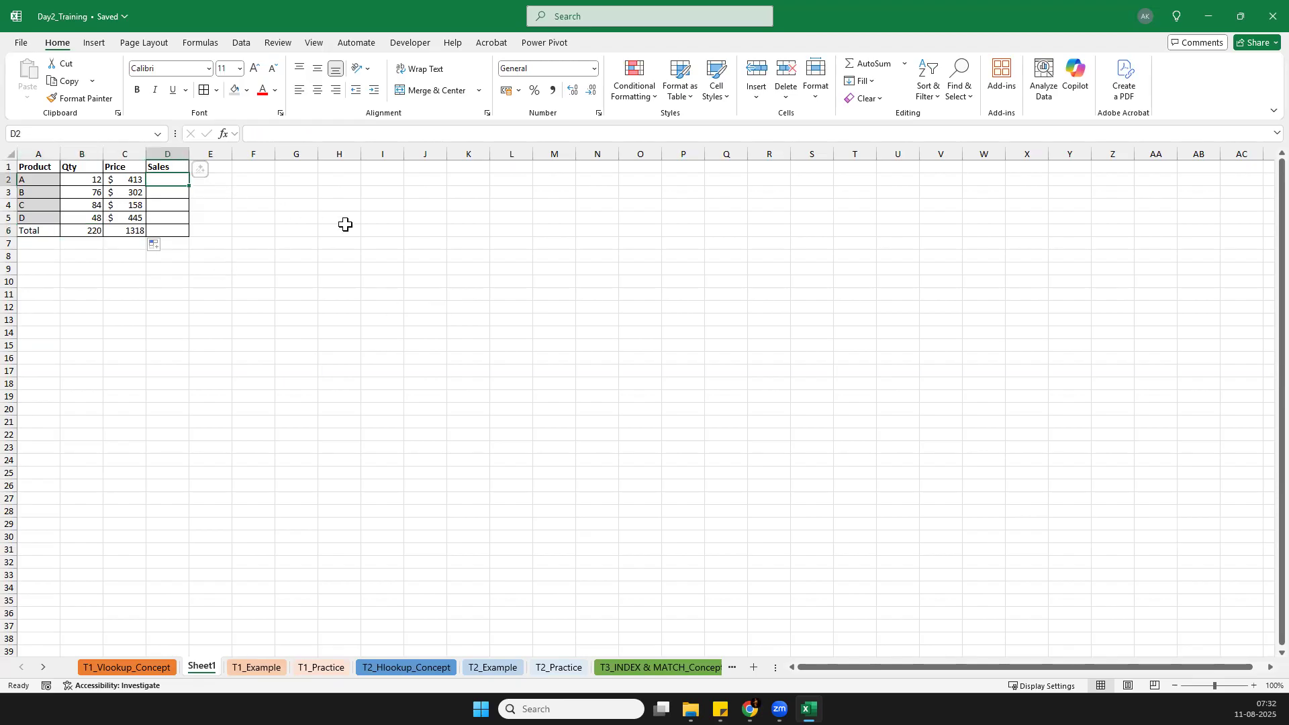
pyautogui.write('=')
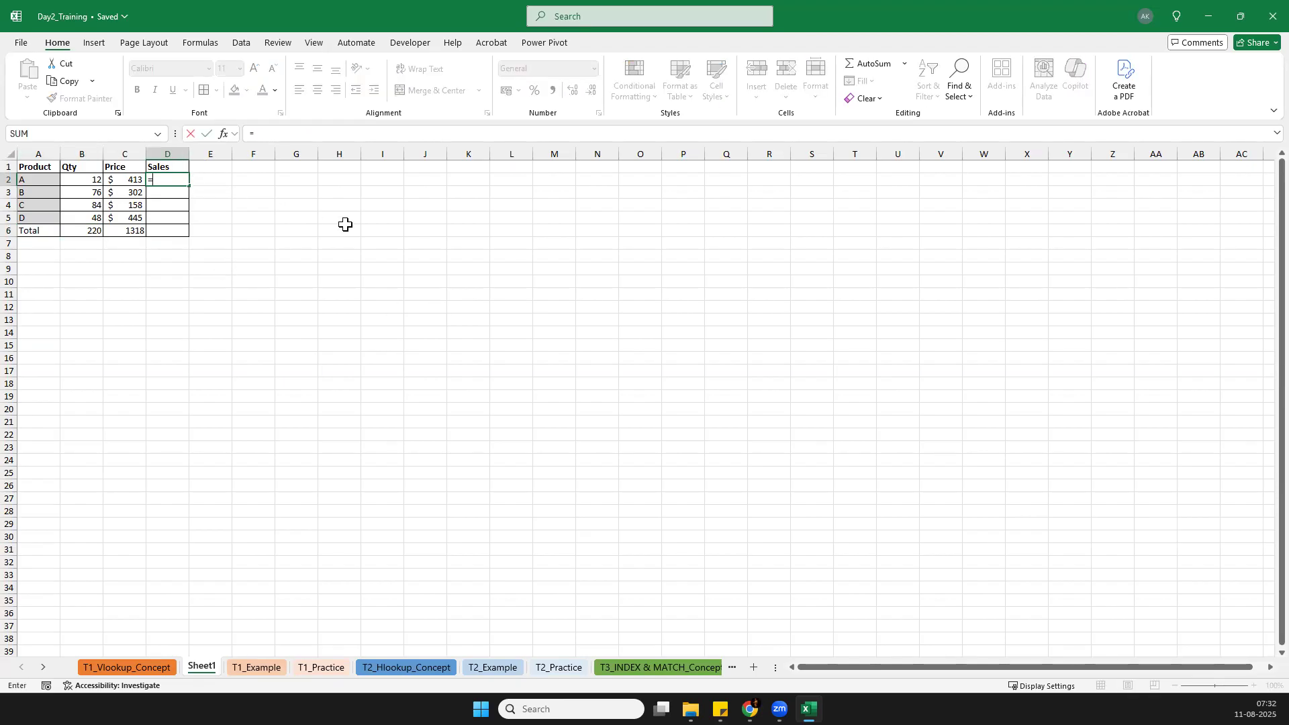
pyautogui.press('Left')
pyautogui.press('Left')
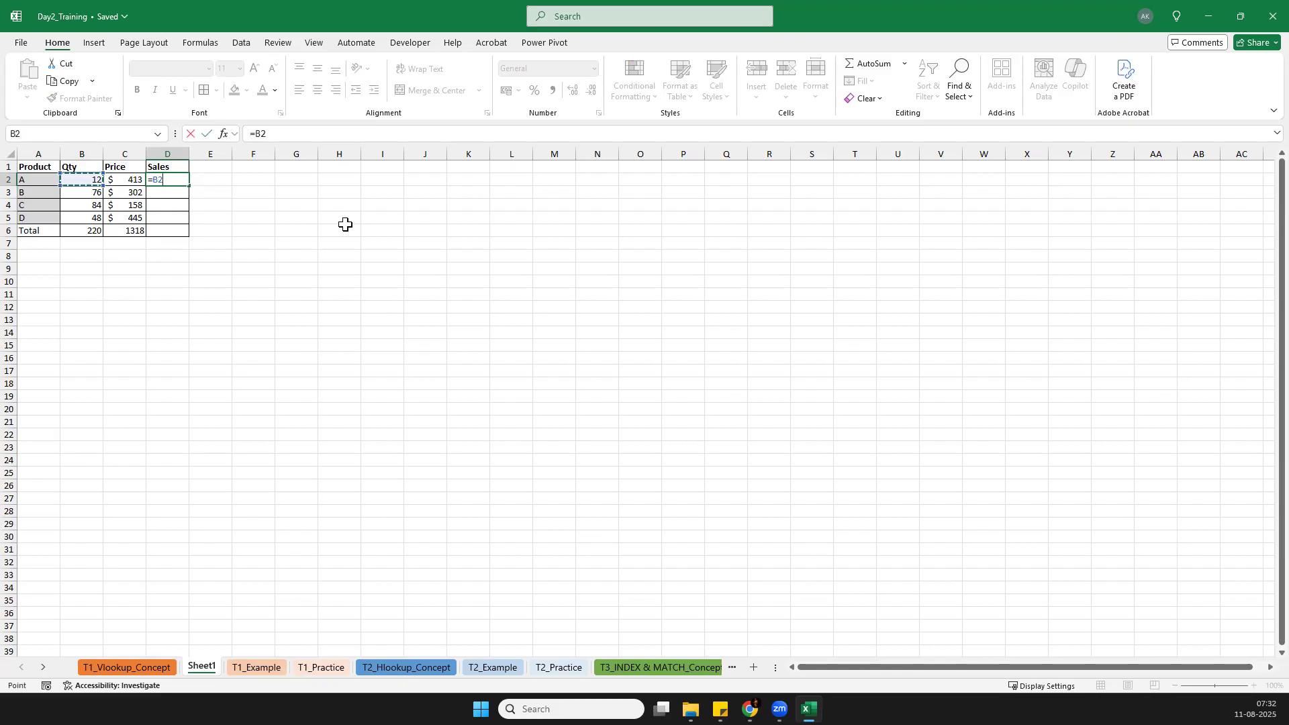
pyautogui.write('*')
pyautogui.press('Left')
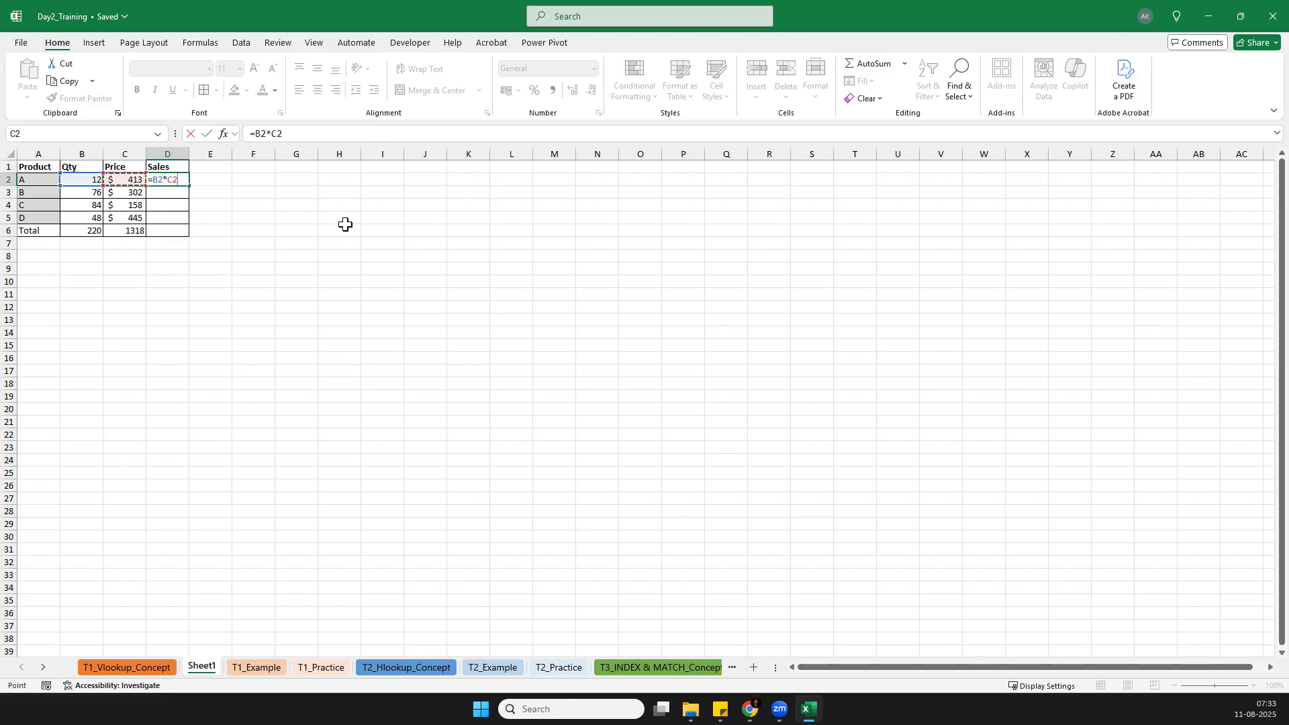
pyautogui.press('Return')
# Step: Fill the Sales formula from D2 down through D6 and autofit the width of column D
pyautogui.press('Return')
pyautogui.press('Down')
pyautogui.press('Down')
pyautogui.hotkey('shift', 'Up')
pyautogui.hotkey('shift', 'Up')
pyautogui.hotkey('shift', 'Up')
pyautogui.hotkey('shift', 'Up')
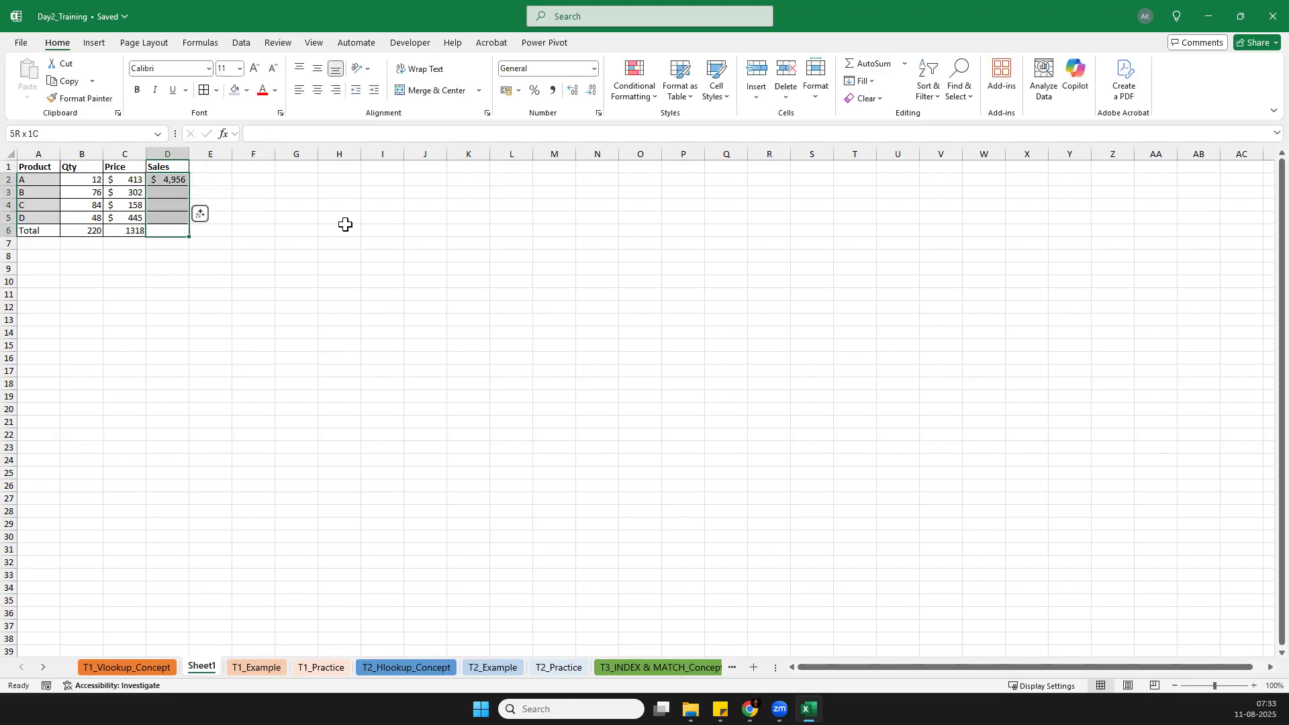
pyautogui.hotkey('ctrl', 'd')
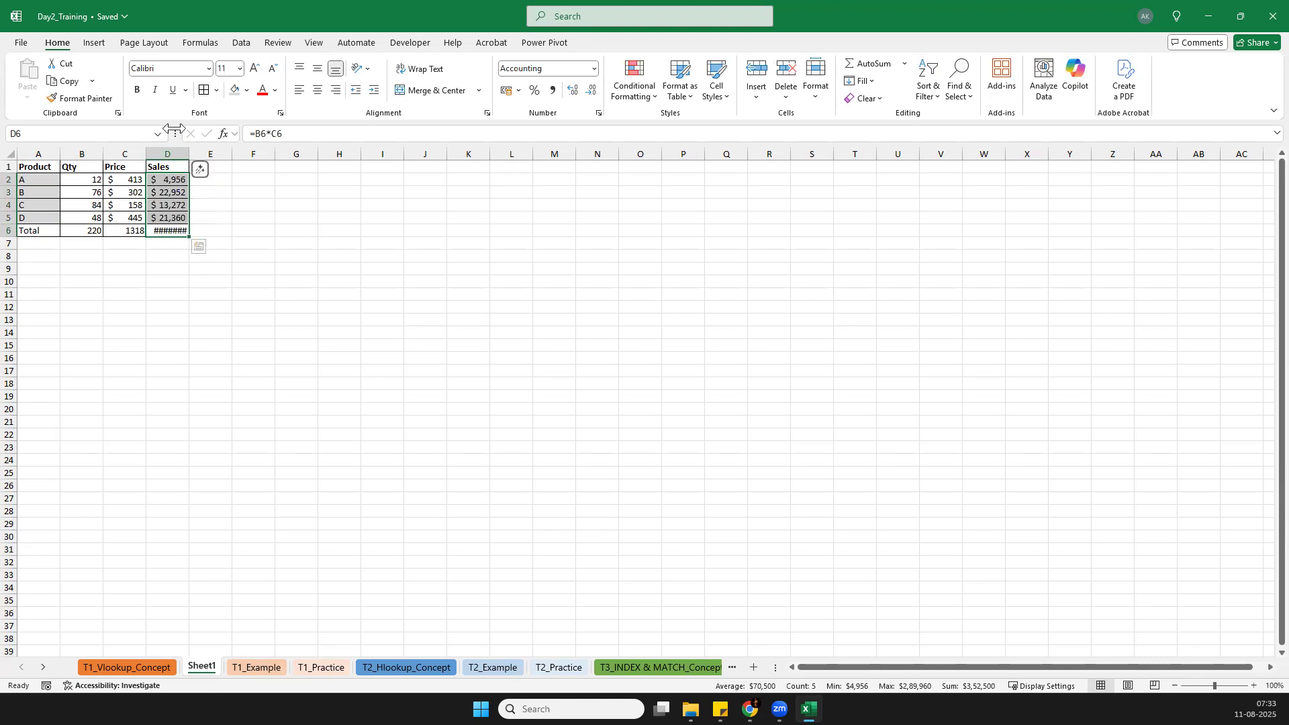
pyautogui.doubleClick(190, 154)
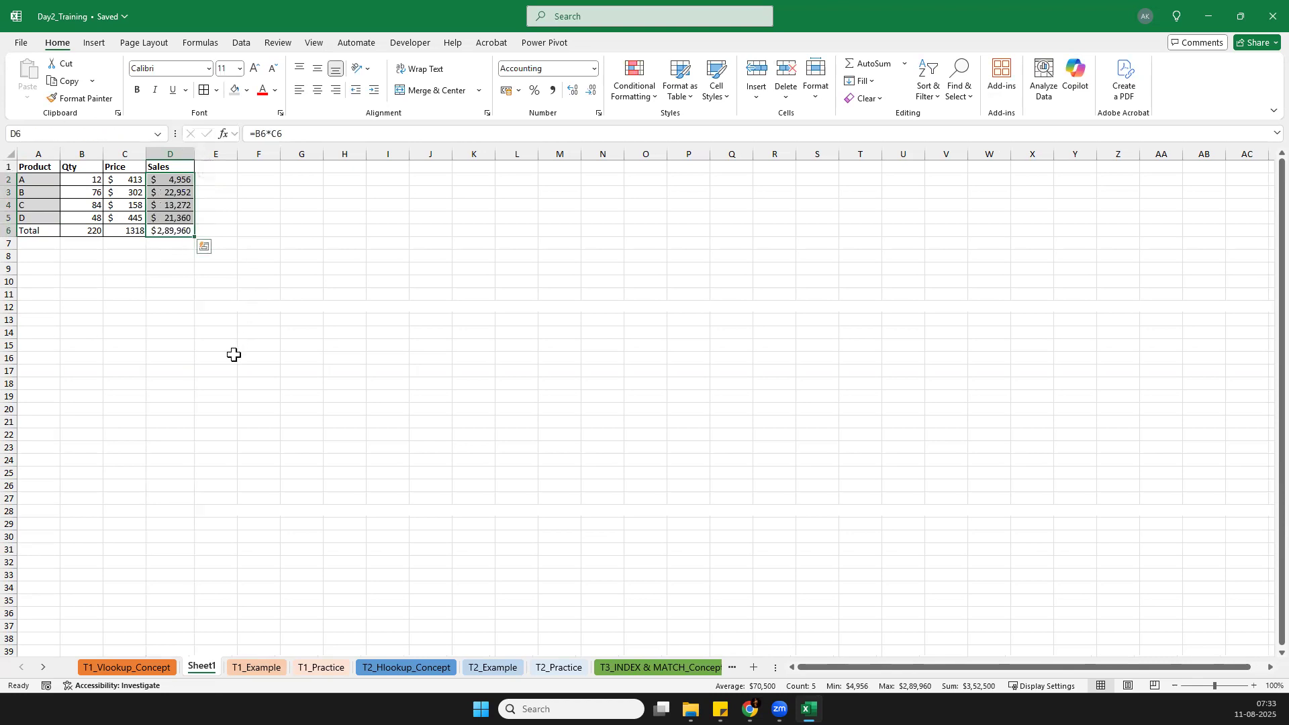
# Step: Examine the formulas in the Sales column from D2 to D6 to compare their row references
pyautogui.click(166, 230)
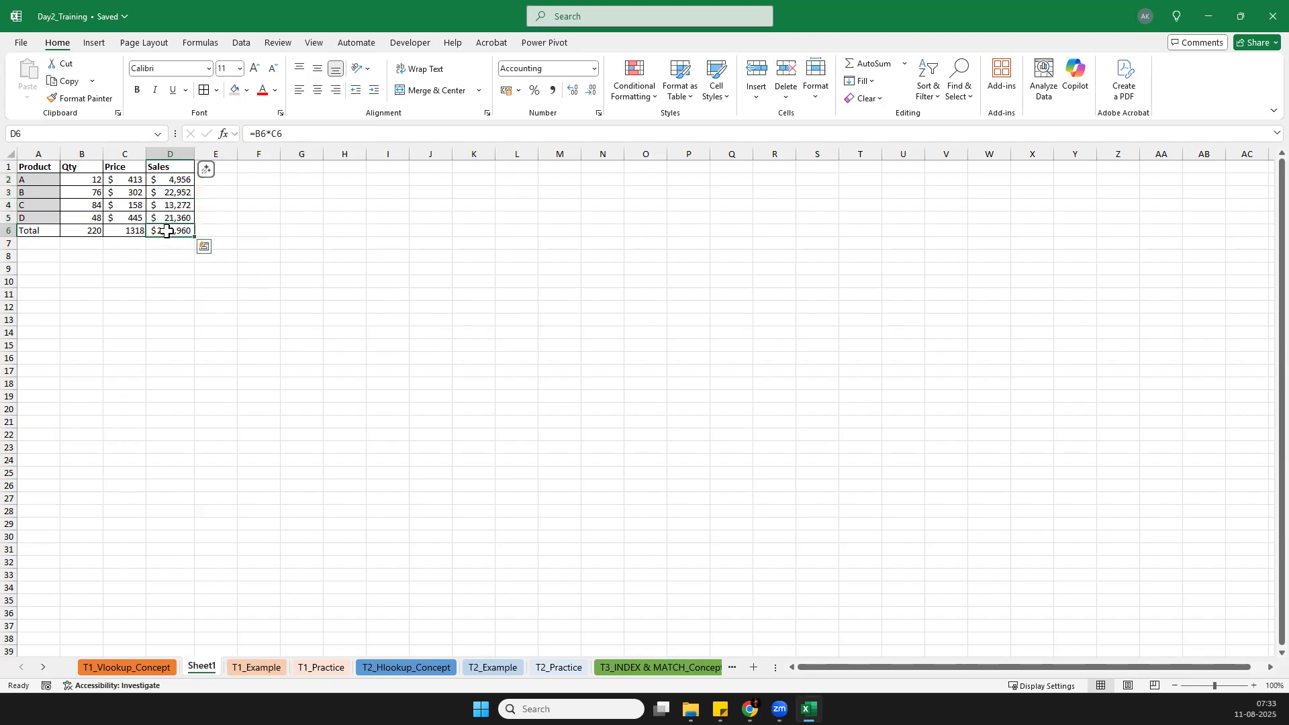
pyautogui.click(174, 177)
pyautogui.press('Down')
pyautogui.press('Down')
pyautogui.press('Down')
pyautogui.press('Up')
pyautogui.press('Up')
pyautogui.press('Up')
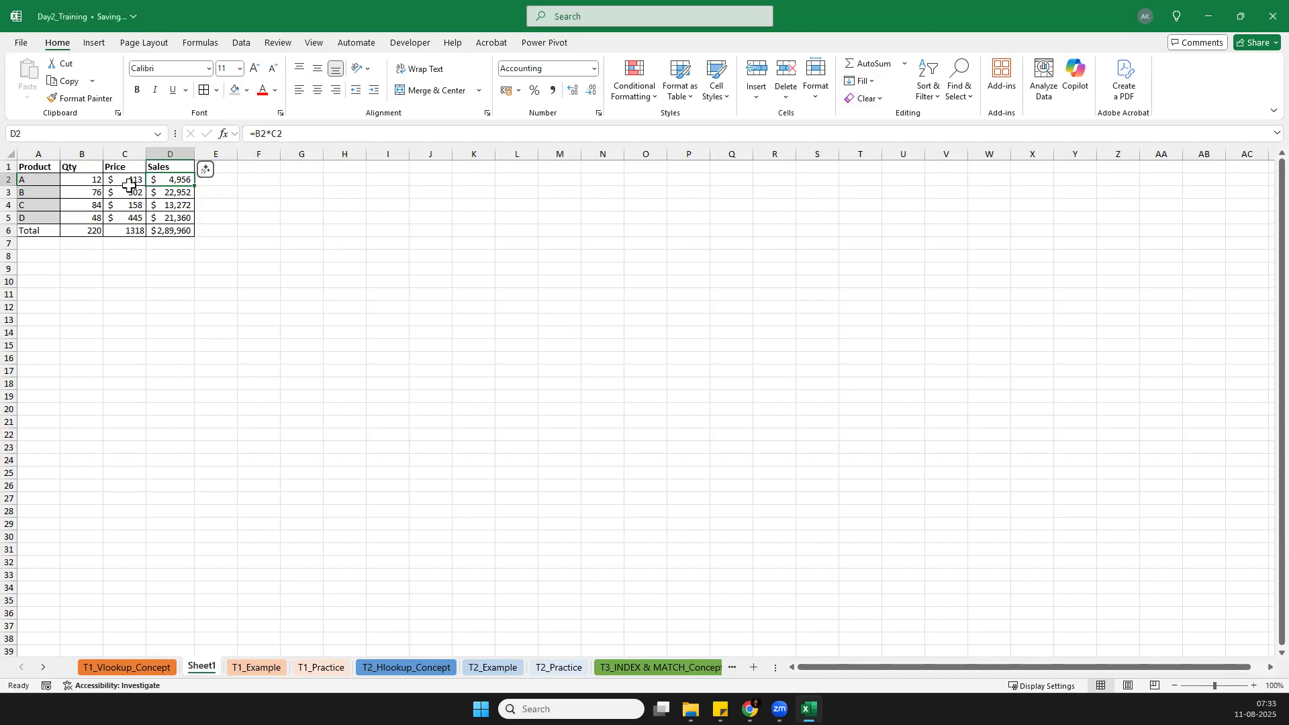
pyautogui.click(150, 196)
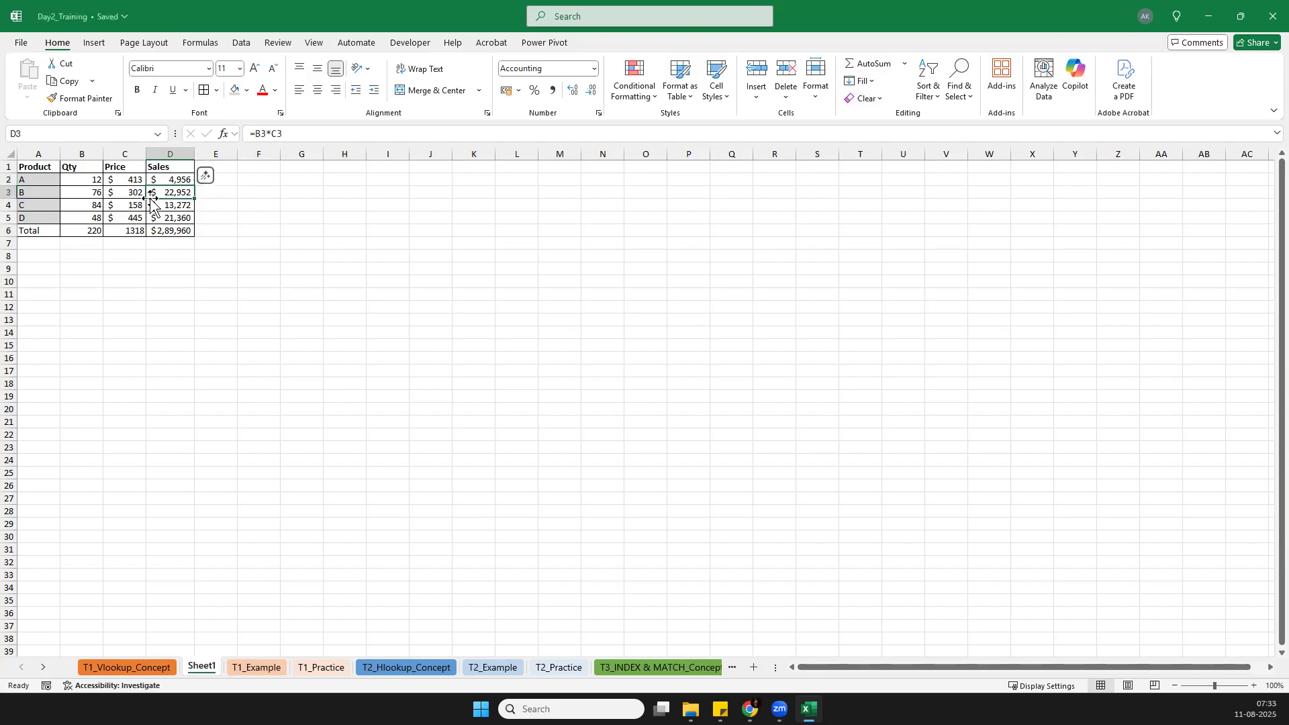
pyautogui.press('Down')
pyautogui.press('Down')
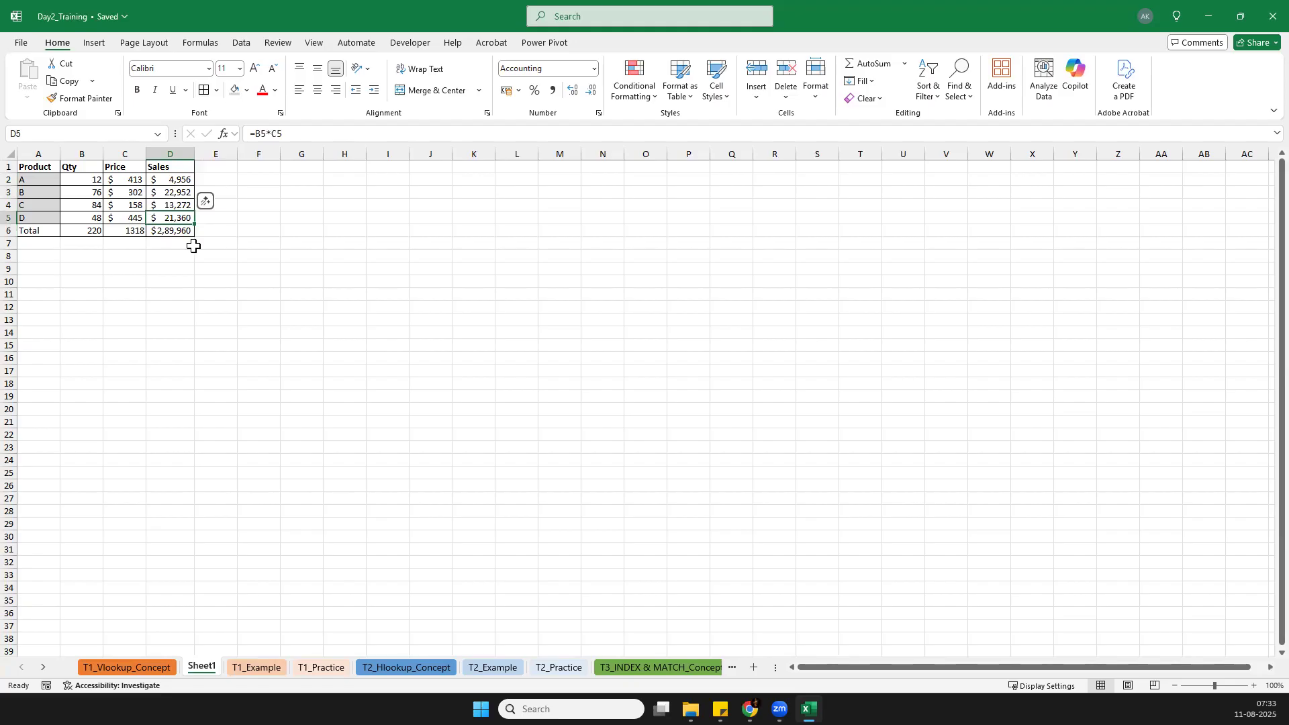
pyautogui.press('Down')
pyautogui.press('Left')
pyautogui.press('Left')
pyautogui.press('Left')
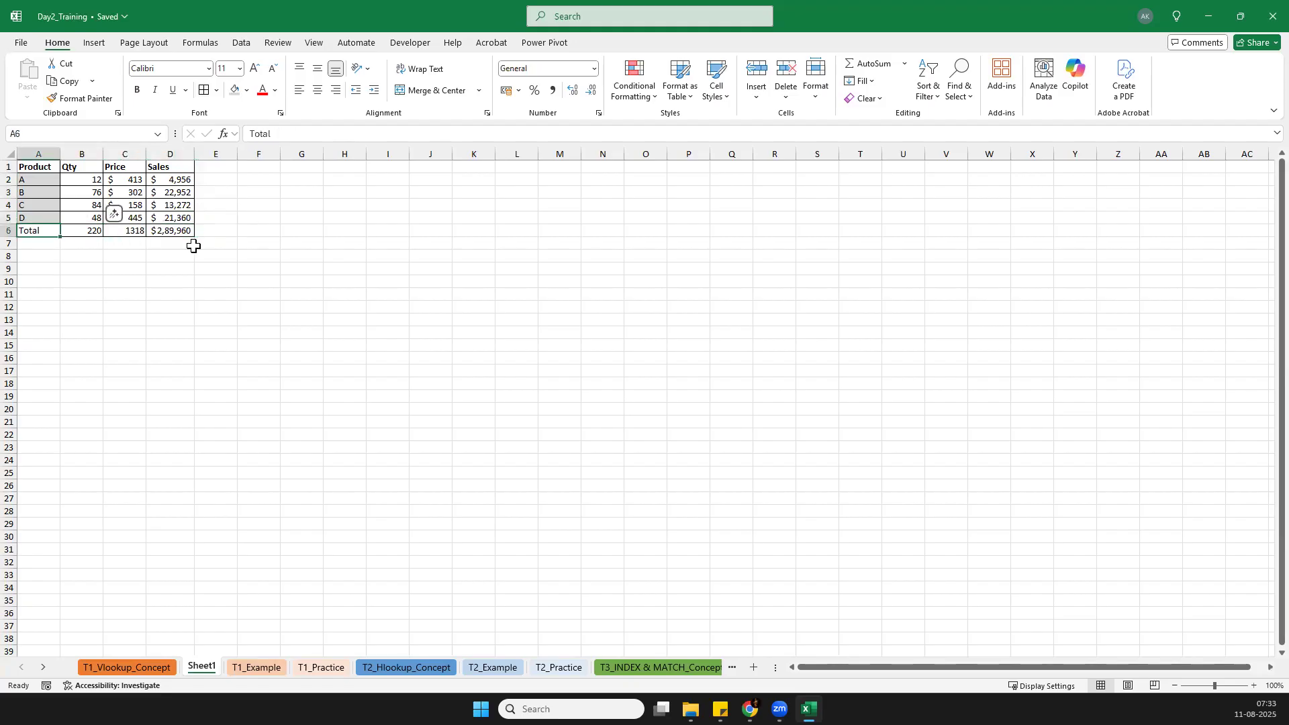
pyautogui.hotkey('ctrl', 'Down')
pyautogui.hotkey('ctrl', 'Up')
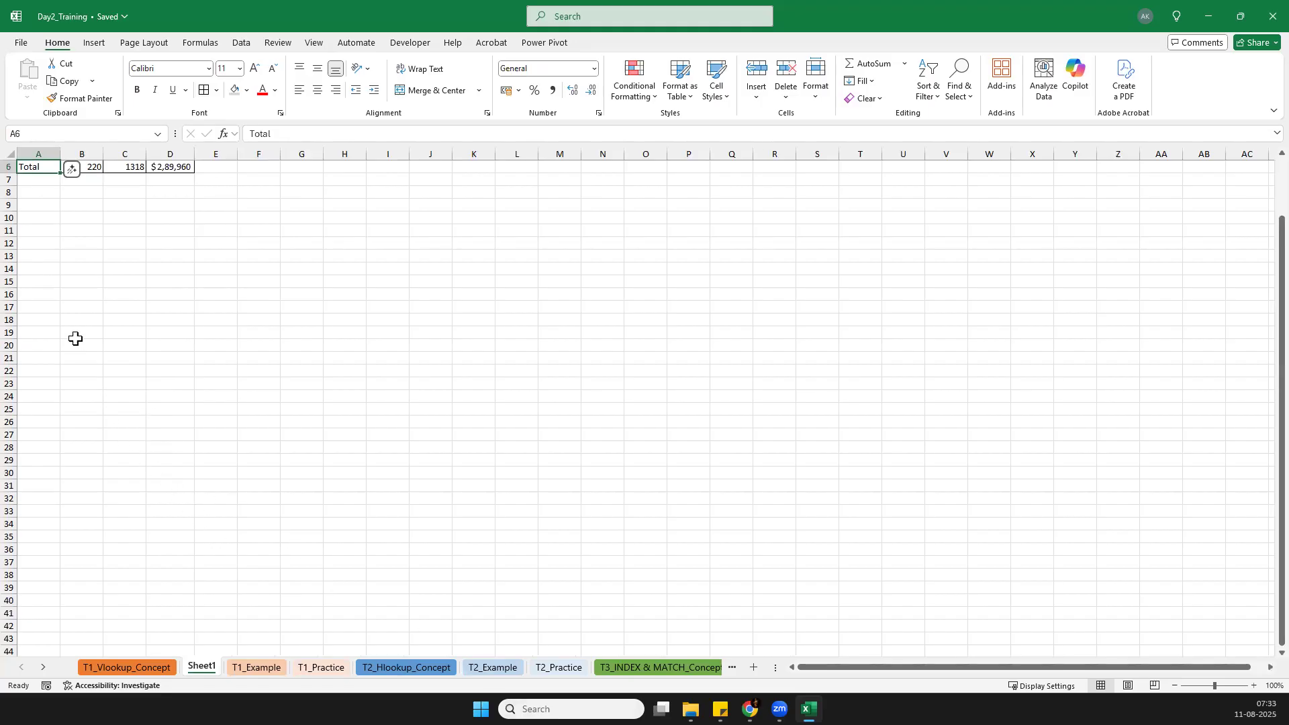
pyautogui.scroll(2, 94, 225)
pyautogui.click(13, 301)
pyautogui.click(33, 256)
pyautogui.click(47, 320)
pyautogui.click(44, 294)
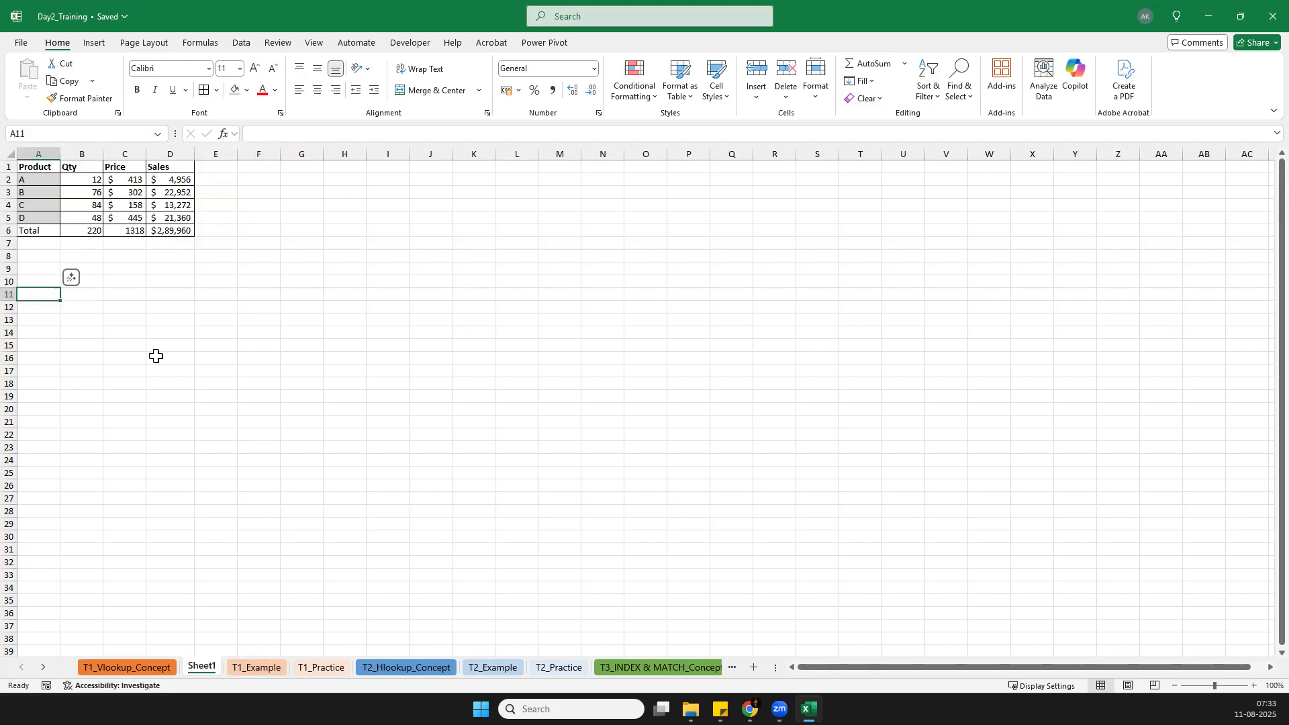
pyautogui.click(125, 280)
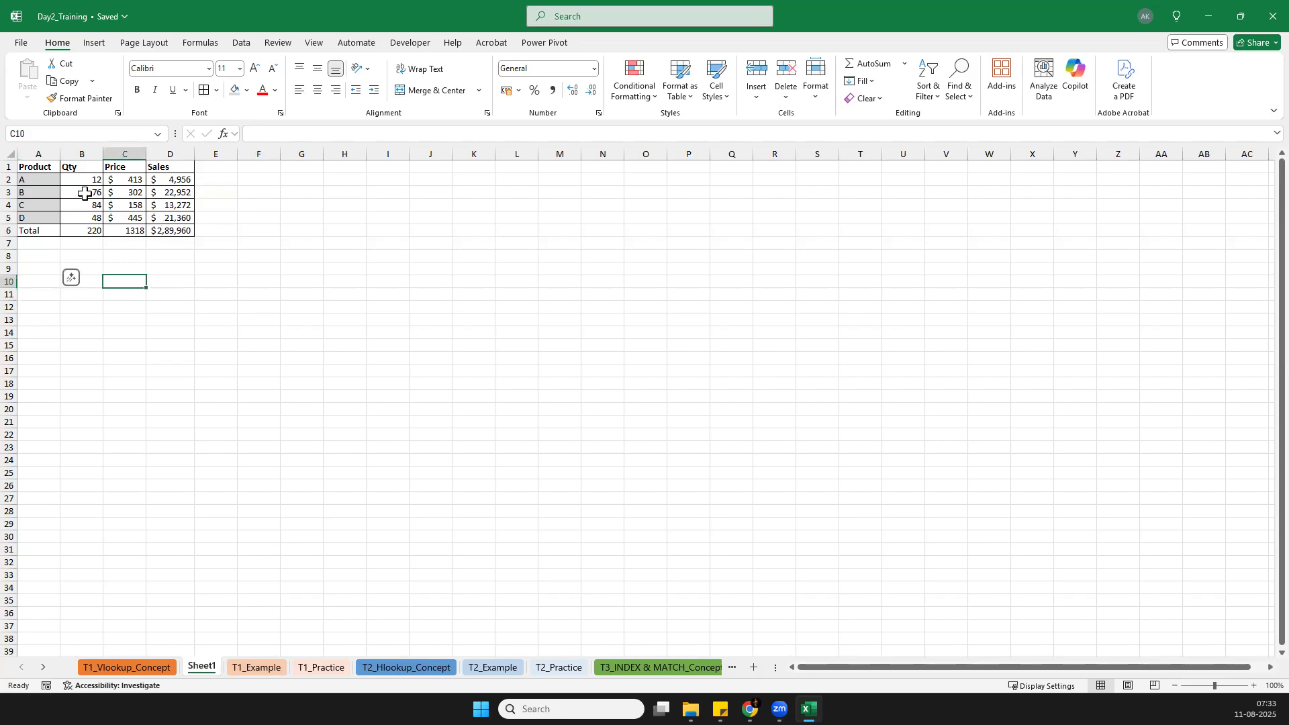
# Step: Clear the Qty, Price and Sales total formulas in B6, C6 and D6
pyautogui.click(93, 182)
pyautogui.click(92, 230)
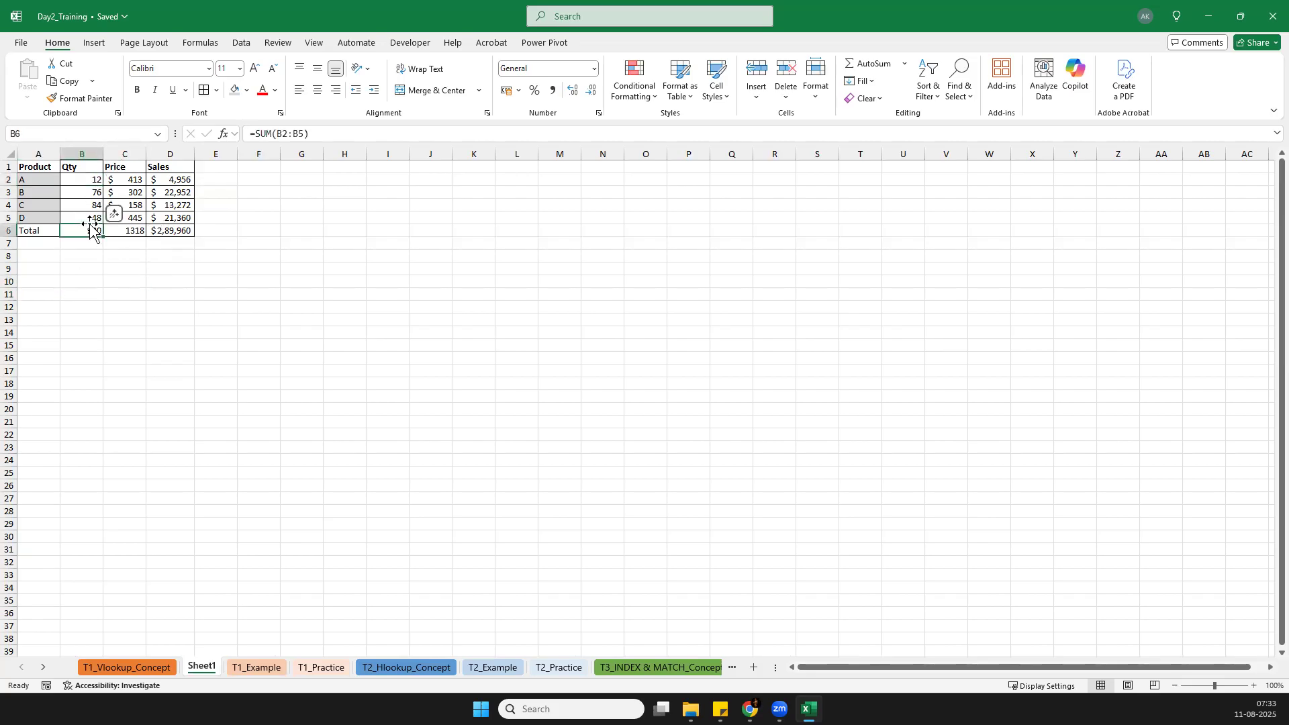
pyautogui.press('Delete')
pyautogui.press('Right')
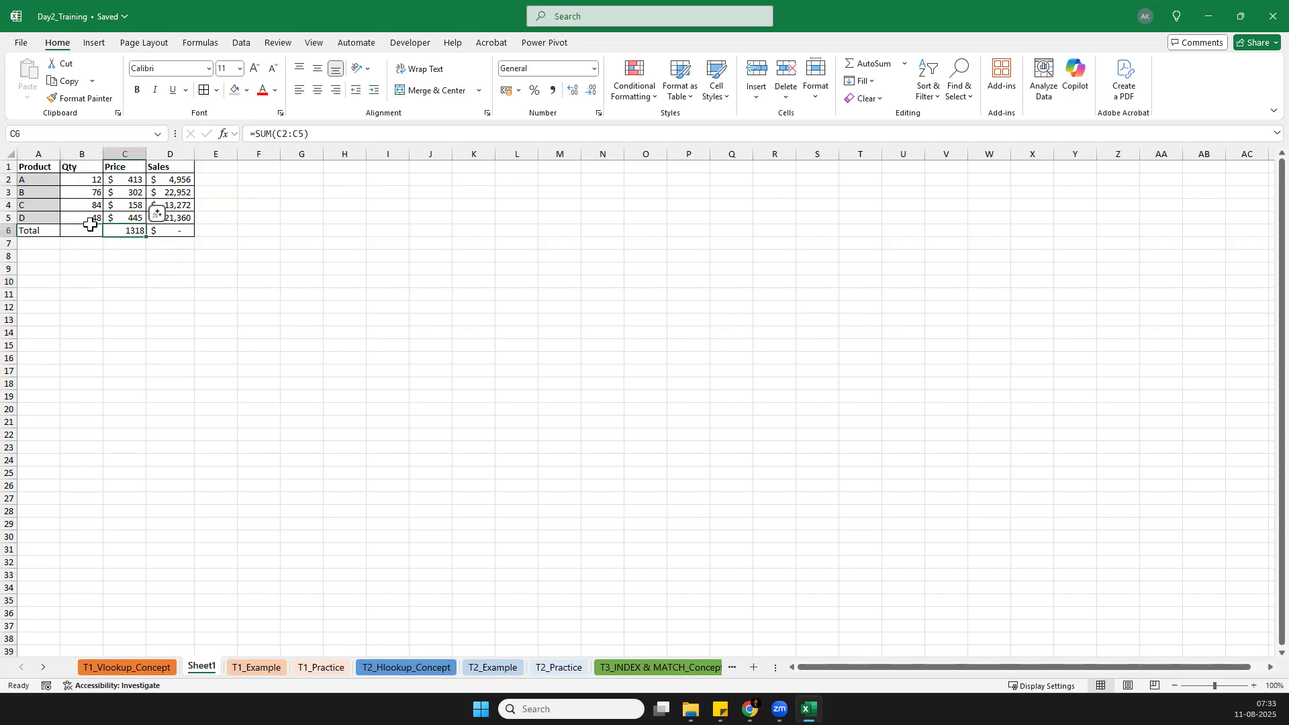
pyautogui.hotkey('ctrl', 'c')
pyautogui.press('Escape')
pyautogui.press('Delete')
pyautogui.press('Right')
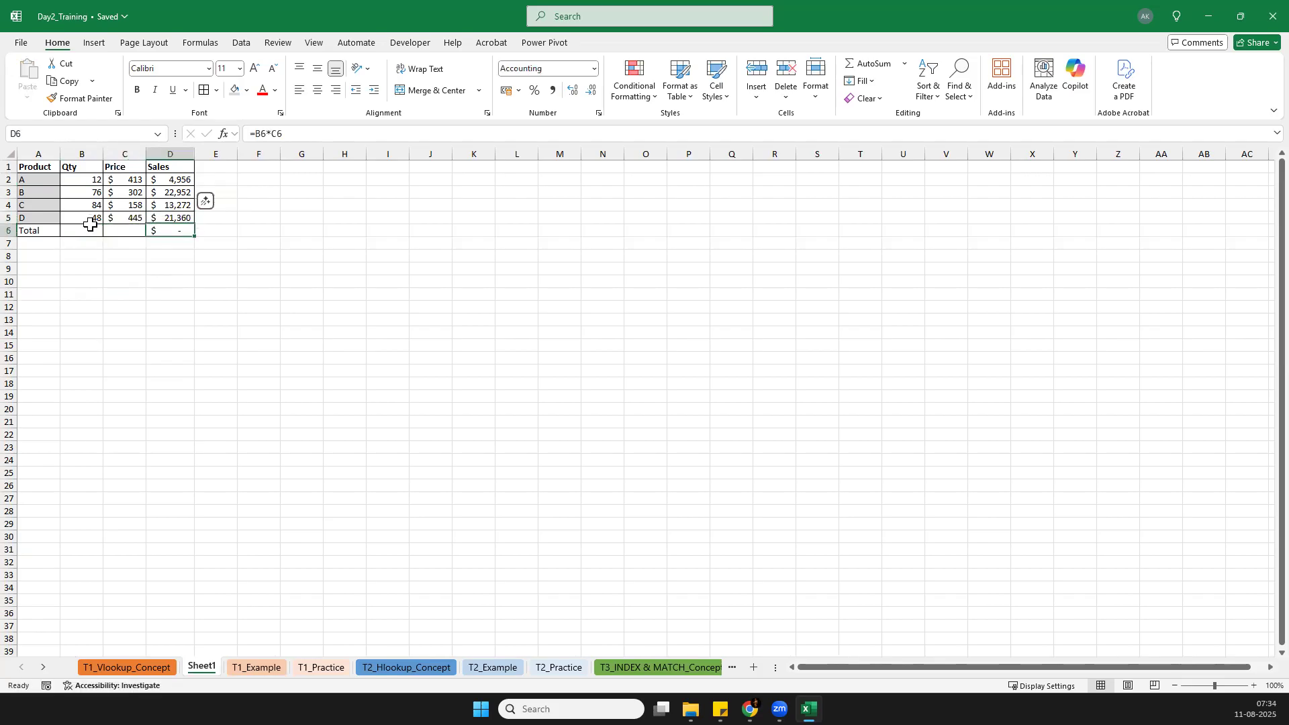
pyautogui.press('Delete')
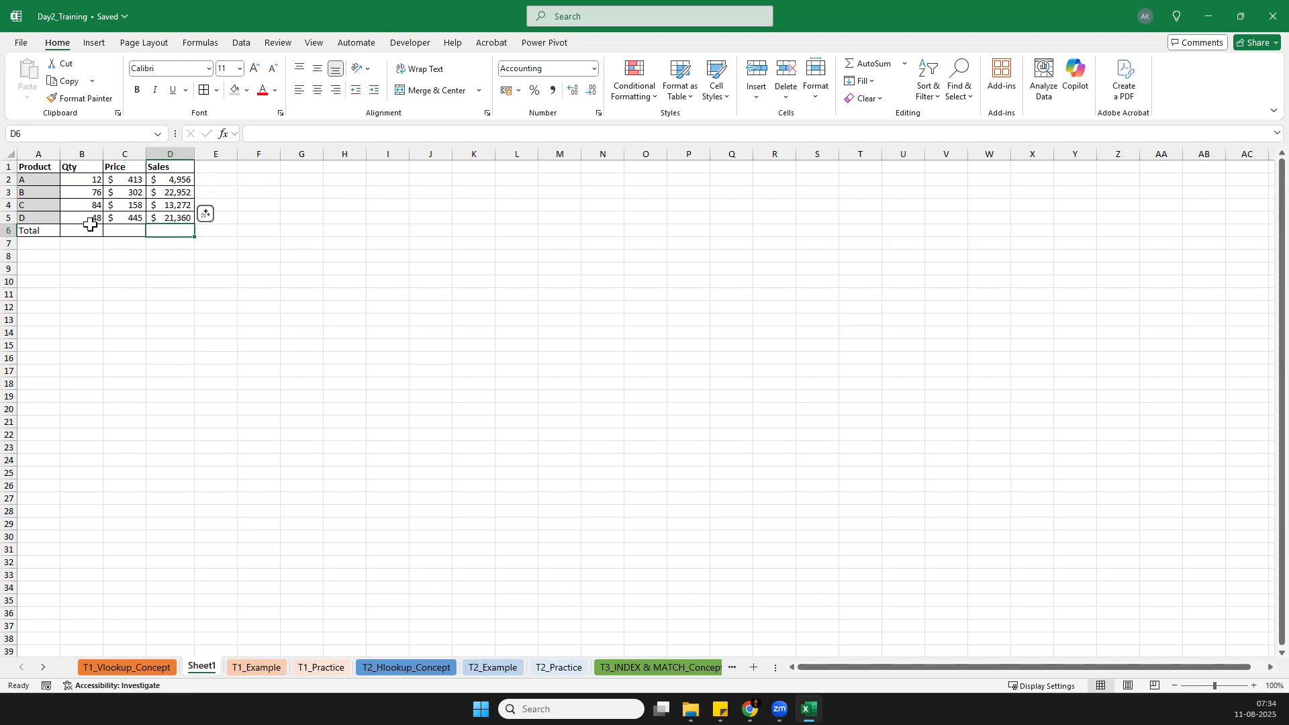
# Step: Clear the remaining Sales formulas for products A to D in D2:D5
pyautogui.hotkey('shift', 'Up')
pyautogui.hotkey('shift', 'Up')
pyautogui.hotkey('shift', 'Up')
pyautogui.hotkey('shift', 'Up')
pyautogui.hotkey('shift', 'Up')
pyautogui.hotkey('shift', 'Down')
pyautogui.press('Delete')
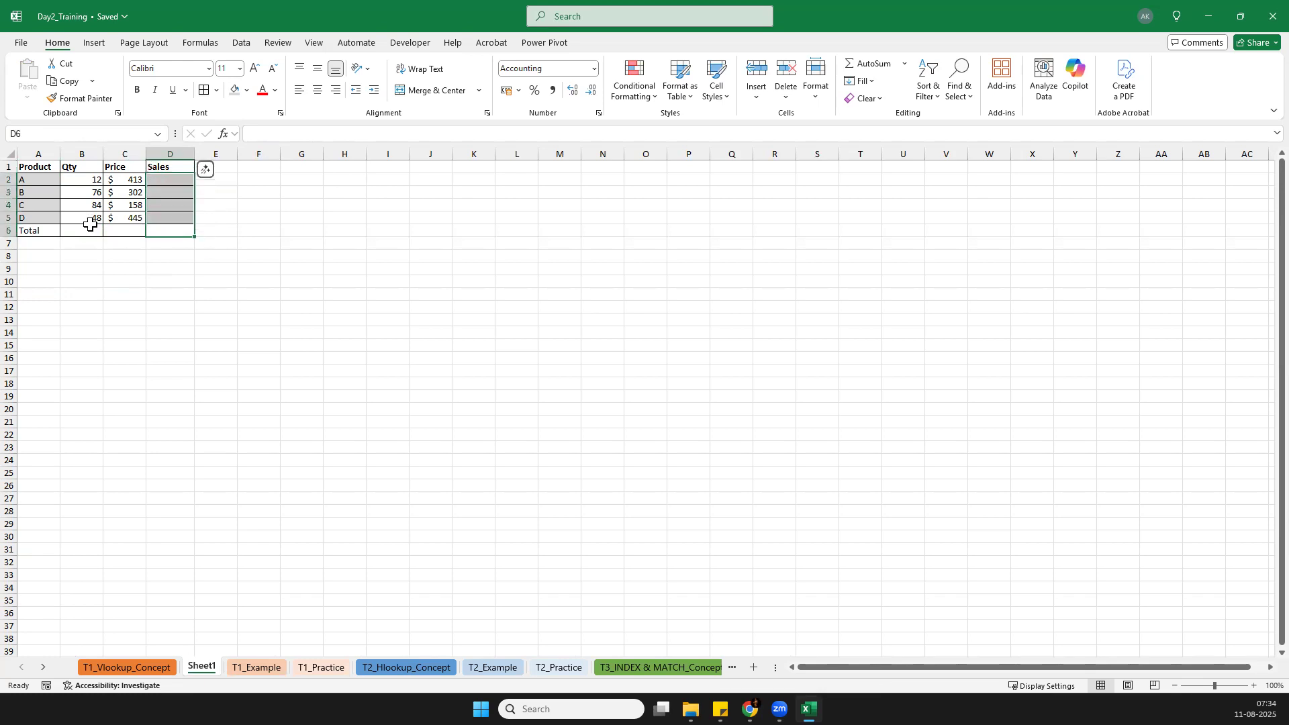
# Step: Start a SUM formula in the Qty total cell B6 over the range B2:B5
pyautogui.doubleClick(90, 229)
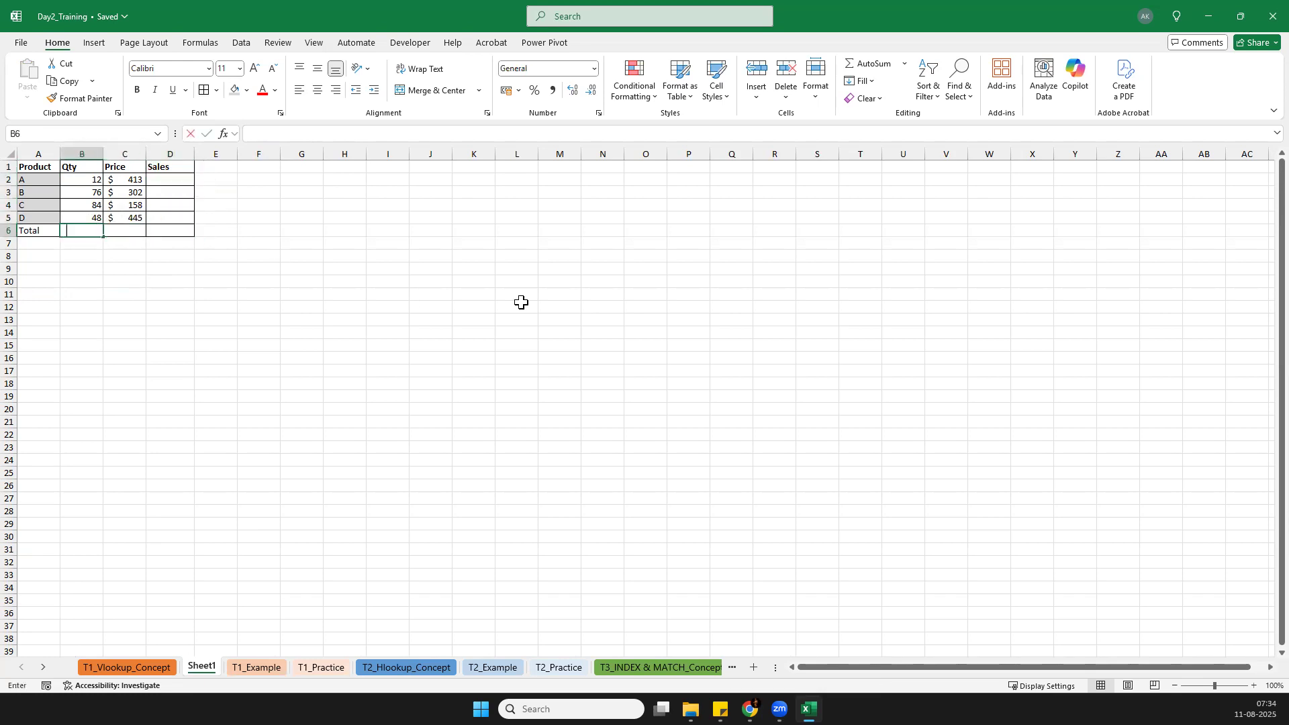
pyautogui.write('=SUM(')
pyautogui.press('Up')
pyautogui.hotkey('shift', 'Up')
pyautogui.hotkey('shift', 'Up')
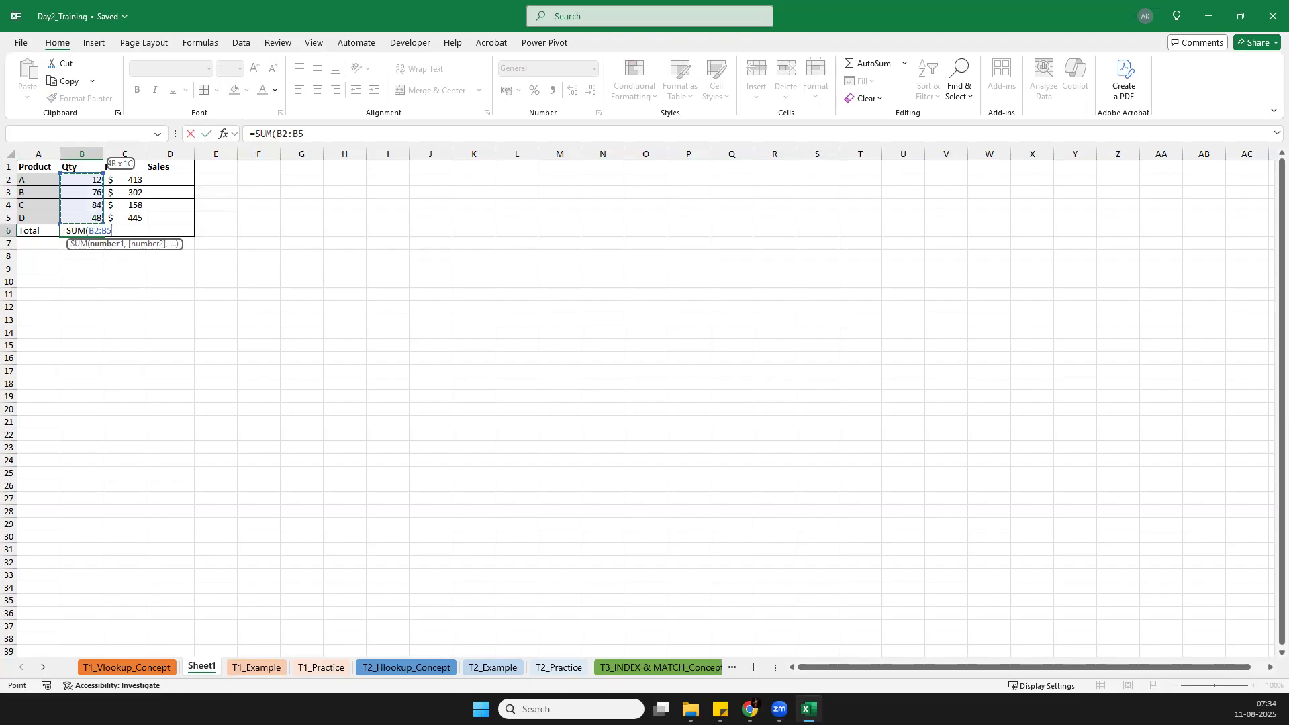
pyautogui.hotkey('alt', 'Tab')
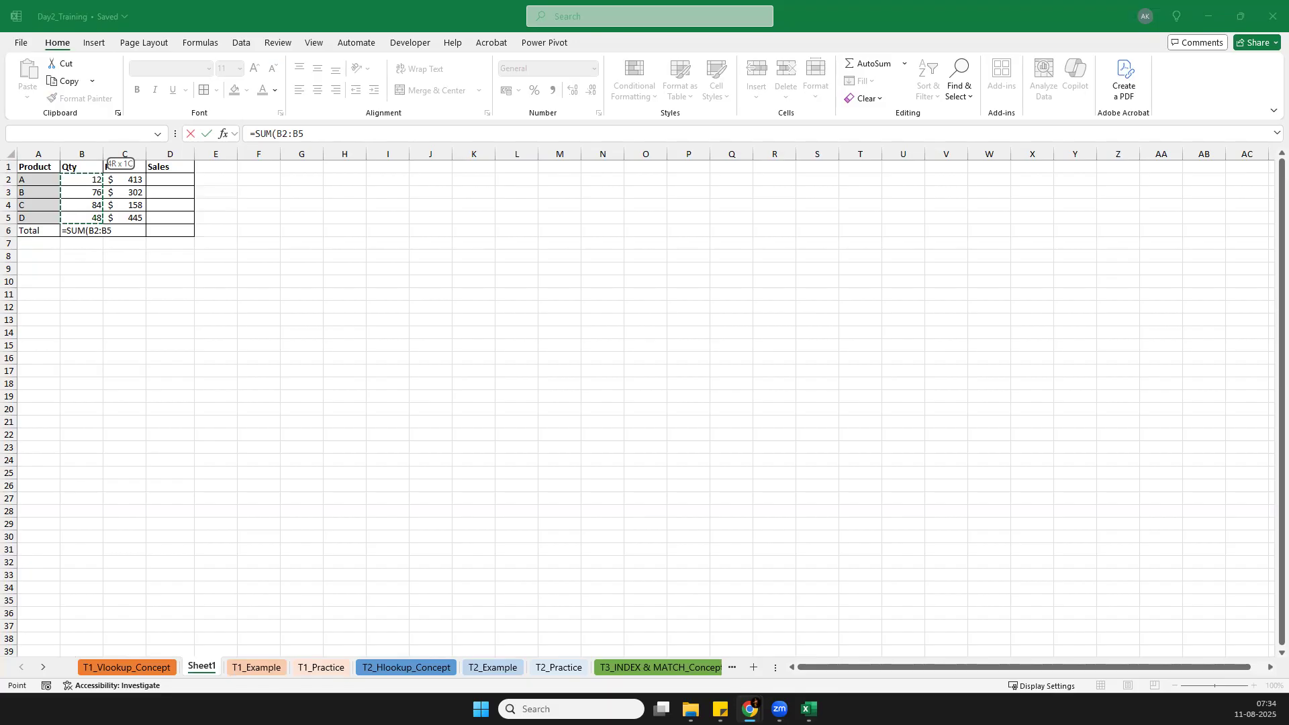
pyautogui.hotkey('alt', 'Tab')
# Step: Make both range references in B6 absolute and complete the formula as =SUM($B$2:$B$5)
pyautogui.click(330, 134)
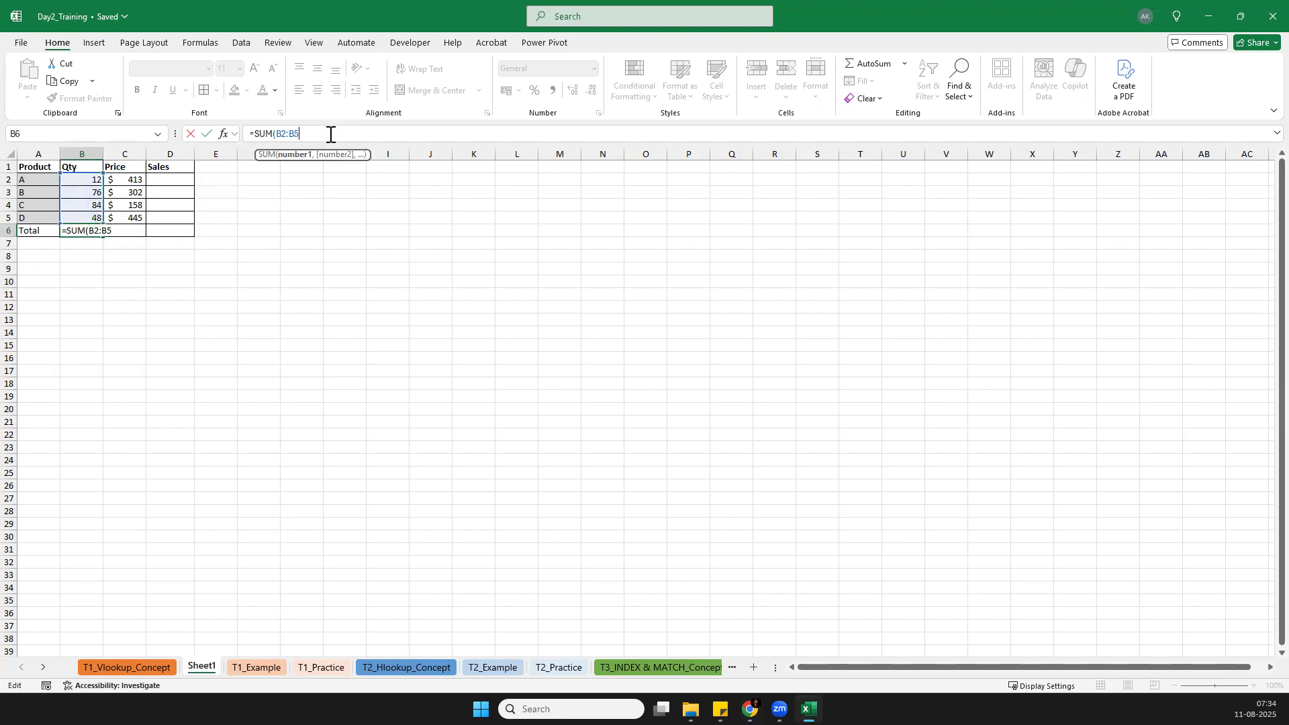
pyautogui.press('F4')
pyautogui.click(280, 132)
pyautogui.press('F4')
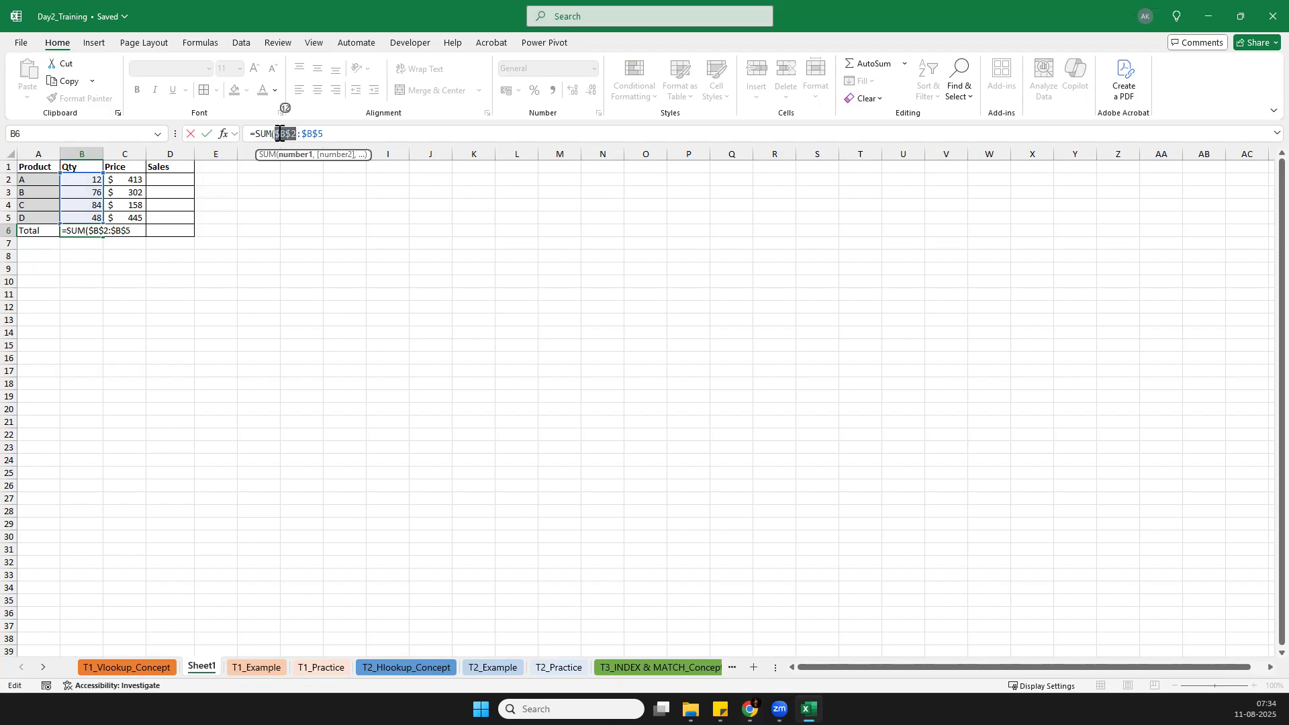
pyautogui.click(289, 135)
pyautogui.write(')')
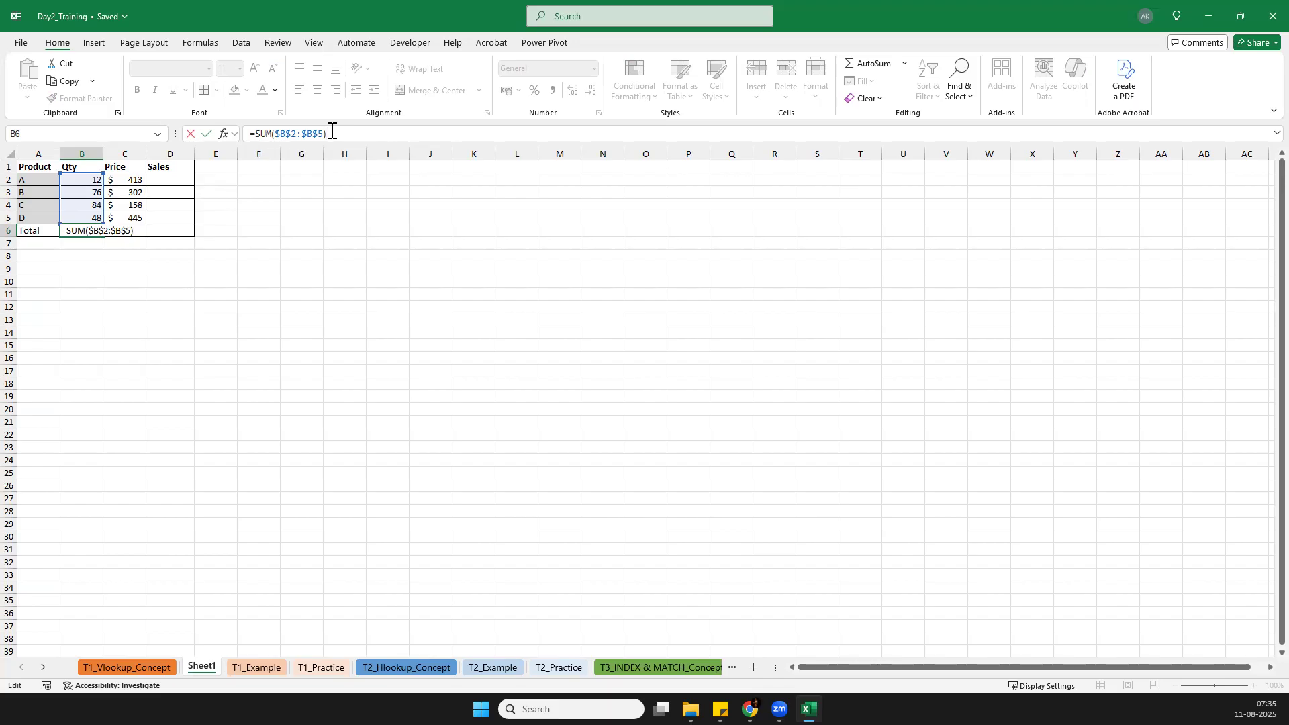
pyautogui.press('Return')
pyautogui.press('Up')
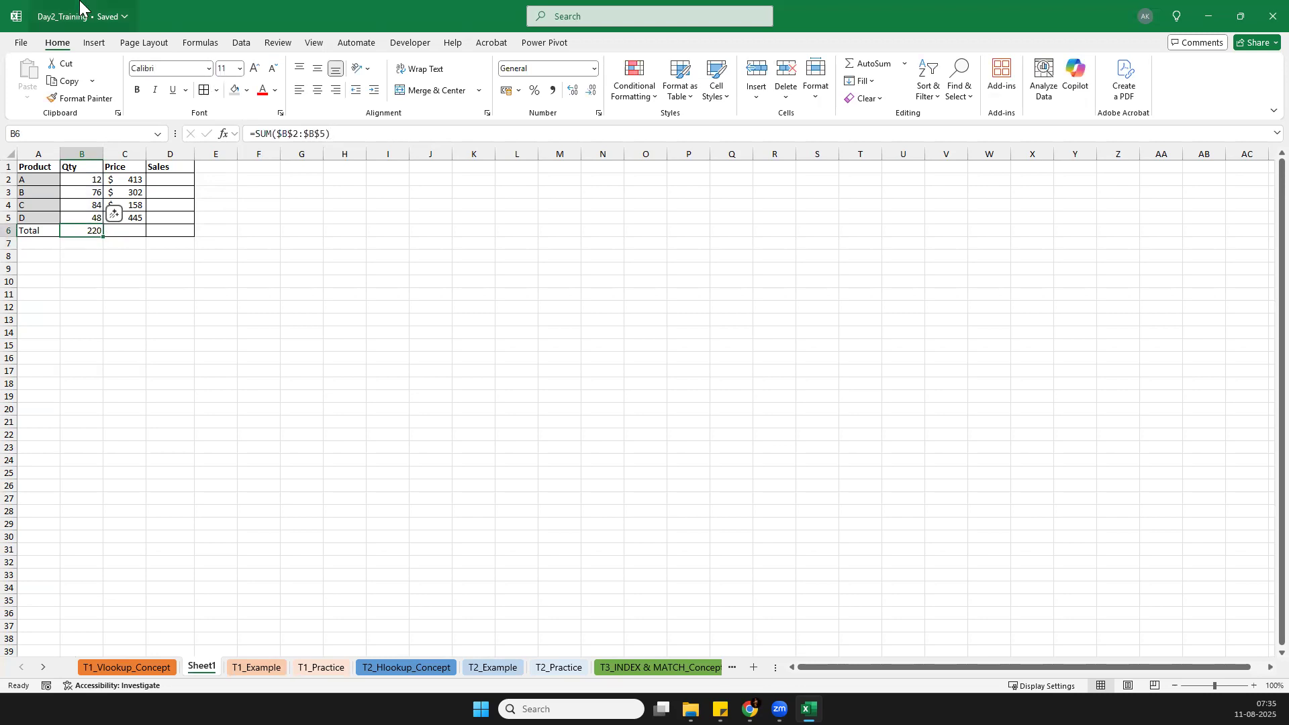
# Step: Fill the absolute SUM formula from B6 across to the Price total cell C6
pyautogui.moveTo(103, 237); pyautogui.dragTo(134, 236)
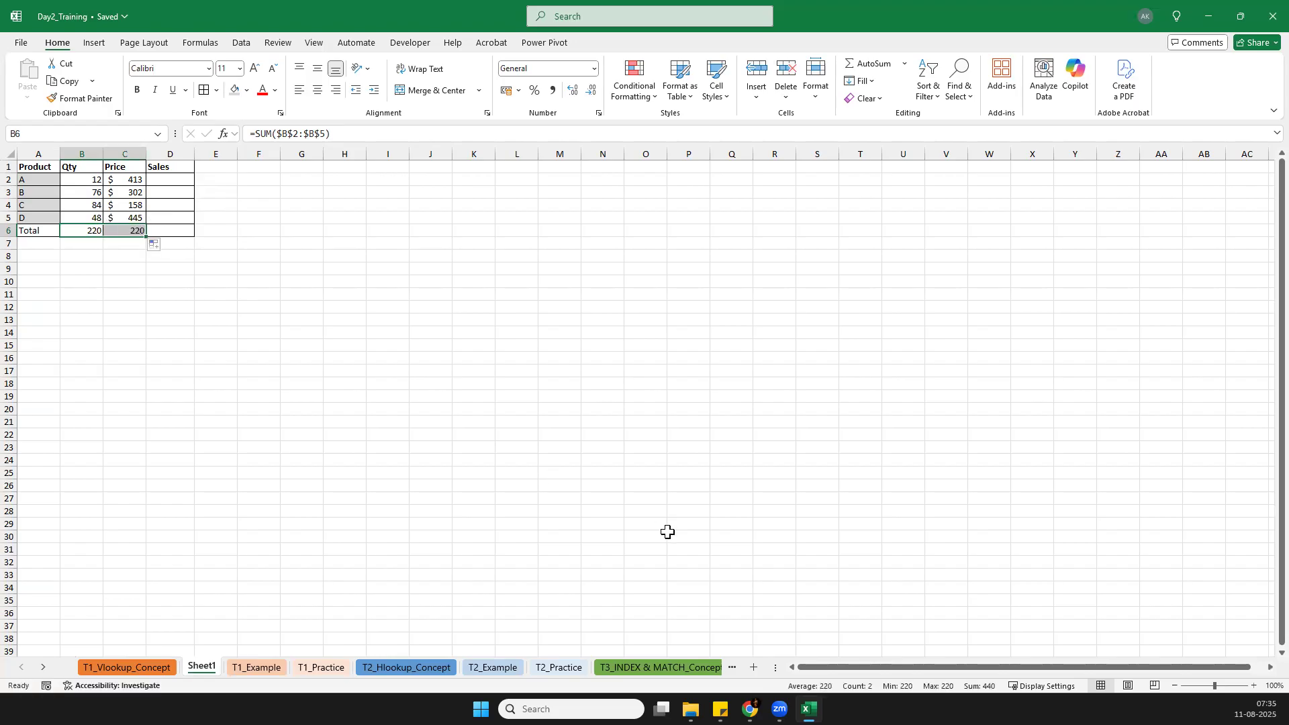
pyautogui.click(354, 357)
pyautogui.click(131, 231)
# Step: Enter the relative formula =SUM(B2:B5) in B7, below the Qty total
pyautogui.click(88, 243)
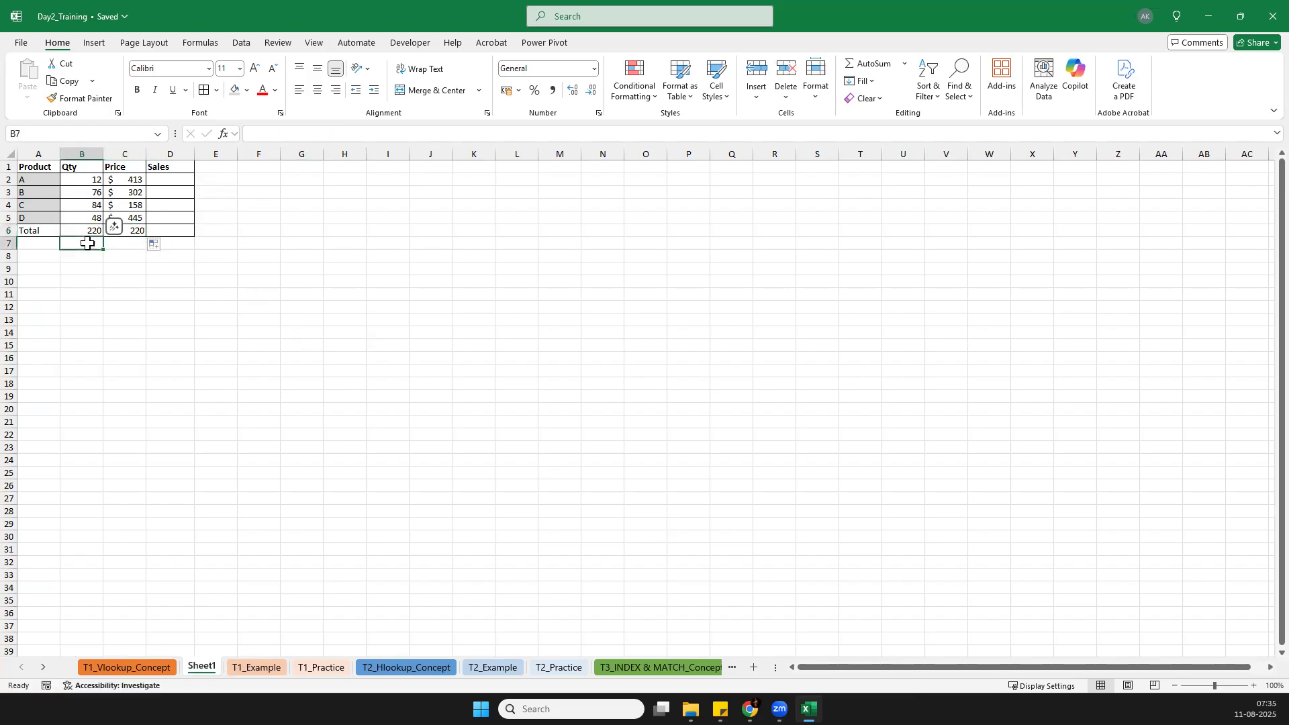
pyautogui.write('=s')
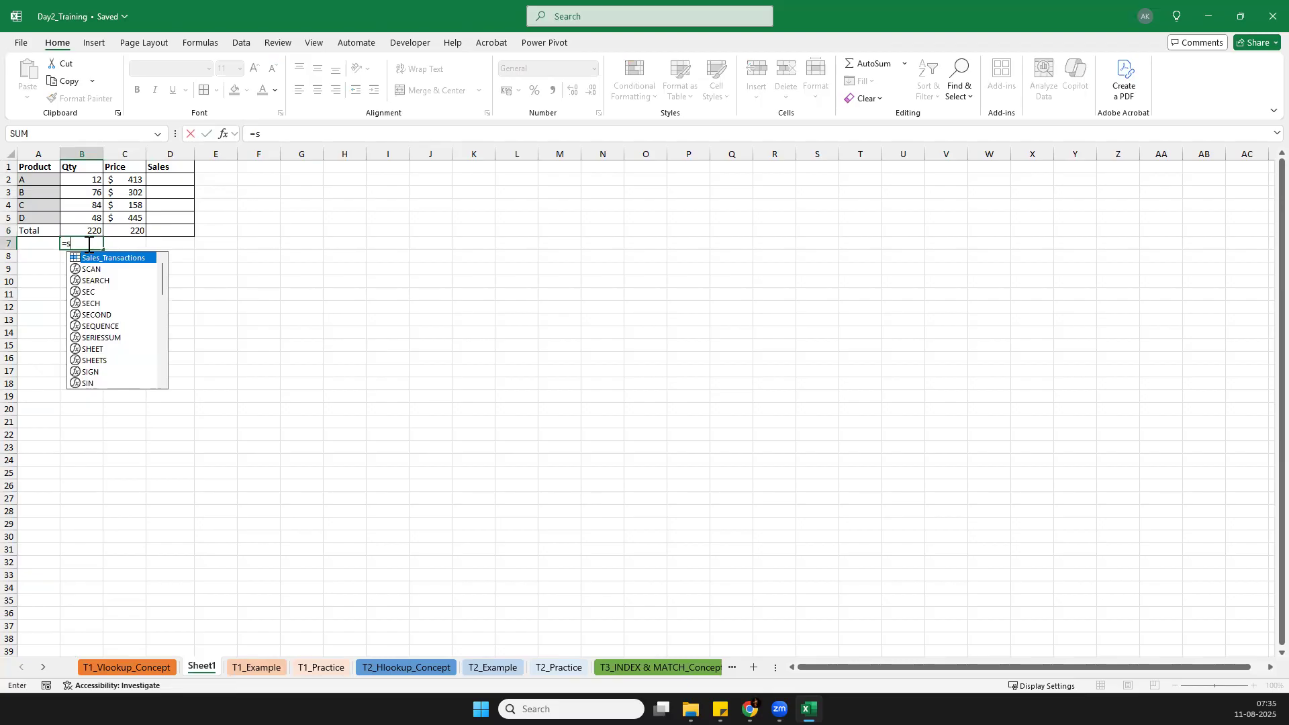
pyautogui.write('u,')
pyautogui.press('Return')
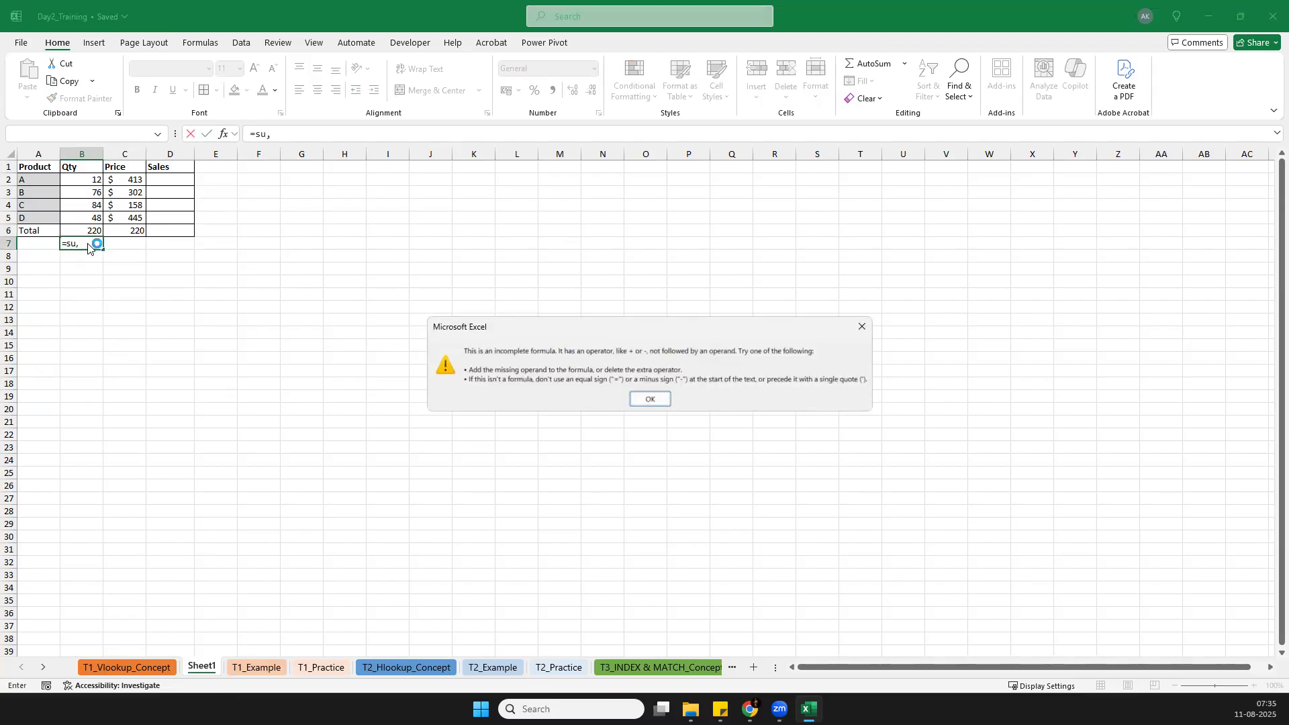
pyautogui.press('Return')
pyautogui.press('BackSpace')
pyautogui.write('m')
pyautogui.press('Tab')
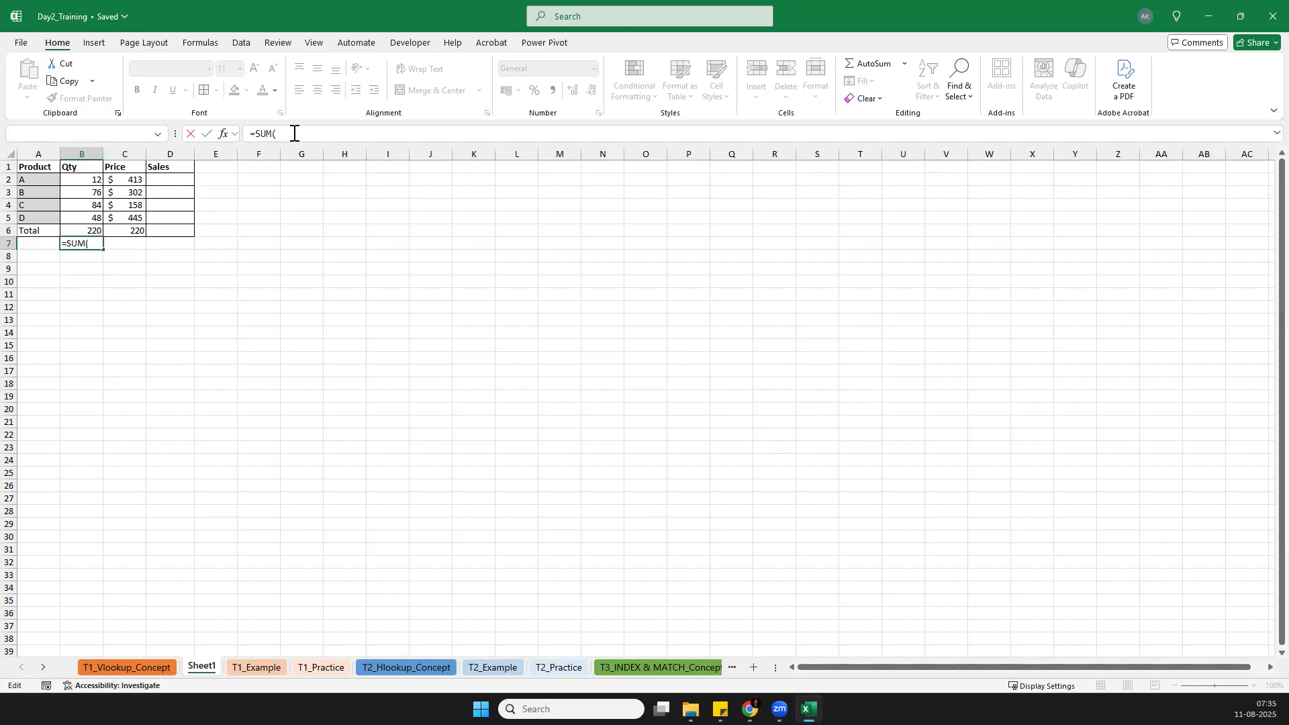
pyautogui.moveTo(94, 178); pyautogui.dragTo(91, 221)
pyautogui.press('Return')
pyautogui.press('Up')
# Step: Copy the relative SUM formula from B7 to C7 and compare it with the absolute formula in C6
pyautogui.hotkey('ctrl', 'c')
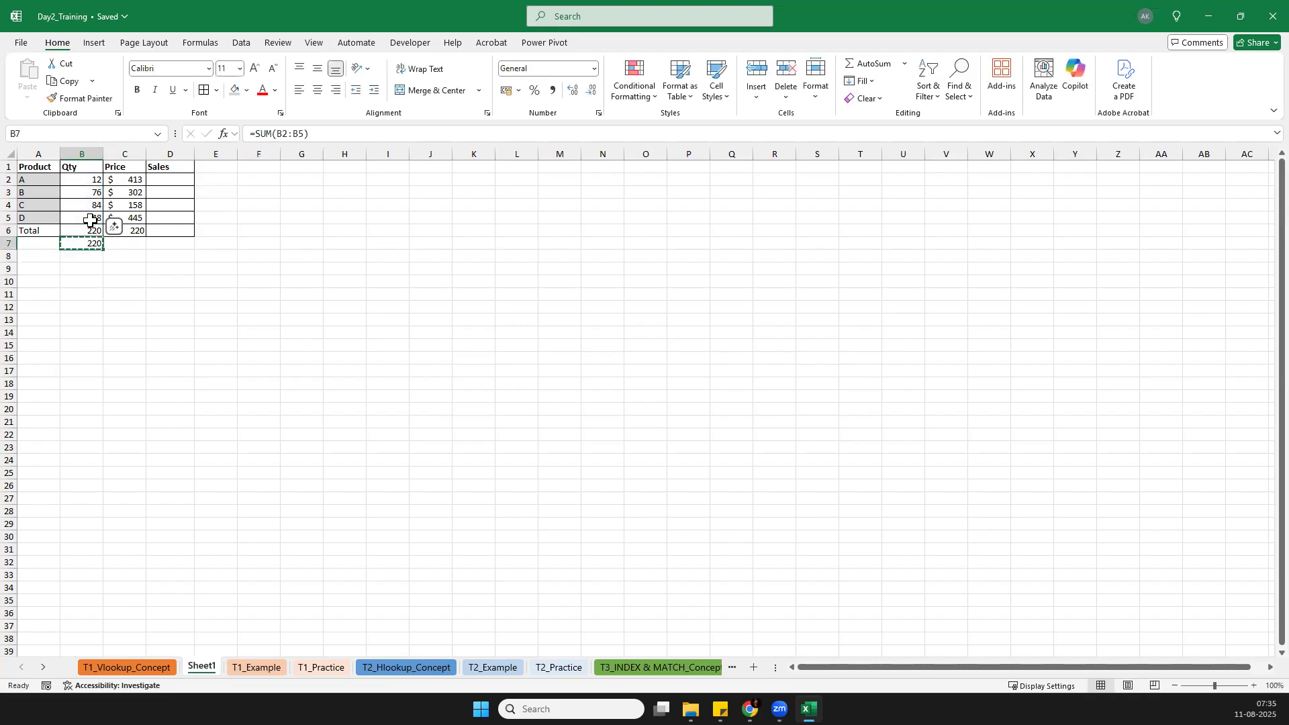
pyautogui.press('Right')
pyautogui.hotkey('ctrl', 'v')
pyautogui.press('Escape')
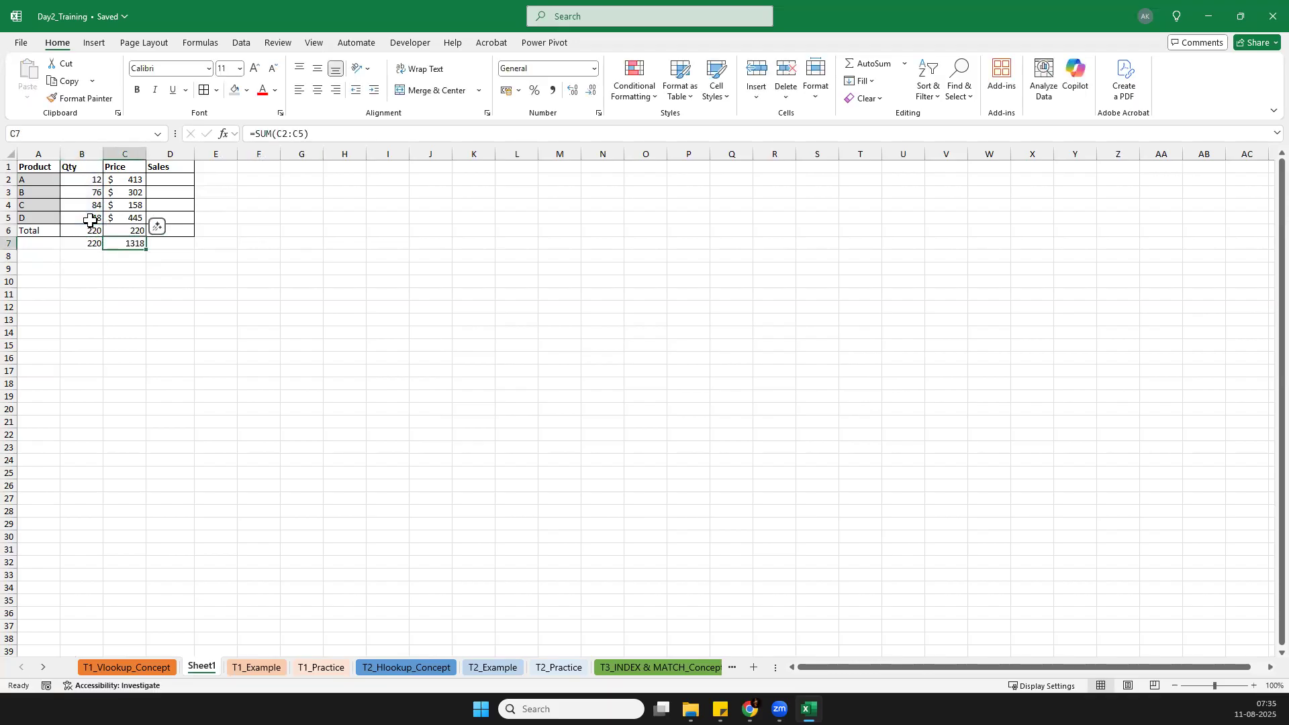
pyautogui.press('Up')
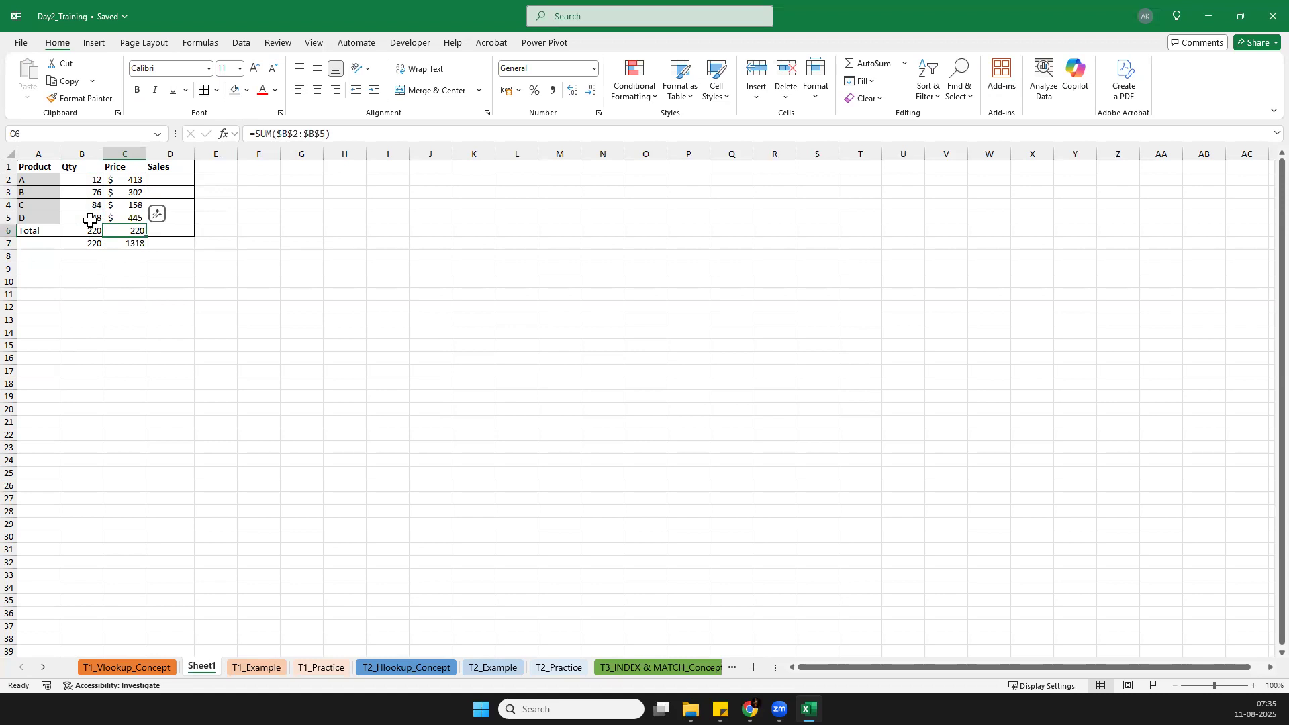
# Step: Copy the absolute SUM formula from B6 into B10, C10 and D10
pyautogui.press('Left')
pyautogui.hotkey('ctrl', 'c')
pyautogui.press('Down')
pyautogui.press('Down')
pyautogui.press('Down')
pyautogui.press('Down')
pyautogui.hotkey('ctrl', 'v')
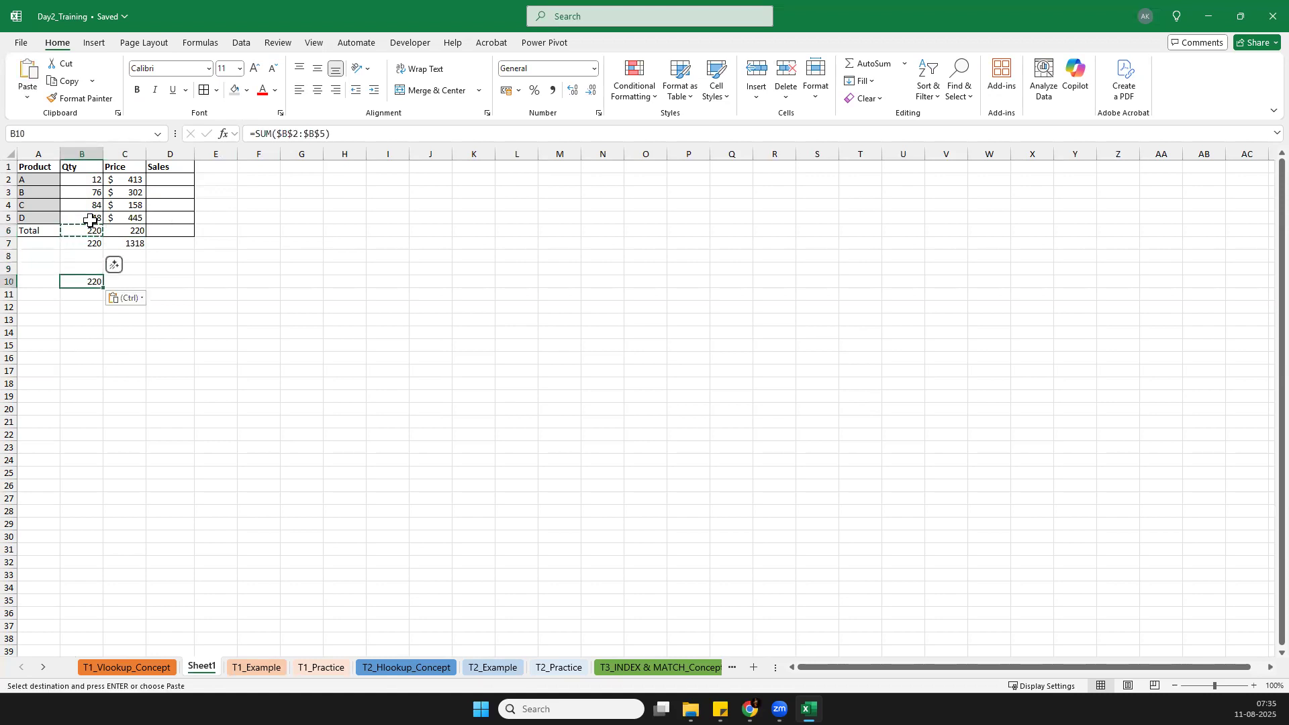
pyautogui.press('Right')
pyautogui.hotkey('ctrl', 'v')
pyautogui.press('Right')
pyautogui.hotkey('ctrl', 'v')
pyautogui.press('Up')
pyautogui.press('Up')
pyautogui.press('Left')
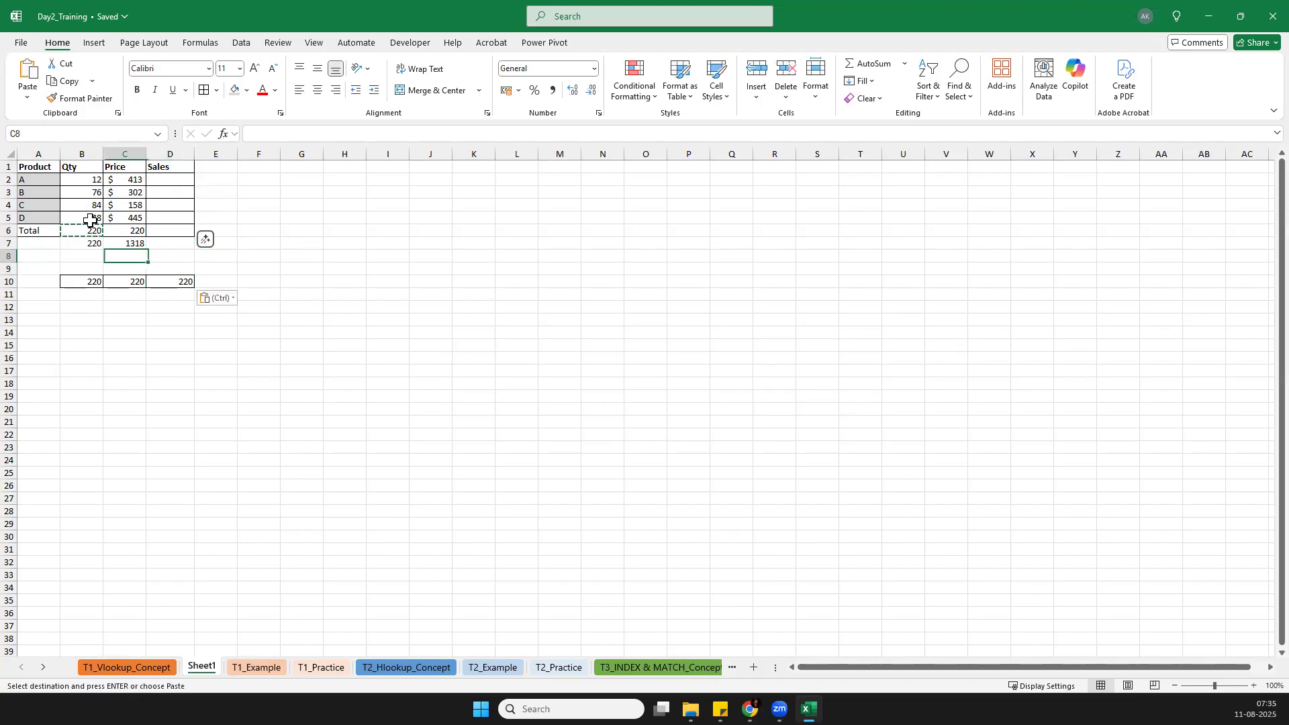
pyautogui.press('ctrl')
pyautogui.press('Escape')
# Step: Copy the relative SUM formula from C7 to D7
pyautogui.press('Up')
pyautogui.press('Up')
pyautogui.press('Down')
pyautogui.hotkey('ctrl', 'Right')
pyautogui.hotkey('ctrl', 'Left')
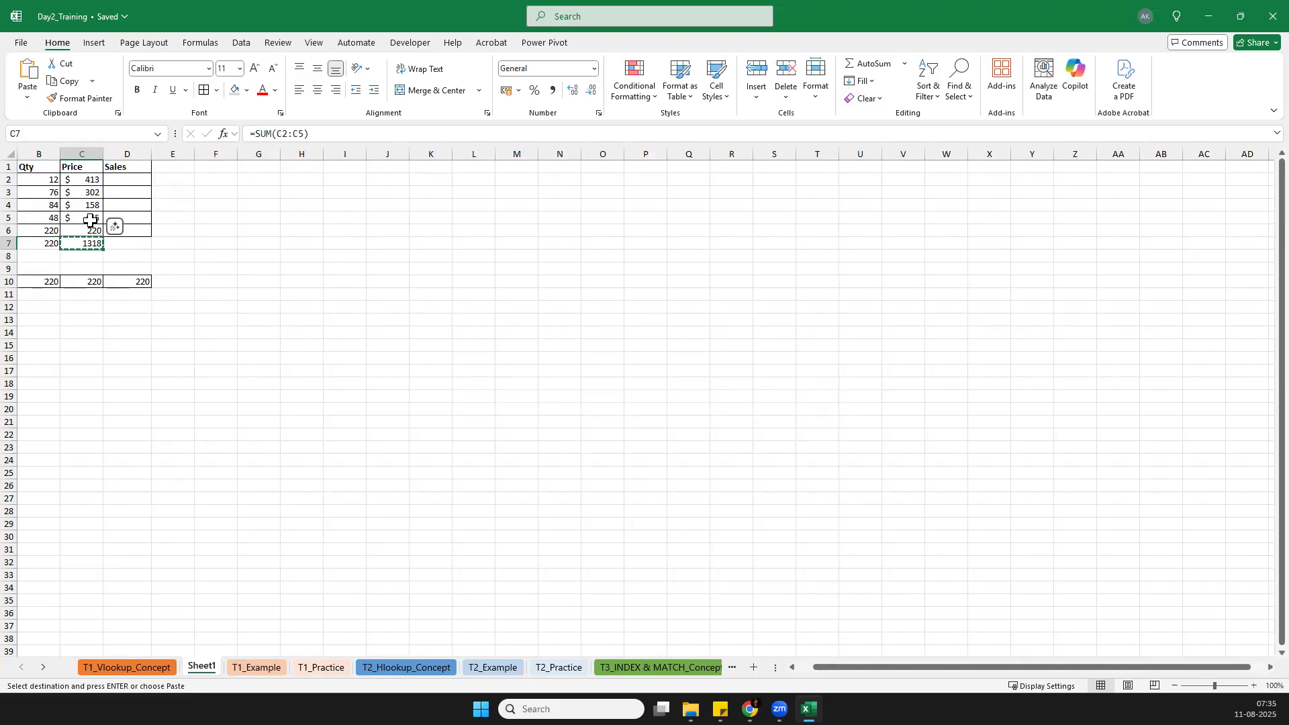
pyautogui.press('Right')
pyautogui.hotkey('ctrl', 'v')
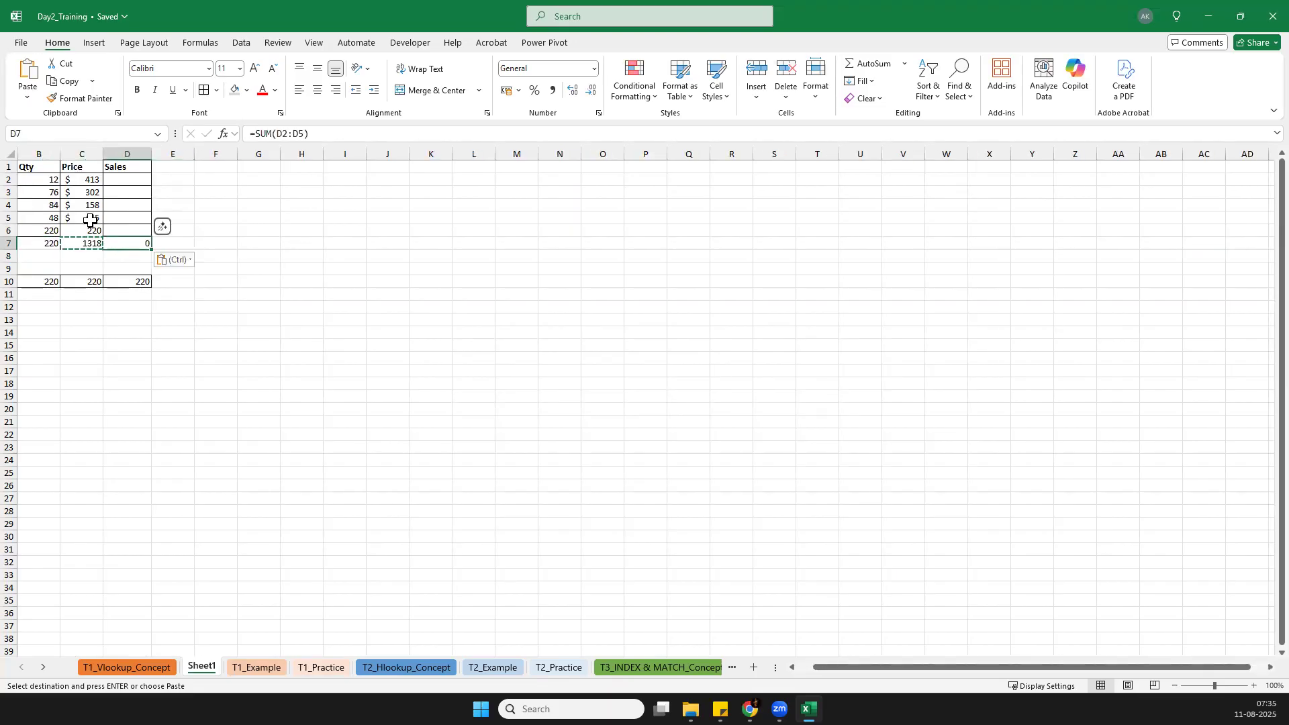
pyautogui.hotkey('ctrl', 'Left')
pyautogui.hotkey('ctrl', 'Left')
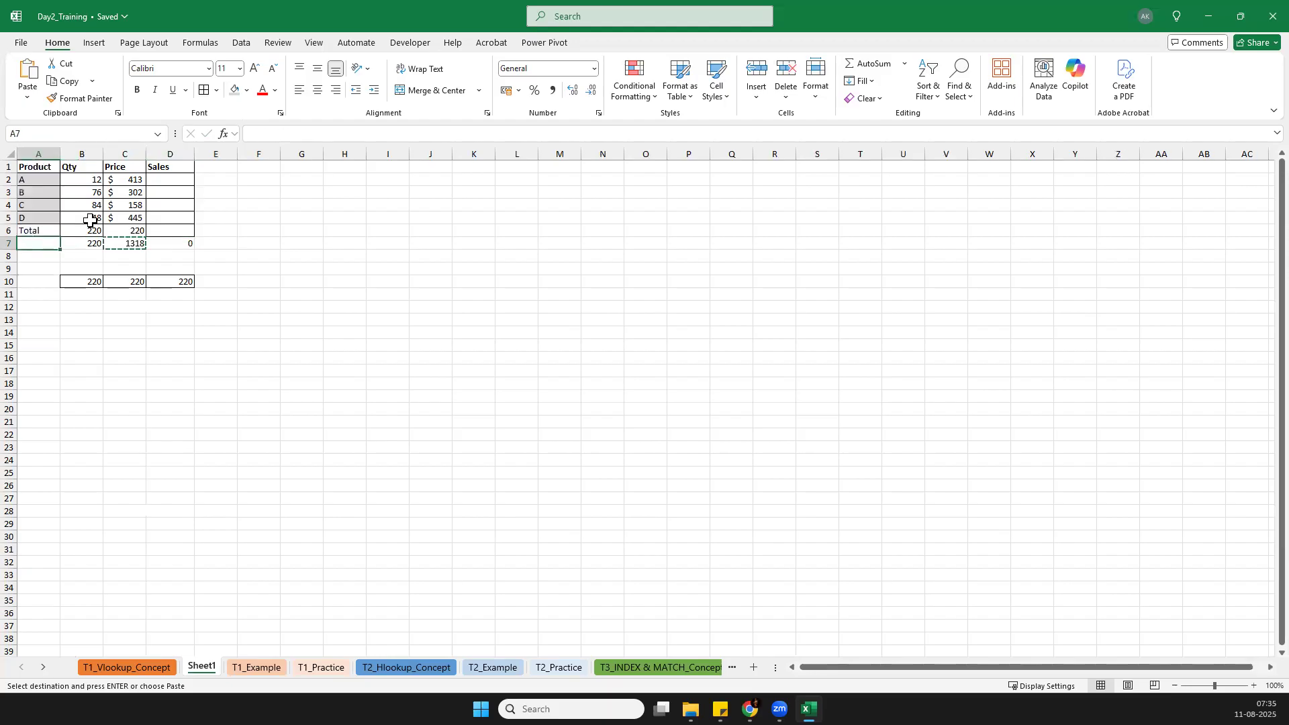
pyautogui.hotkey('ctrl', 'shift', 'Right')
pyautogui.hotkey('ctrl', 'shift', 'Right')
pyautogui.hotkey('ctrl', 'shift', 'Right')
pyautogui.hotkey('ctrl', 'shift', 'Left')
pyautogui.hotkey('ctrl', 'shift', 'Down')
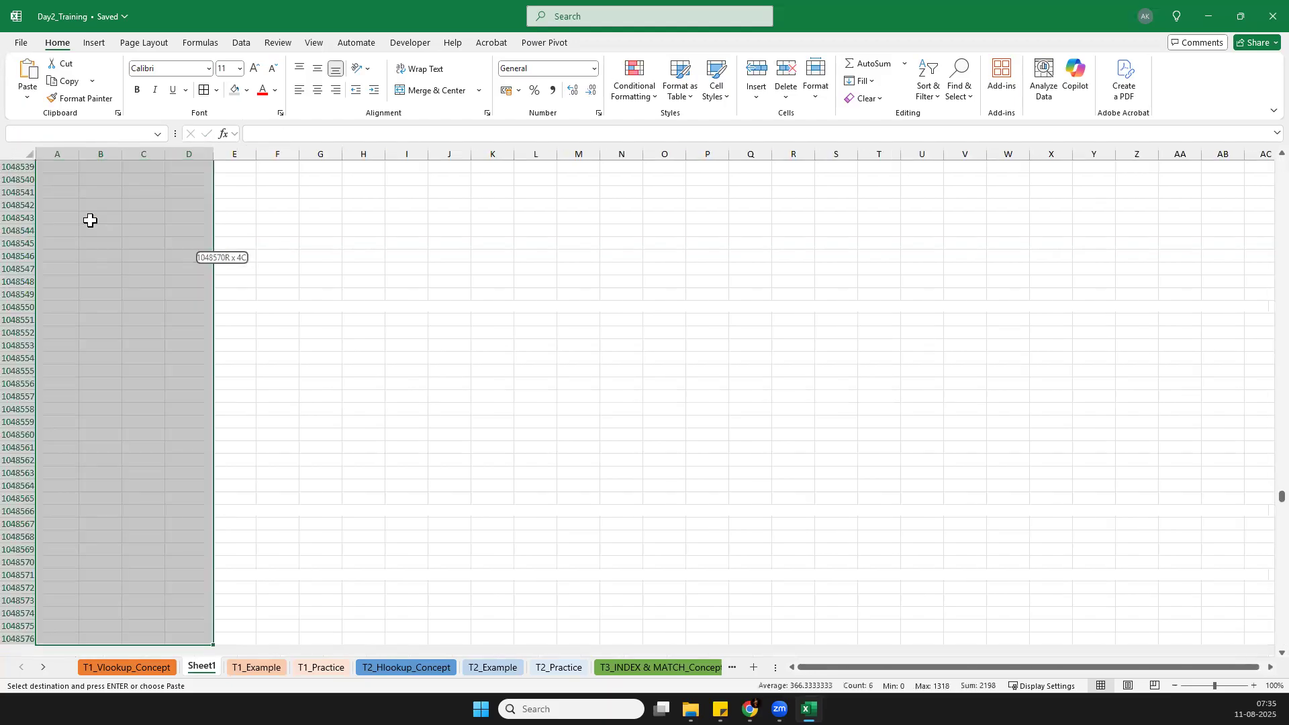
pyautogui.hotkey('ctrl', 'Up')
pyautogui.hotkey('ctrl', 'Up')
pyautogui.hotkey('ctrl', 'Down')
pyautogui.press('Down')
pyautogui.press('Down')
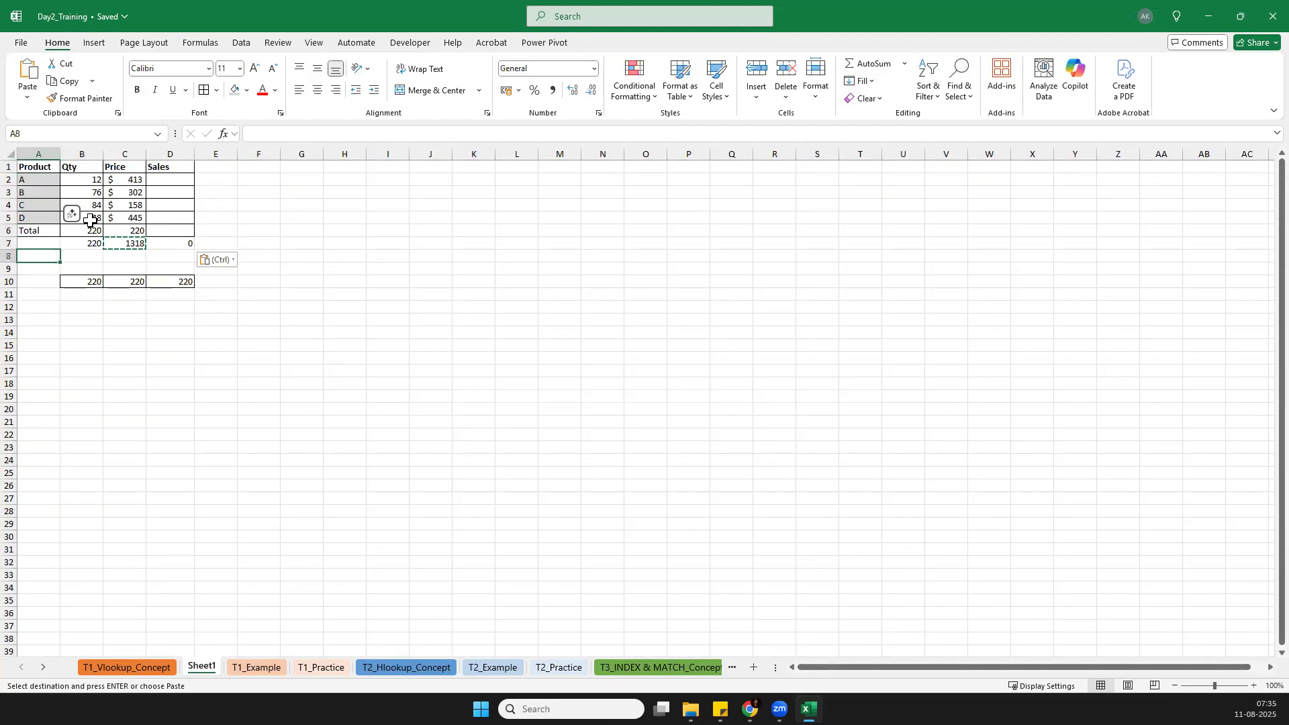
# Step: Clear the trial formulas from B7:D10
pyautogui.press('Right')
pyautogui.press('Up')
pyautogui.hotkey('shift', 'Down')
pyautogui.hotkey('shift', 'Down')
pyautogui.hotkey('shift', 'Down')
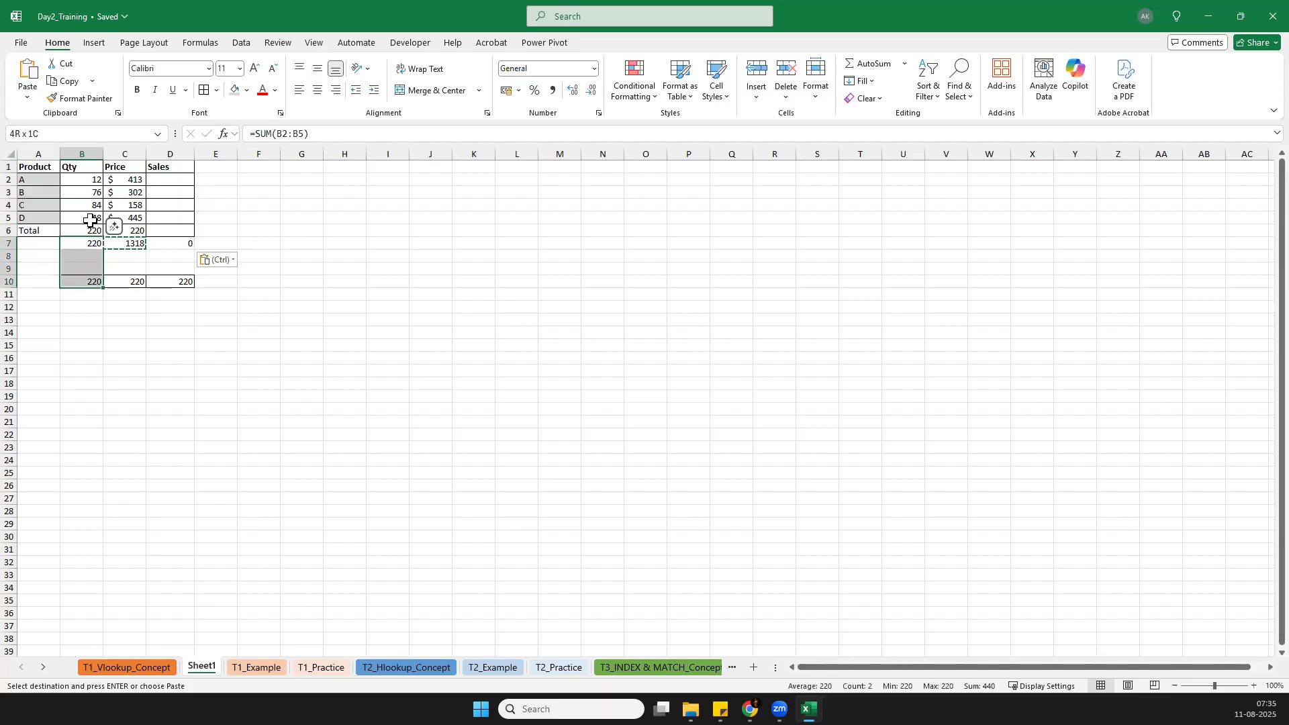
pyautogui.hotkey('shift', 'Right')
pyautogui.hotkey('shift', 'Right')
pyautogui.press('Delete')
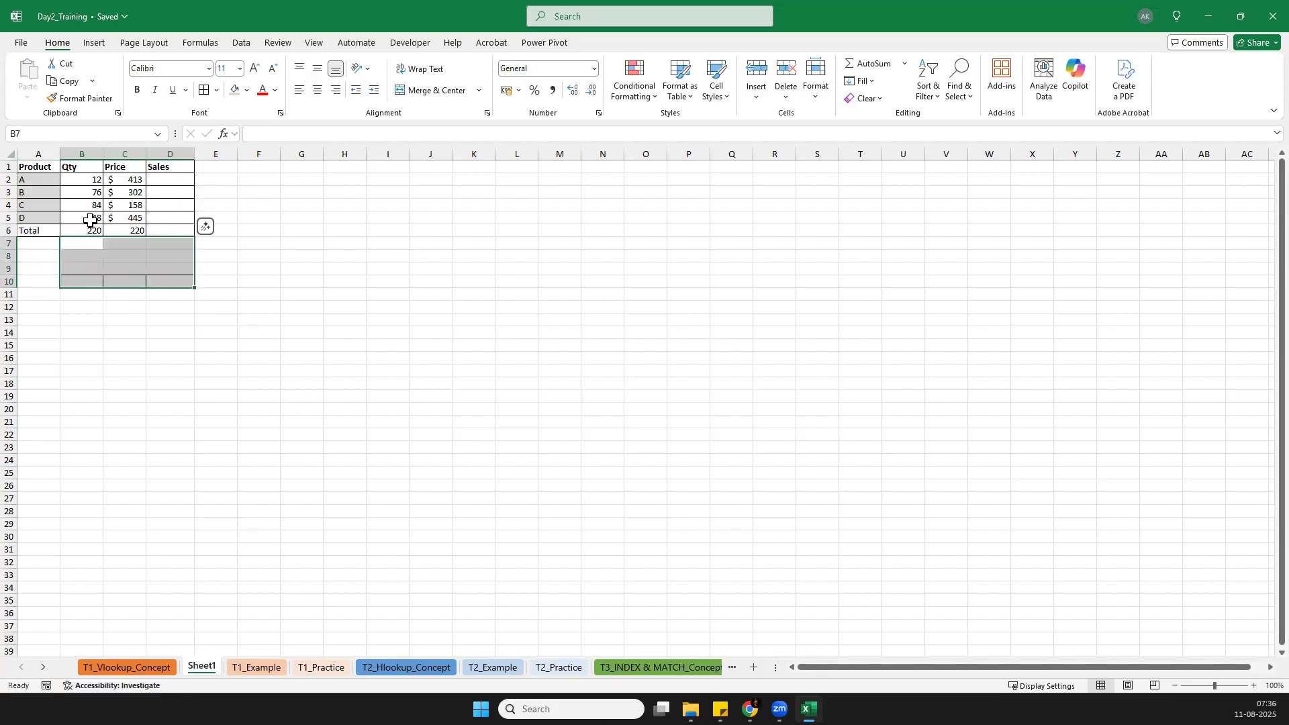
# Step: Try retyping the dollar sign before the first reference's row number in C6's SUM formula by hand, discarding the edit
pyautogui.click(118, 230)
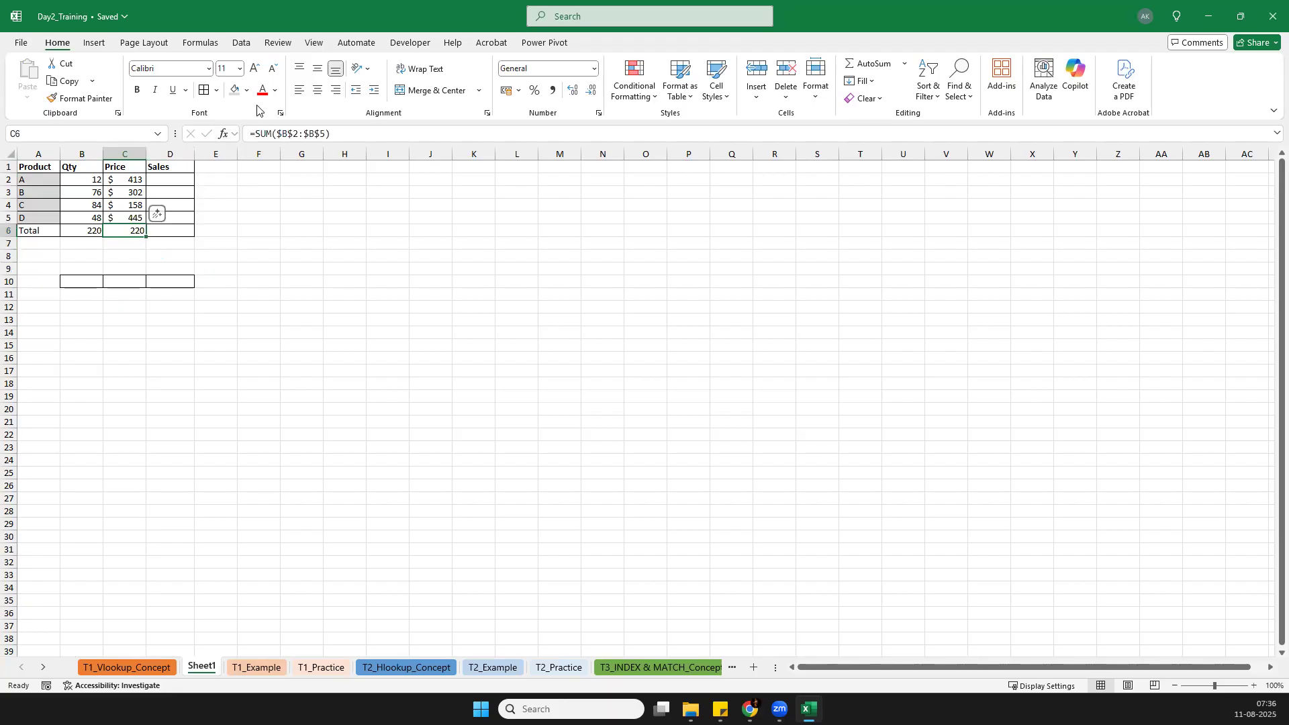
pyautogui.click(294, 133)
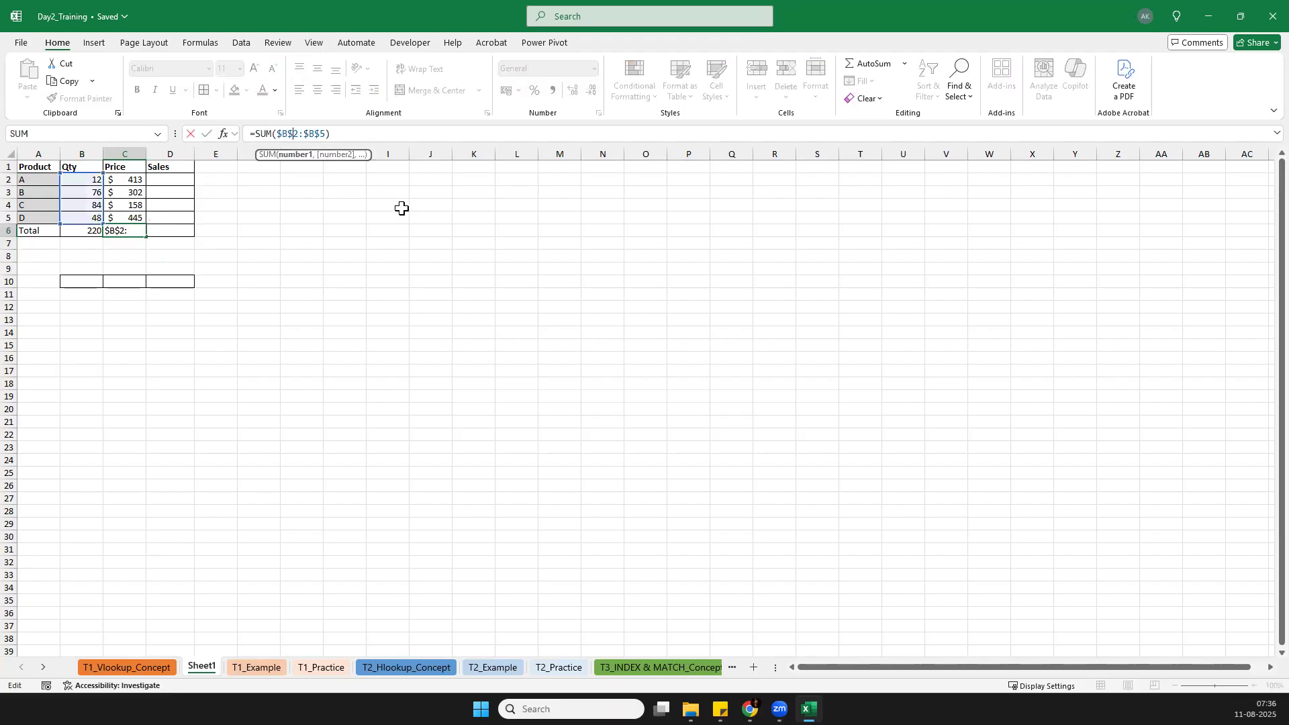
pyautogui.press('BackSpace')
pyautogui.press('BackSpace')
pyautogui.write('$')
pyautogui.press('Escape')
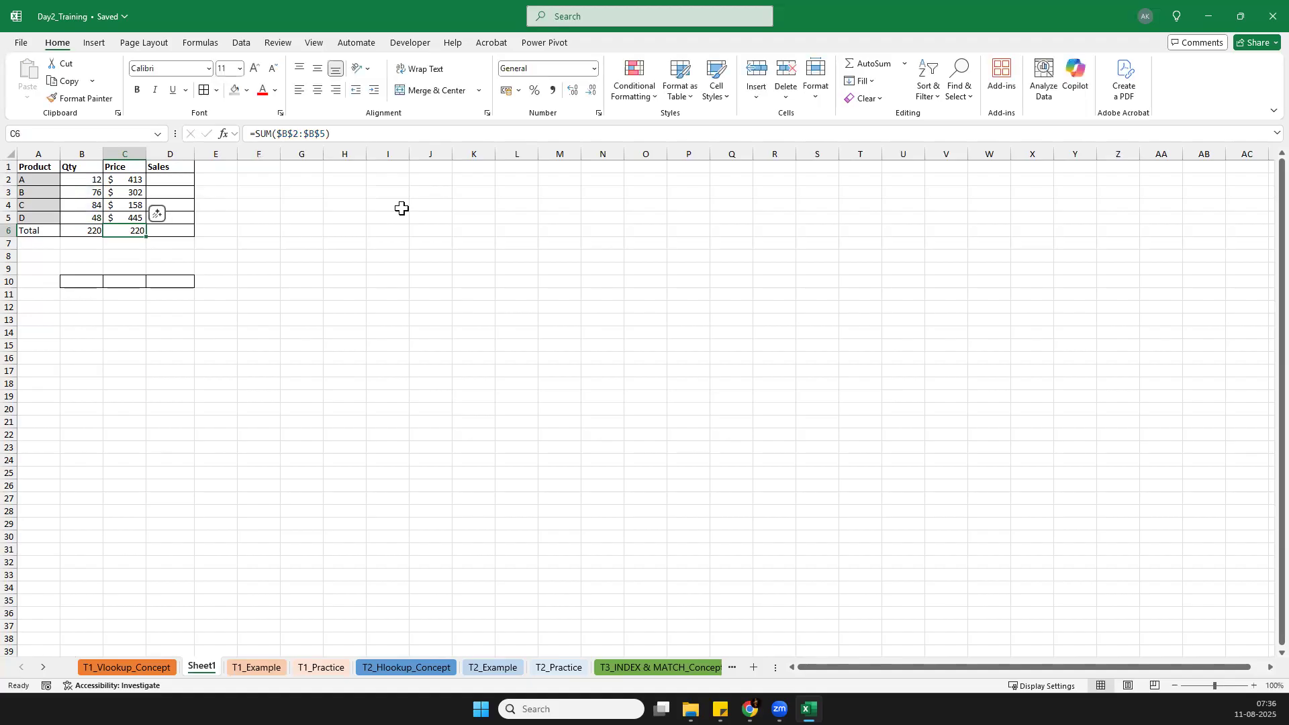
# Step: Clear the contents of the Total row across B6:D6
pyautogui.moveTo(76, 229); pyautogui.dragTo(154, 231)
pyautogui.press('Delete')
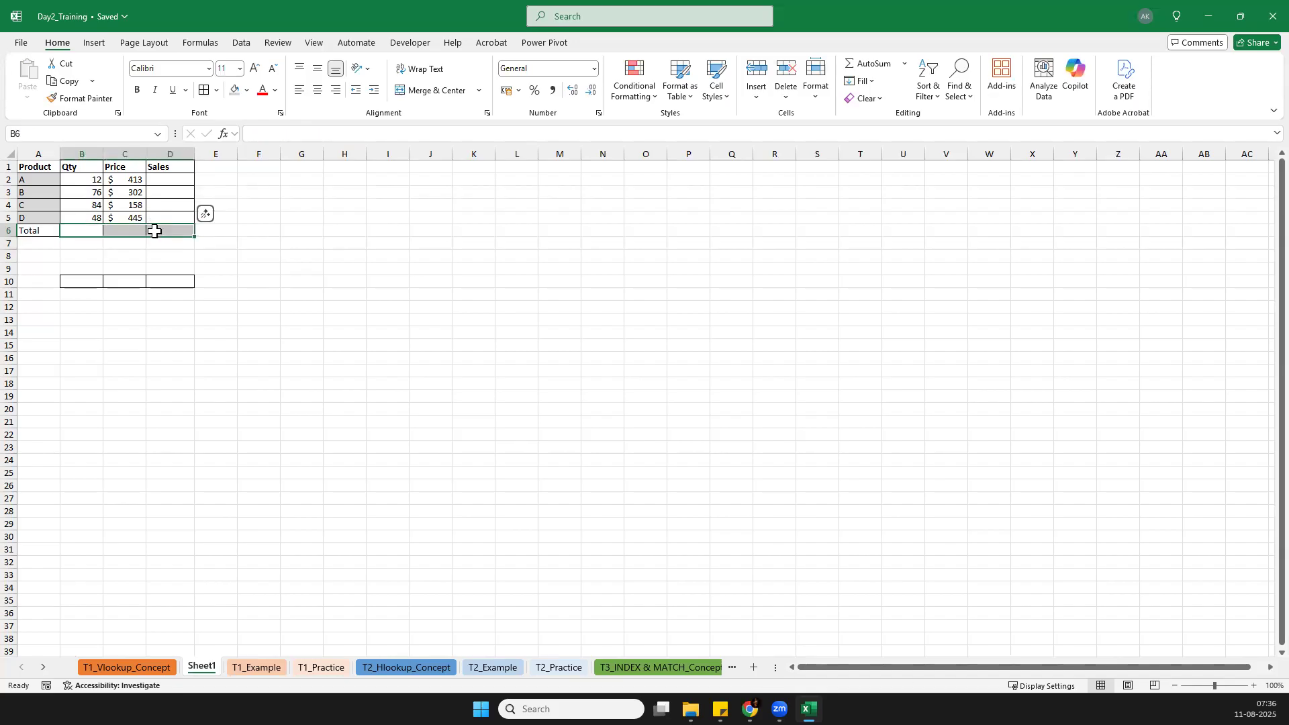
# Step: Enter the formula =B$2 in G1, locking only the row of the reference
pyautogui.press('Right')
pyautogui.press('Right')
pyautogui.press('Right')
pyautogui.press('Right')
pyautogui.press('Right')
pyautogui.press('Up')
pyautogui.press('Up')
pyautogui.press('Up')
pyautogui.press('Up')
pyautogui.press('Up')
pyautogui.write('=')
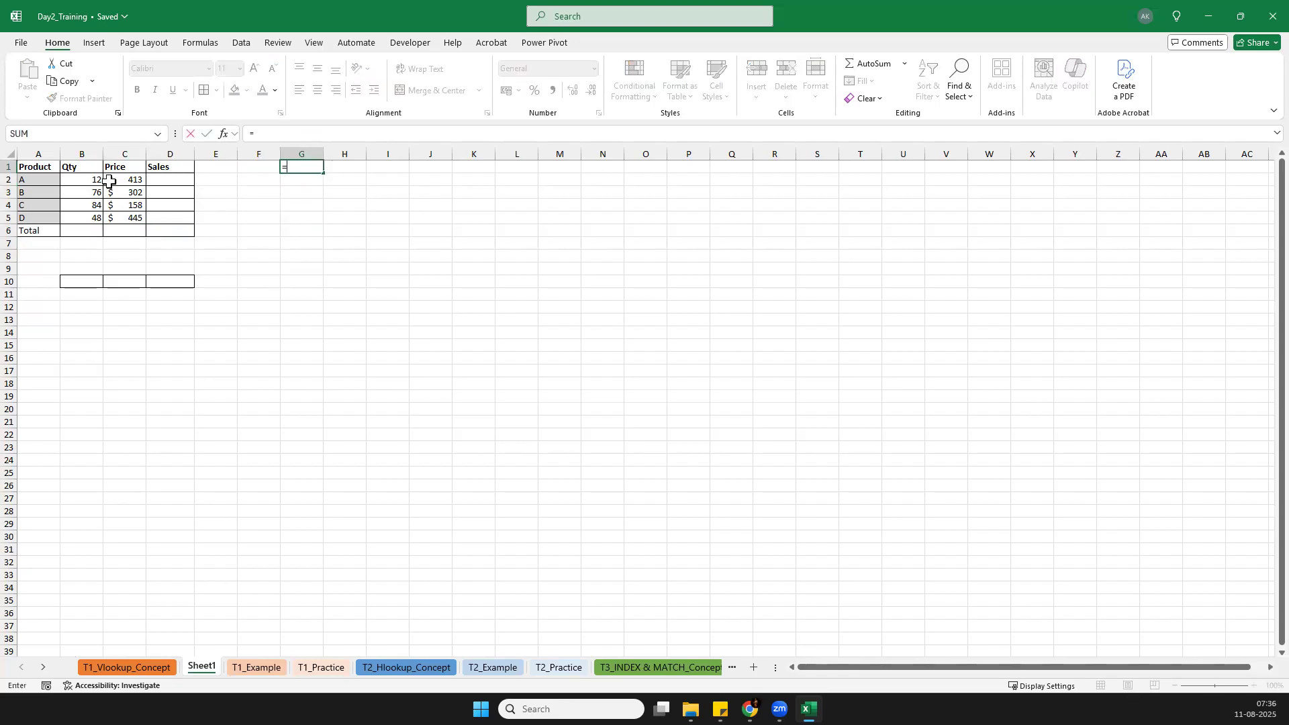
pyautogui.click(83, 176)
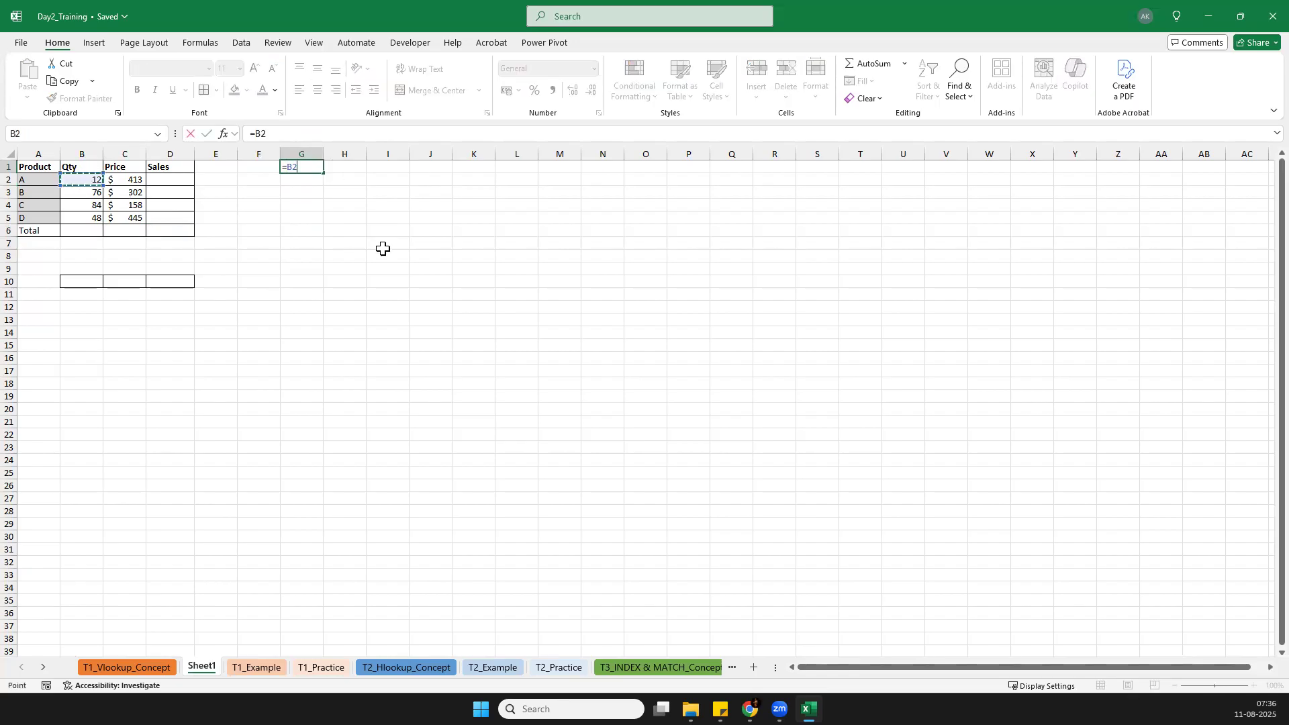
pyautogui.press('F4')
pyautogui.press('F4')
pyautogui.hotkey('ctrl', 'Return')
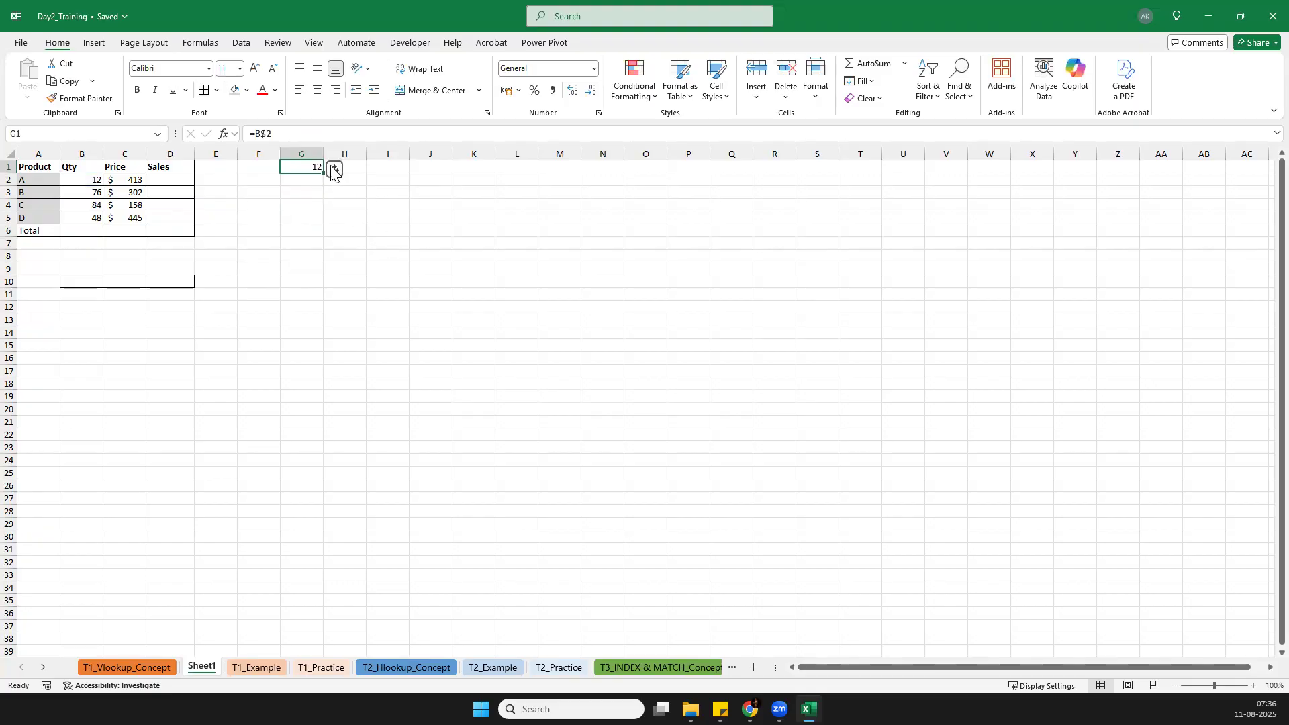
# Step: Copy the row-locked formula from G1 across to H1 and down to G4
pyautogui.moveTo(323, 172); pyautogui.dragTo(363, 170)
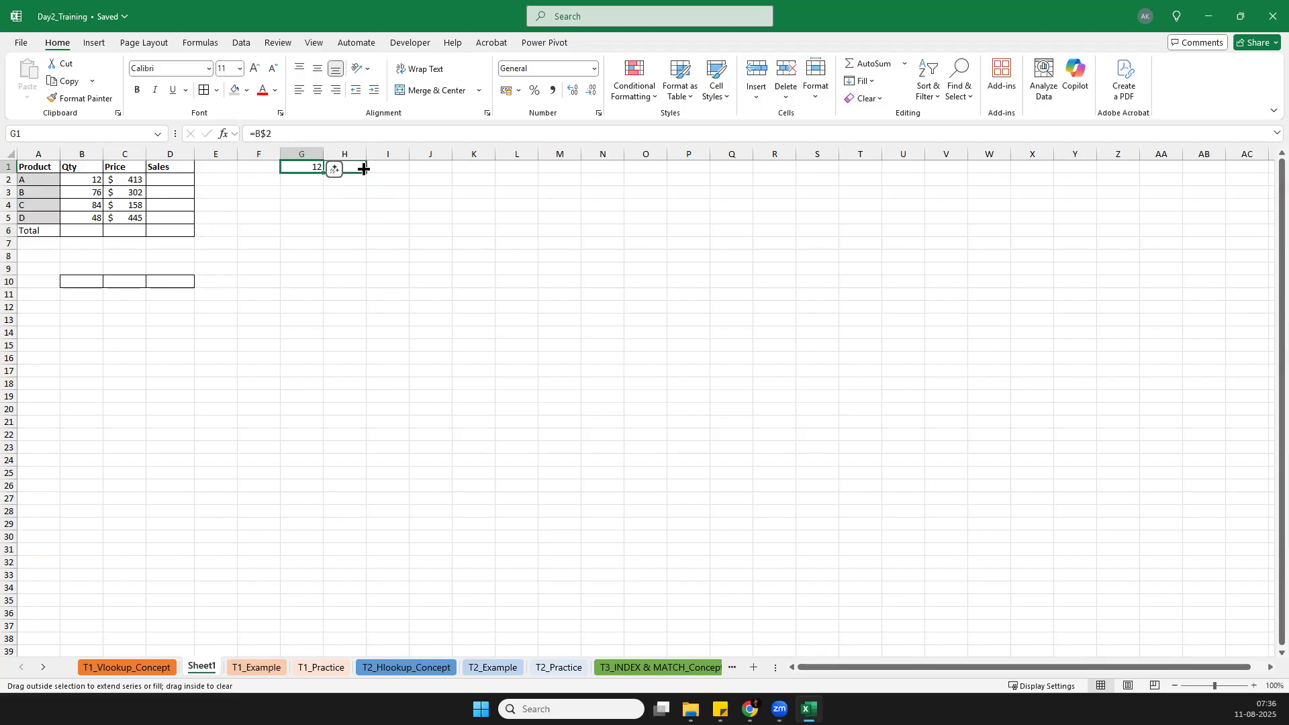
pyautogui.moveTo(363, 169); pyautogui.dragTo(363, 170)
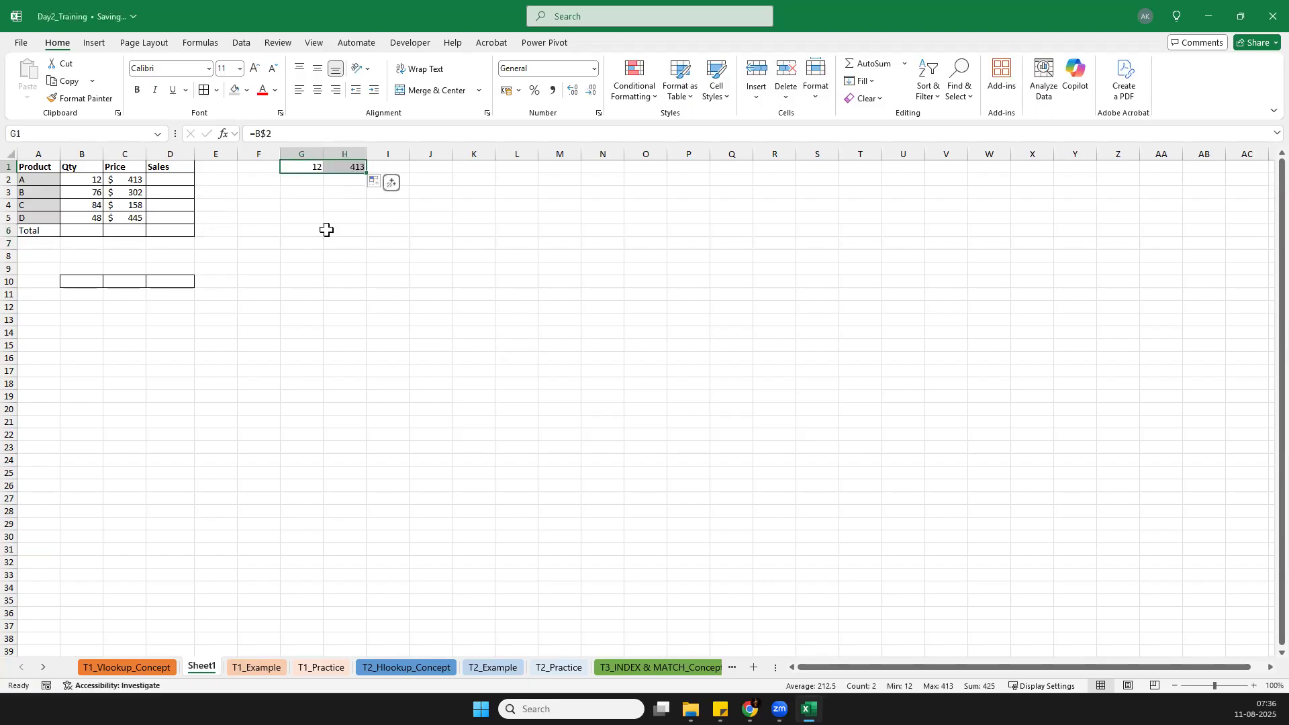
pyautogui.click(302, 169)
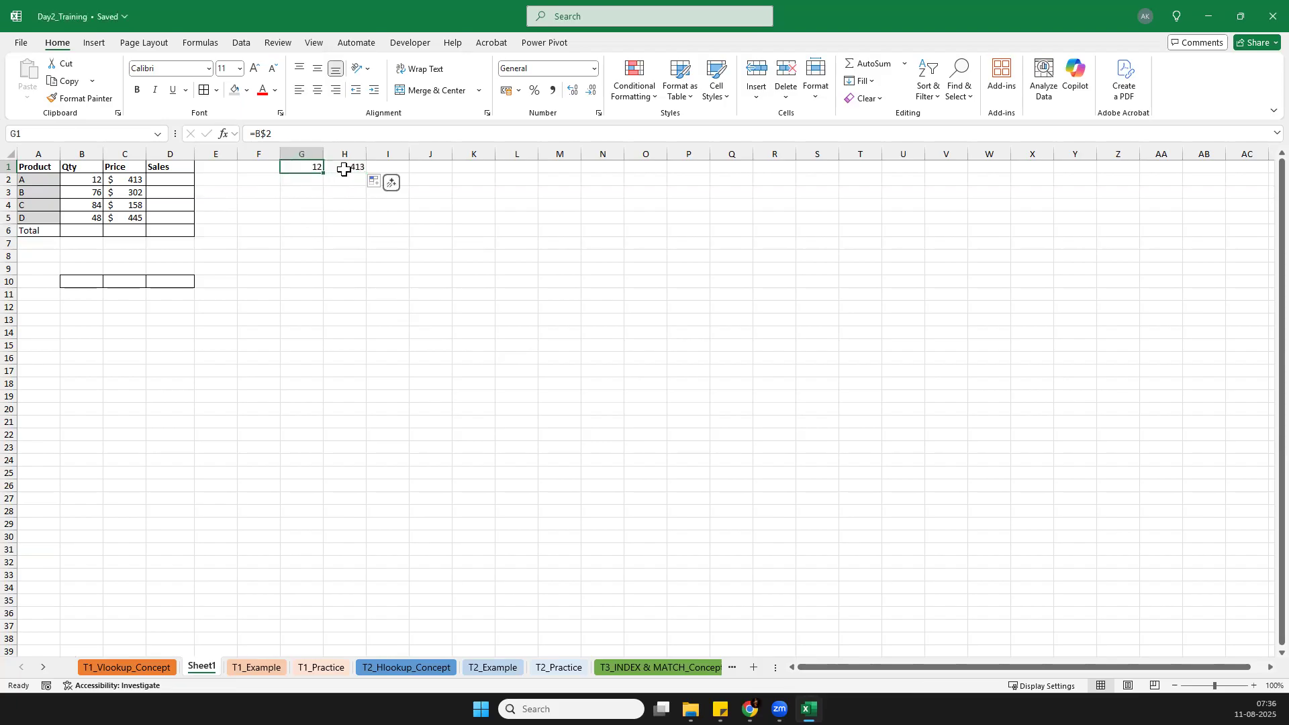
pyautogui.moveTo(320, 172); pyautogui.dragTo(317, 213)
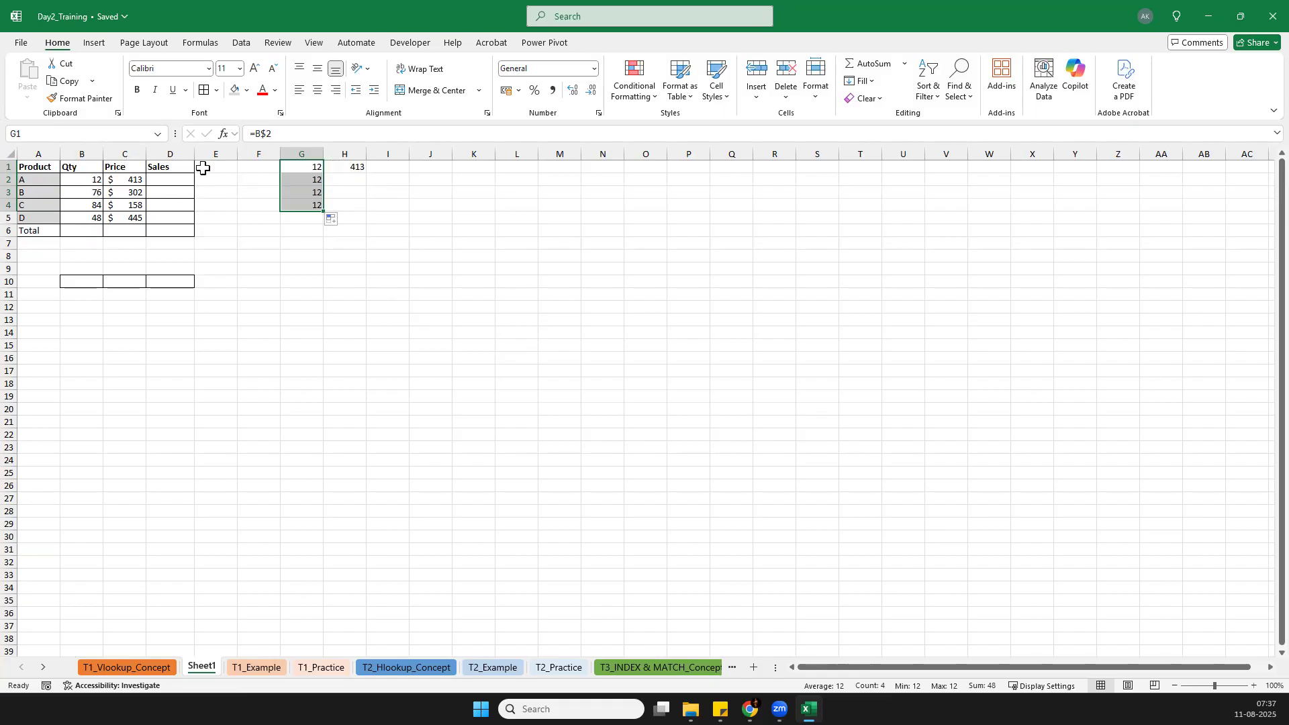
# Step: Clear the trial formulas from G1:H4
pyautogui.moveTo(312, 168); pyautogui.dragTo(306, 167)
pyautogui.hotkey('shift', 'Down')
pyautogui.hotkey('shift', 'Down')
pyautogui.hotkey('shift', 'Right')
pyautogui.press('Delete')
# Step: Enter the relative reference formula =B2 in G1
pyautogui.click(306, 167)
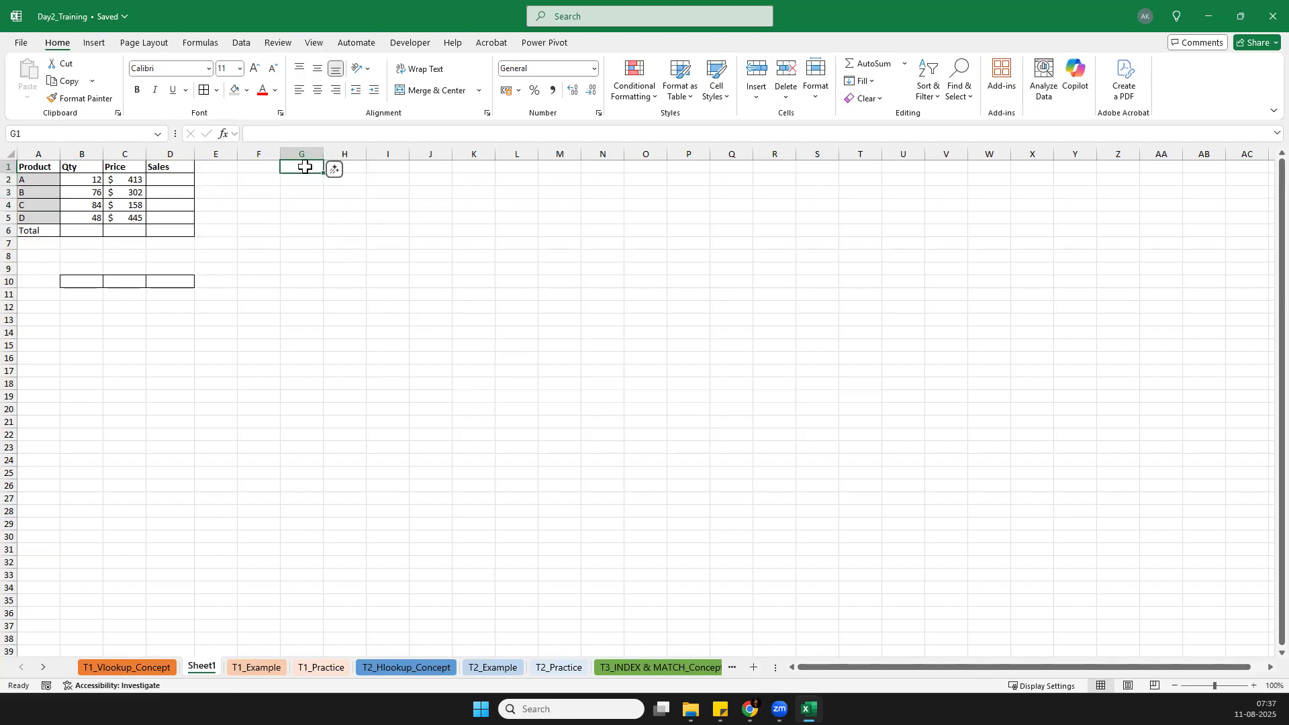
pyautogui.write('=')
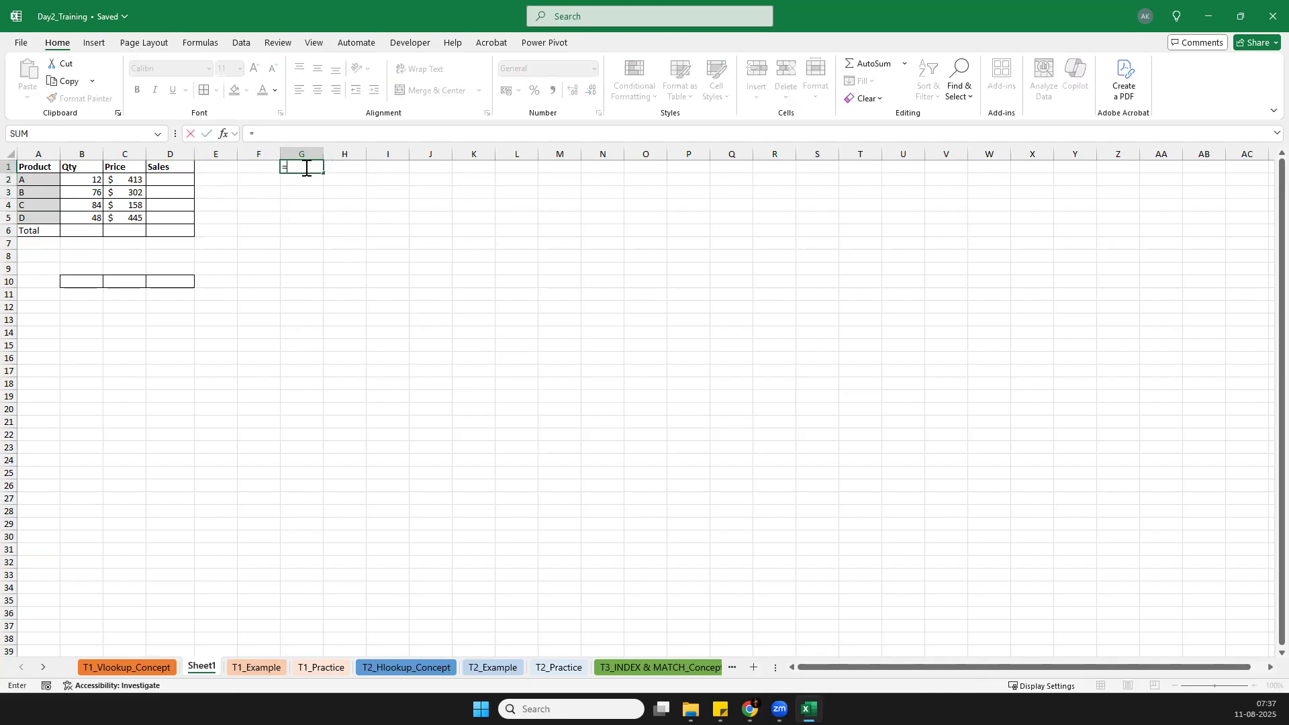
pyautogui.click(283, 131)
pyautogui.click(83, 182)
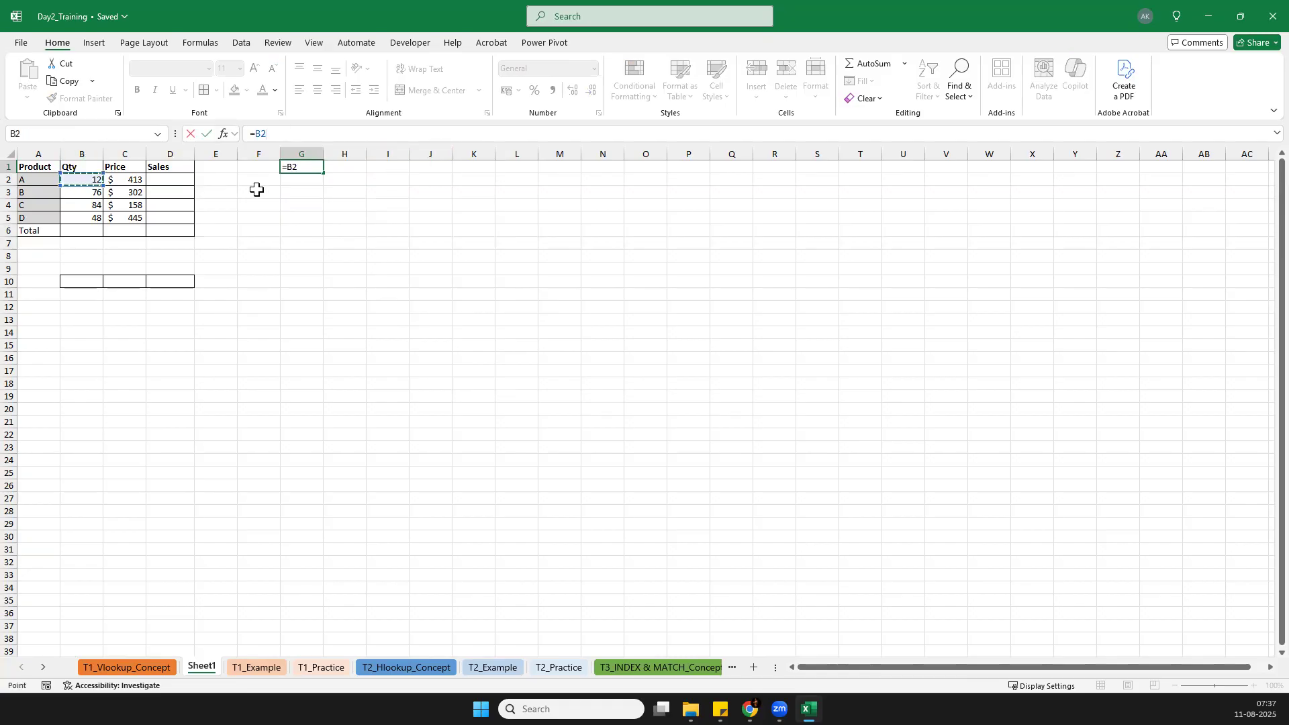
pyautogui.hotkey('ctrl', 'Return')
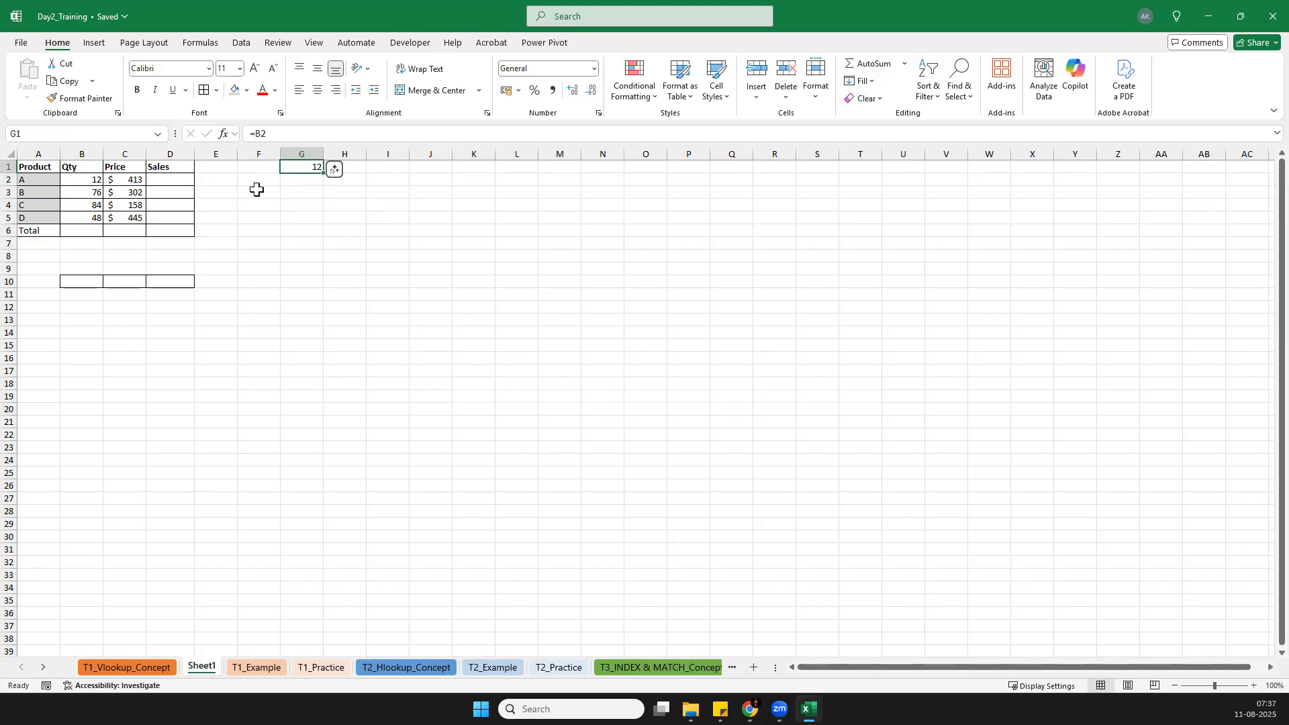
# Step: Lock only the column of the reference in G1, making the formula =$B2
pyautogui.click(261, 134)
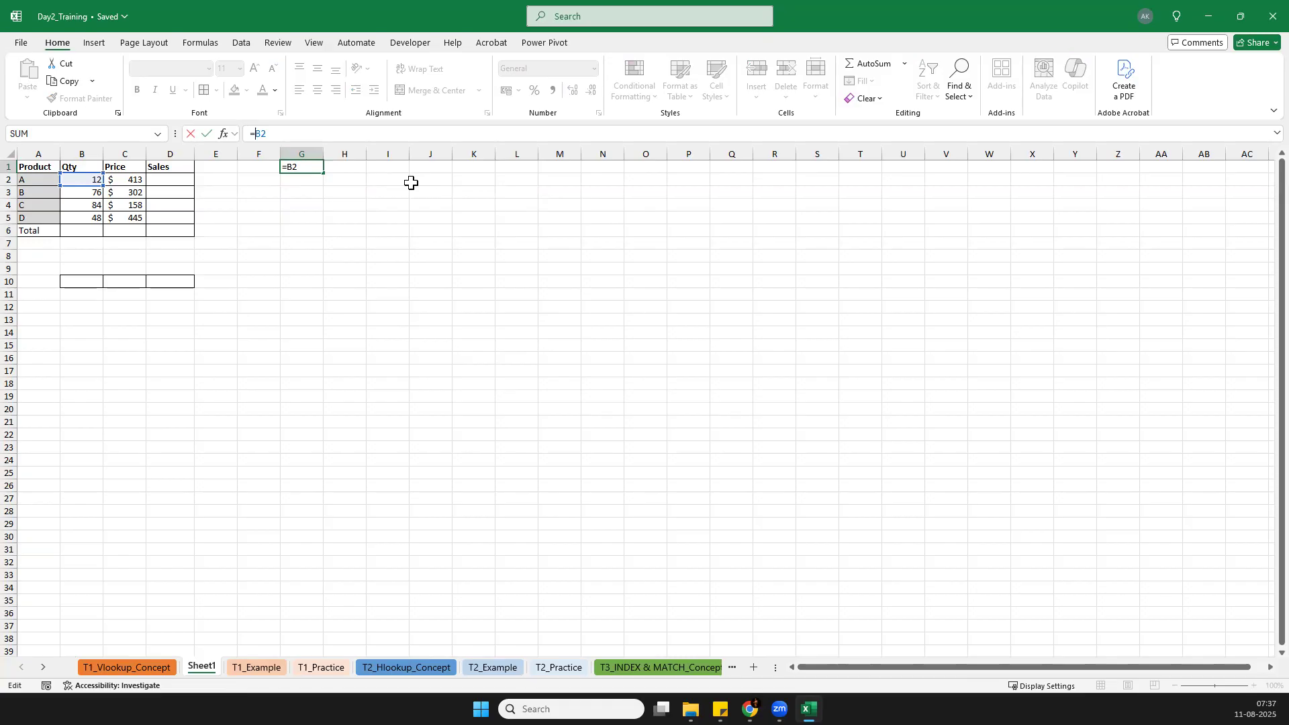
pyautogui.press('F4')
pyautogui.press('F4')
pyautogui.press('F4')
pyautogui.hotkey('ctrl', 'Return')
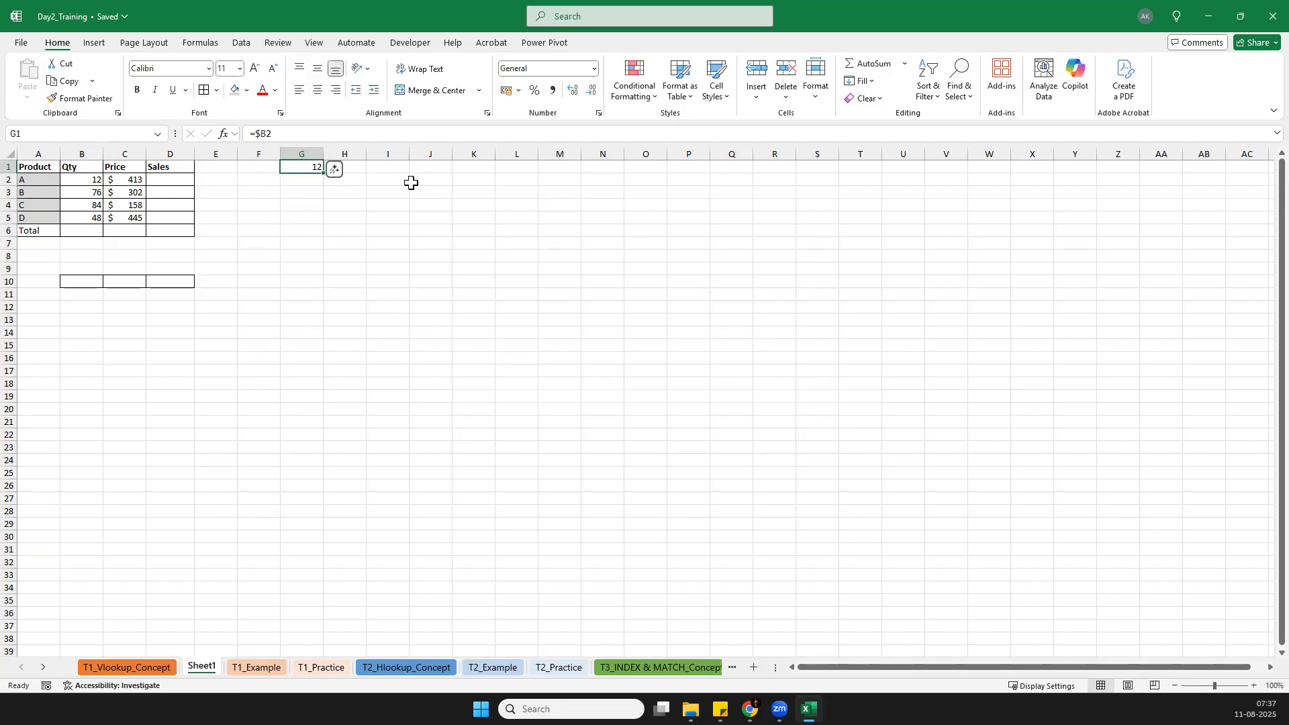
# Step: Copy the column-locked formula from G1 across to K1 and down to G10
pyautogui.moveTo(323, 173); pyautogui.dragTo(513, 168)
pyautogui.click(405, 259)
pyautogui.moveTo(354, 167); pyautogui.dragTo(478, 167)
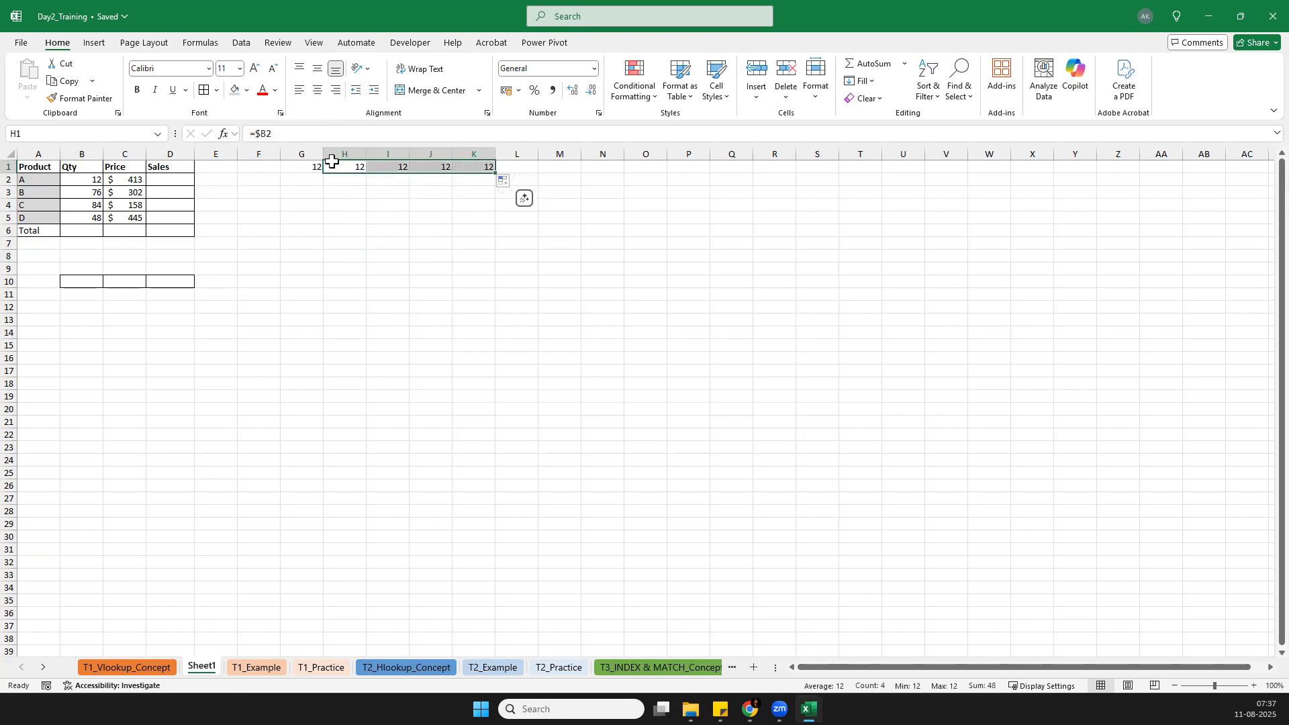
pyautogui.click(313, 166)
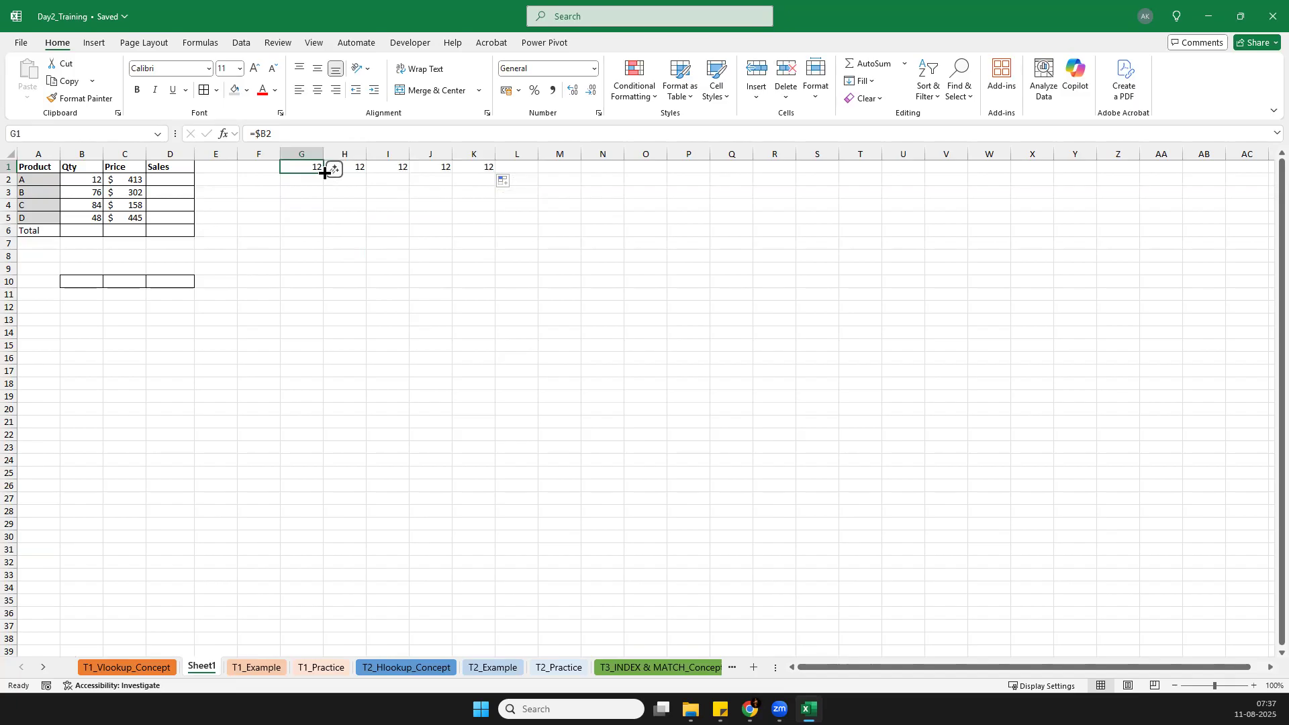
pyautogui.moveTo(323, 173); pyautogui.dragTo(317, 290)
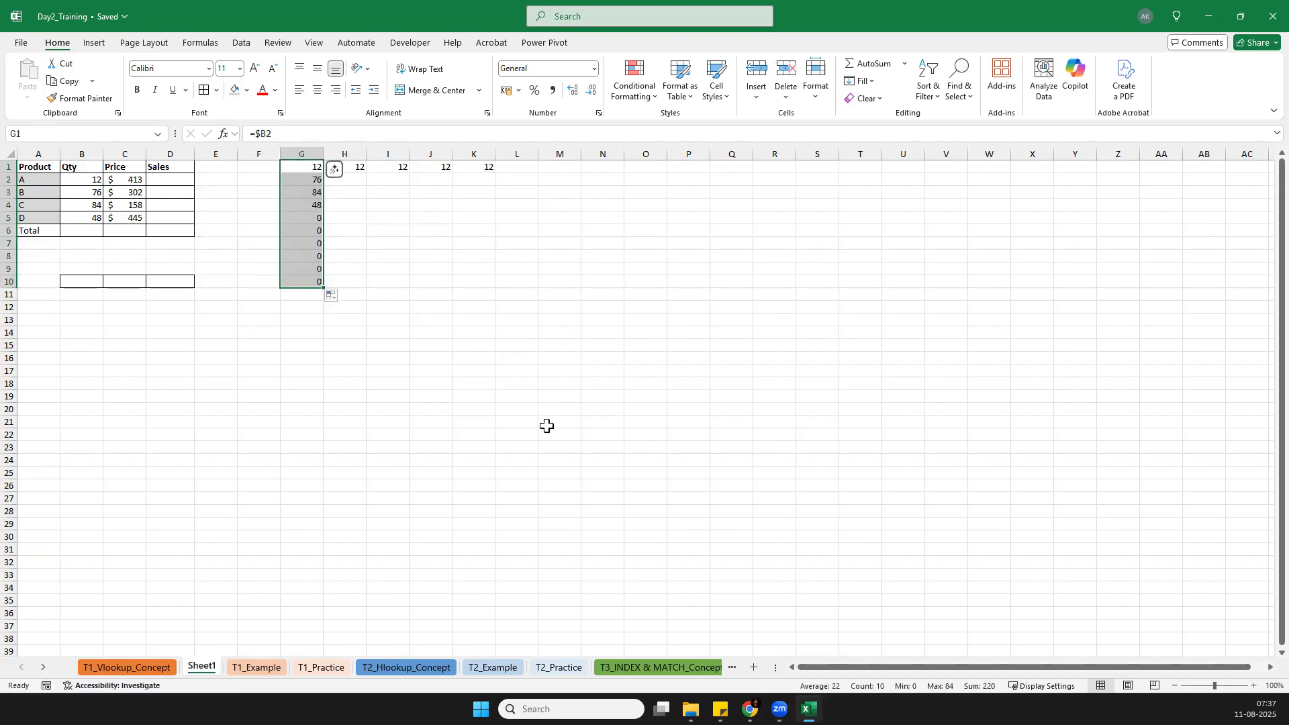
# Step: Examine how the row number in the copied formulas changes from G1 down to G4
pyautogui.click(313, 168)
pyautogui.click(316, 179)
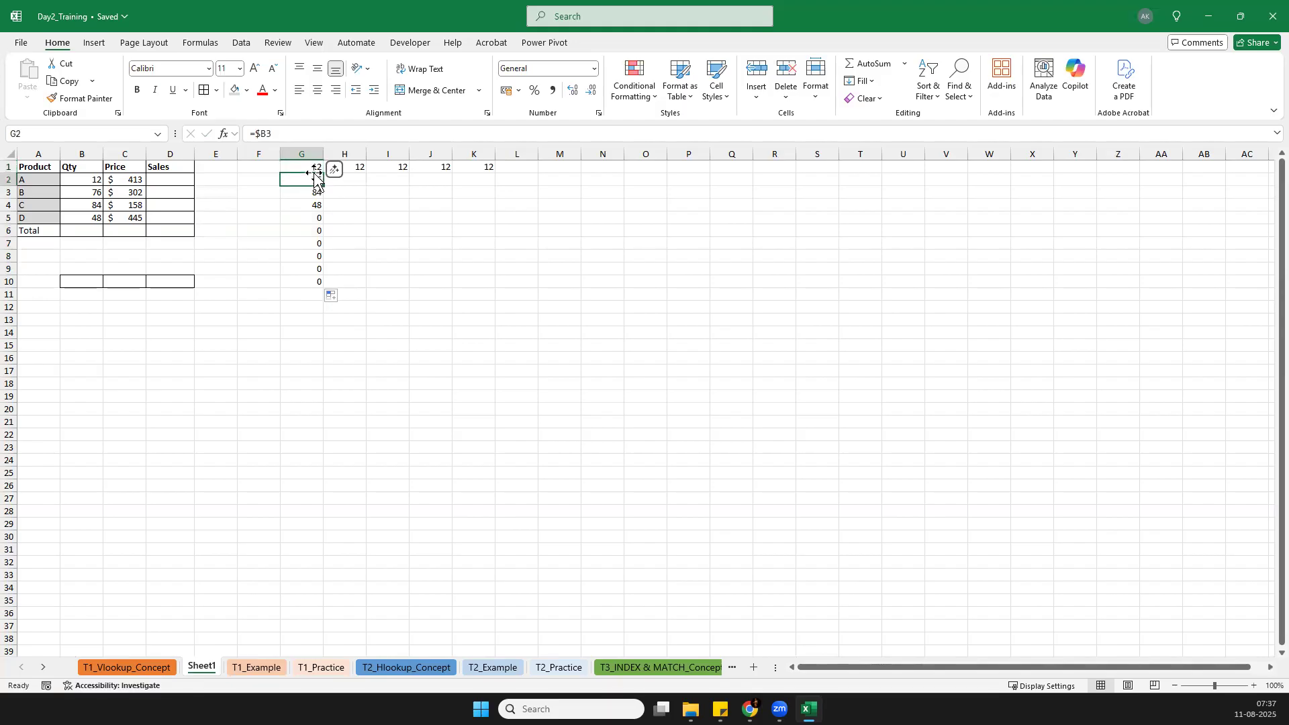
pyautogui.press('Down')
pyautogui.press('Down')
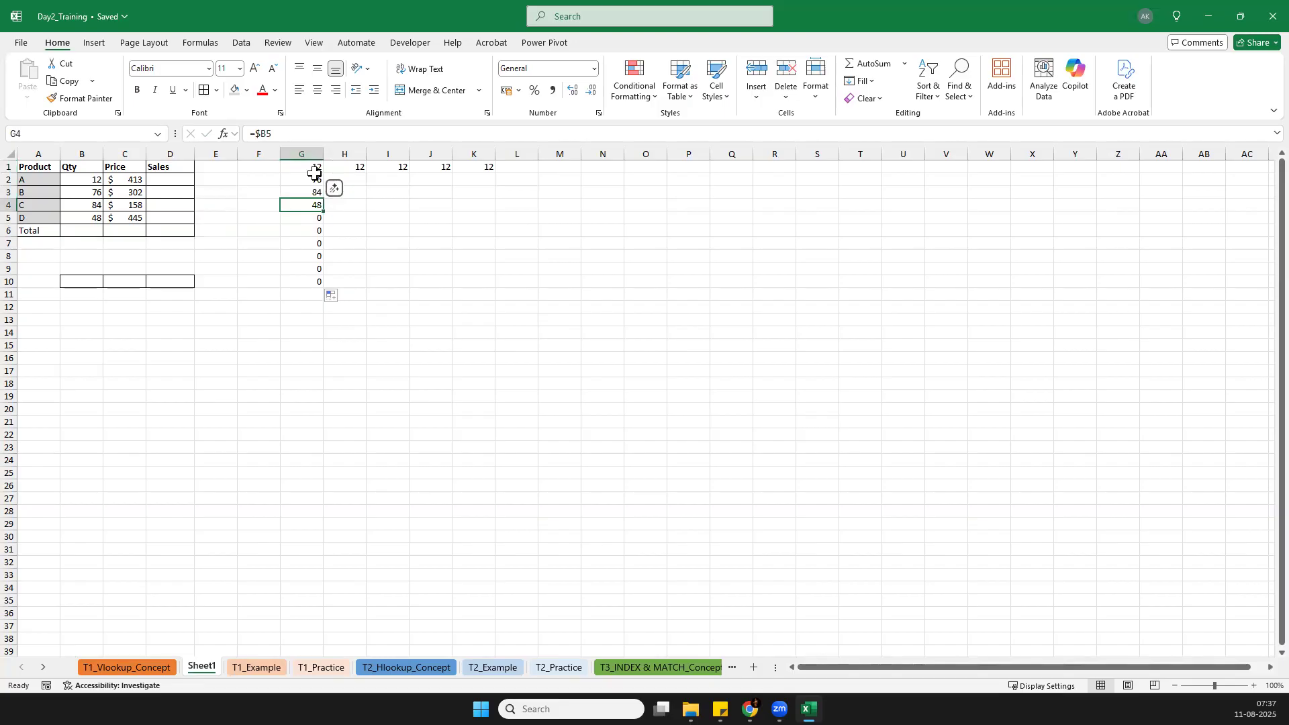
pyautogui.press('Up')
pyautogui.press('Up')
pyautogui.press('Up')
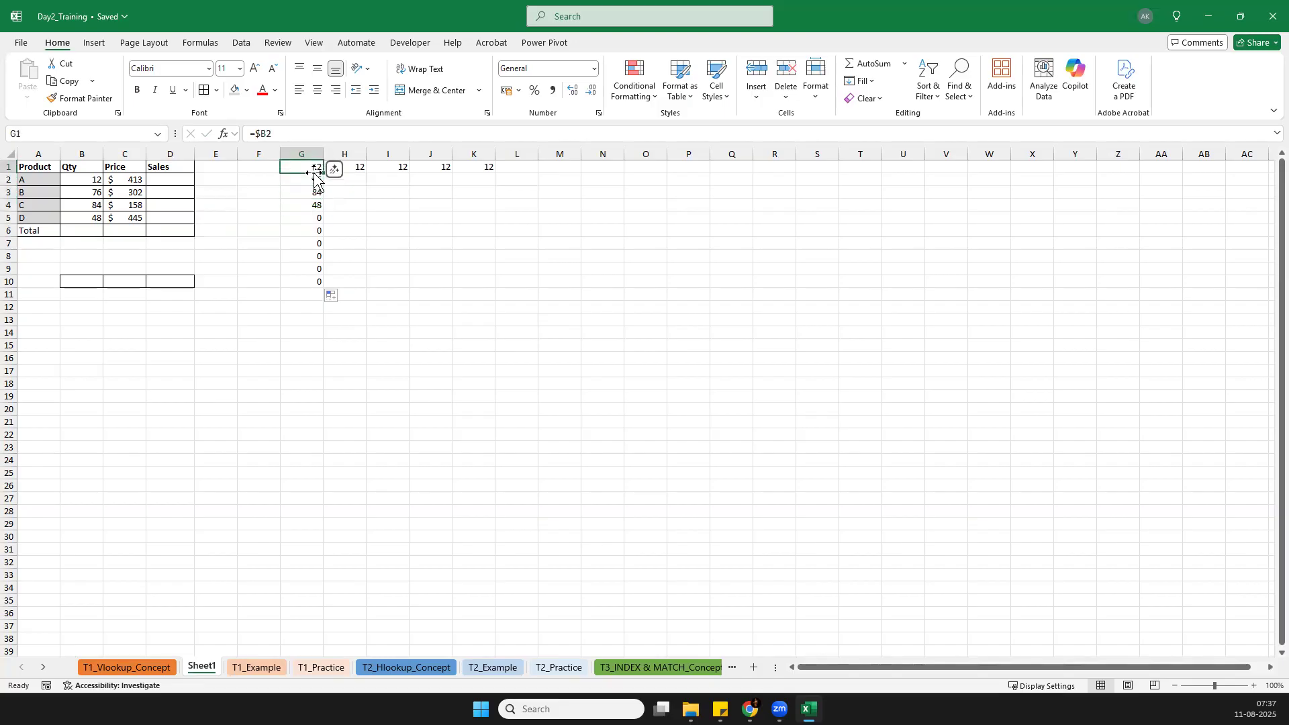
# Step: Clear the trial formulas from G1:K10
pyautogui.hotkey('shift', 'Right')
pyautogui.hotkey('shift', 'Right')
pyautogui.hotkey('shift', 'Right')
pyautogui.hotkey('shift', 'Right')
pyautogui.hotkey('shift', 'Down')
pyautogui.hotkey('shift', 'Down')
pyautogui.hotkey('shift', 'Down')
pyautogui.hotkey('shift', 'Down')
pyautogui.hotkey('shift', 'Down')
pyautogui.hotkey('shift', 'Down')
pyautogui.hotkey('shift', 'Down')
pyautogui.hotkey('shift', 'Down')
pyautogui.hotkey('shift', 'Down')
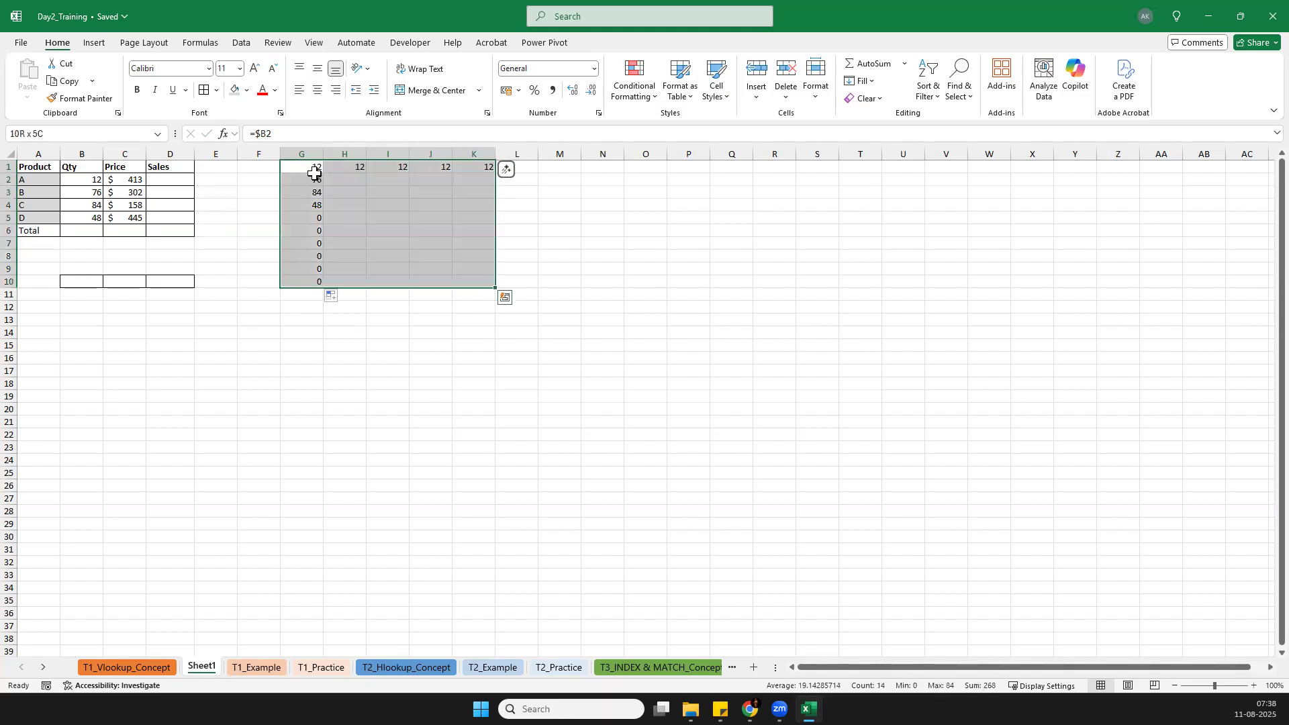
pyautogui.press('Delete')
pyautogui.click(314, 171)
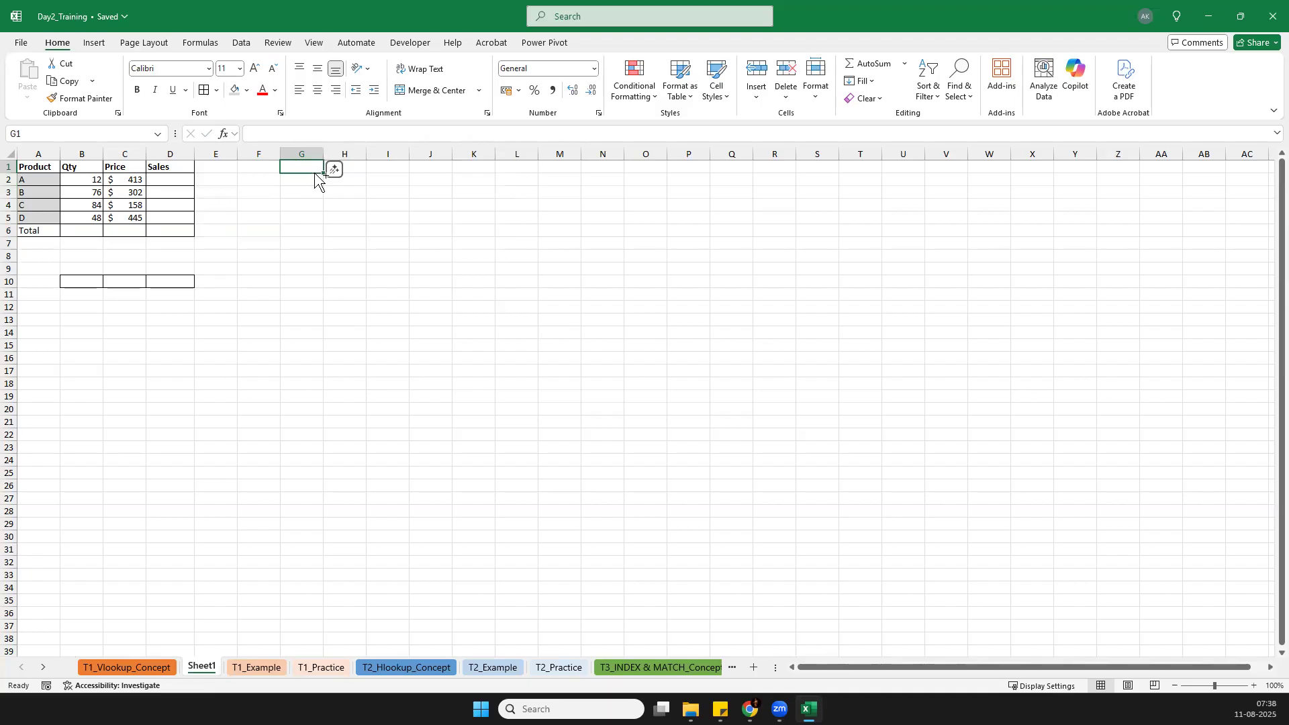
pyautogui.hotkey('ctrl', 'Home')
pyautogui.hotkey('ctrl', 'Down')
pyautogui.hotkey('ctrl', 'Down')
pyautogui.hotkey('ctrl', 'Up')
pyautogui.press('Down')
pyautogui.press('Down')
pyautogui.press('Down')
pyautogui.press('Down')
pyautogui.hotkey('shift', 'space')
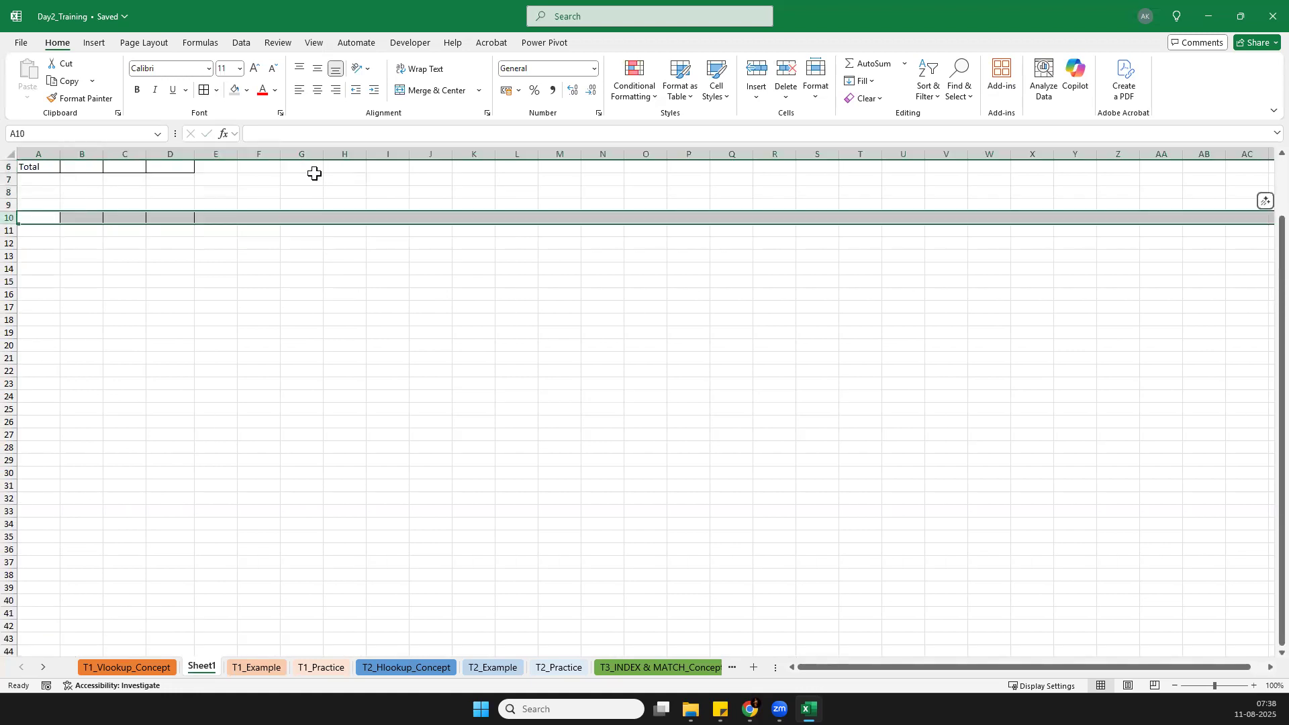
pyautogui.press('Up')
pyautogui.press('Up')
pyautogui.press('Up')
pyautogui.press('Up')
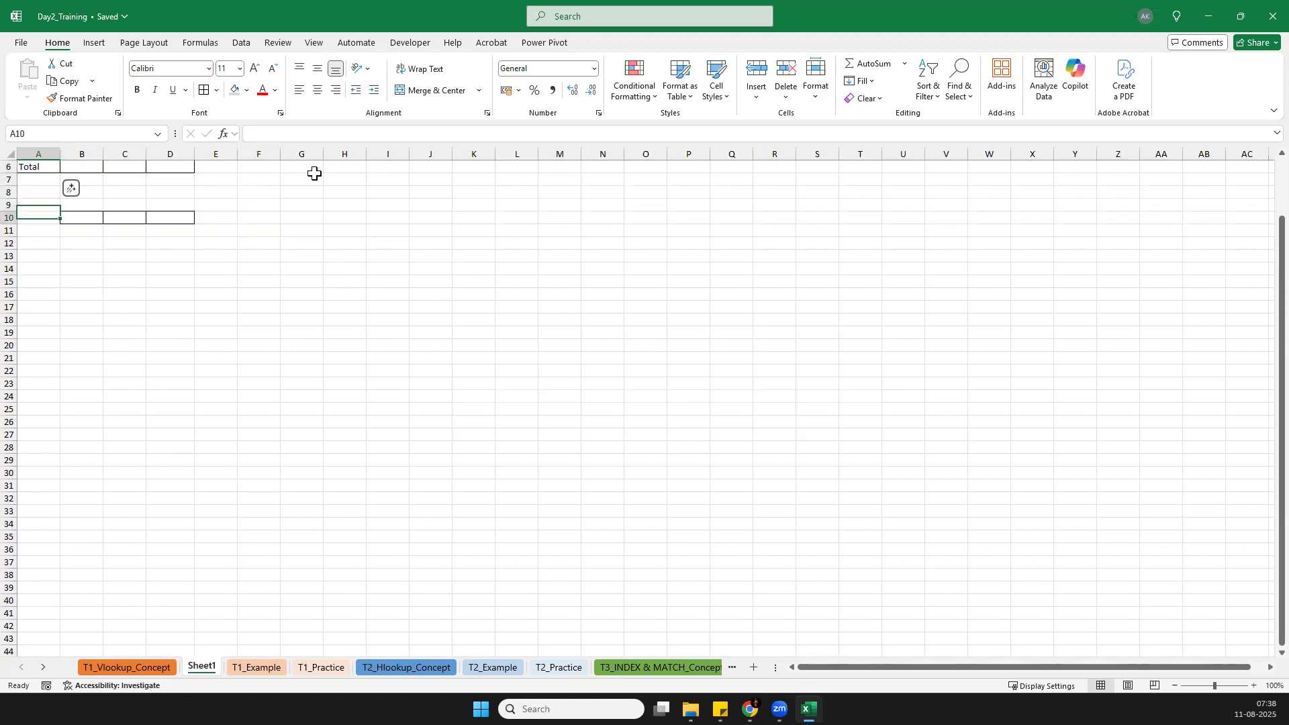
pyautogui.hotkey('ctrl', 'Up')
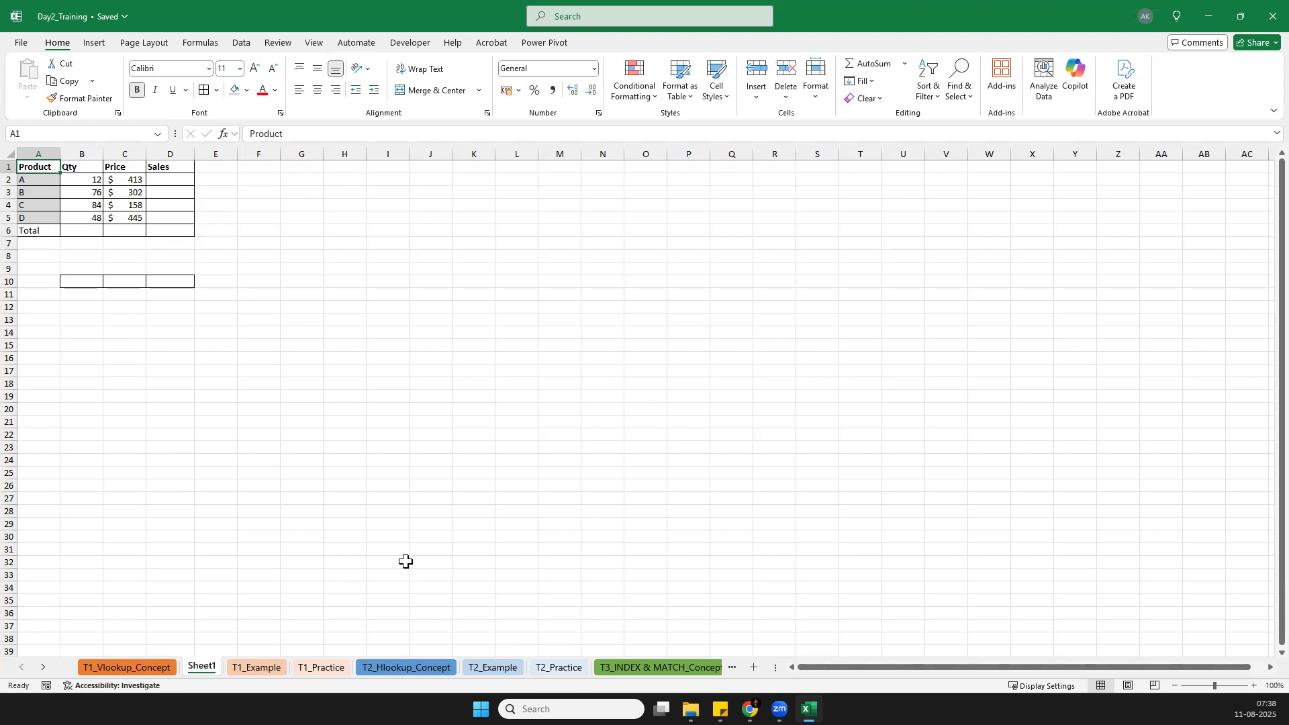
# Step: Review the VLOOKUP syntax and argument explanations on the T1_Vlookup_Concept sheet, starting with lookup_value
pyautogui.click(150, 669)
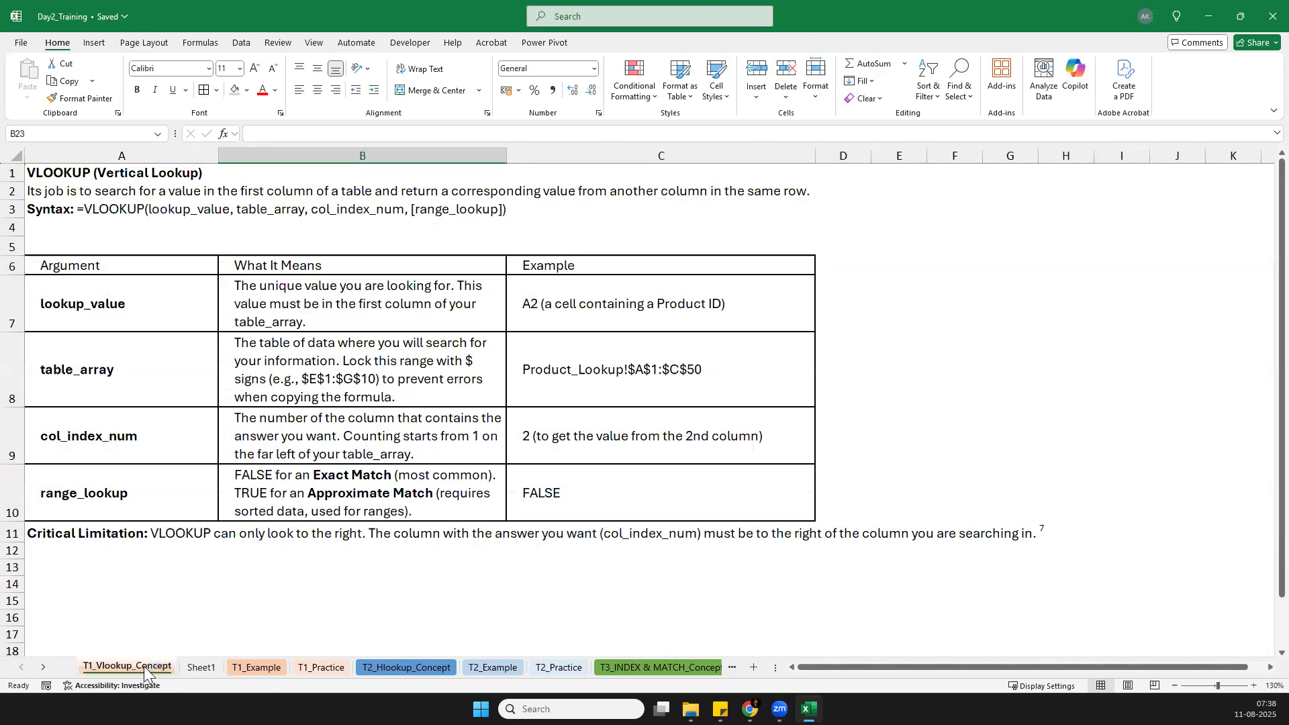
pyautogui.click(200, 669)
pyautogui.click(98, 317)
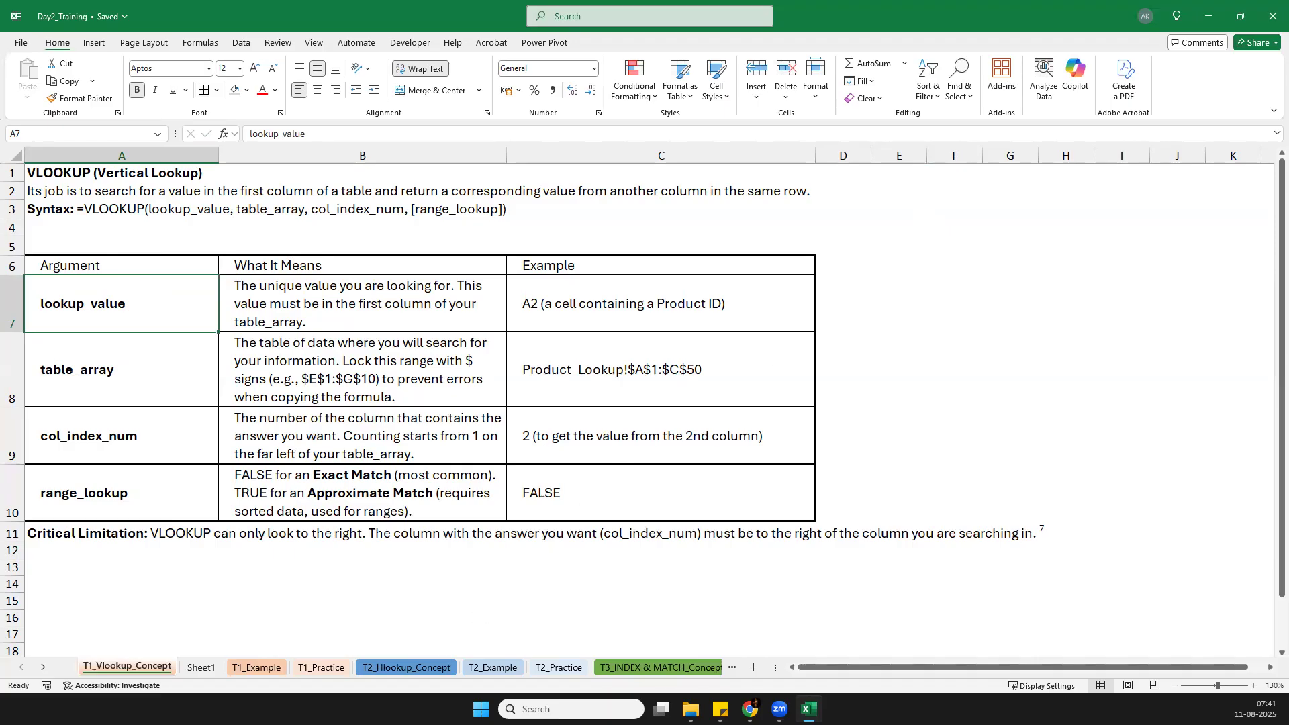
# Step: Open the T1_Example sheet and examine the order table and the product lookup table that starts at P-001
pyautogui.click(195, 669)
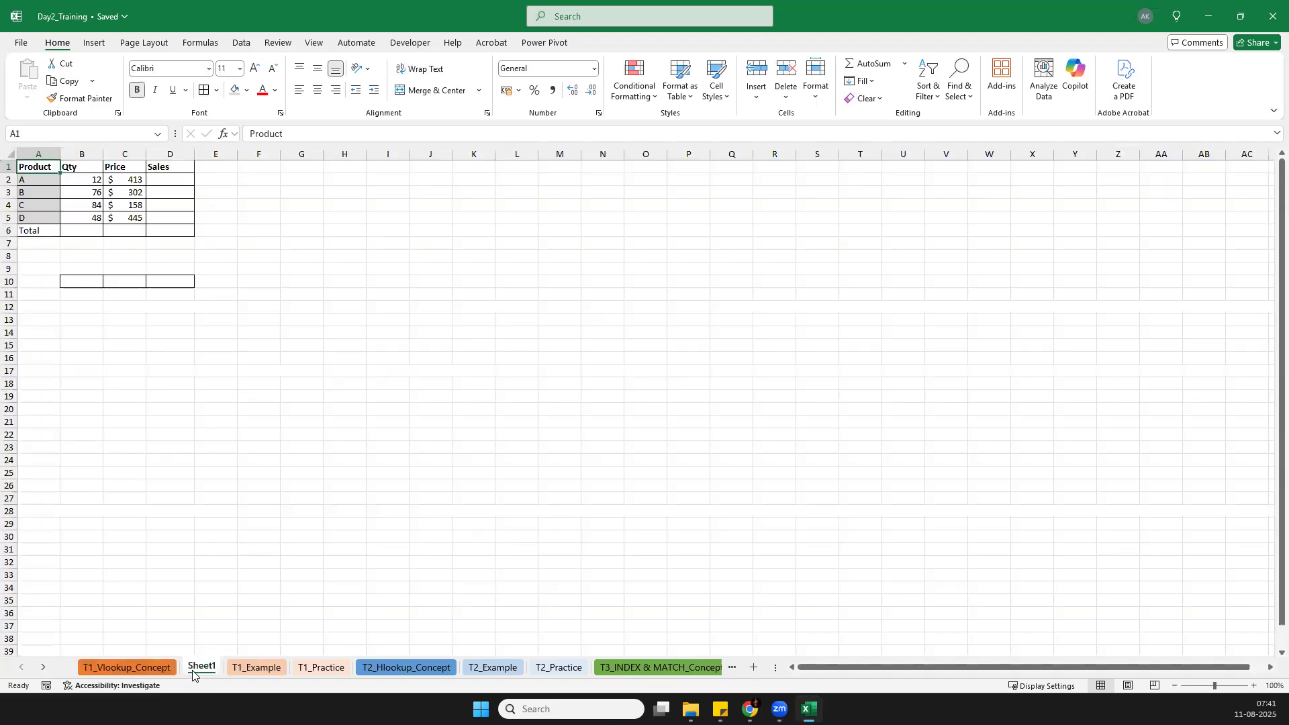
pyautogui.click(257, 666)
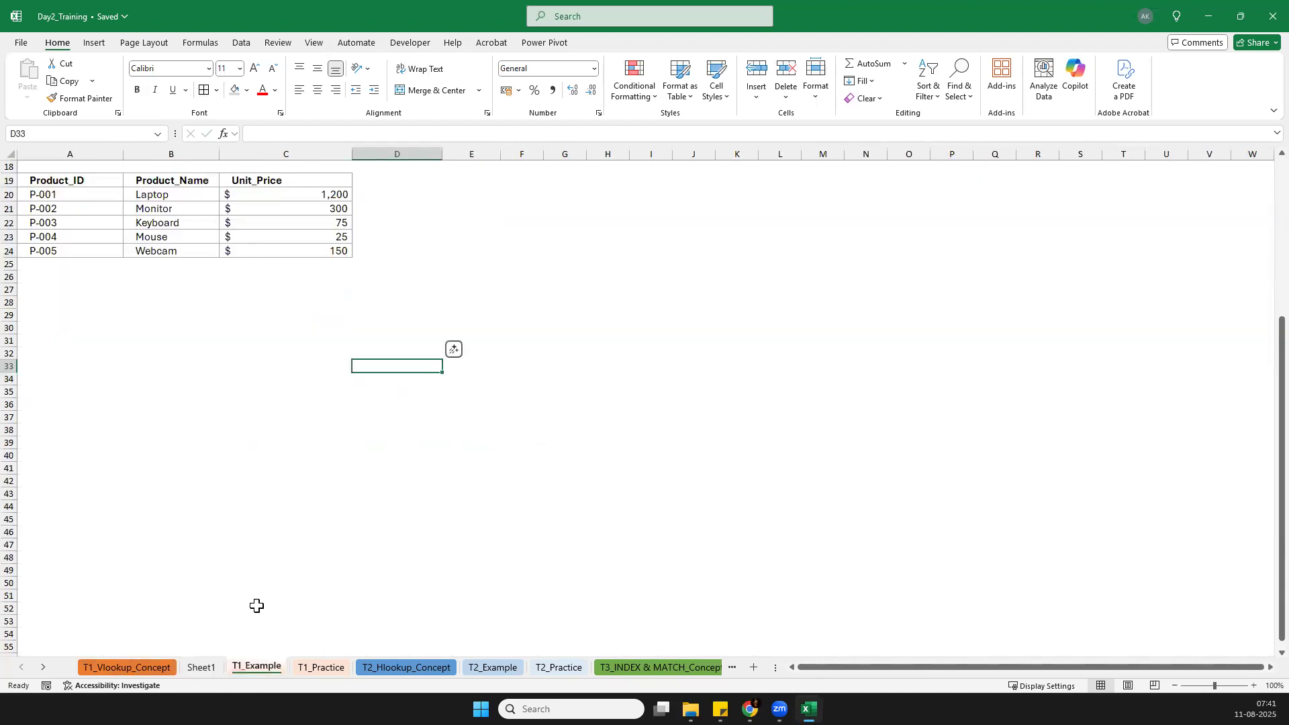
pyautogui.scroll(6, 328, 562)
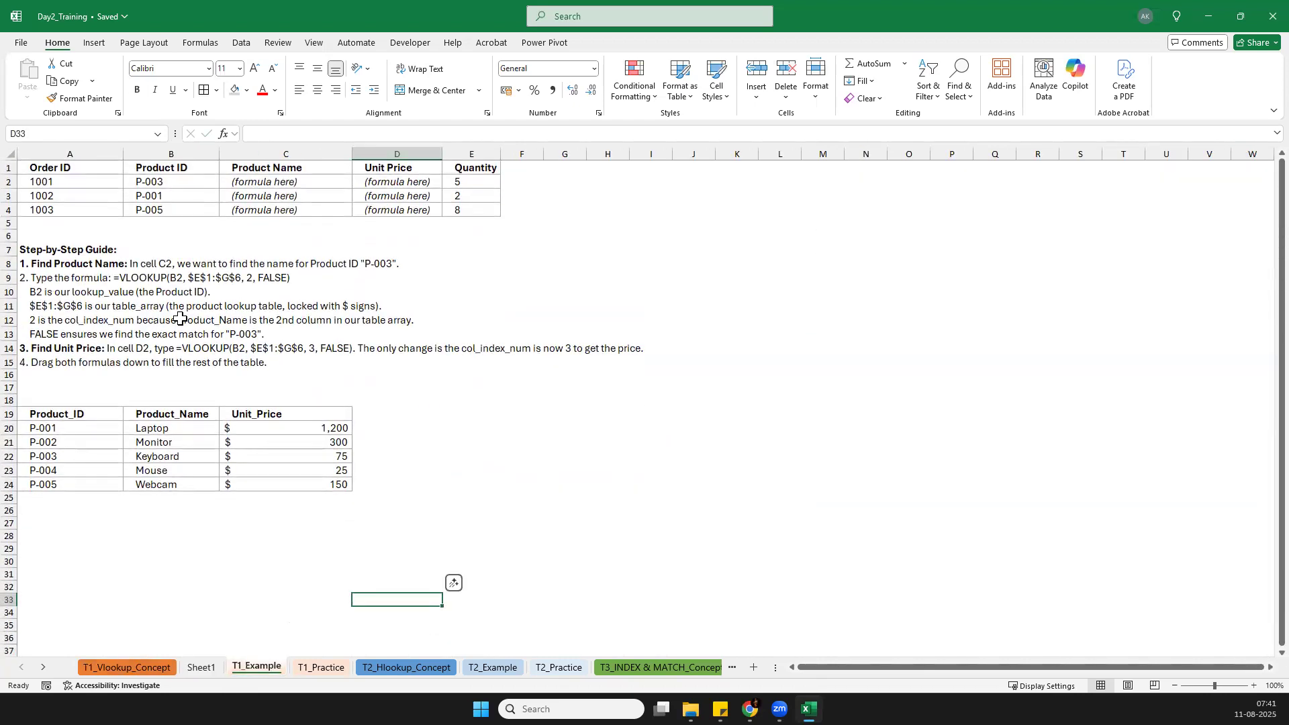
pyautogui.click(43, 171)
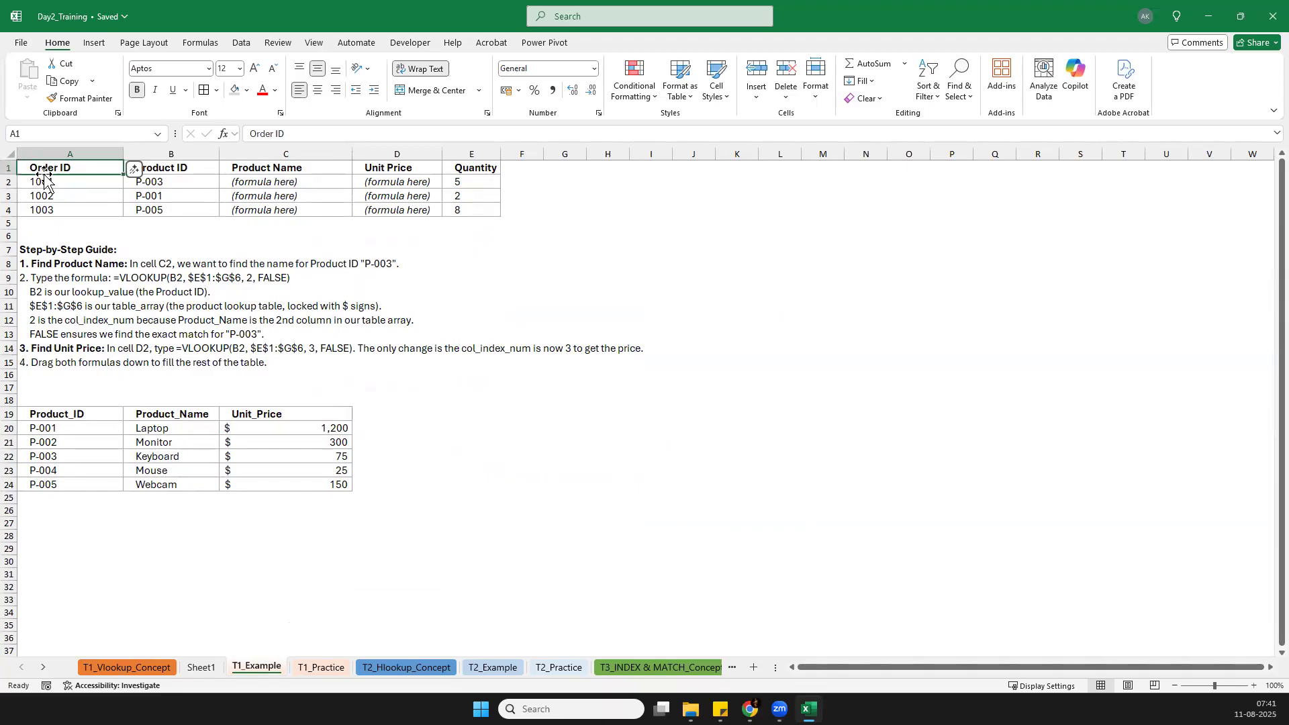
pyautogui.click(66, 427)
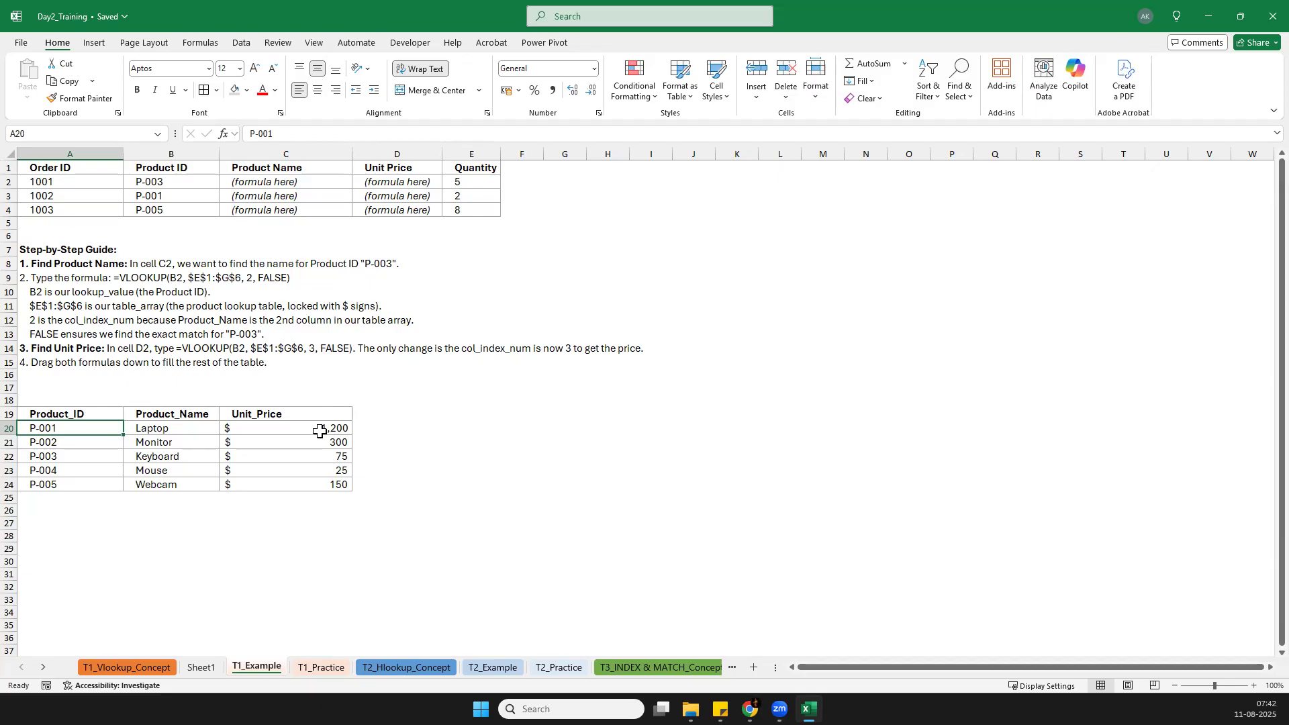
# Step: Start a VLOOKUP formula in the first Product Name cell, C2, with B2 as the lookup value
pyautogui.click(248, 182)
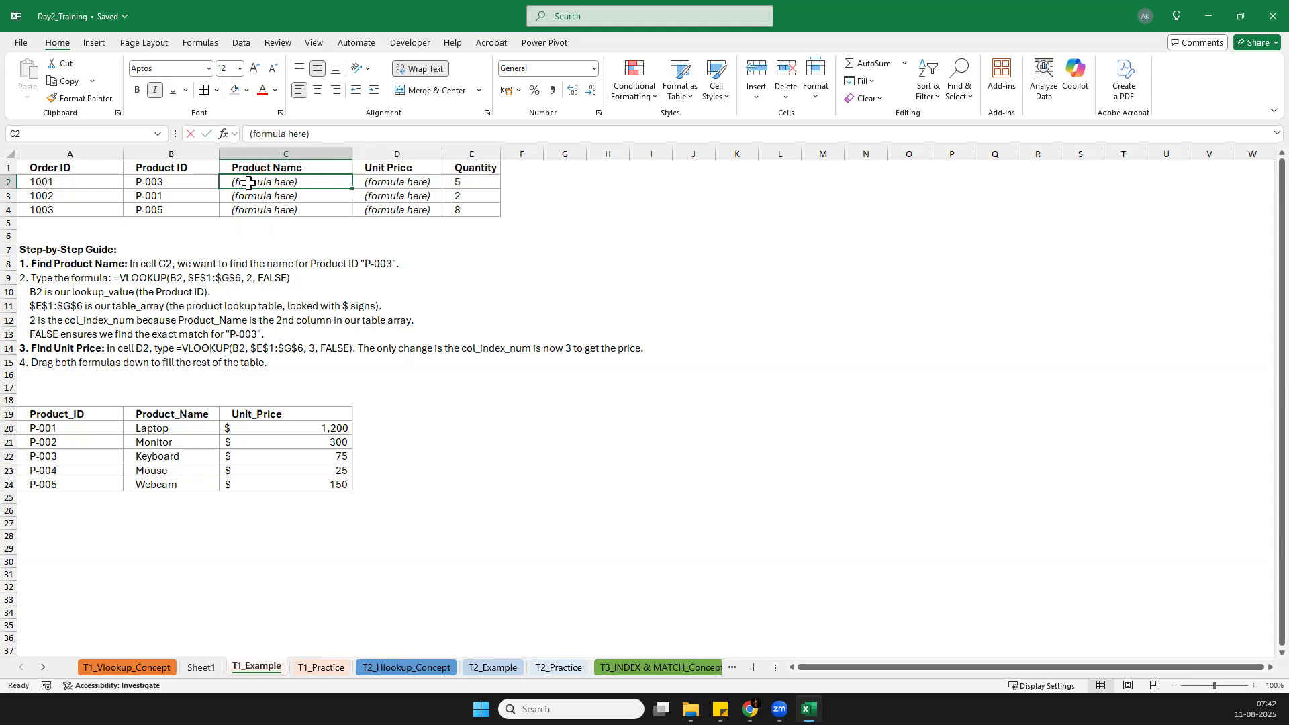
pyautogui.write('=')
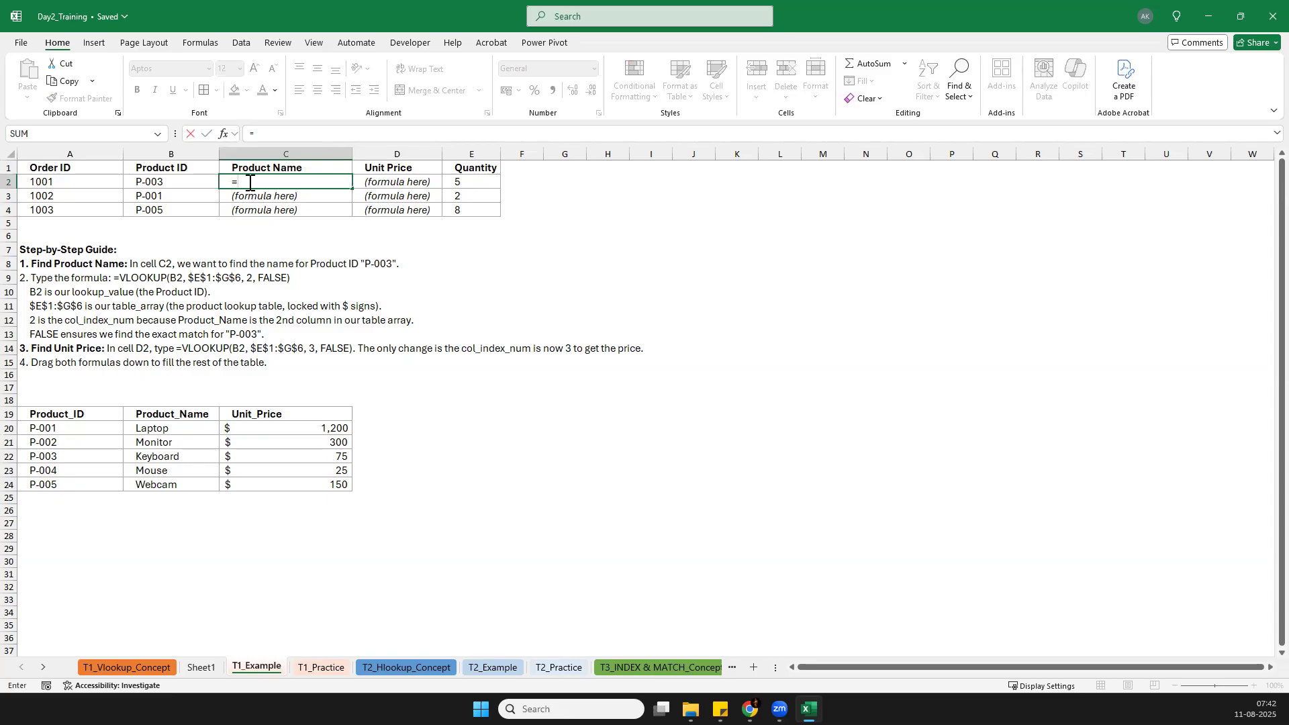
pyautogui.write('vl')
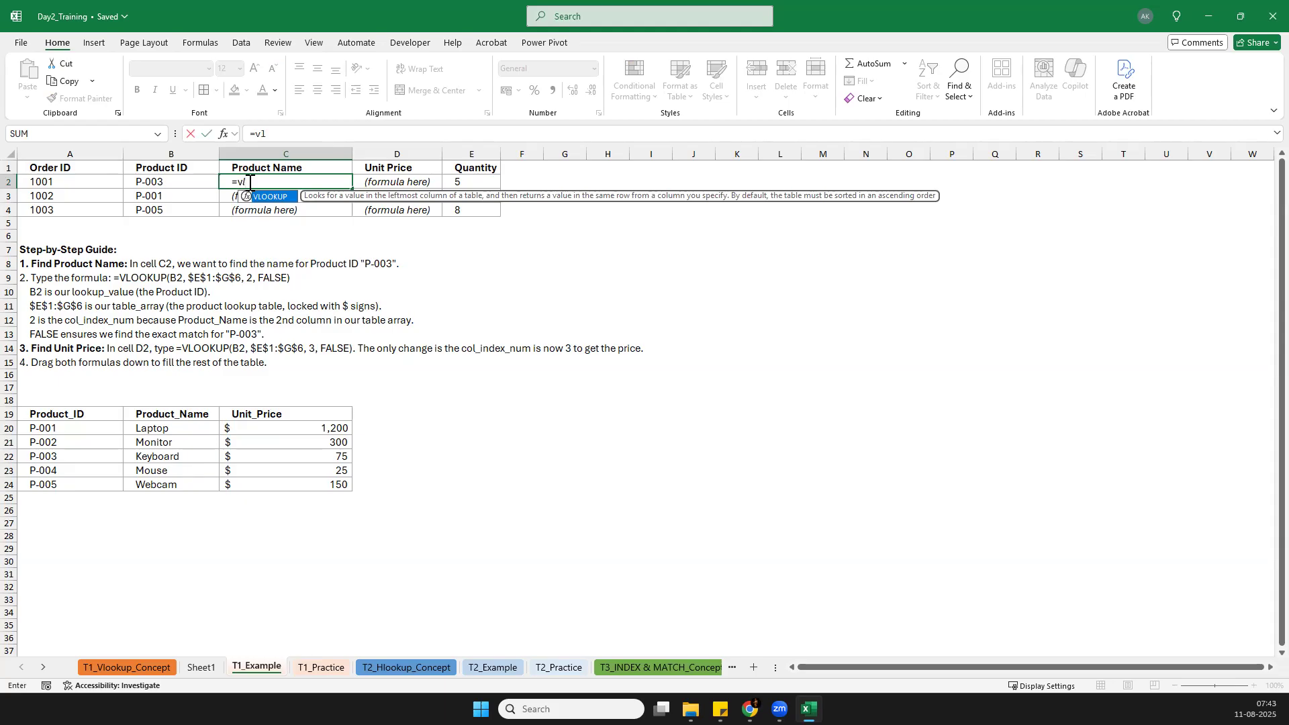
pyautogui.press('Tab')
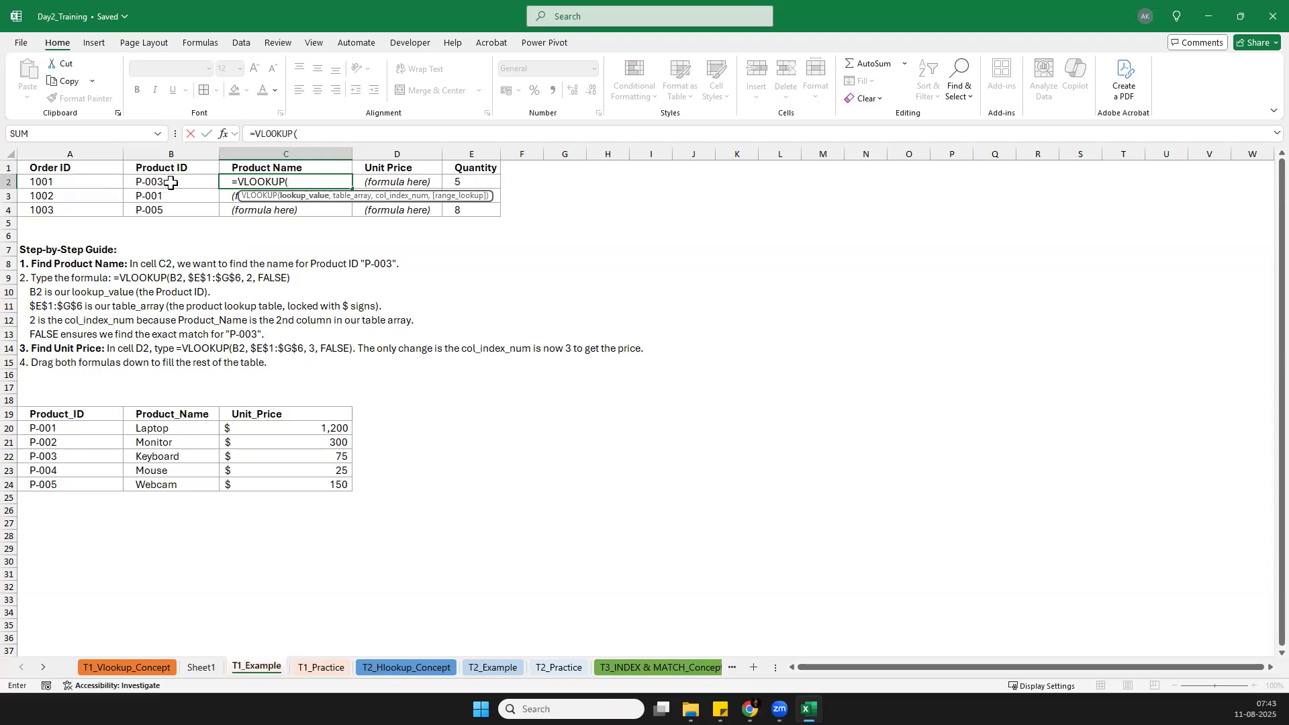
pyautogui.click(172, 182)
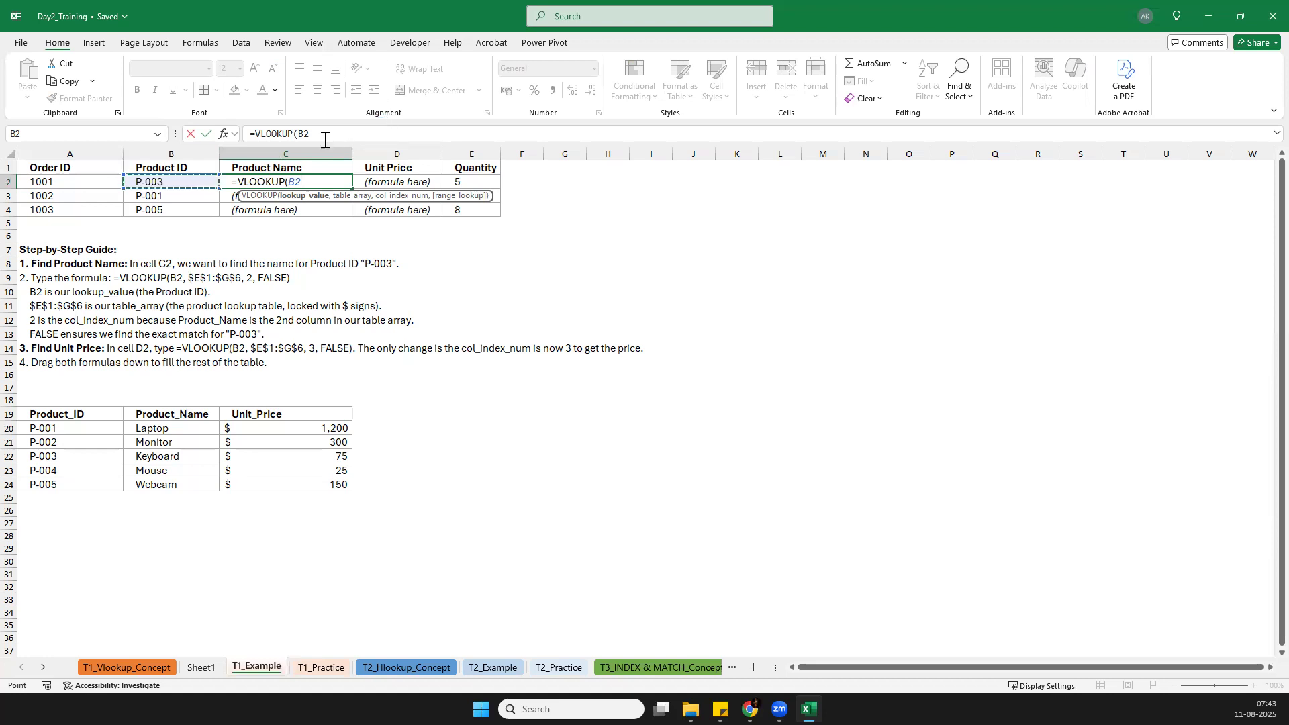
pyautogui.write(',')
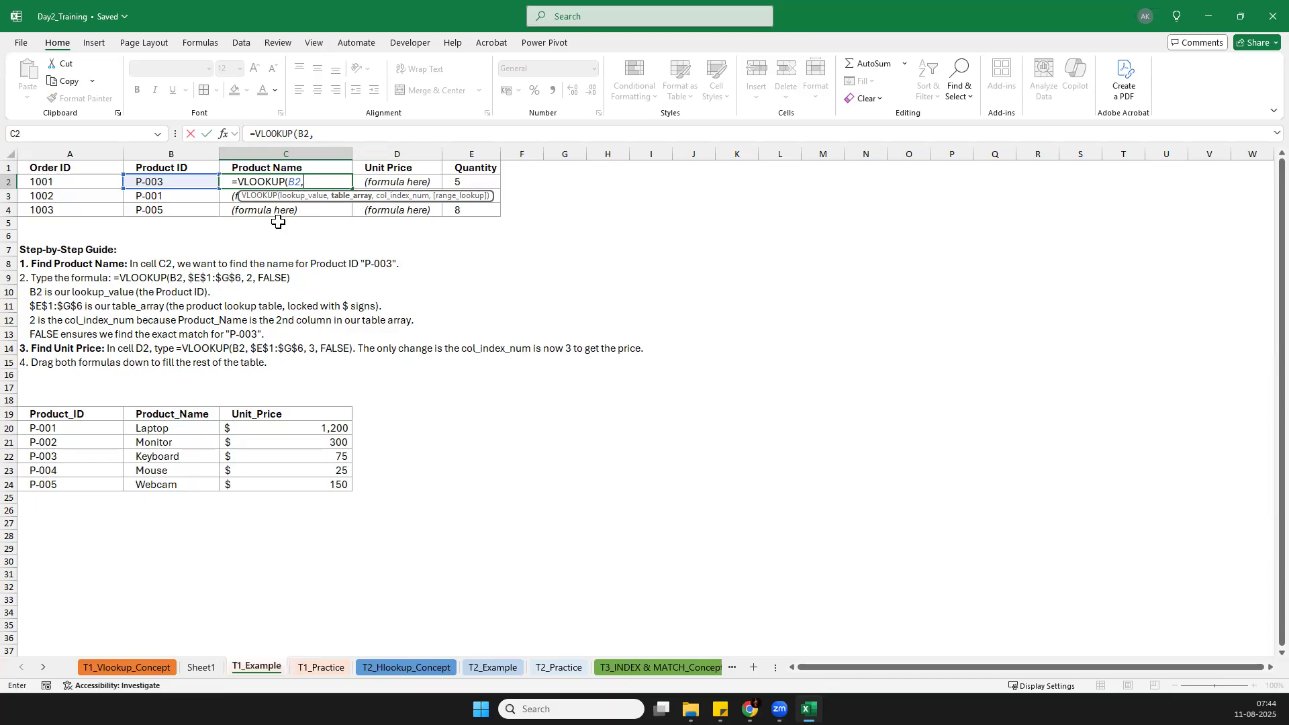
# Step: Set the formula's table array to the product lookup table A19:C24, locked as $A$19:$C$24
pyautogui.click(45, 414)
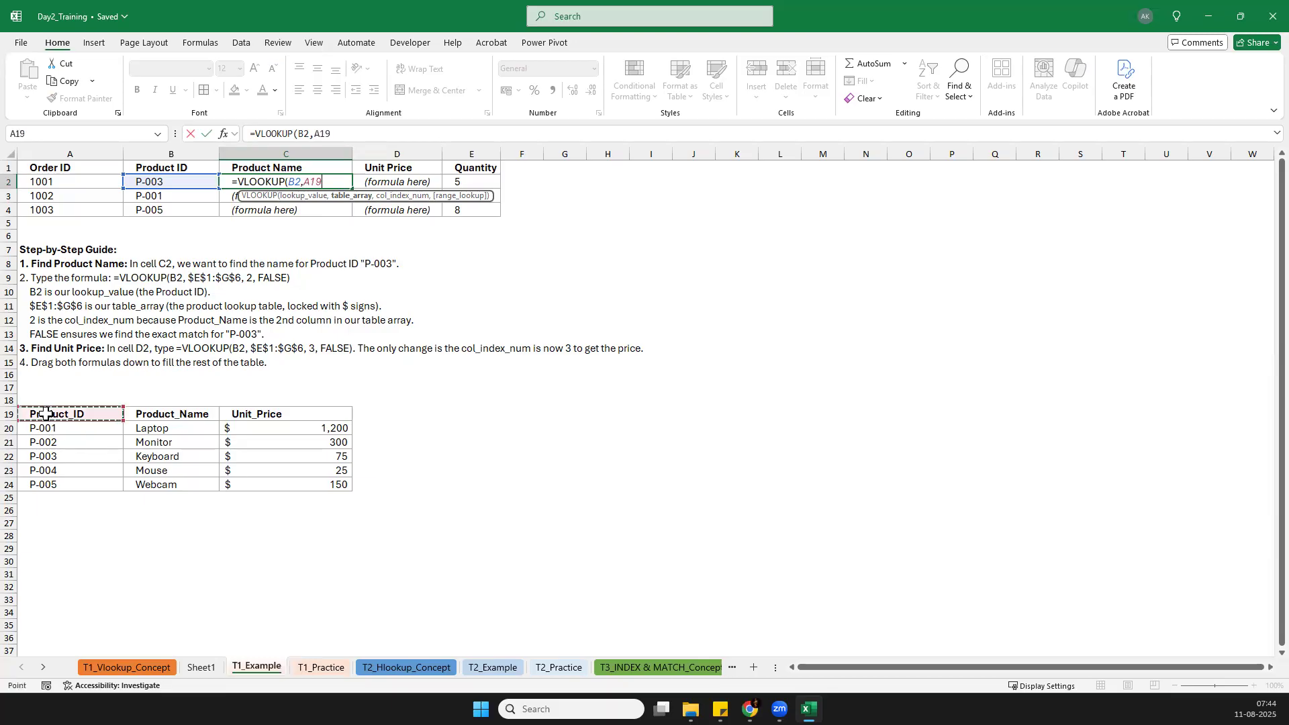
pyautogui.moveTo(45, 414); pyautogui.dragTo(346, 418)
pyautogui.hotkey('shift', 'Down')
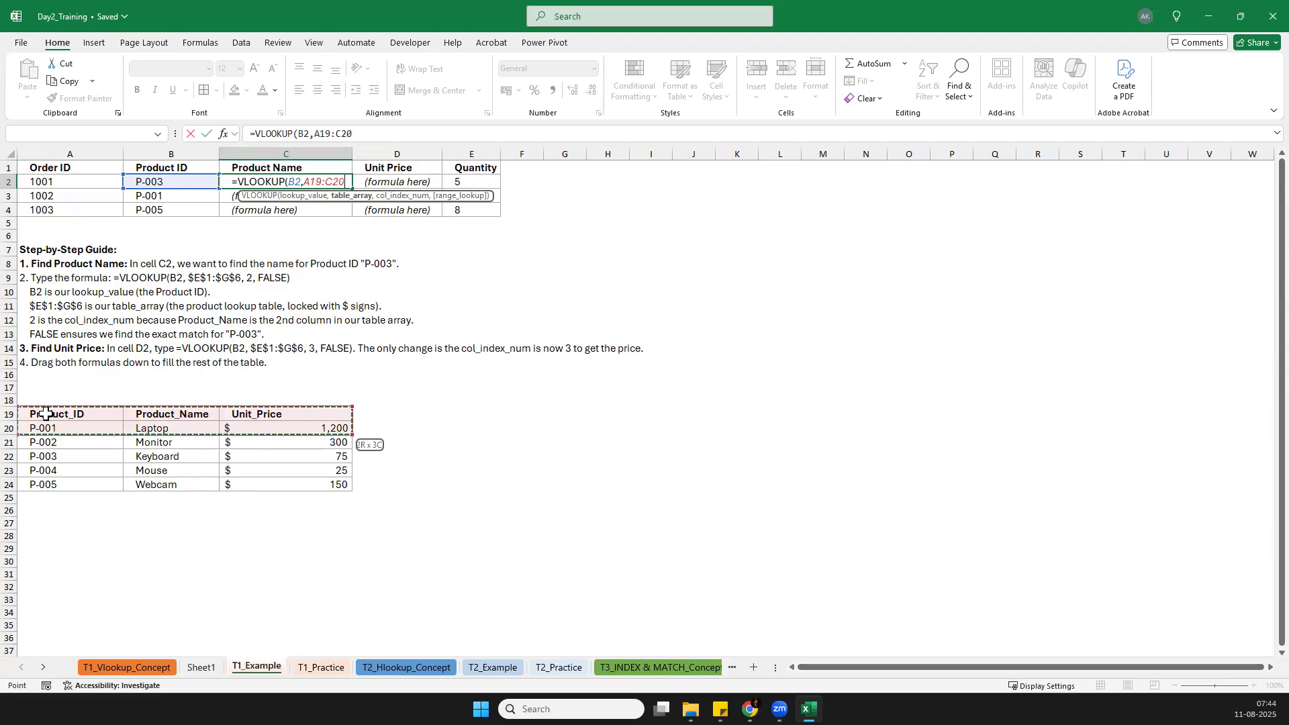
pyautogui.hotkey('shift', 'Down')
pyautogui.hotkey('shift', 'Down')
pyautogui.hotkey('shift', 'Down')
pyautogui.hotkey('shift', 'Down')
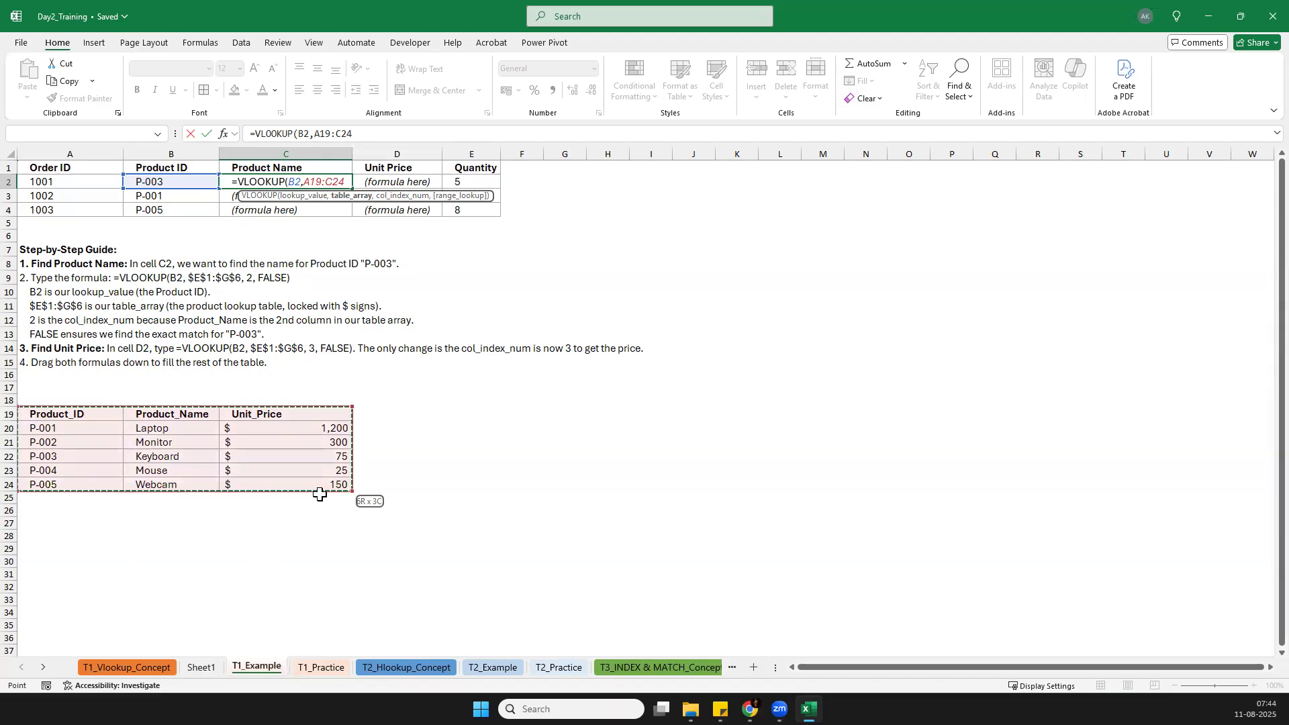
pyautogui.press('F4')
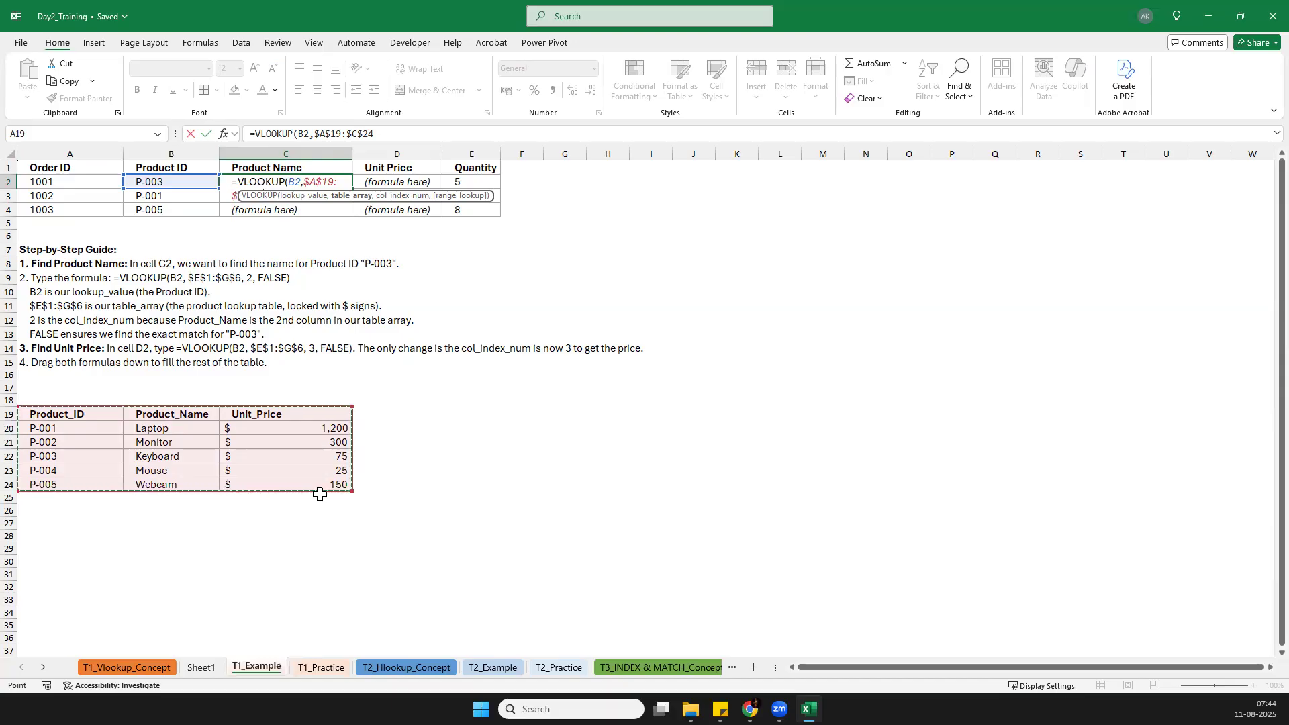
pyautogui.click(385, 136)
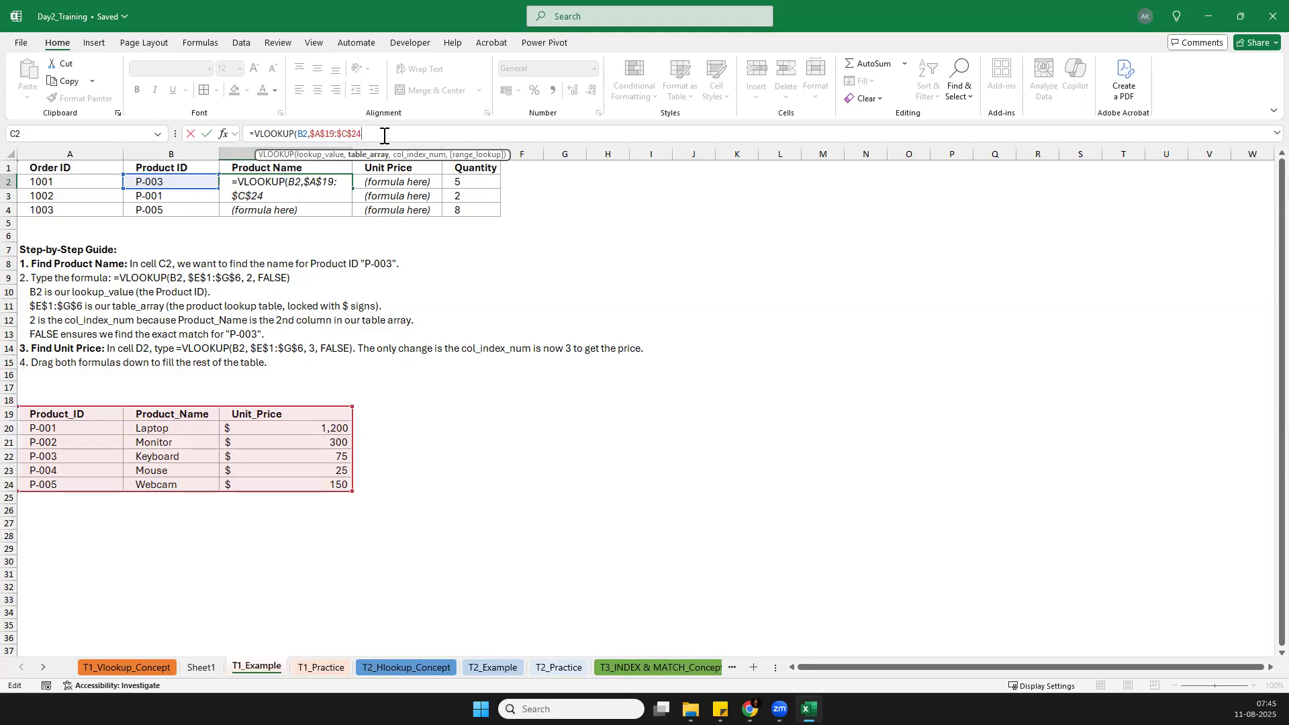
# Step: Complete the C2 formula with column index 2 and FALSE for an exact match
pyautogui.write(',2')
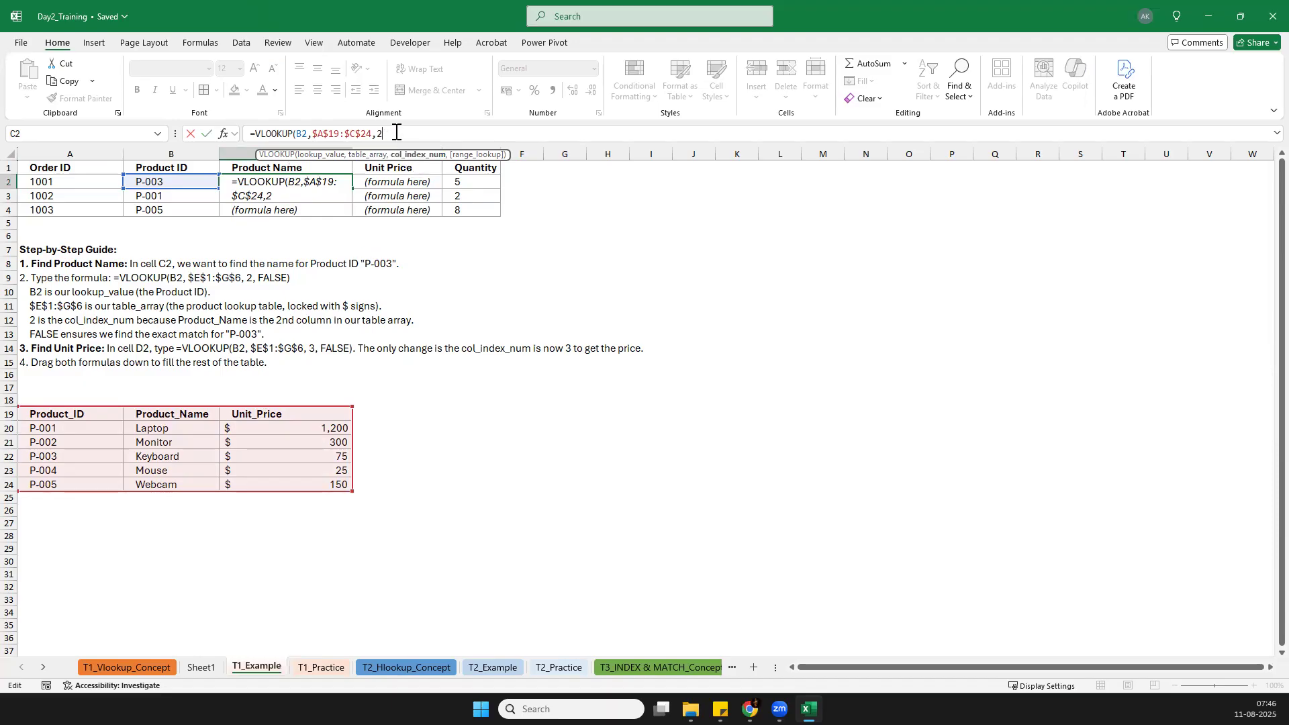
pyautogui.write(',')
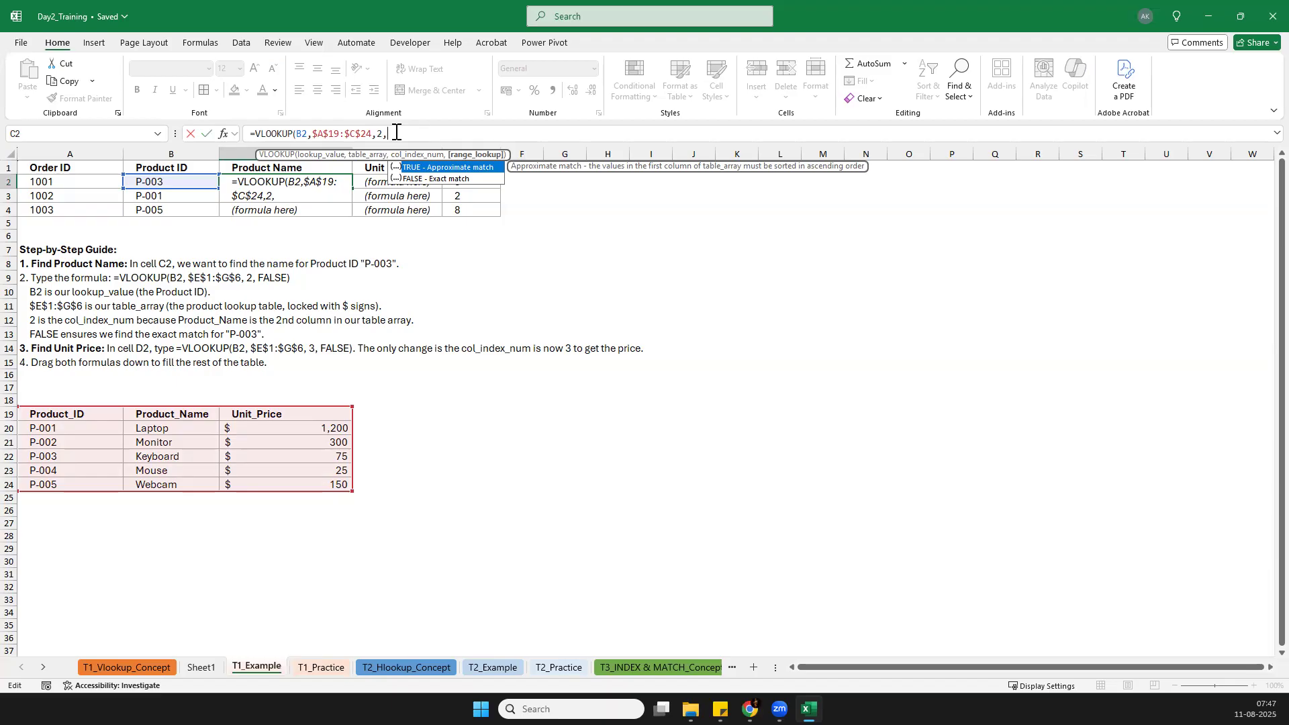
pyautogui.write('F')
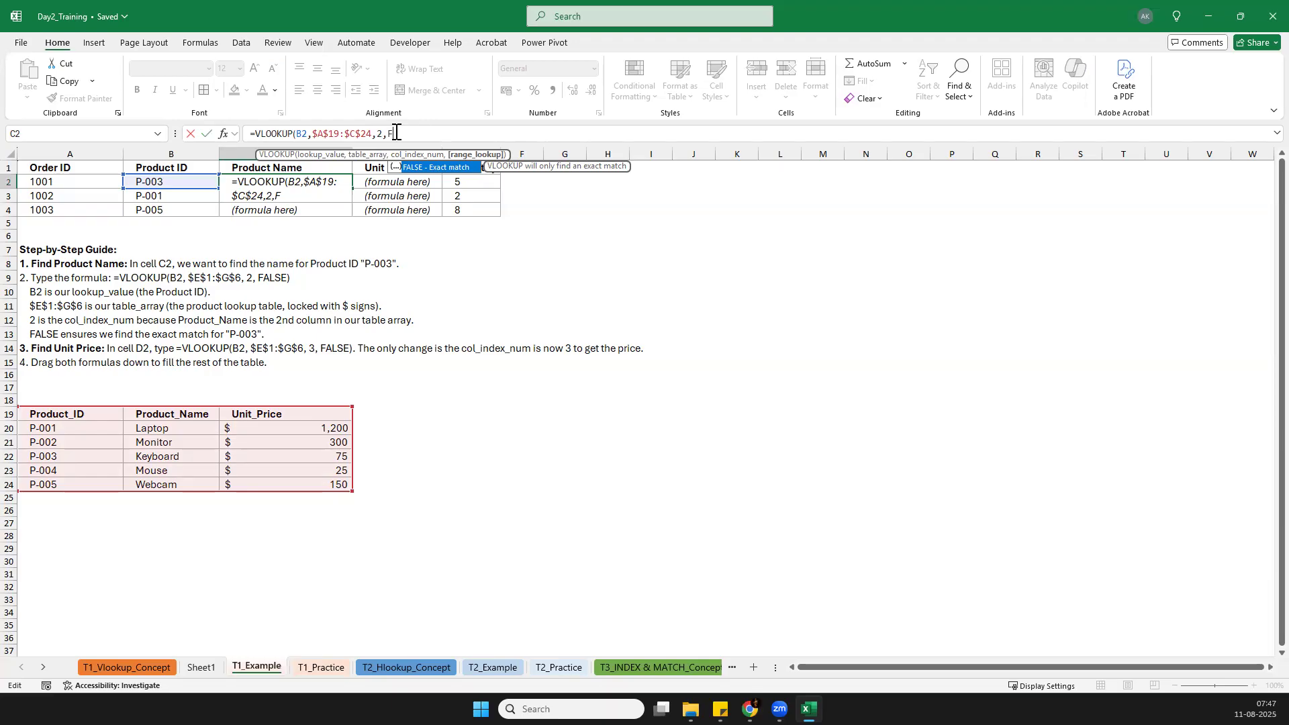
pyautogui.press('BackSpace')
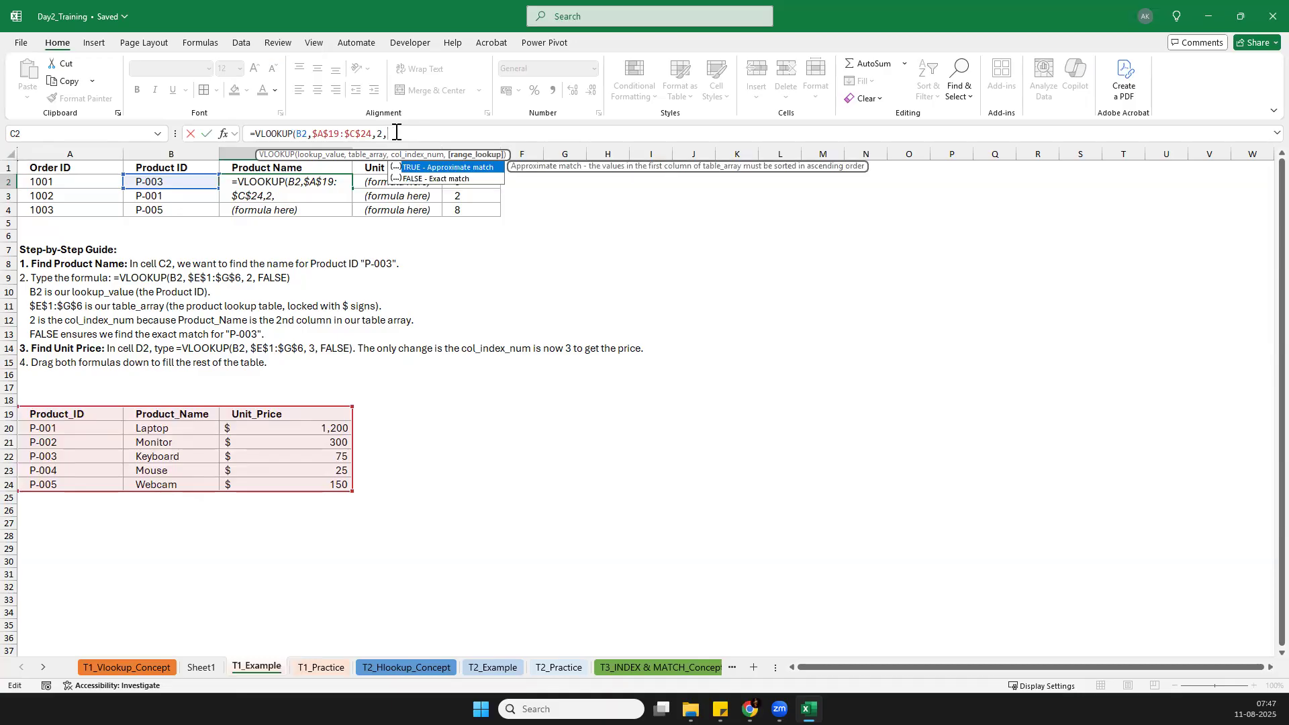
pyautogui.write('FALSE')
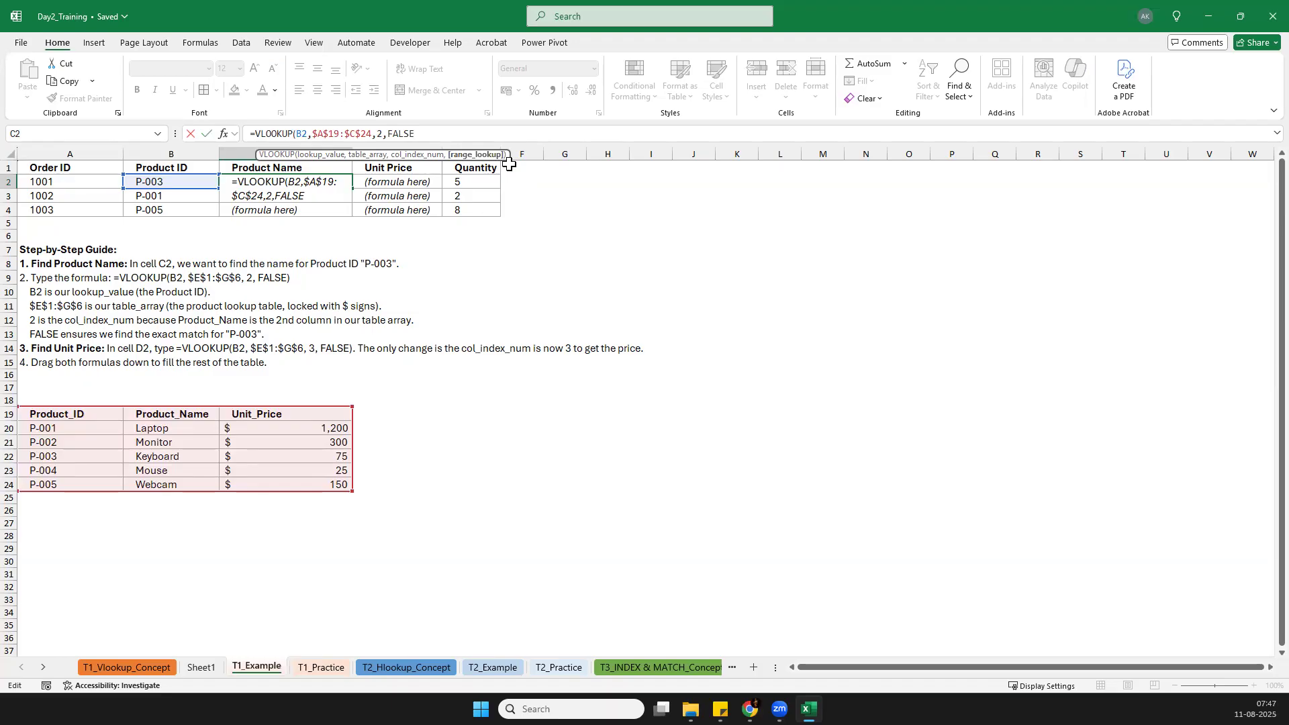
pyautogui.write(')')
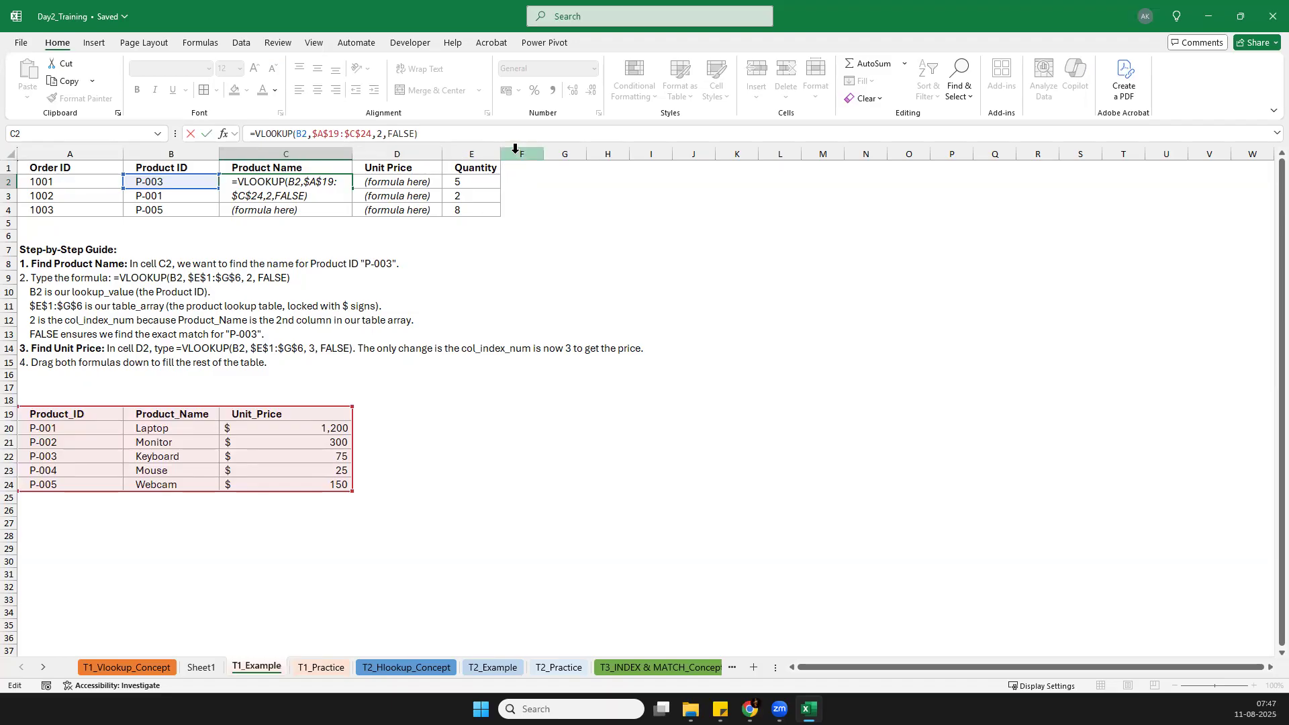
pyautogui.press('Return')
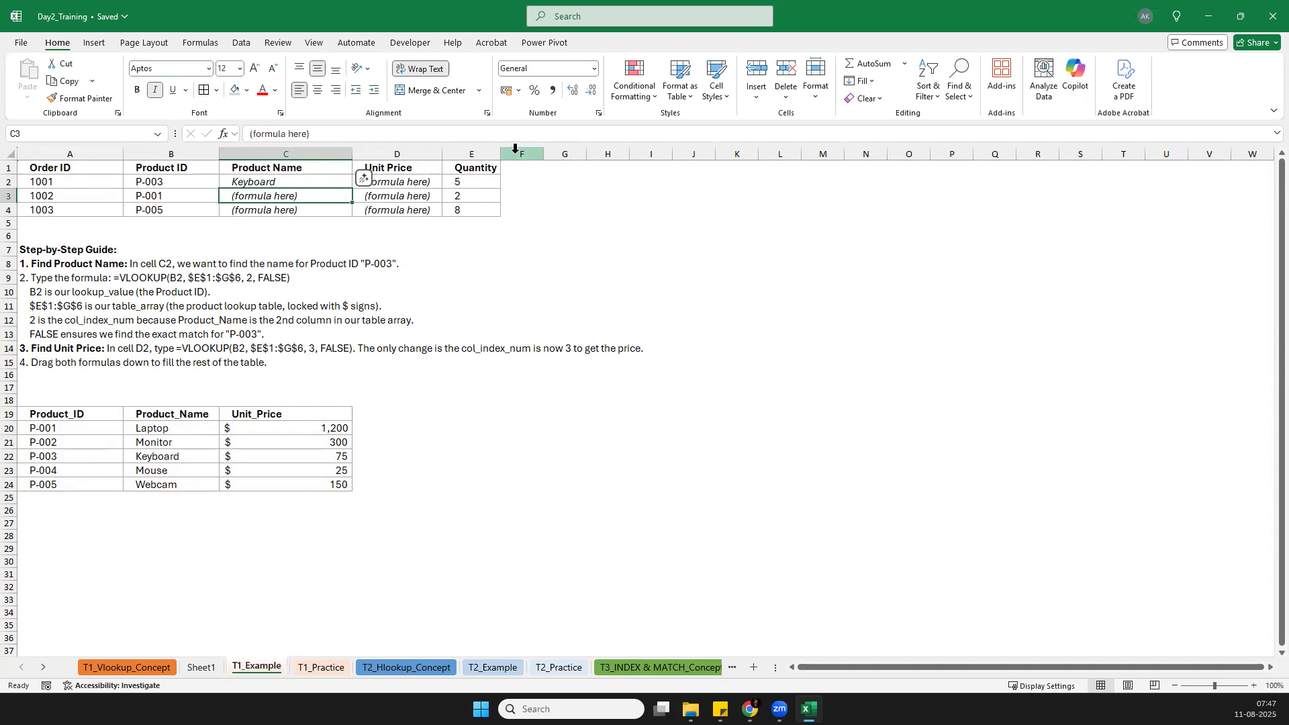
# Step: Clear the placeholder text from the remaining Product Name cells C3:C4 and the Unit Price cells D2:D4
pyautogui.hotkey('shift', 'Down')
pyautogui.press('Delete')
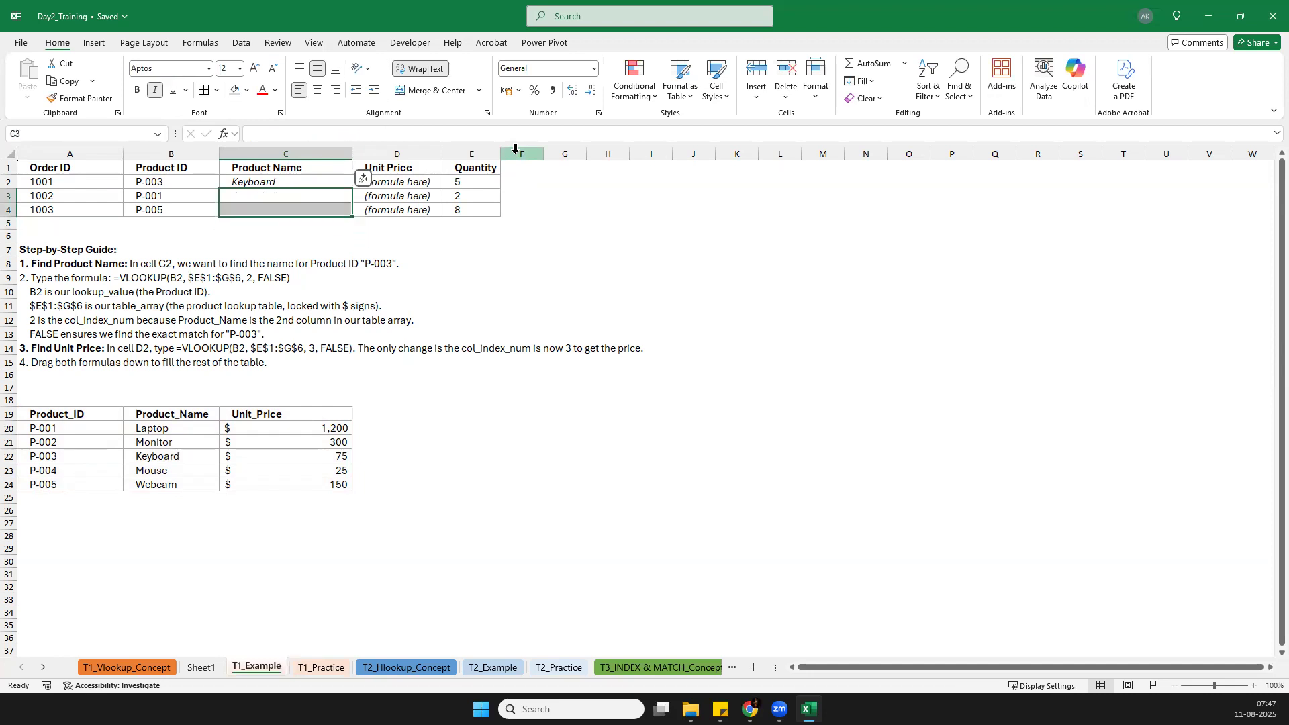
pyautogui.press('Right')
pyautogui.press('Up')
pyautogui.hotkey('shift', 'Down')
pyautogui.hotkey('shift', 'Down')
pyautogui.press('Delete')
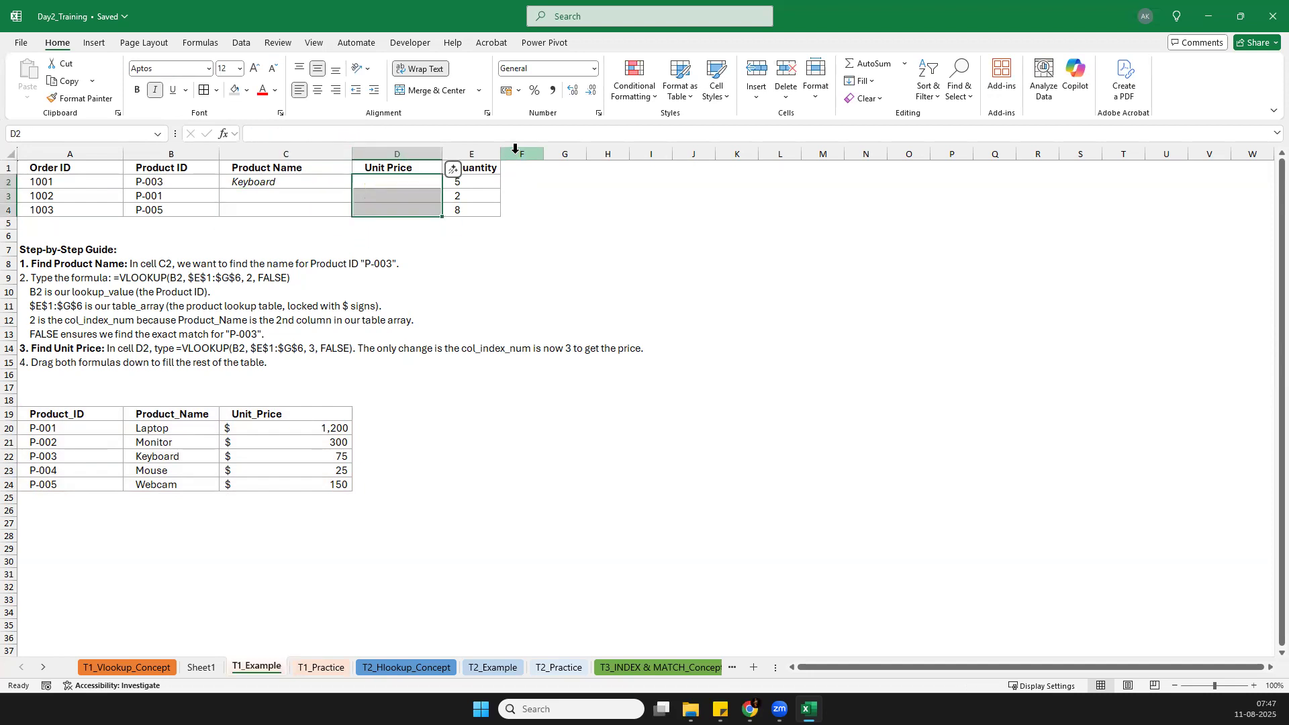
# Step: Fill the VLOOKUP formula from C2 down to C4
pyautogui.press('Left')
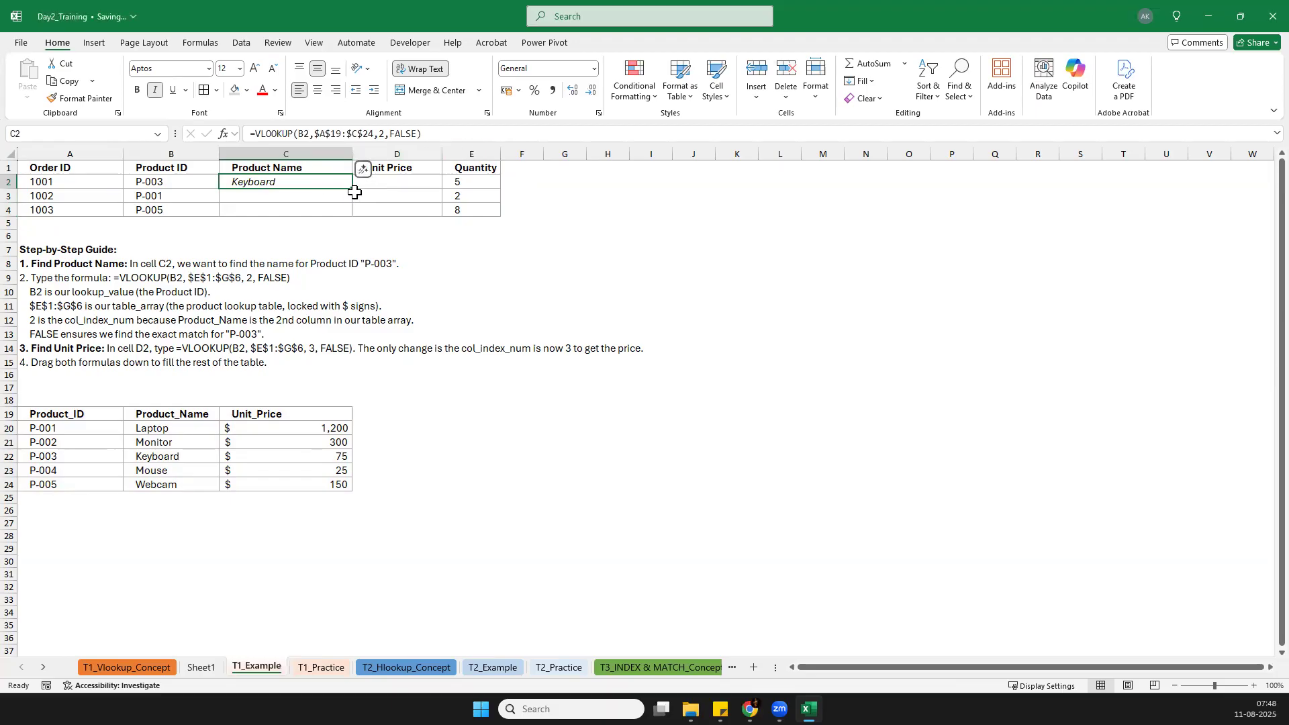
pyautogui.moveTo(353, 190); pyautogui.dragTo(353, 213)
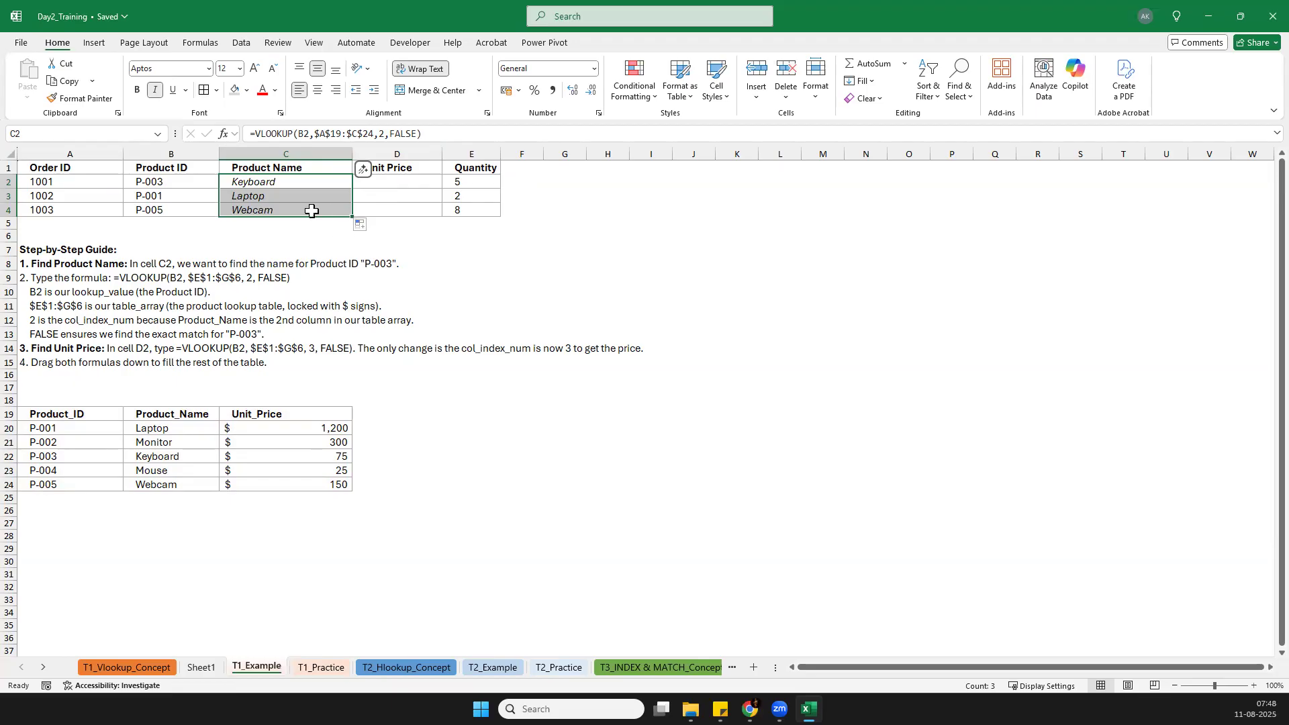
# Step: Compare the formulas in C2 and C3 to see which references change and which stay locked
pyautogui.click(279, 186)
pyautogui.press('Up')
pyautogui.press('Down')
pyautogui.press('Down')
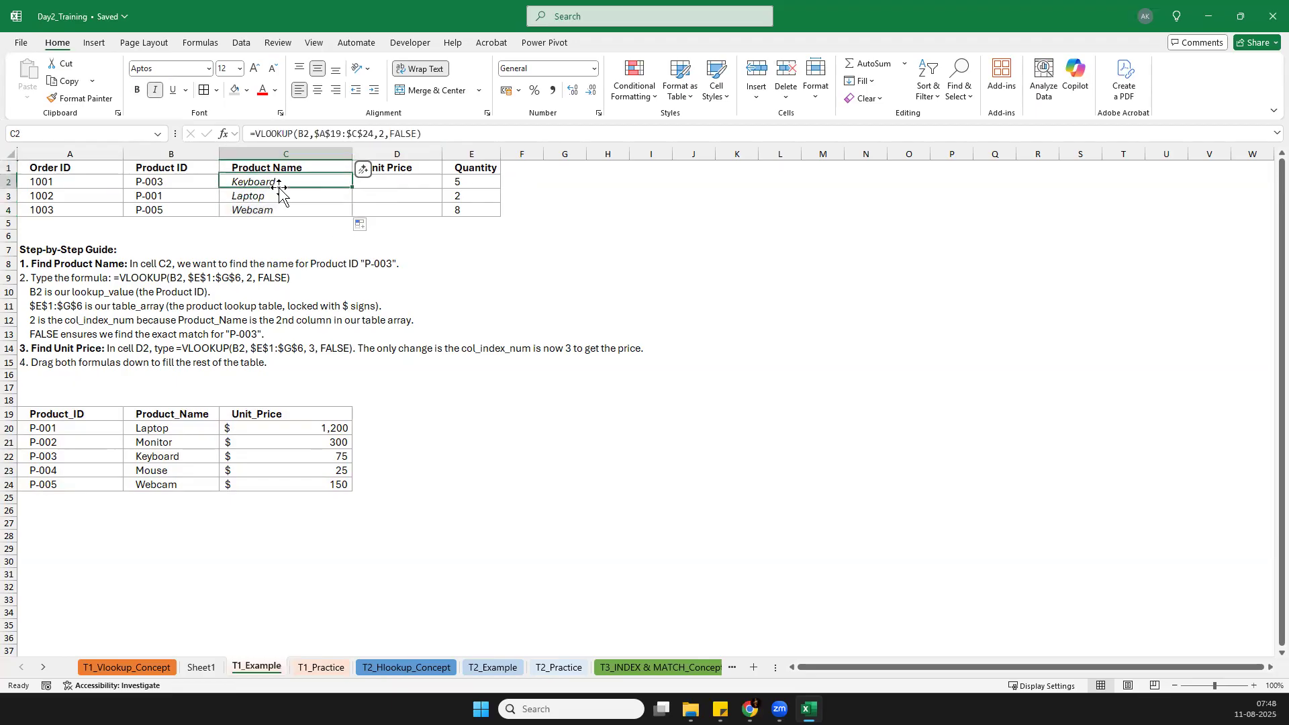
pyautogui.press('Up')
pyautogui.press('Down')
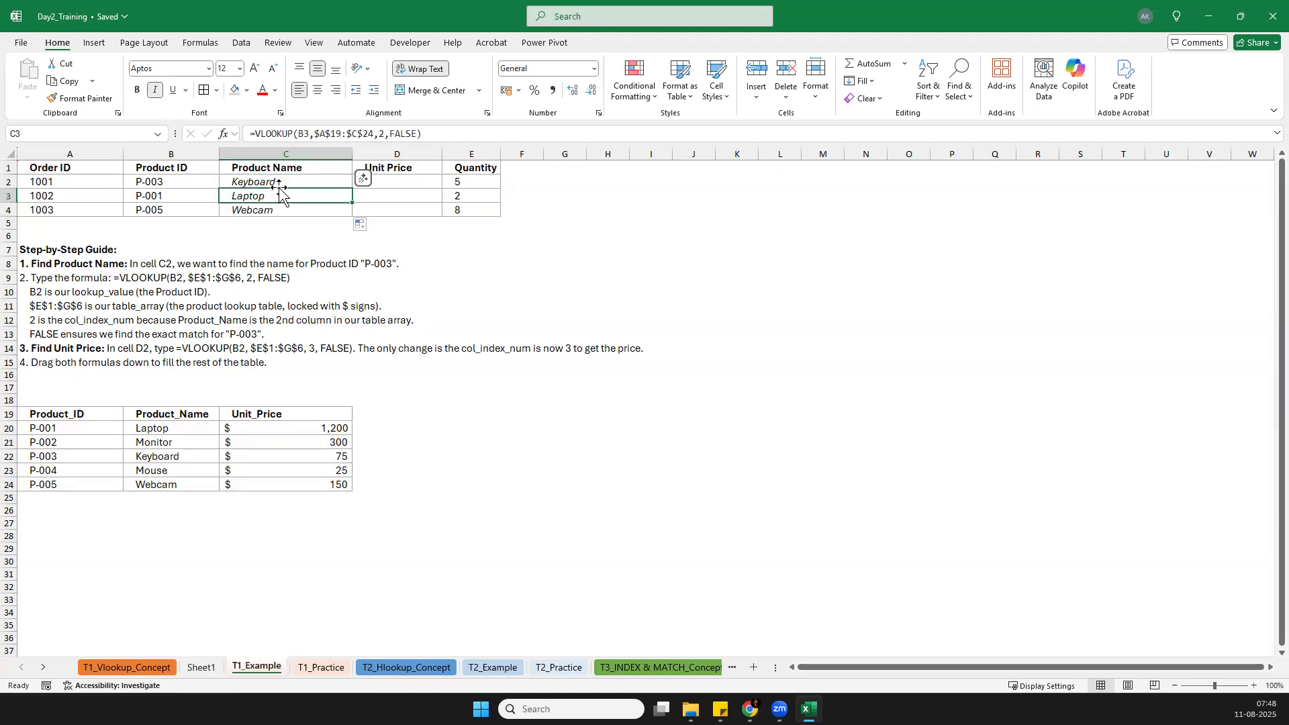
pyautogui.press('Up')
pyautogui.press('Down')
pyautogui.press('Up')
pyautogui.press('Down')
# Step: Start a VLOOKUP formula in the first Unit Price cell, D2, with B2 as the lookup value
pyautogui.click(403, 180)
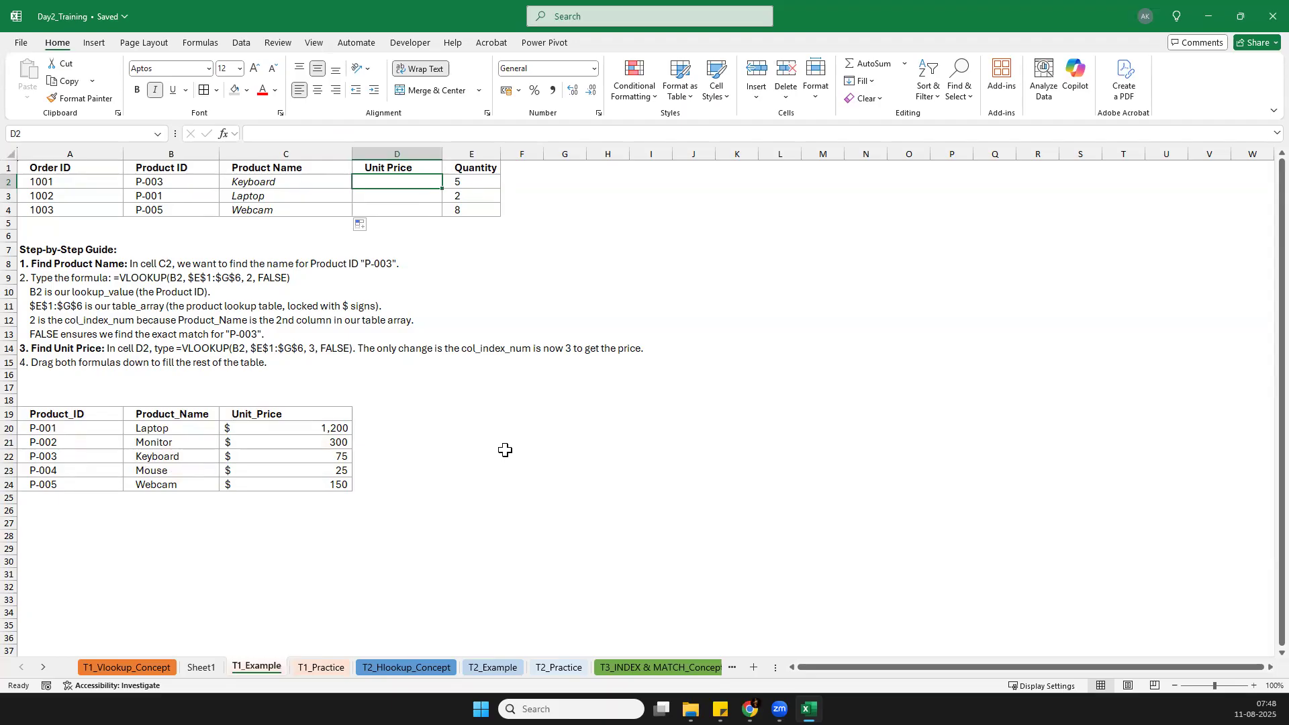
pyautogui.write('=')
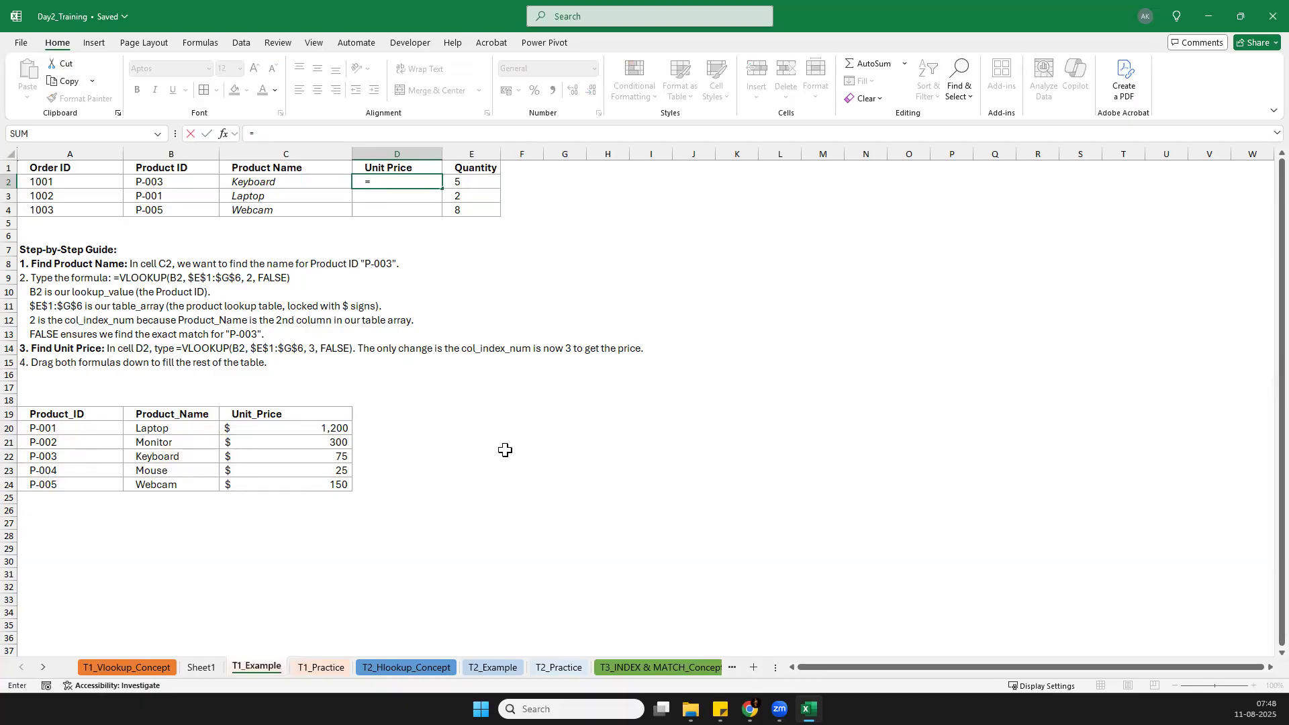
pyautogui.write('vl')
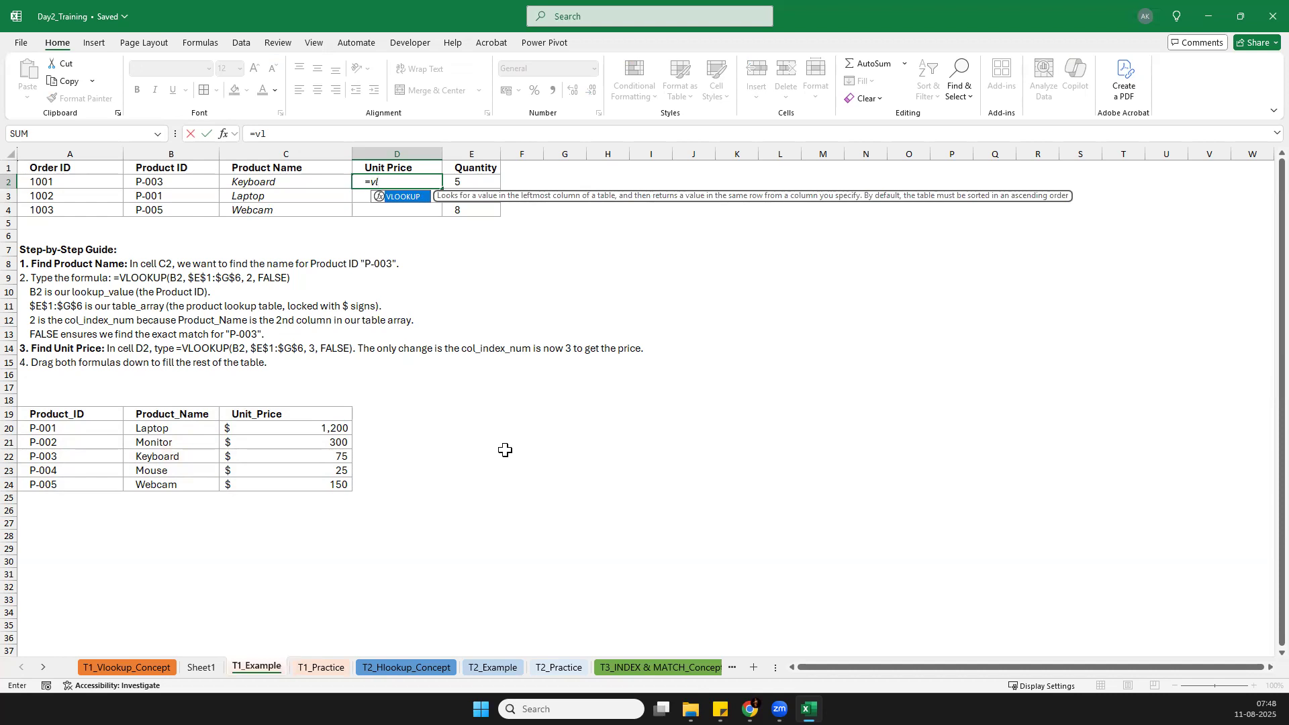
pyautogui.press('Tab')
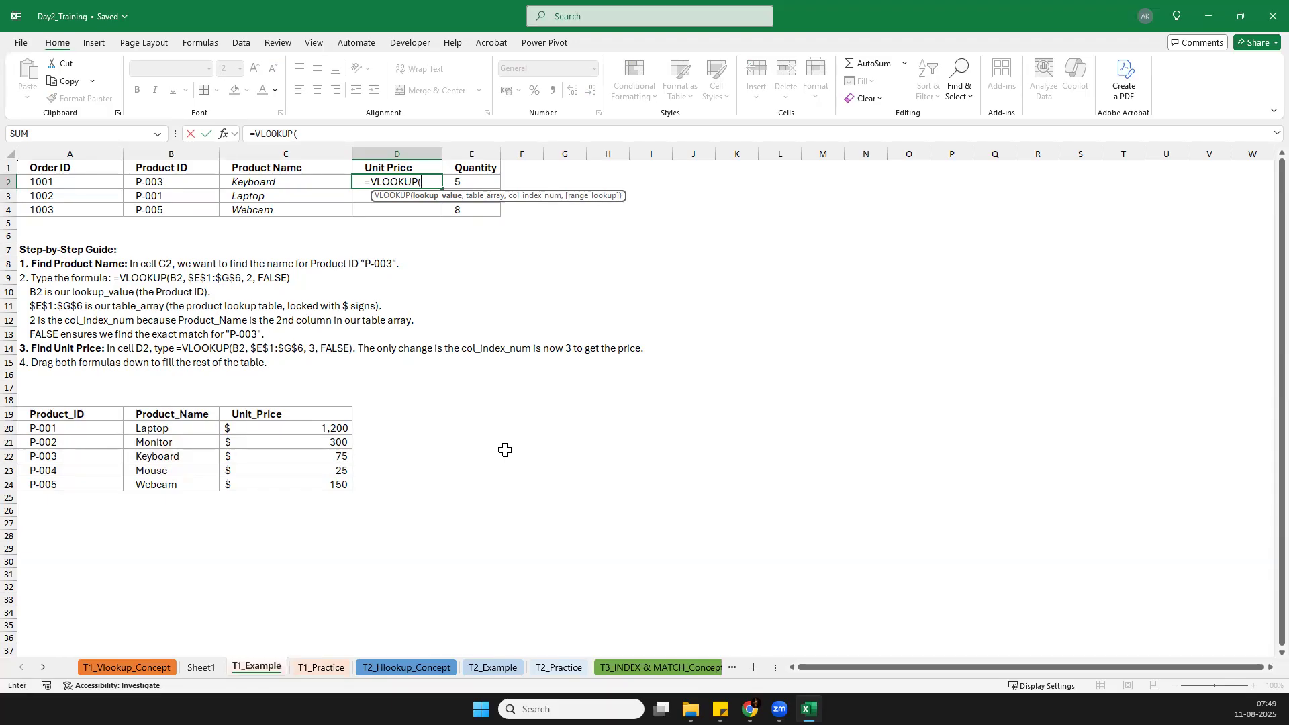
pyautogui.click(160, 184)
pyautogui.write(',')
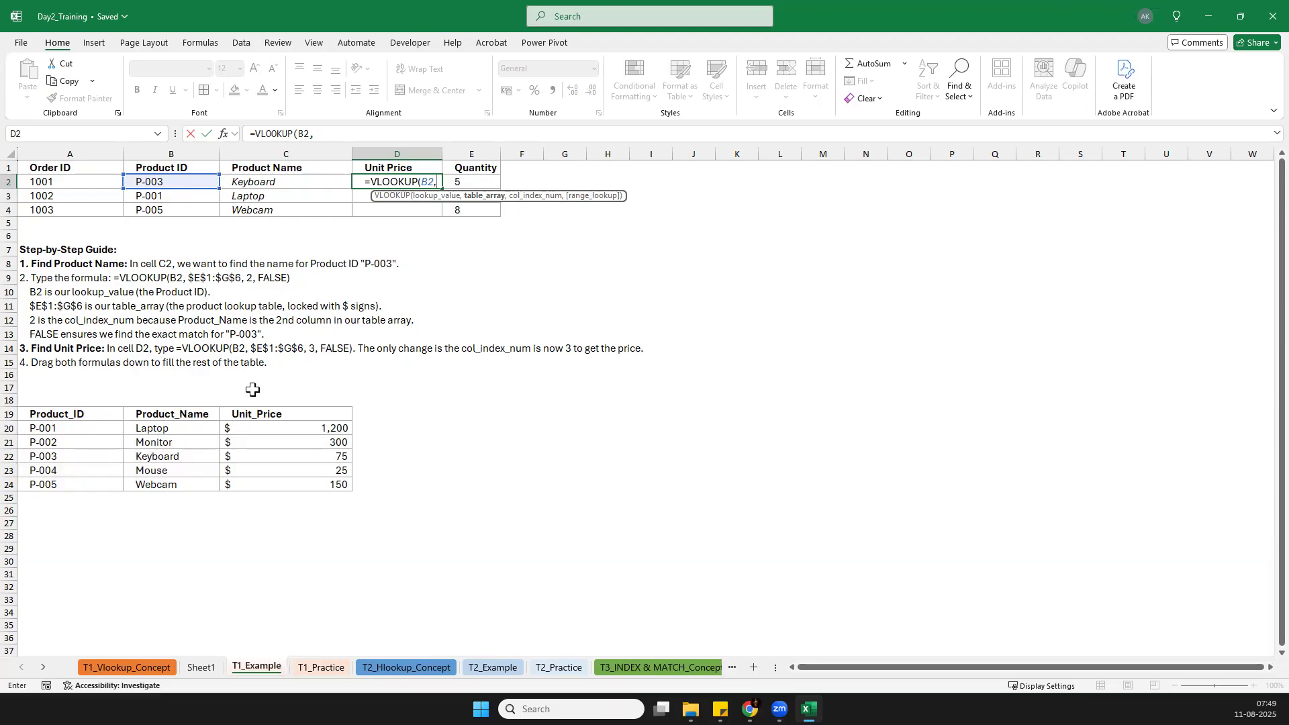
# Step: Set the D2 formula's table array to the product lookup table, locked as $A$19:$C$24
pyautogui.click(49, 417)
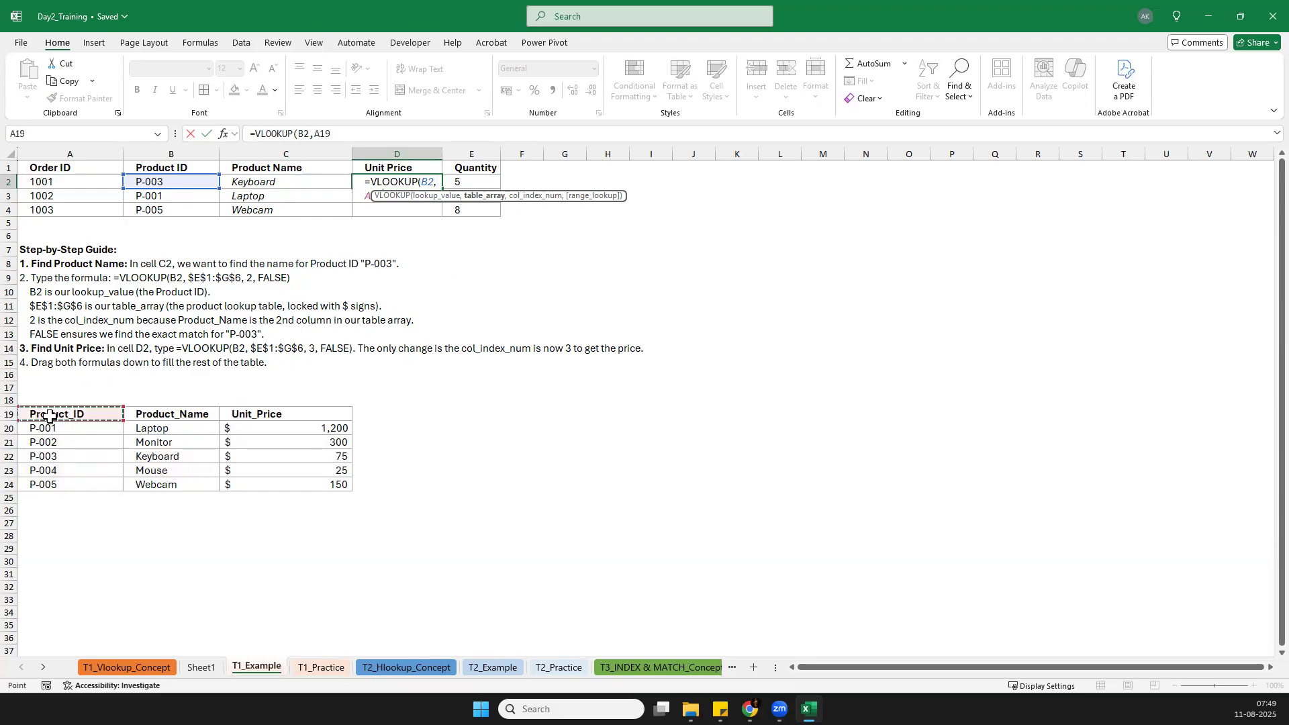
pyautogui.hotkey('ctrl', 'shift', 'Right')
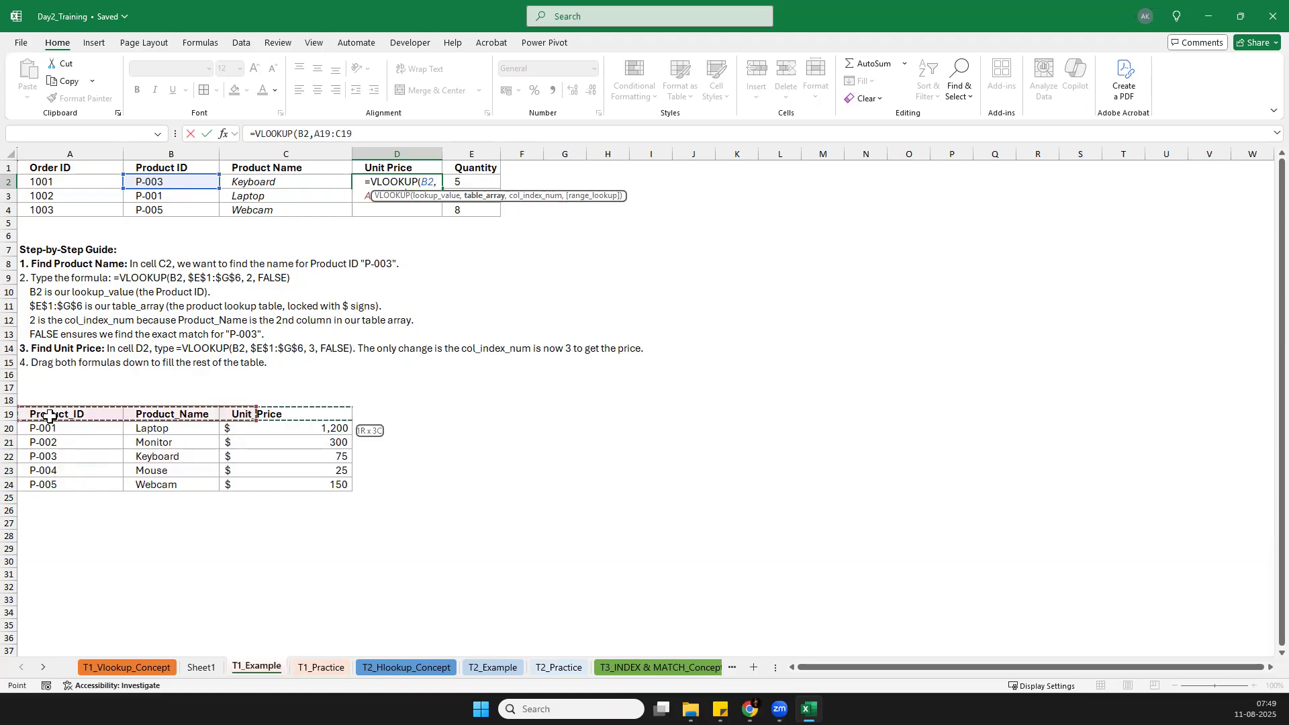
pyautogui.hotkey('ctrl', 'shift', 'Up')
pyautogui.hotkey('ctrl', 'shift', 'Down')
pyautogui.hotkey('ctrl', 'shift', 'Down')
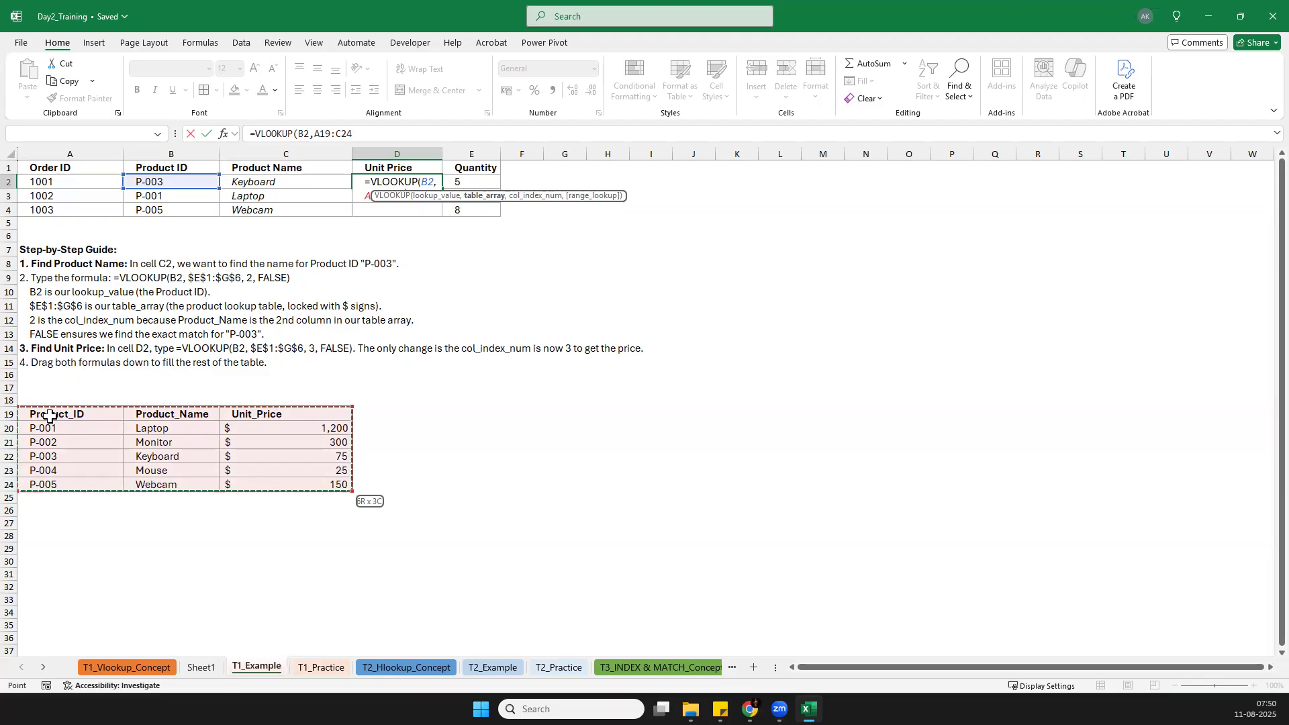
pyautogui.press('F4')
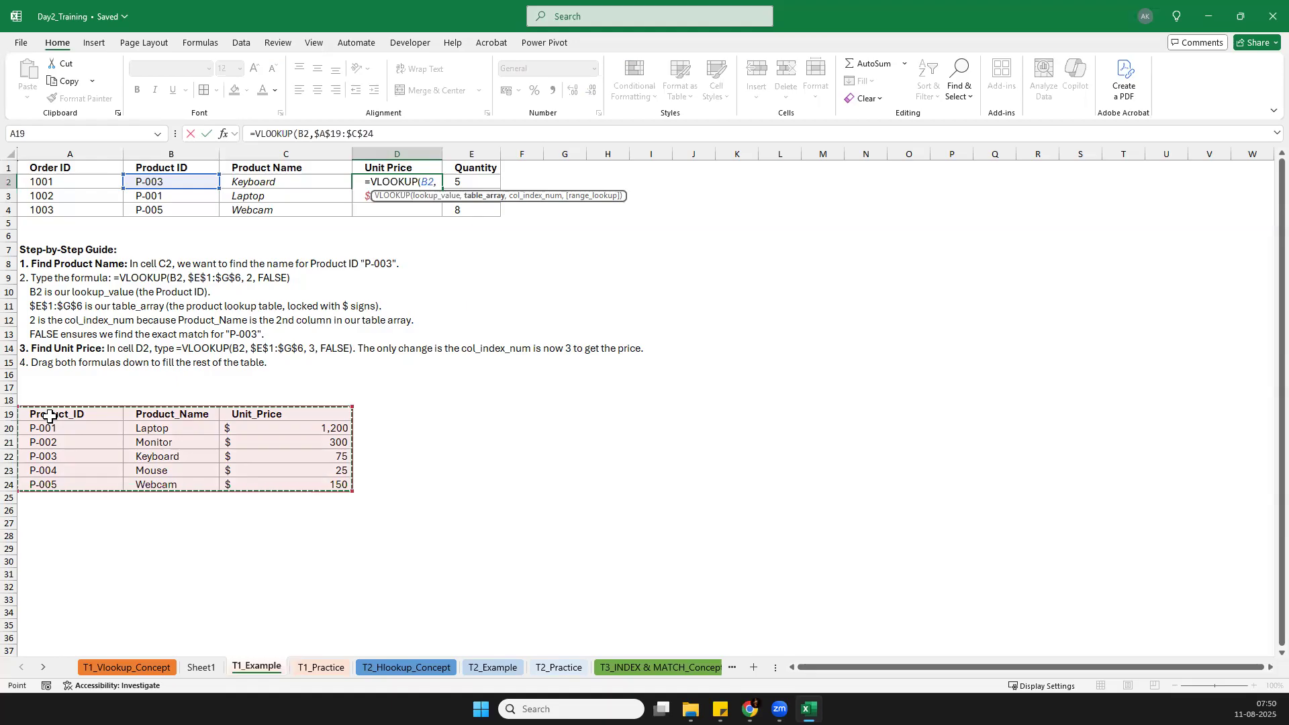
# Step: Cycle the table array reference through its mixed, relative and absolute forms, ending on $A$19:$C$24
pyautogui.press('F4')
pyautogui.press('F4')
pyautogui.press('F4')
pyautogui.press('F4')
pyautogui.press('F4')
pyautogui.press('F4')
pyautogui.press('F4')
pyautogui.press('F4')
pyautogui.press('F4')
pyautogui.press('F4')
pyautogui.press('F4')
pyautogui.press('F4')
# Step: Finish the D2 VLOOKUP with column index 3 and FALSE for an exact match, and check the completed formula
pyautogui.write(',')
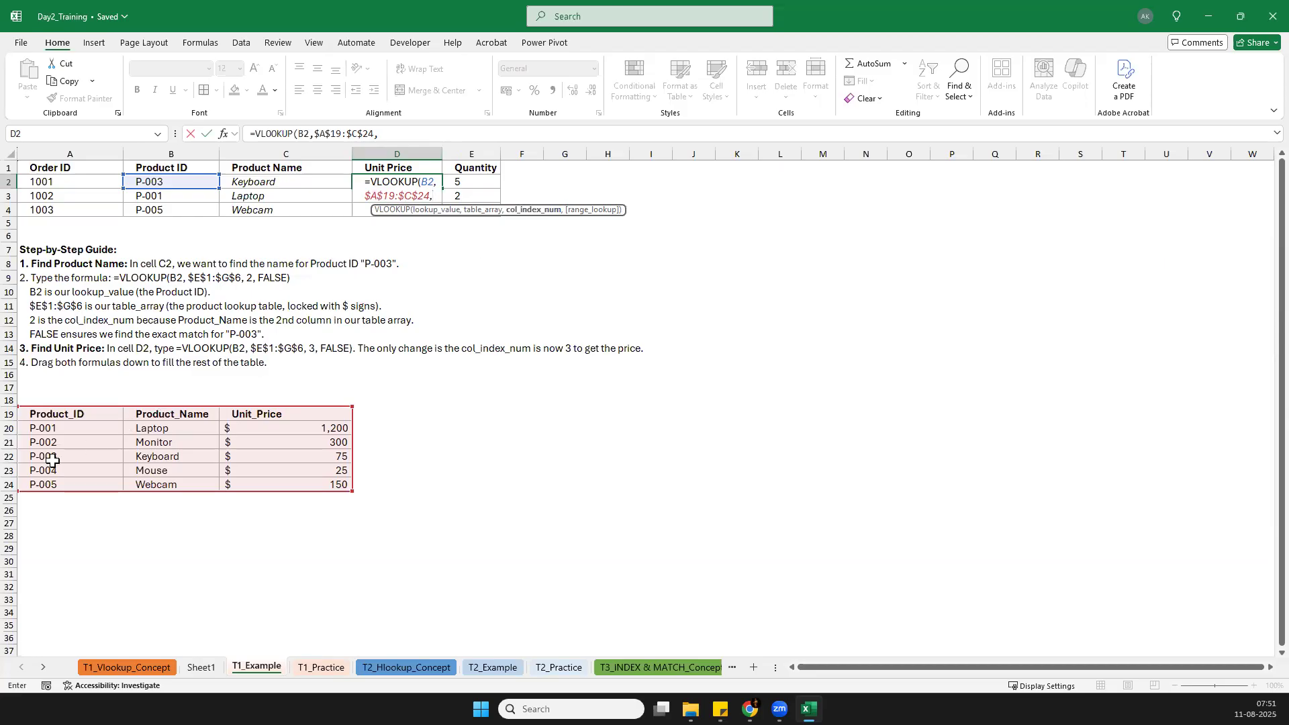
pyautogui.write('3,')
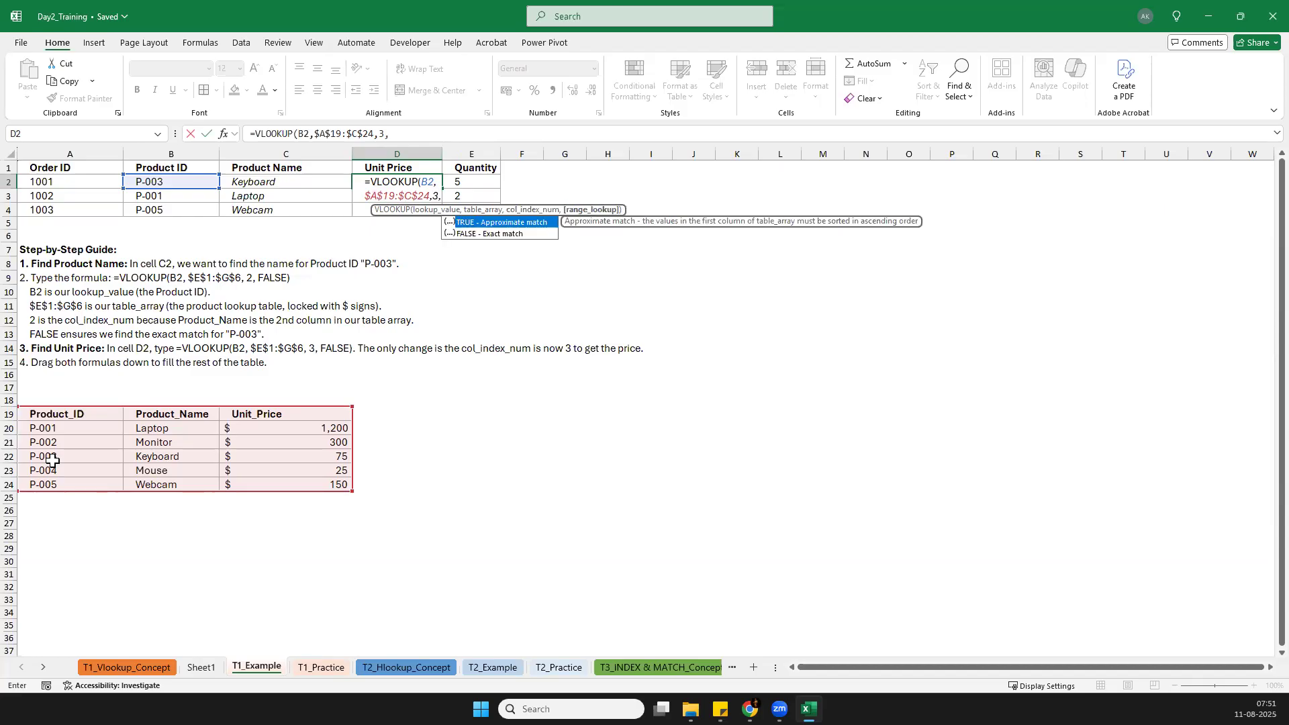
pyautogui.press('Down')
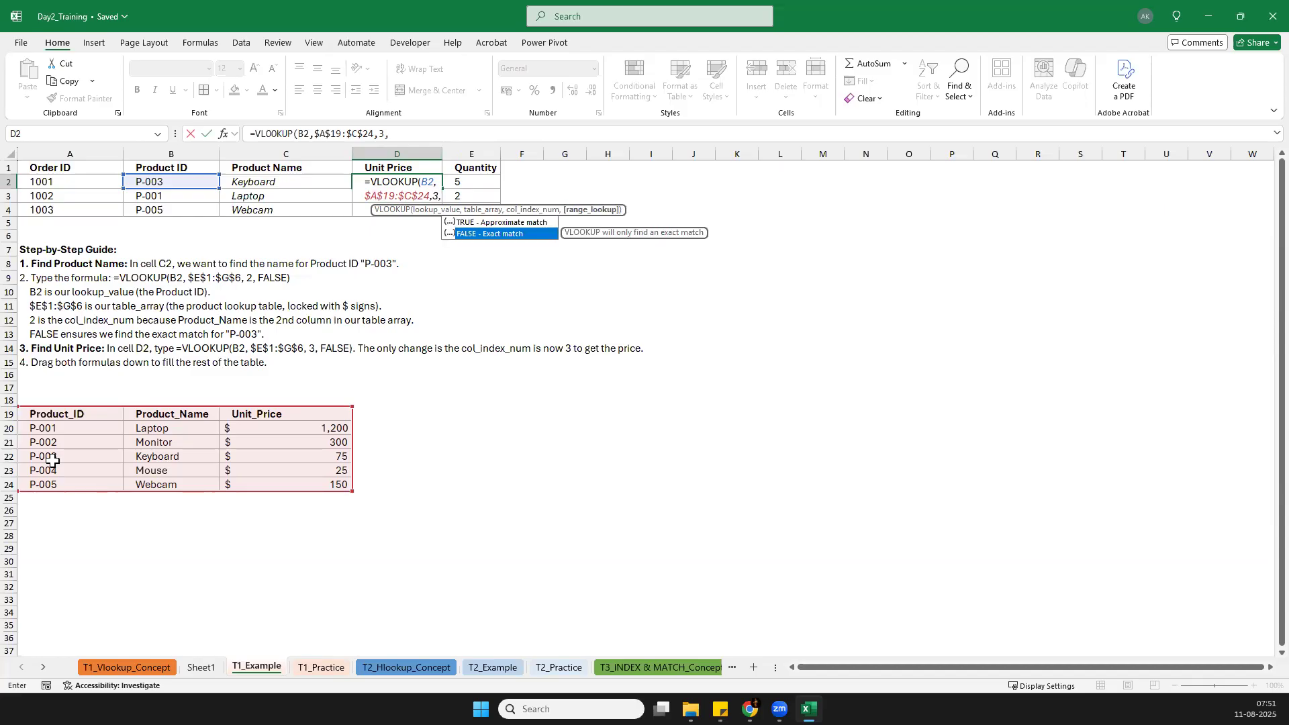
pyautogui.press('Tab')
pyautogui.press('Return')
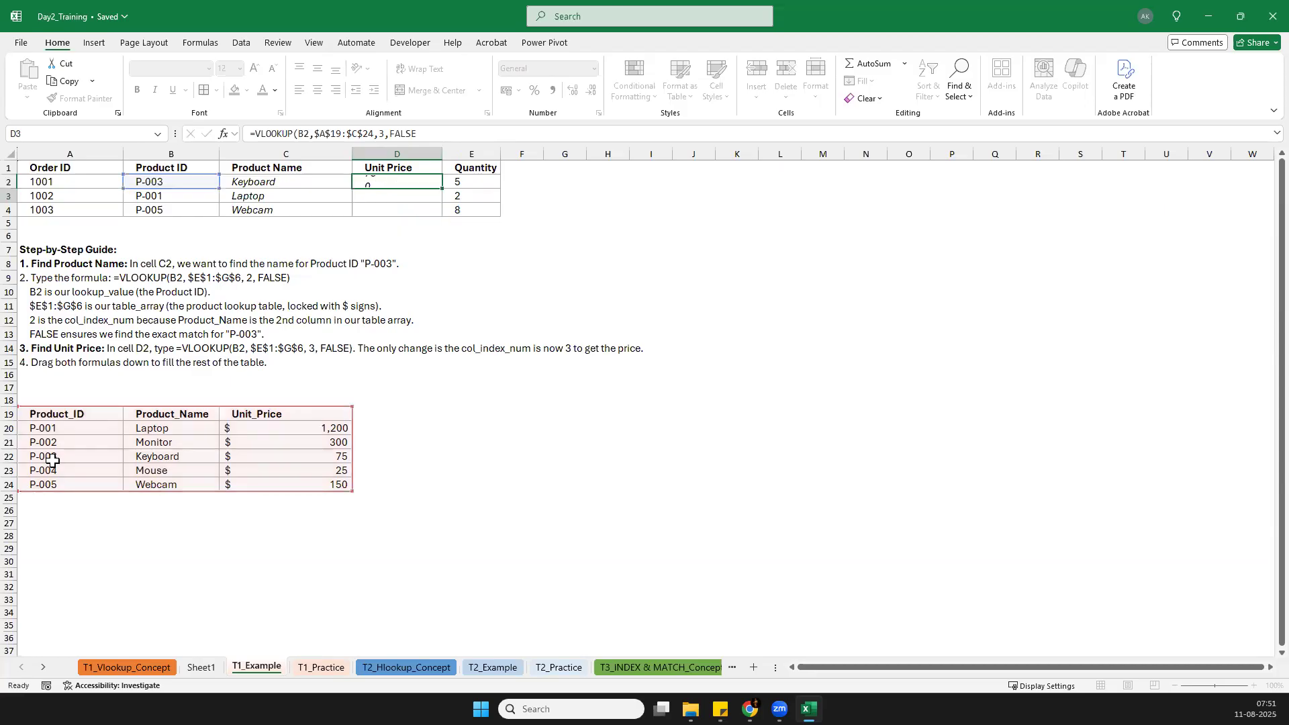
pyautogui.press('Up')
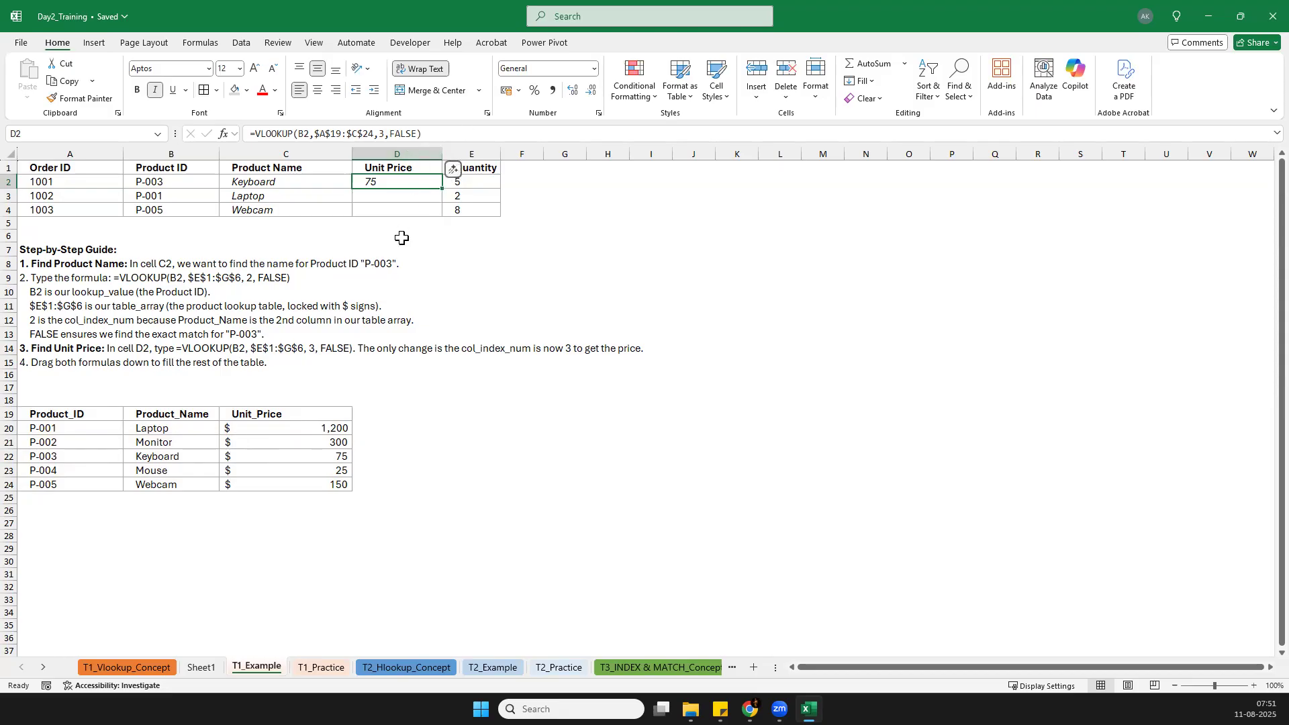
# Step: Fill the Unit Price formula from D2 down to D4
pyautogui.click(408, 210)
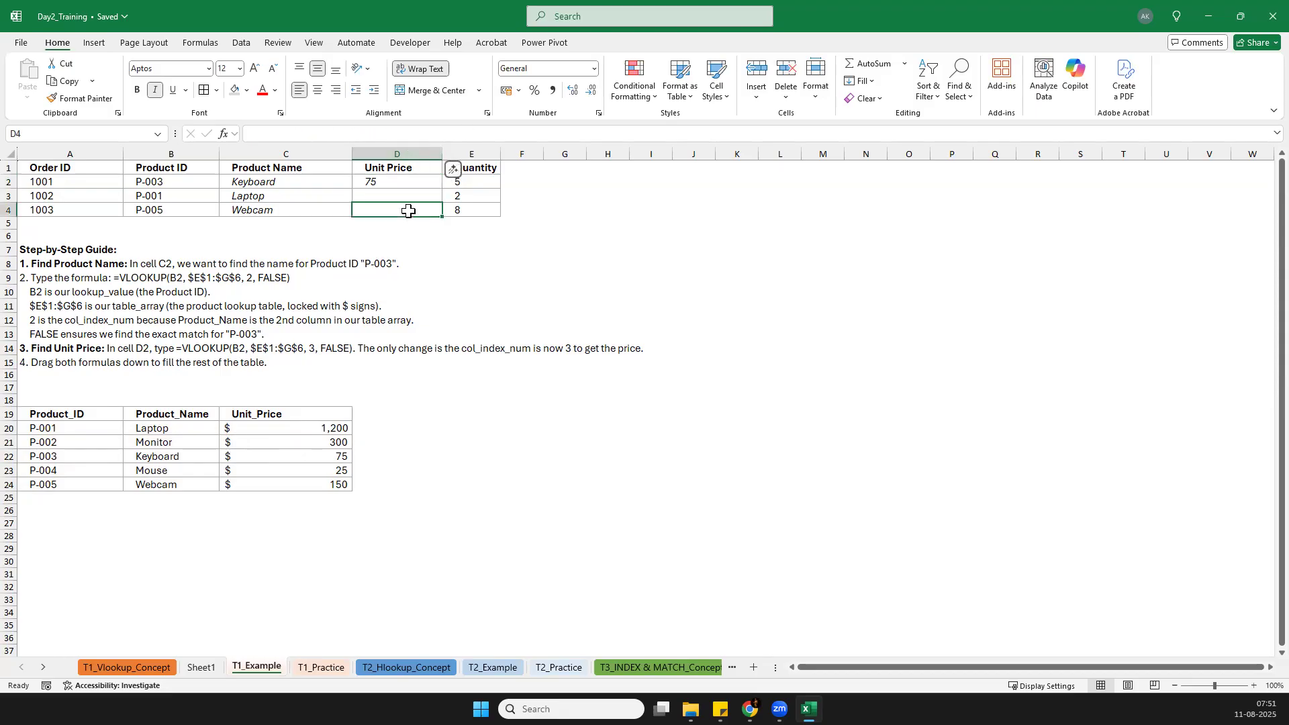
pyautogui.click(423, 177)
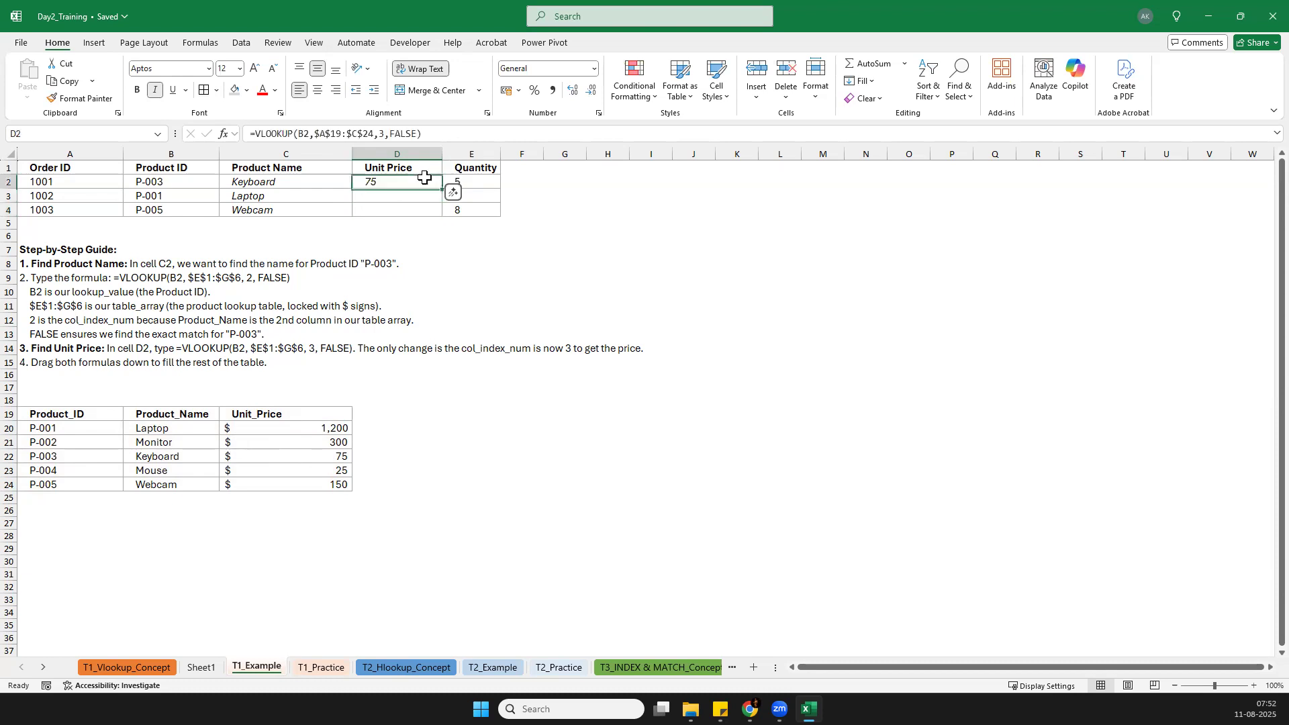
pyautogui.moveTo(442, 191); pyautogui.dragTo(435, 216)
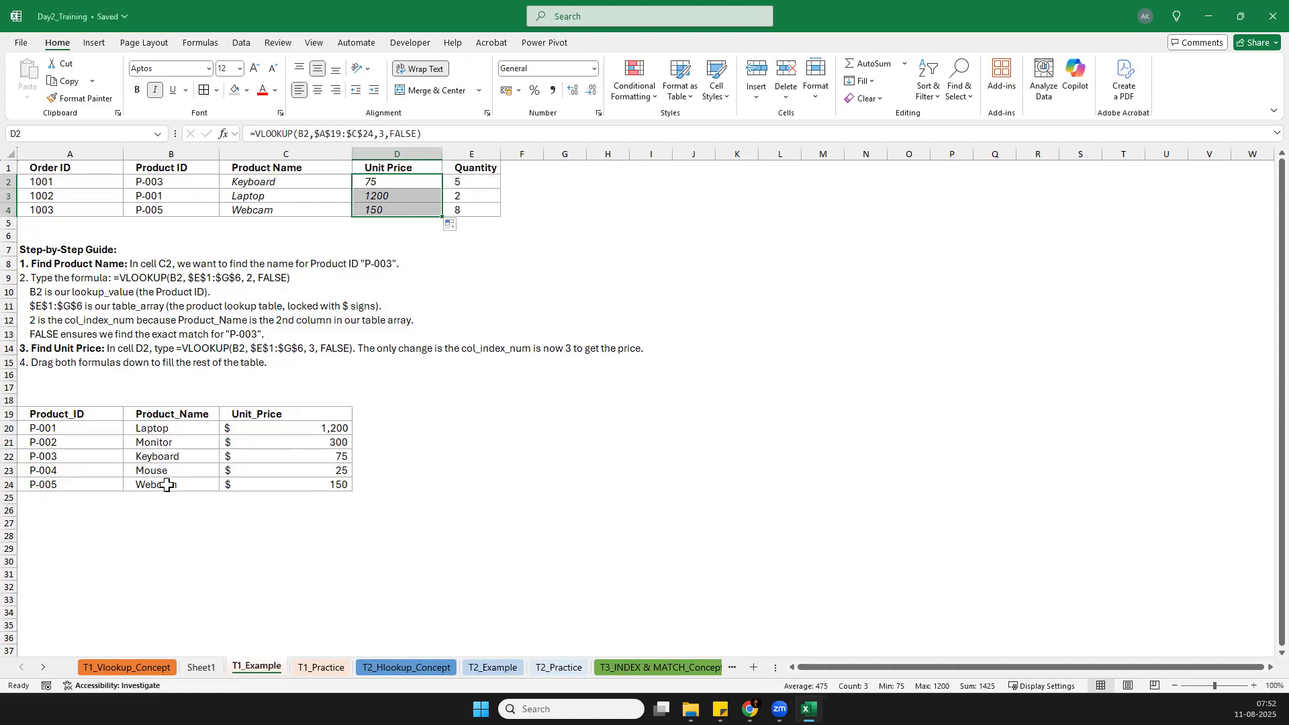
# Step: Step across the product lookup table's header cells from Product_ID and back to review the column order
pyautogui.click(48, 416)
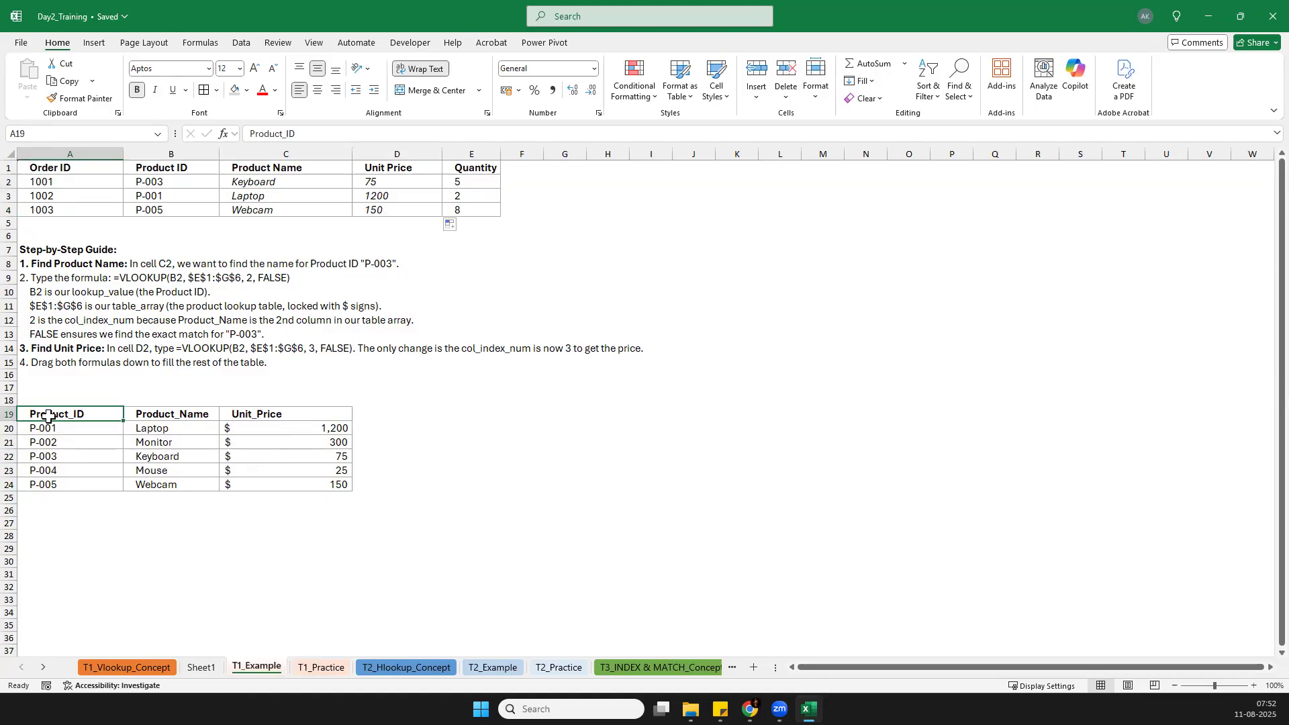
pyautogui.press('Right')
pyautogui.press('Right')
pyautogui.press('Right')
pyautogui.press('Left')
pyautogui.press('Left')
pyautogui.press('Left')
# Step: Replace the Product Name formula in C2 with its plain value by copying the cell and pasting values only
pyautogui.click(250, 190)
pyautogui.hotkey('ctrl', 'c')
pyautogui.rightClick(256, 188)
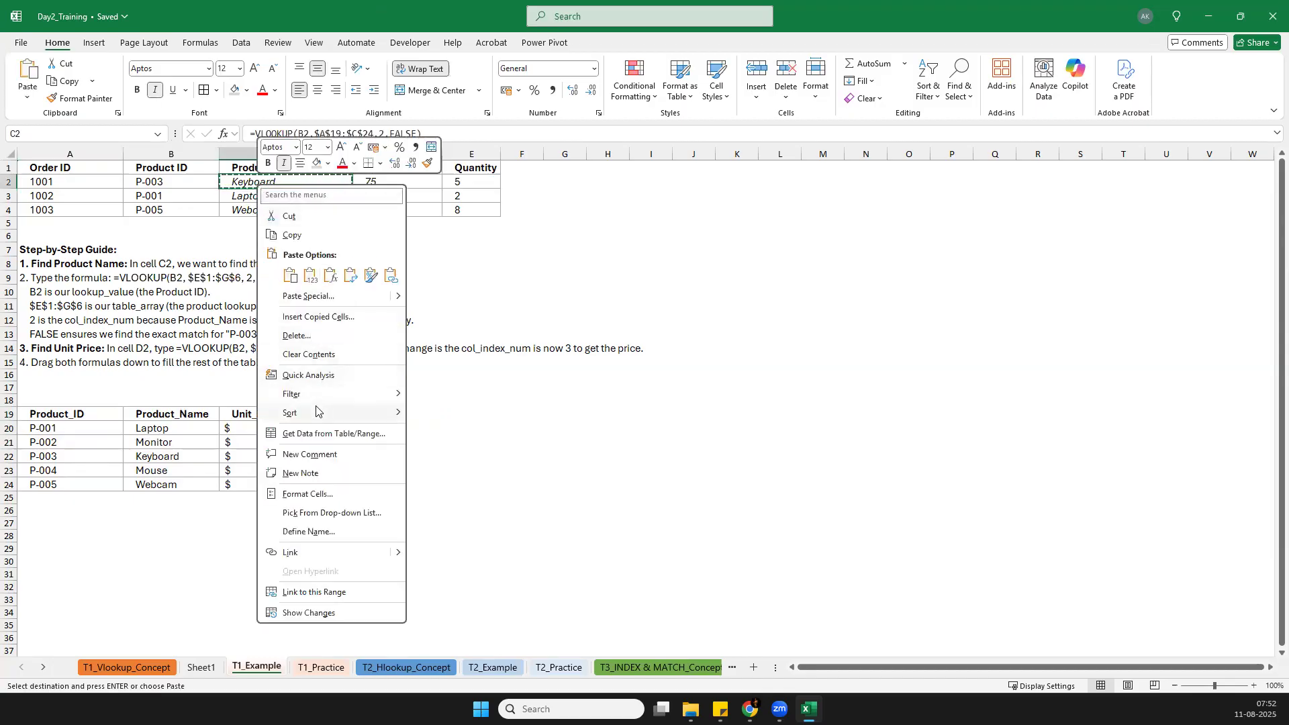
pyautogui.click(310, 276)
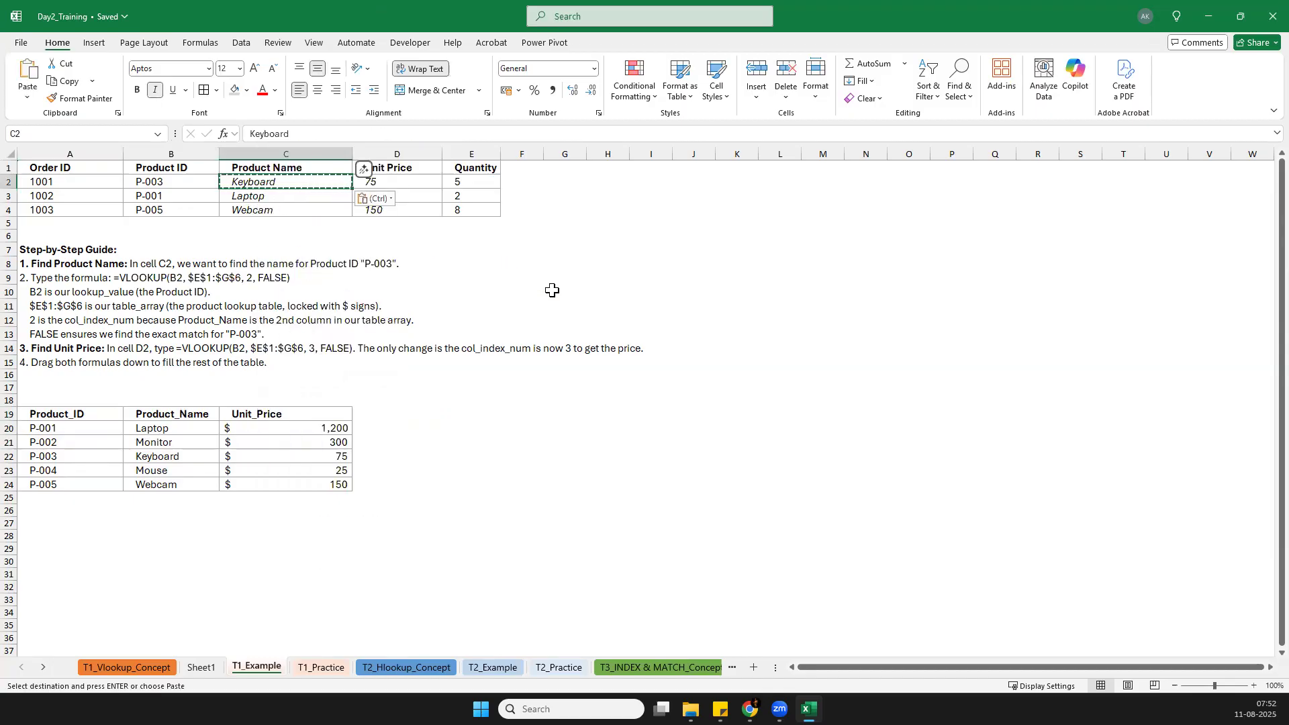
# Step: Clear the Unit Price in D2 and the Product ID in B2 for order 1001
pyautogui.click(388, 190)
pyautogui.press('Delete')
pyautogui.press('Left')
pyautogui.press('Left')
pyautogui.press('Delete')
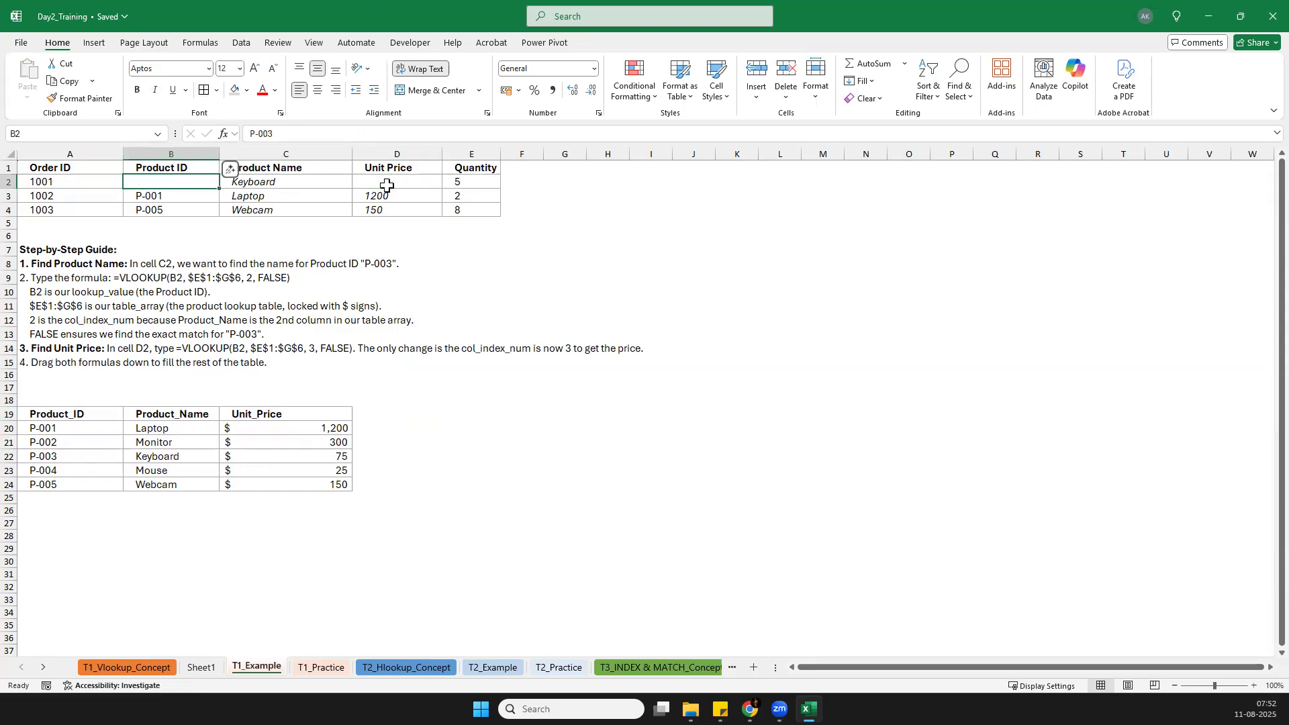
pyautogui.press('Right')
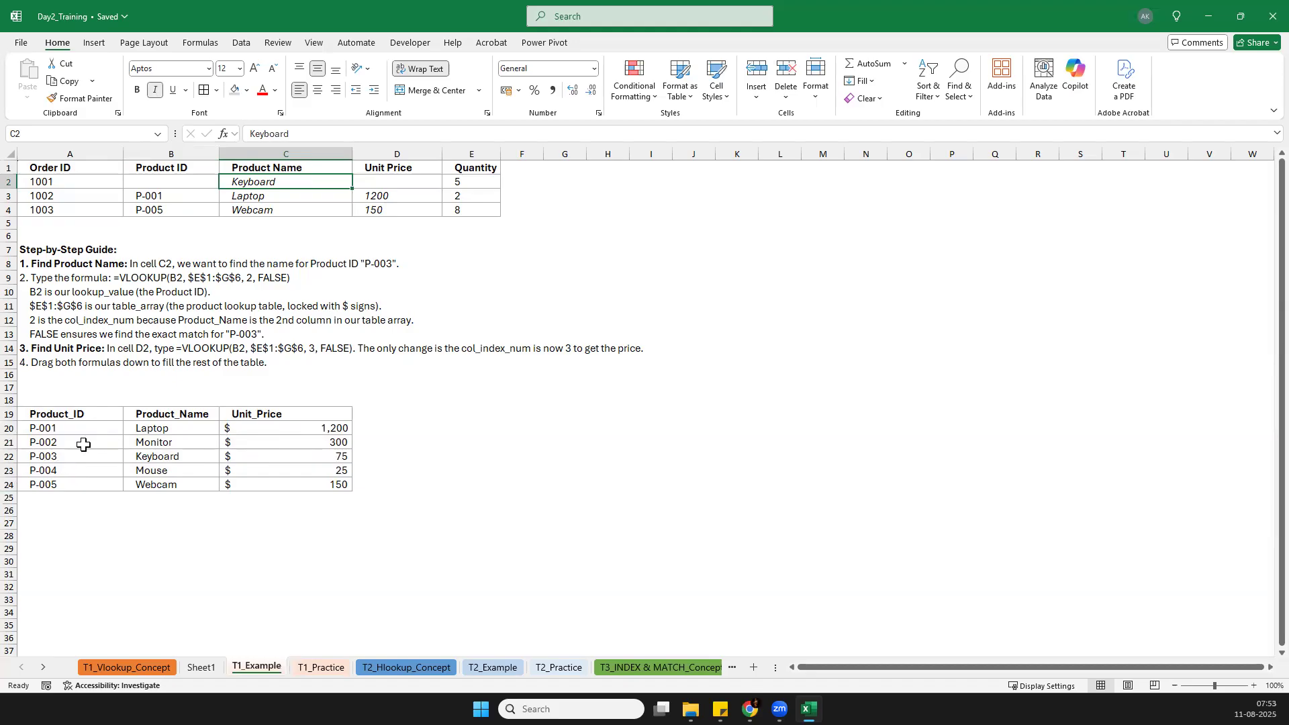
pyautogui.click(160, 185)
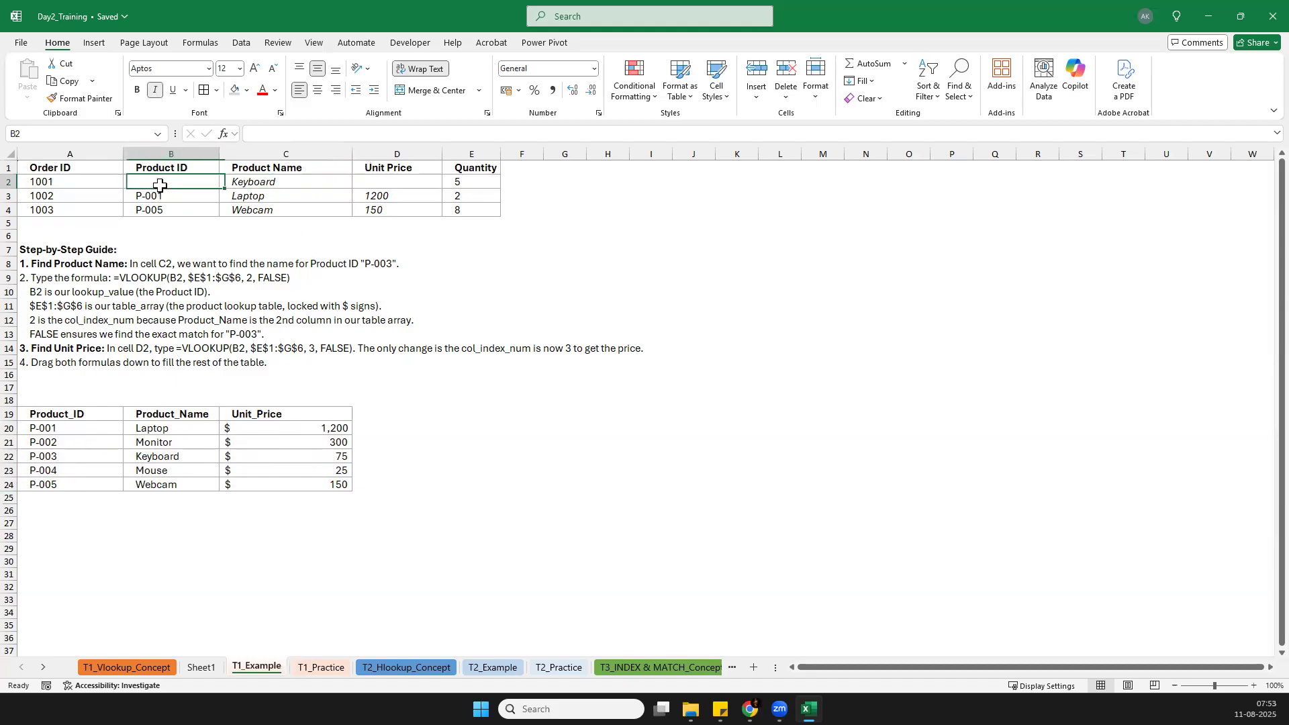
pyautogui.write('=')
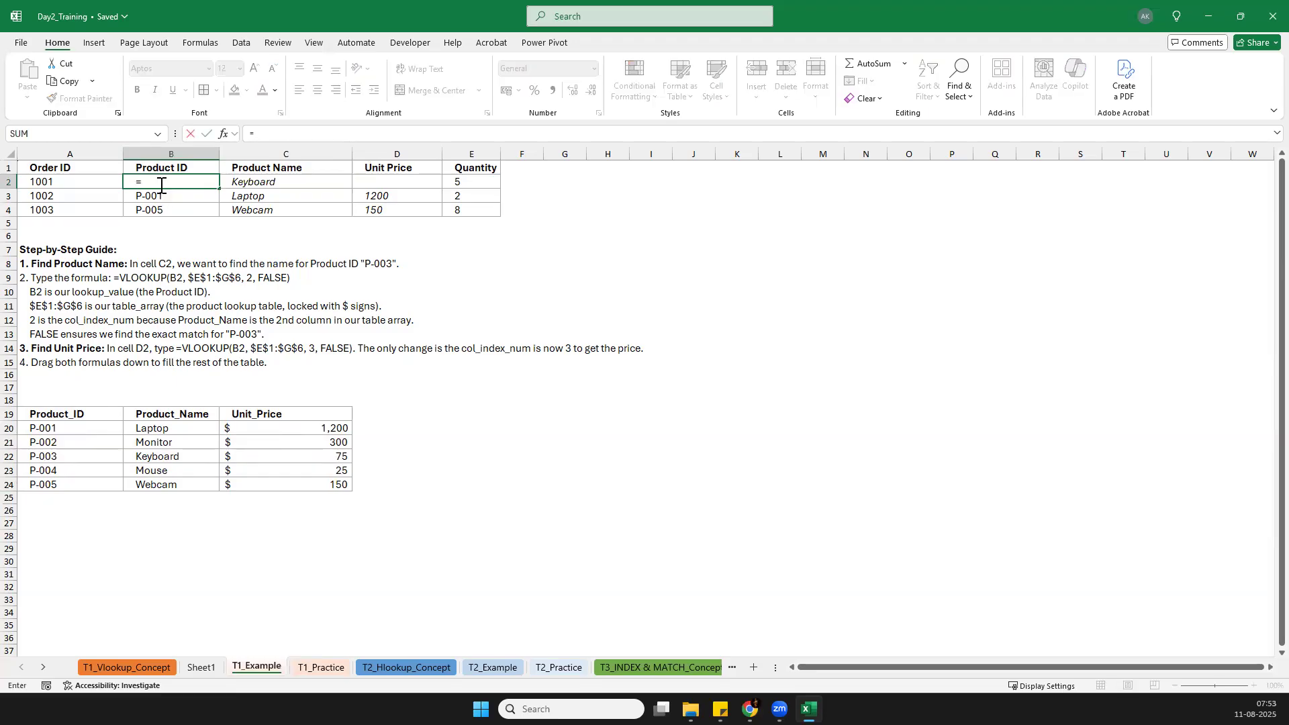
pyautogui.press('Escape')
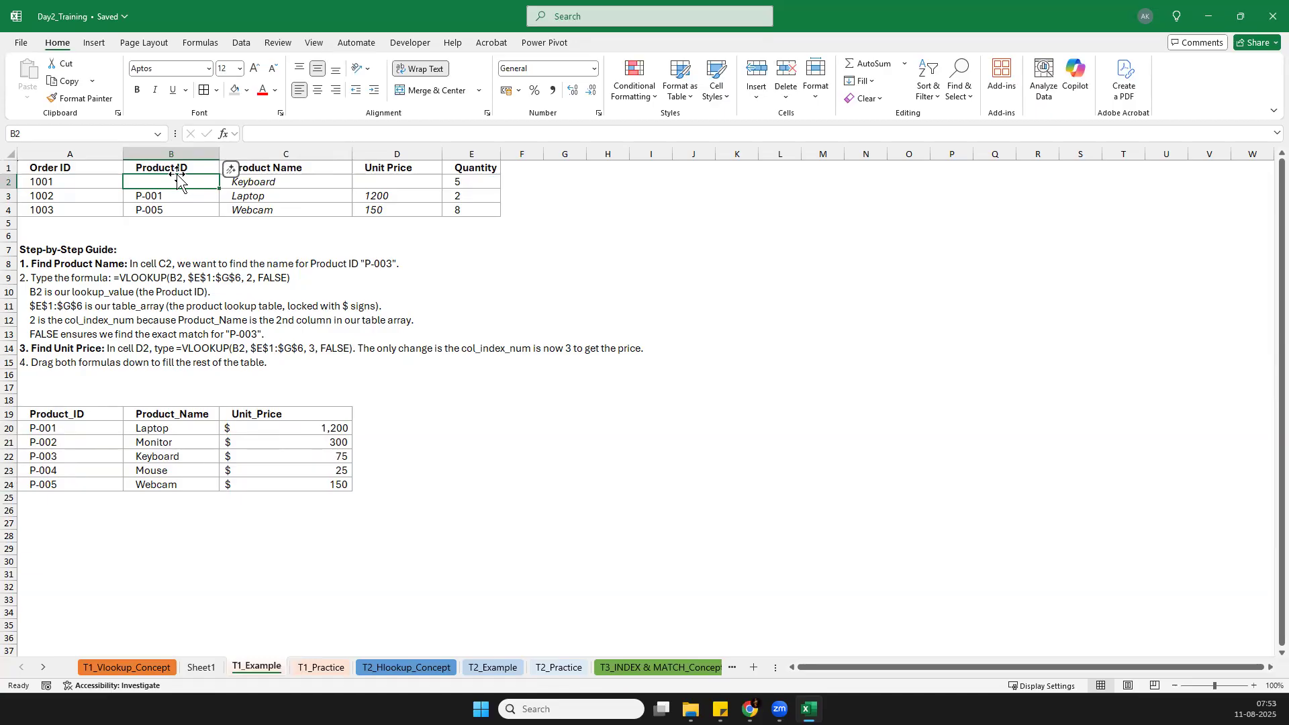
# Step: Open the T1_Practice sheet with the Employee ID lookup exercise
pyautogui.click(402, 185)
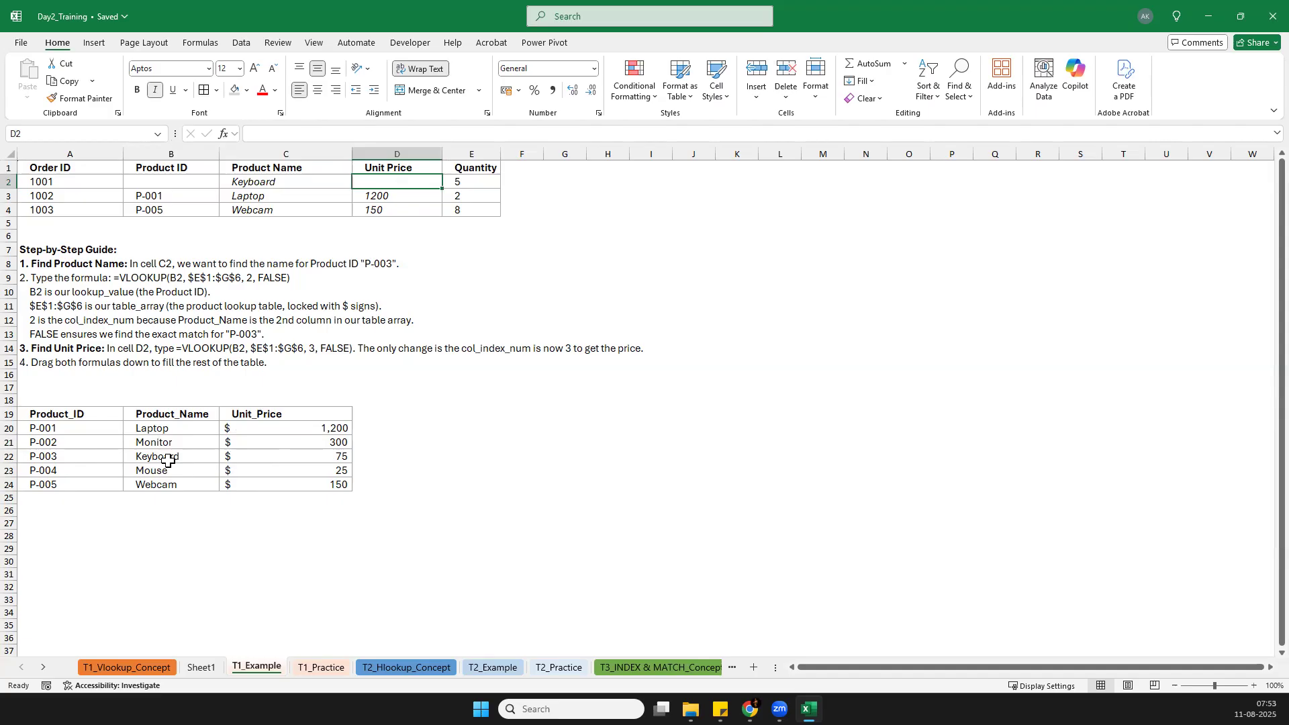
pyautogui.click(317, 669)
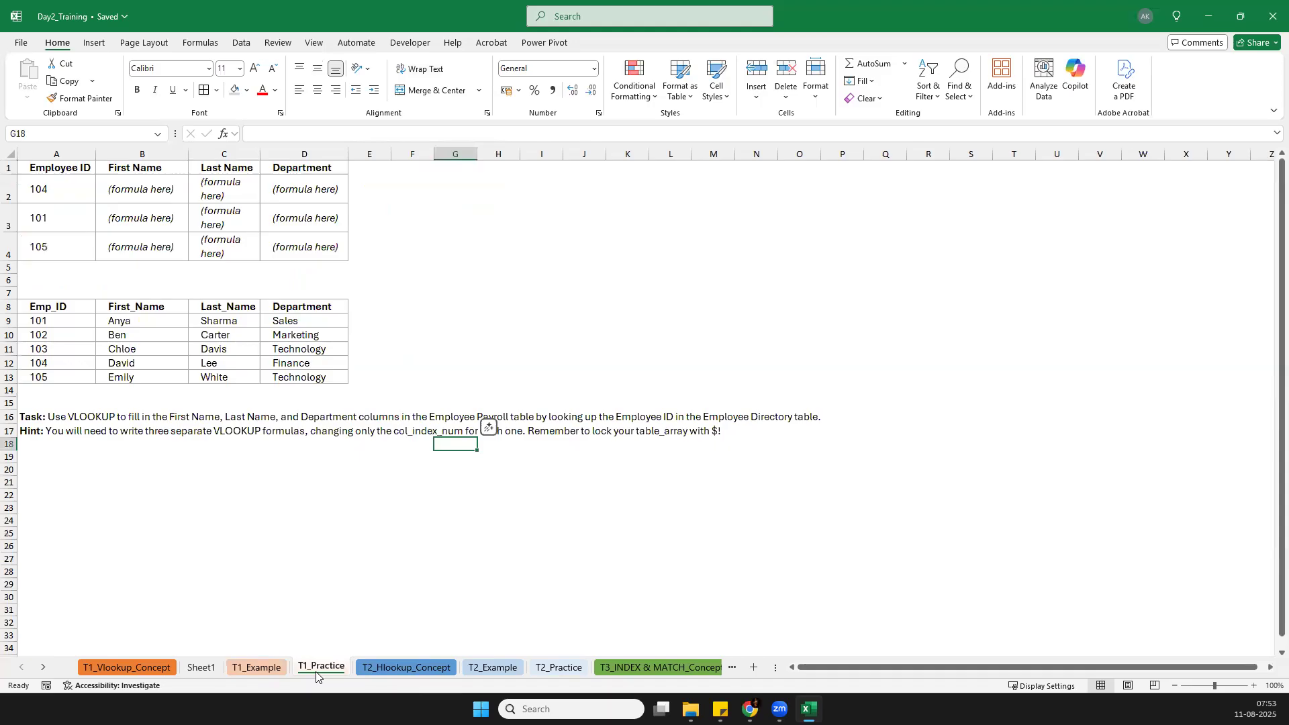
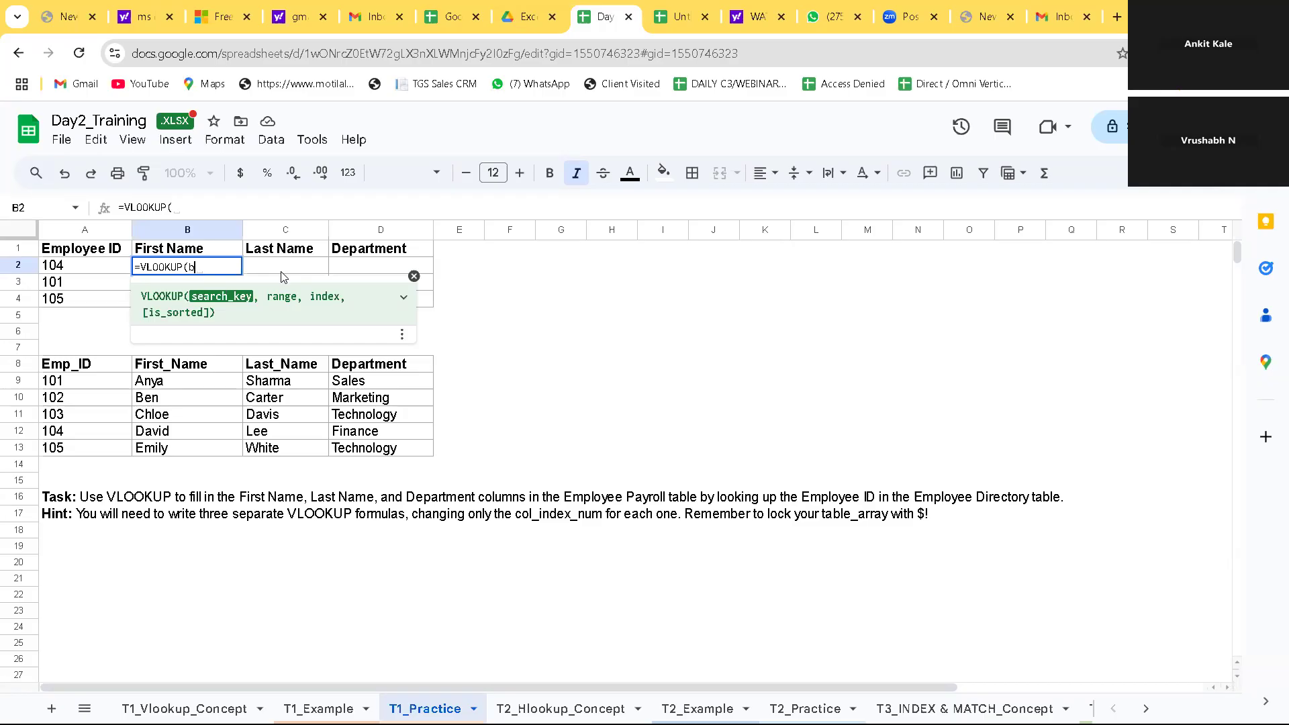
# Step: Set the search key of the VLOOKUP in the first First Name cell, B2, to the Employee ID in A2
pyautogui.write('b')
pyautogui.press('BackSpace')
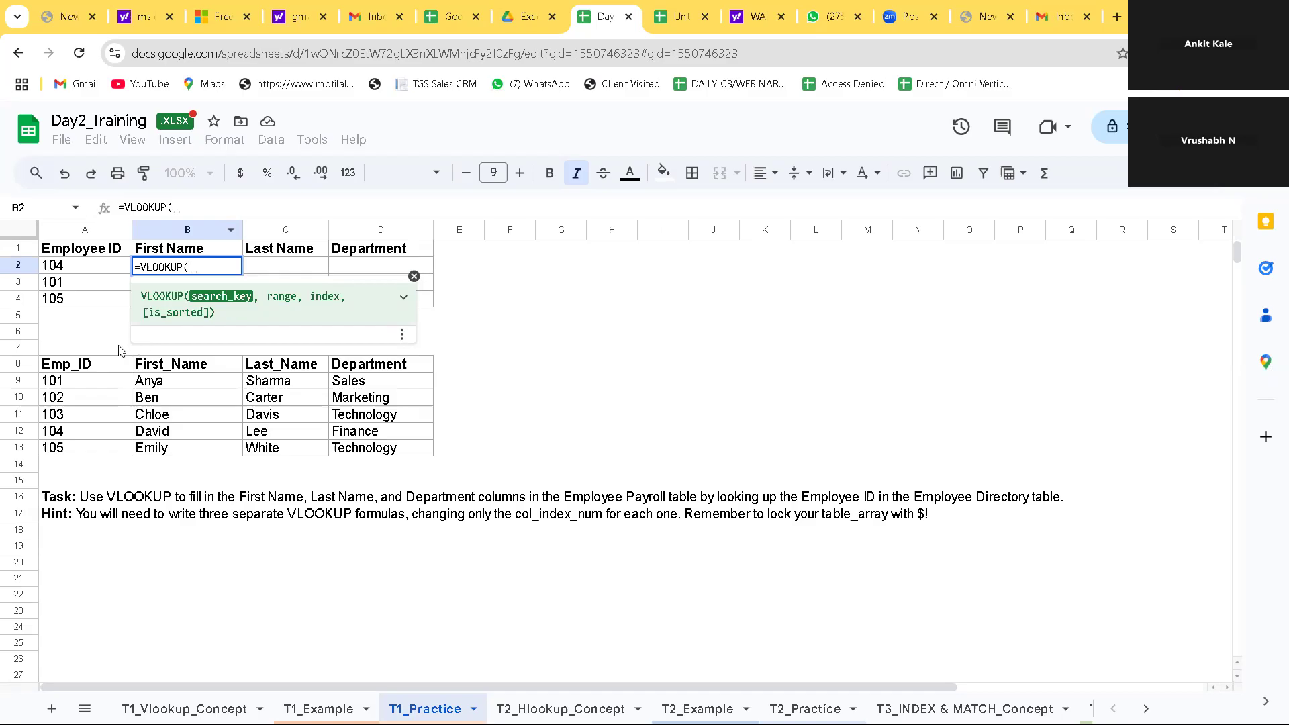
pyautogui.click(90, 368)
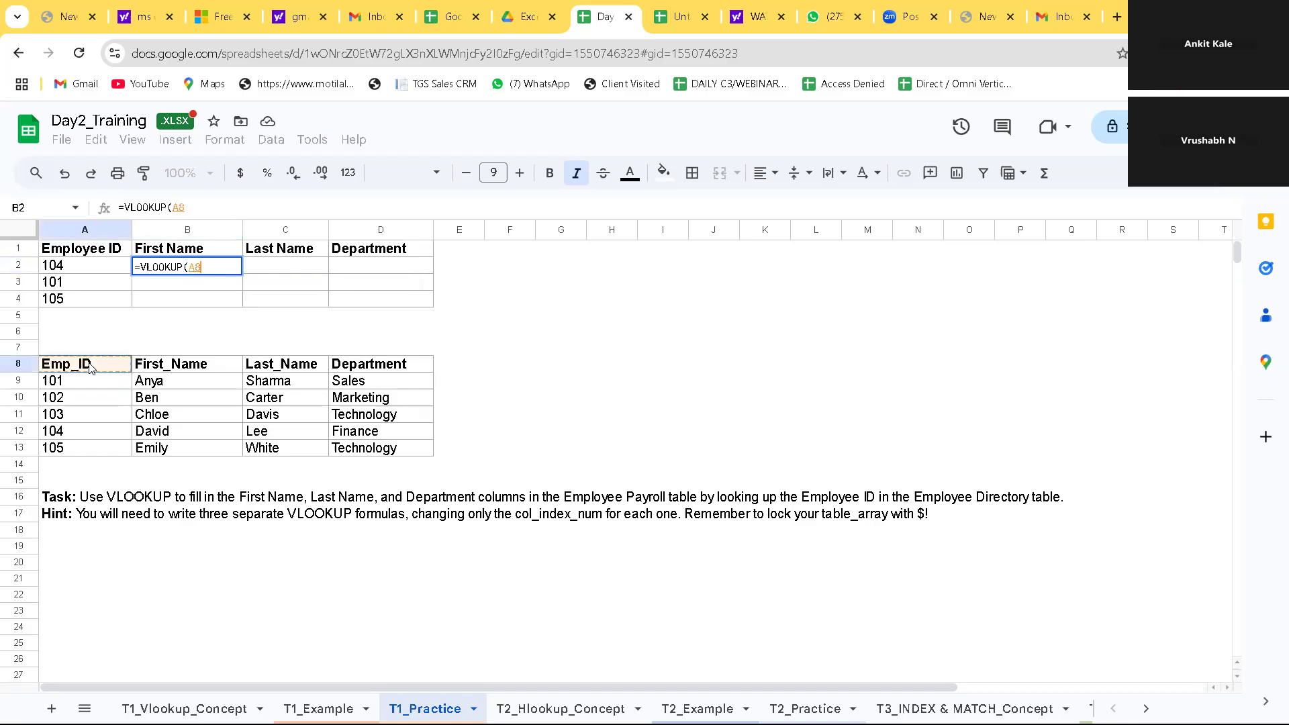
pyautogui.click(210, 336)
pyautogui.moveTo(103, 369); pyautogui.dragTo(105, 307)
pyautogui.click(218, 334)
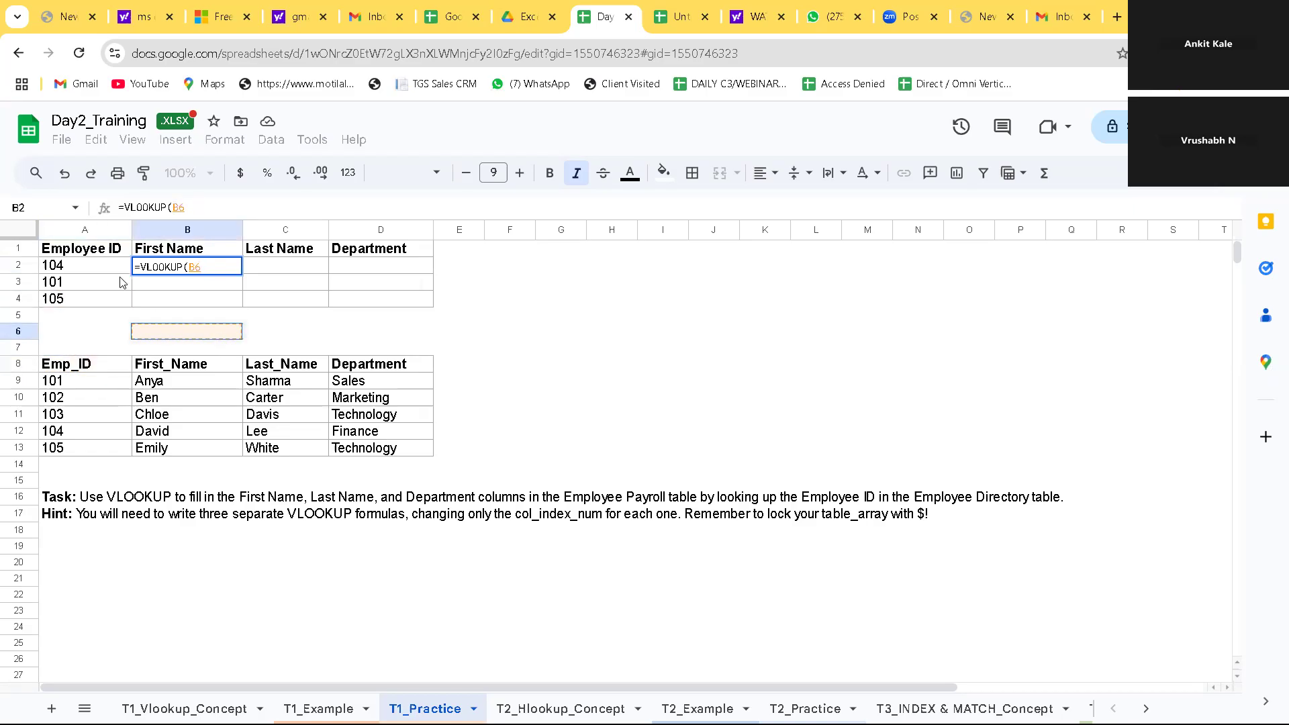
pyautogui.click(60, 258)
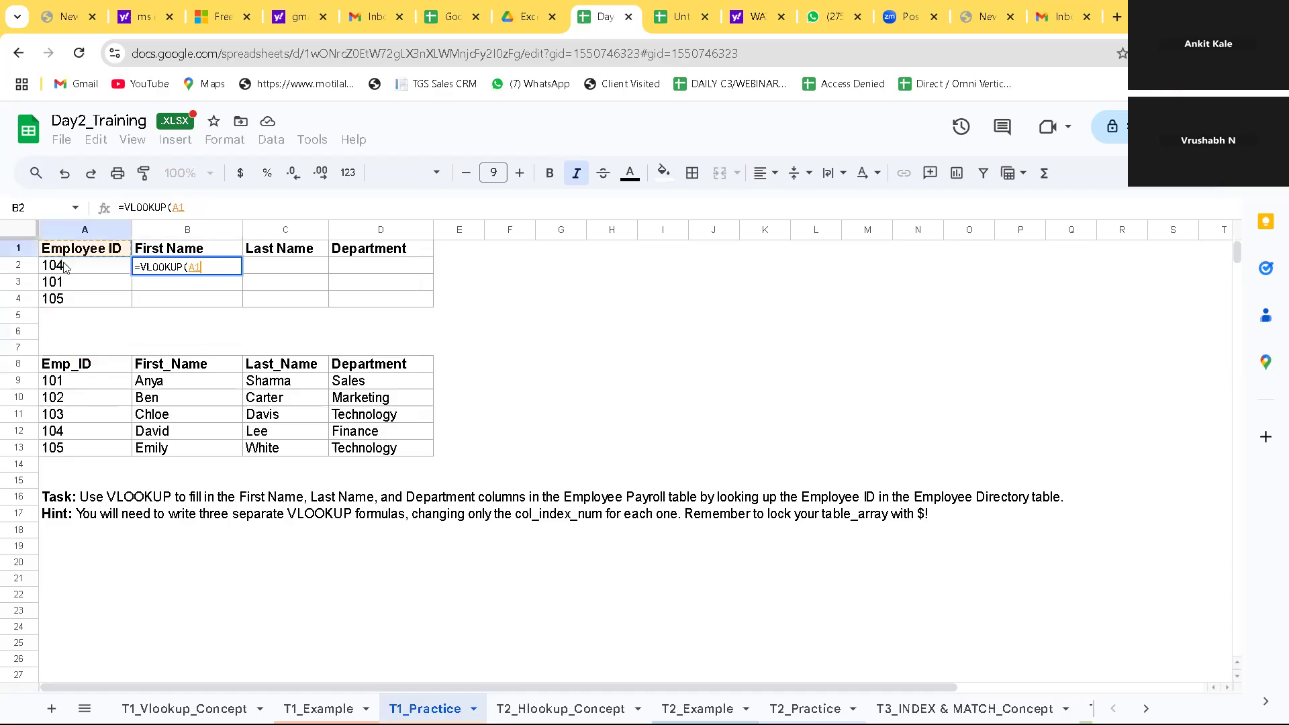
pyautogui.click(66, 267)
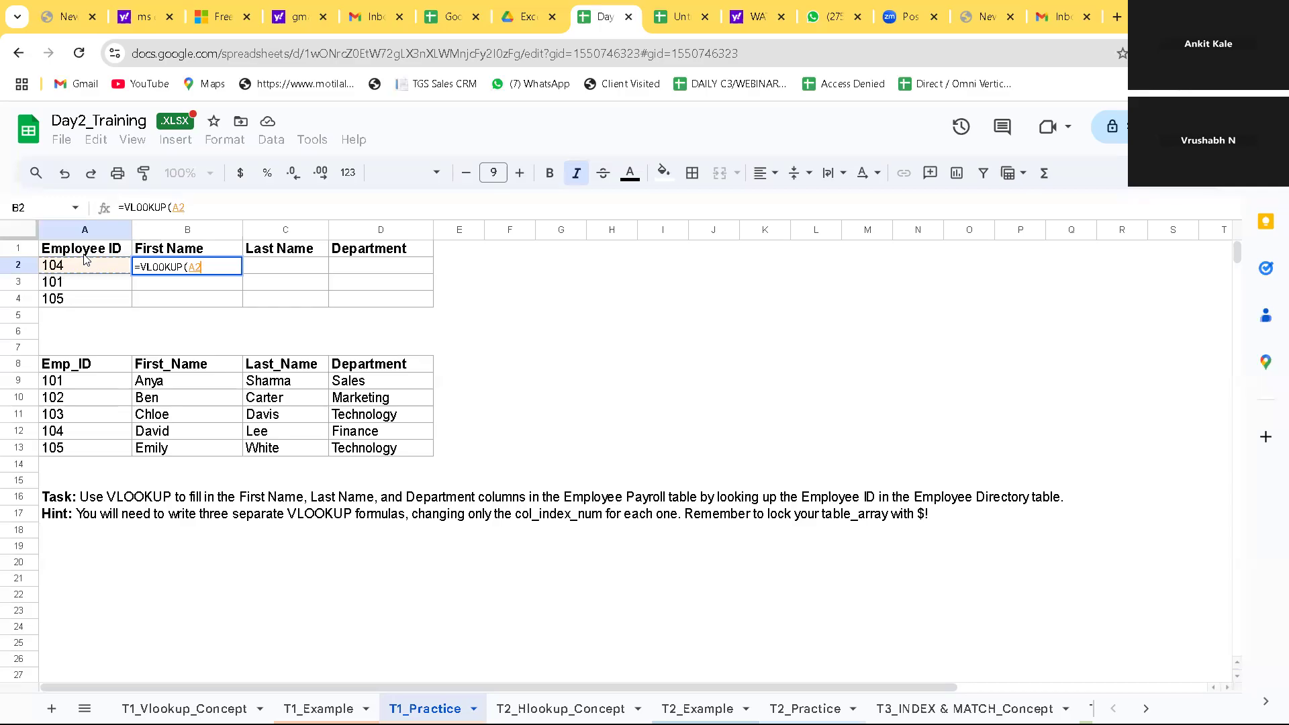
pyautogui.write(',')
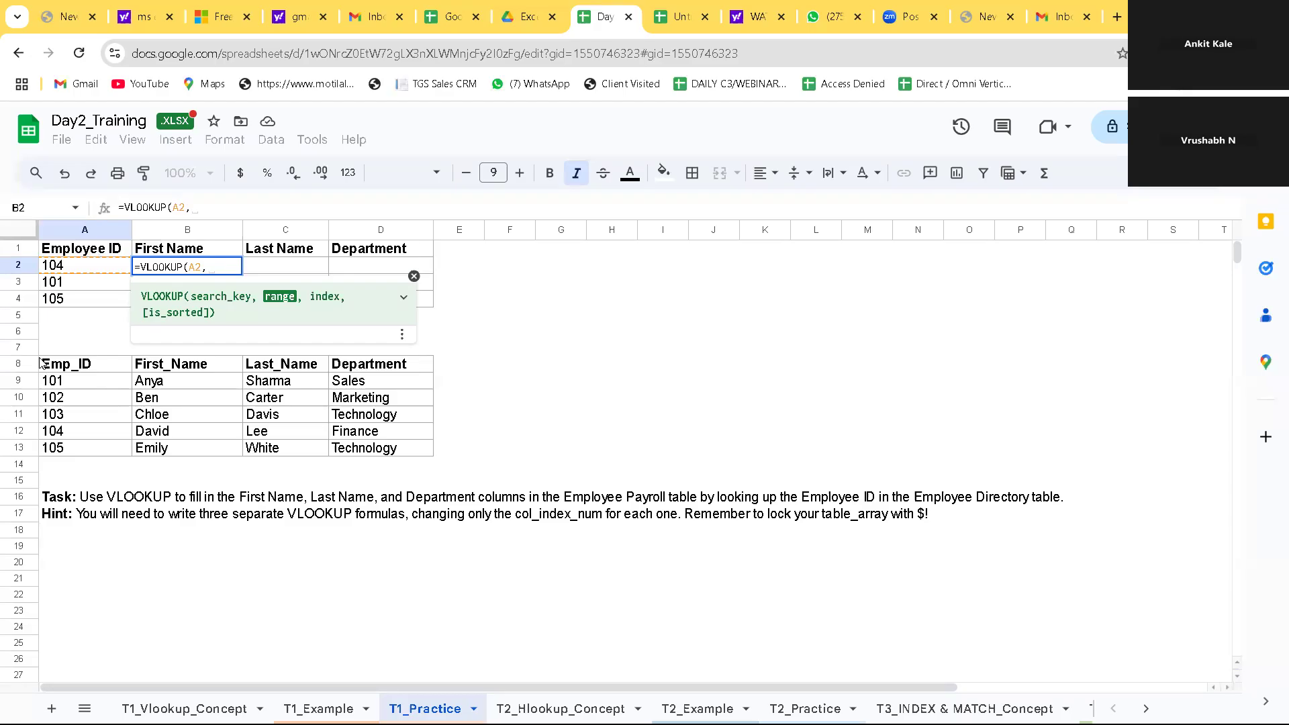
# Step: Set the B2 formula's range to the whole employee directory table, locked as $A$8:$D$13
pyautogui.moveTo(41, 363); pyautogui.dragTo(479, 448)
pyautogui.click(604, 433)
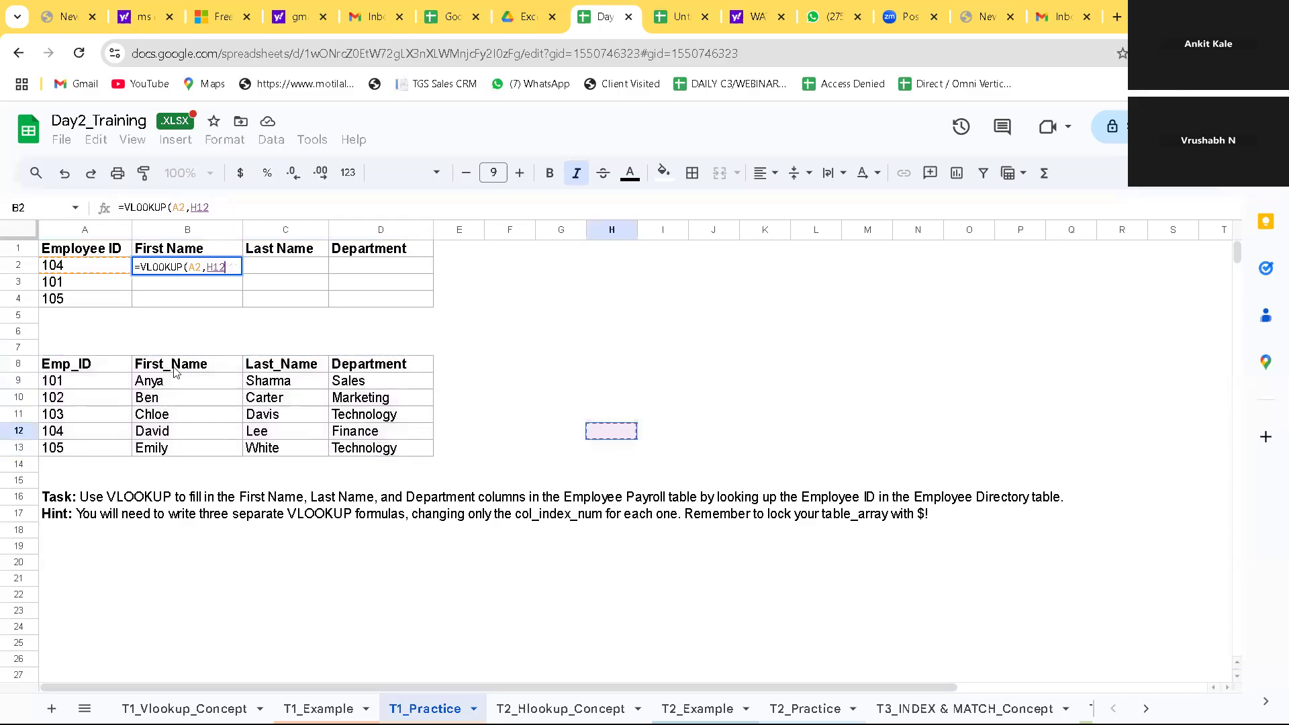
pyautogui.click(54, 363)
pyautogui.moveTo(155, 378); pyautogui.dragTo(424, 448)
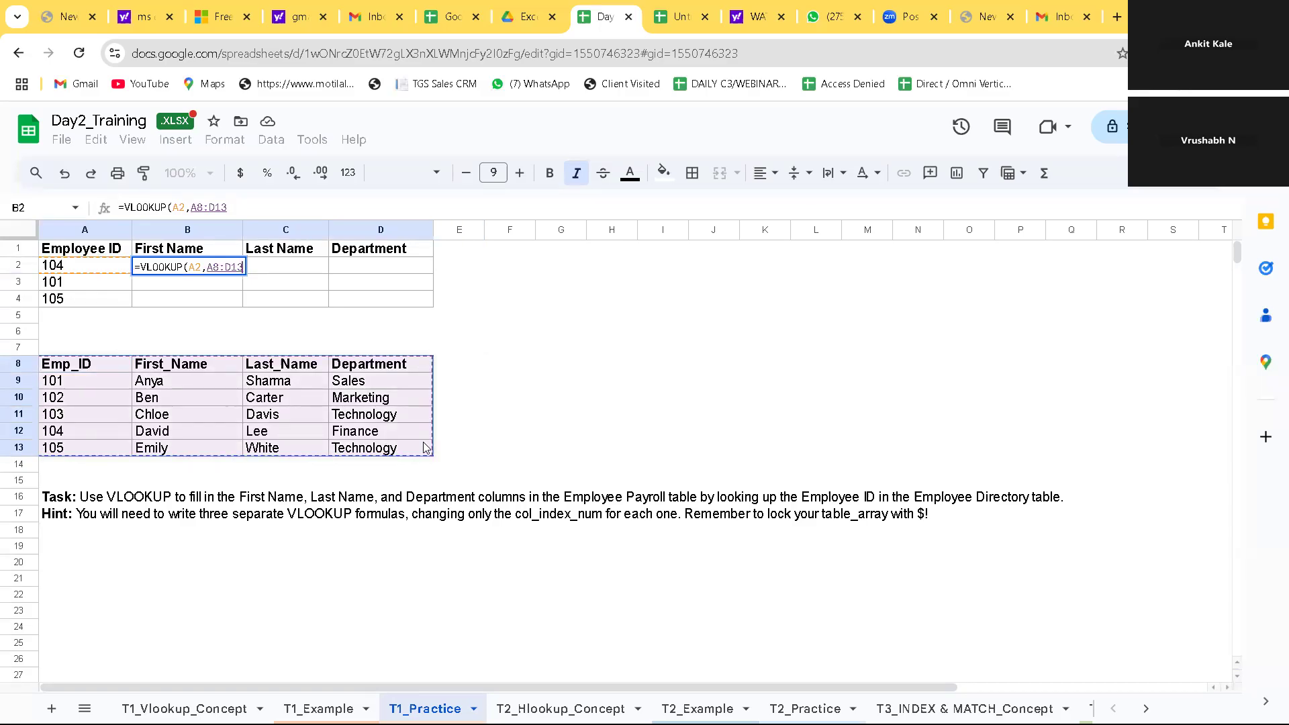
pyautogui.press('F4')
pyautogui.press('F4')
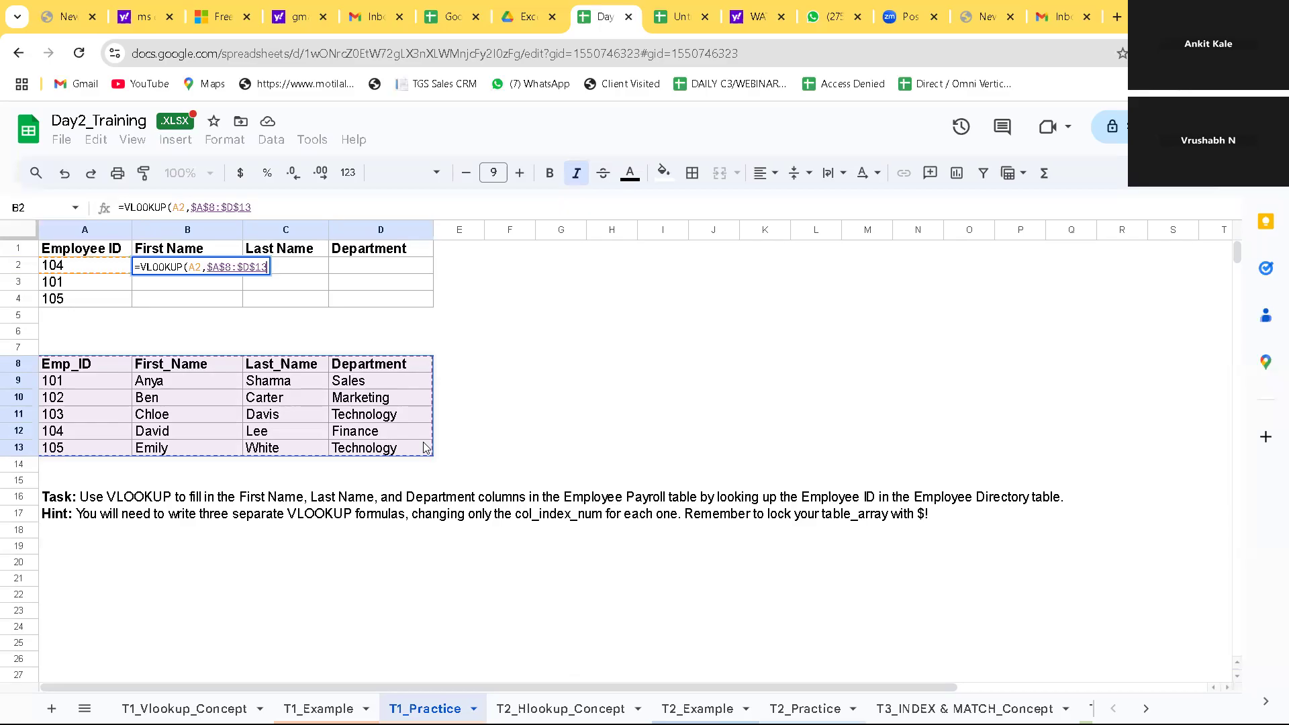
pyautogui.write(',')
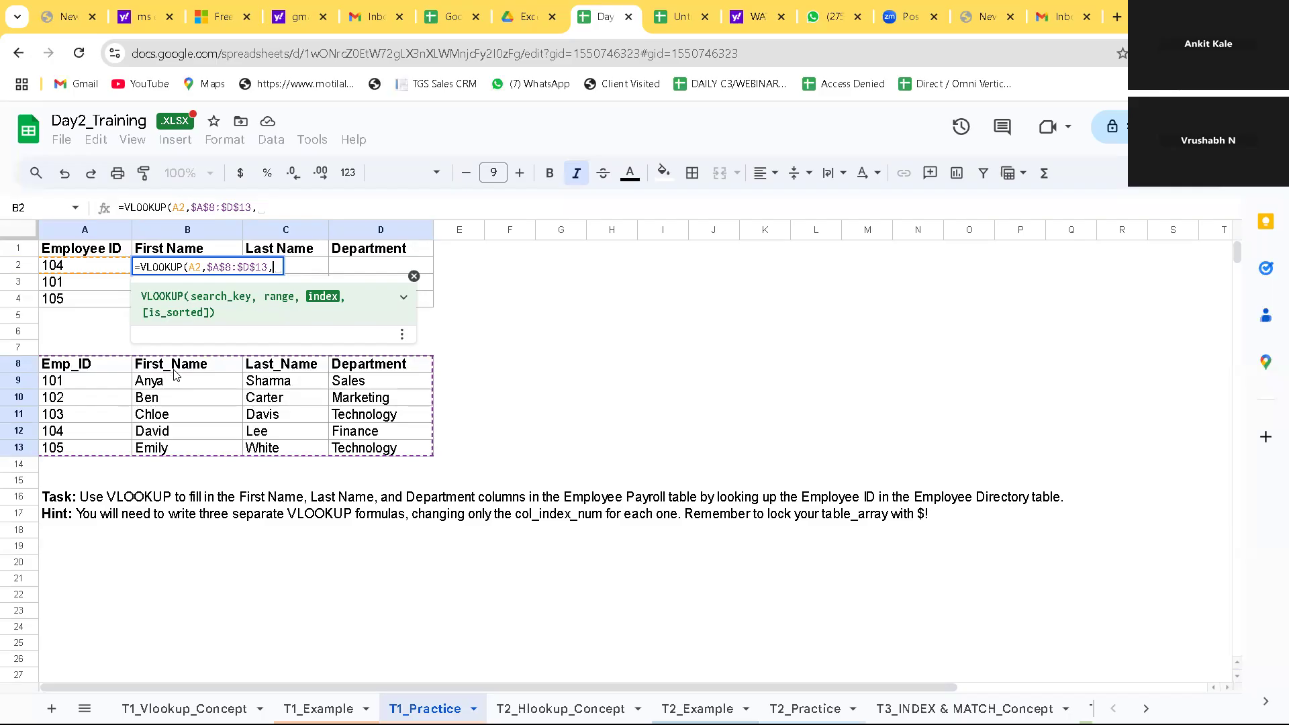
# Step: Complete the B2 formula with column index 2 and FALSE for an exact match, and autofill it to B3:B4
pyautogui.write('2')
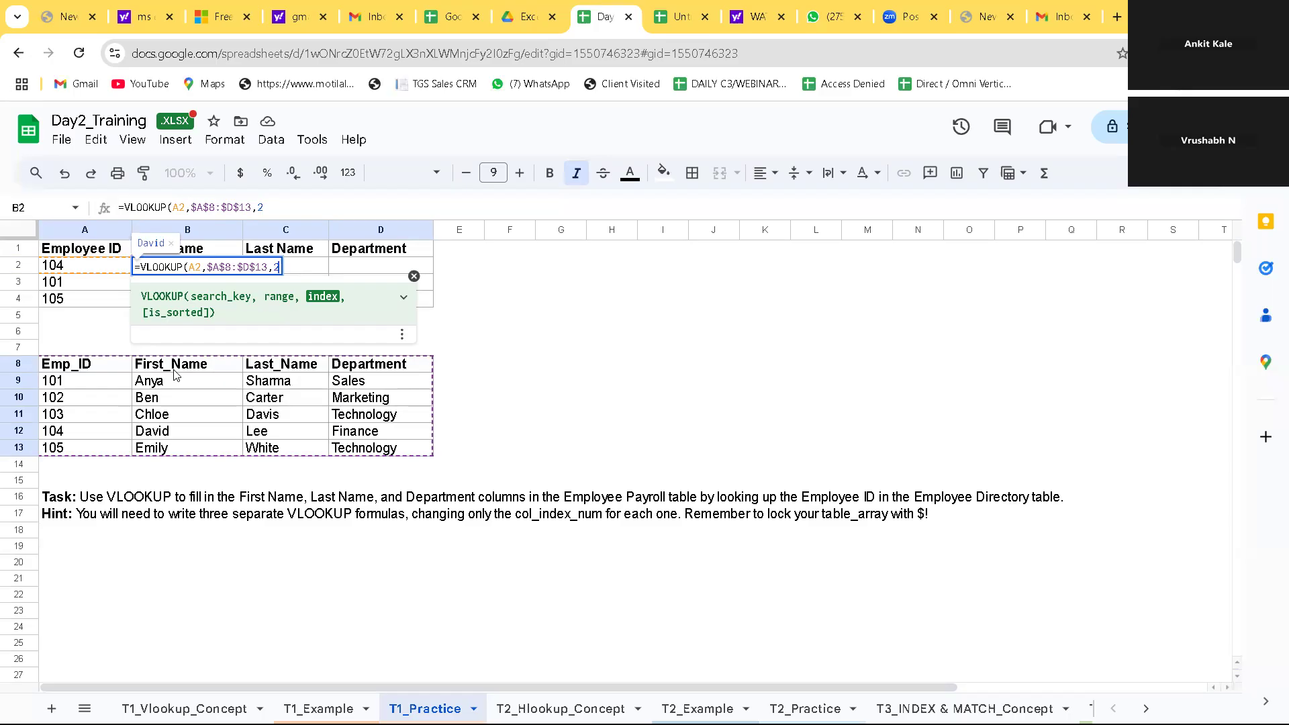
pyautogui.write(',')
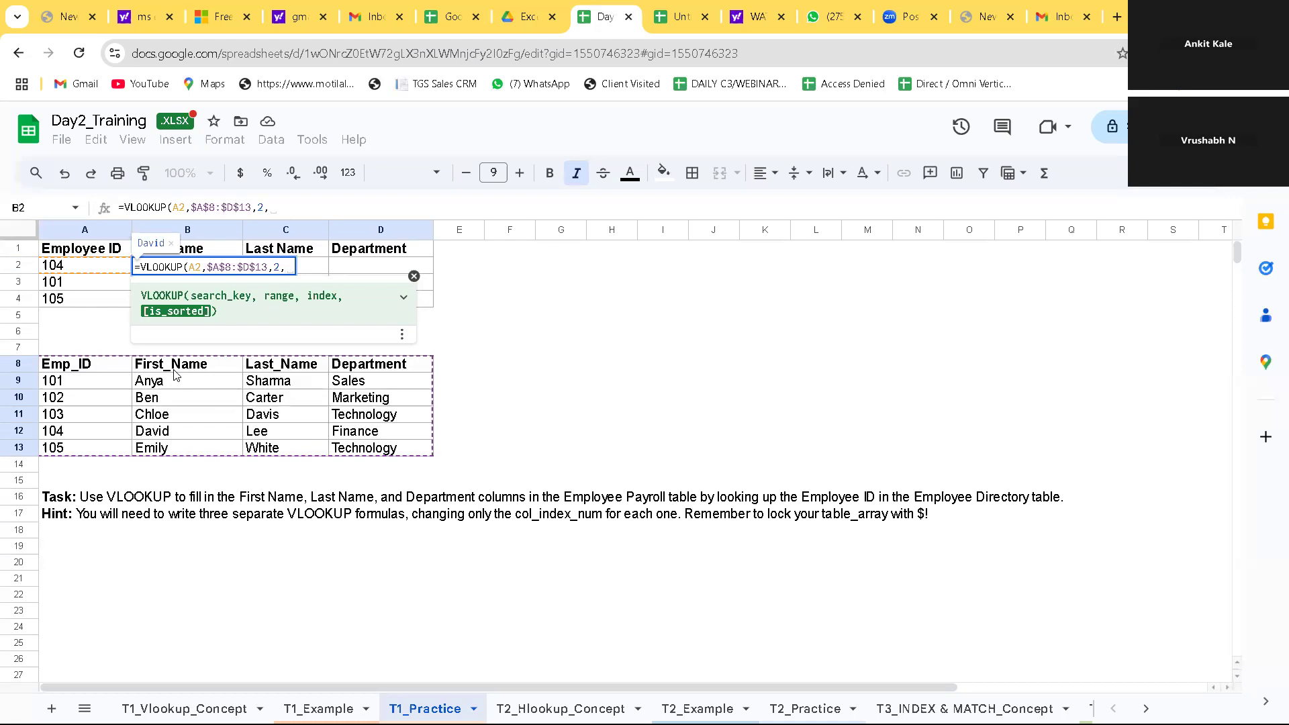
pyautogui.write('f')
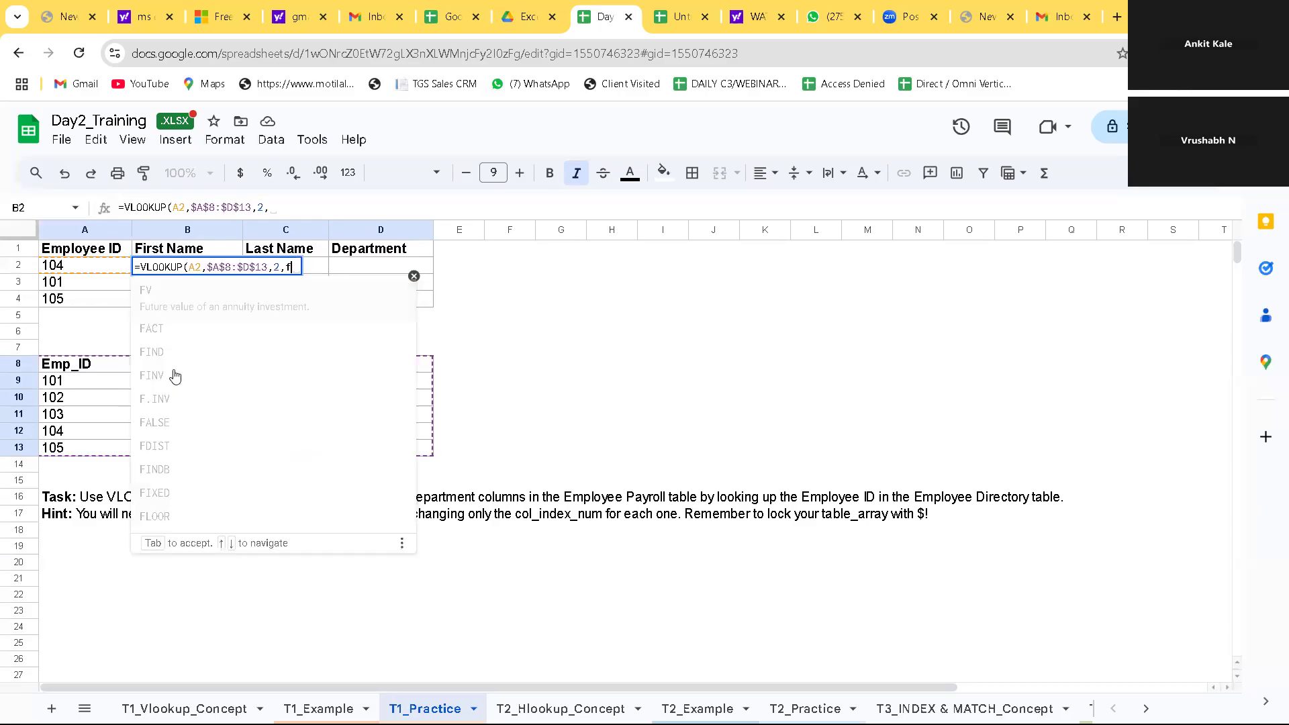
pyautogui.press('BackSpace')
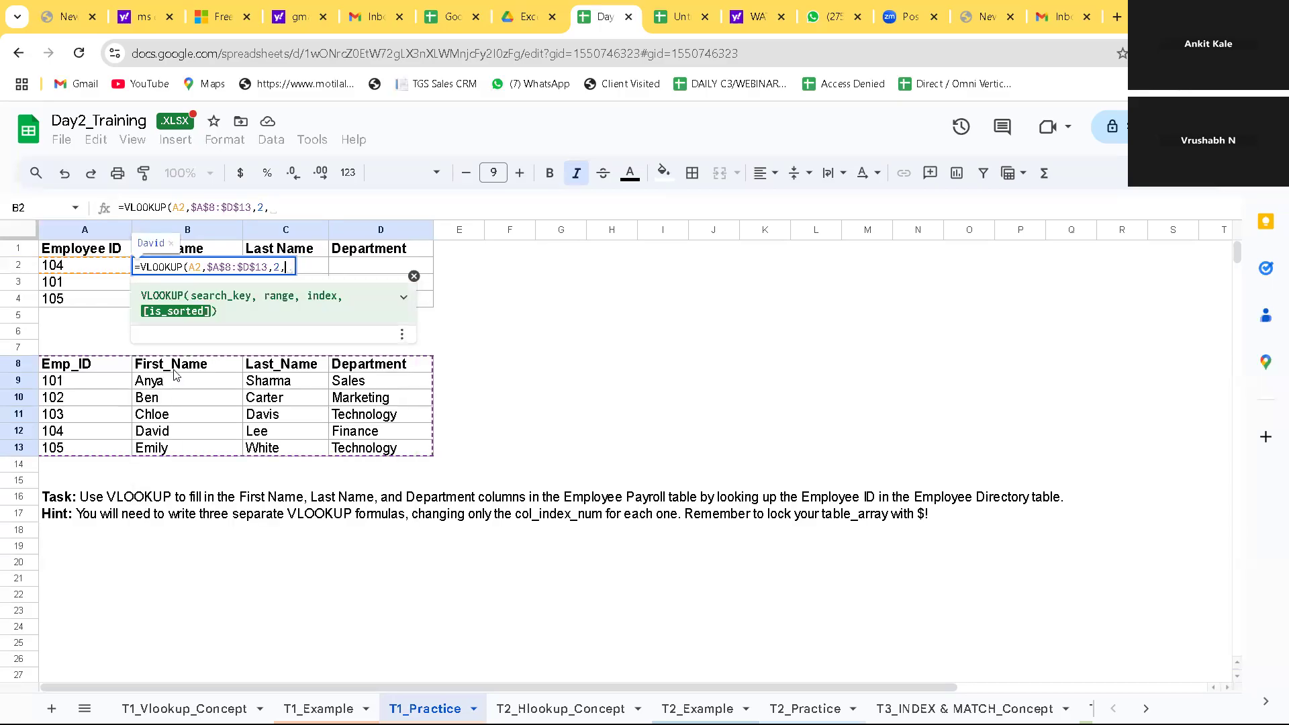
pyautogui.write('fal')
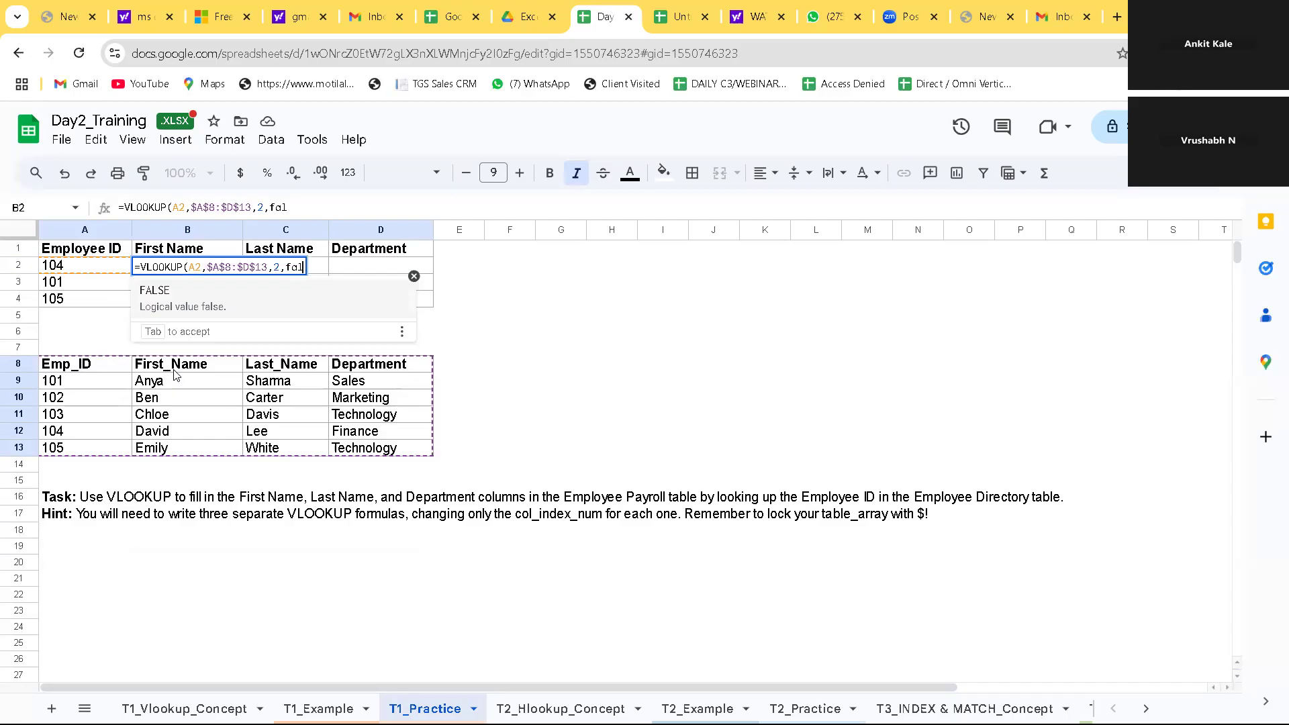
pyautogui.write('ce')
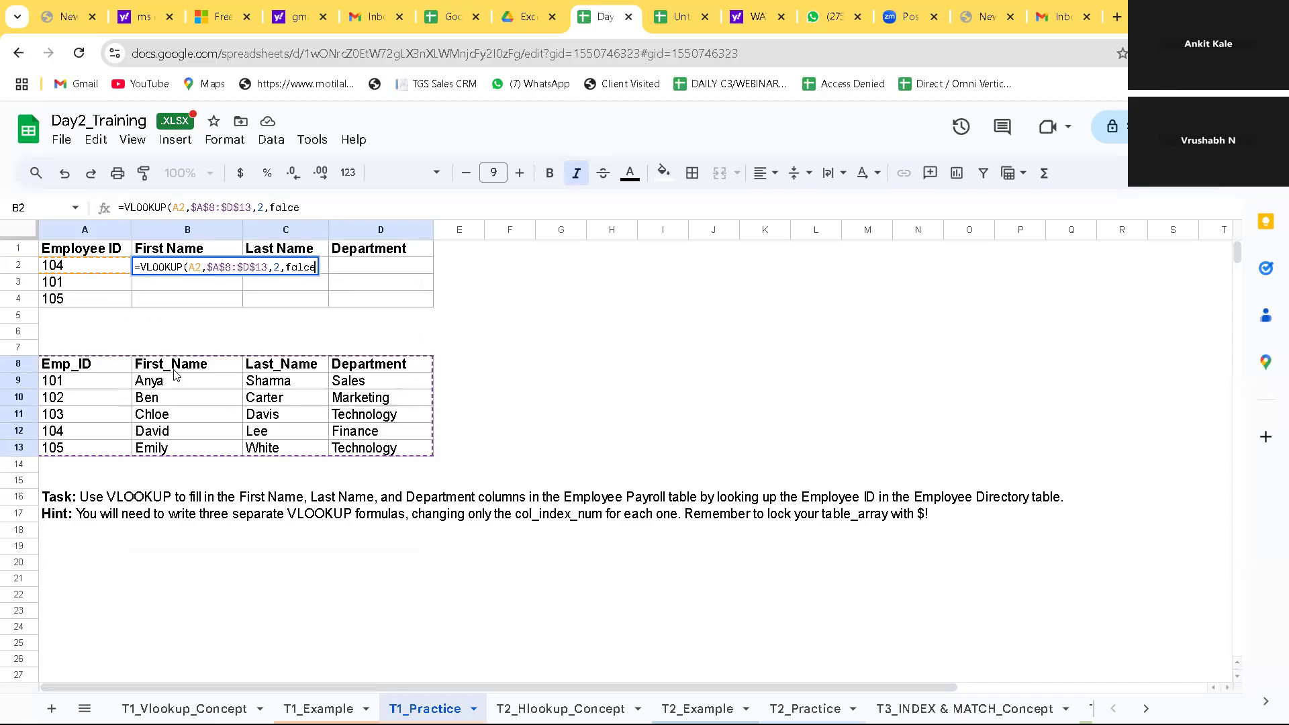
pyautogui.press('BackSpace')
pyautogui.press('BackSpace')
pyautogui.write('se')
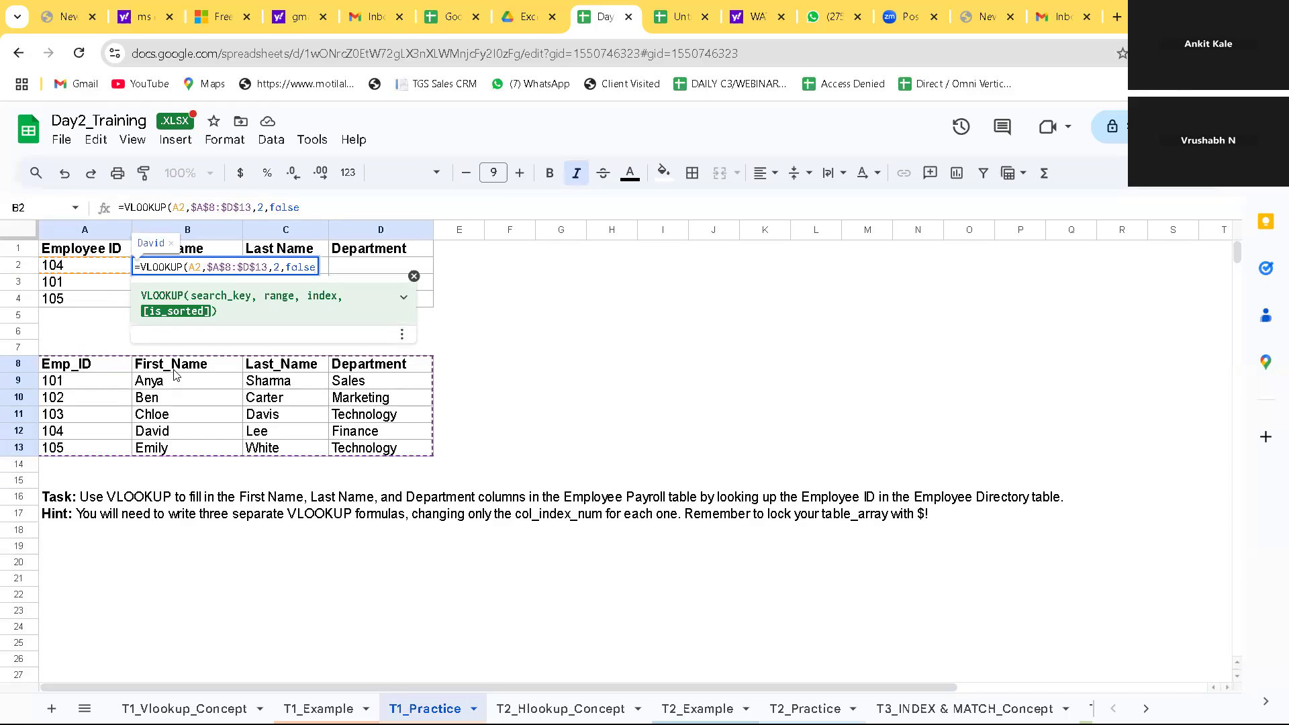
pyautogui.write(')')
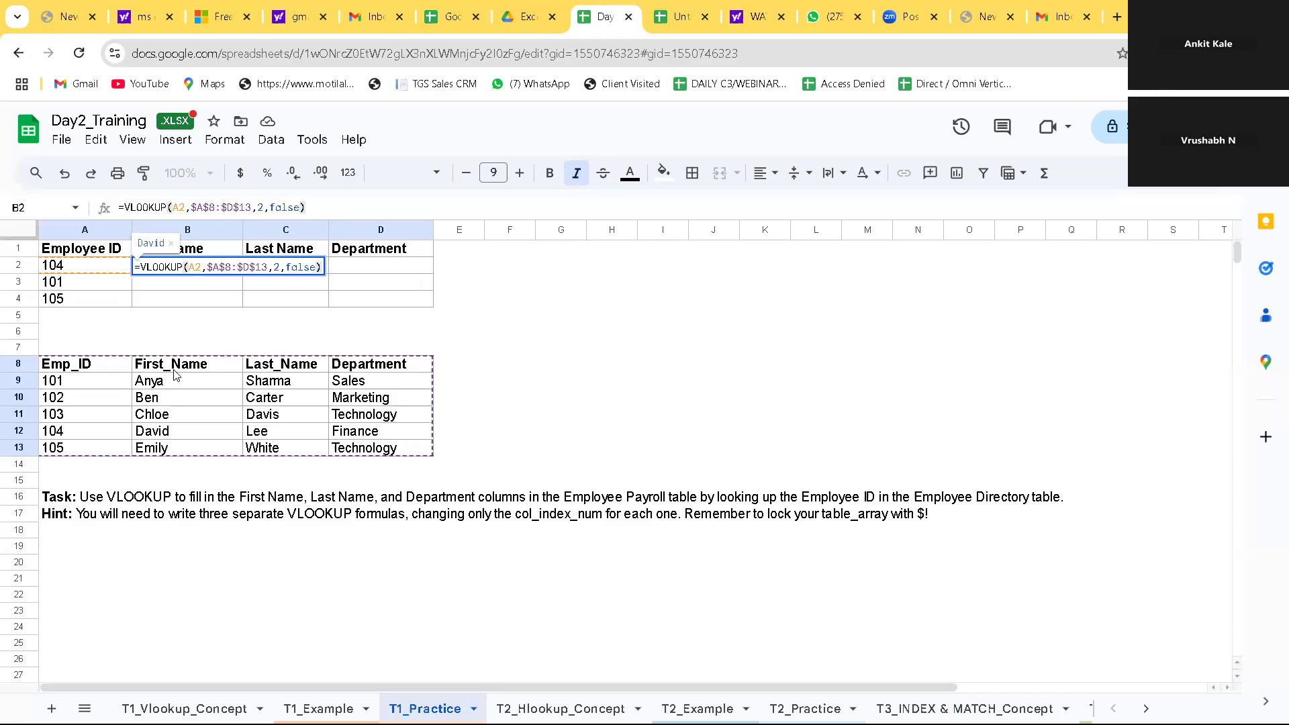
pyautogui.press('Return')
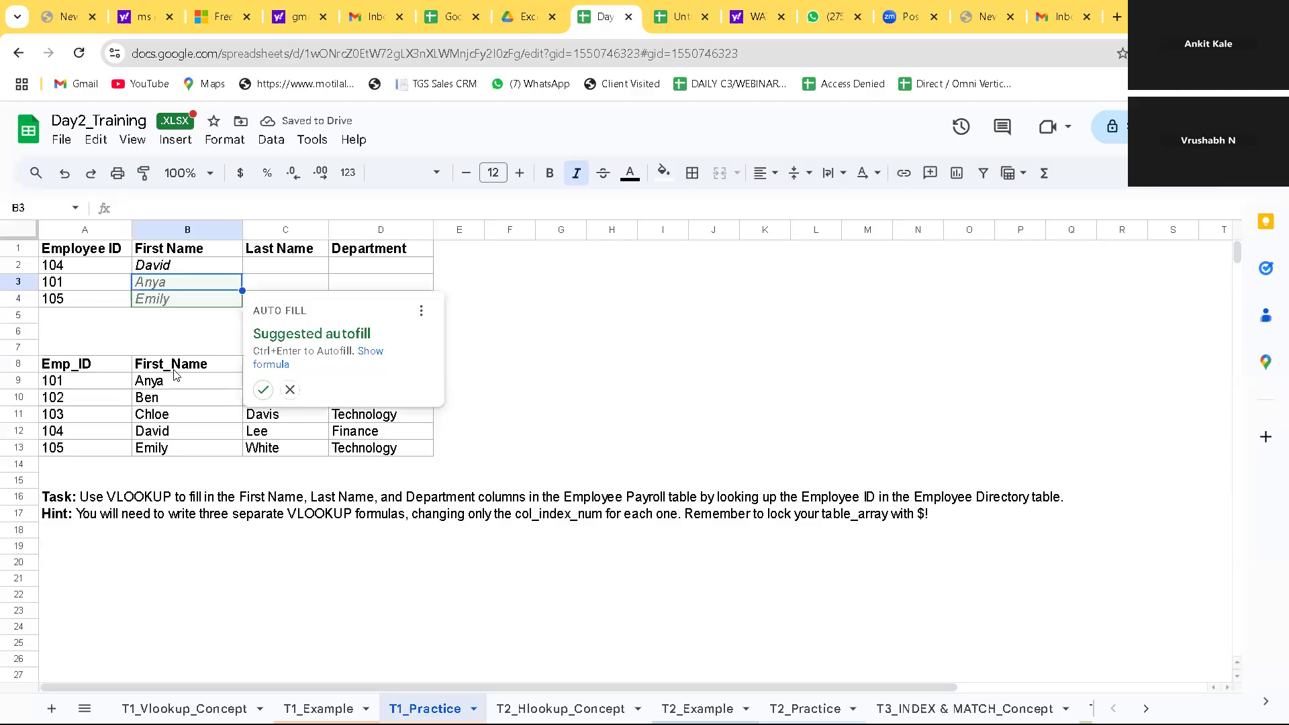
pyautogui.click(263, 391)
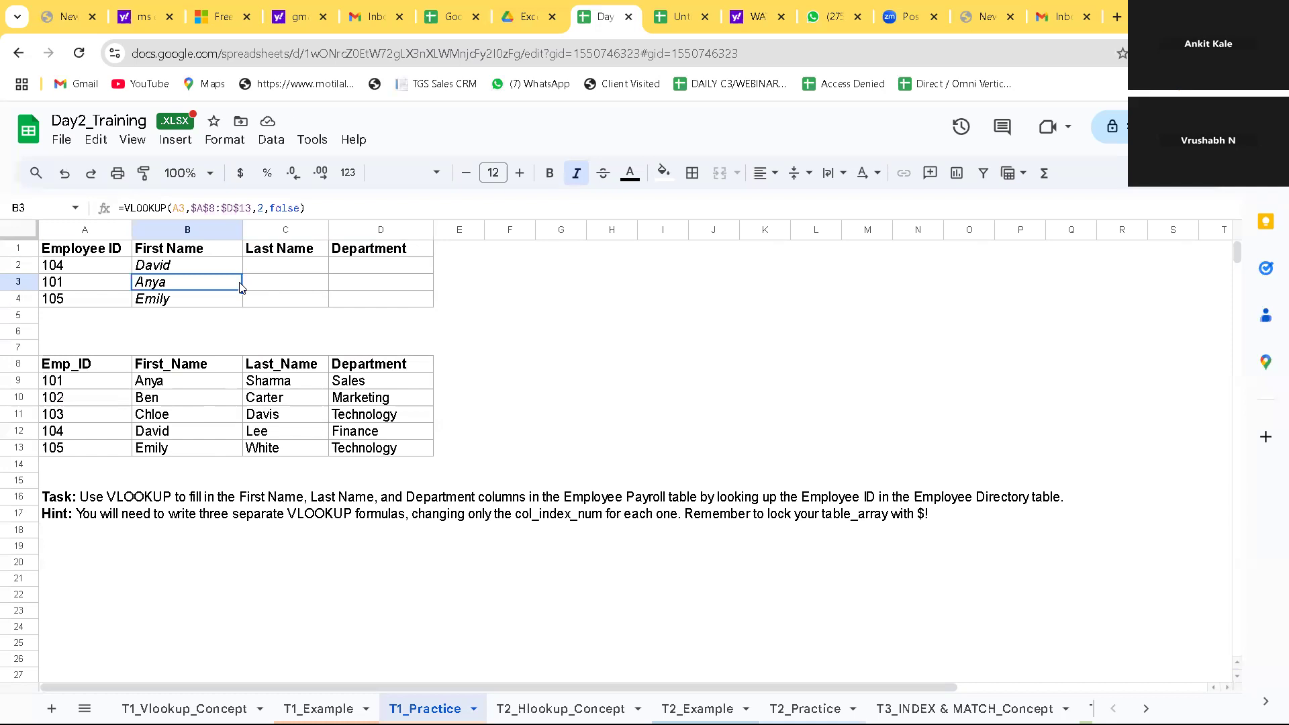
# Step: Start a VLOOKUP in the first Last Name cell, C2, with the Employee ID in A2 as search key
pyautogui.click(277, 270)
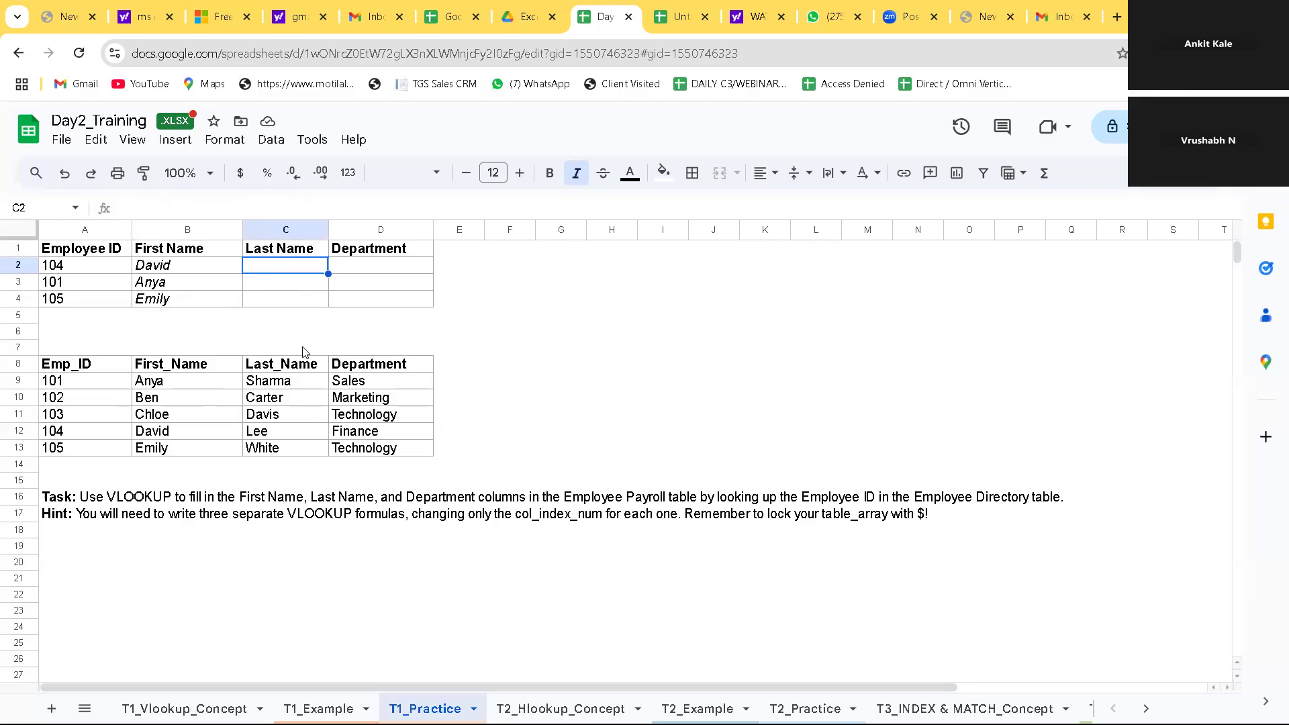
pyautogui.write('=v')
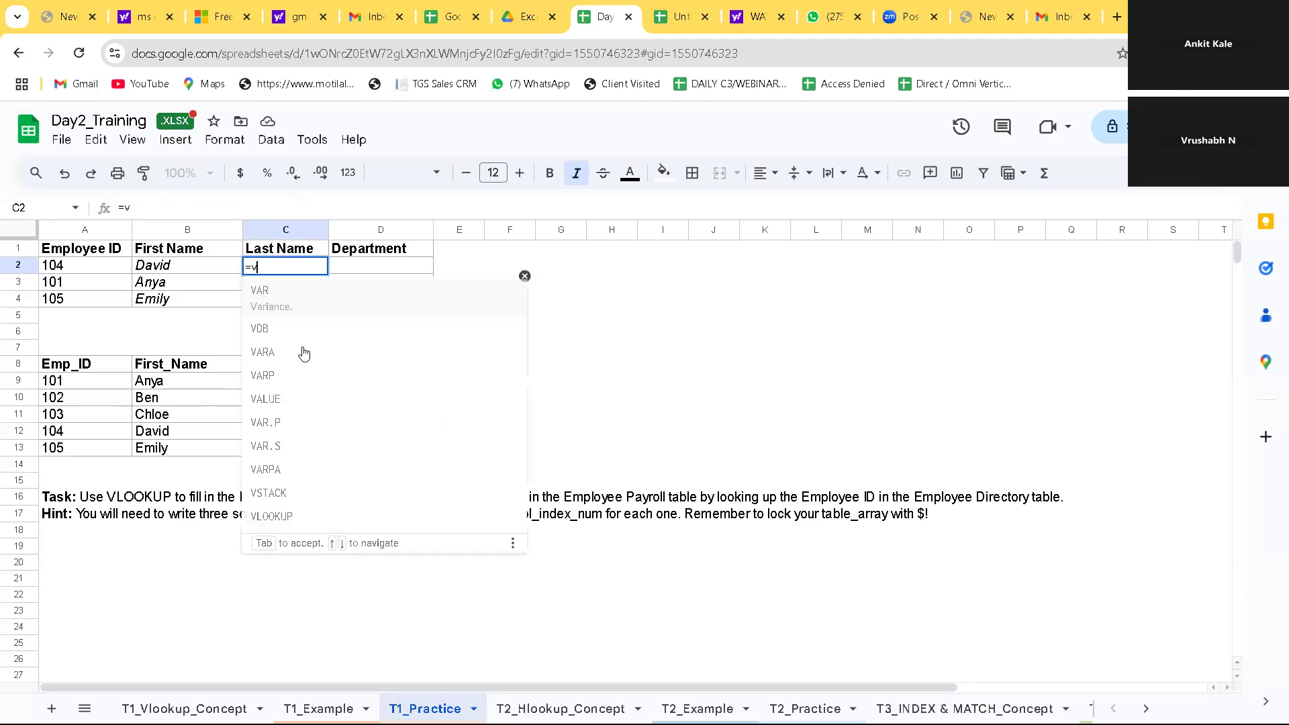
pyautogui.write('l')
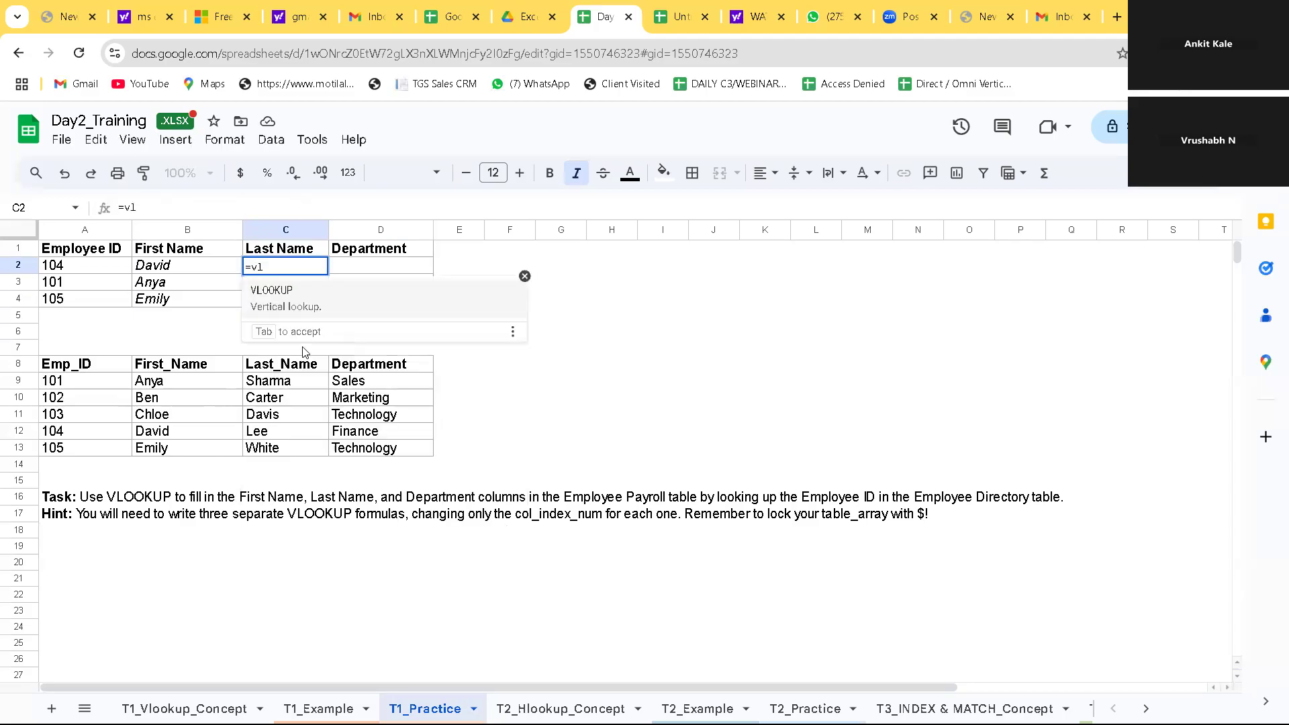
pyautogui.click(292, 290)
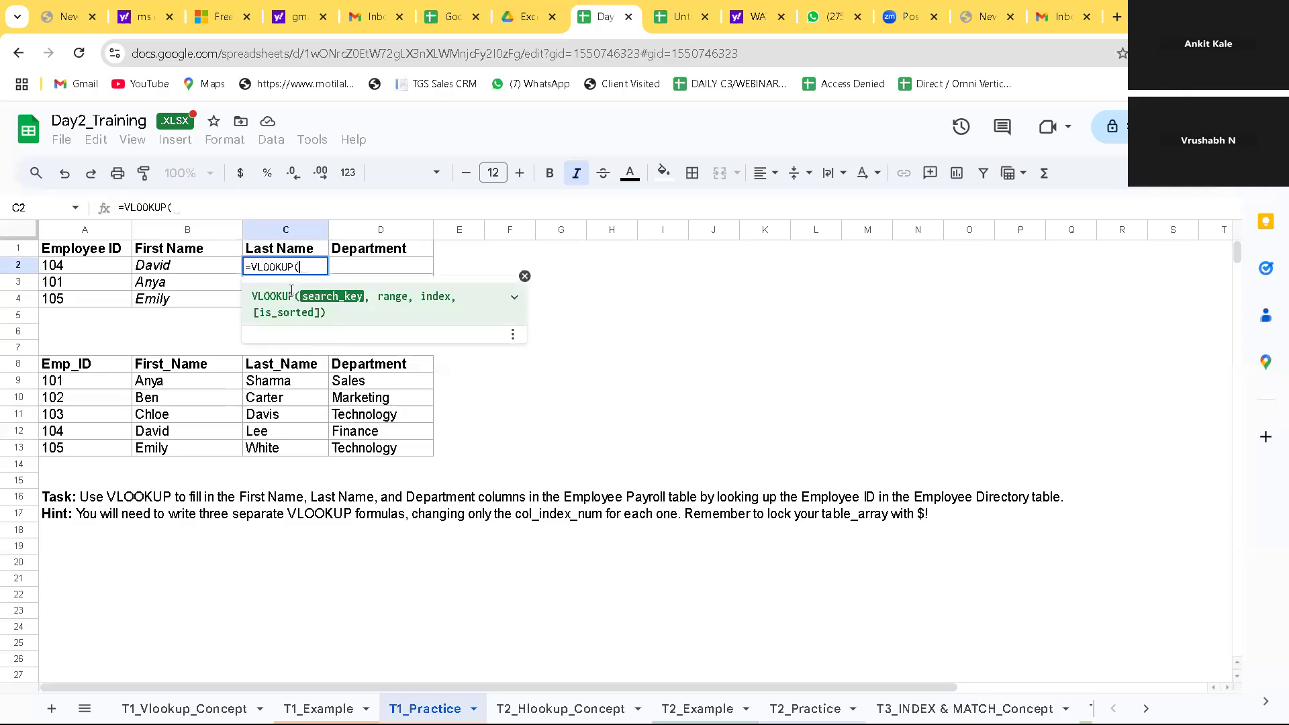
pyautogui.click(291, 383)
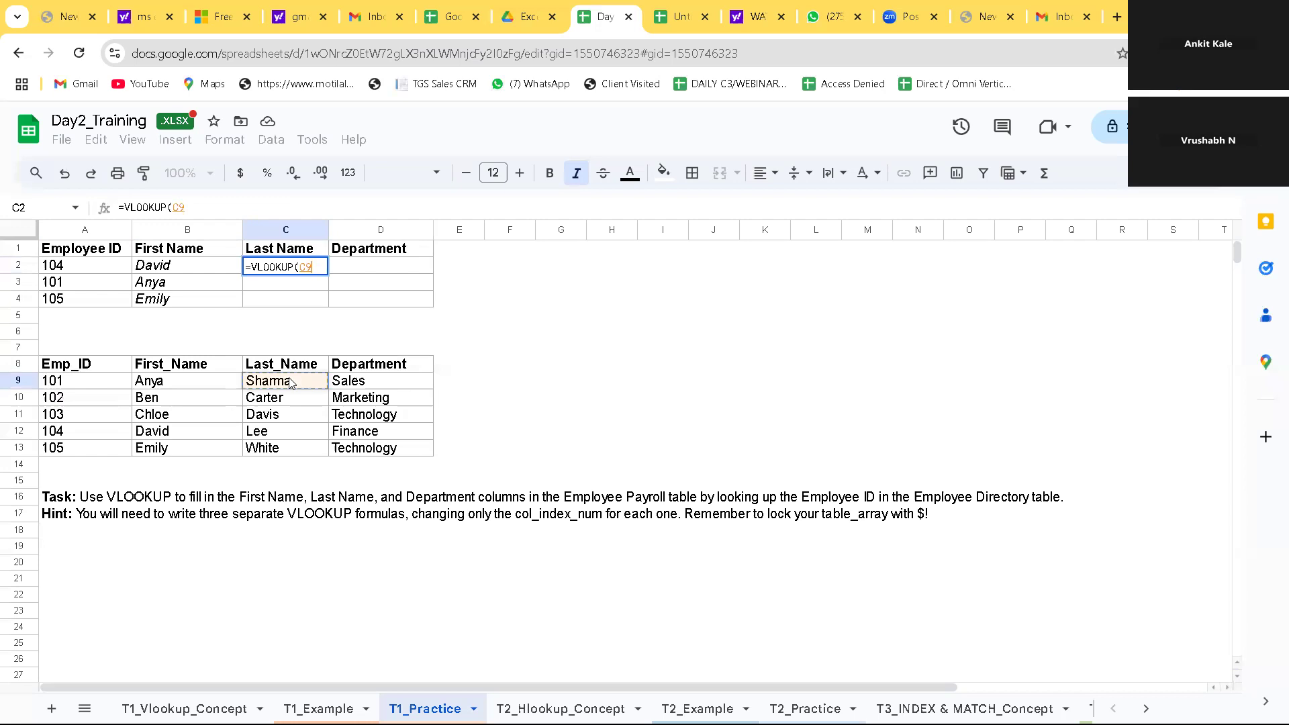
pyautogui.click(70, 273)
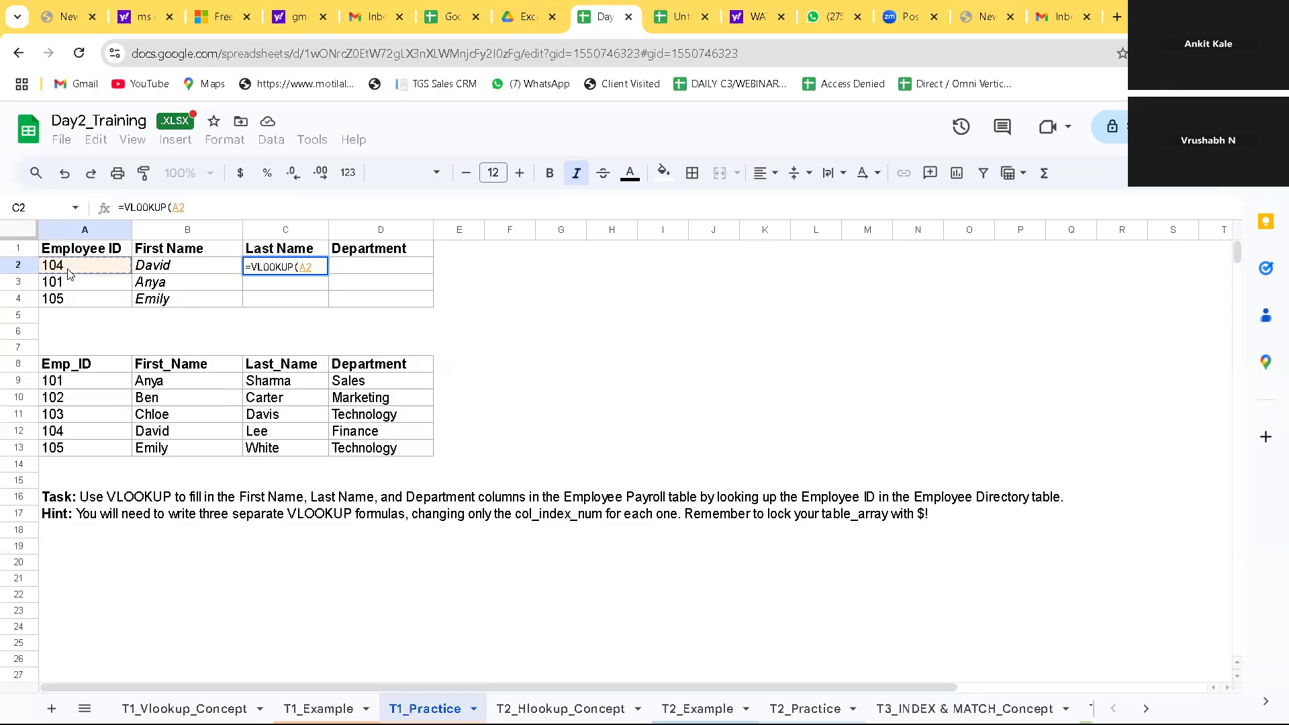
pyautogui.write("'")
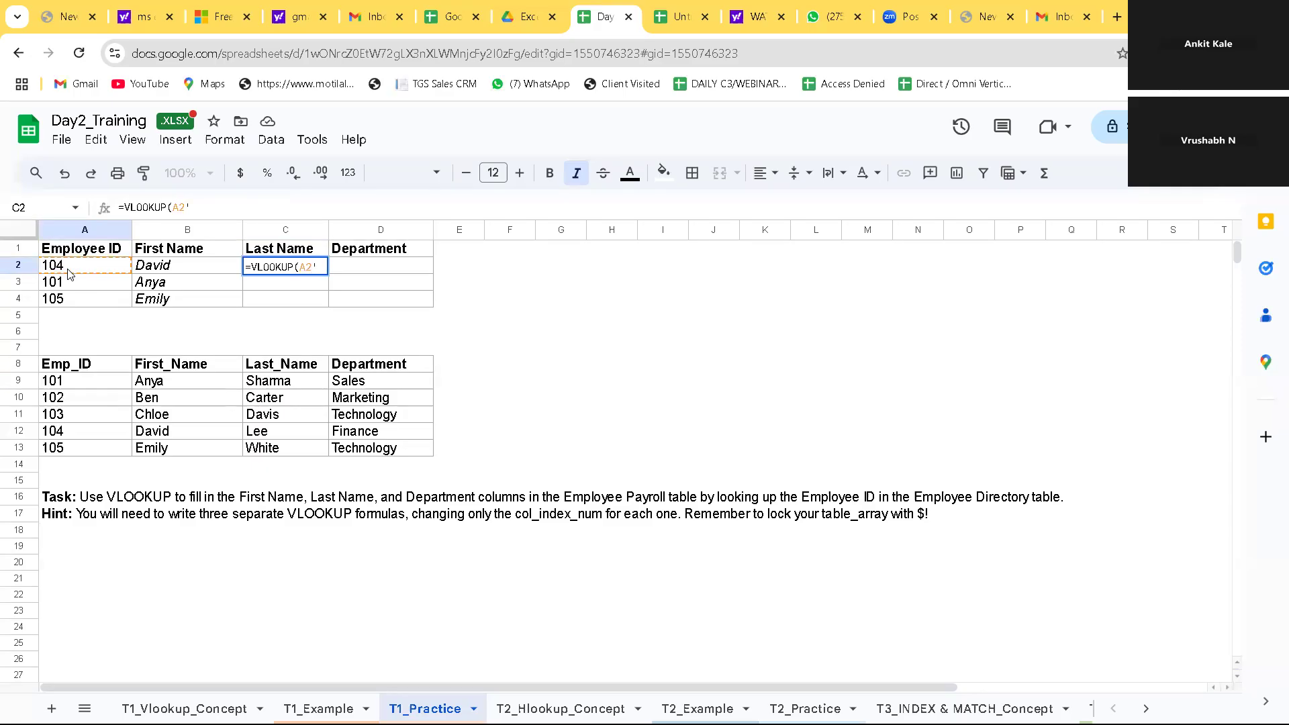
pyautogui.press('BackSpace')
pyautogui.write(',')
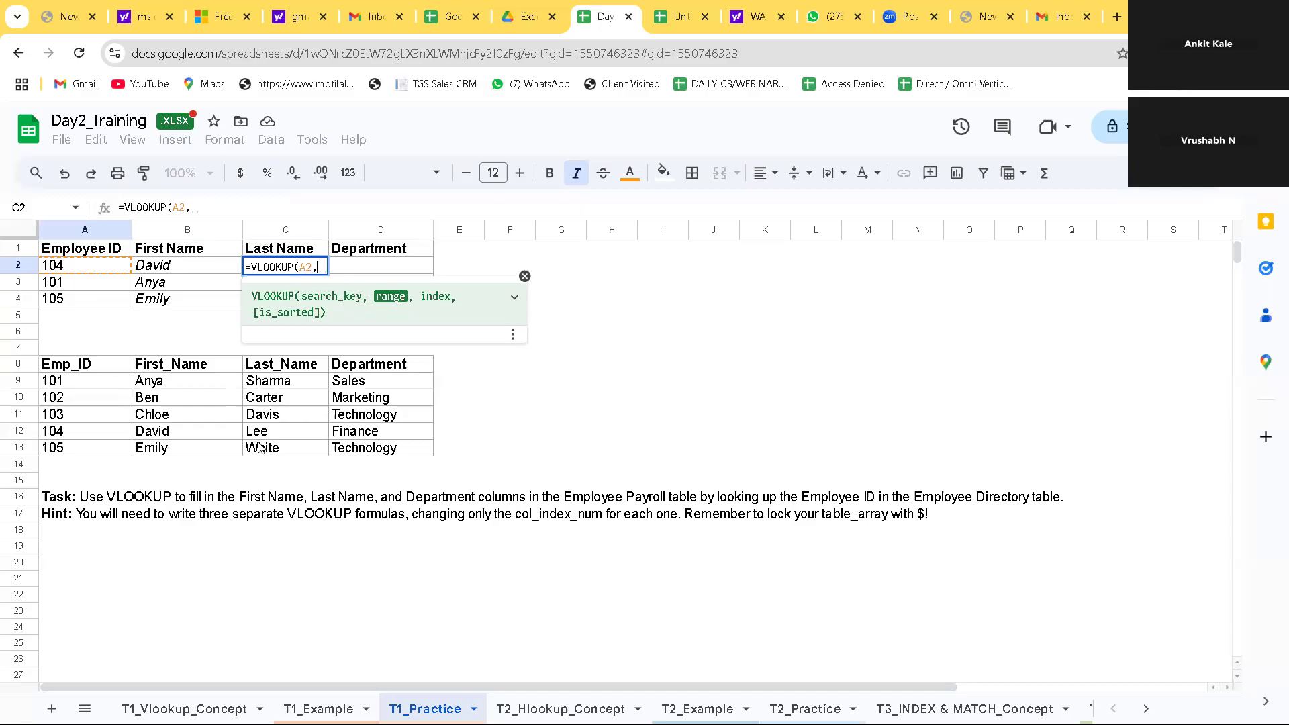
# Step: Set the C2 formula's range to the whole employee directory table, locked as $A$8:$D$13
pyautogui.click(44, 352)
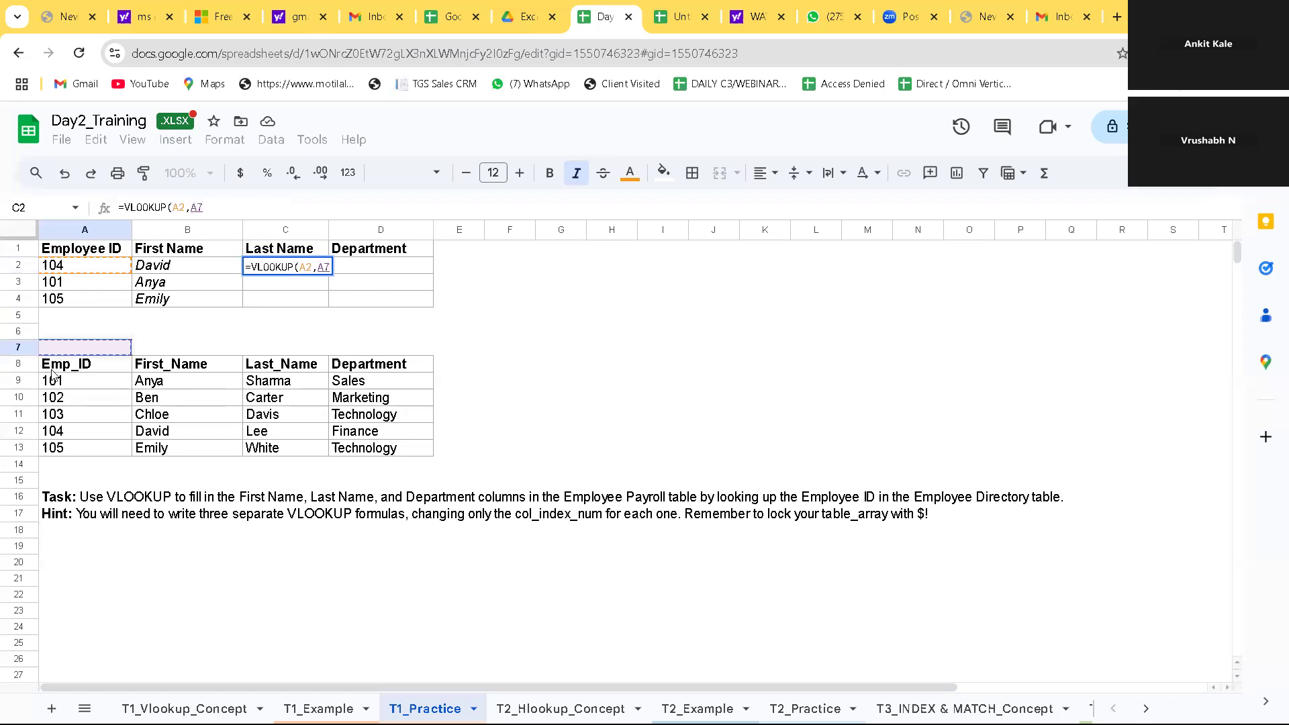
pyautogui.moveTo(53, 368); pyautogui.dragTo(54, 380)
pyautogui.moveTo(363, 440); pyautogui.dragTo(373, 453)
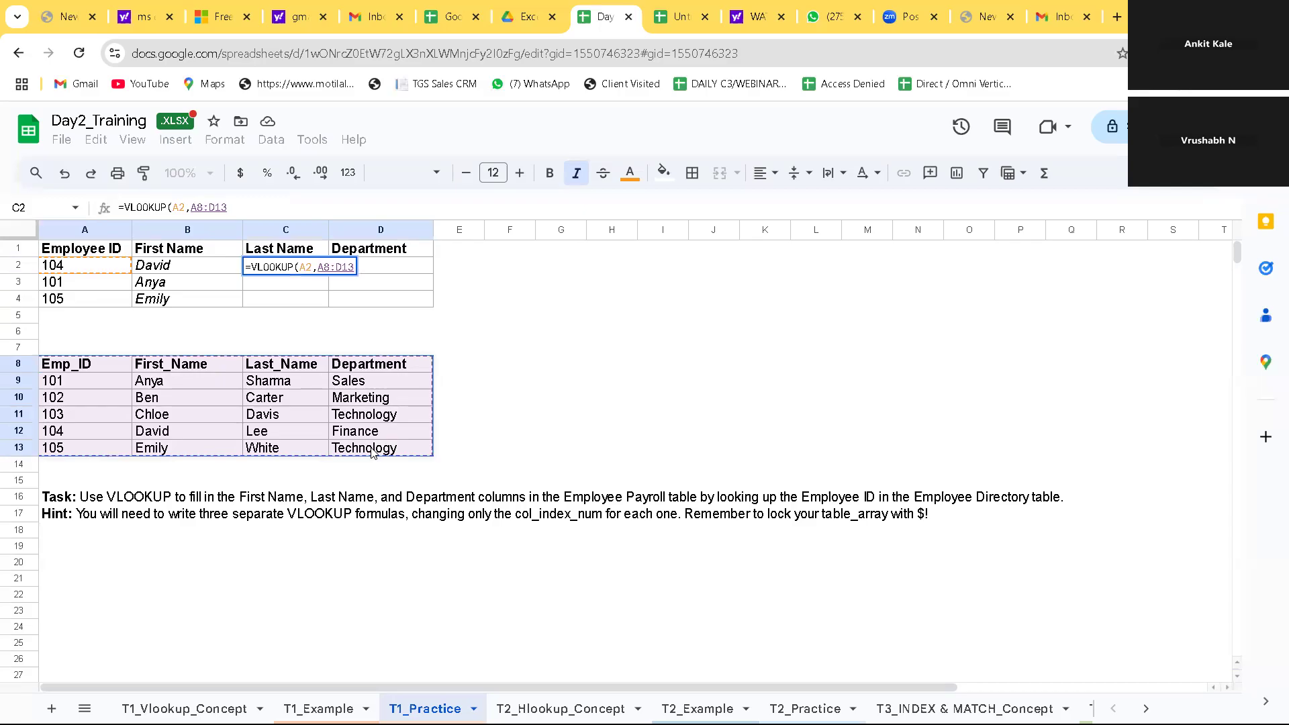
pyautogui.press('XF86MonBrightnessUp')
pyautogui.press('F4')
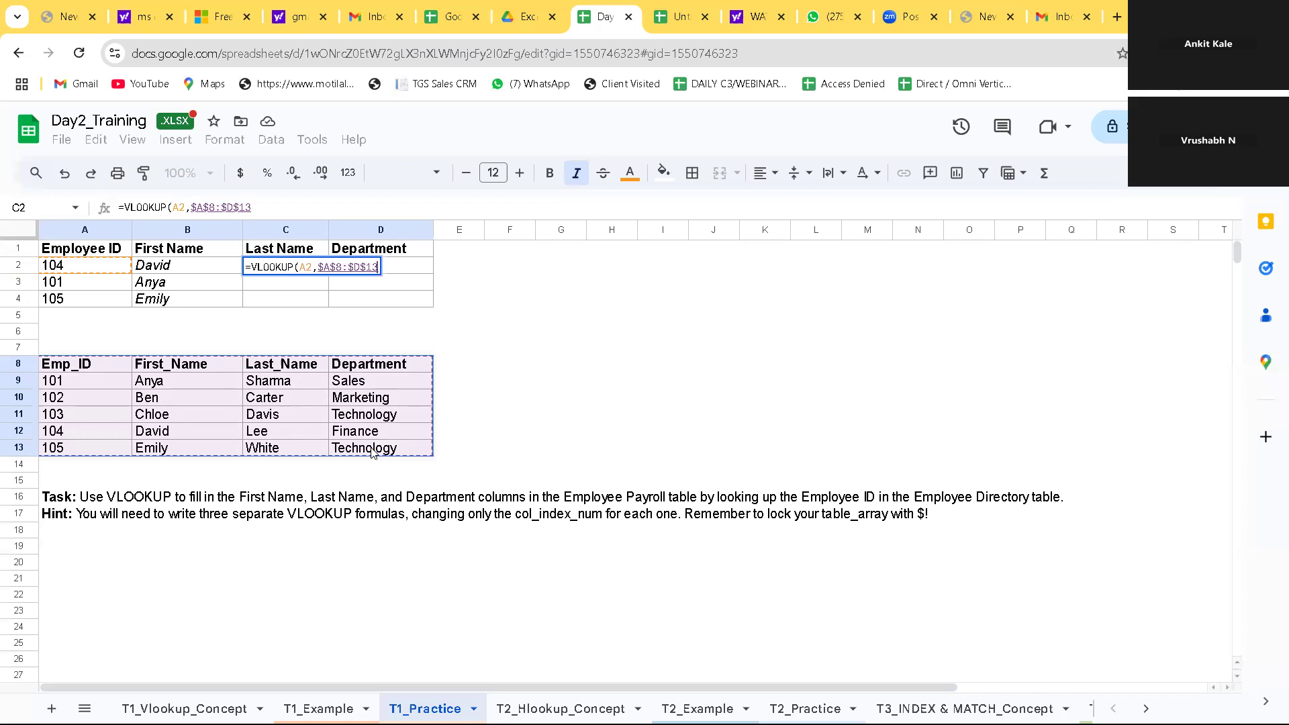
pyautogui.write(',')
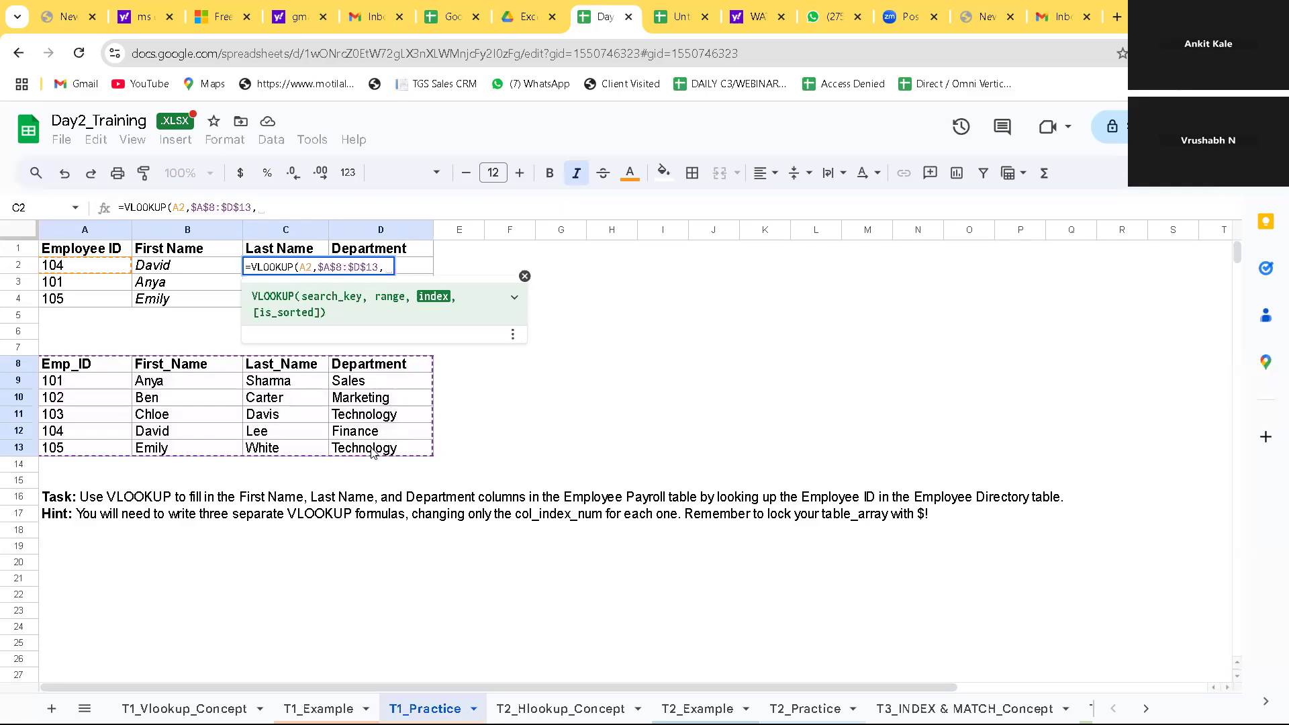
# Step: Finish the C2 formula with column index 3 and FALSE for an exact match, and autofill it to C3:C4
pyautogui.write('3')
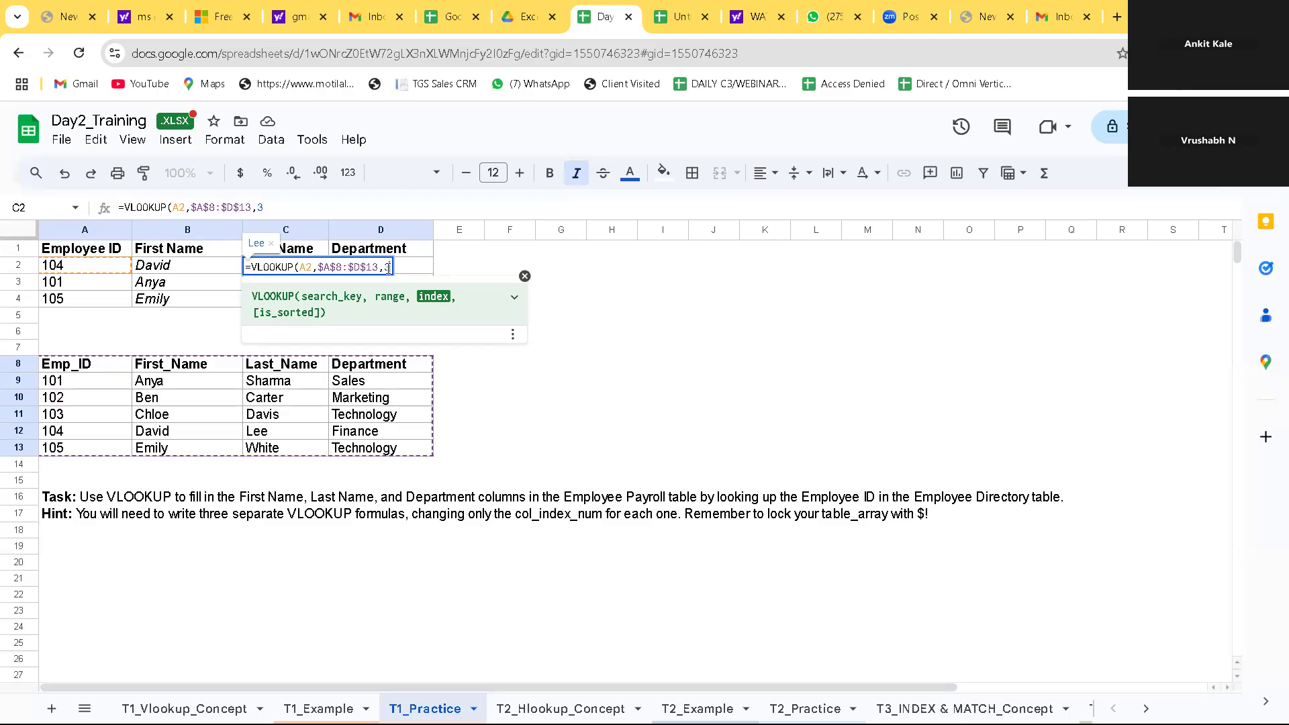
pyautogui.write('f')
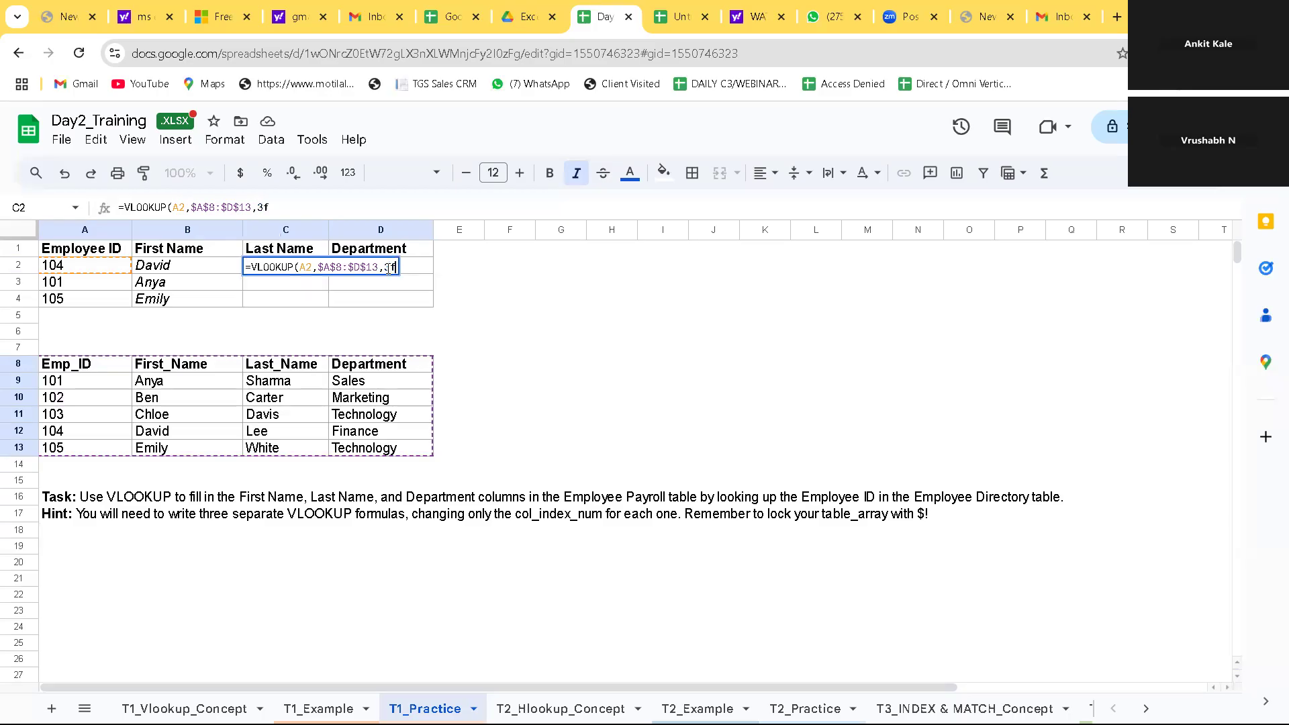
pyautogui.press('BackSpace')
pyautogui.write(',')
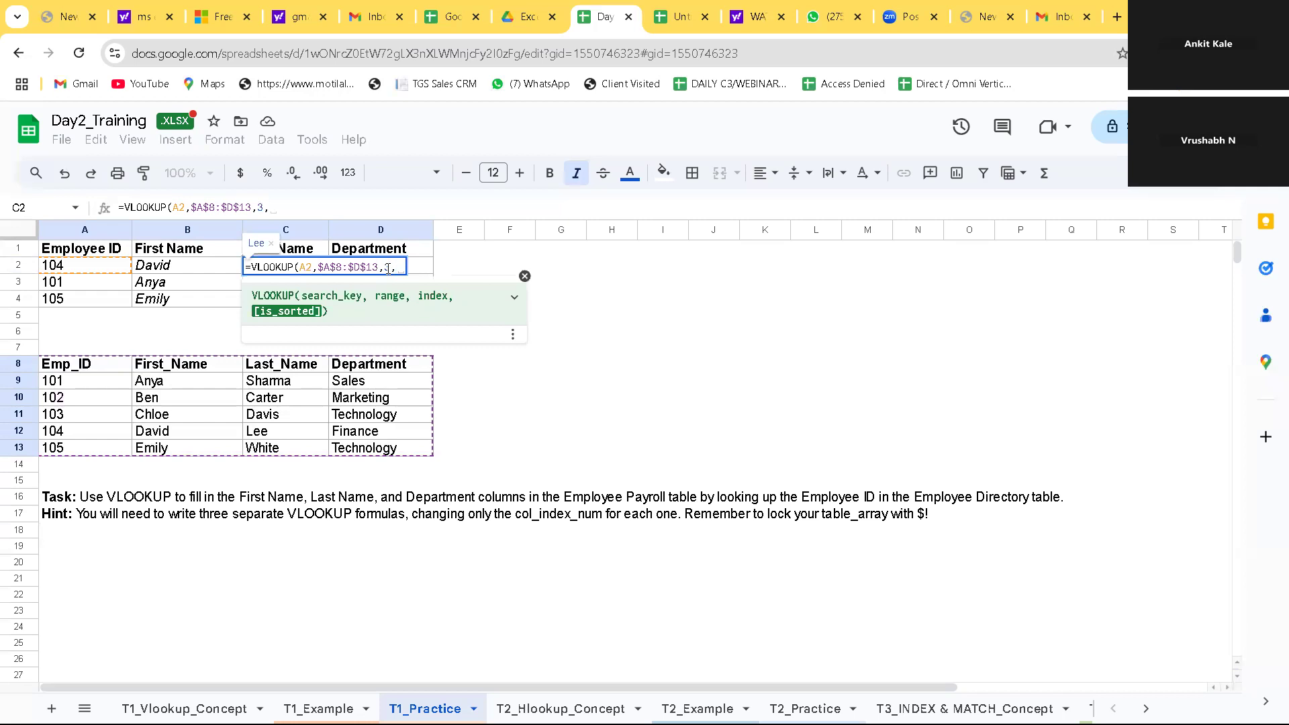
pyautogui.write('fa')
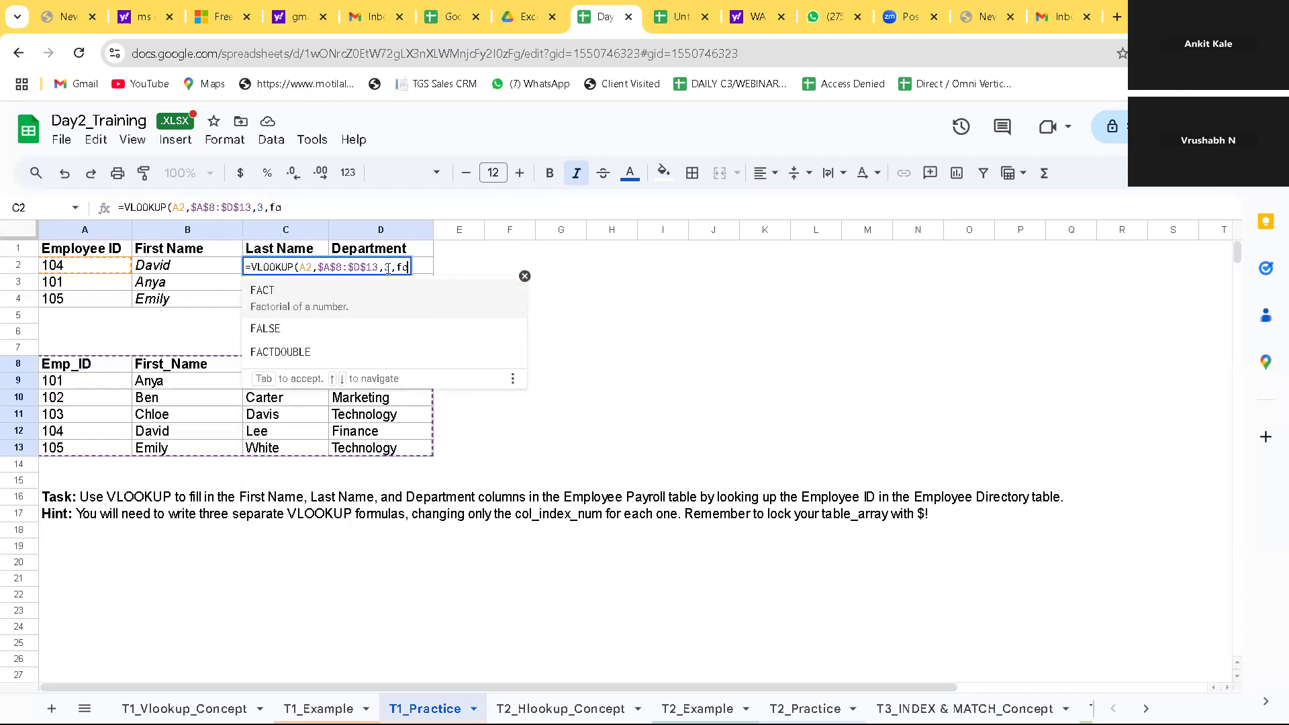
pyautogui.click(348, 328)
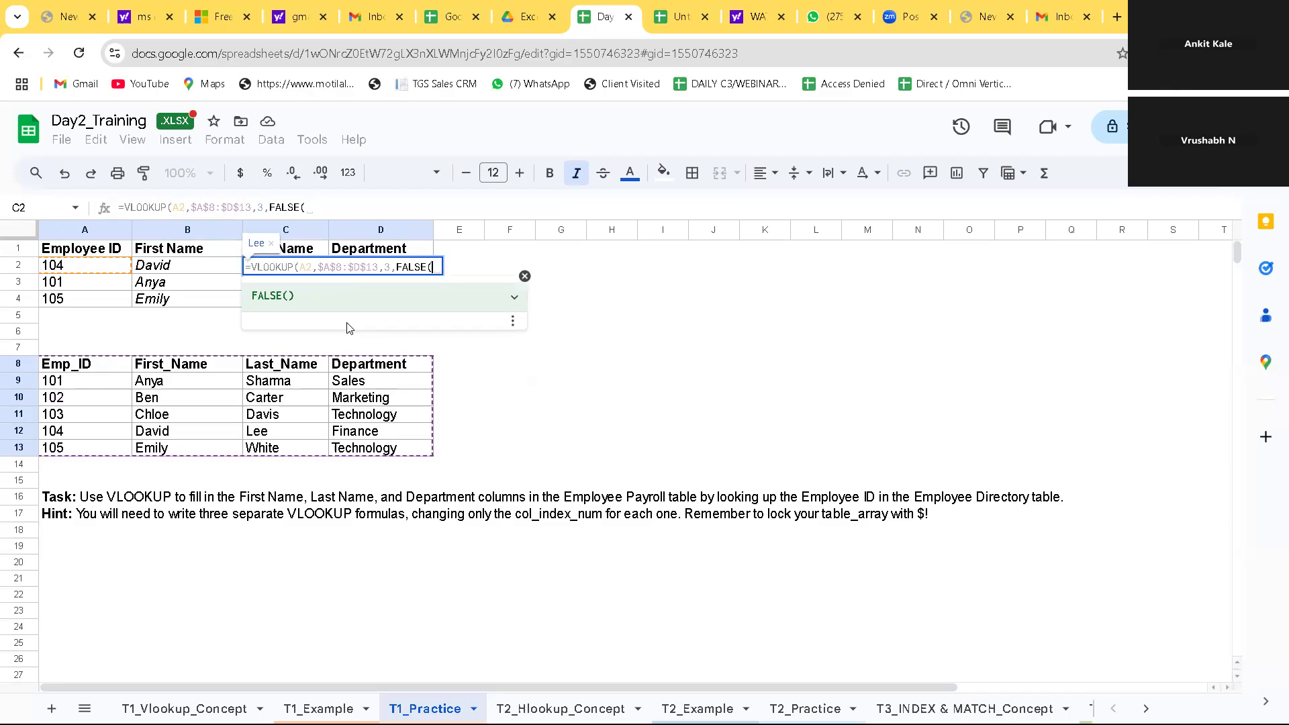
pyautogui.press('BackSpace')
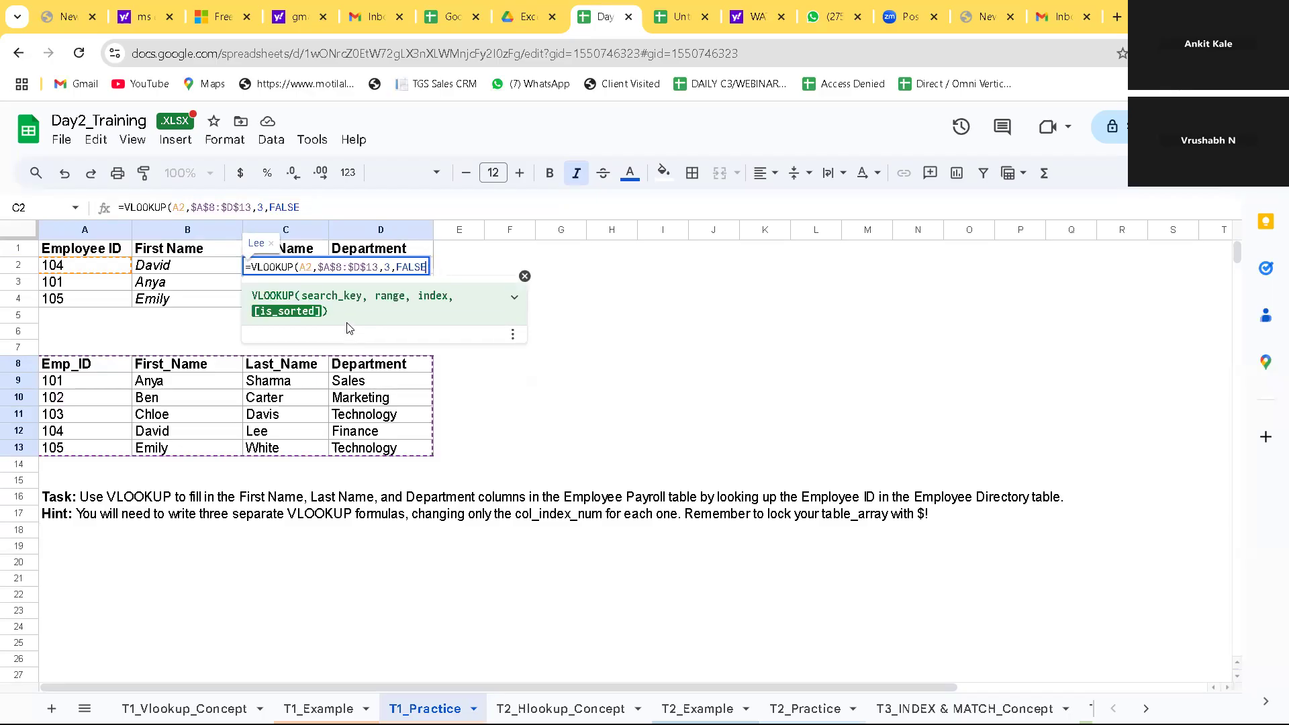
pyautogui.write(')')
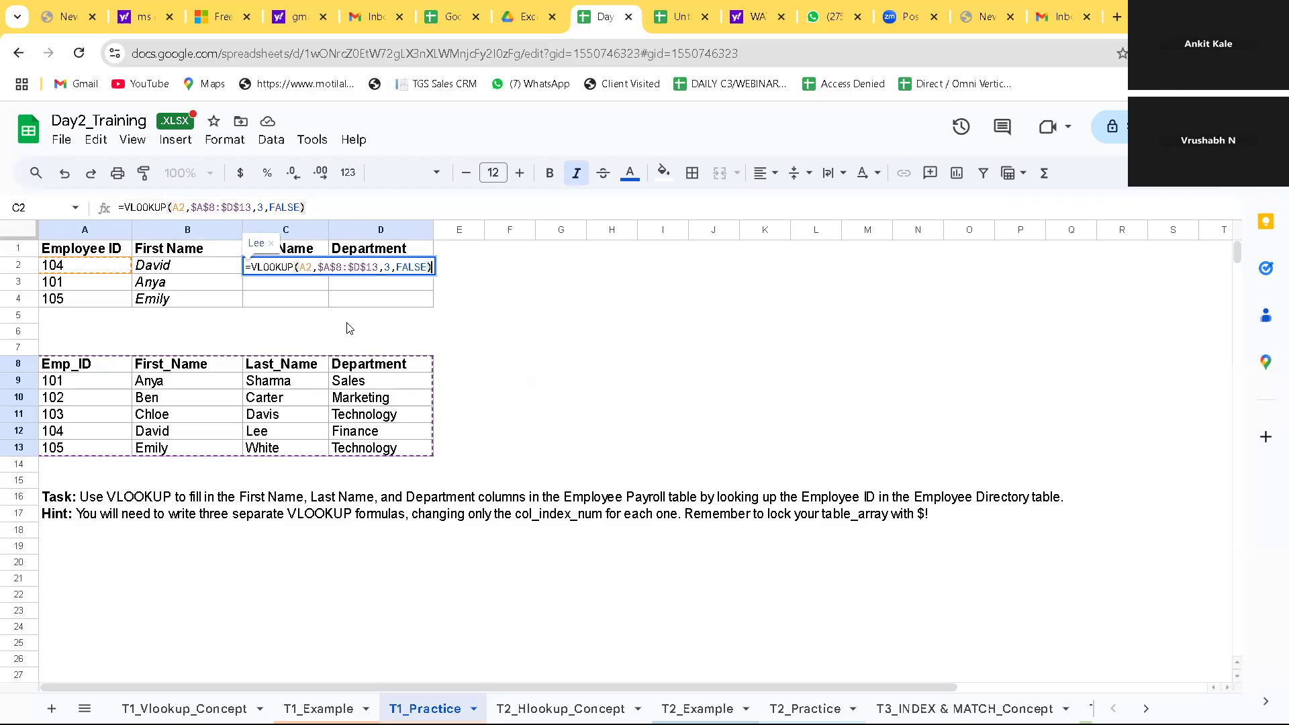
pyautogui.press('Return')
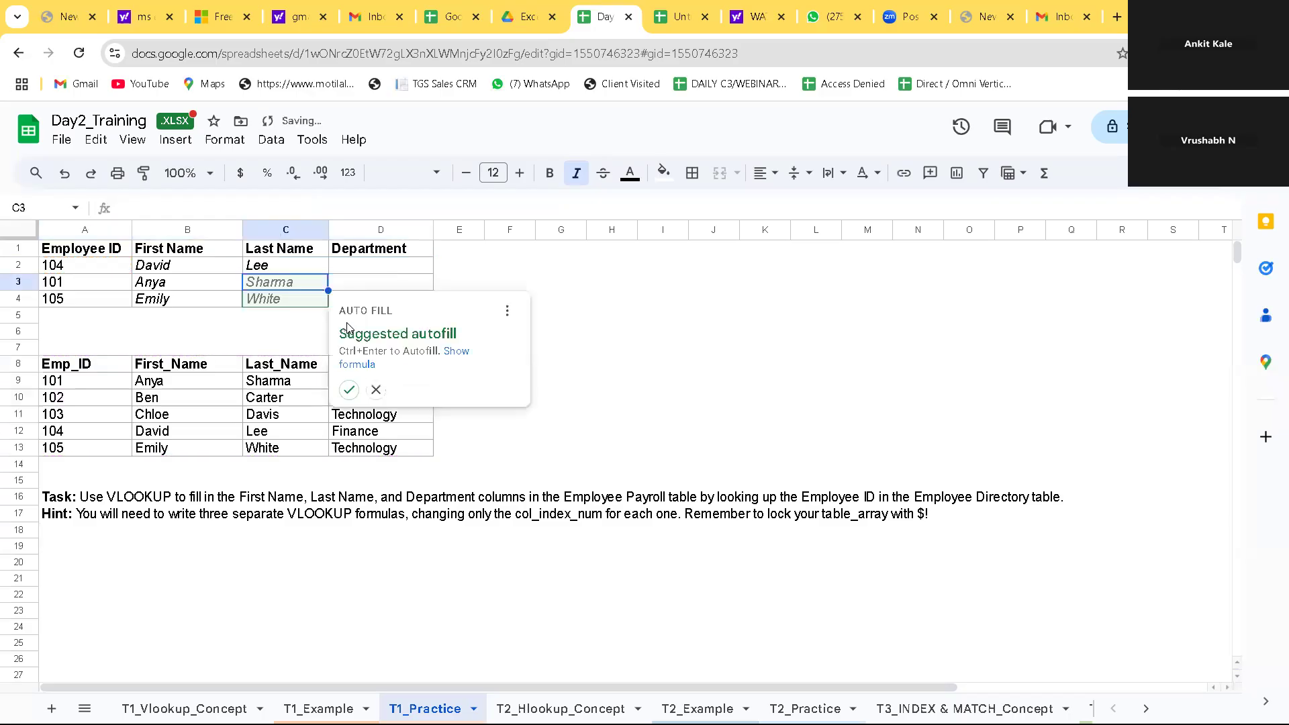
pyautogui.click(349, 391)
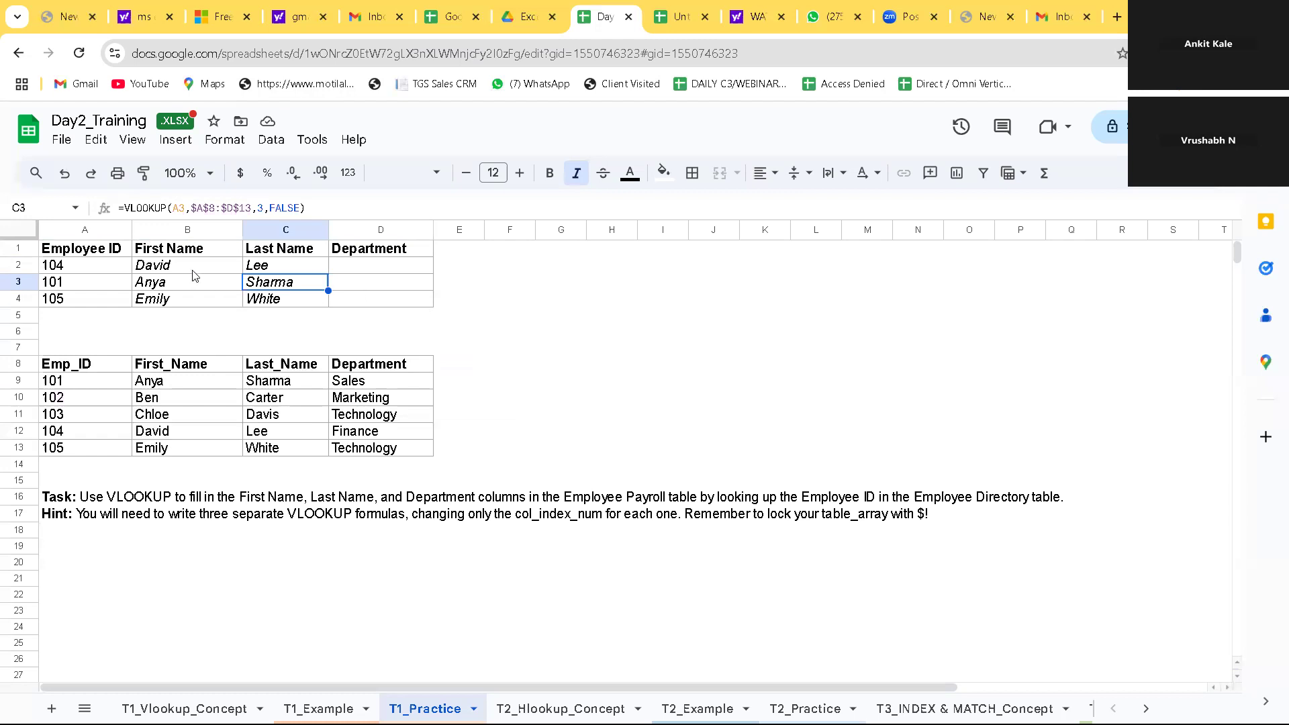
# Step: Review the VLOOKUP formula in the second First Name cell, B3, including its column index argument
pyautogui.click(168, 285)
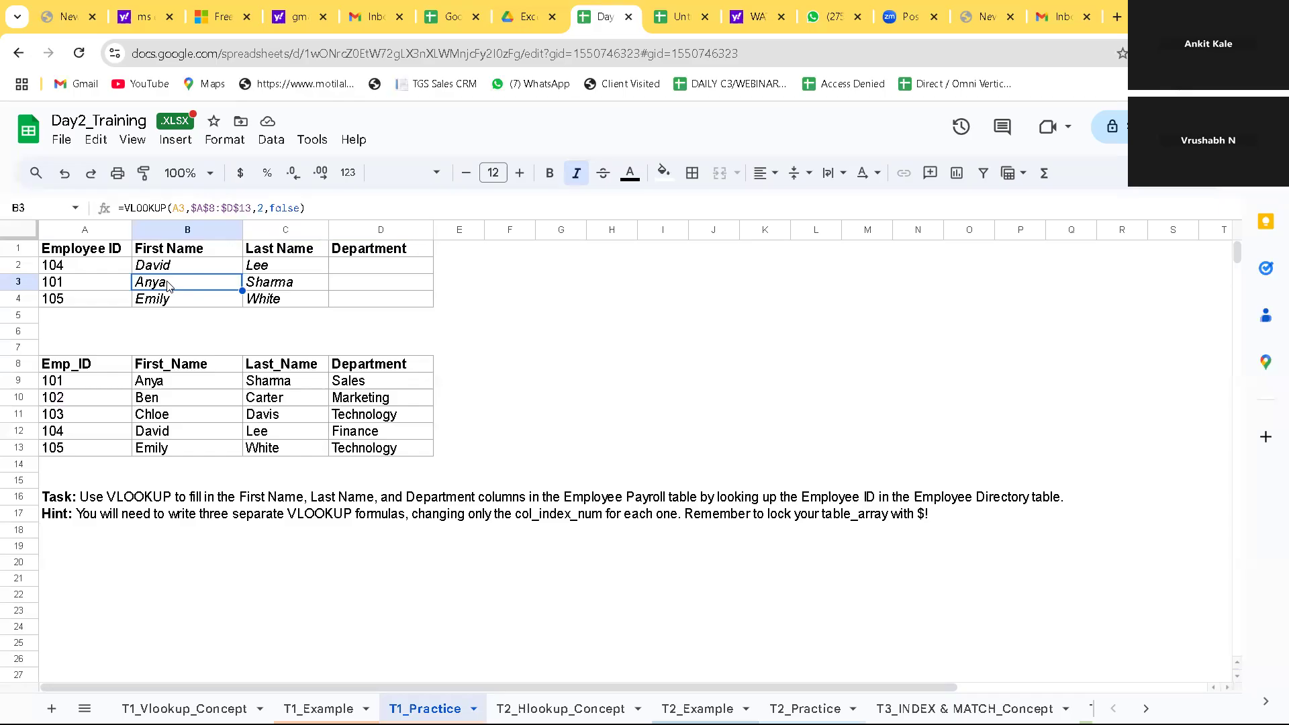
pyautogui.click(264, 207)
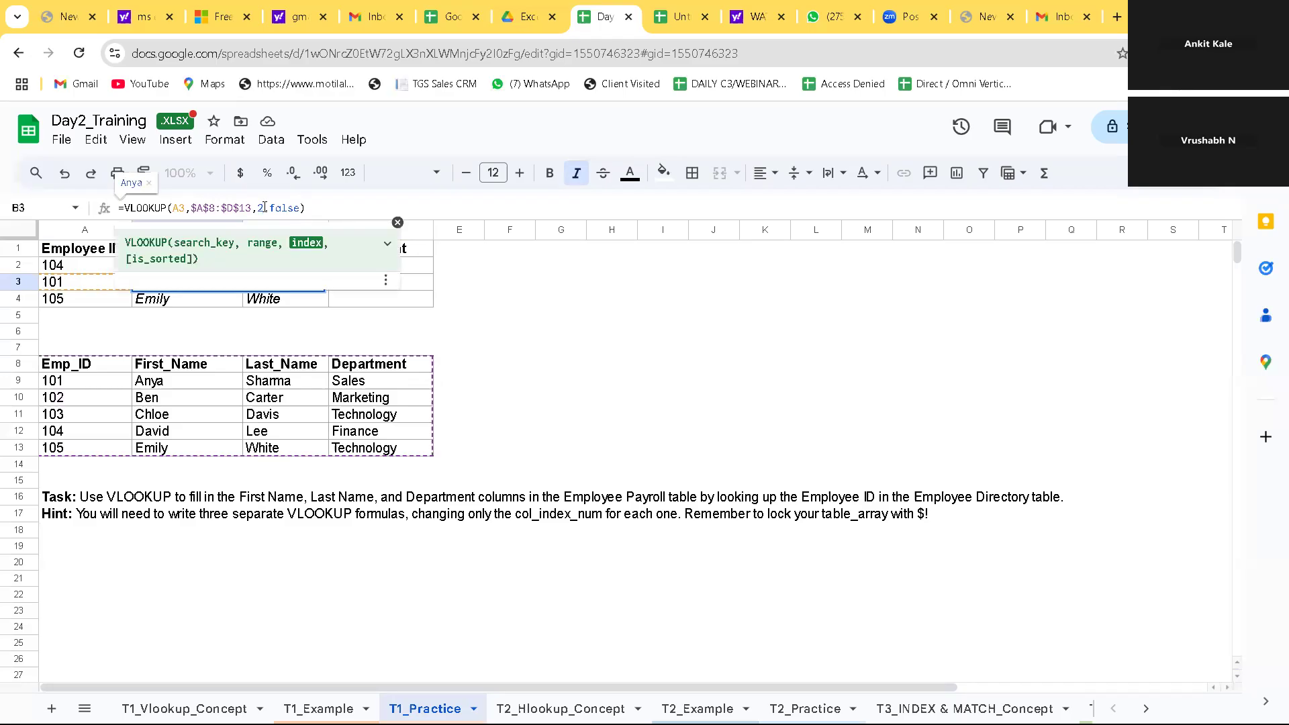
pyautogui.click(482, 331)
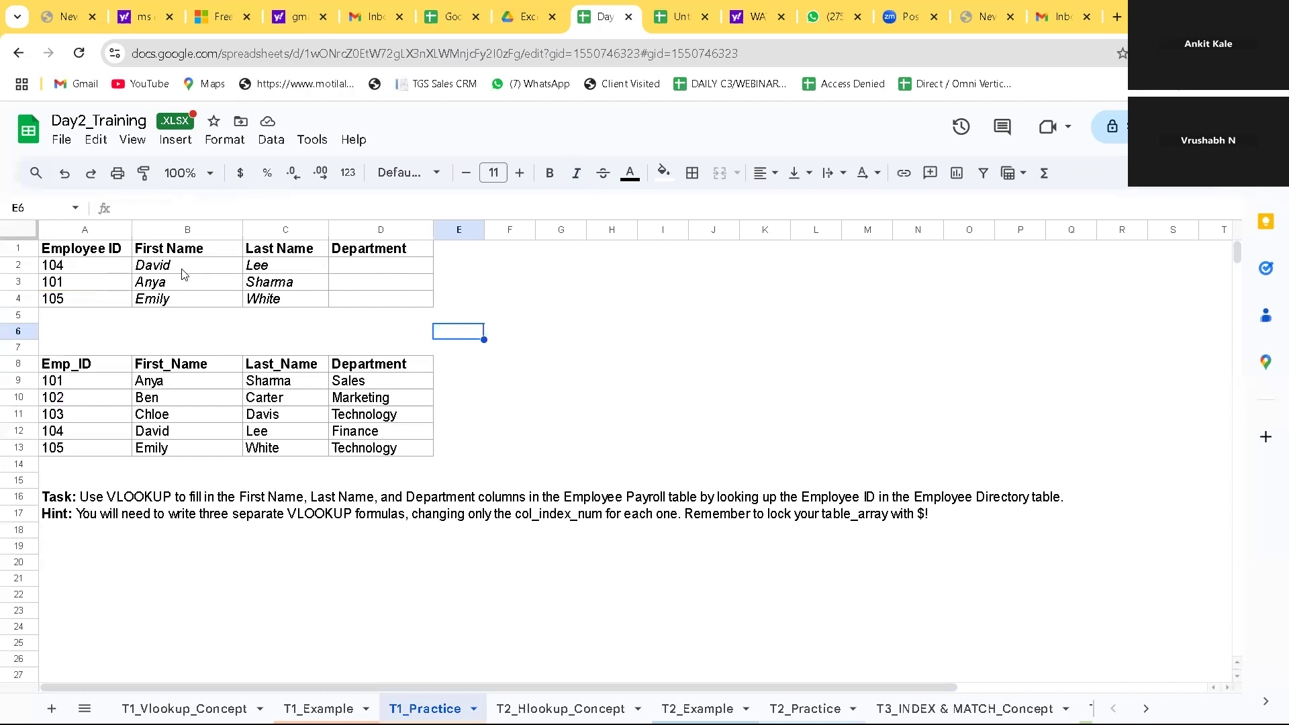
pyautogui.click(186, 285)
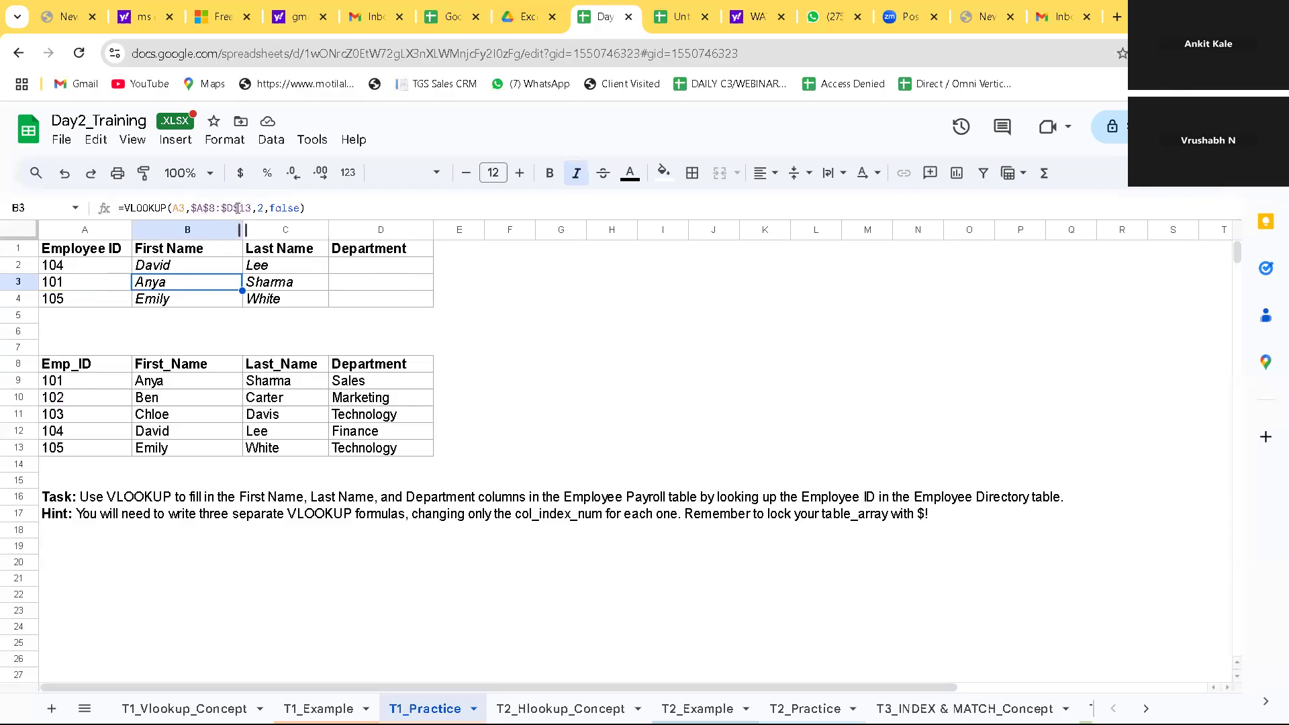
# Step: Set the column index of the VLOOKUP formula in the second Last Name cell, C3, to 4
pyautogui.click(271, 289)
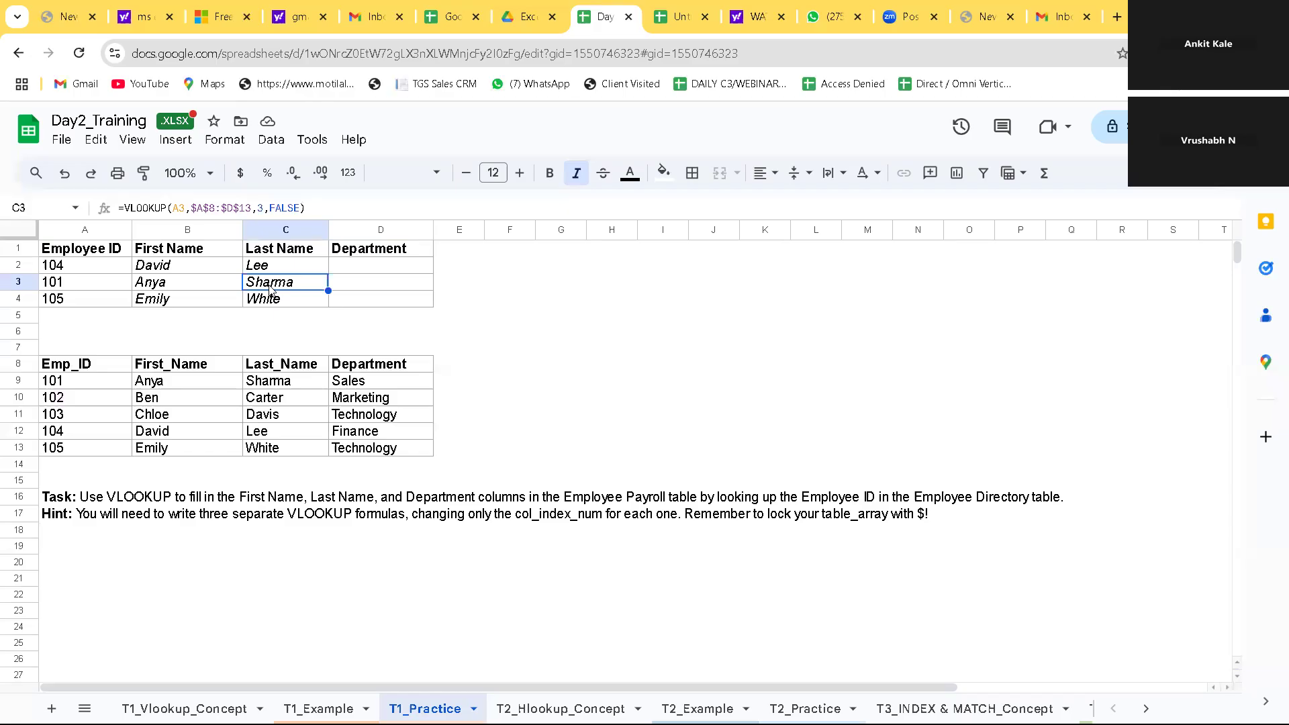
pyautogui.click(262, 209)
pyautogui.press('BackSpace')
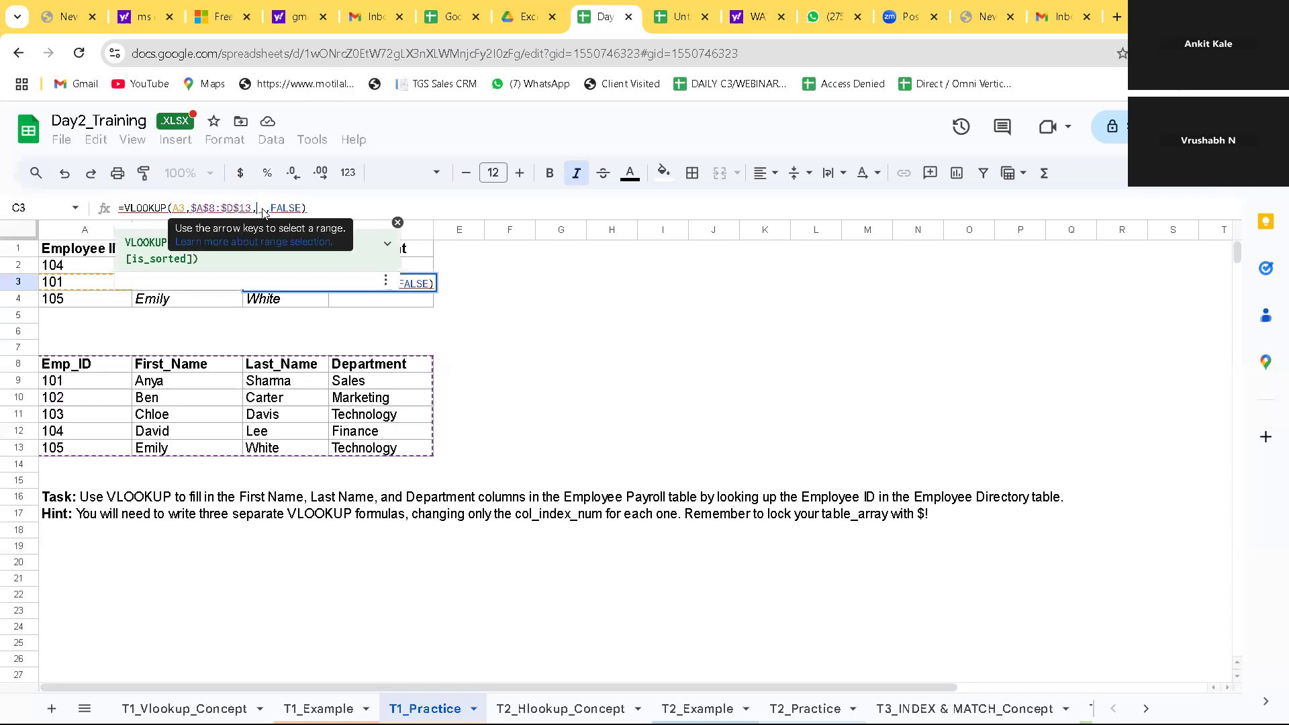
pyautogui.write('4')
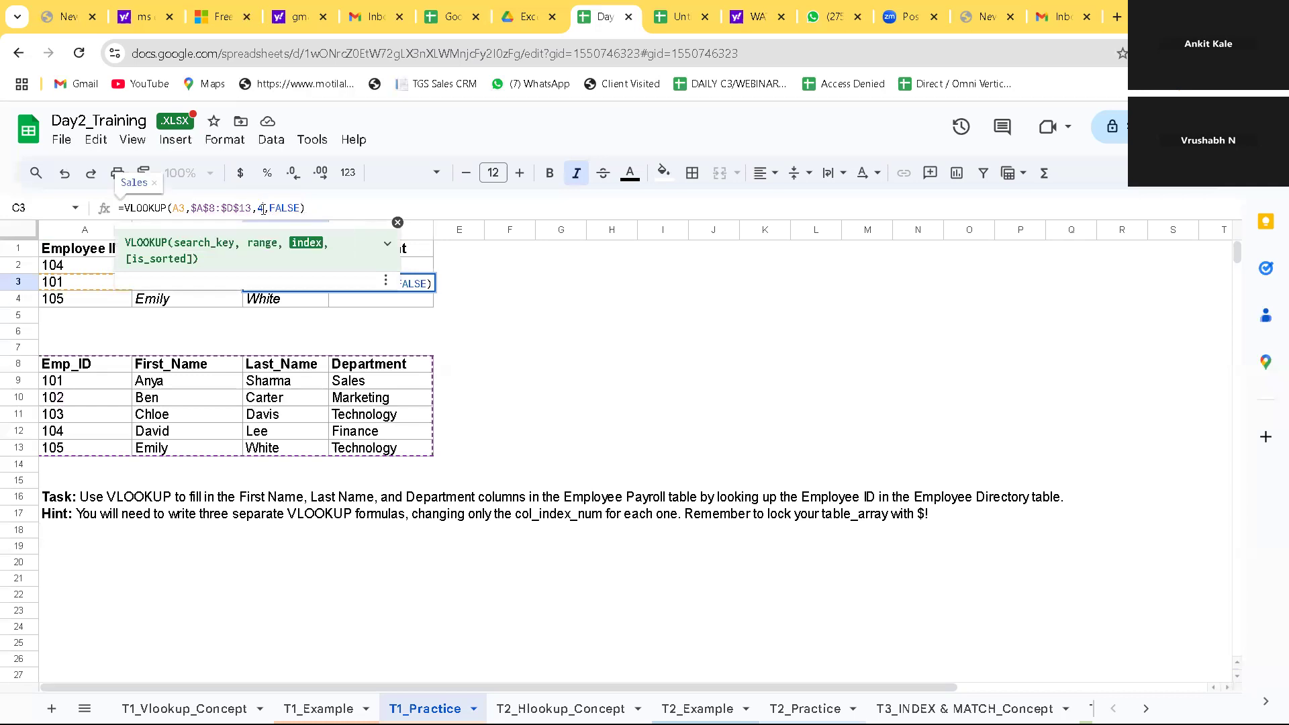
pyautogui.press('Return')
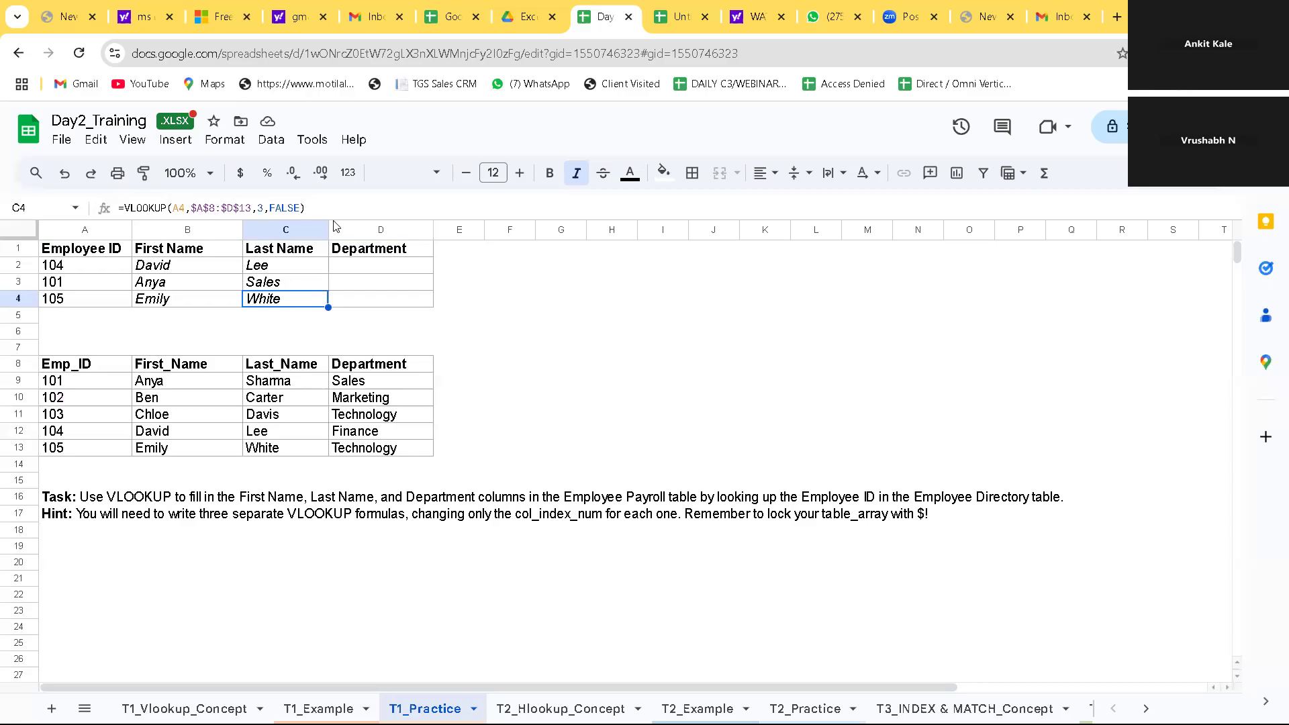
# Step: Undo the column index change in the C3 formula
pyautogui.click(374, 269)
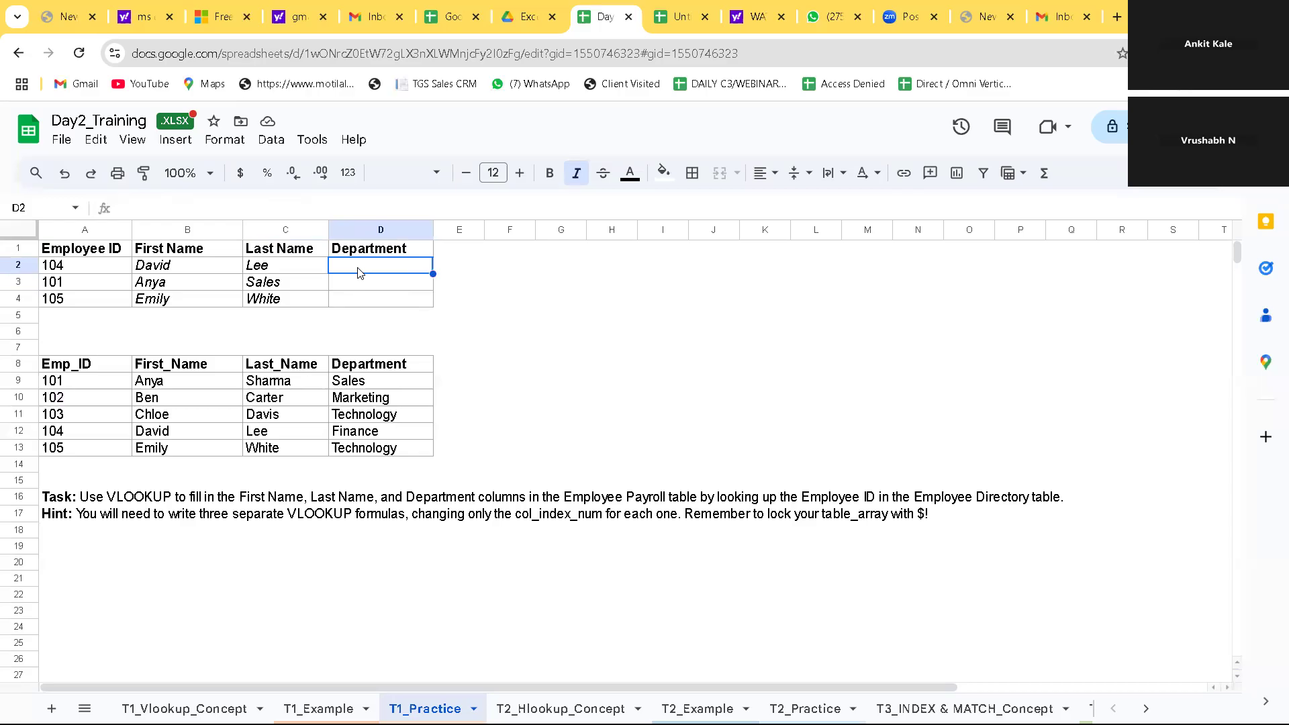
pyautogui.hotkey('ctrl', 'c')
pyautogui.click(62, 175)
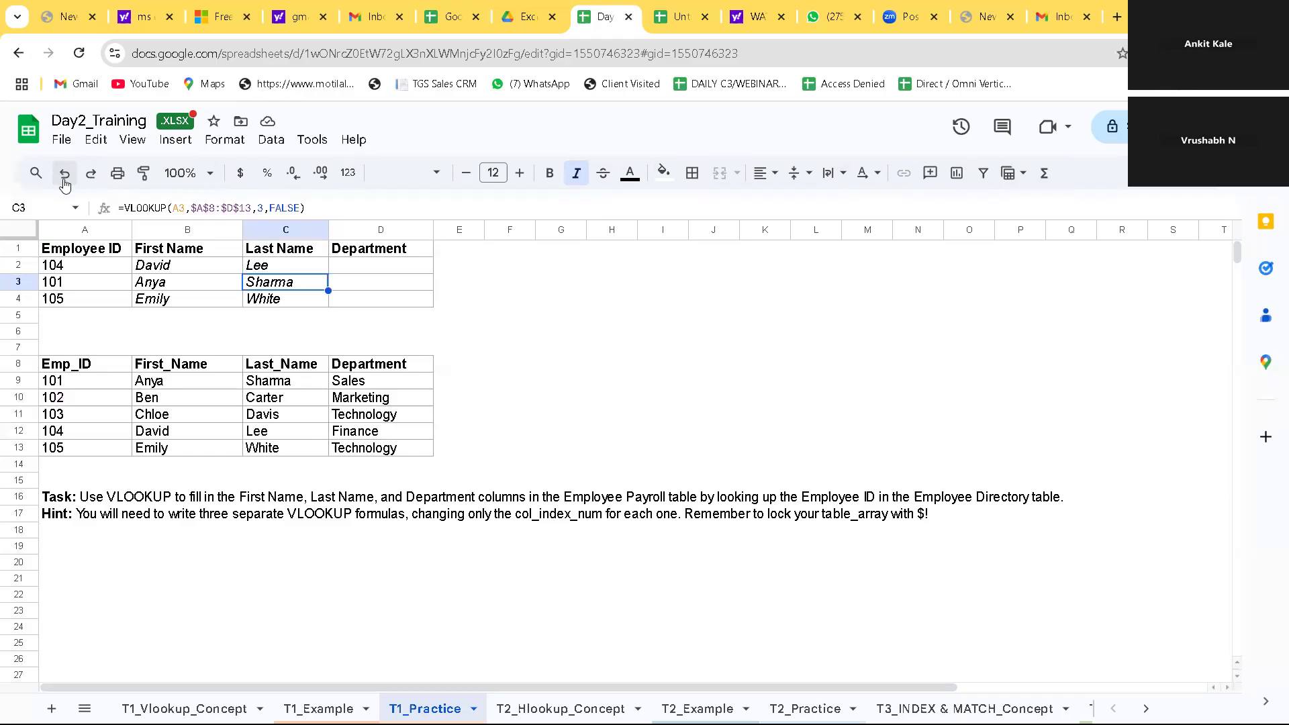
pyautogui.click(431, 251)
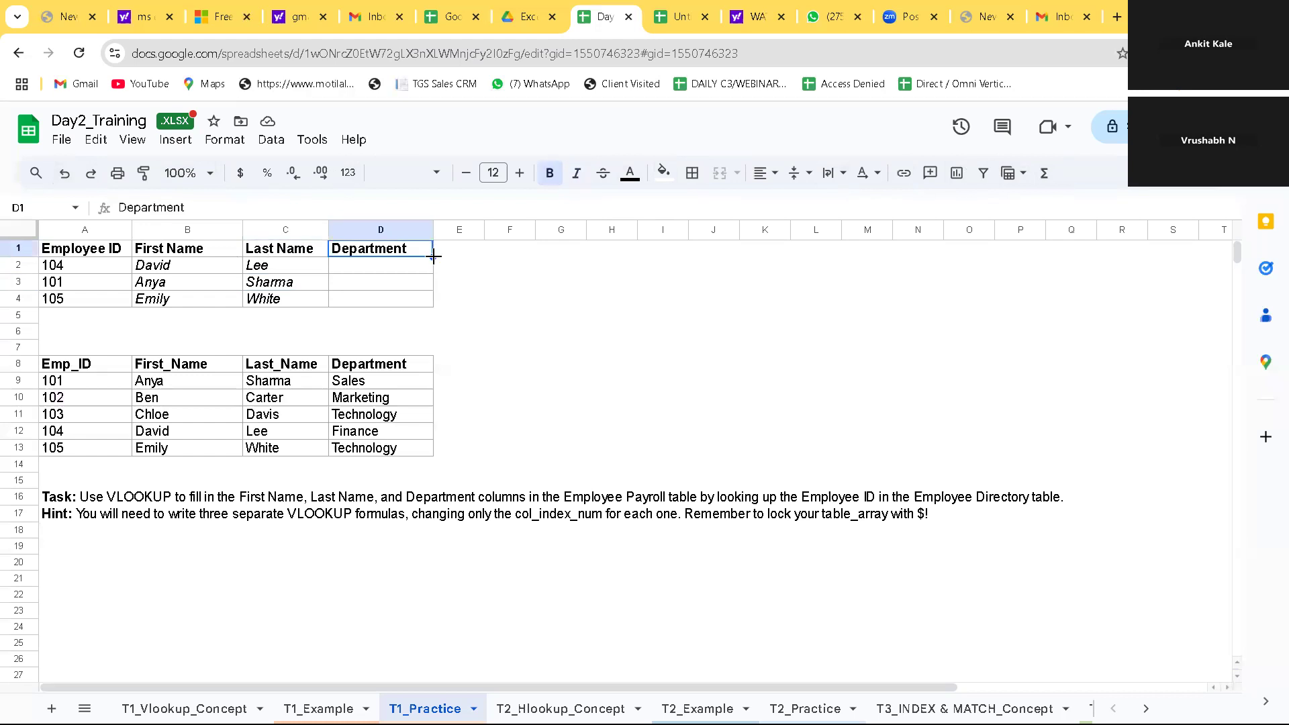
pyautogui.moveTo(433, 257); pyautogui.dragTo(429, 266)
pyautogui.press('Delete')
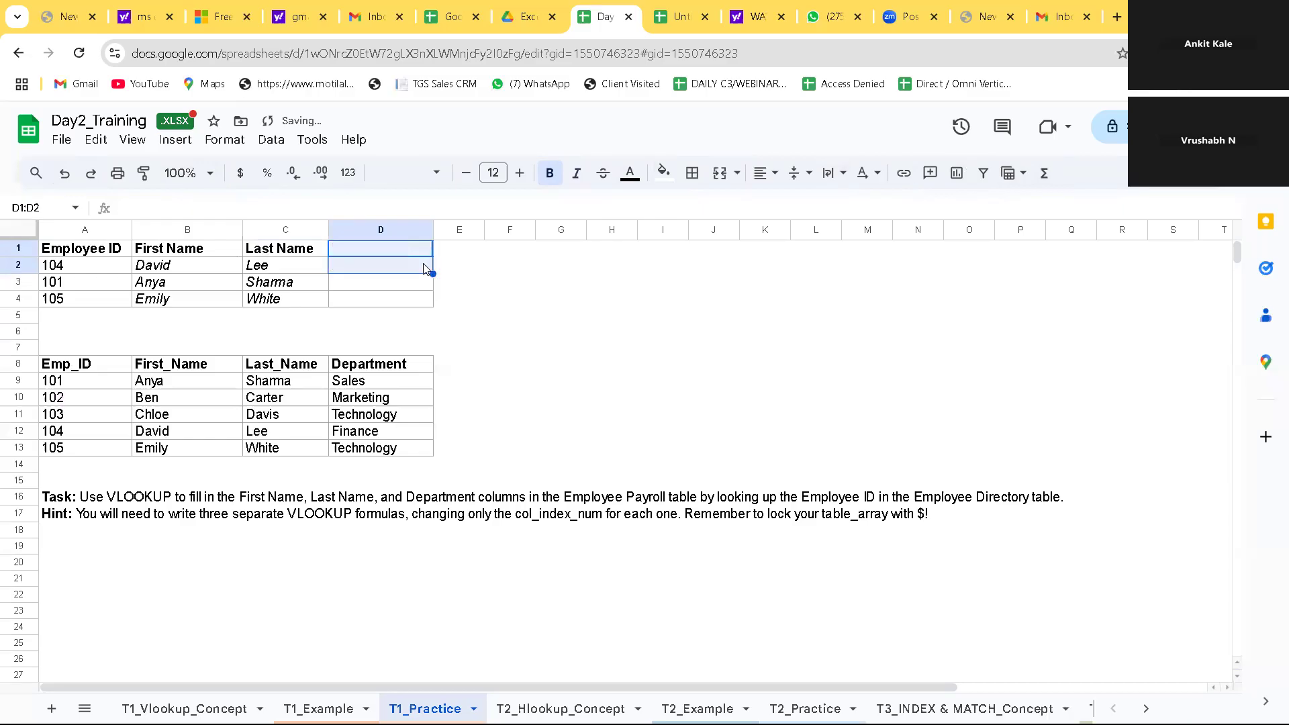
pyautogui.click(381, 251)
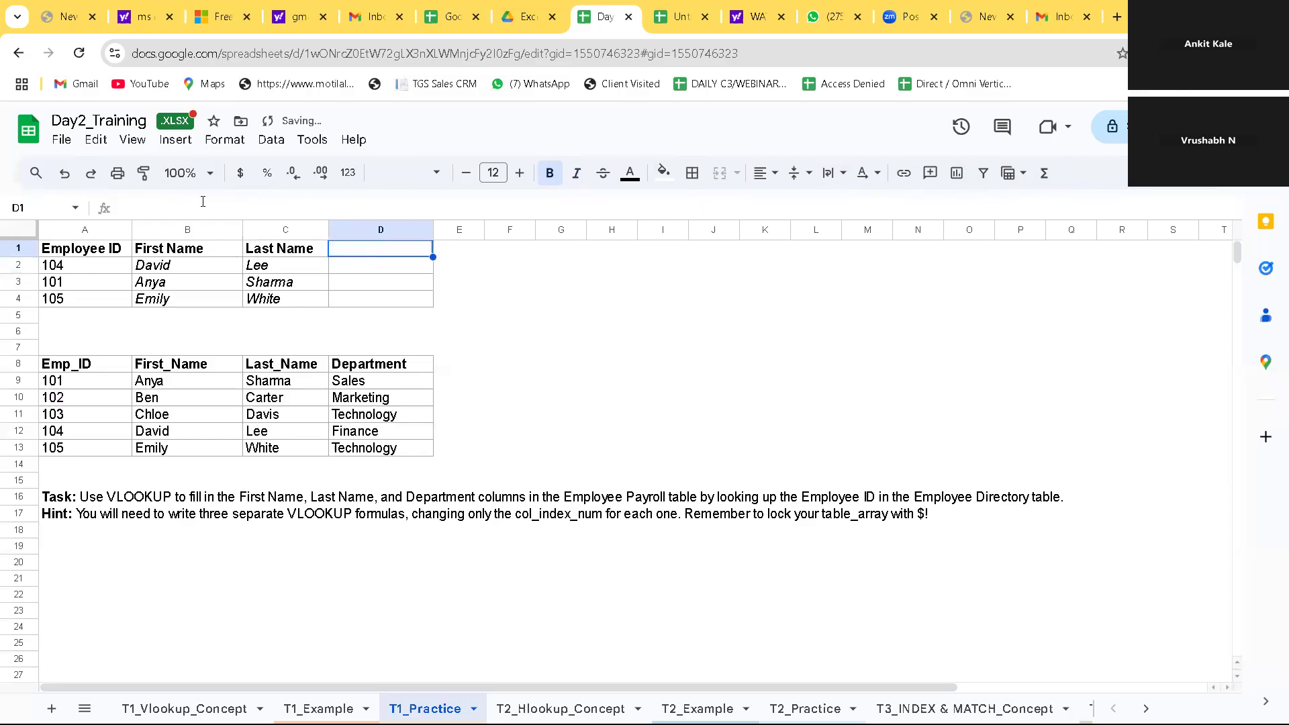
pyautogui.click(63, 179)
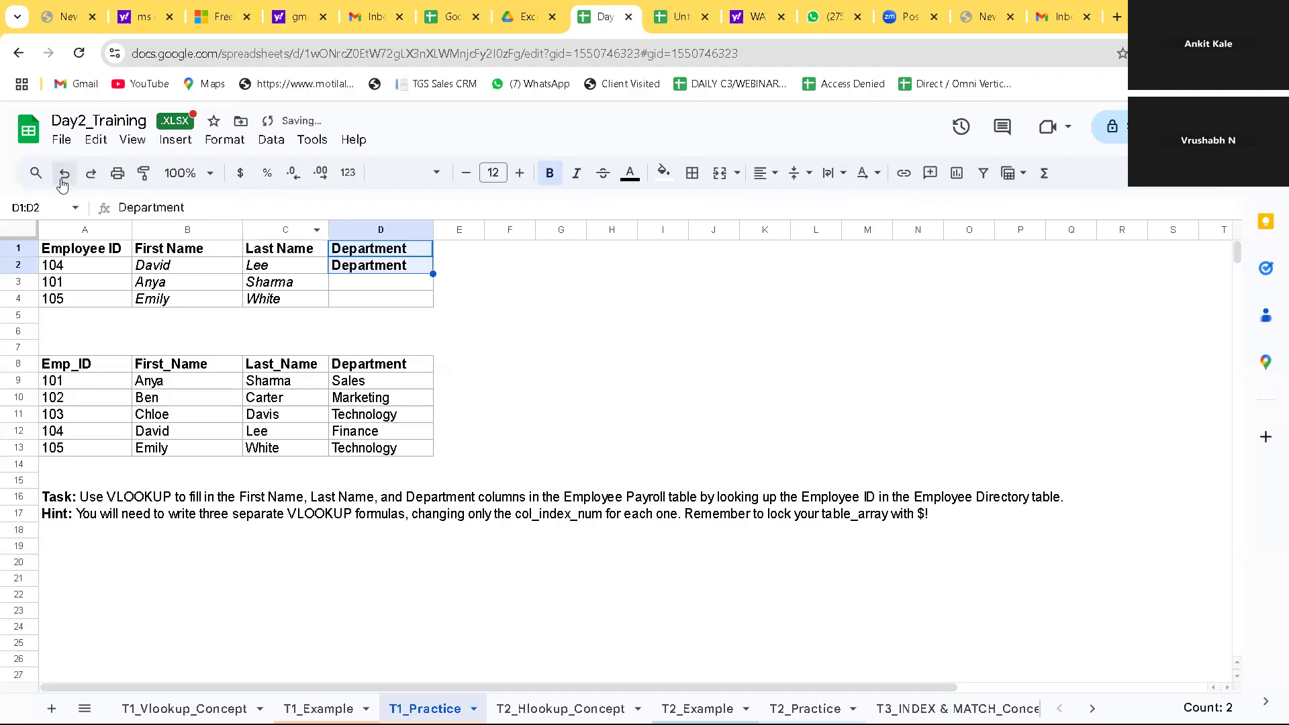
pyautogui.click(63, 176)
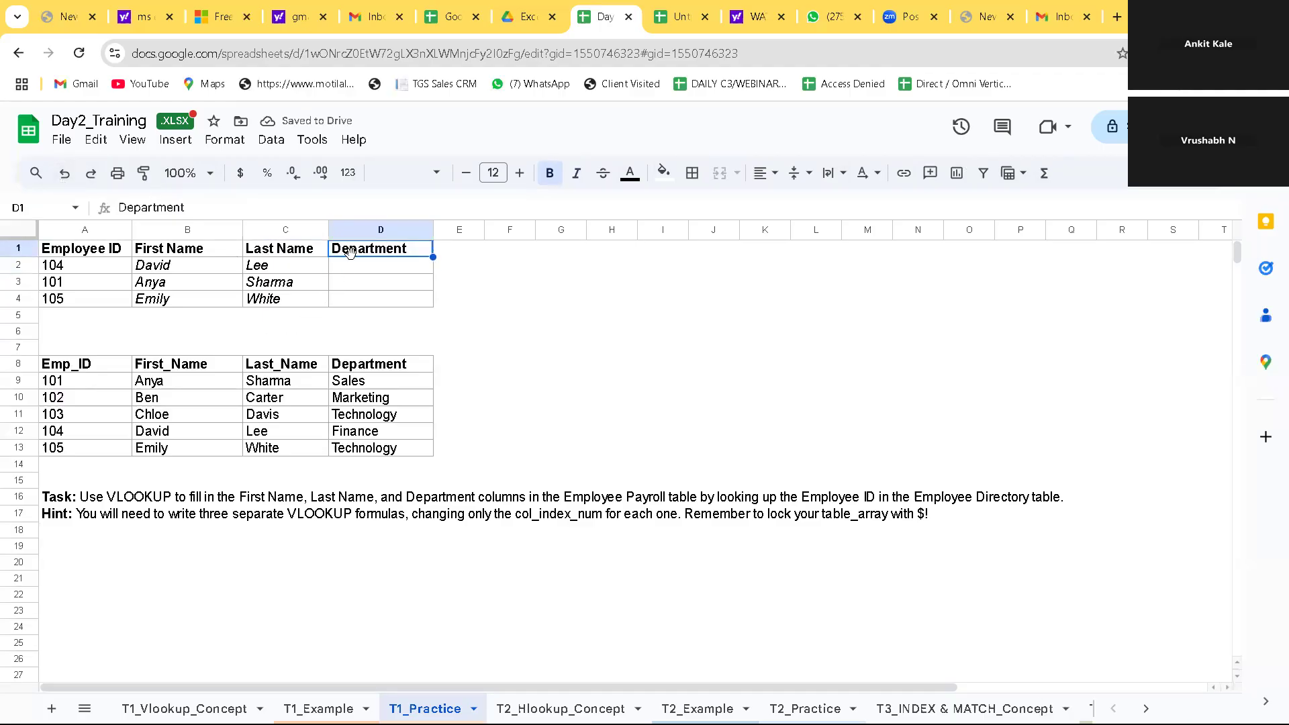
pyautogui.click(362, 266)
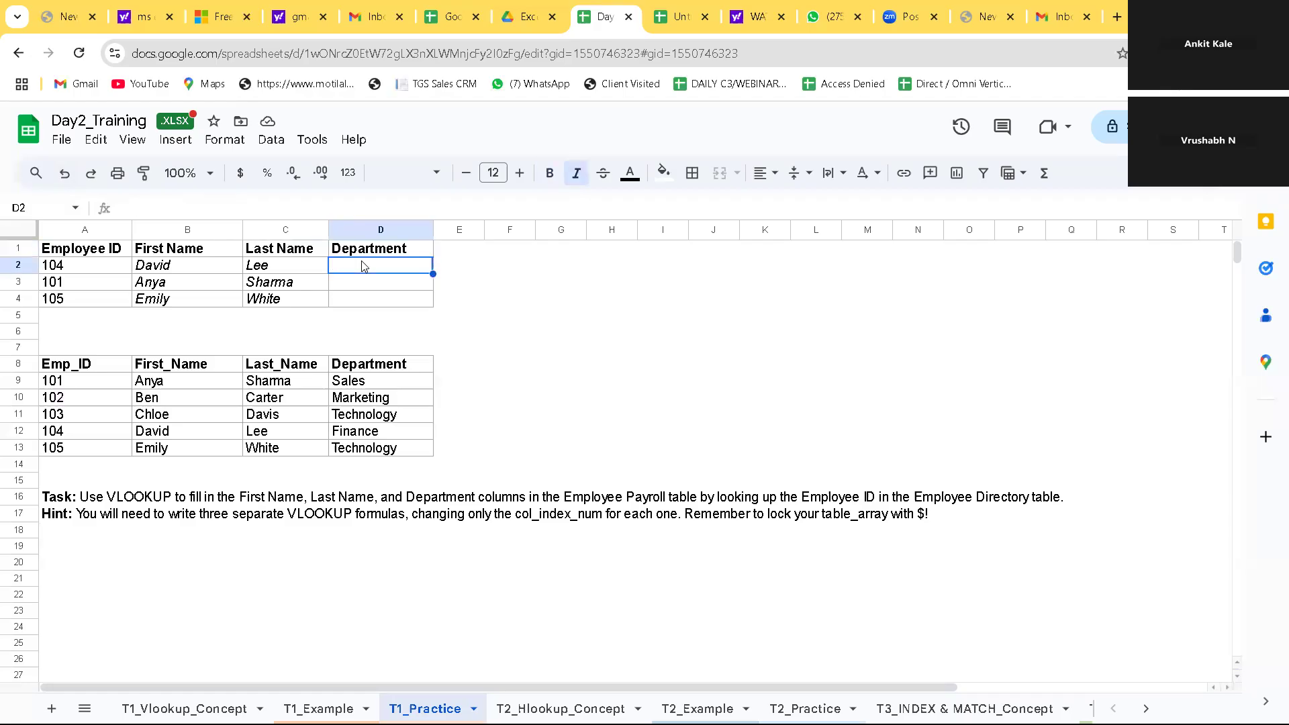
pyautogui.write('=')
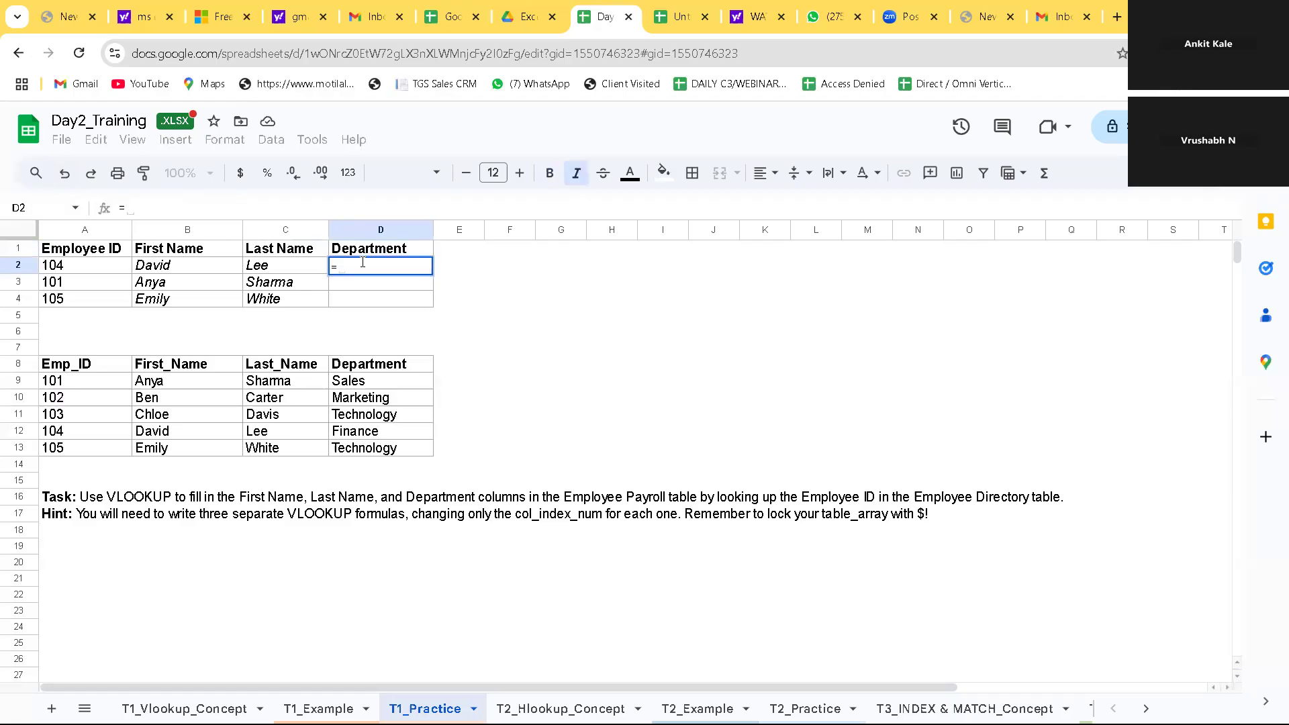
pyautogui.write('v')
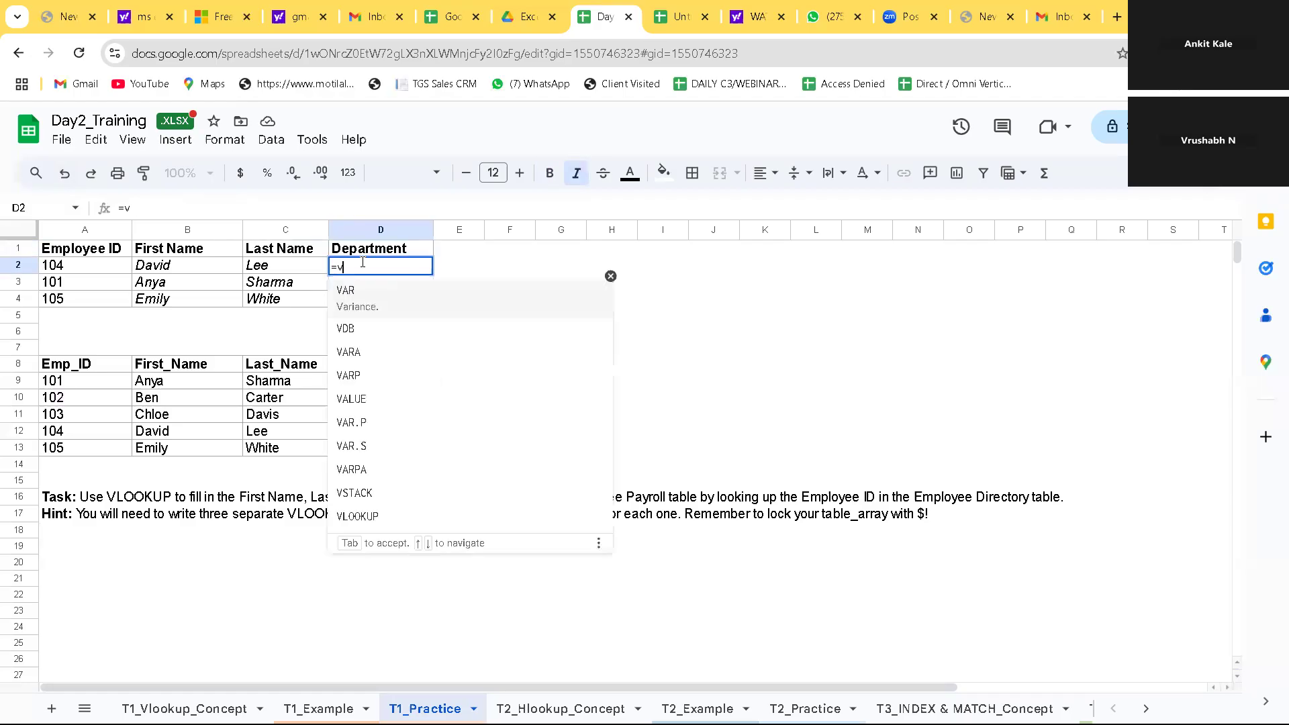
pyautogui.write('l')
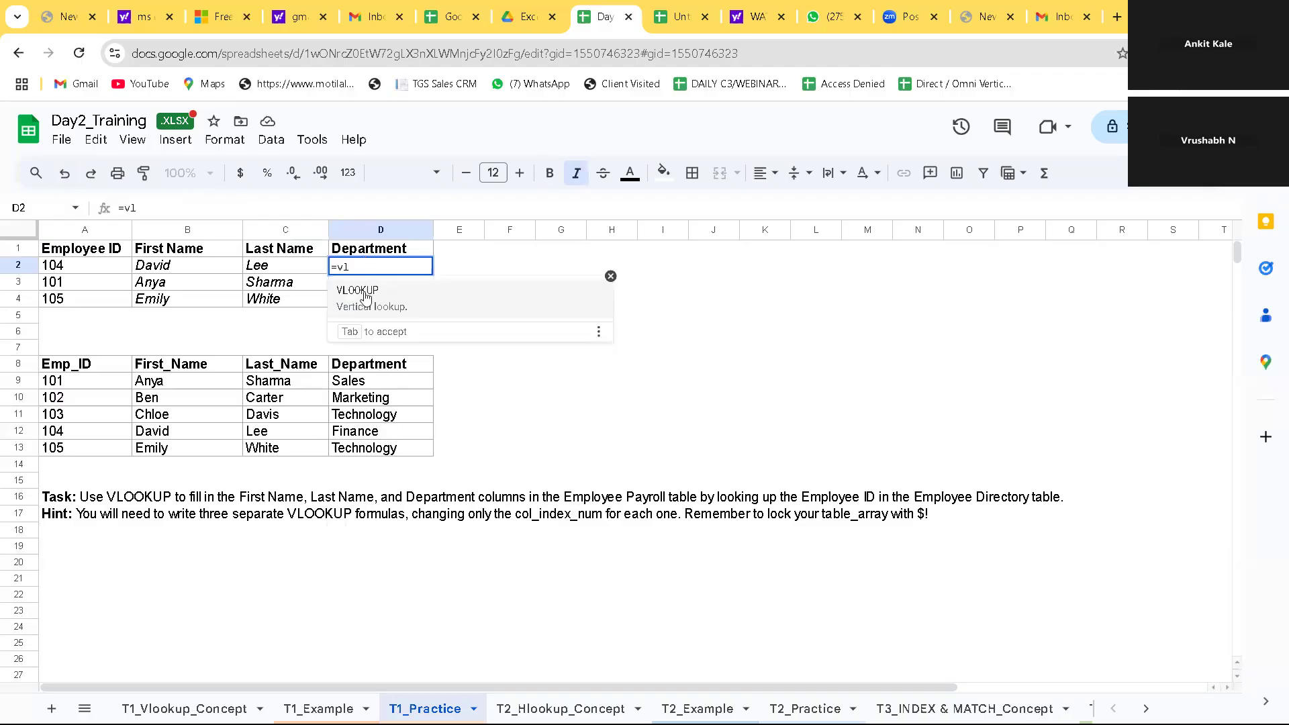
pyautogui.click(357, 293)
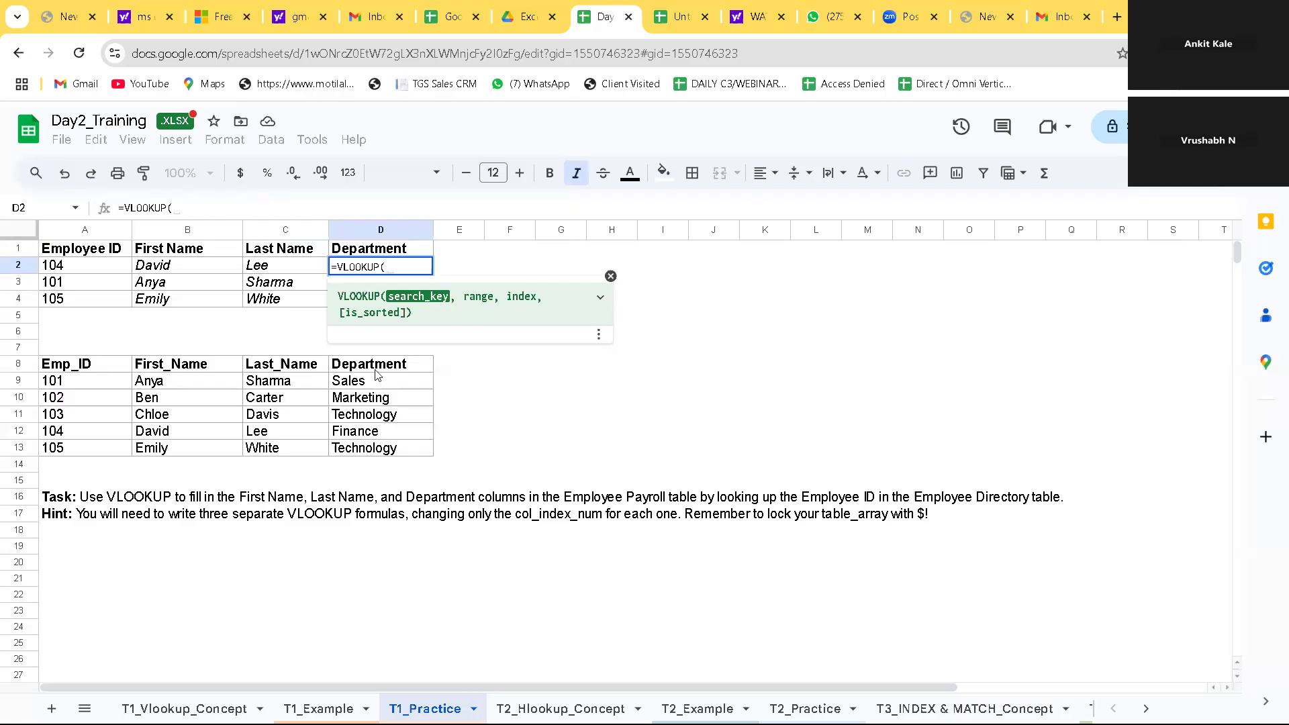
pyautogui.write('b')
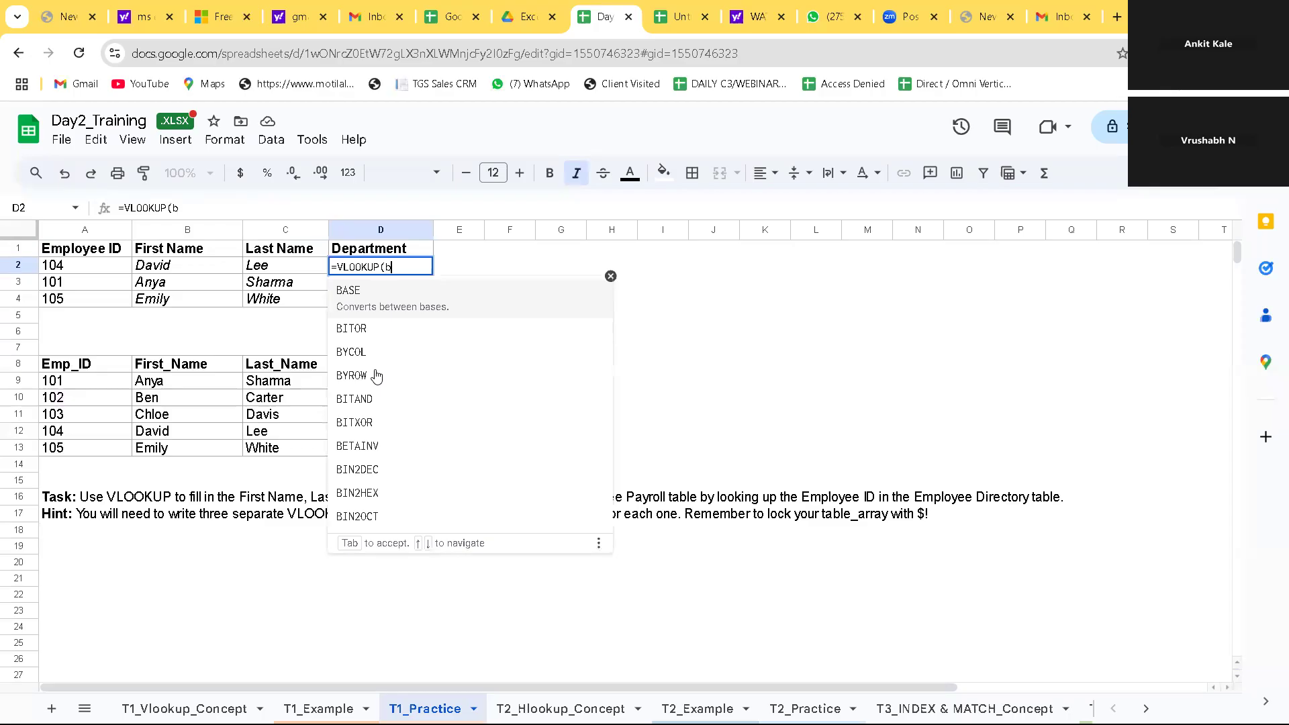
pyautogui.press('BackSpace')
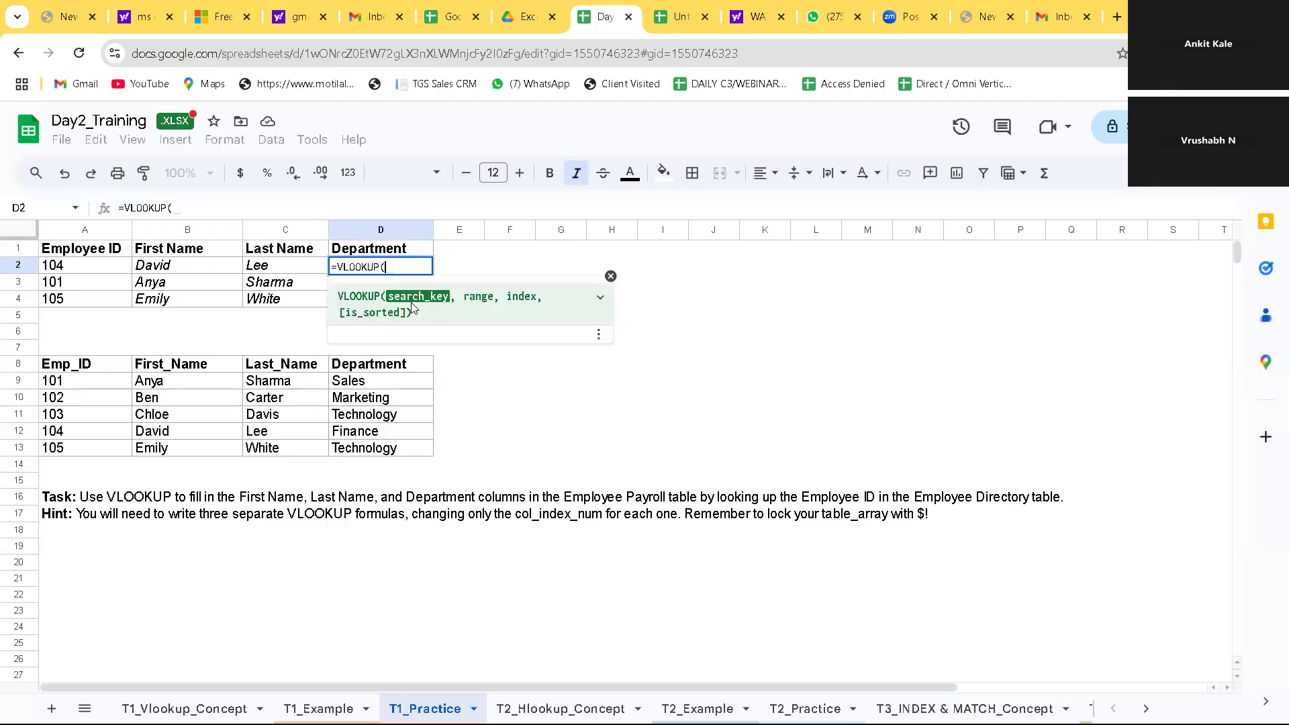
pyautogui.click(274, 321)
pyautogui.press('BackSpace')
pyautogui.press('BackSpace')
pyautogui.press('BackSpace')
pyautogui.press('BackSpace')
pyautogui.press('BackSpace')
pyautogui.press('BackSpace')
pyautogui.press('BackSpace')
pyautogui.press('BackSpace')
pyautogui.press('BackSpace')
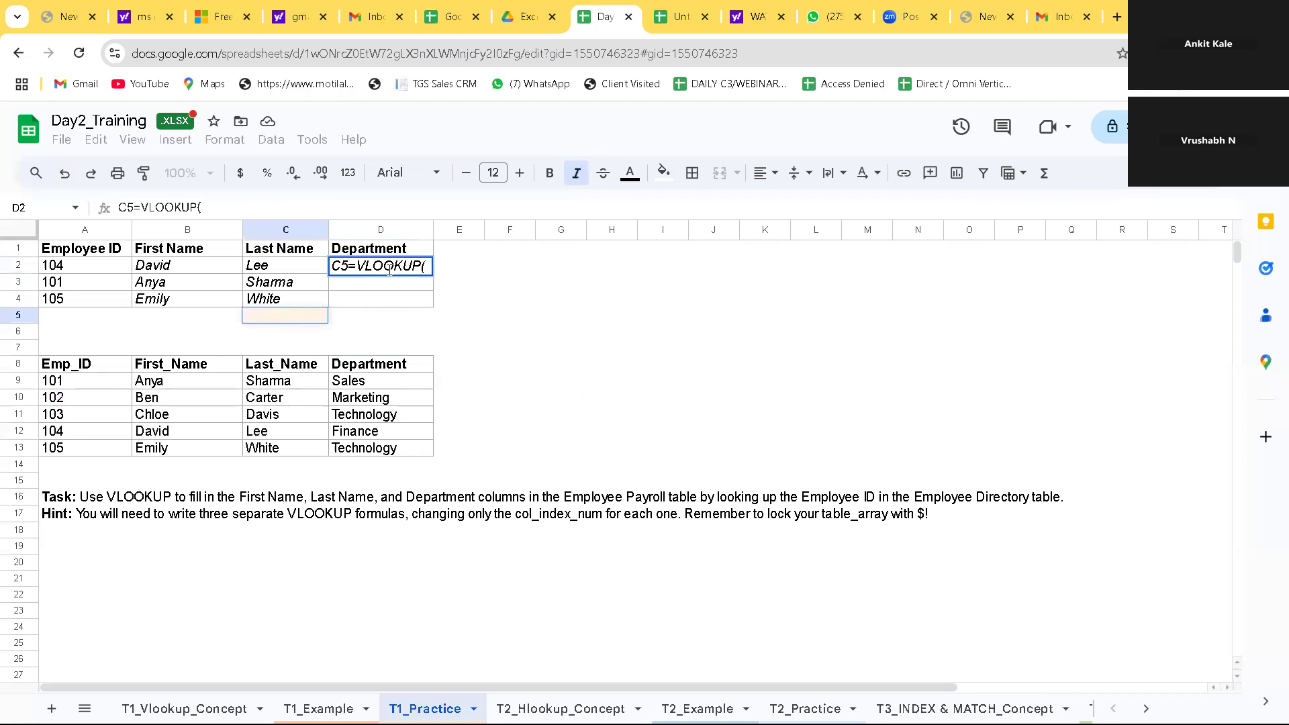
pyautogui.press('BackSpace')
pyautogui.press('BackSpace')
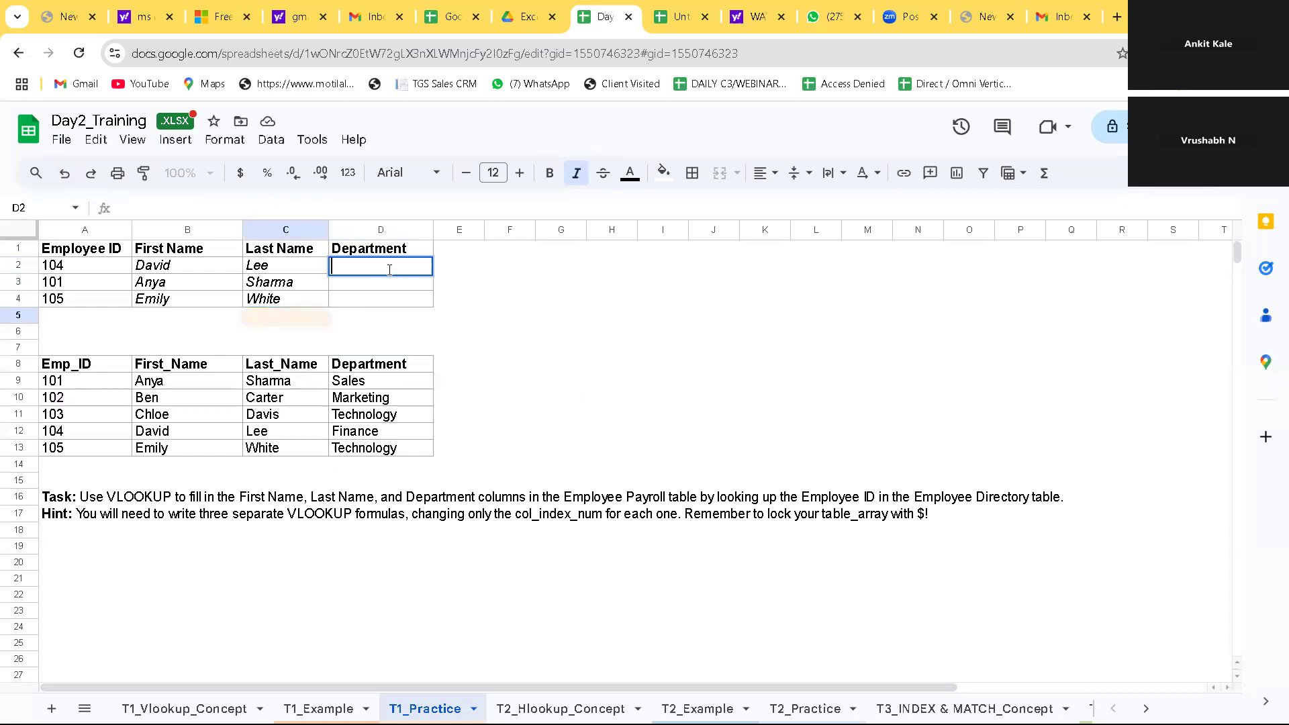
# Step: Start a VLOOKUP in the first Department cell, D2, with the Employee ID in A2 as search key
pyautogui.write('=')
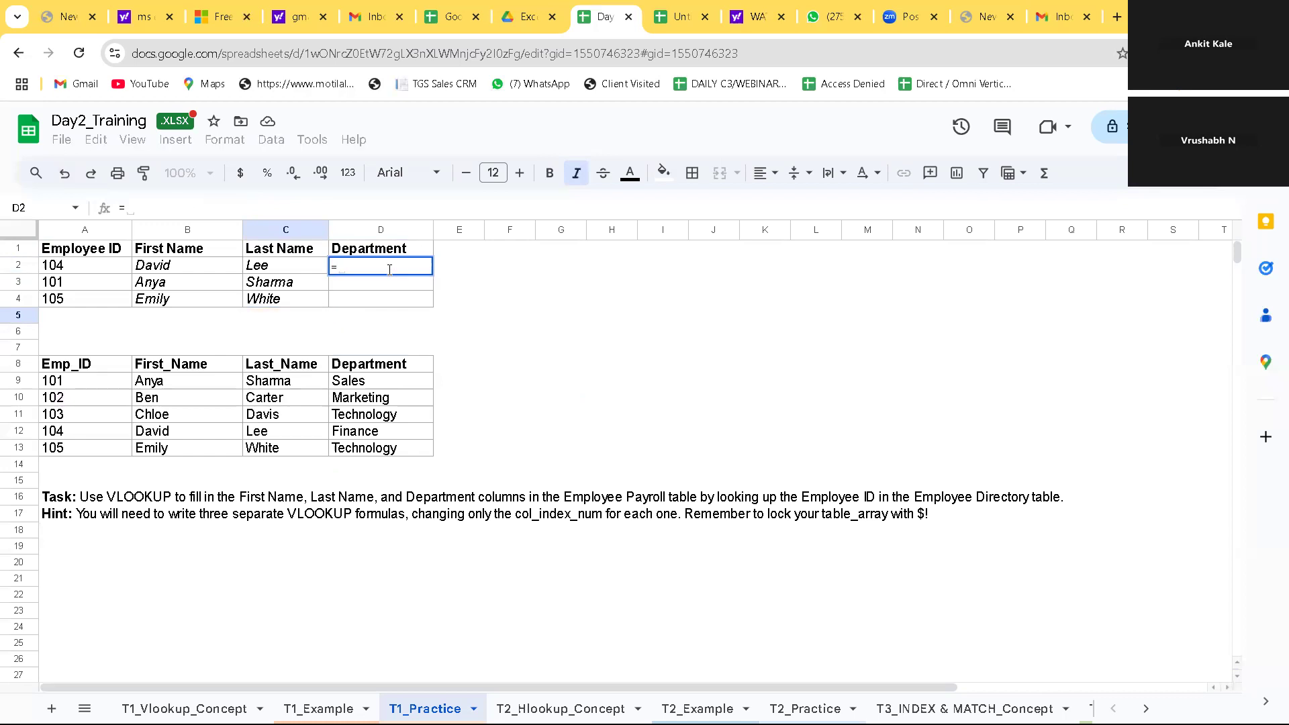
pyautogui.write('vloo')
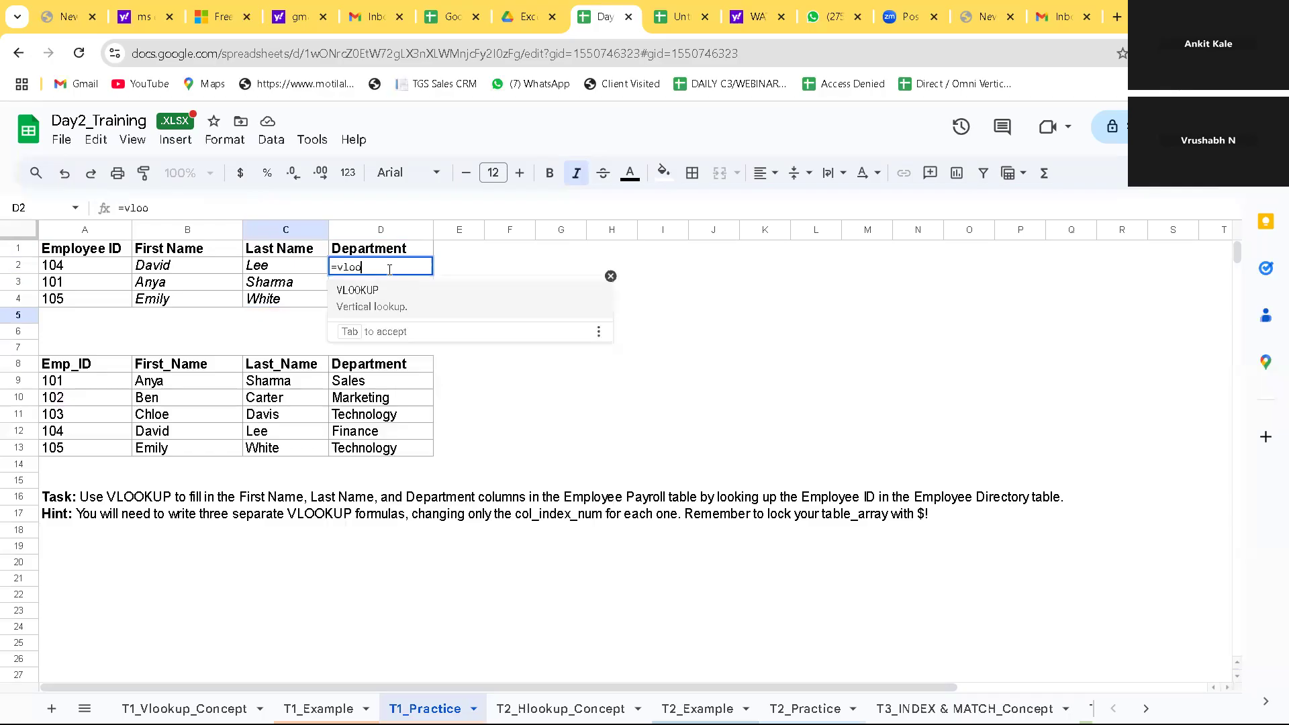
pyautogui.click(393, 293)
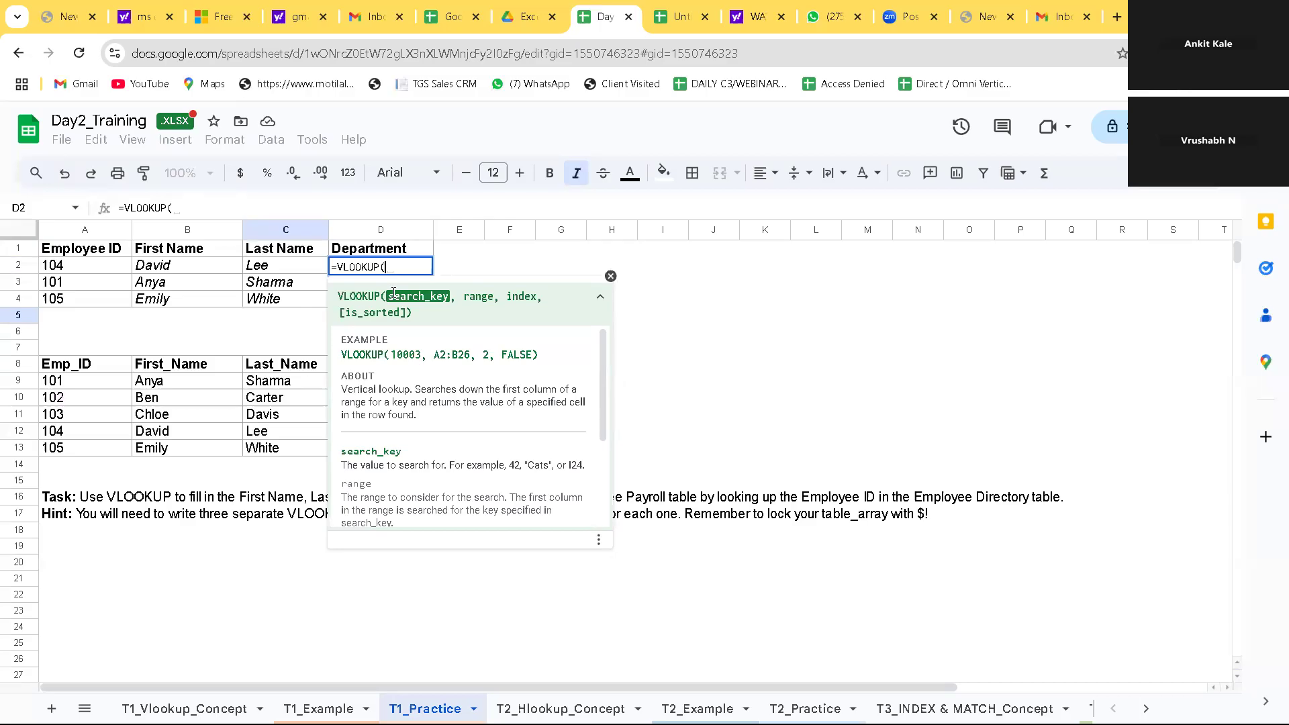
pyautogui.click(293, 316)
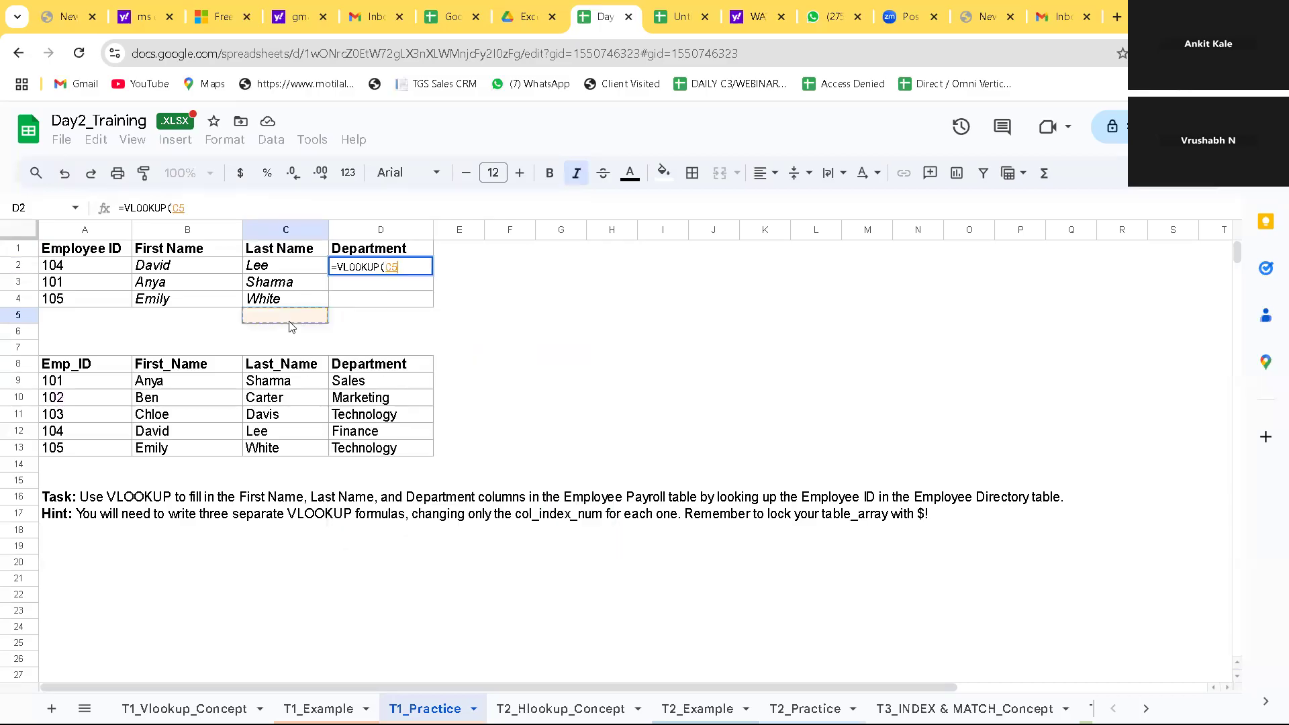
pyautogui.click(393, 366)
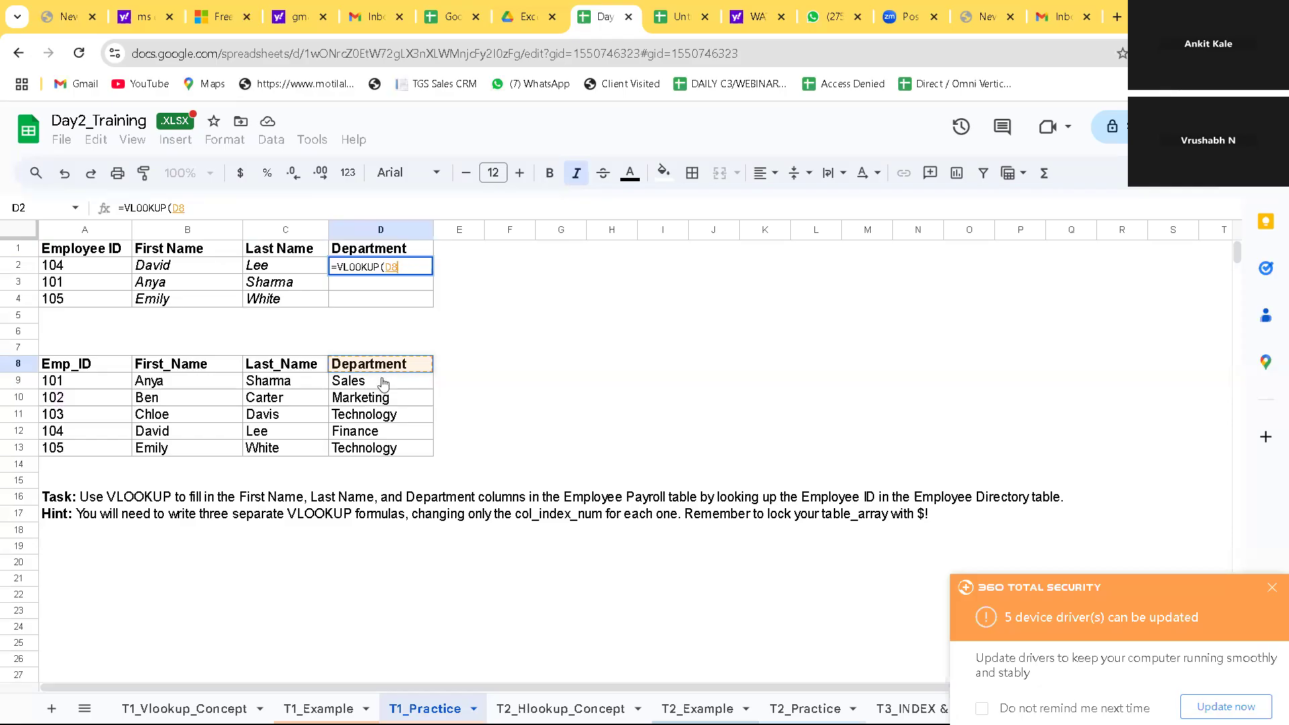
pyautogui.press('BackSpace')
pyautogui.press('BackSpace')
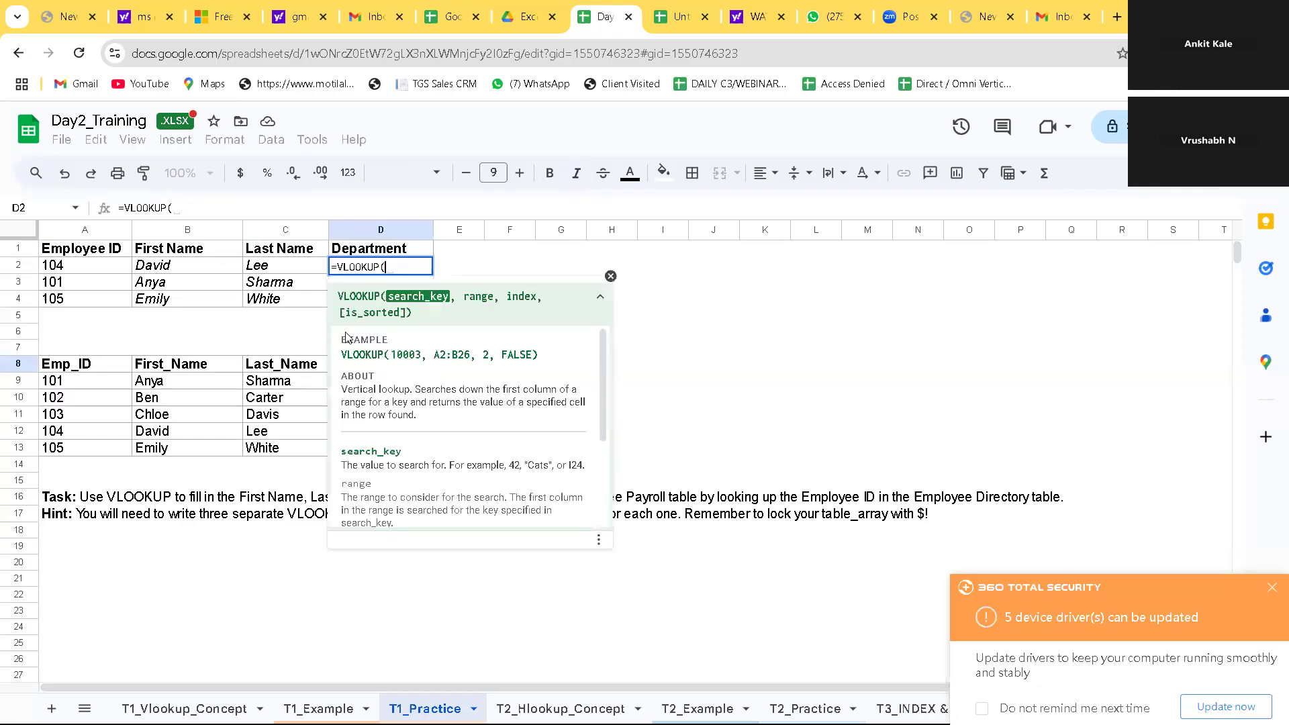
pyautogui.press('BackSpace')
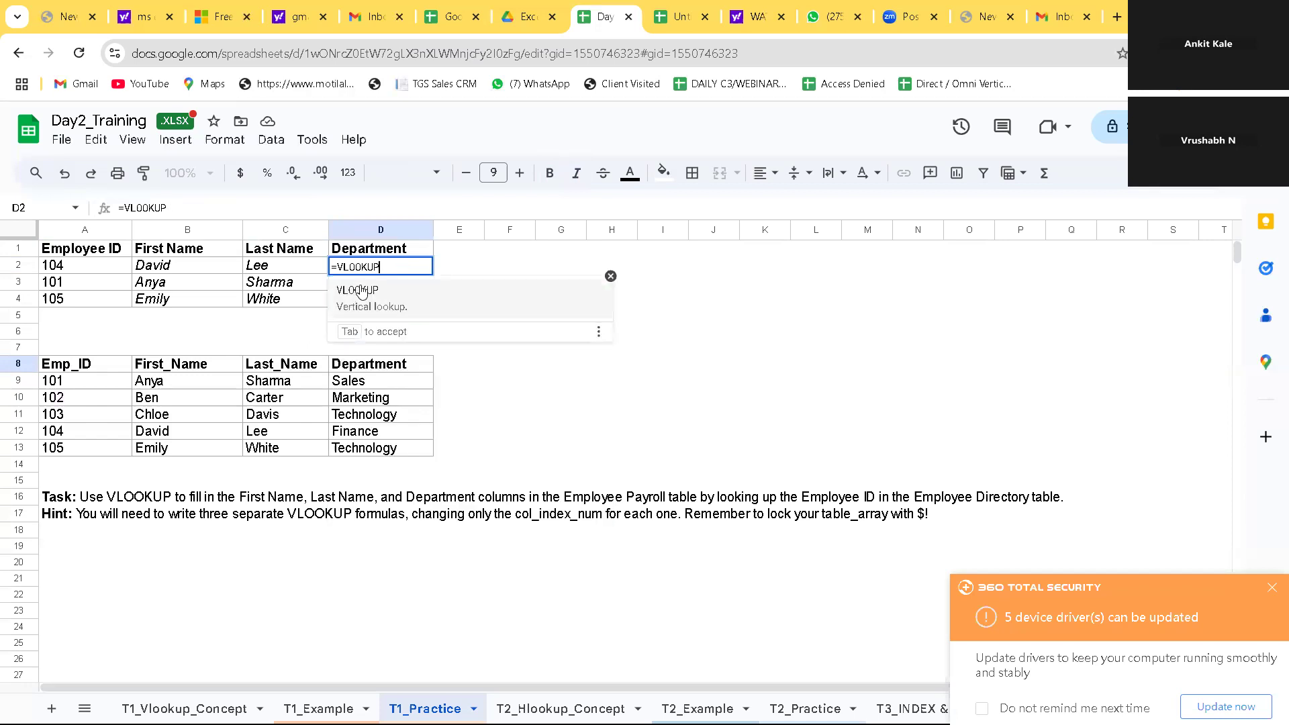
pyautogui.click(358, 290)
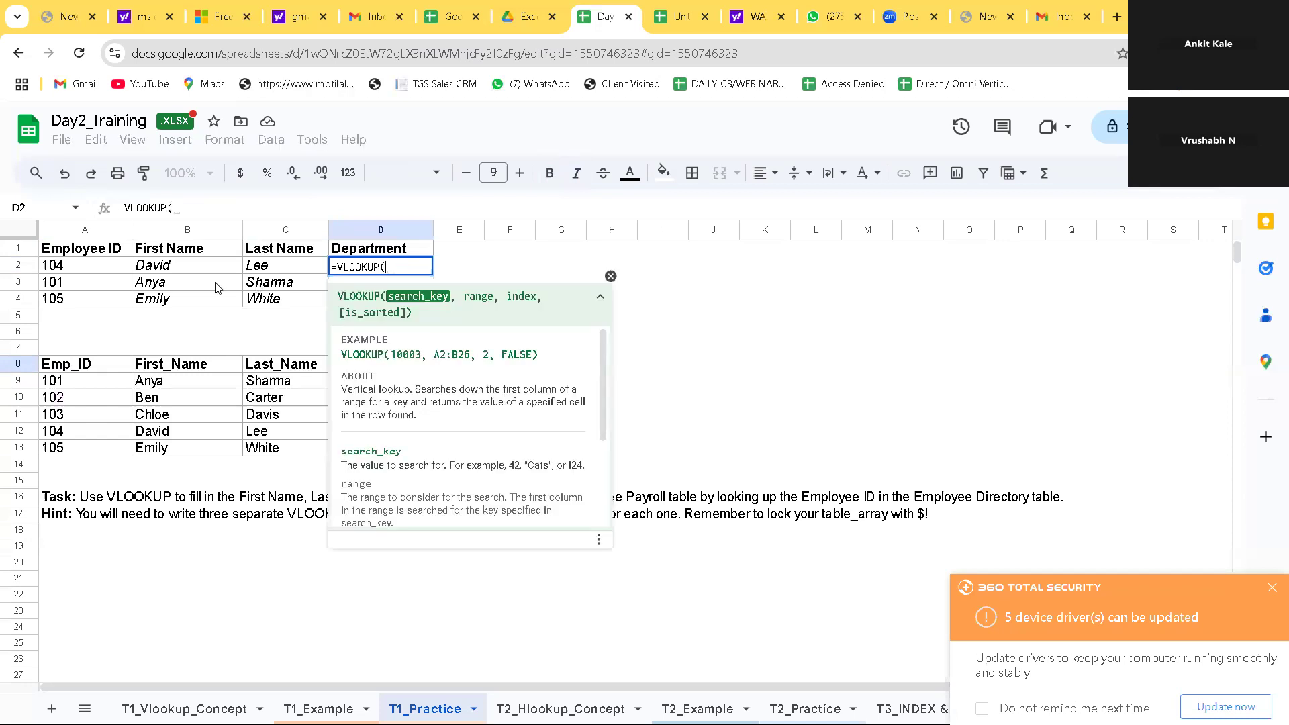
pyautogui.click(60, 268)
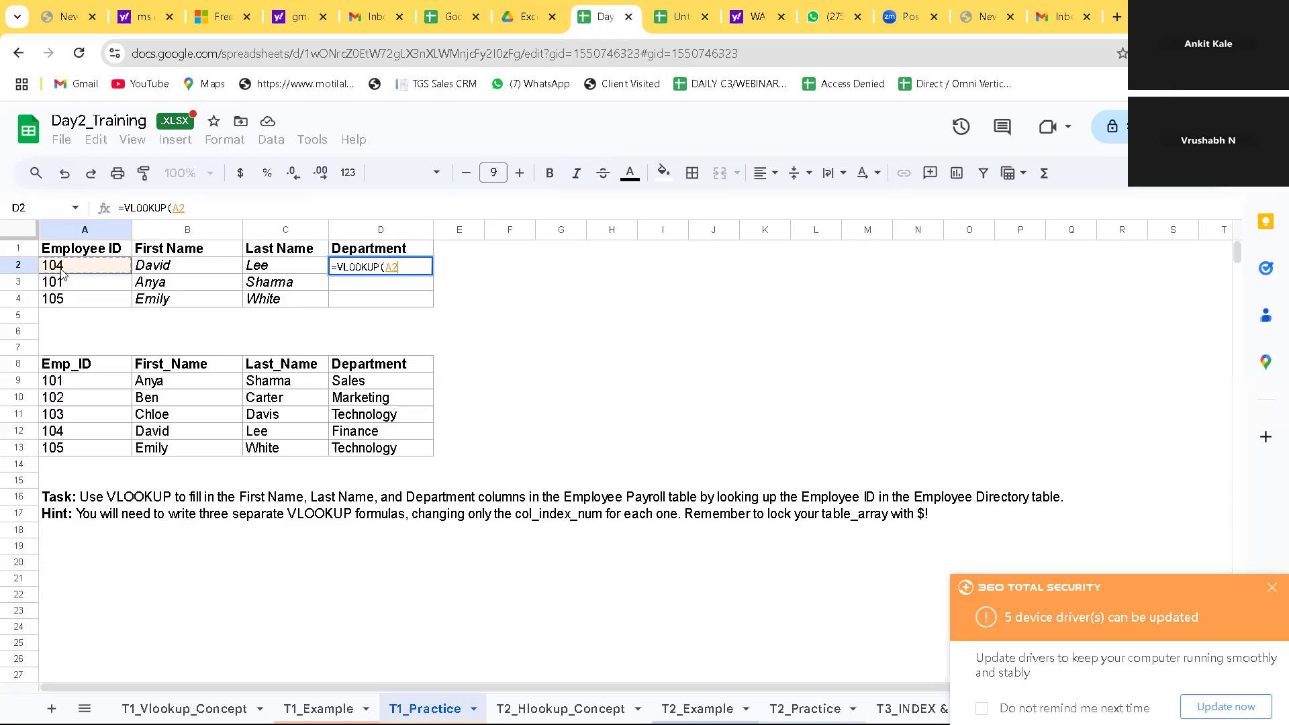
pyautogui.write(',')
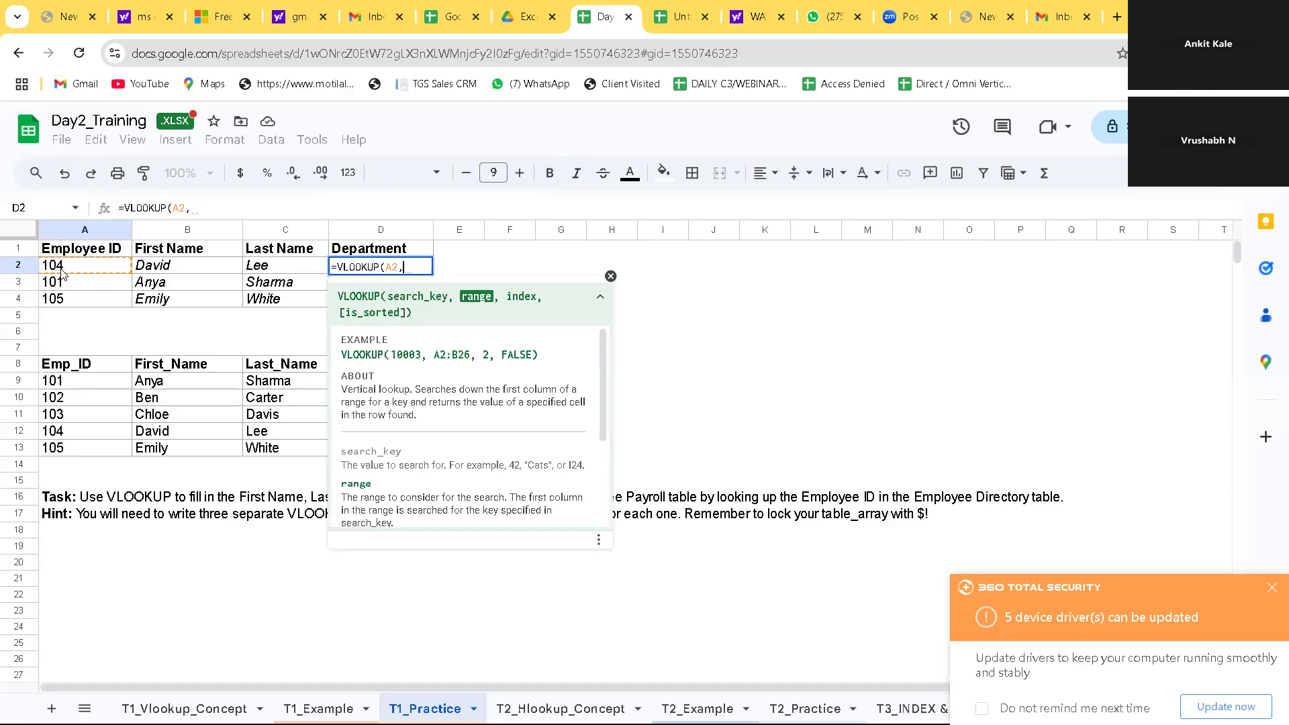
# Step: Set the D2 formula's range to the whole employee directory table, locked as $A$8:$D$13
pyautogui.moveTo(38, 359); pyautogui.dragTo(378, 452)
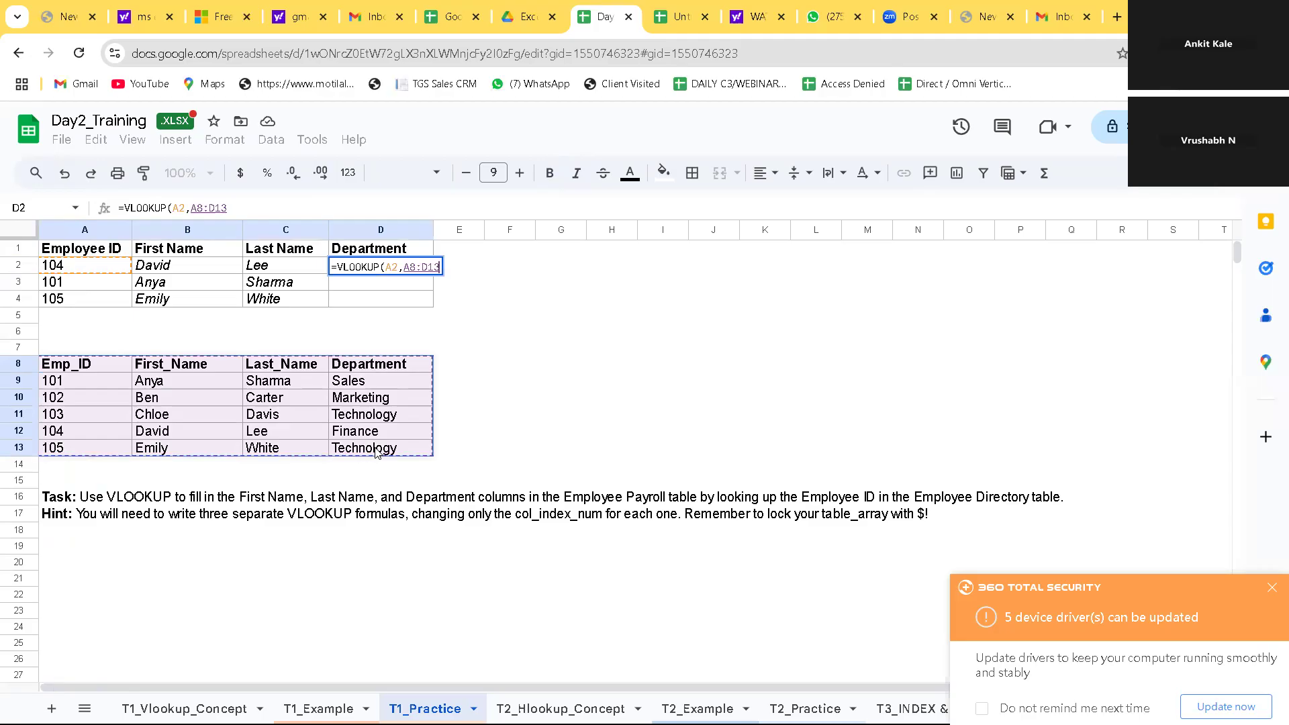
pyautogui.press('XF86MonBrightnessUp')
pyautogui.press('F4')
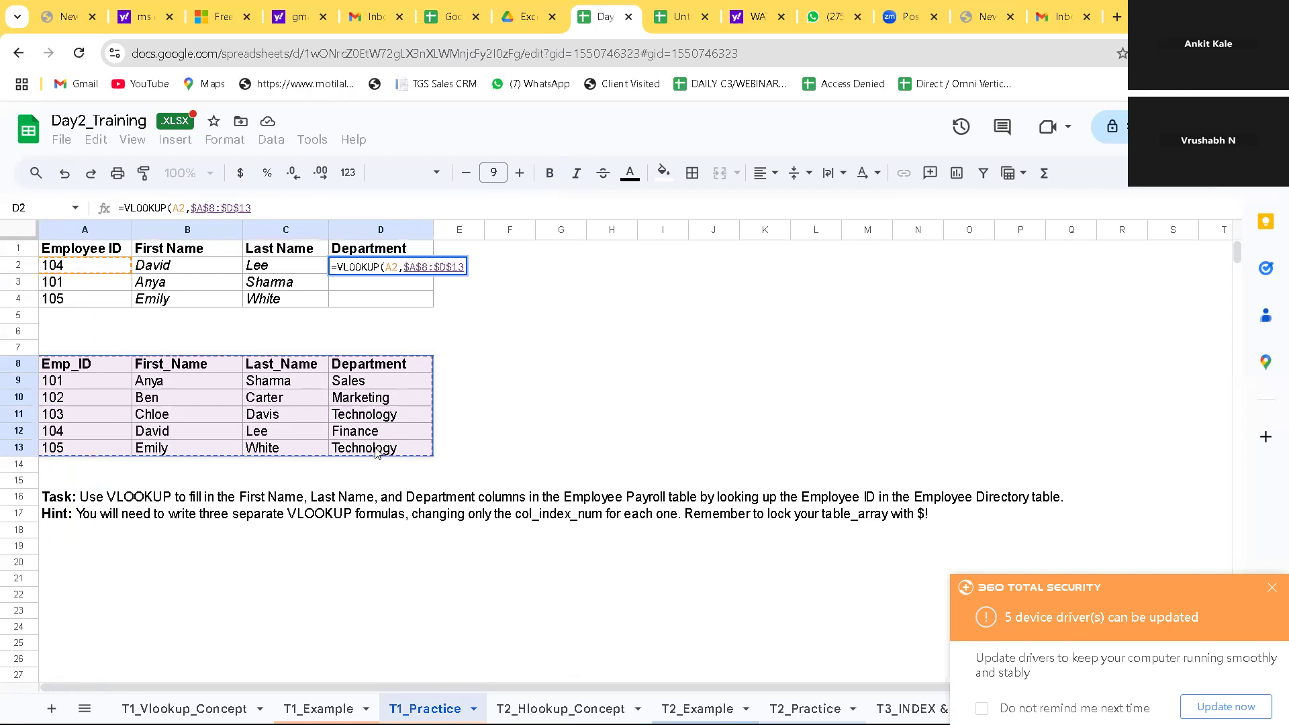
# Step: Set the column index of the VLOOKUP formula in the first Department cell, D2, to 4
pyautogui.write(',')
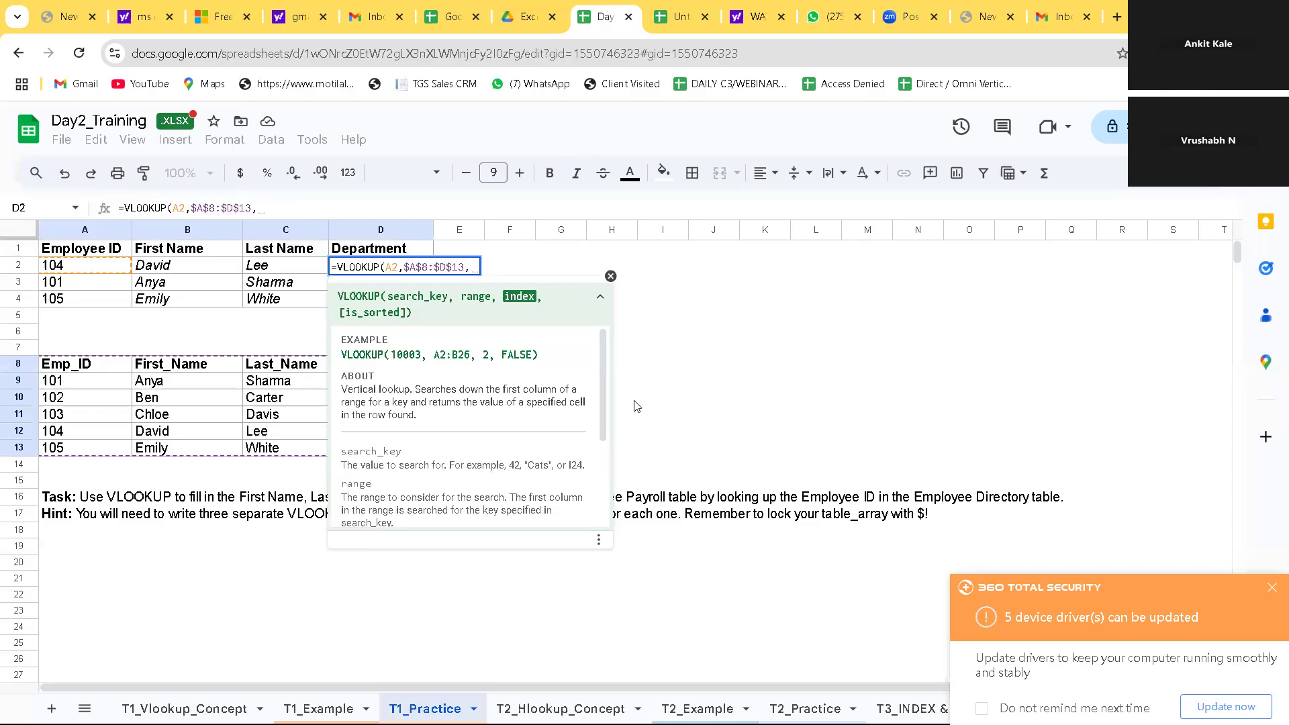
pyautogui.click(611, 276)
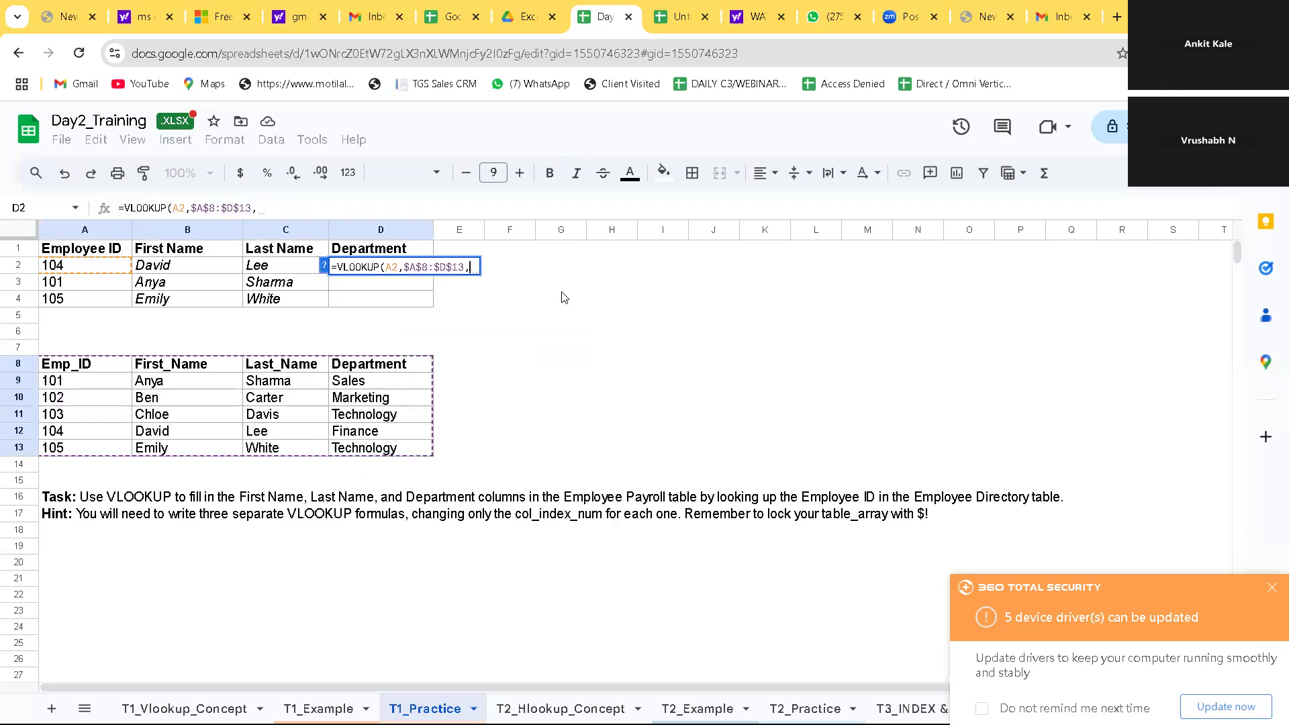
pyautogui.click(390, 369)
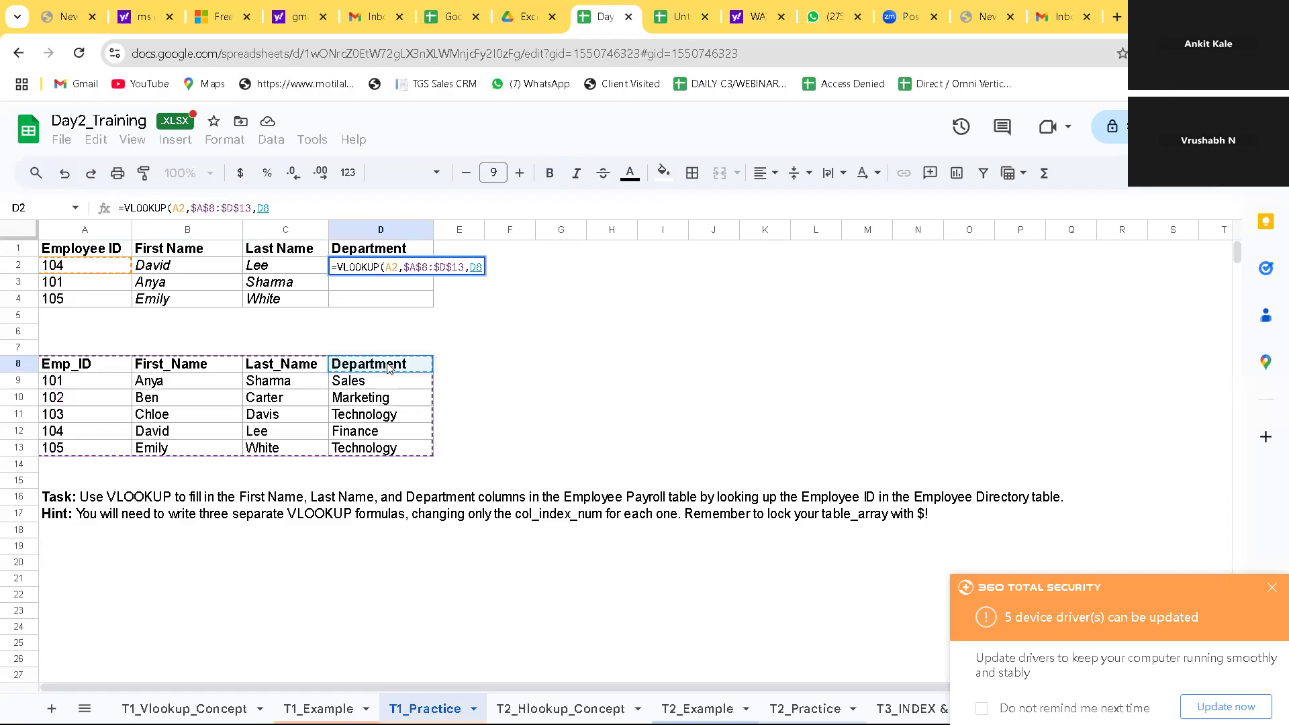
pyautogui.press('BackSpace')
pyautogui.press('BackSpace')
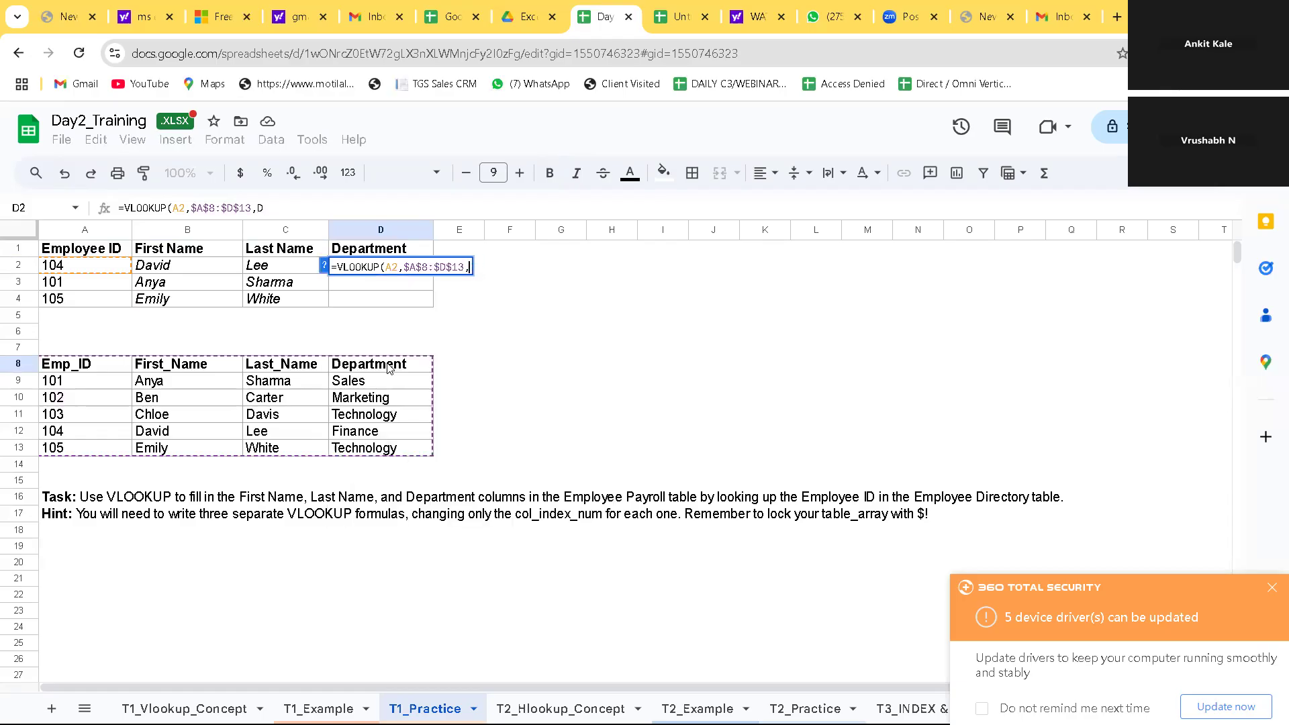
pyautogui.write('4')
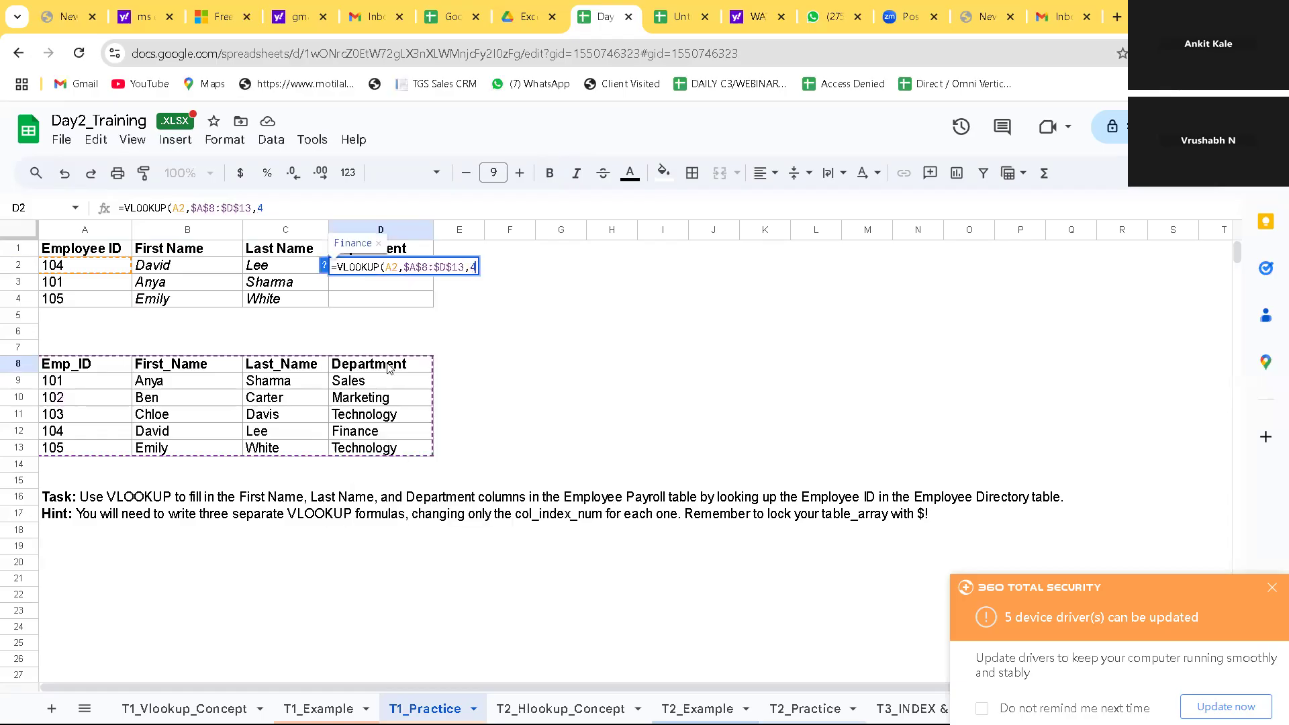
# Step: Finish the D2 formula with FALSE for an exact match and accept the suggested autofill for D3:D4
pyautogui.write(',')
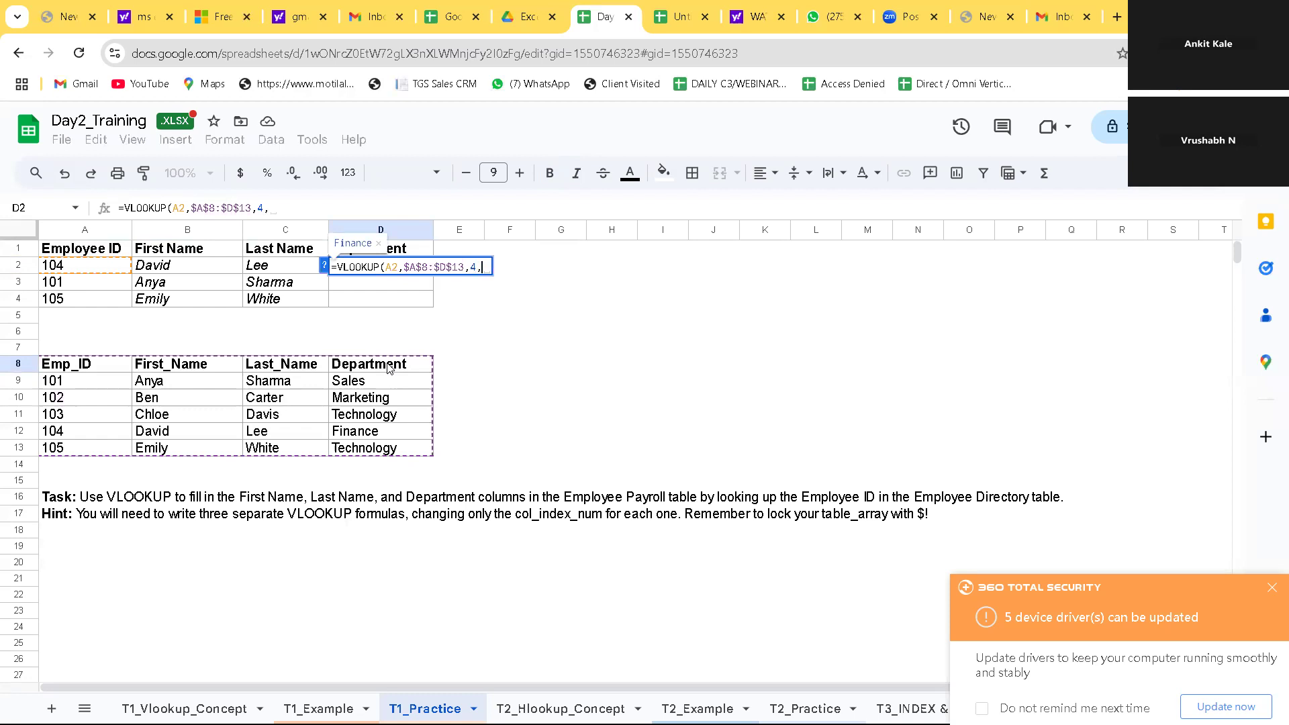
pyautogui.write('fa')
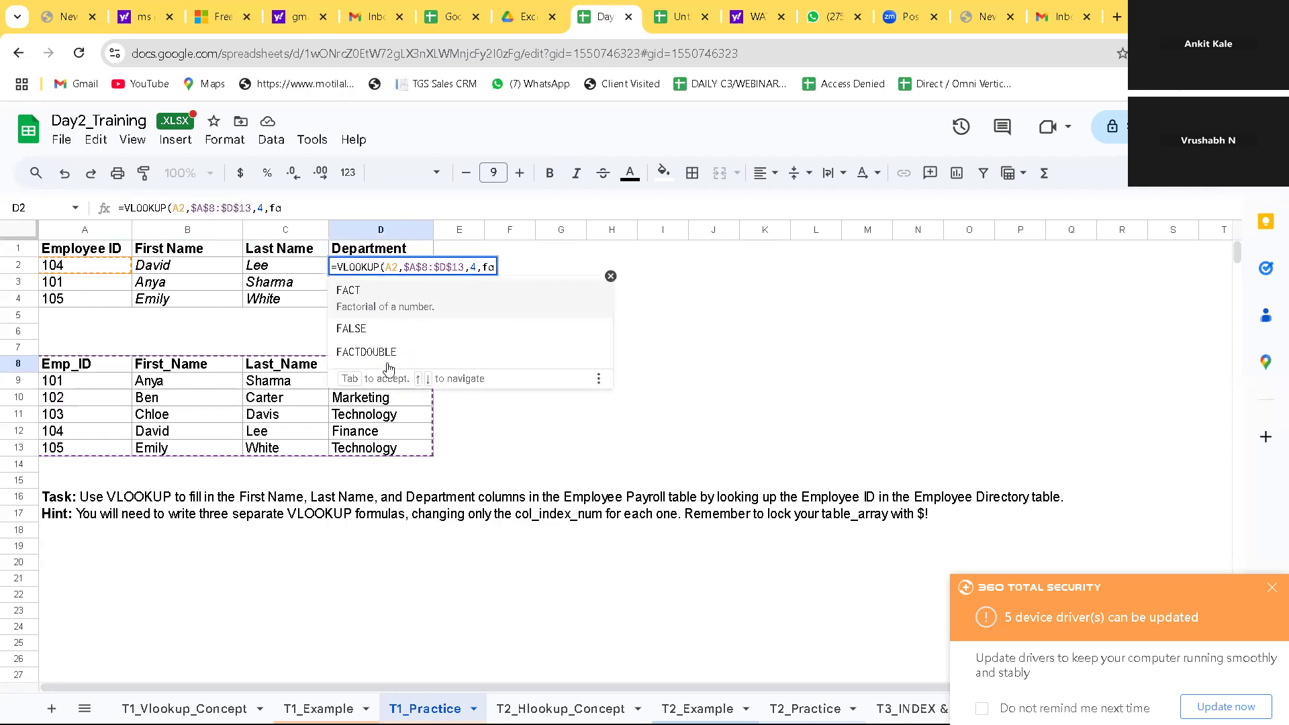
pyautogui.click(361, 328)
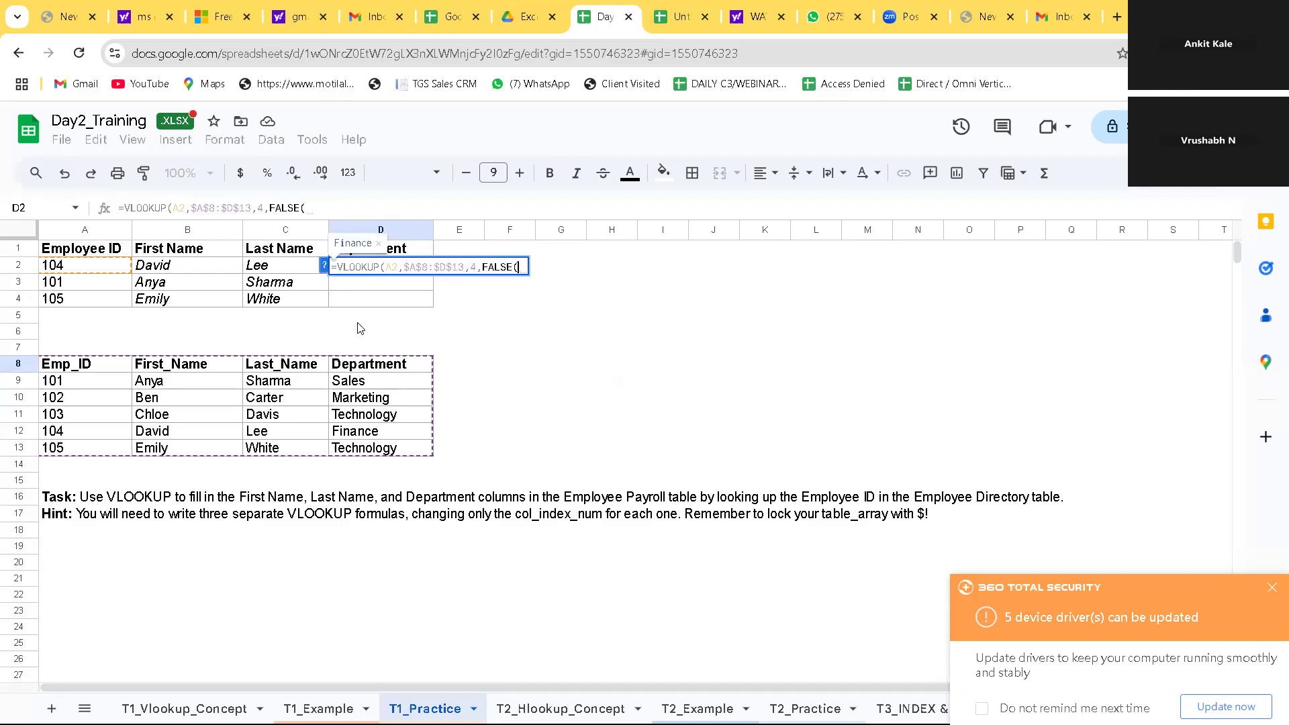
pyautogui.press('BackSpace')
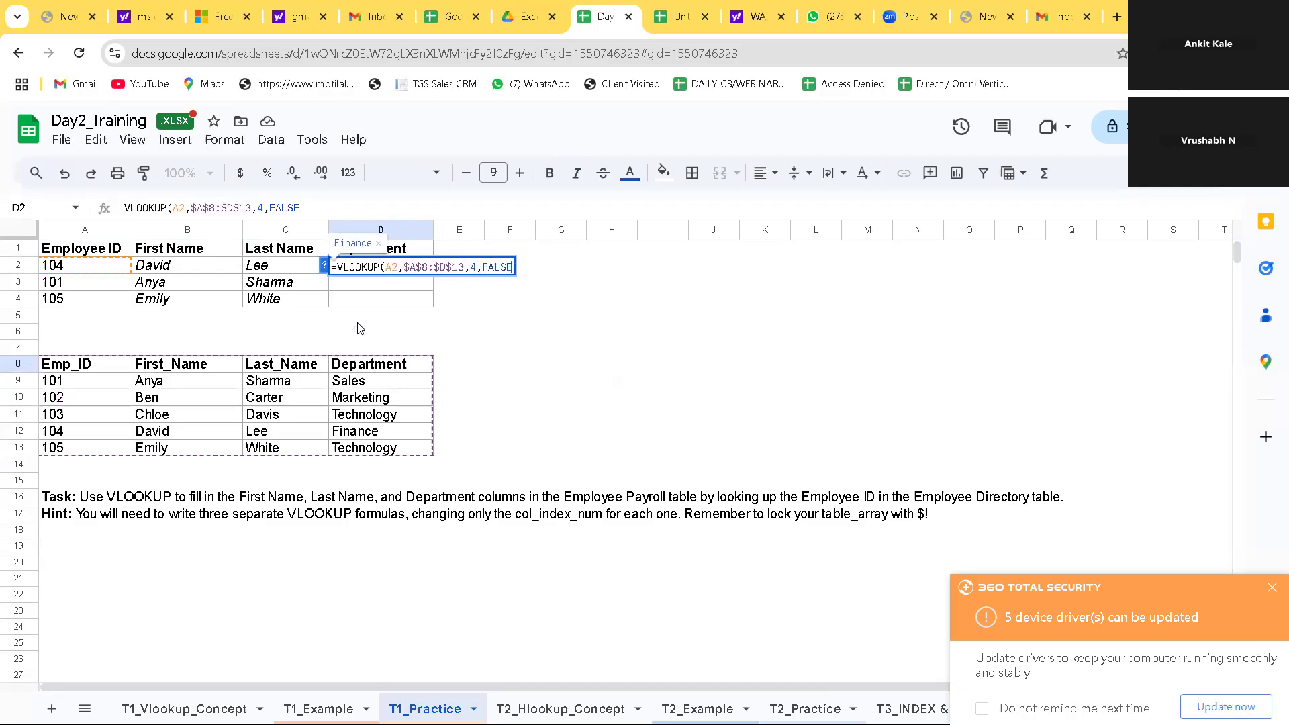
pyautogui.write(')')
pyautogui.press('Return')
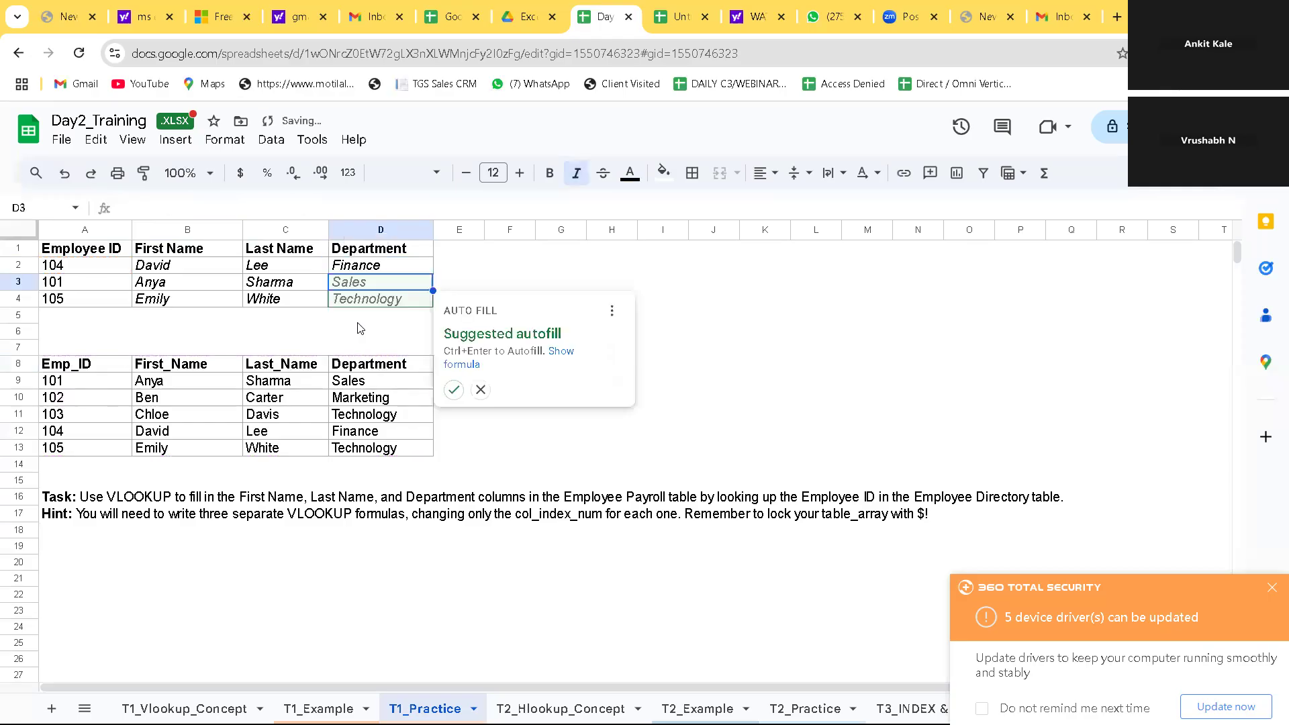
pyautogui.click(453, 389)
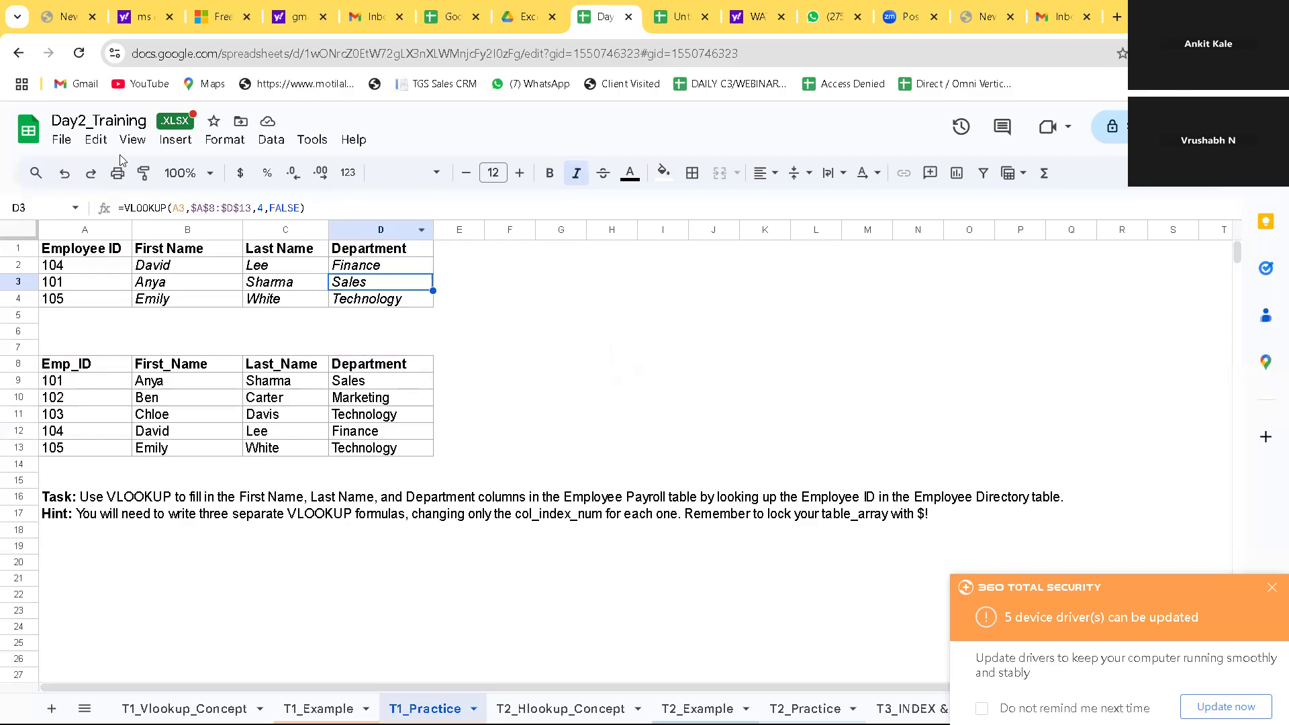
# Step: Undo the Department column autofill and the D2 formula
pyautogui.click(64, 174)
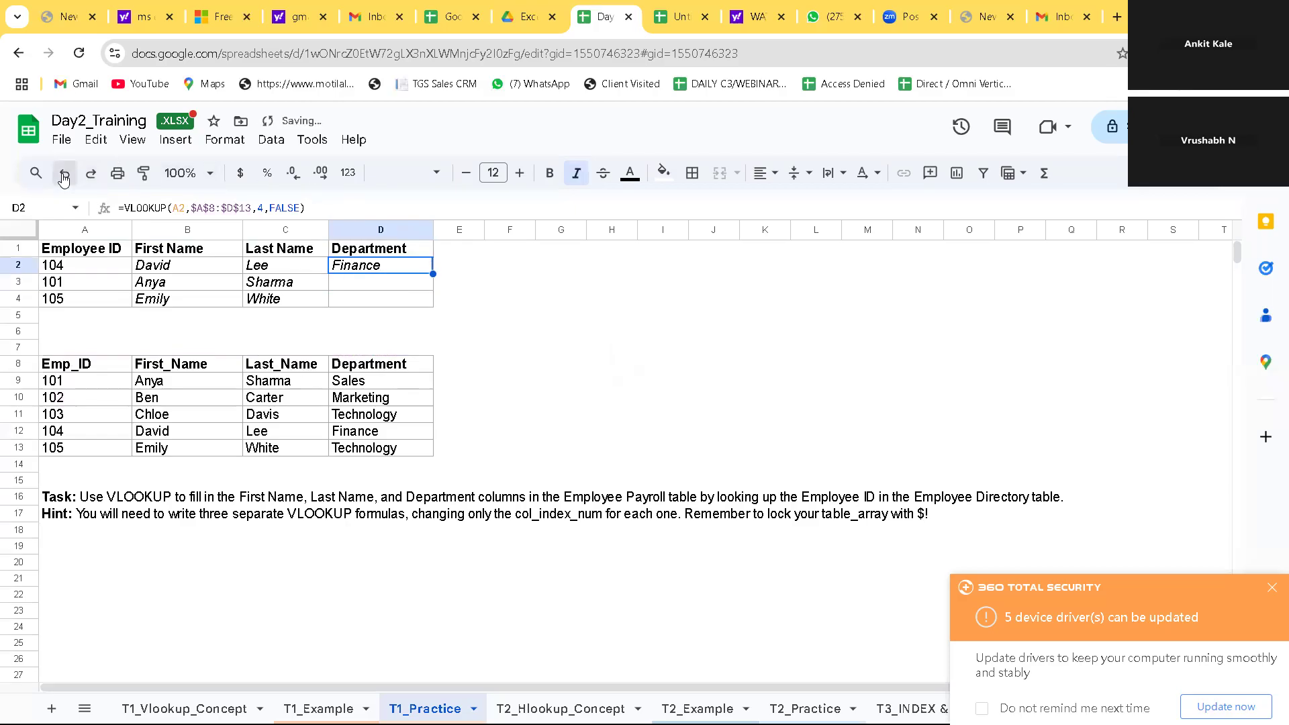
pyautogui.click(64, 174)
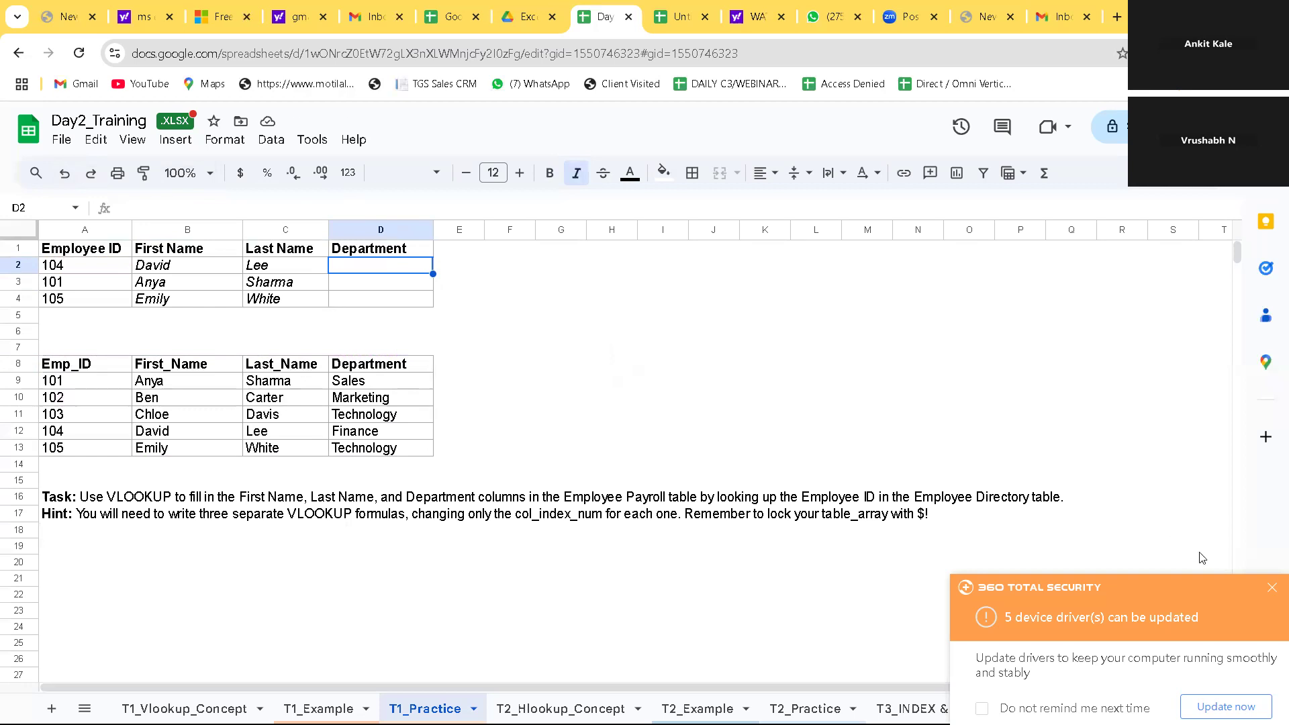
# Step: Dismiss the driver update notification and clear the Product Name and Unit Price placeholders in C2:D4 on the T1_Example sheet
pyautogui.click(1272, 585)
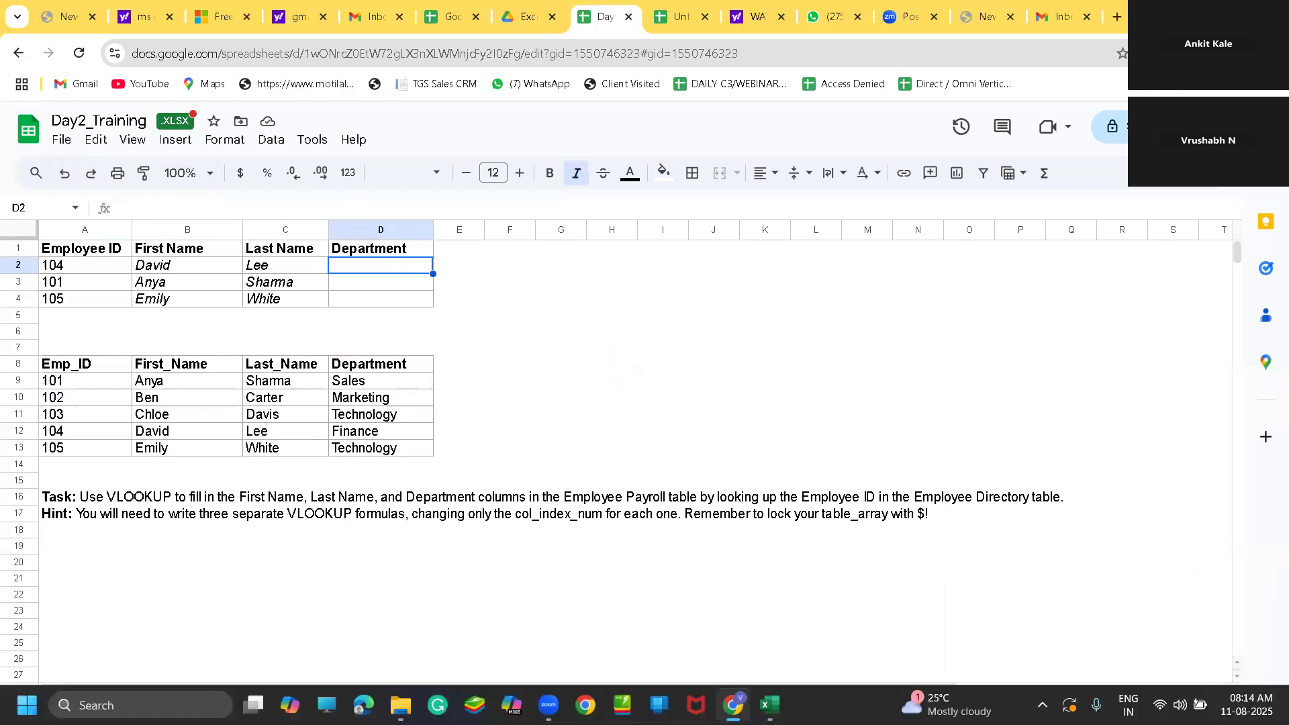
pyautogui.click(319, 708)
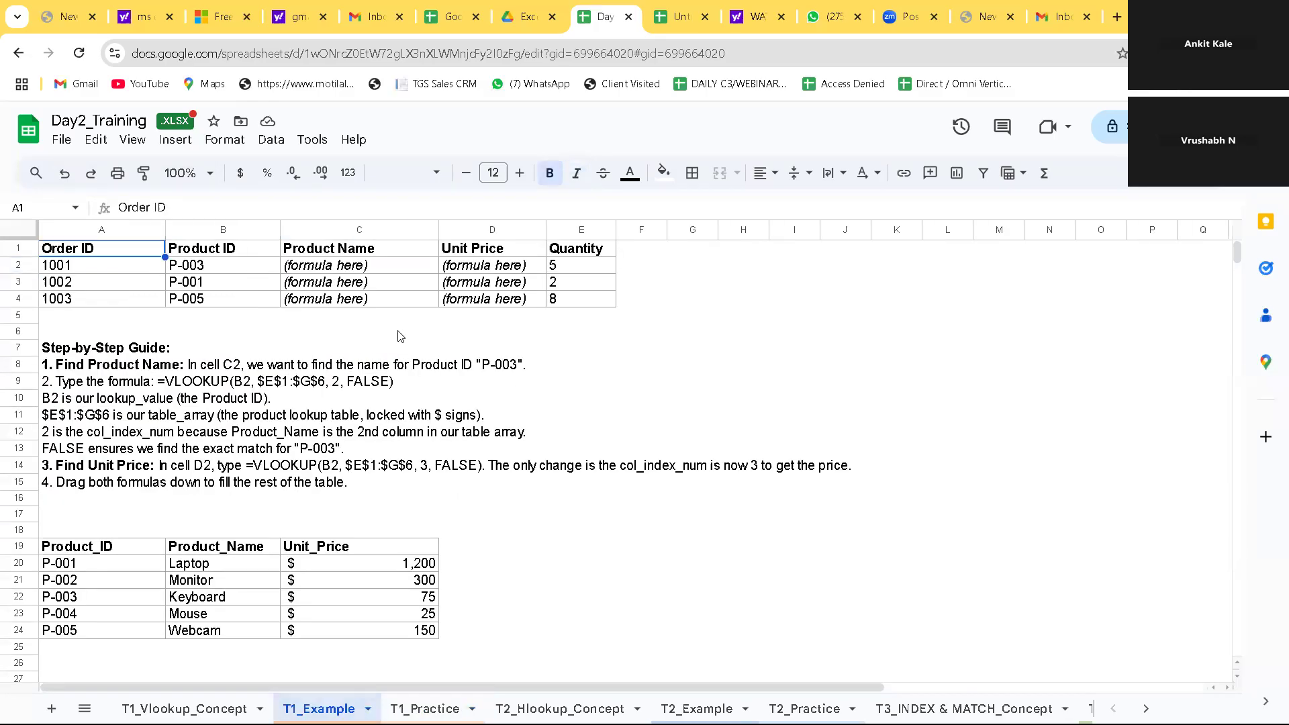
pyautogui.click(360, 267)
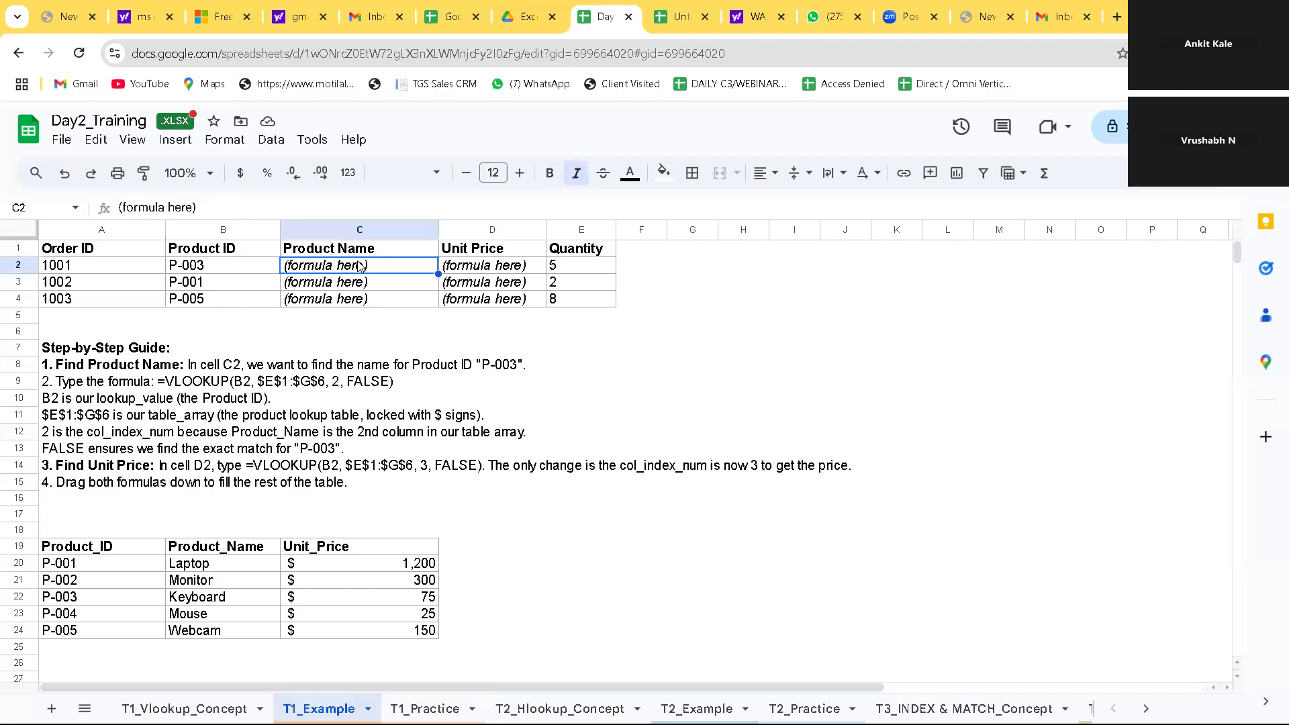
pyautogui.press('Delete')
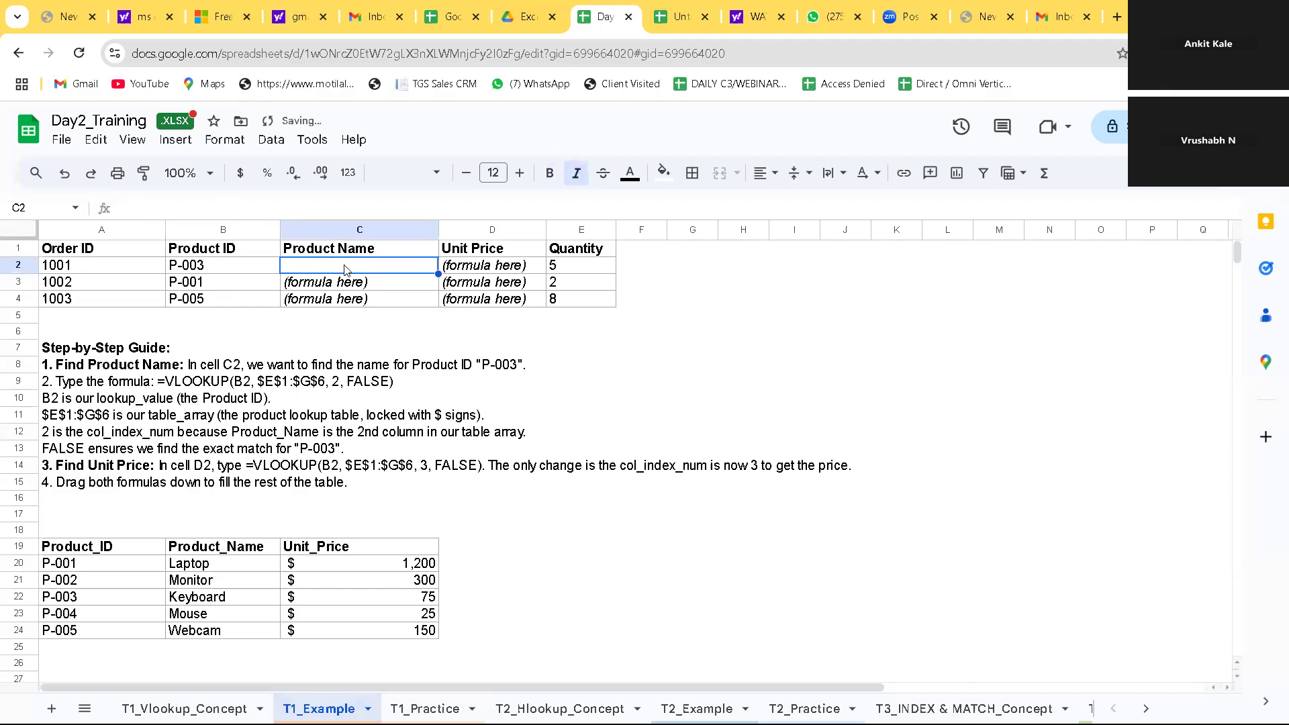
pyautogui.moveTo(473, 291); pyautogui.dragTo(495, 292)
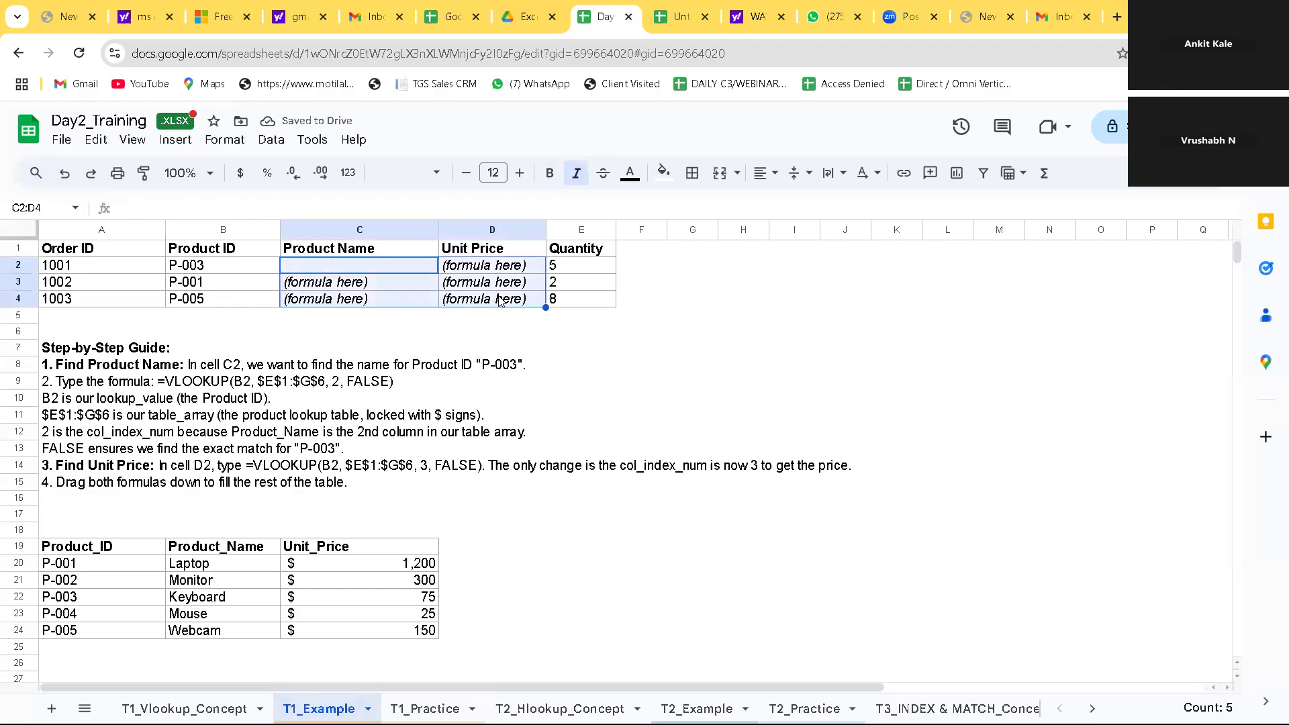
pyautogui.press('Delete')
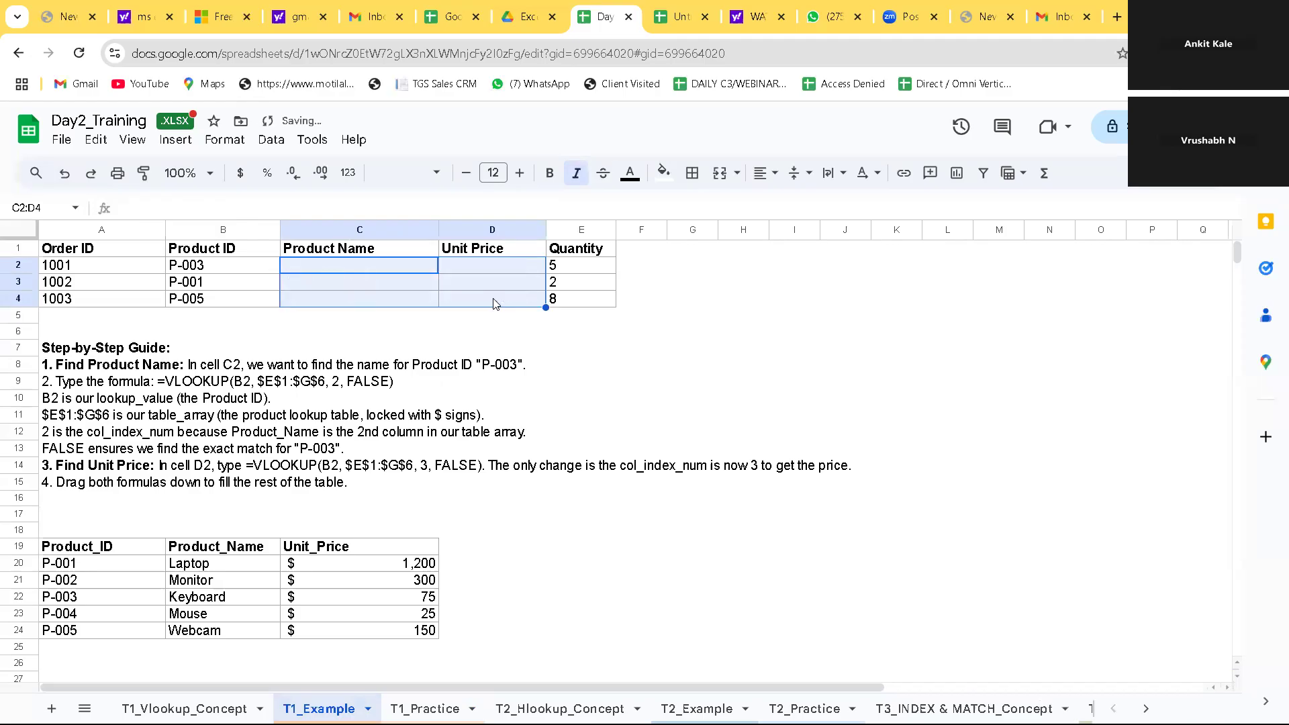
# Step: Start a VLOOKUP in the first Product Name cell, C2, with the Product ID in B2 as search key
pyautogui.click(366, 265)
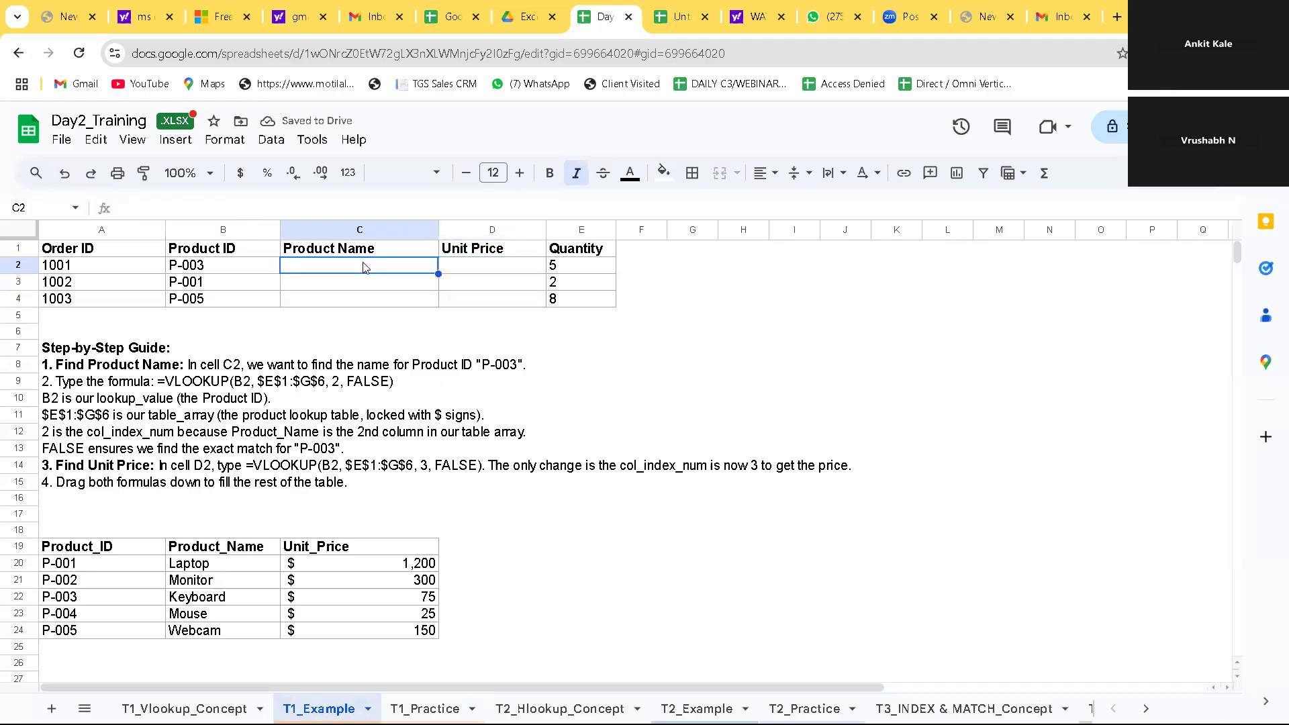
pyautogui.write('=')
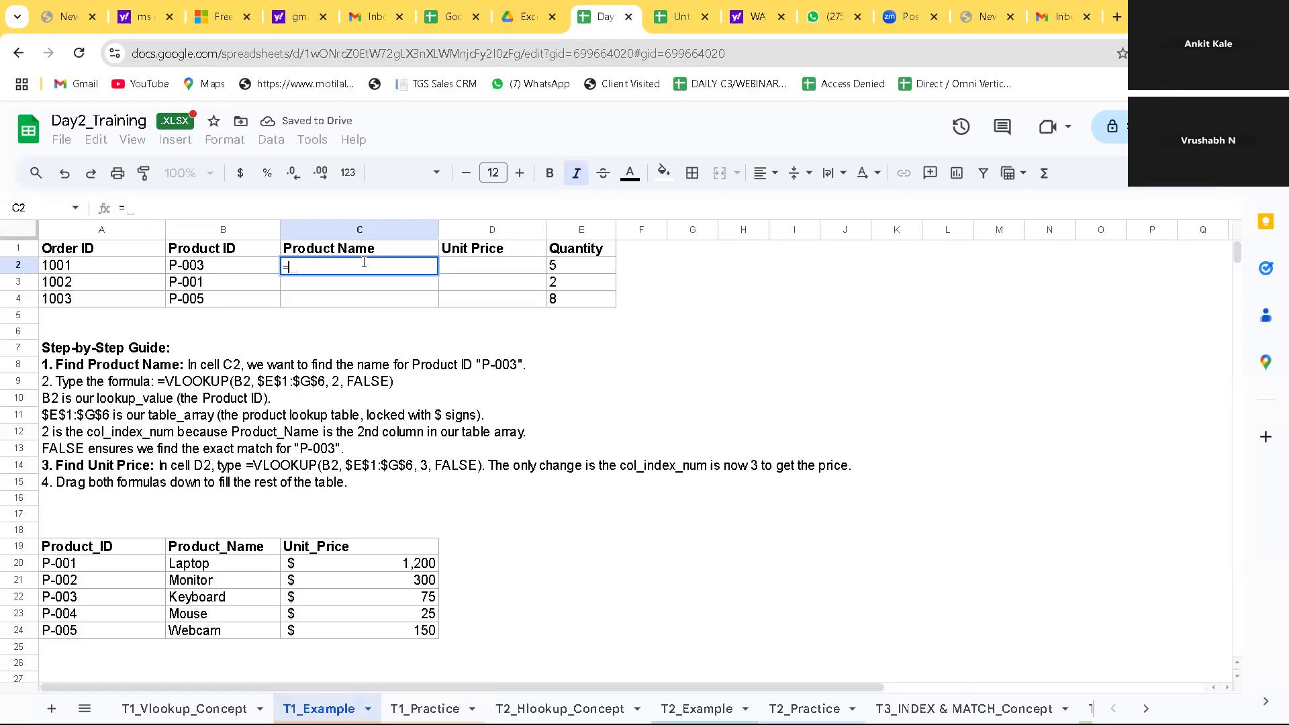
pyautogui.write('vl')
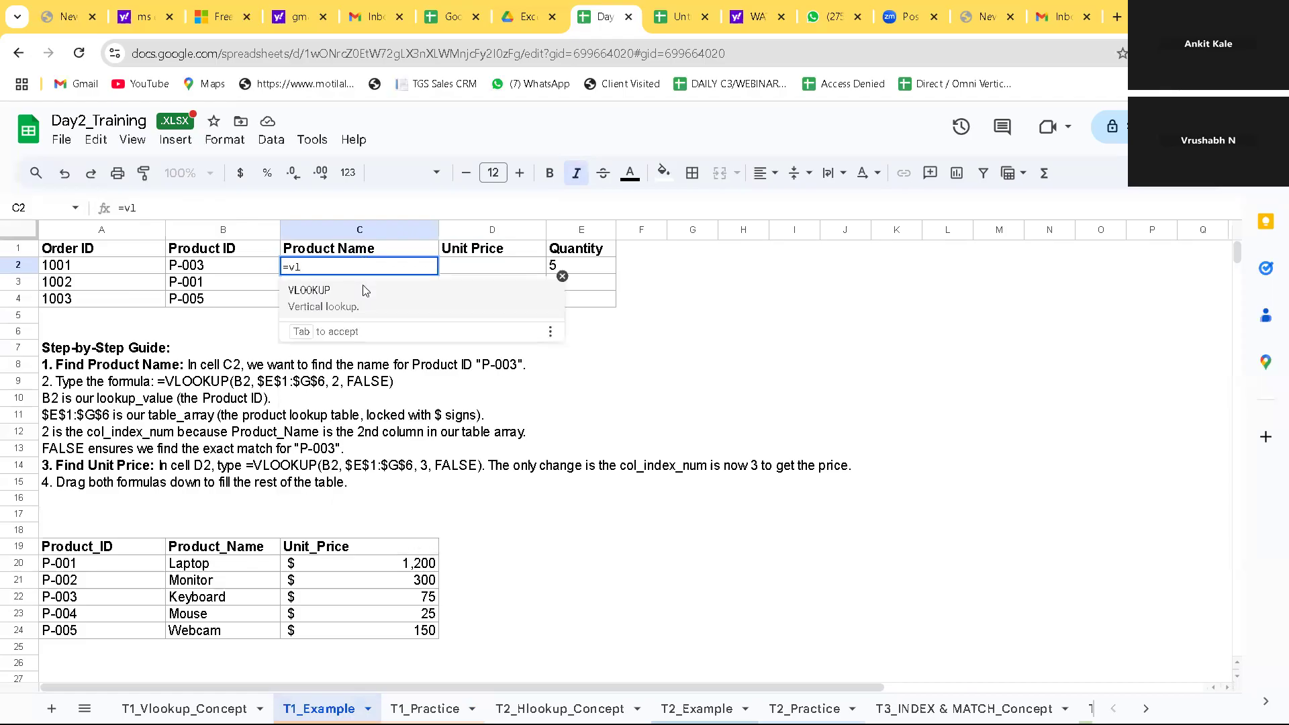
pyautogui.click(365, 292)
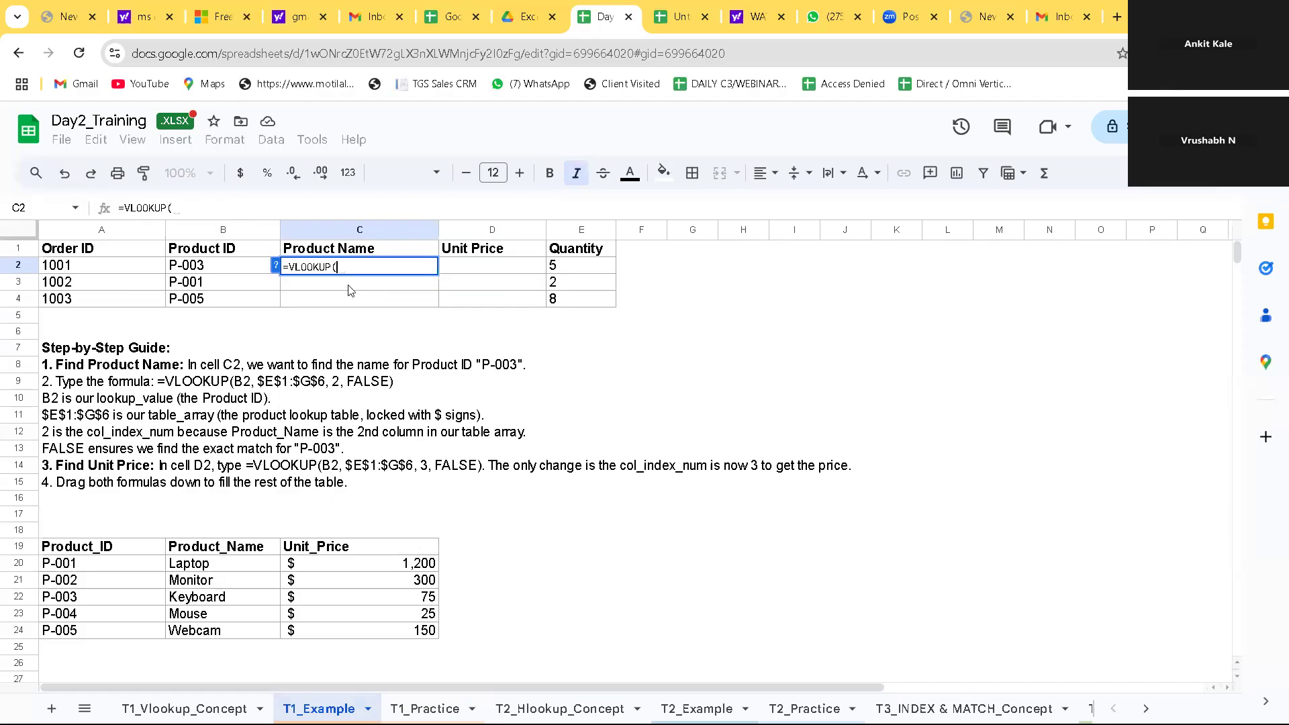
pyautogui.click(104, 271)
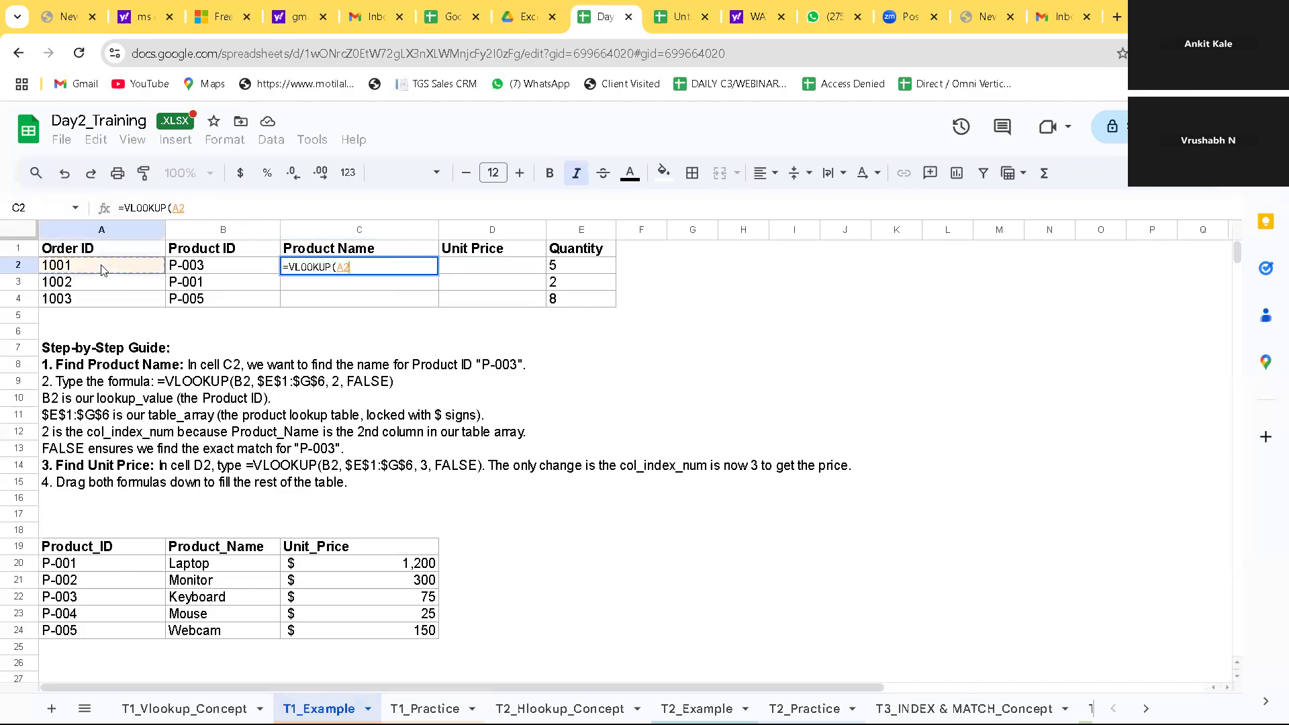
pyautogui.click(390, 299)
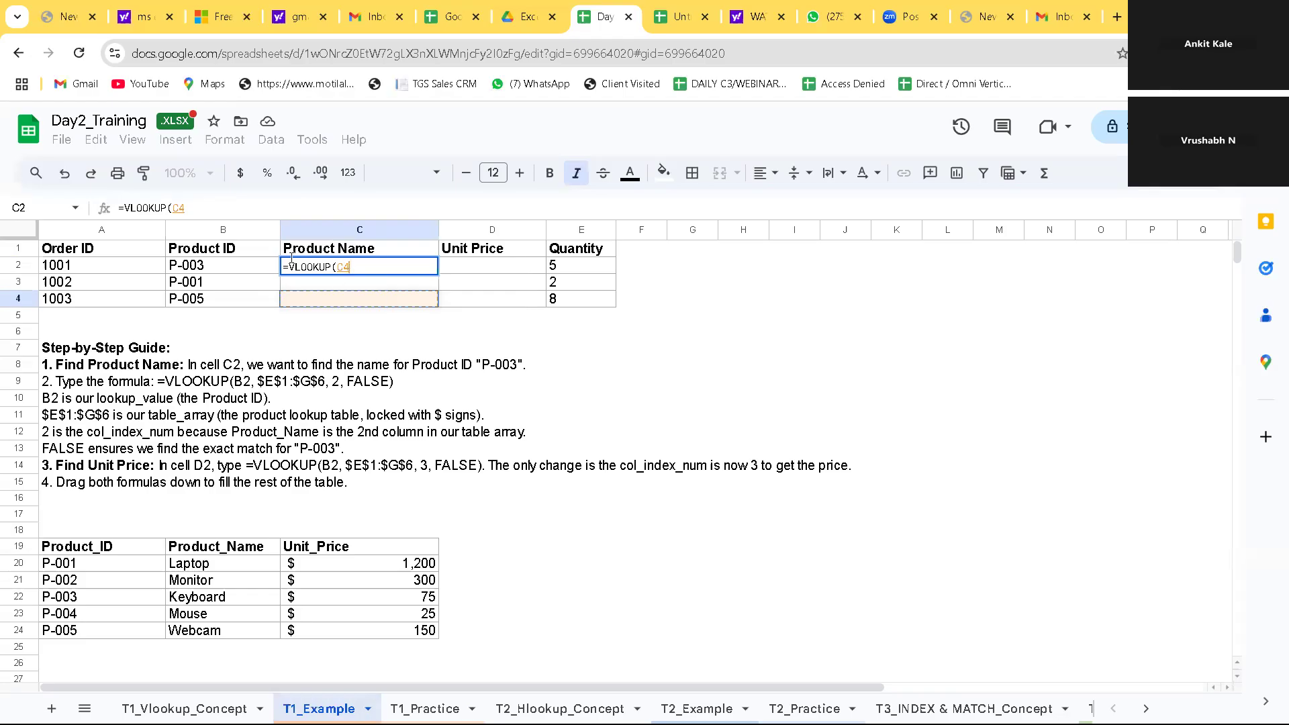
pyautogui.click(242, 270)
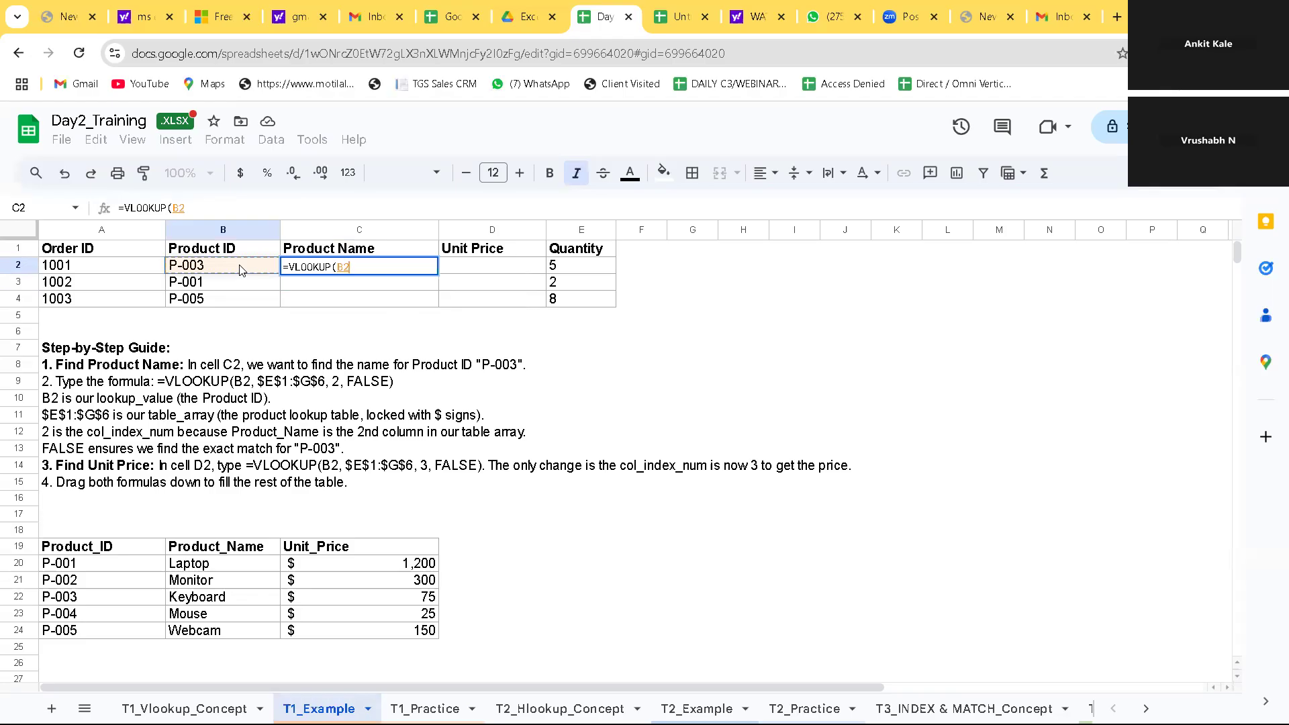
# Step: Set the C2 formula's range to the whole product lookup table, locked as $A$19:$C$24
pyautogui.write(',')
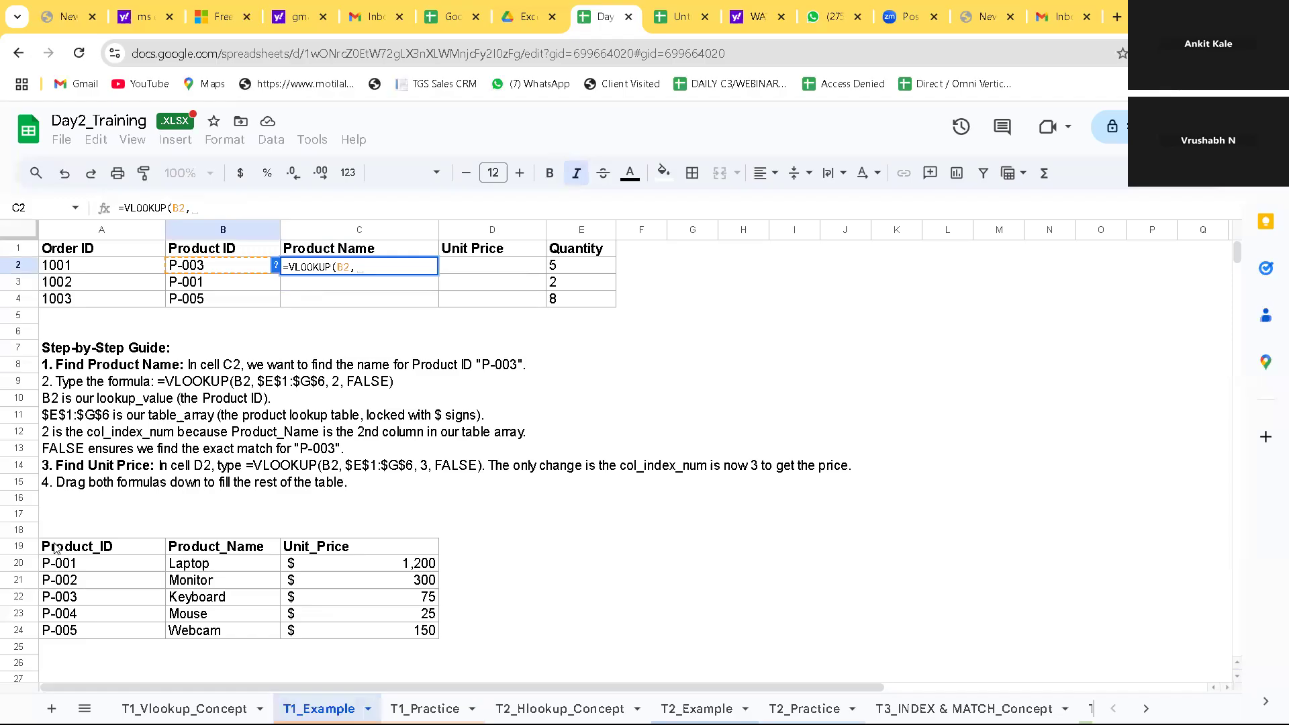
pyautogui.moveTo(45, 548); pyautogui.dragTo(388, 634)
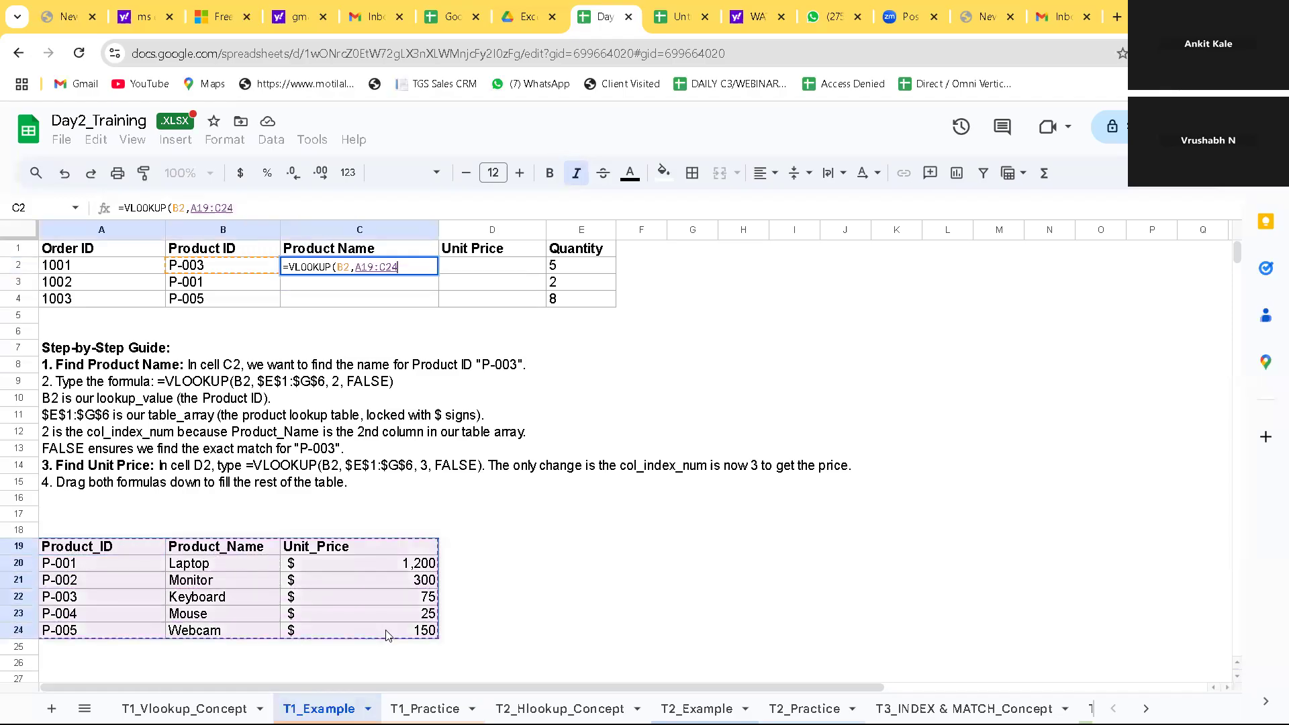
pyautogui.press('F4')
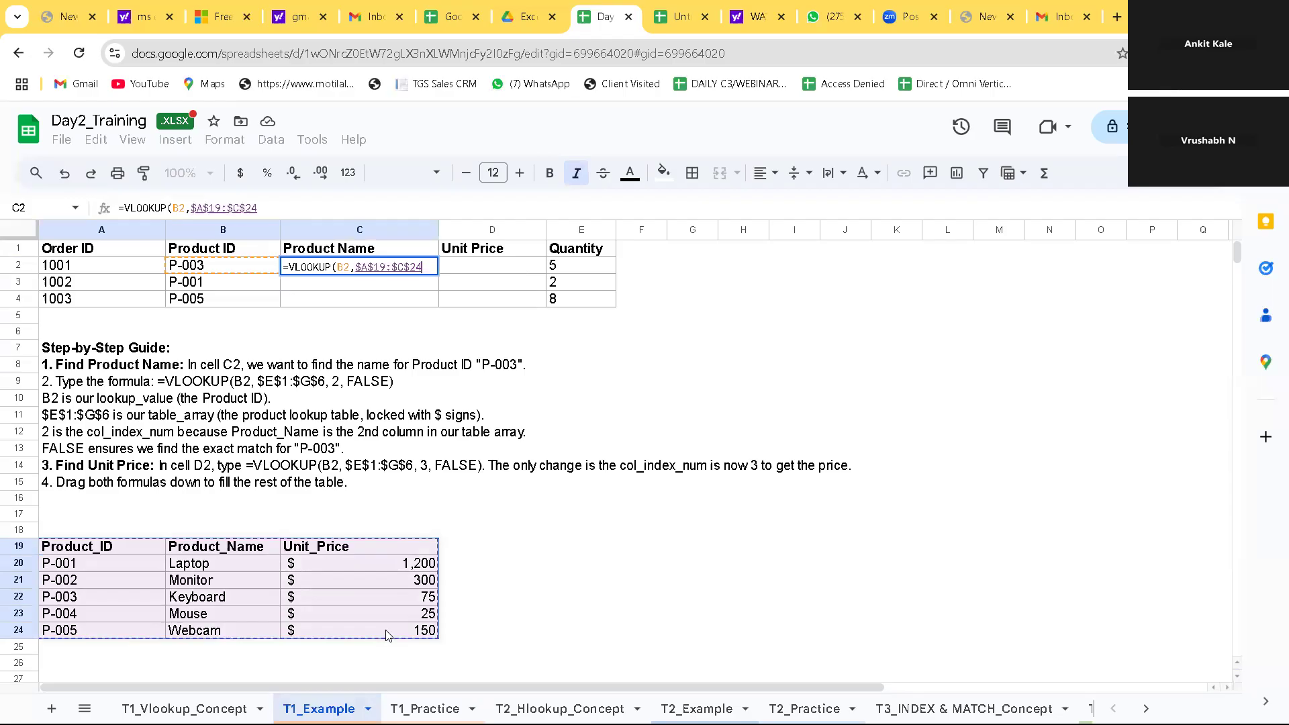
# Step: Complete the C2 VLOOKUP with column index 2 and FALSE for an exact match, and accept the suggested autofill for C3:C4
pyautogui.write(',')
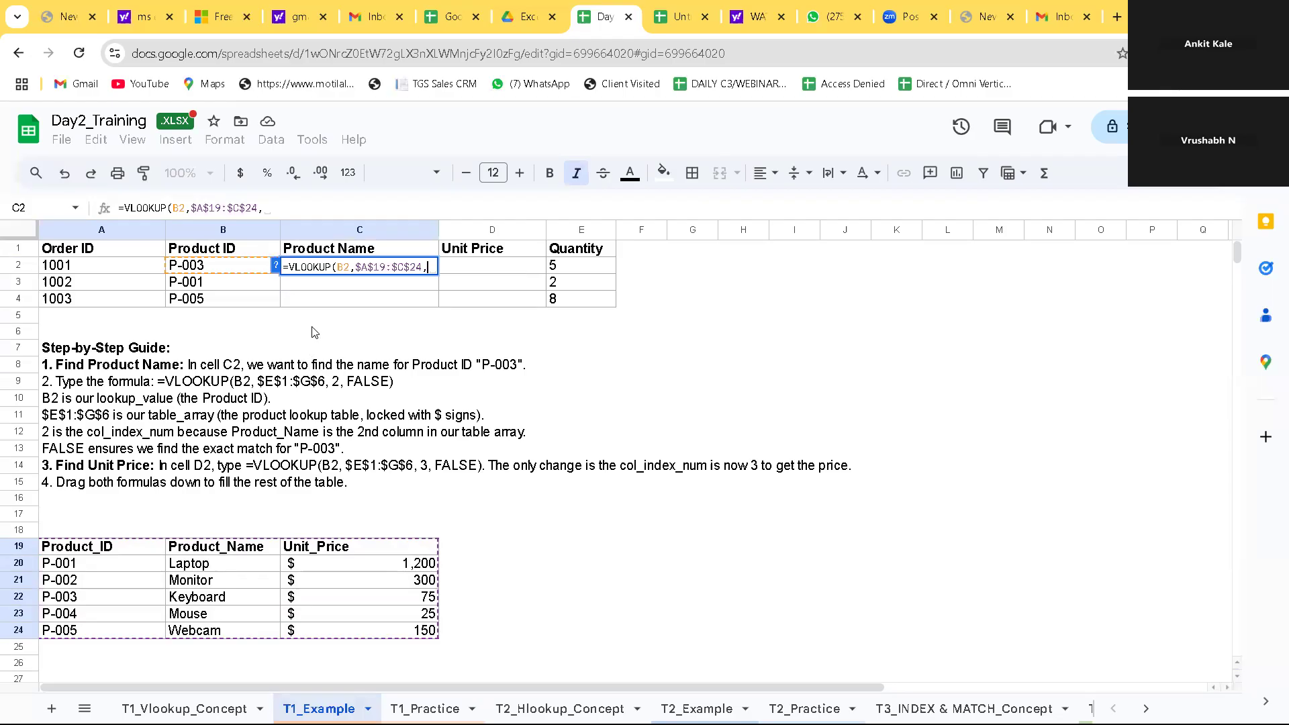
pyautogui.write('2')
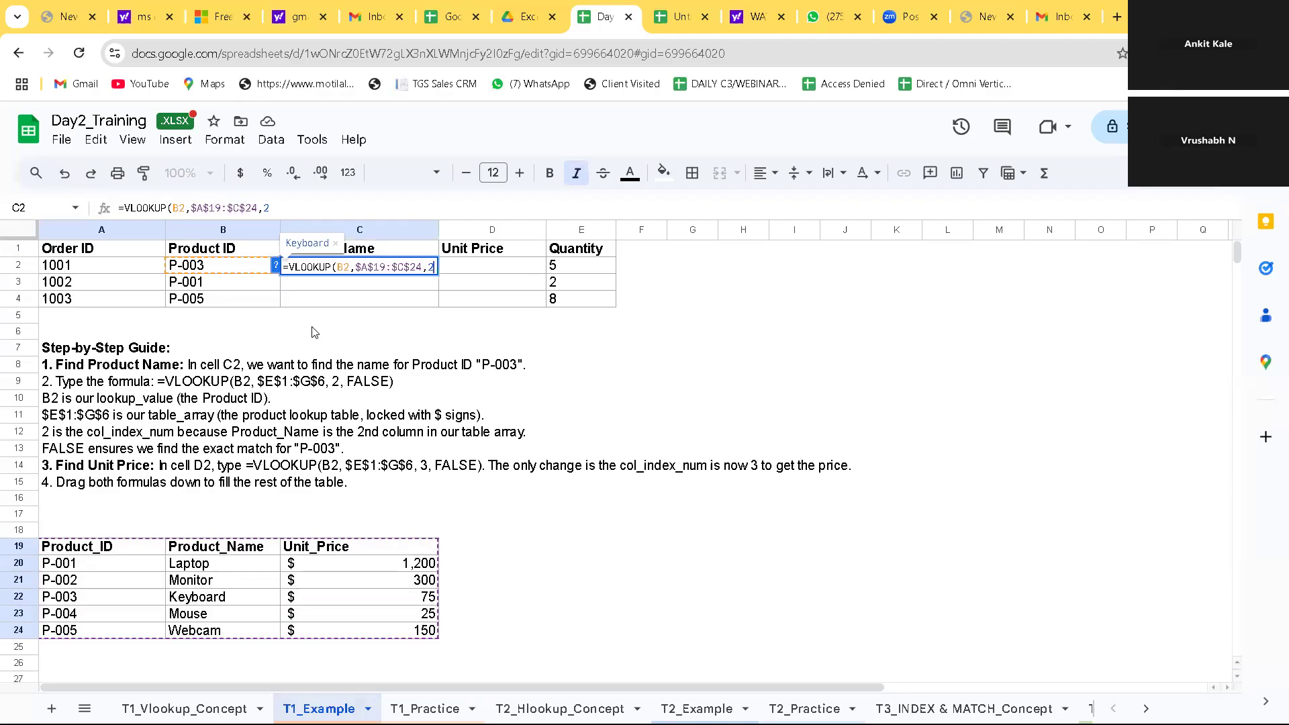
pyautogui.write(',,')
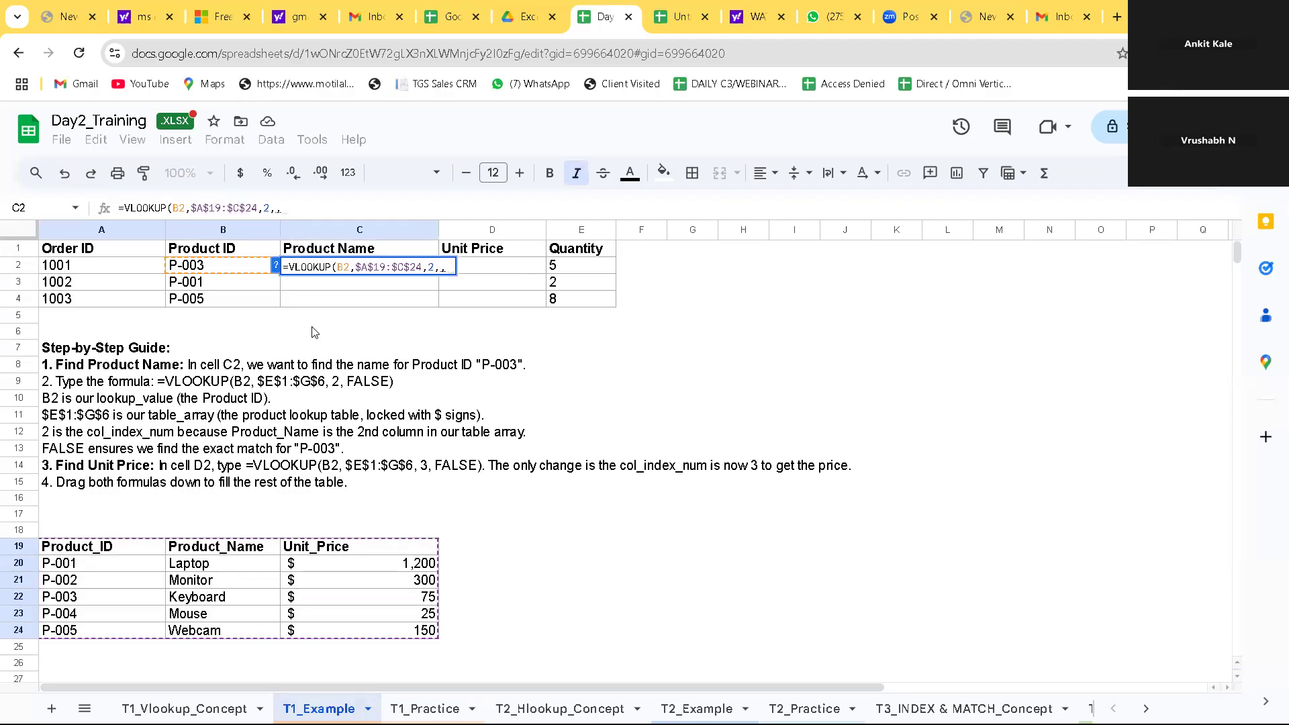
pyautogui.press('BackSpace')
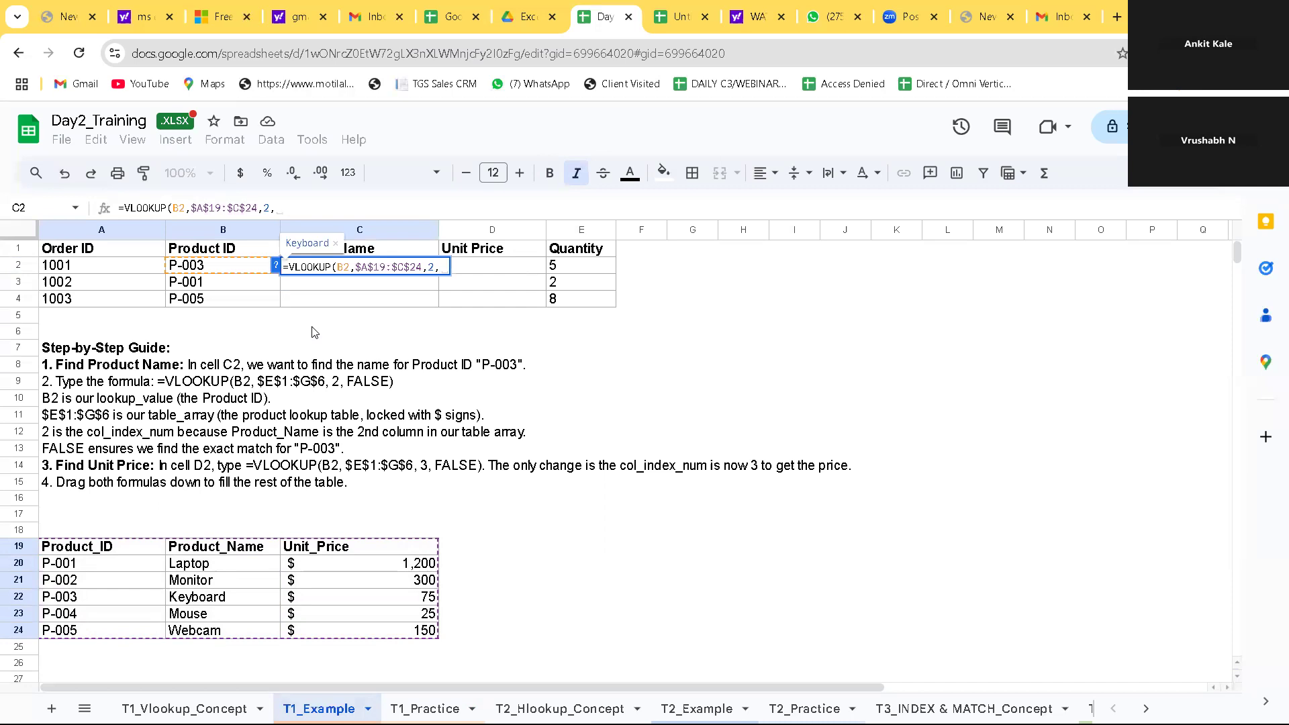
pyautogui.write('fa')
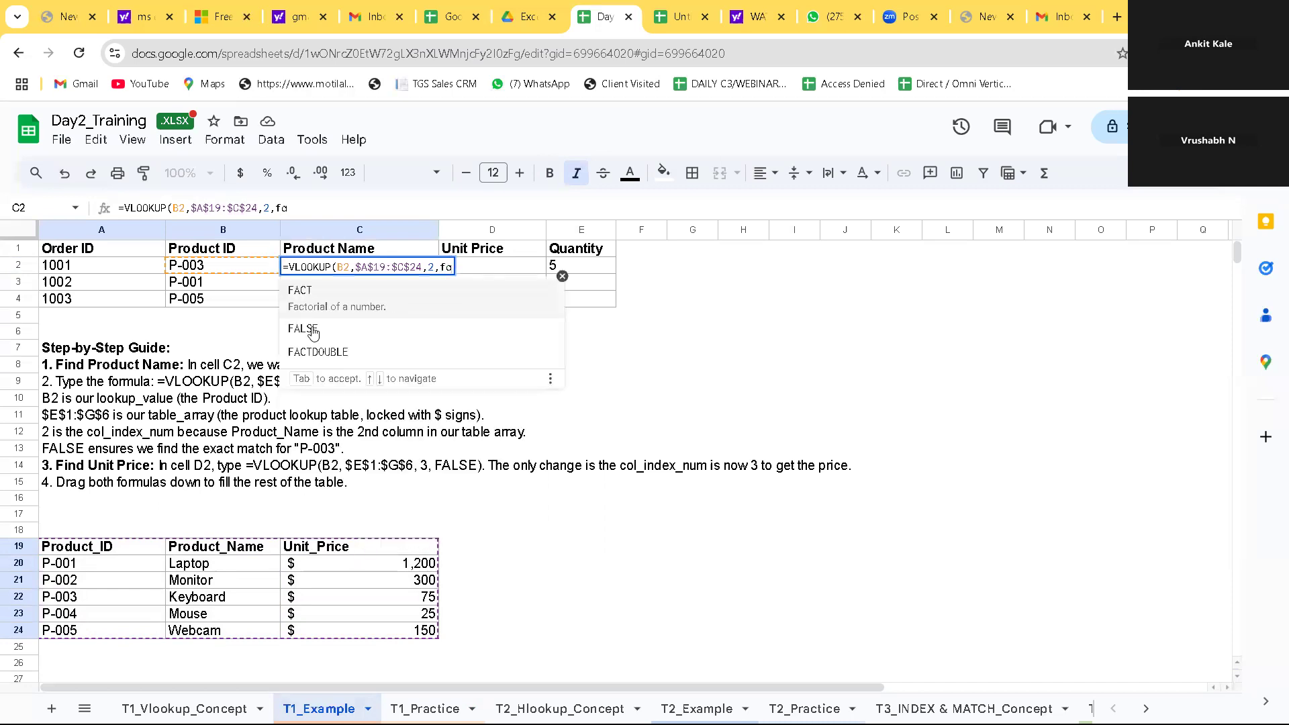
pyautogui.click(313, 330)
pyautogui.press('BackSpace')
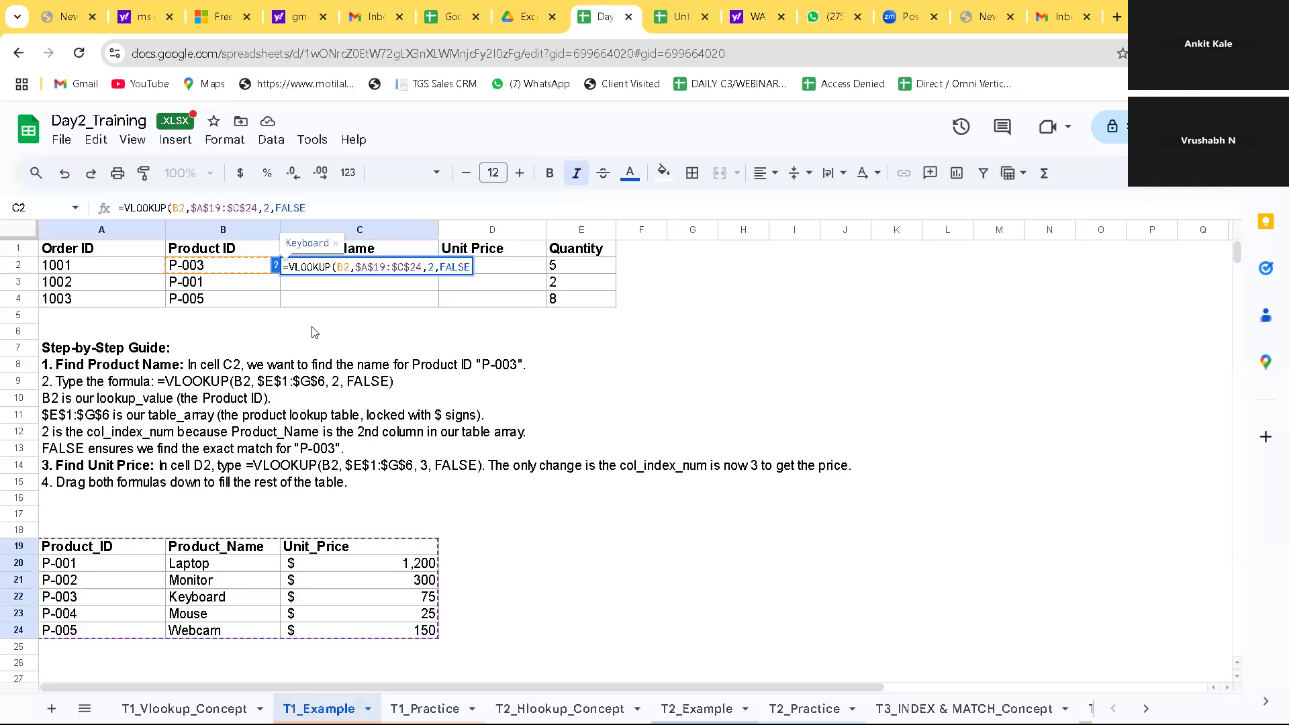
pyautogui.write(')')
pyautogui.press('Return')
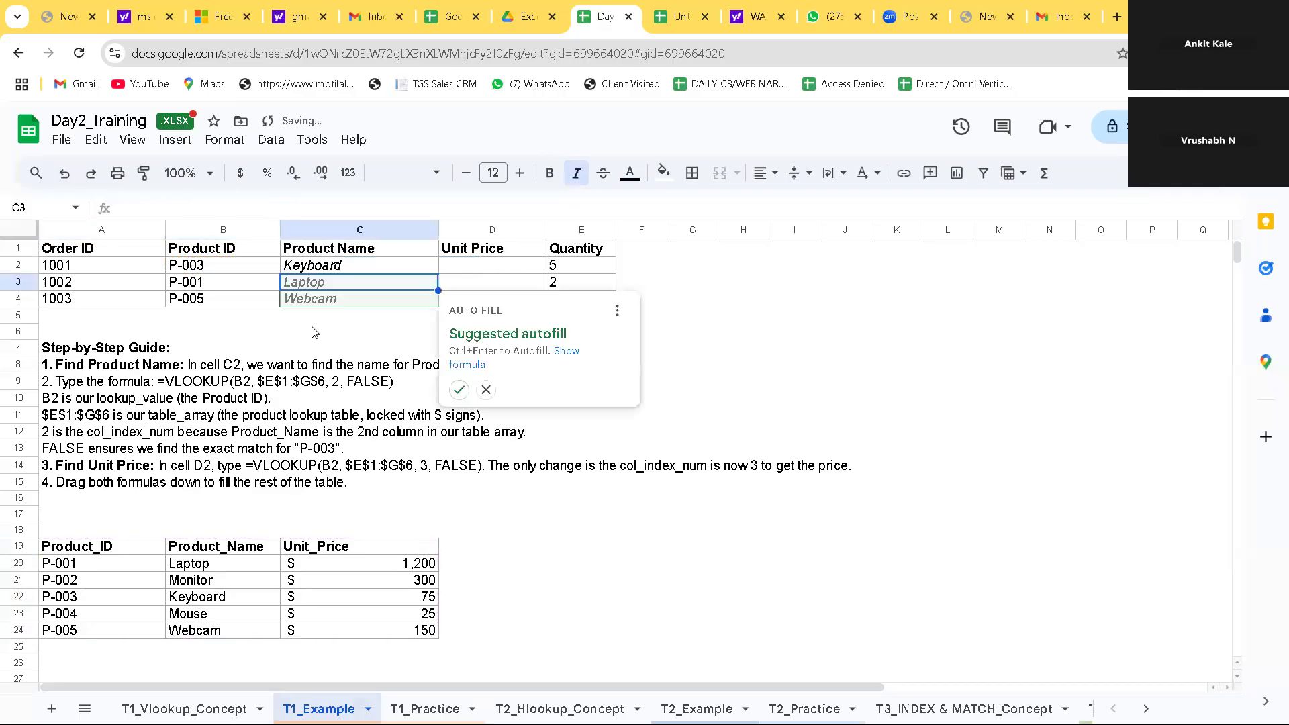
pyautogui.click(457, 389)
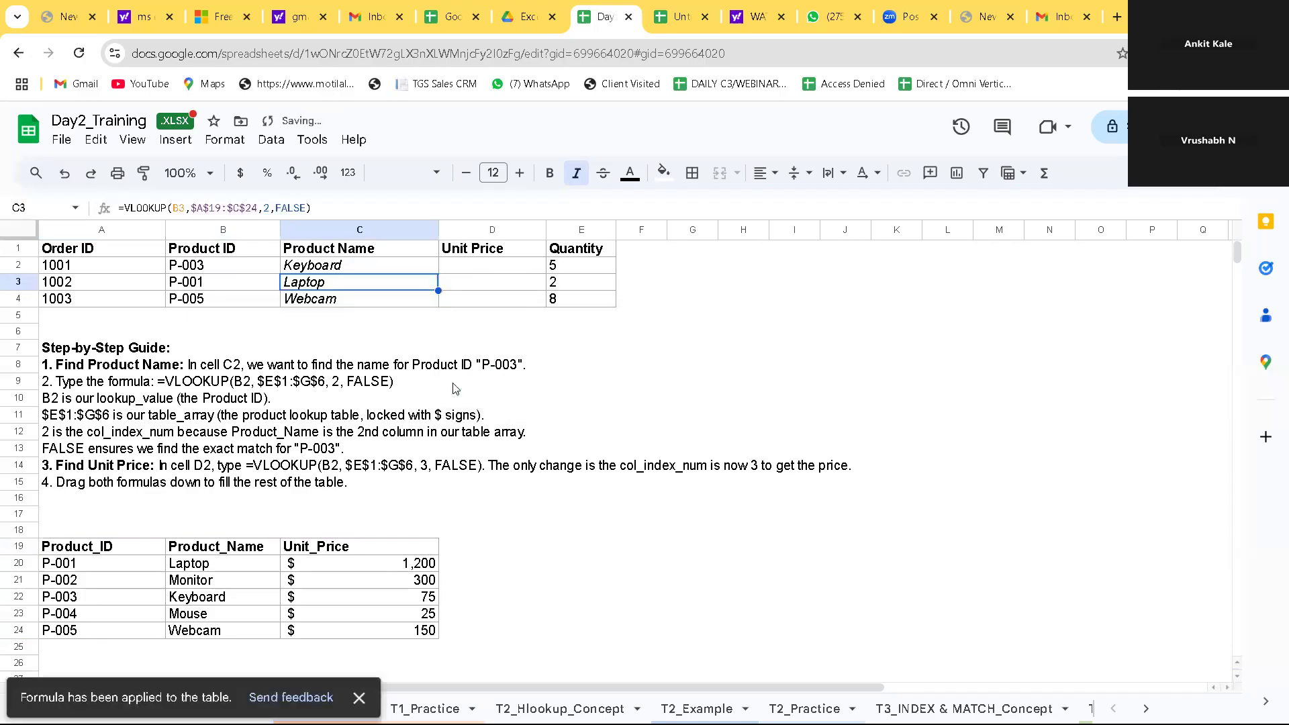
# Step: Start a VLOOKUP formula in the first Unit Price cell, D2
pyautogui.click(481, 266)
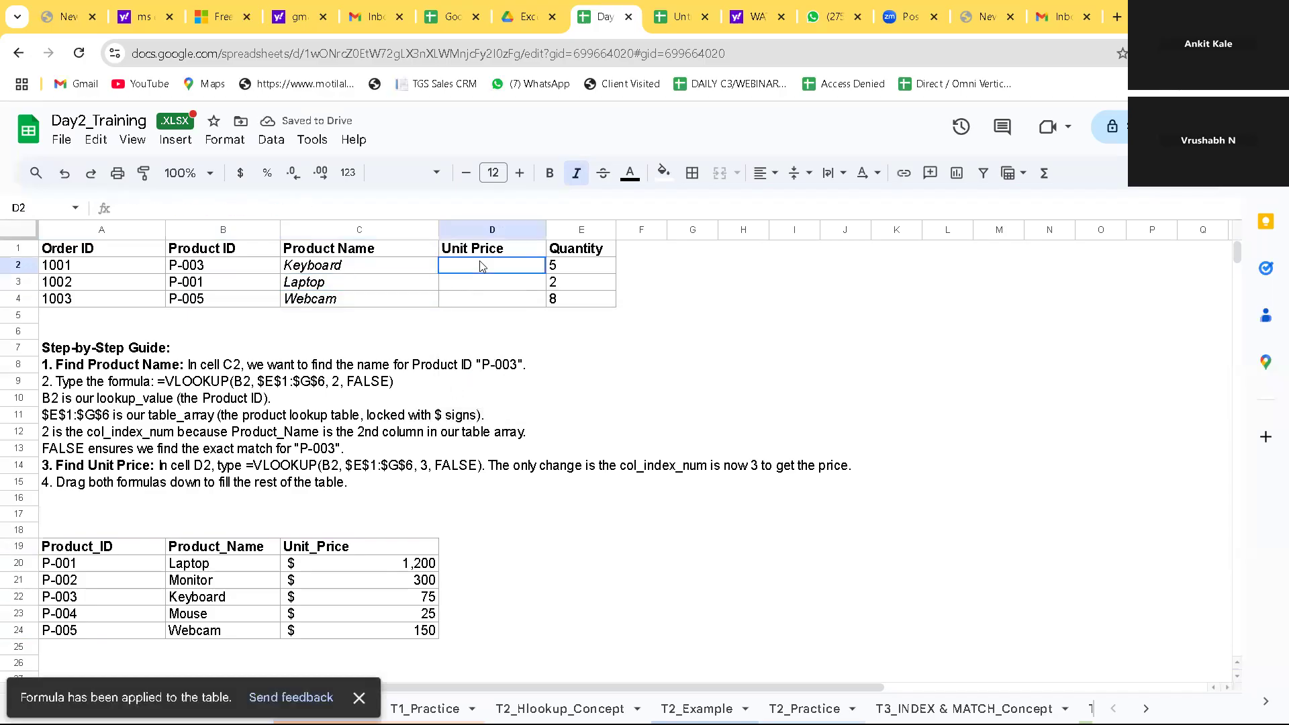
pyautogui.write('=')
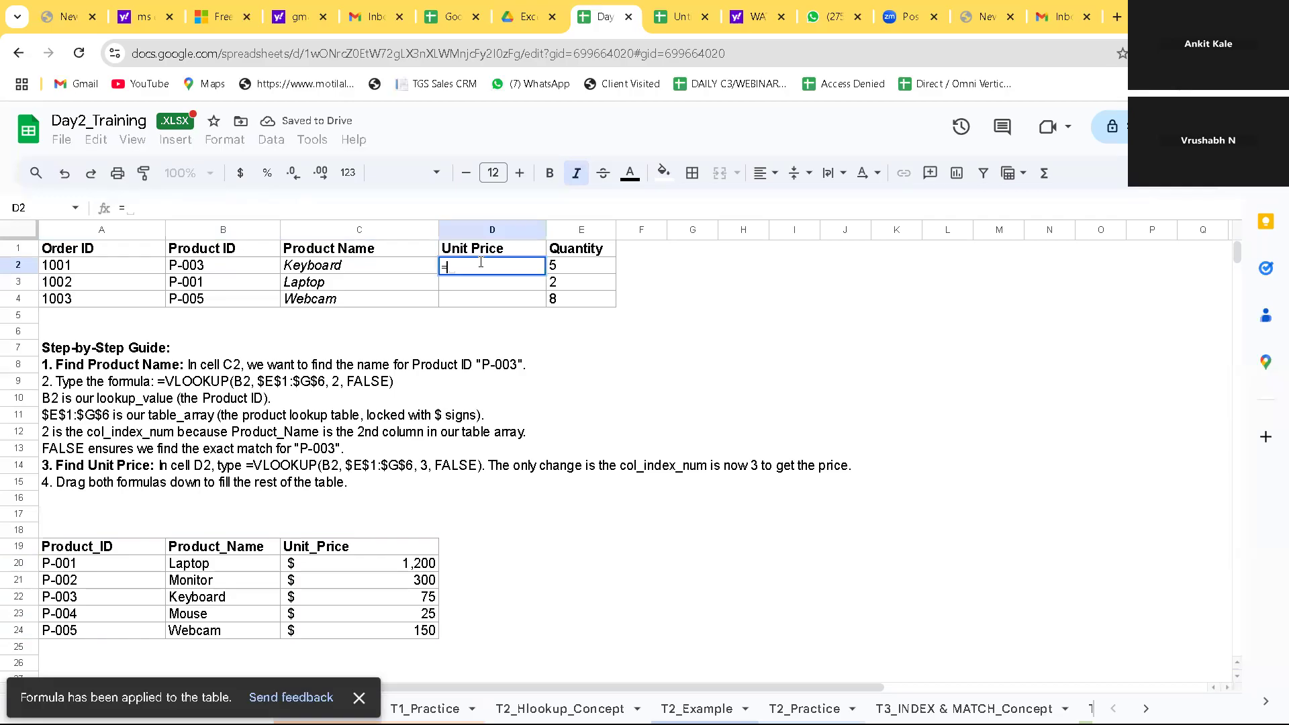
pyautogui.write('vl')
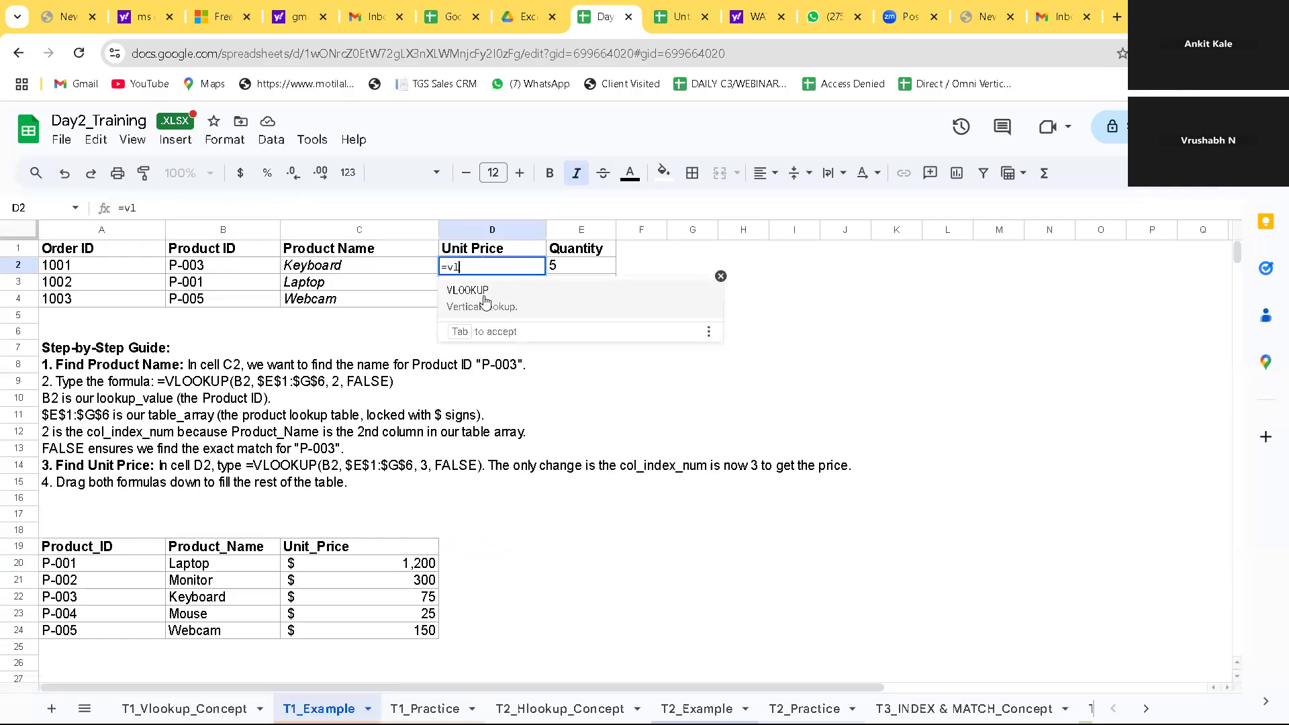
pyautogui.press('Tab')
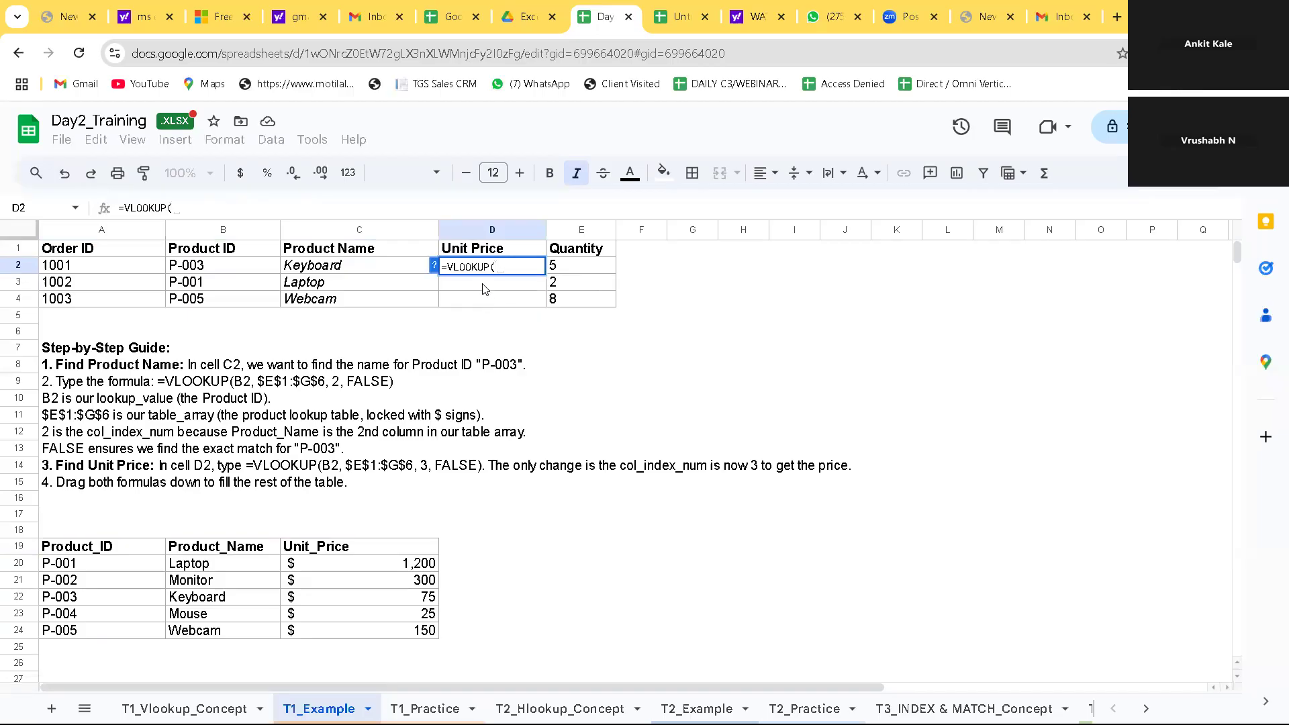
# Step: Complete the Unit Price formula in D2 as =VLOOKUP(B2,$C$24,2,FALSE)
pyautogui.click(202, 272)
pyautogui.write(',')
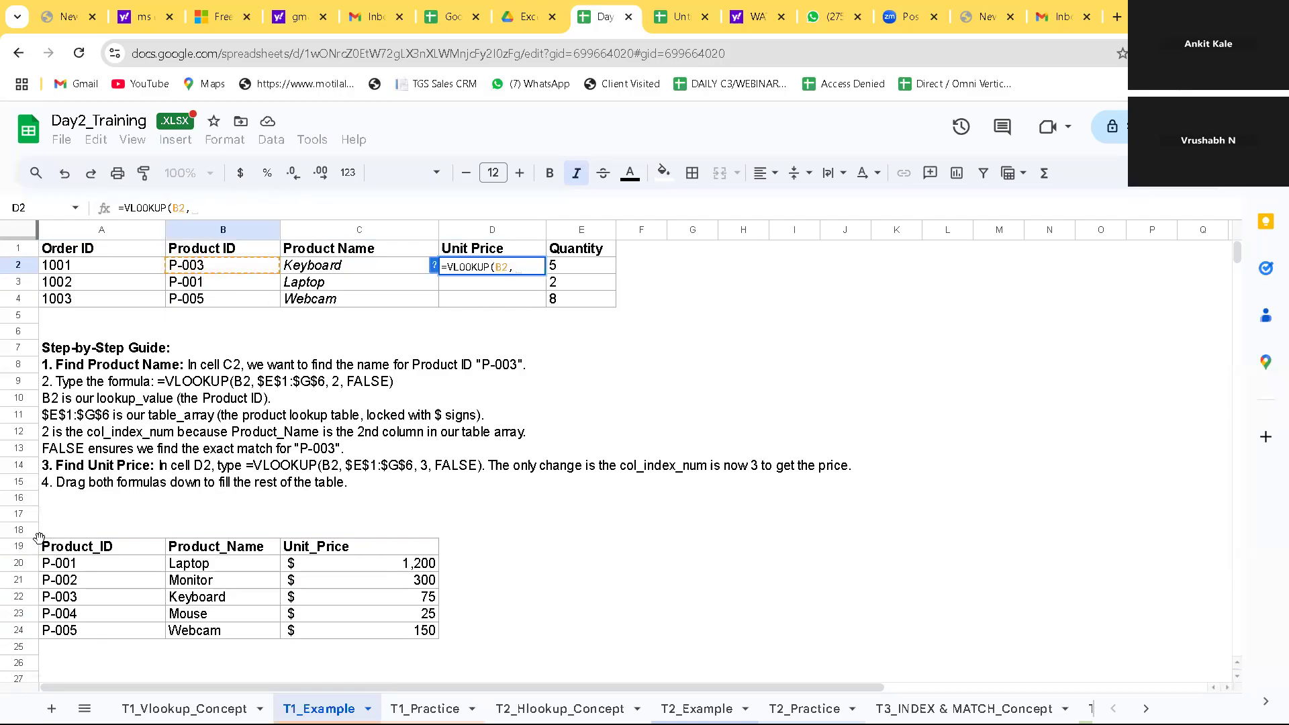
pyautogui.moveTo(44, 547); pyautogui.dragTo(380, 636)
pyautogui.click(379, 636)
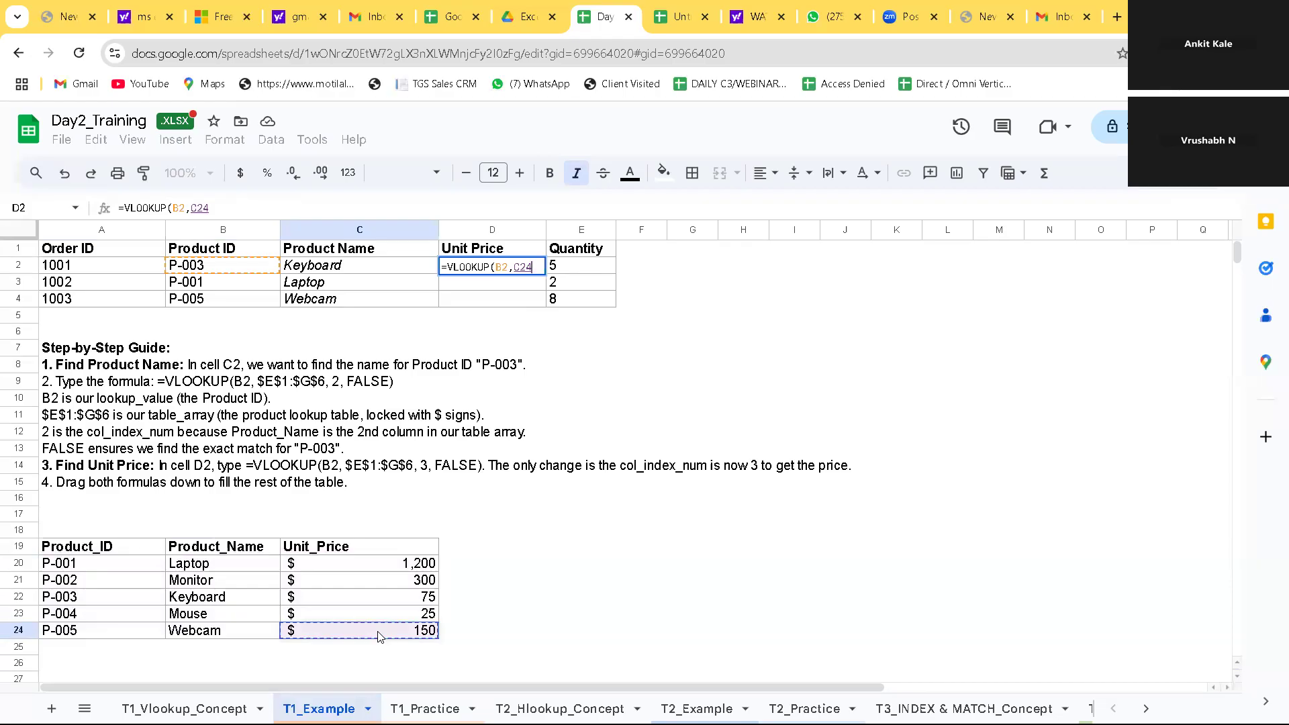
pyautogui.press('F4')
pyautogui.write(',')
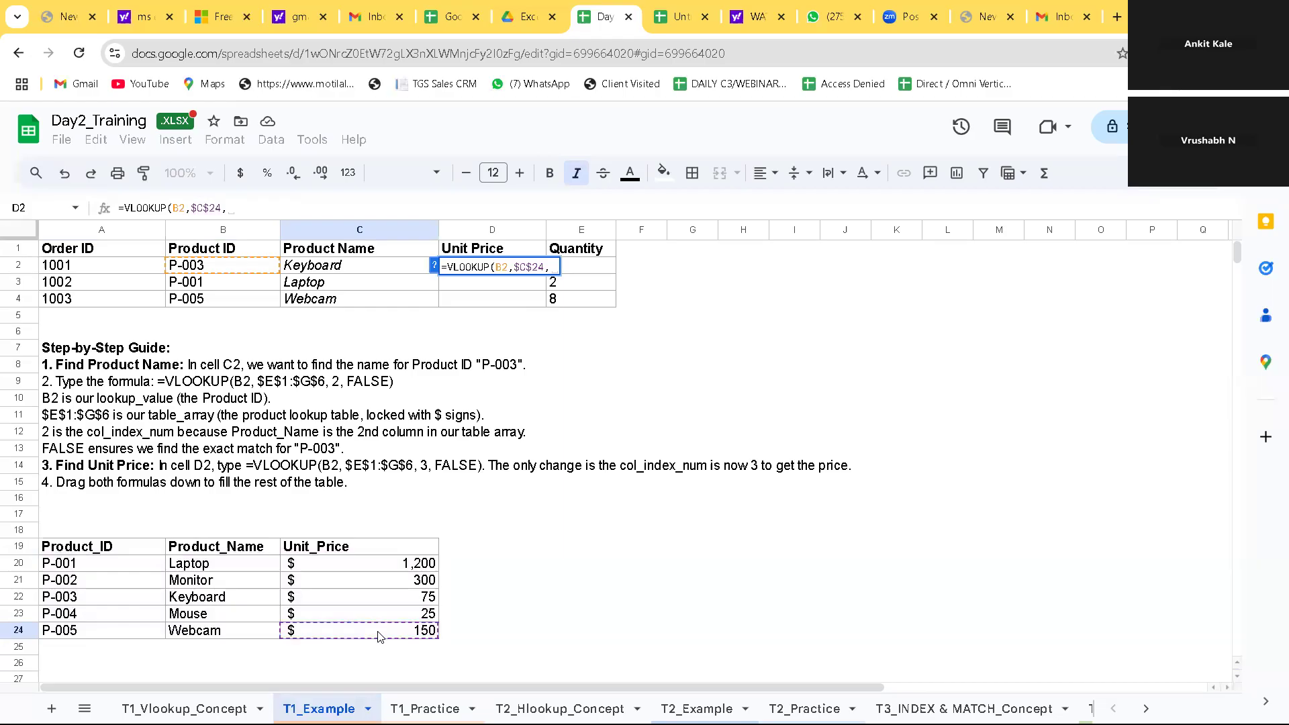
pyautogui.write('2')
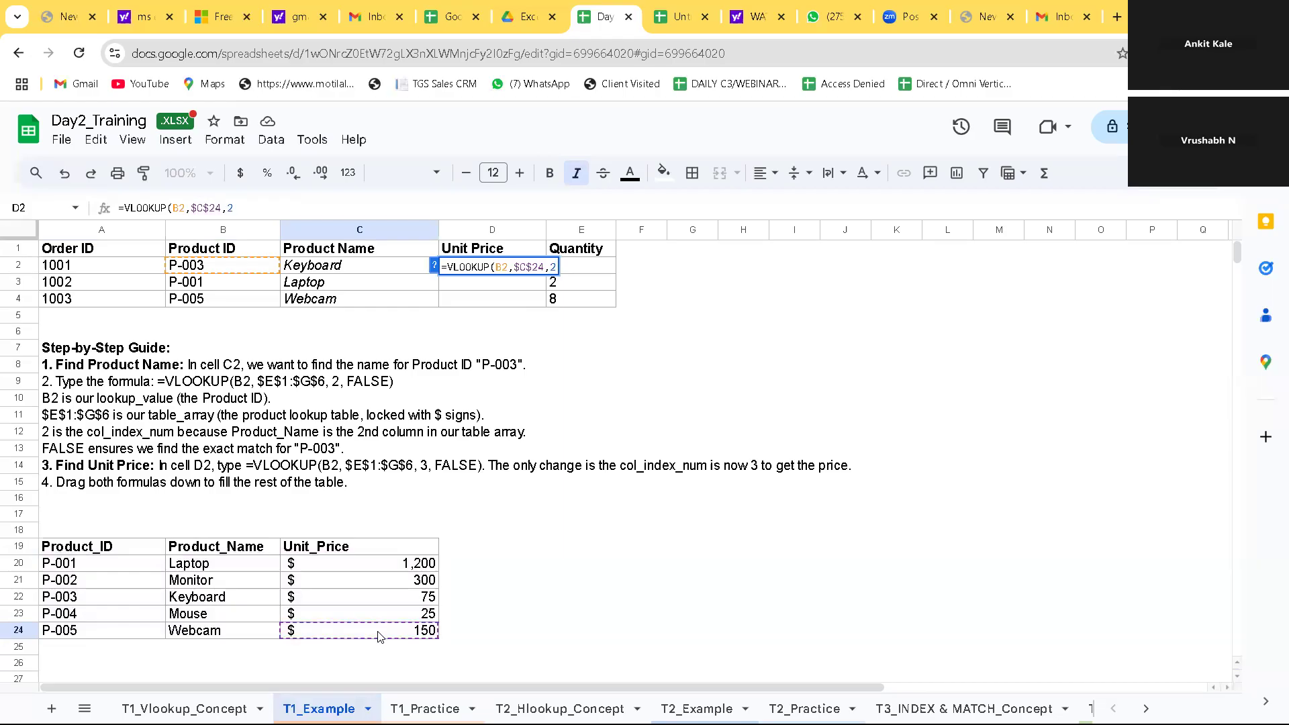
pyautogui.write(',fo')
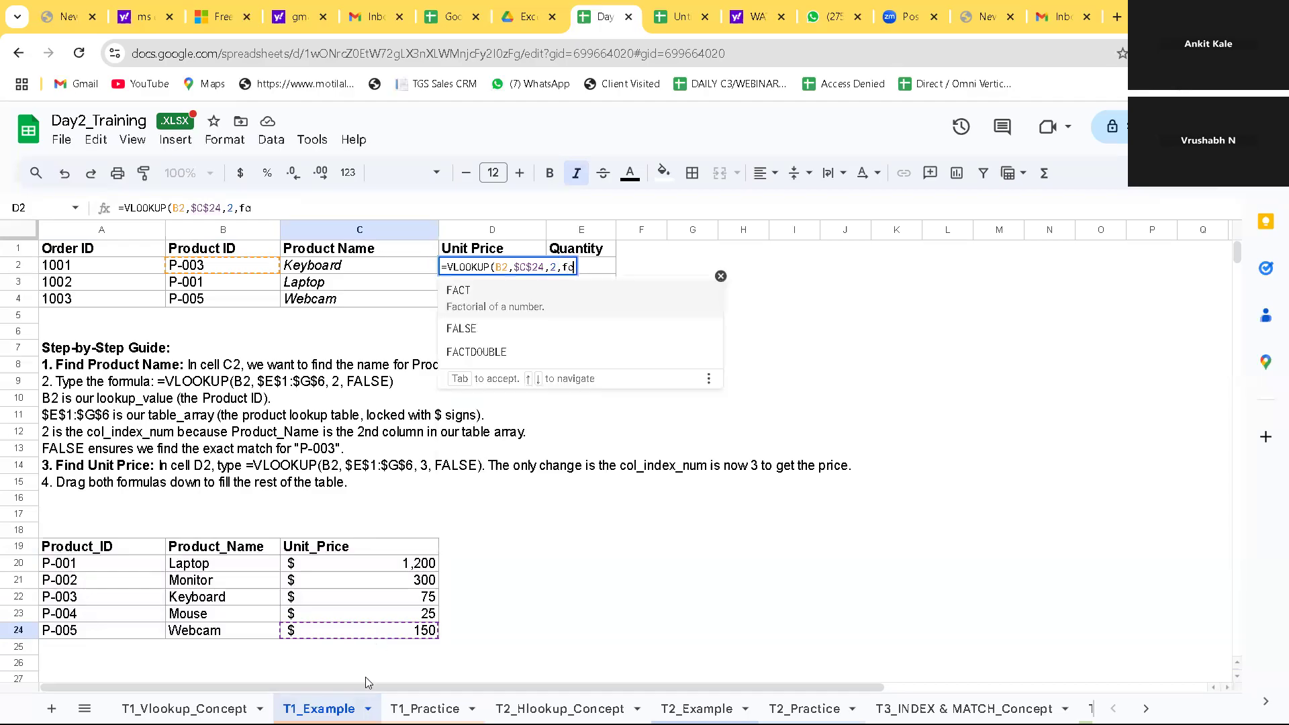
pyautogui.click(478, 325)
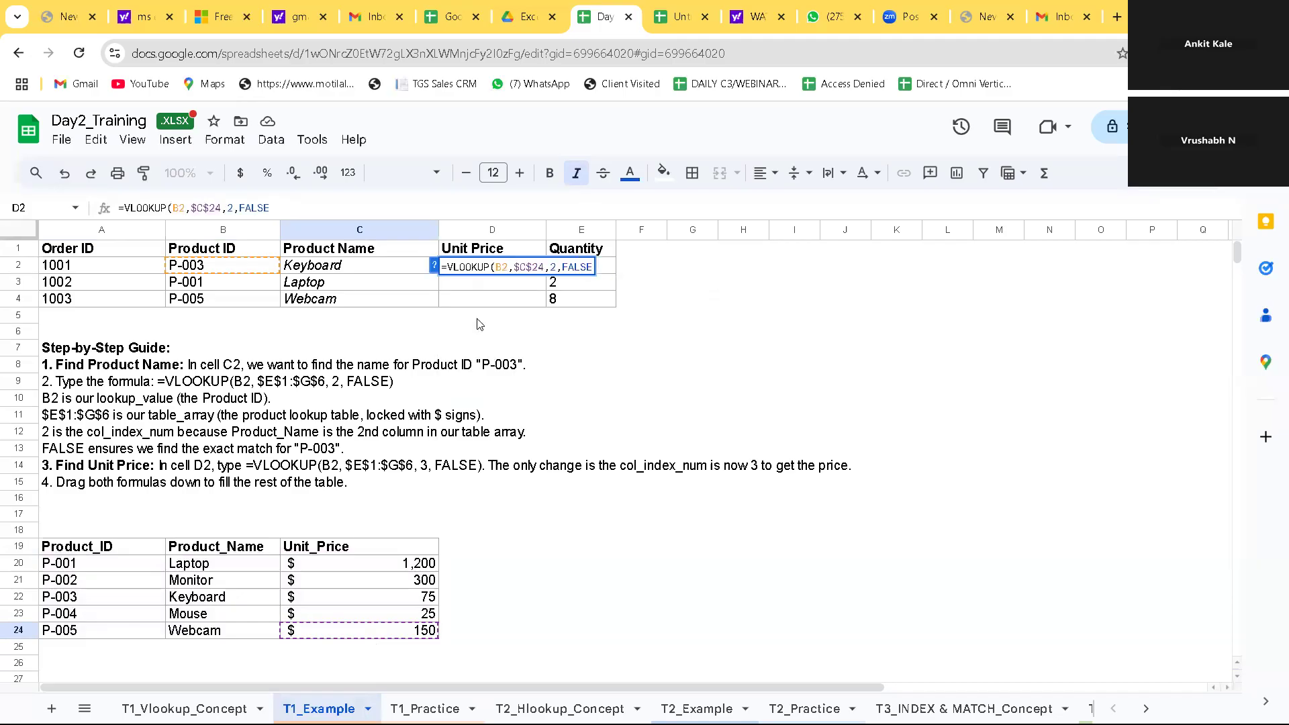
pyautogui.write(')')
pyautogui.press('Return')
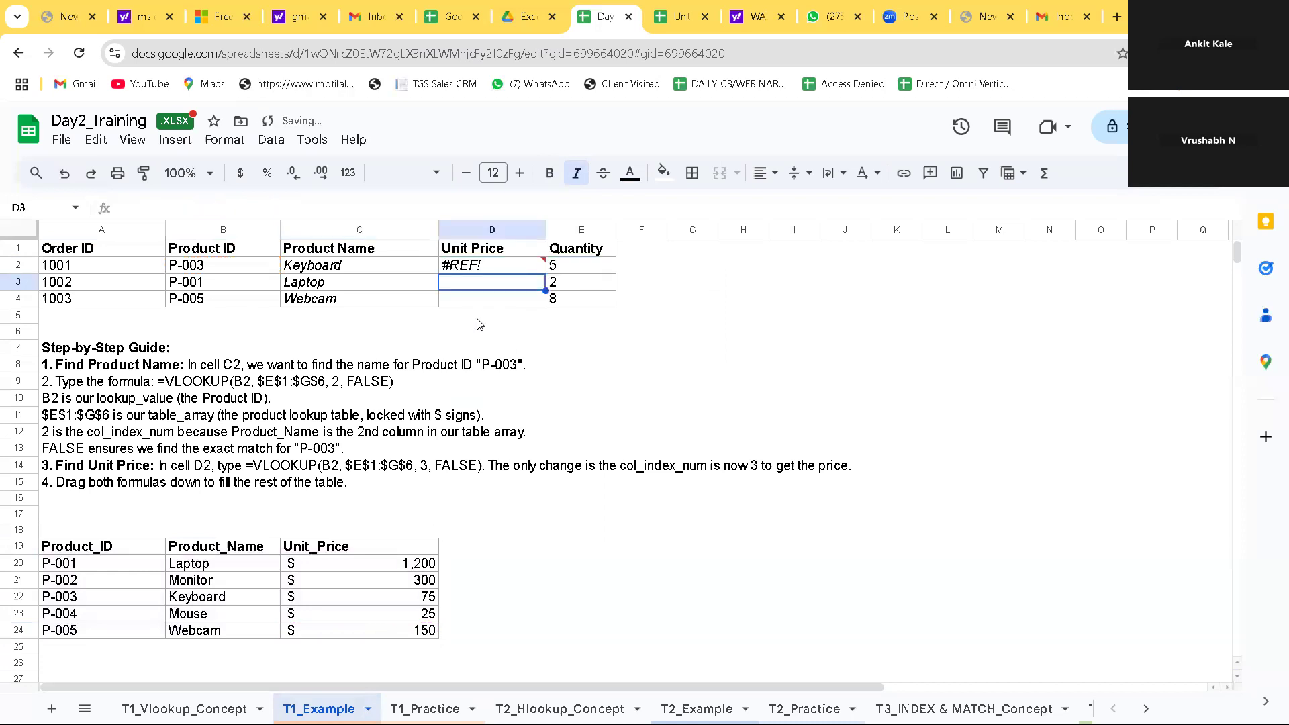
# Step: Edit the D2 formula to remove every argument after the B2 lookup value
pyautogui.moveTo(483, 272)
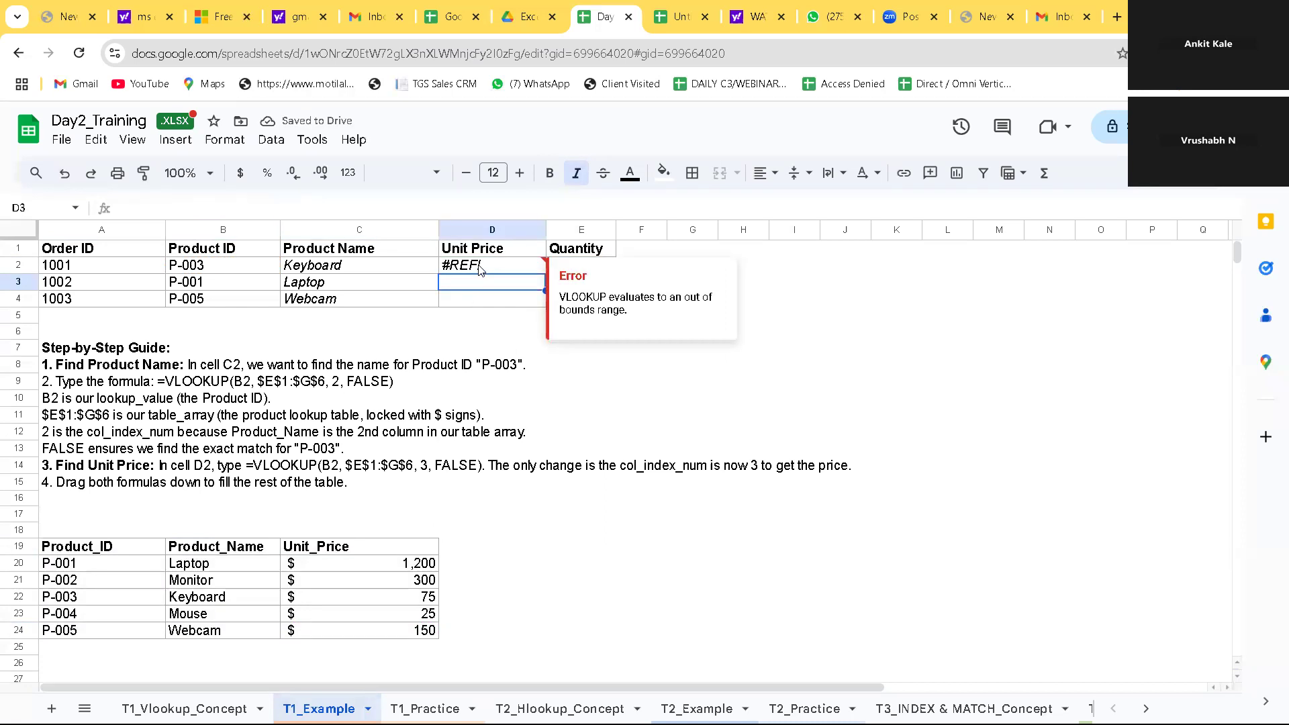
pyautogui.click(475, 267)
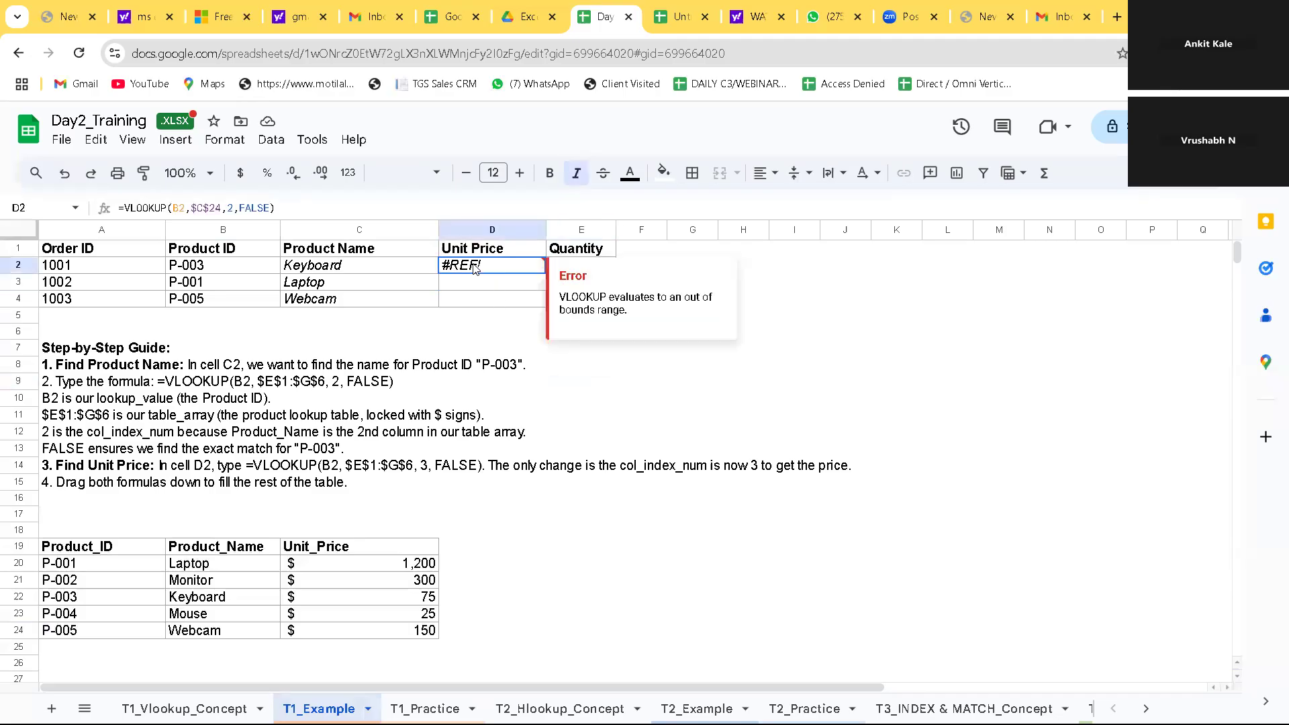
pyautogui.doubleClick(475, 267)
pyautogui.press('BackSpace')
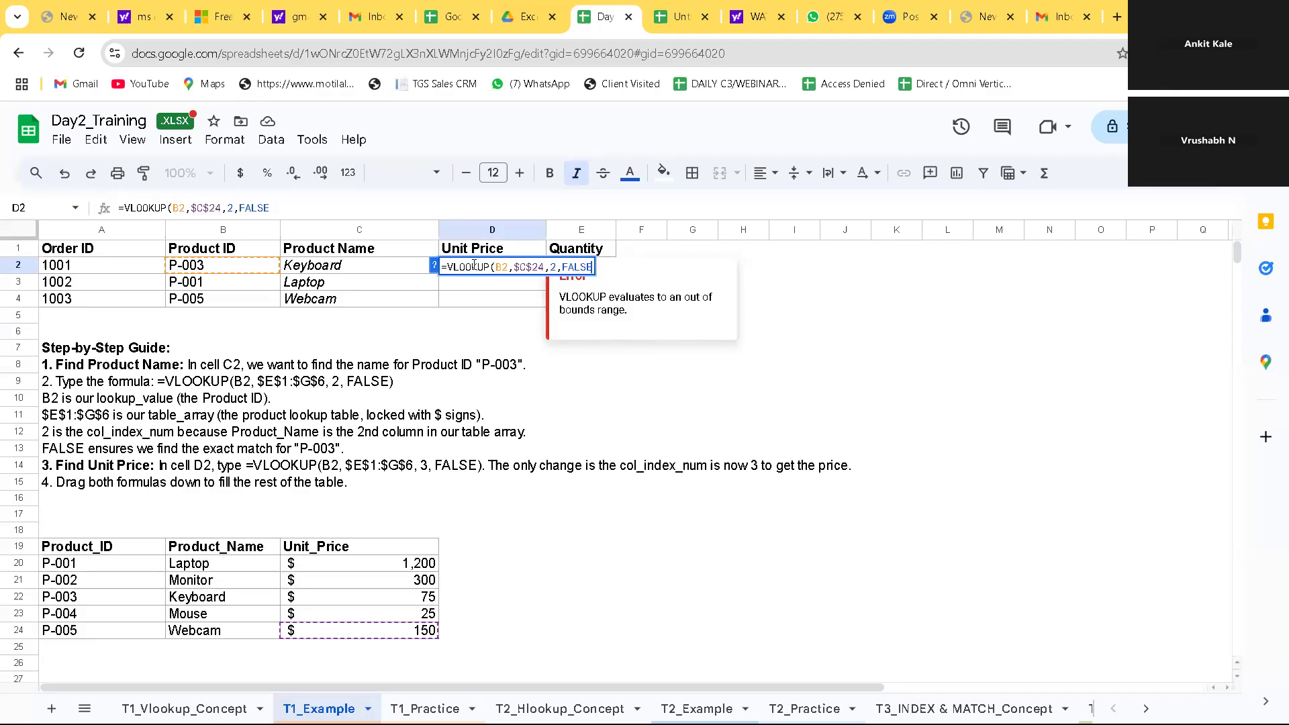
pyautogui.press('BackSpace')
pyautogui.press('BackSpace')
pyautogui.press('BackSpace')
pyautogui.press('BackSpace')
pyautogui.press('BackSpace')
pyautogui.press('BackSpace')
pyautogui.press('BackSpace')
pyautogui.press('BackSpace')
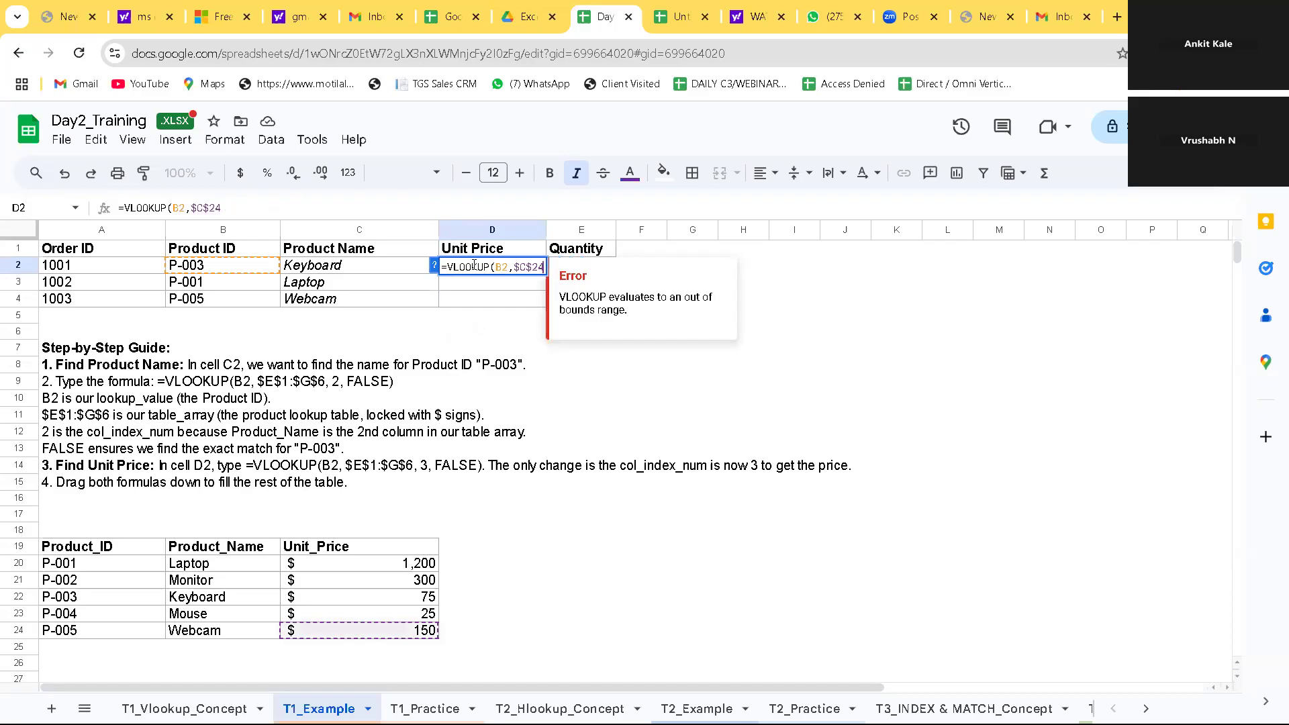
pyautogui.press('BackSpace')
pyautogui.press('BackSpace')
pyautogui.press('BackSpace')
pyautogui.press('BackSpace')
pyautogui.press('BackSpace')
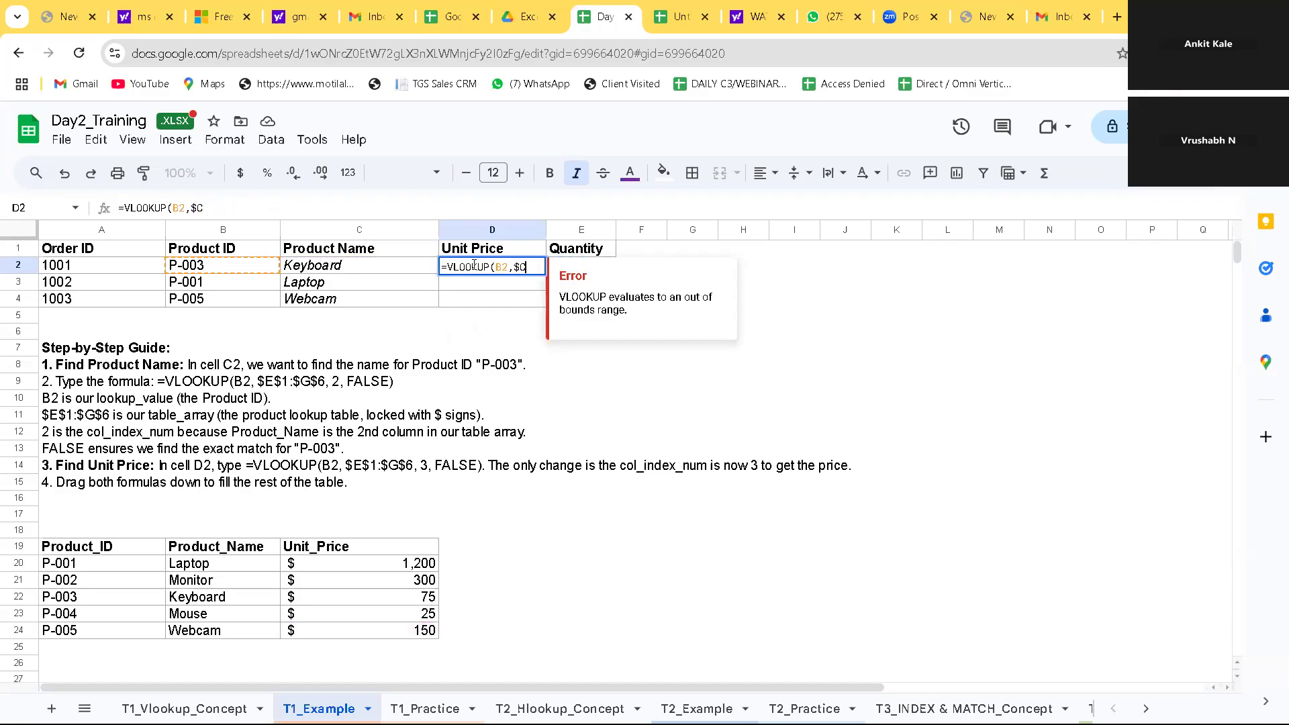
# Step: Set the D2 formula's lookup table to the product table as the absolute range $A$19:$C$24
pyautogui.moveTo(36, 542)
pyautogui.mouseDown()
pyautogui.moveTo(96, 568)
pyautogui.moveTo(38, 560)
pyautogui.mouseUp()
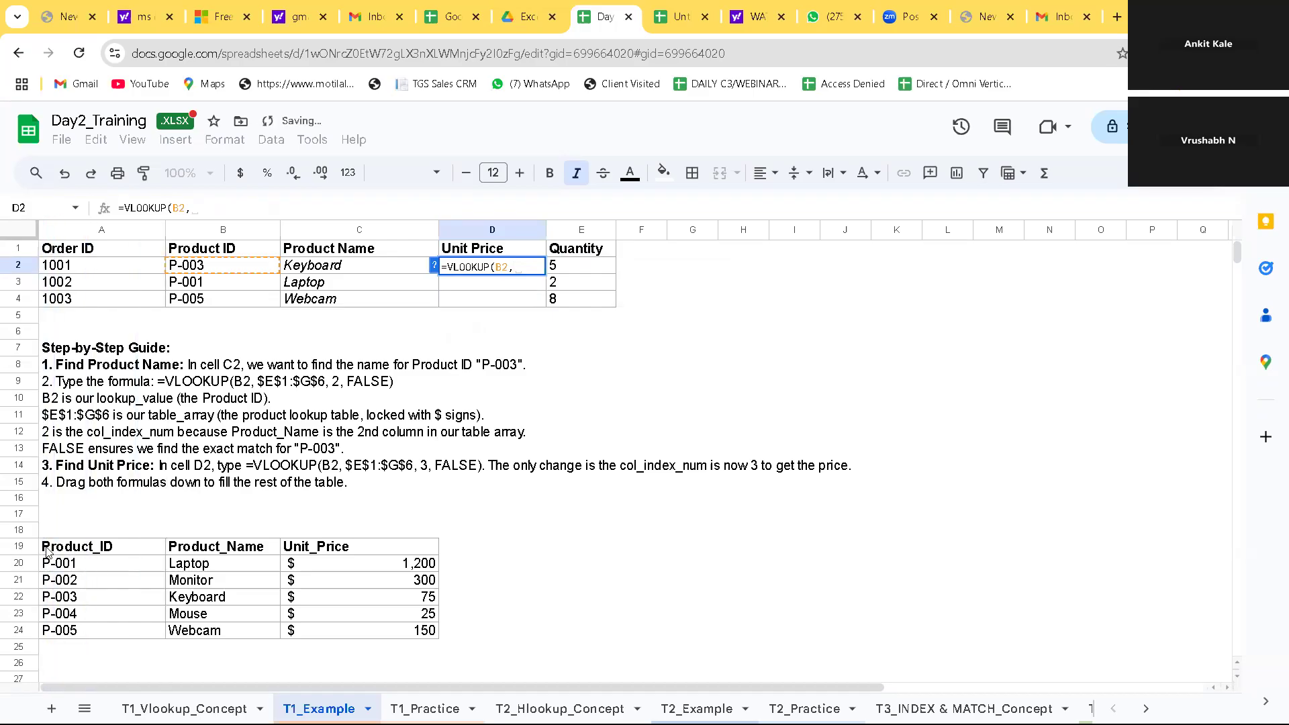
pyautogui.click(101, 547)
pyautogui.moveTo(272, 584); pyautogui.dragTo(383, 627)
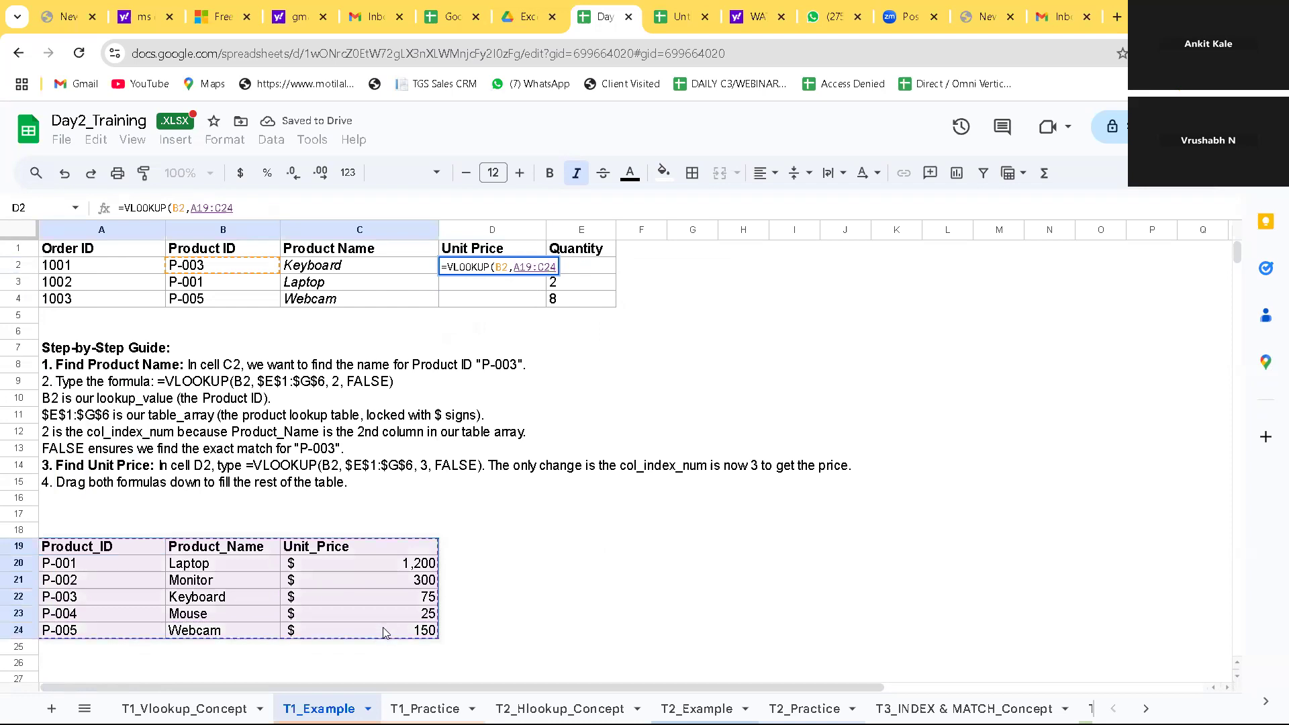
pyautogui.press('F4')
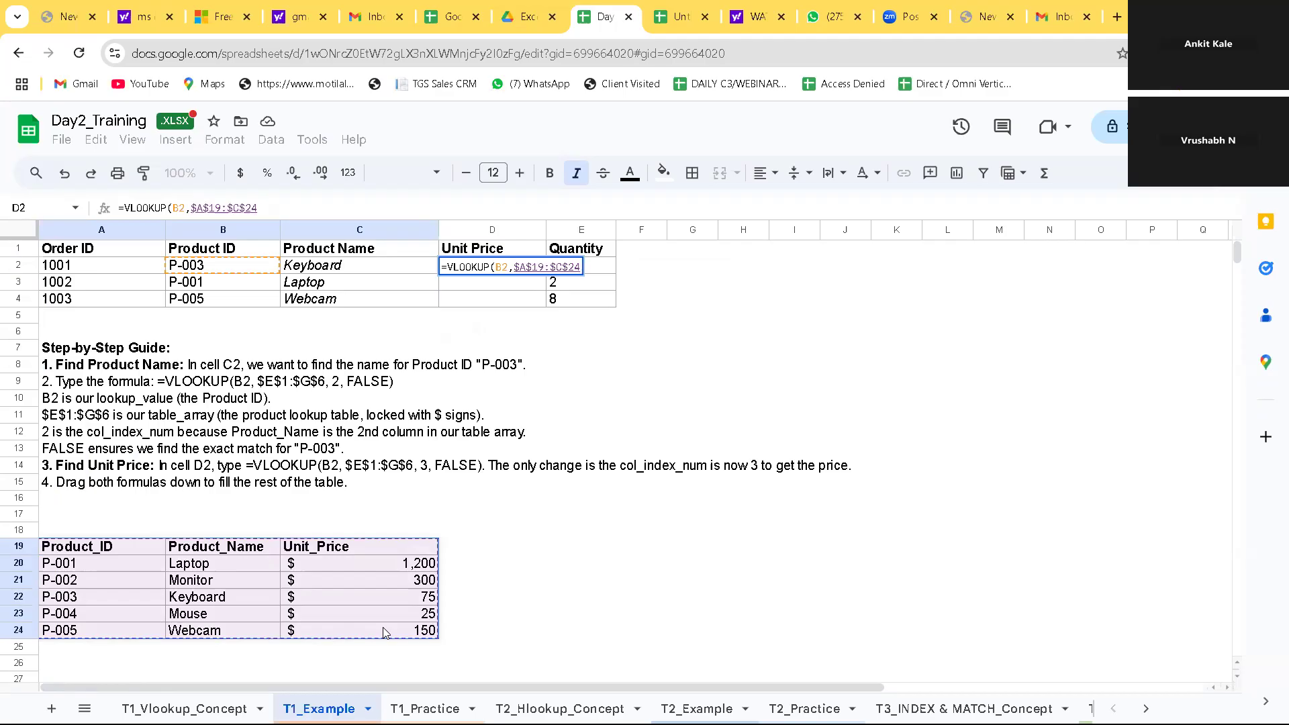
pyautogui.write(',')
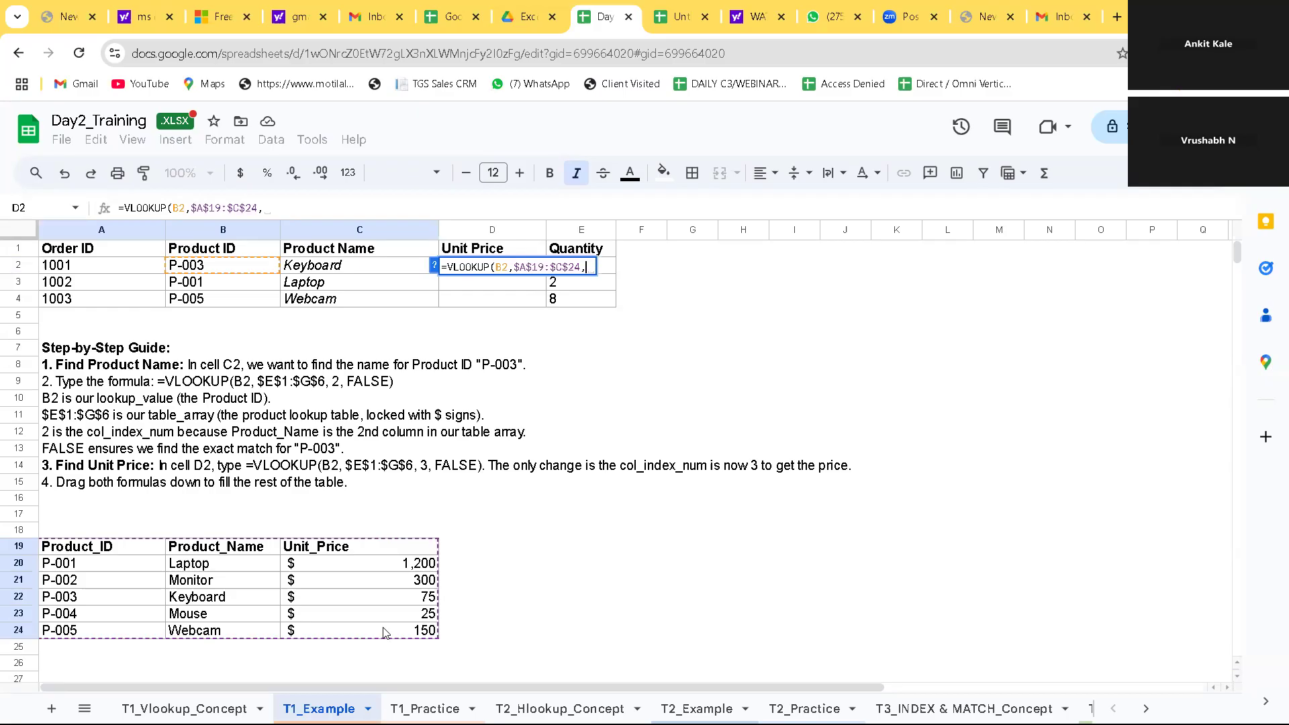
# Step: Finish the D2 VLOOKUP with column index 3 and FALSE, and accept the suggested autofill for D3:D4
pyautogui.write('2')
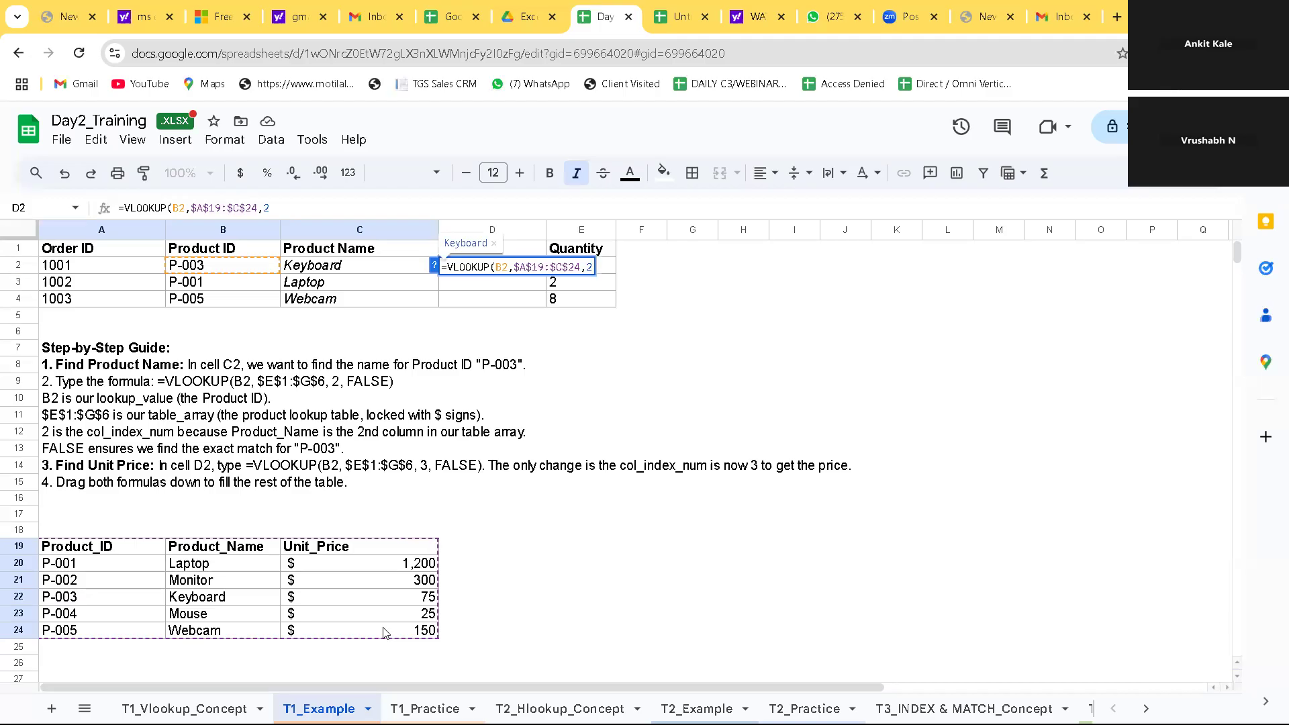
pyautogui.write(',')
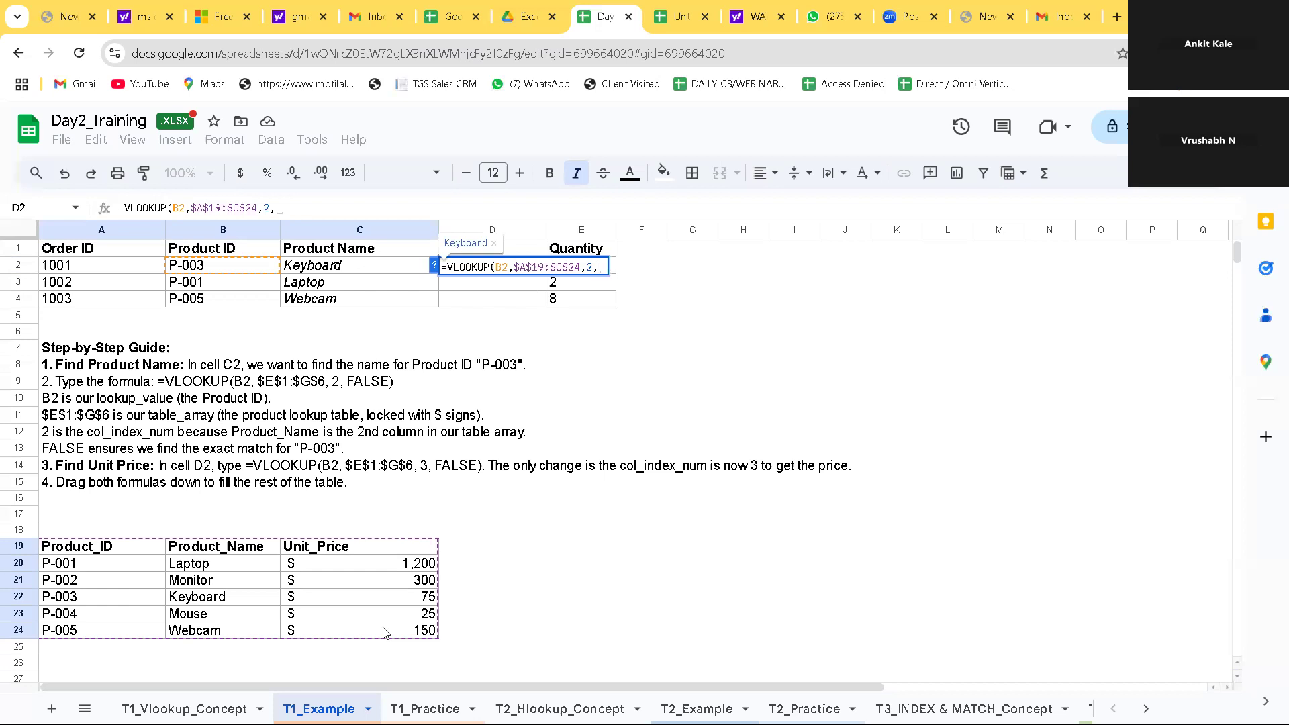
pyautogui.press('BackSpace')
pyautogui.press('BackSpace')
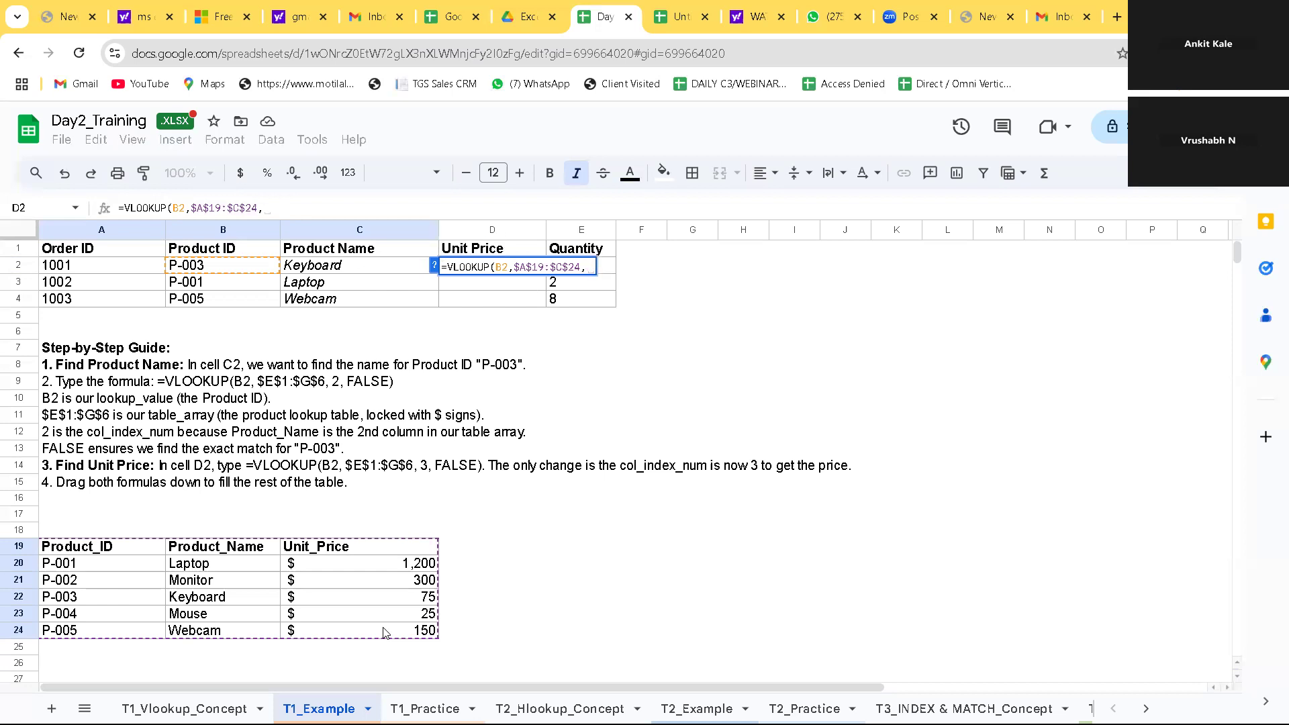
pyautogui.write('3')
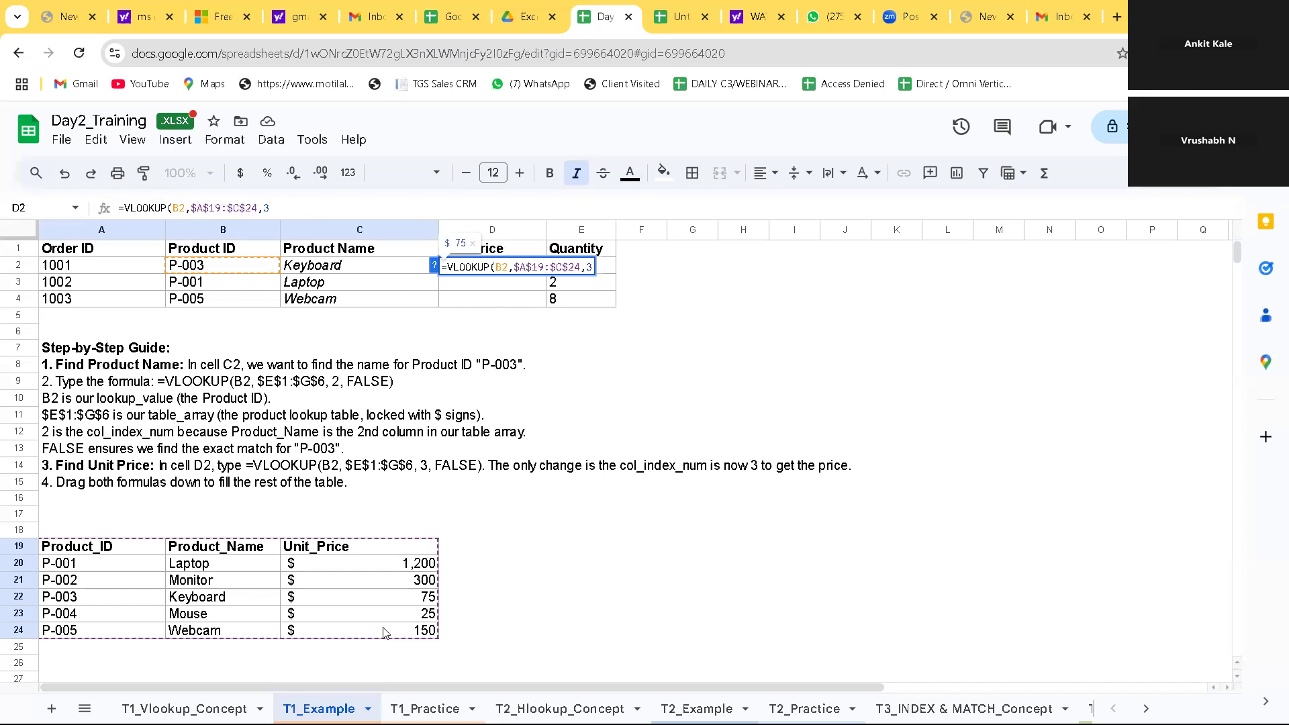
pyautogui.write(',')
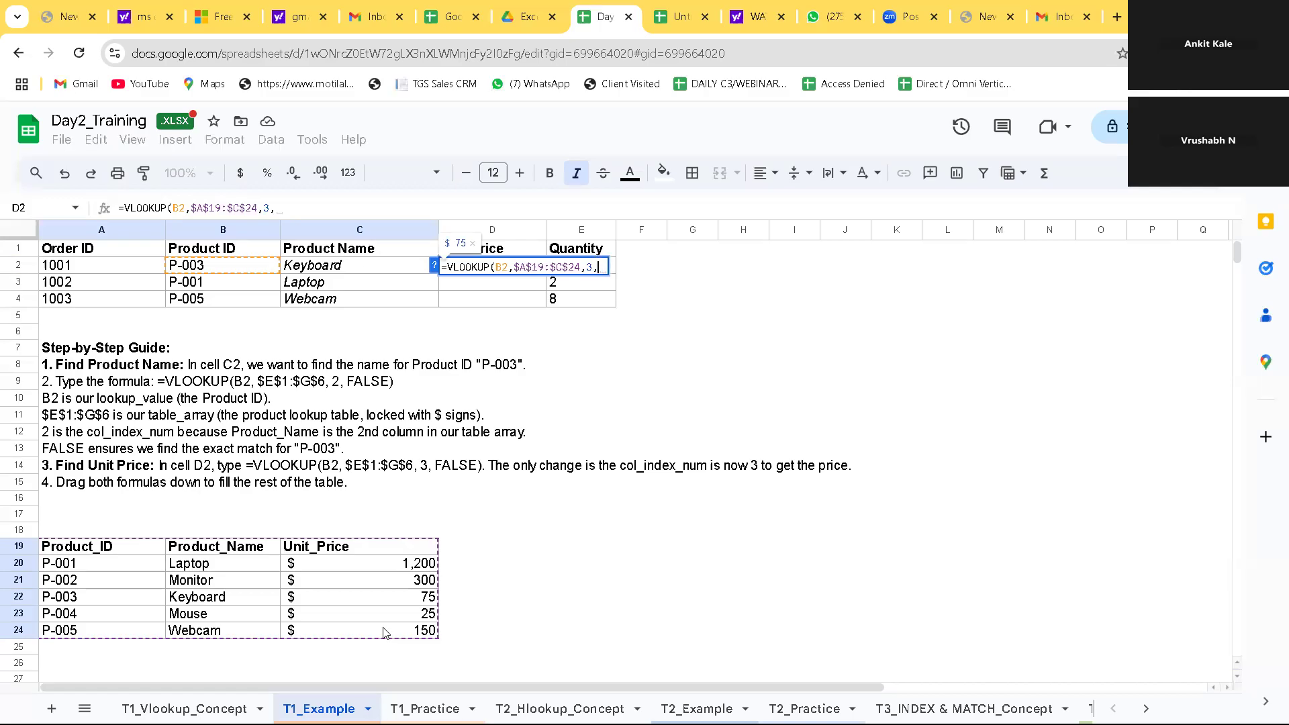
pyautogui.write('fa')
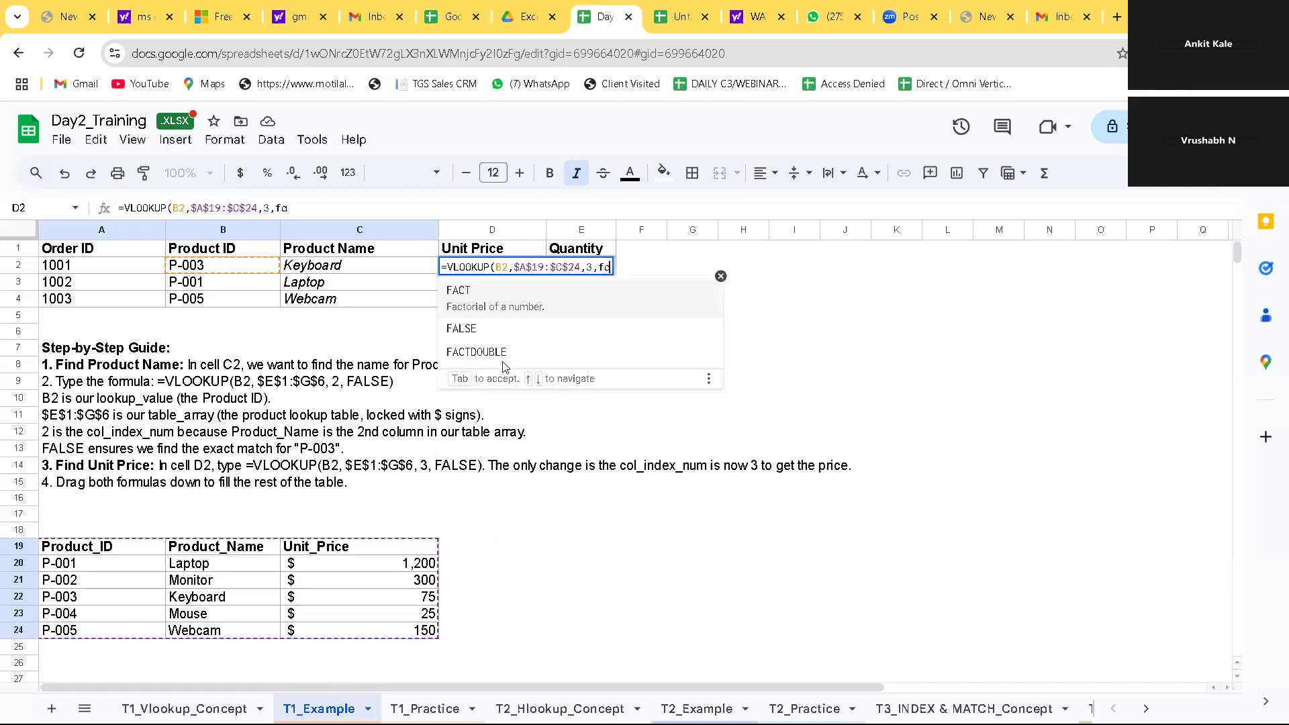
pyautogui.click(490, 331)
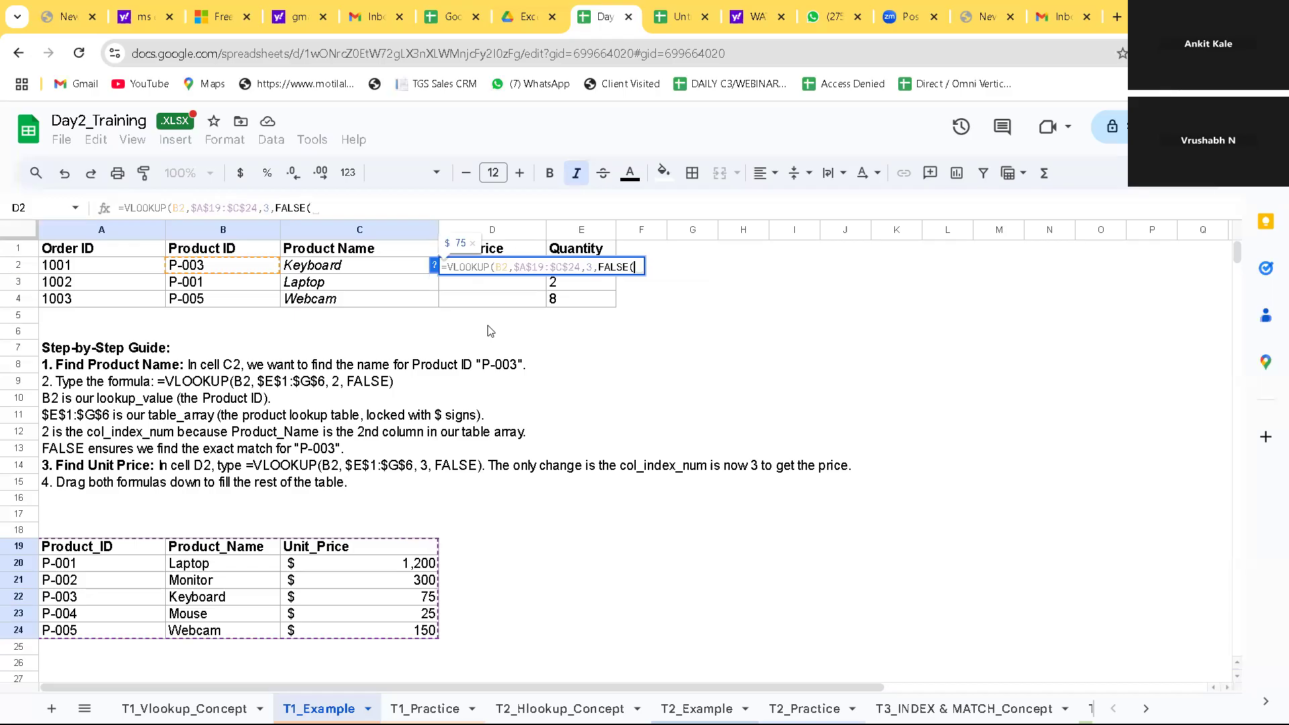
pyautogui.press('BackSpace')
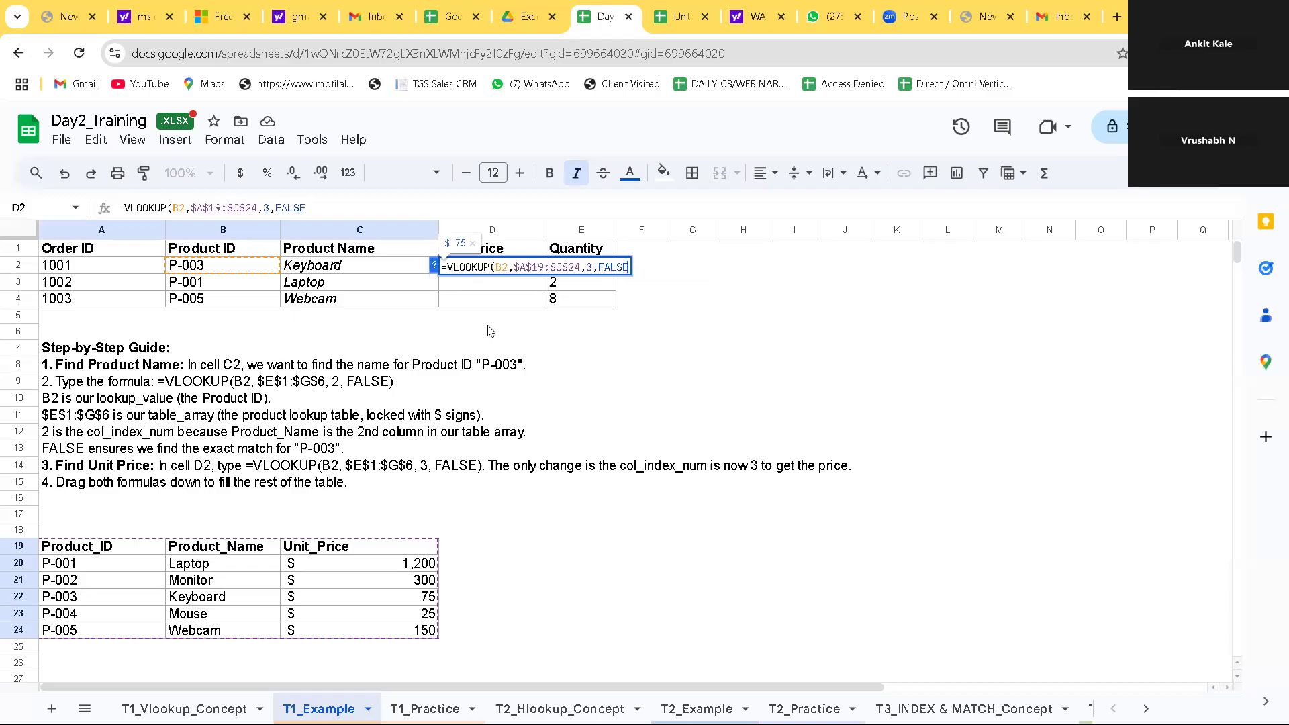
pyautogui.write(')')
pyautogui.press('Return')
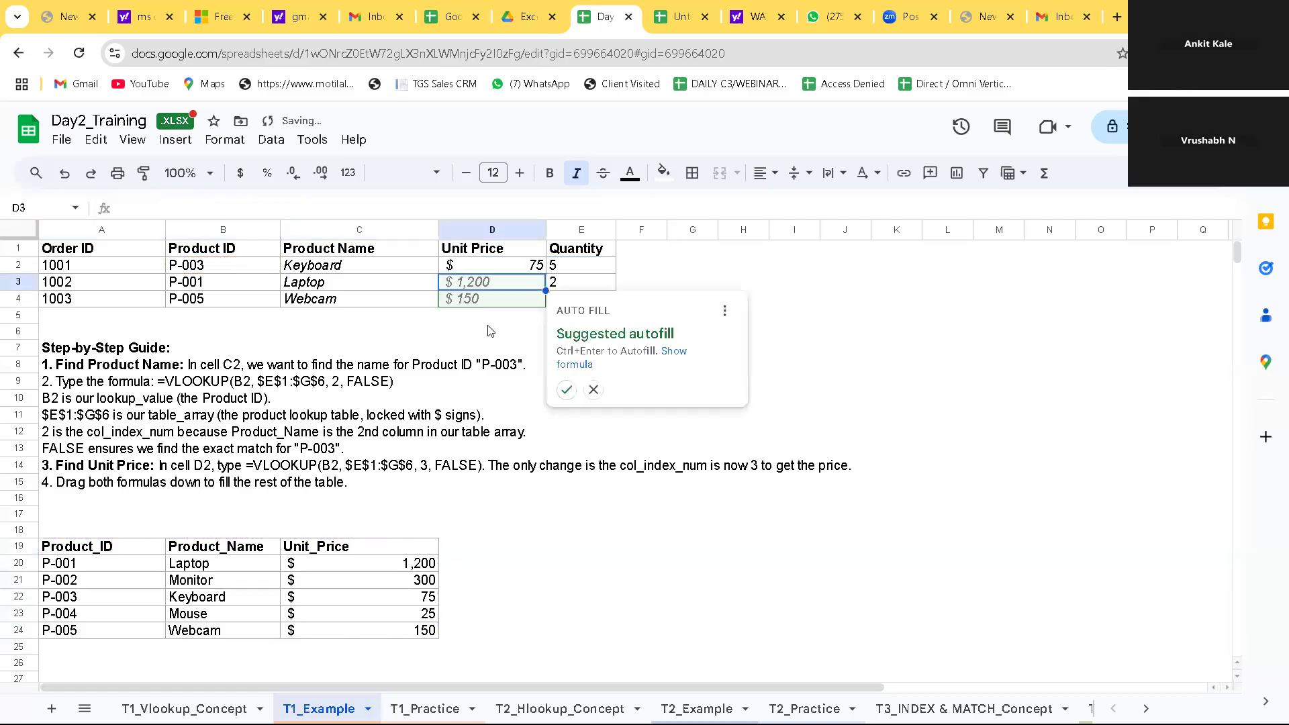
pyautogui.click(569, 389)
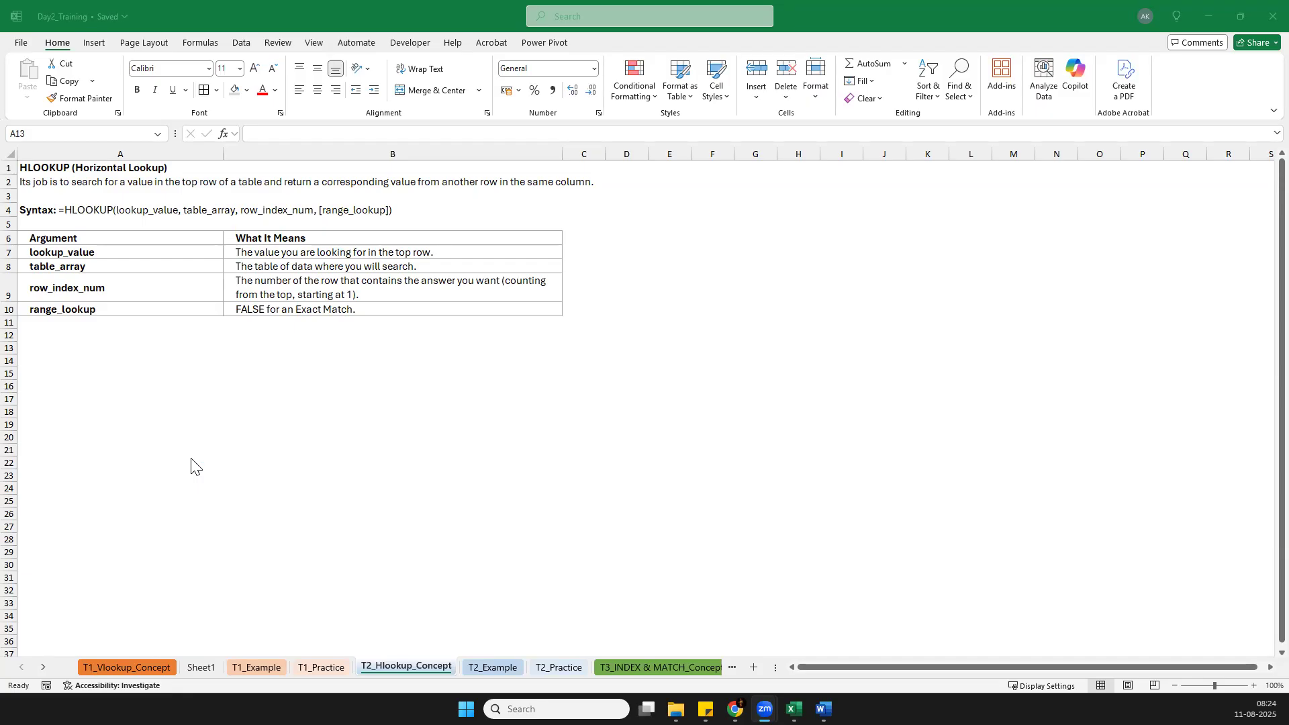
# Step: On the T2_Example sheet, enter the lookup month Mar in I1 and the label Sales in H2
pyautogui.click(244, 672)
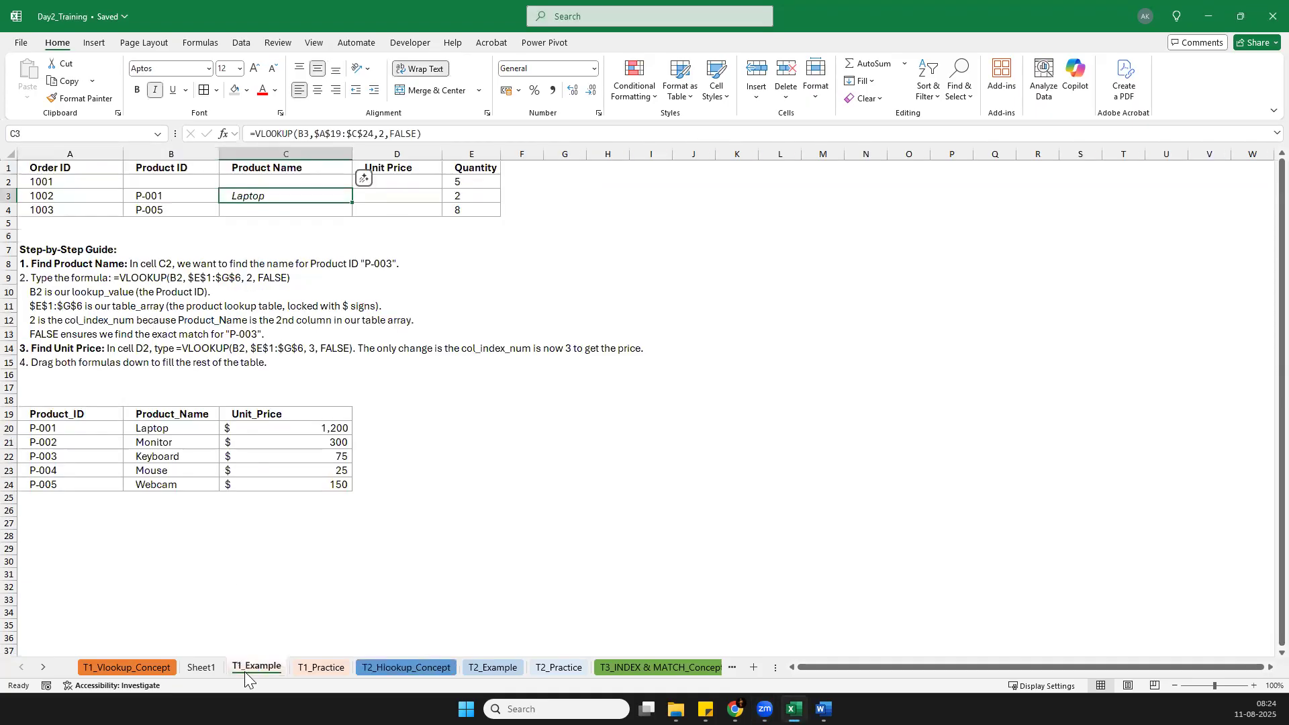
pyautogui.click(508, 669)
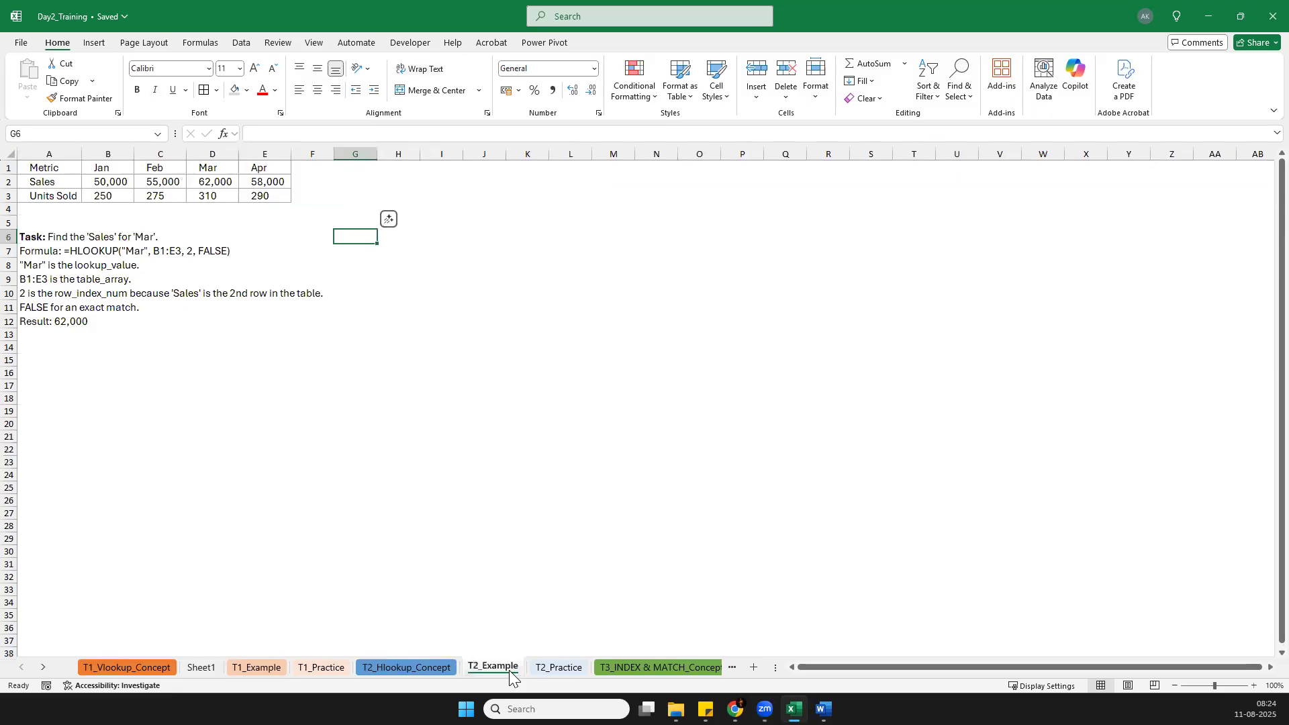
pyautogui.click(453, 333)
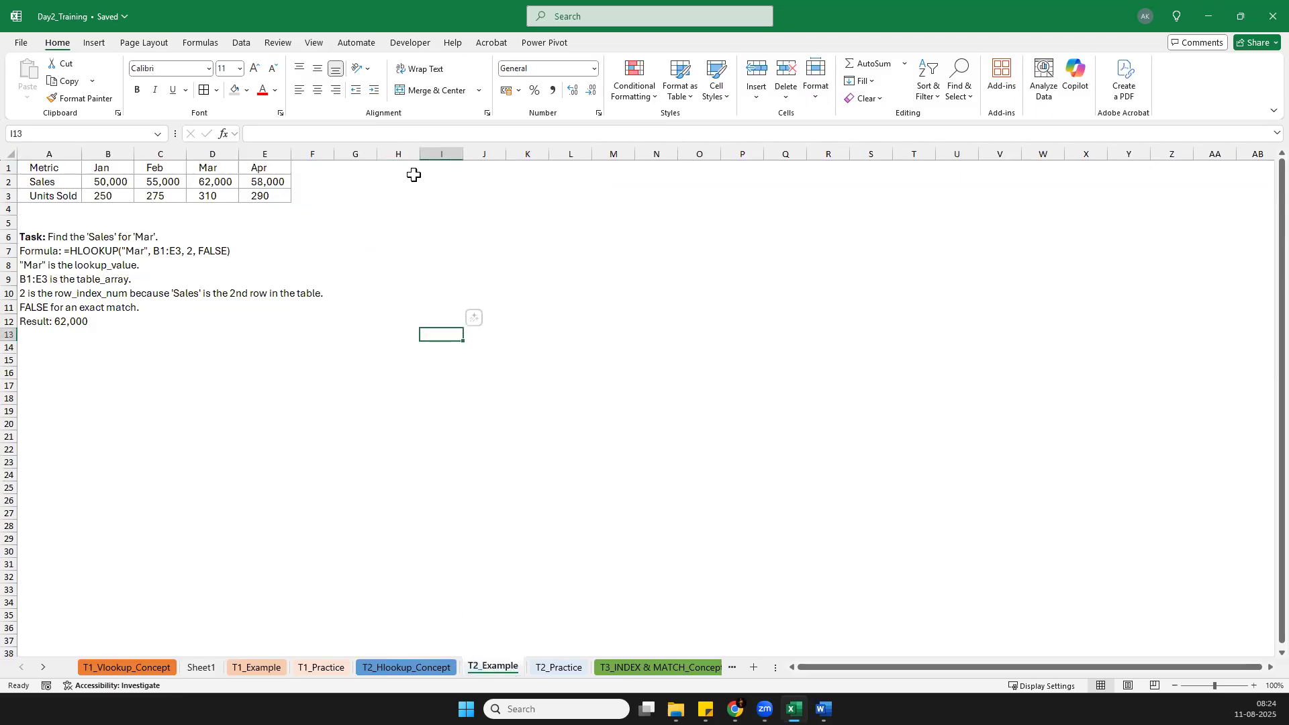
pyautogui.click(438, 170)
pyautogui.write('Mar')
pyautogui.press('Return')
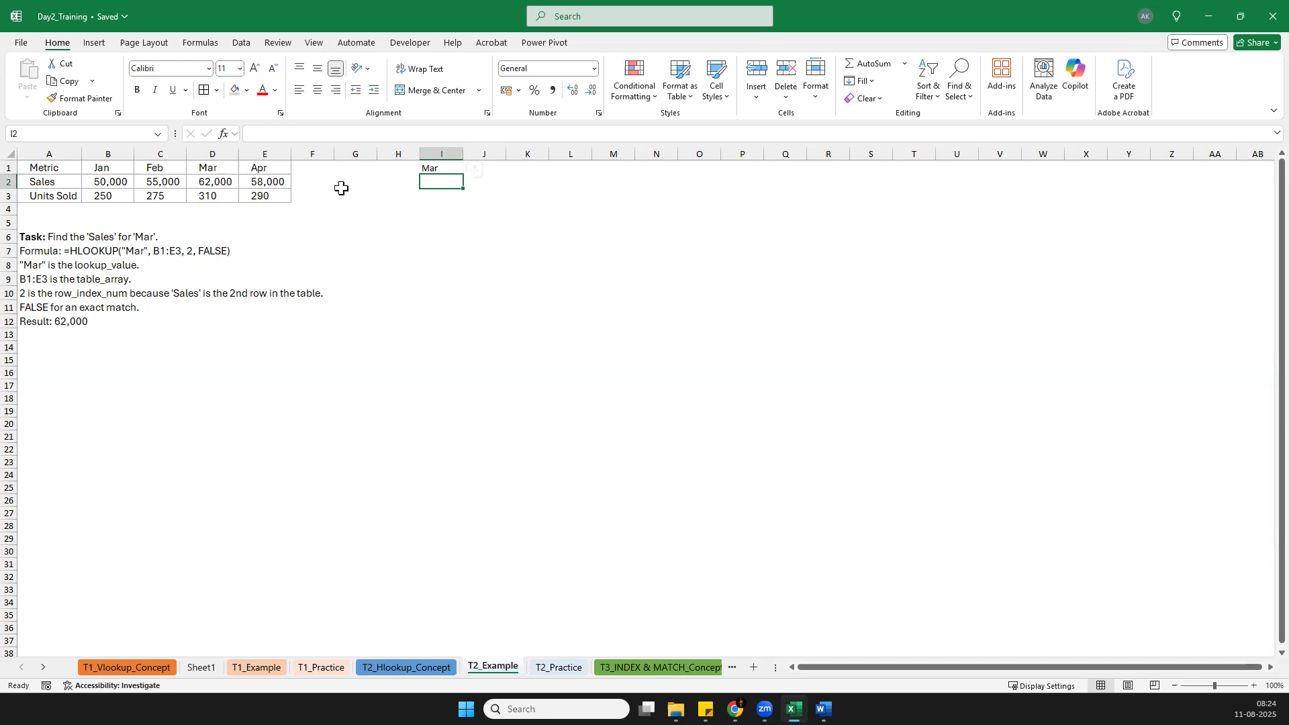
pyautogui.click(396, 182)
pyautogui.write('Sales')
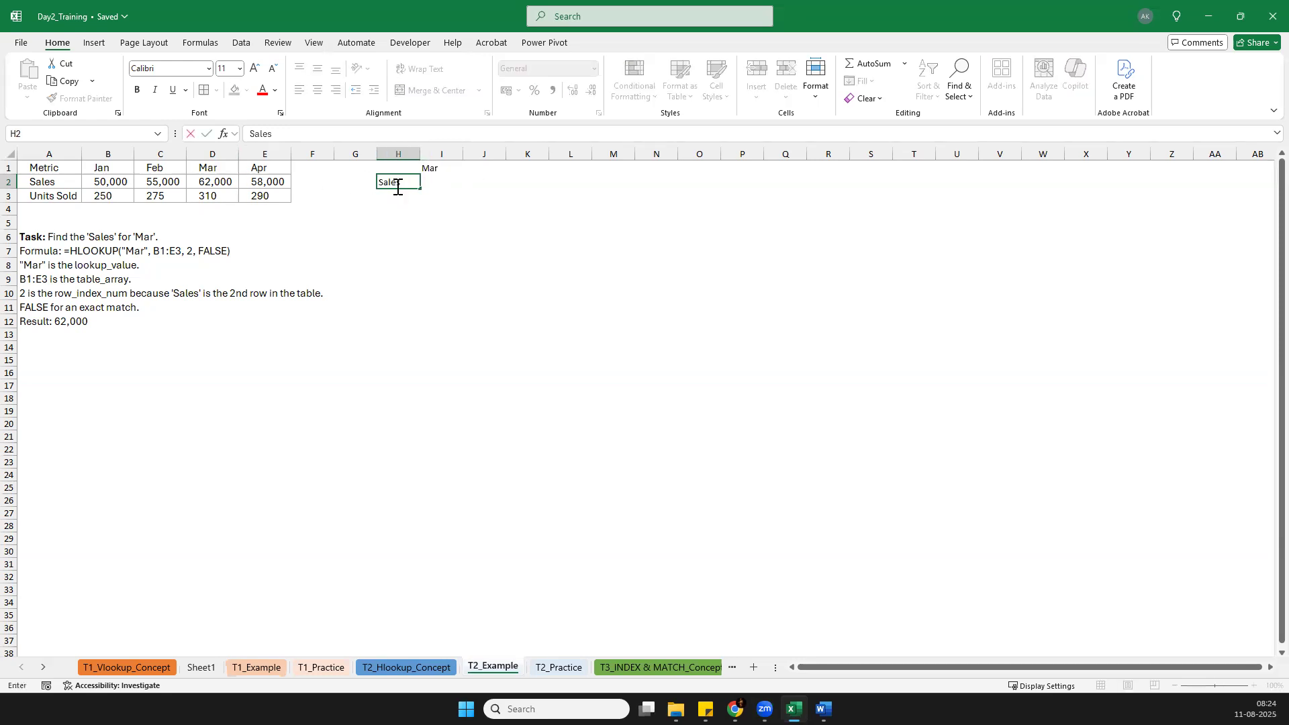
pyautogui.press('Return')
# Step: In I2, begin an HLOOKUP formula with I1 as the lookup value and the absolute range $D$1:$D$3 as the table
pyautogui.press('Right')
pyautogui.press('Up')
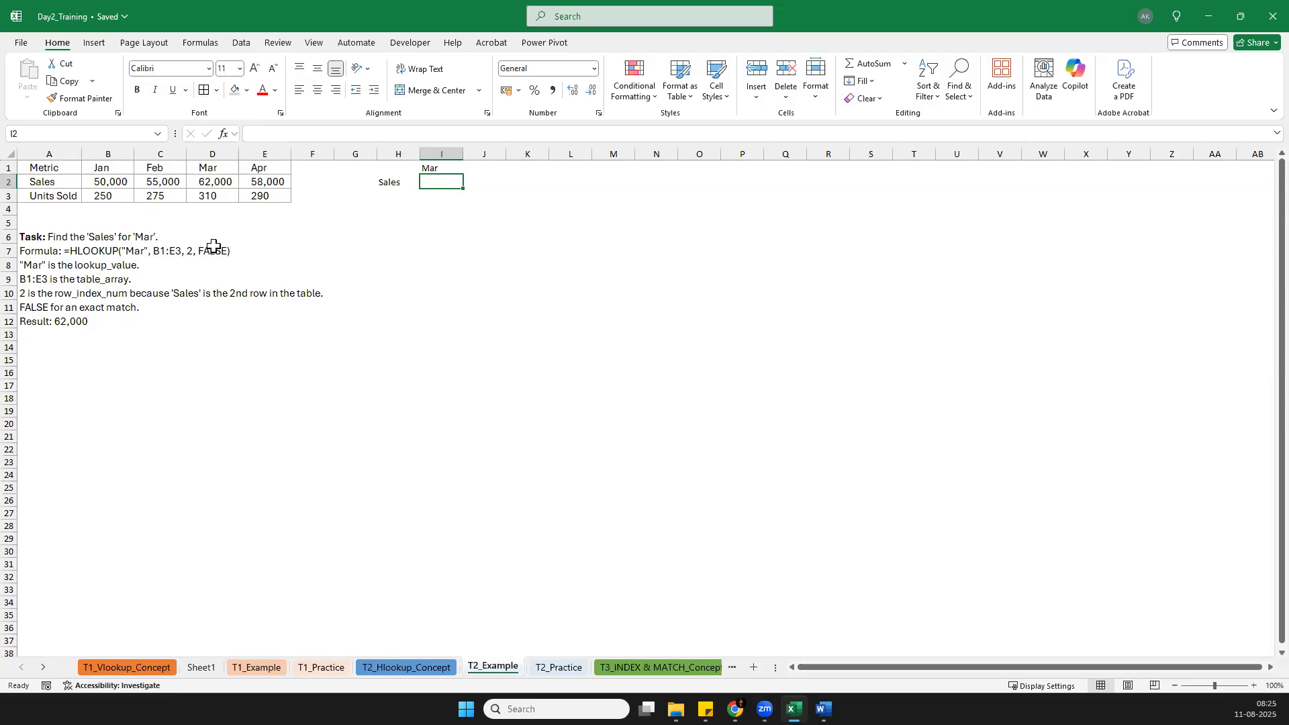
pyautogui.write('=h')
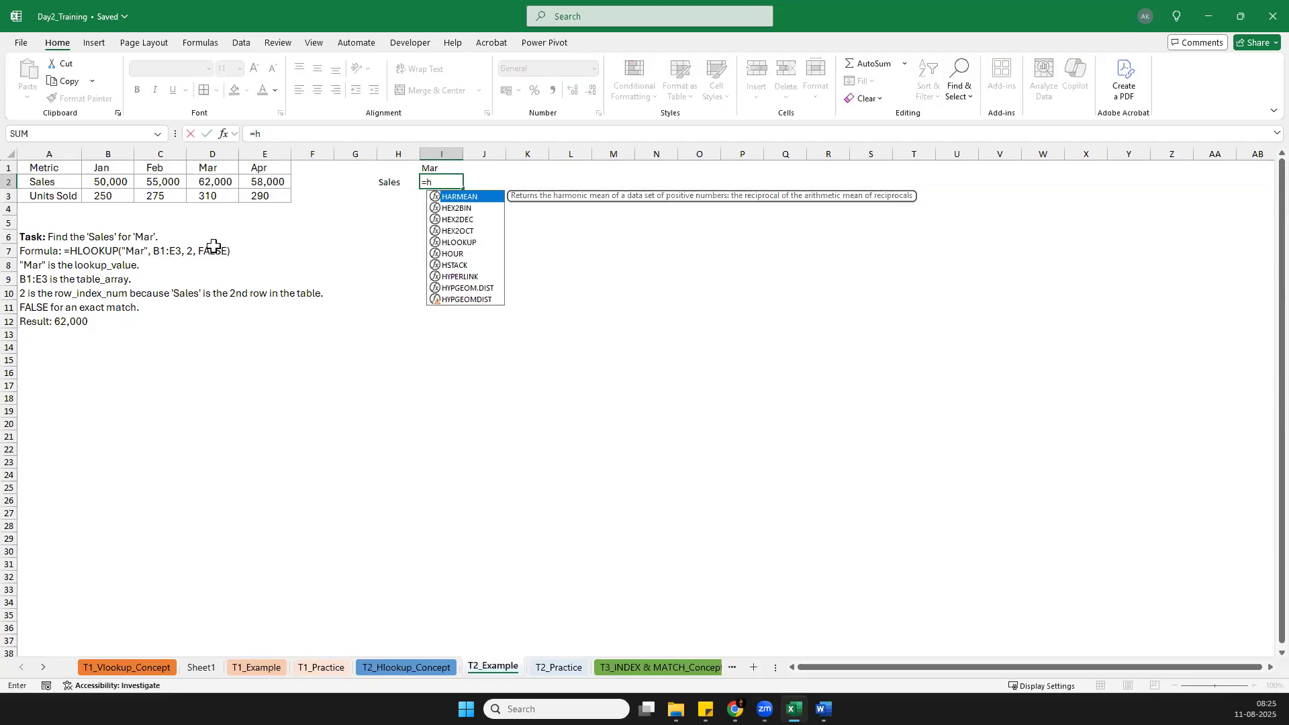
pyautogui.write('l')
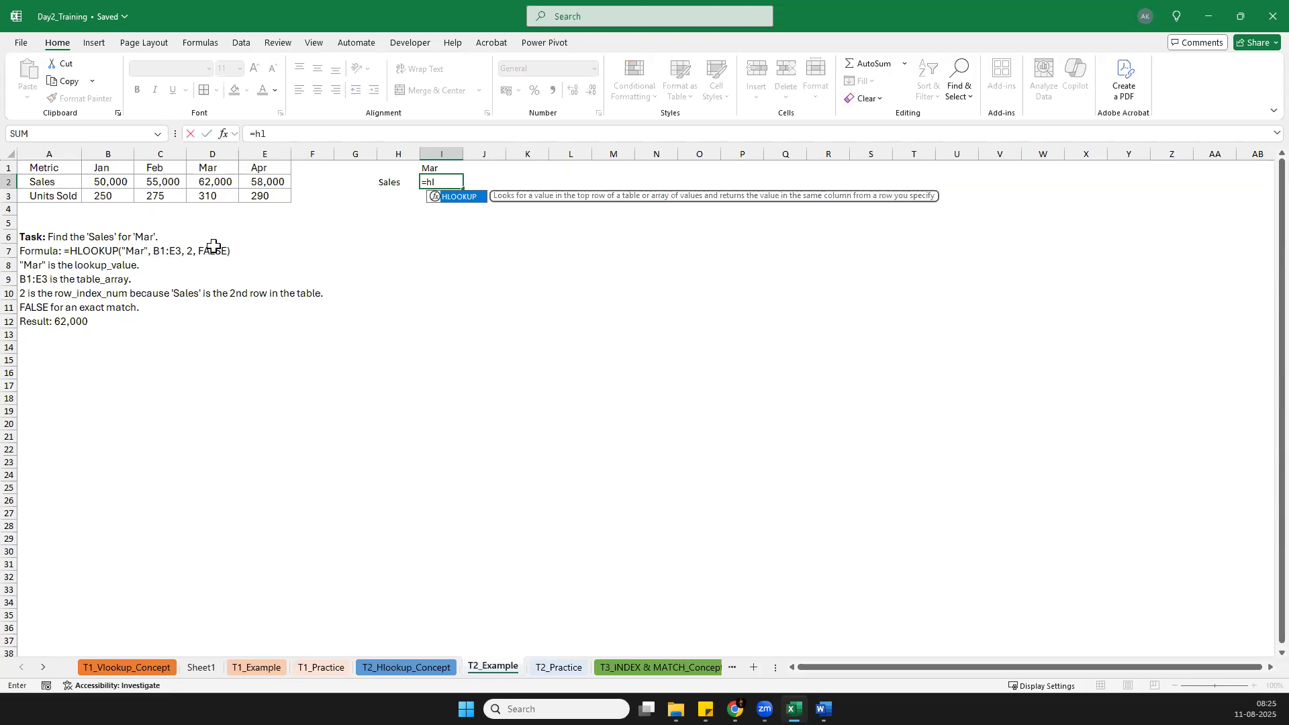
pyautogui.press('Tab')
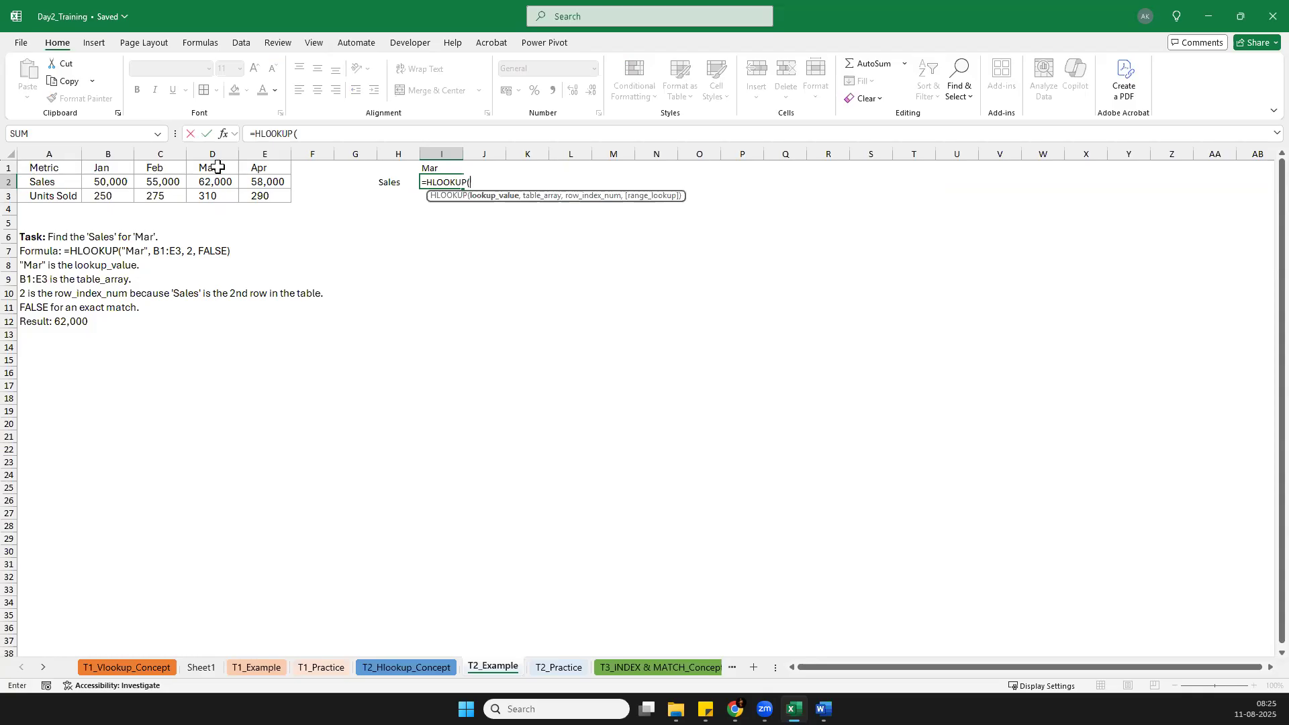
pyautogui.click(436, 169)
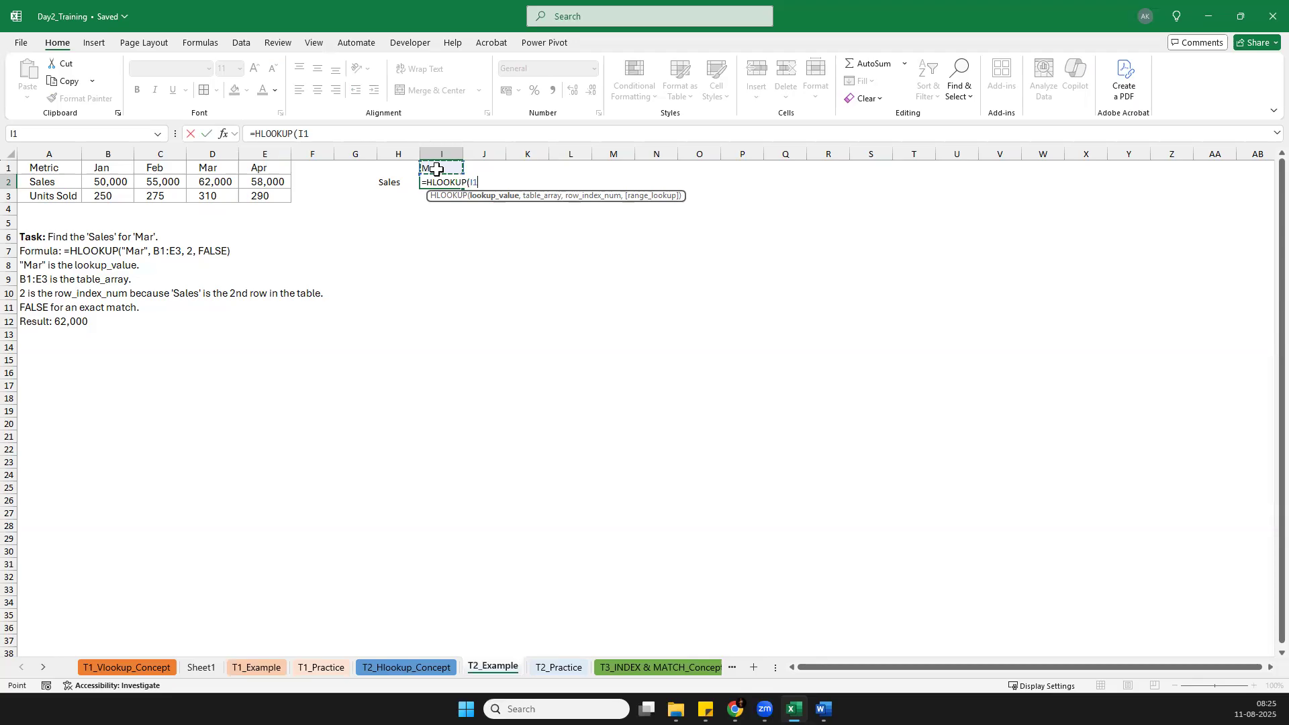
pyautogui.write(',')
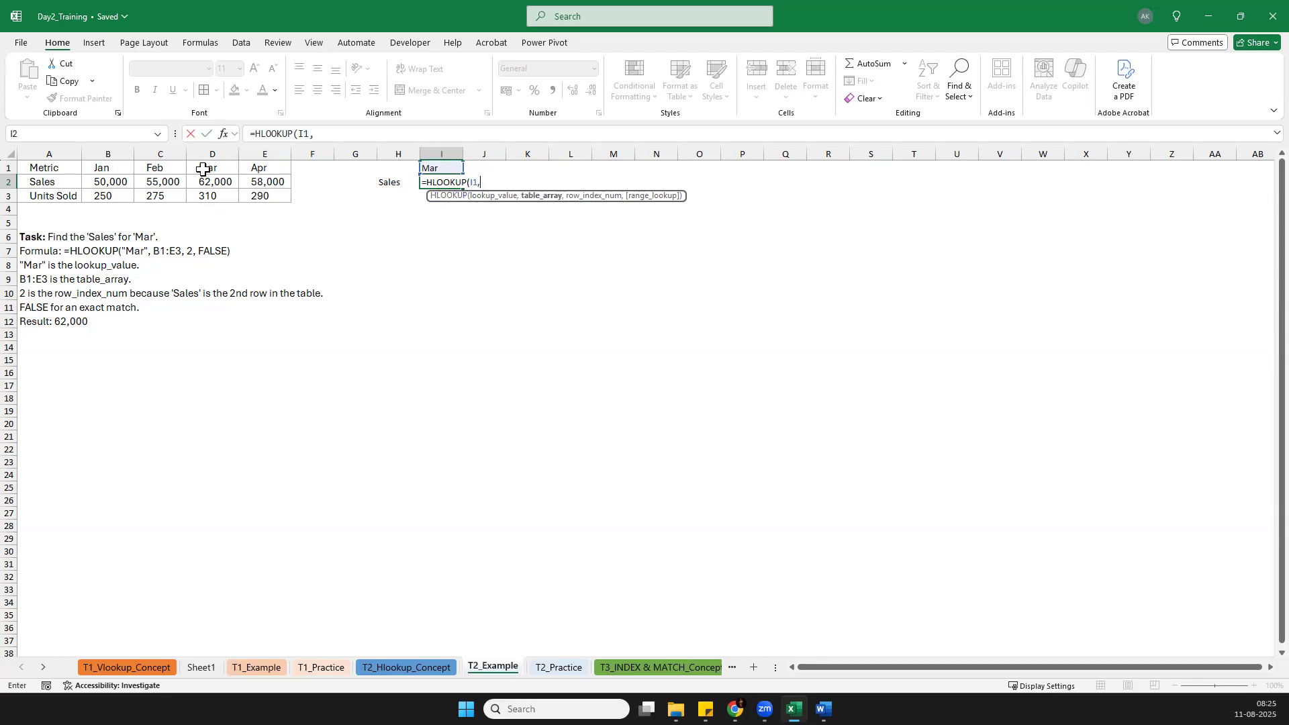
pyautogui.moveTo(208, 168); pyautogui.dragTo(210, 191)
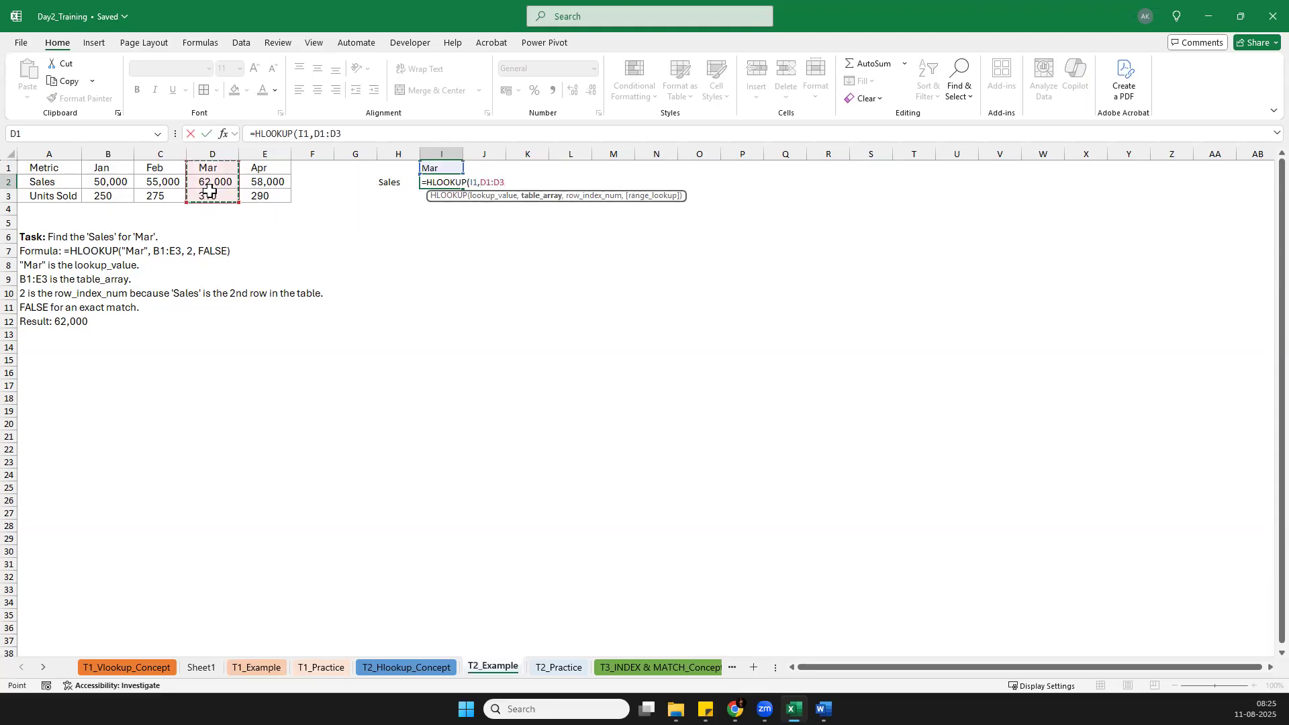
pyautogui.press('F4')
pyautogui.write(',')
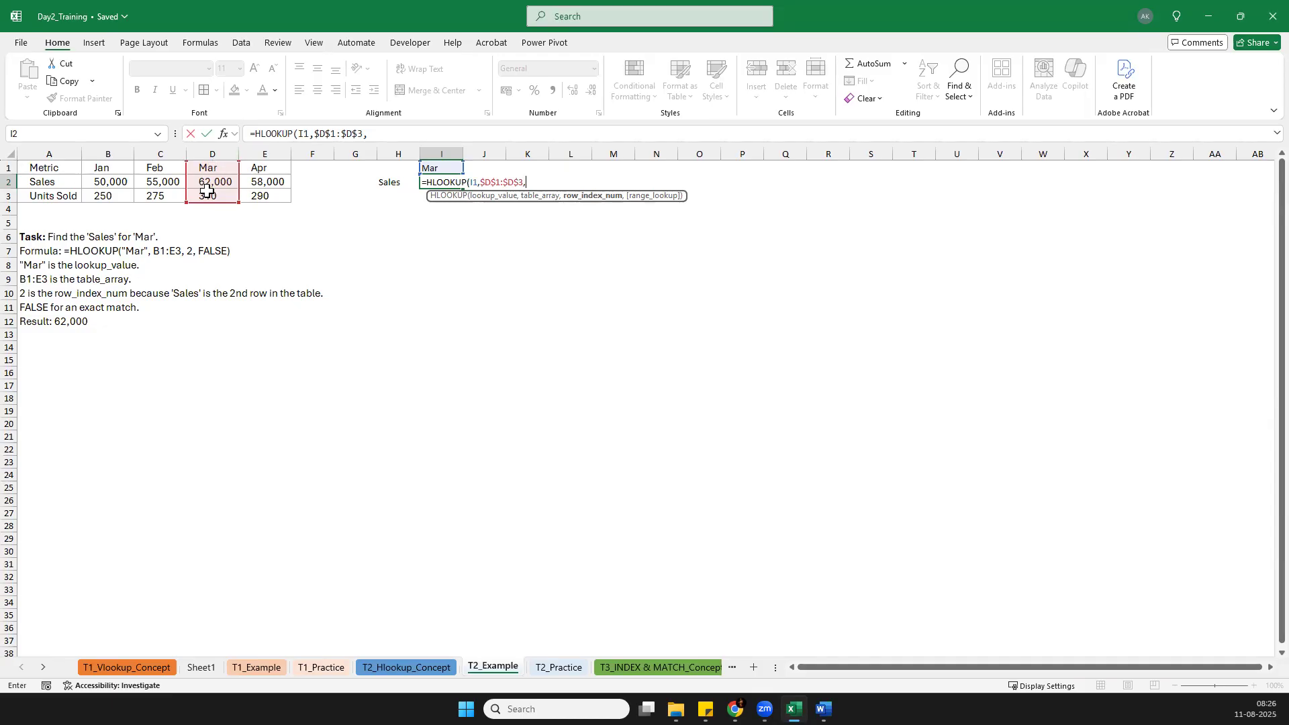
# Step: Finish the I2 HLOOKUP with row index 2 and FALSE for an exact match
pyautogui.write(',2')
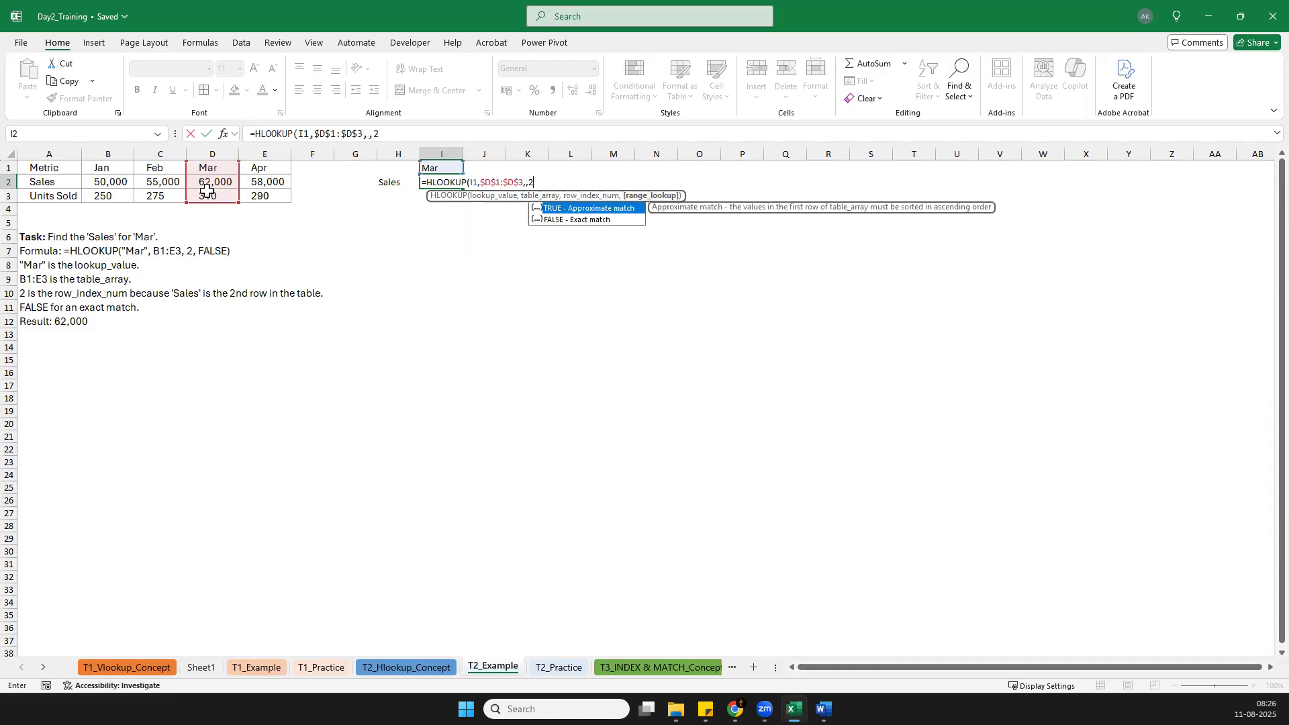
pyautogui.write(',')
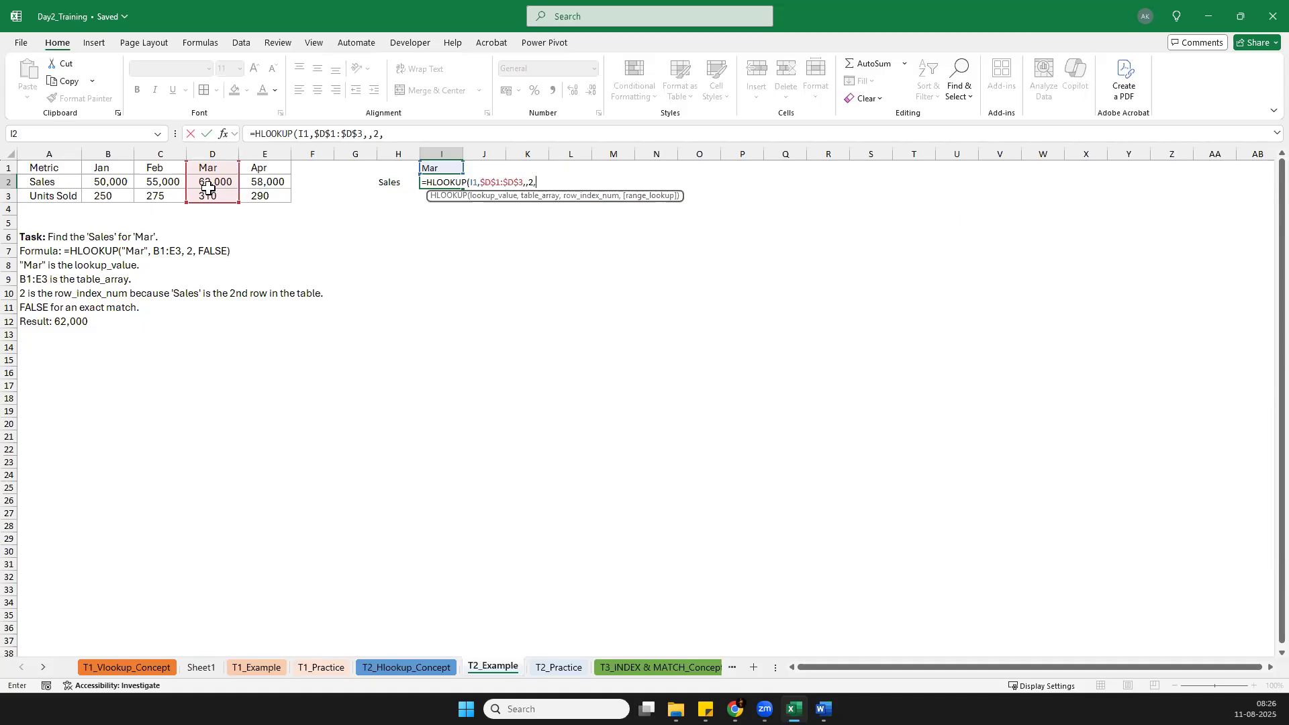
pyautogui.press('BackSpace')
pyautogui.press('BackSpace')
pyautogui.press('BackSpace')
pyautogui.press('BackSpace')
pyautogui.write('.')
pyautogui.press('BackSpace')
pyautogui.write(',3,')
pyautogui.press('BackSpace')
pyautogui.press('BackSpace')
pyautogui.write('2,')
pyautogui.press('Down')
pyautogui.press('Tab')
pyautogui.press('Return')
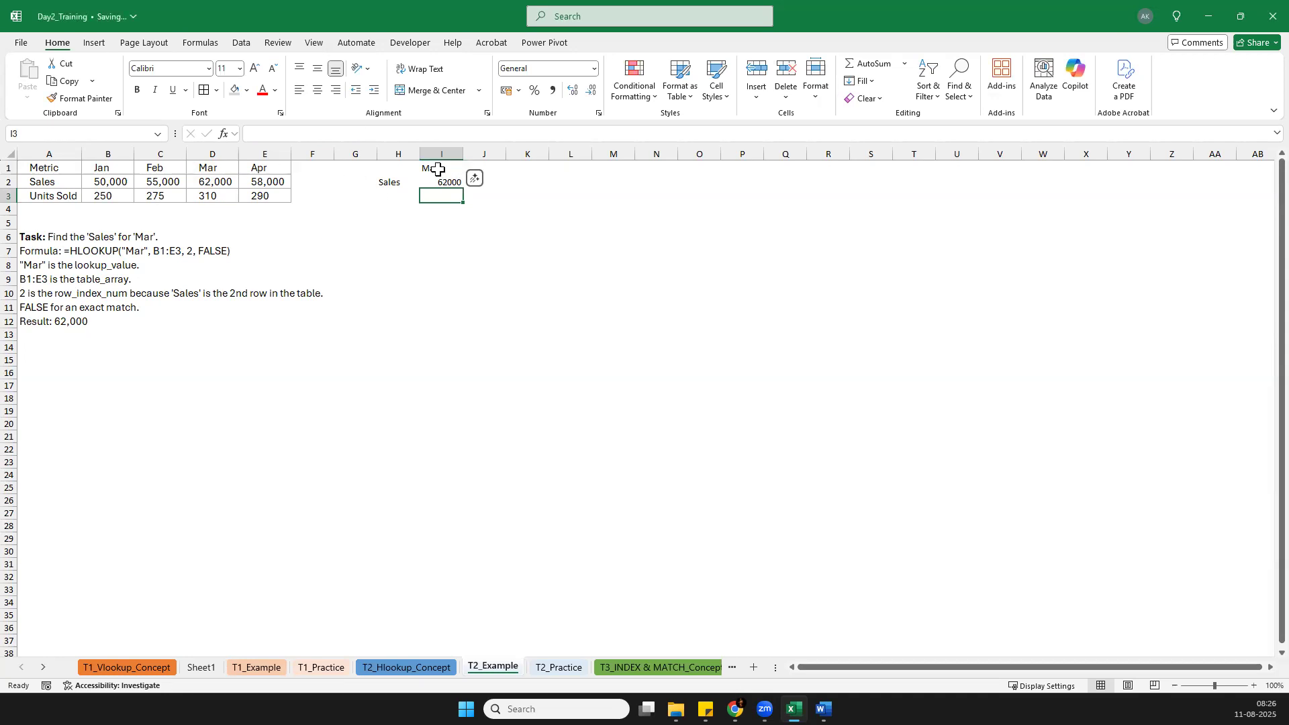
# Step: Enter the lookup month Apr in K1 and the label Units Sold in J2
pyautogui.click(449, 182)
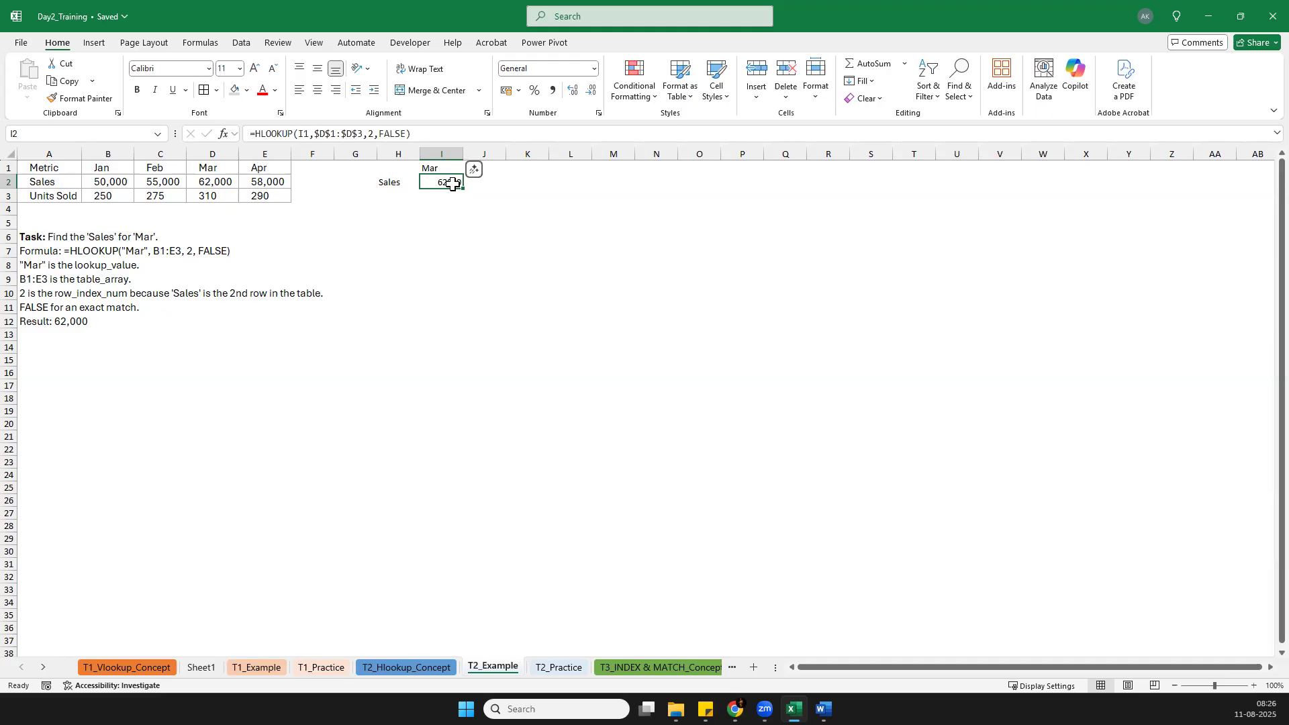
pyautogui.press('Right')
pyautogui.press('Down')
pyautogui.press('Left')
pyautogui.press('Left')
pyautogui.press('Right')
pyautogui.press('Right')
pyautogui.press('Right')
pyautogui.press('Up')
pyautogui.press('Up')
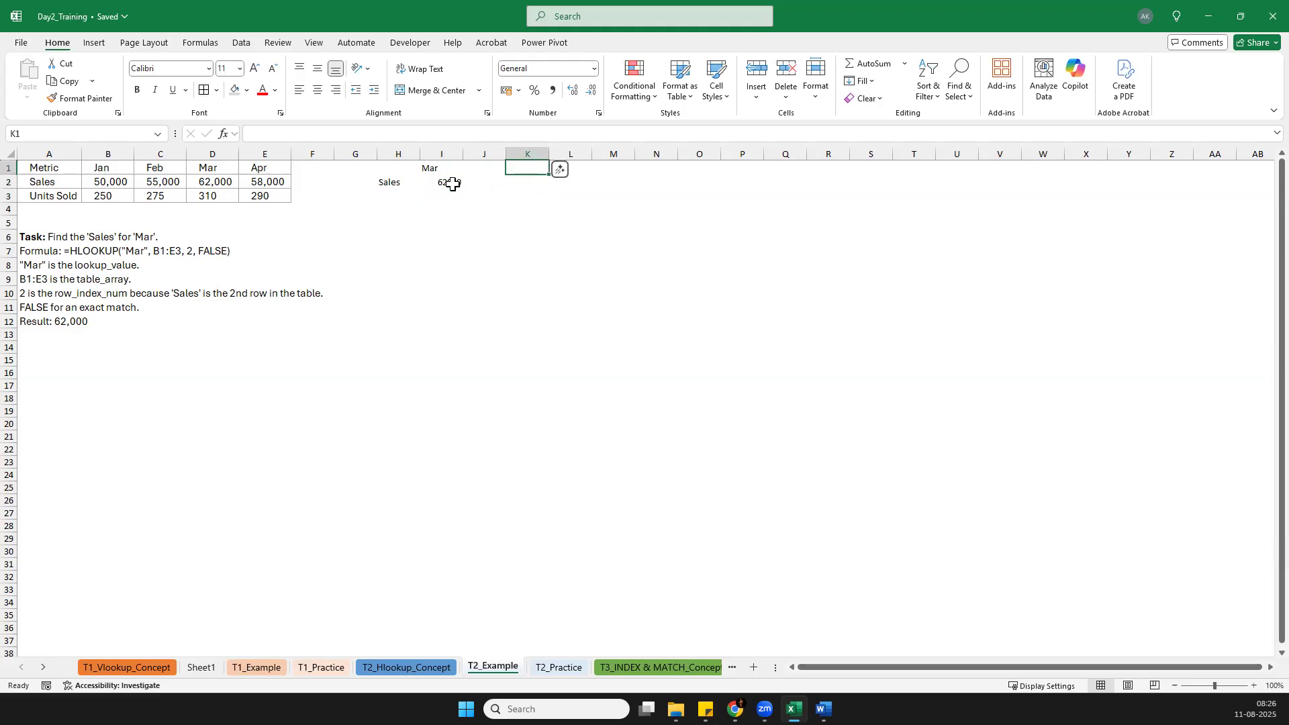
pyautogui.press('Left')
pyautogui.press('Right')
pyautogui.write('Spr')
pyautogui.press('BackSpace')
pyautogui.press('BackSpace')
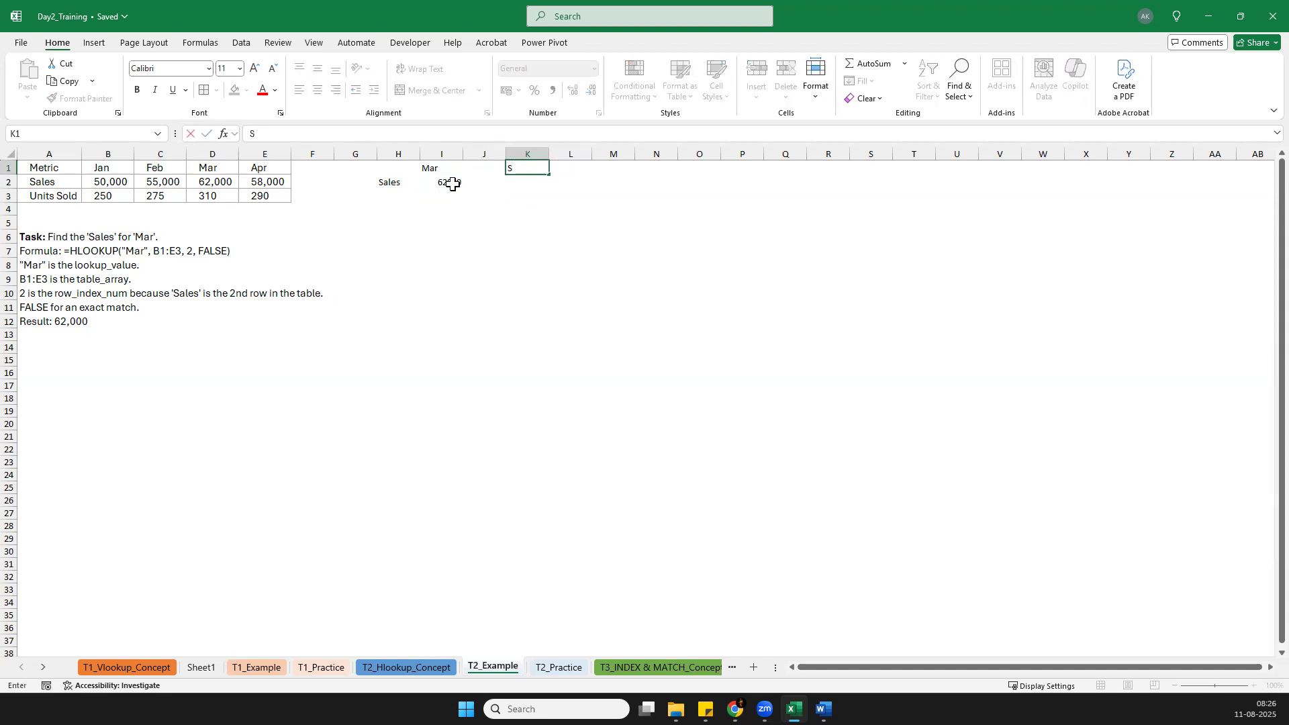
pyautogui.write('Apr')
pyautogui.press('Return')
pyautogui.press('Left')
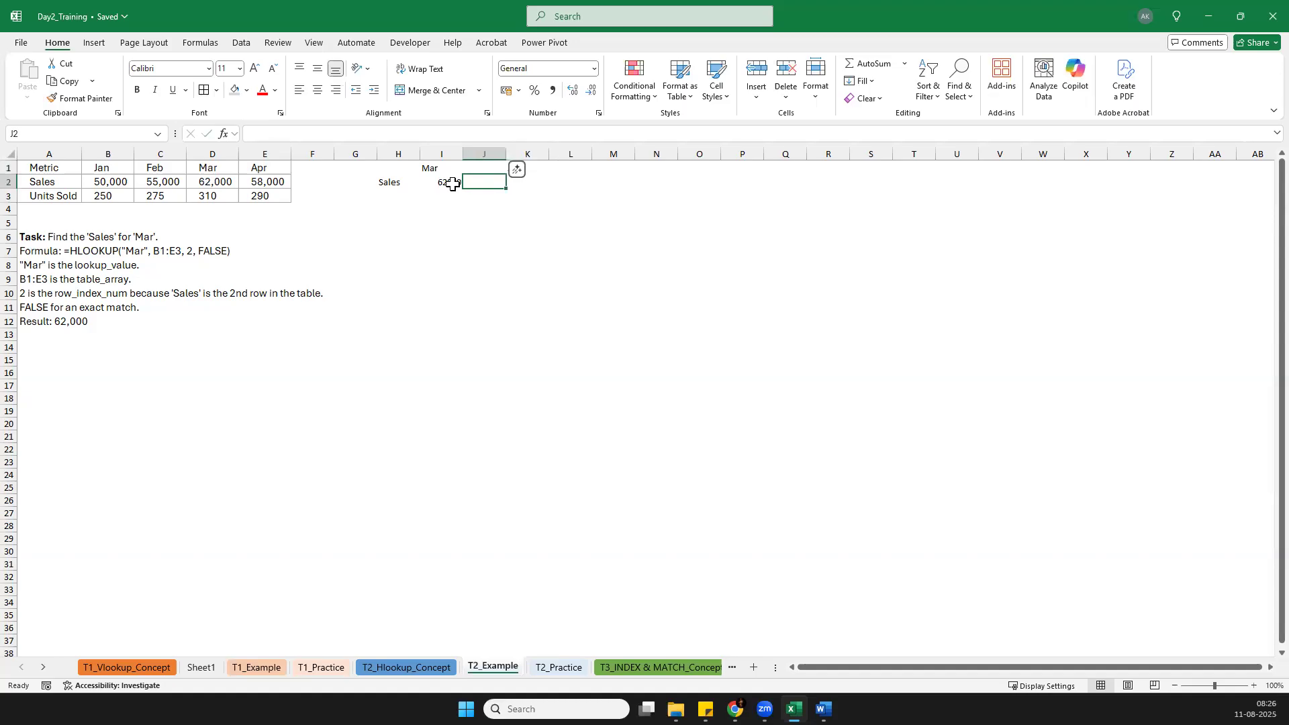
pyautogui.write('Units Sold')
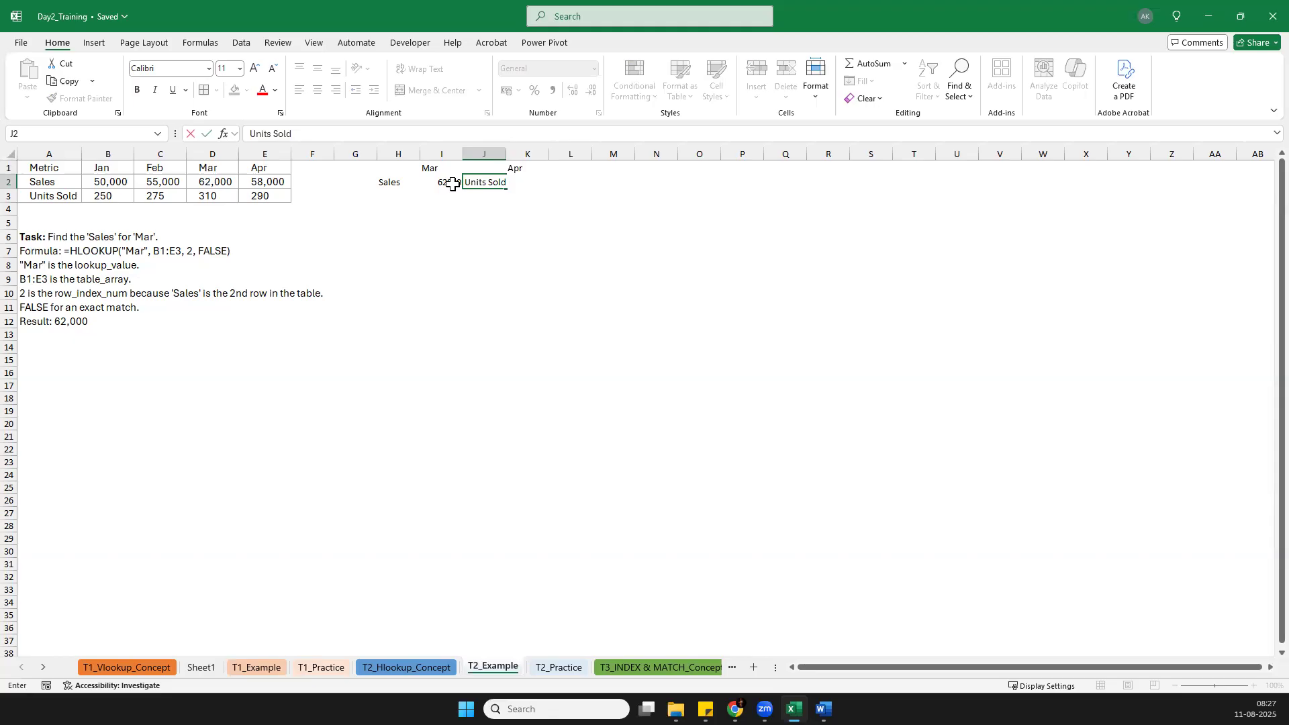
pyautogui.press('Right')
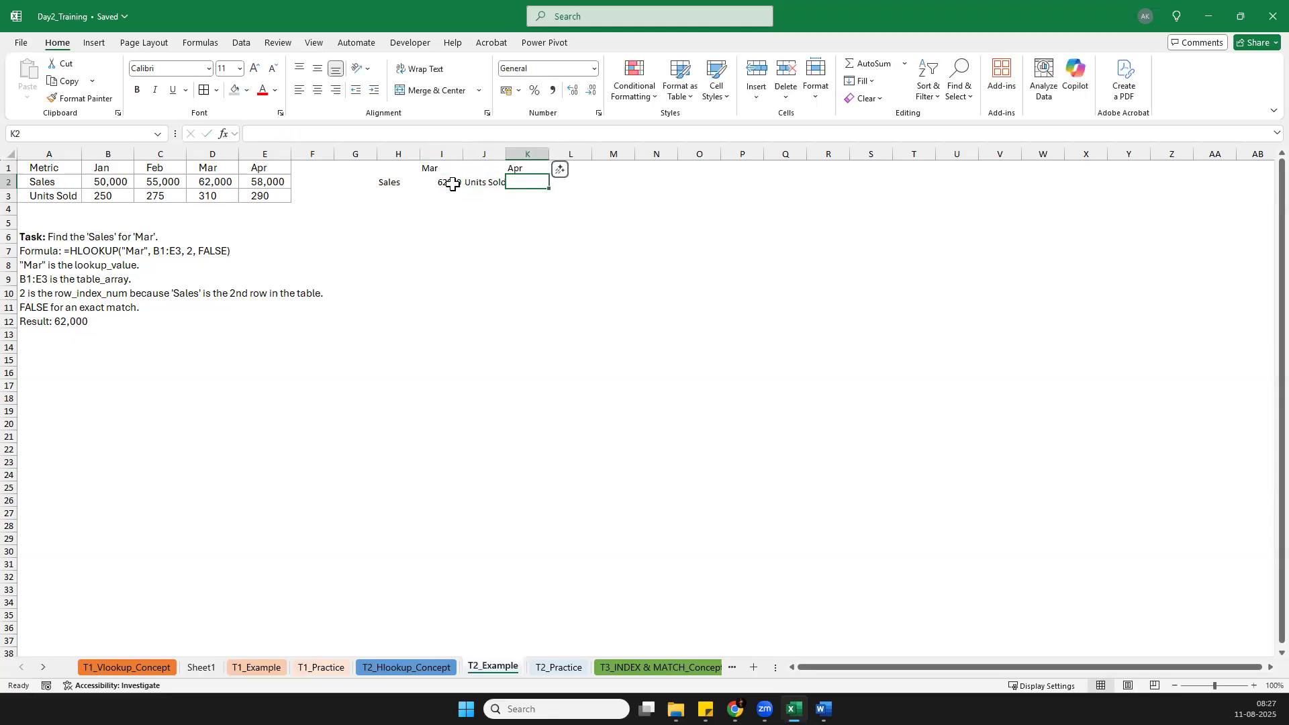
pyautogui.write('=')
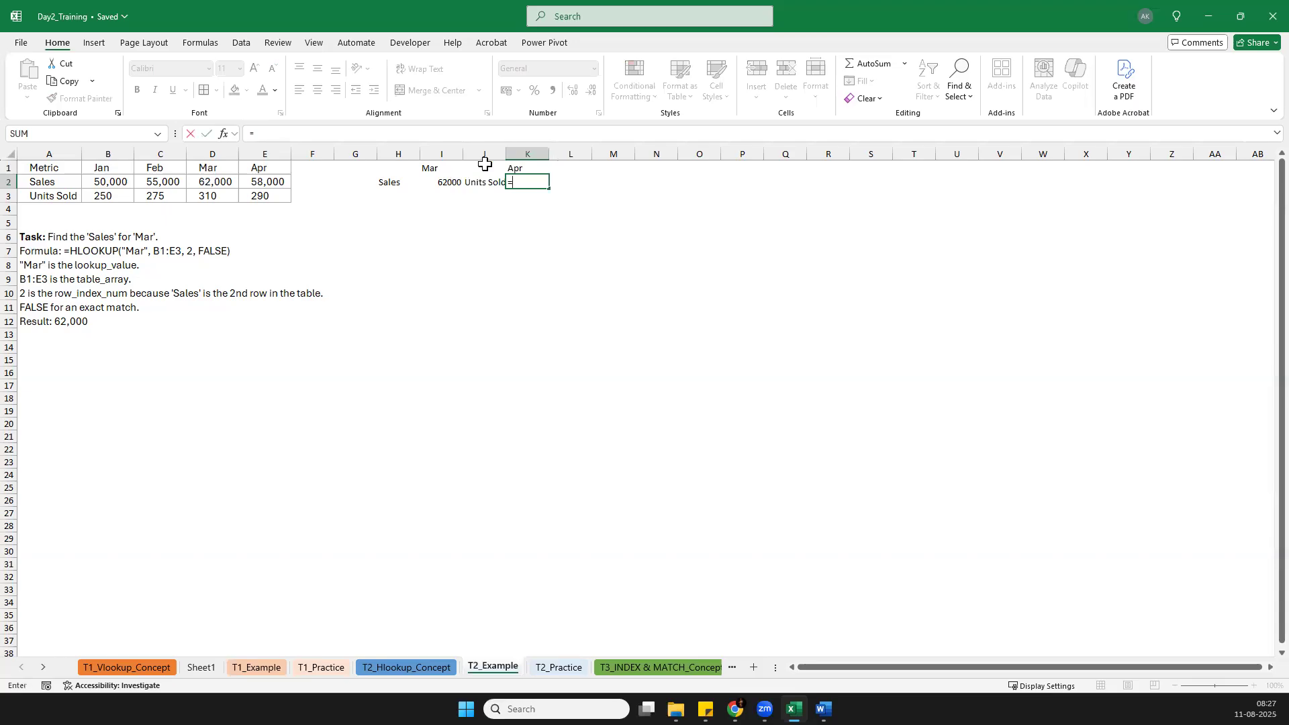
pyautogui.click(502, 150)
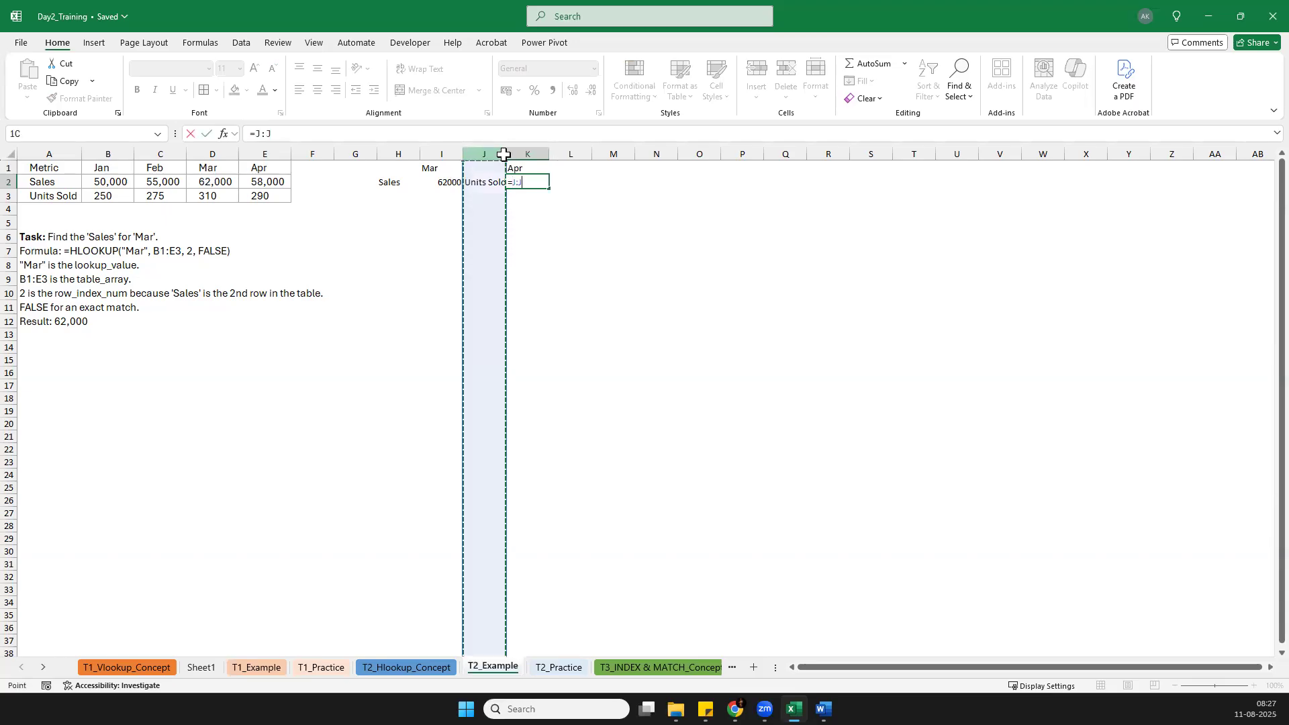
pyautogui.press('Escape')
# Step: Autofit the width of column J and clear the March sales lookup in H1:I2
pyautogui.doubleClick(505, 153)
pyautogui.moveTo(389, 168); pyautogui.dragTo(432, 181)
pyautogui.press('Delete')
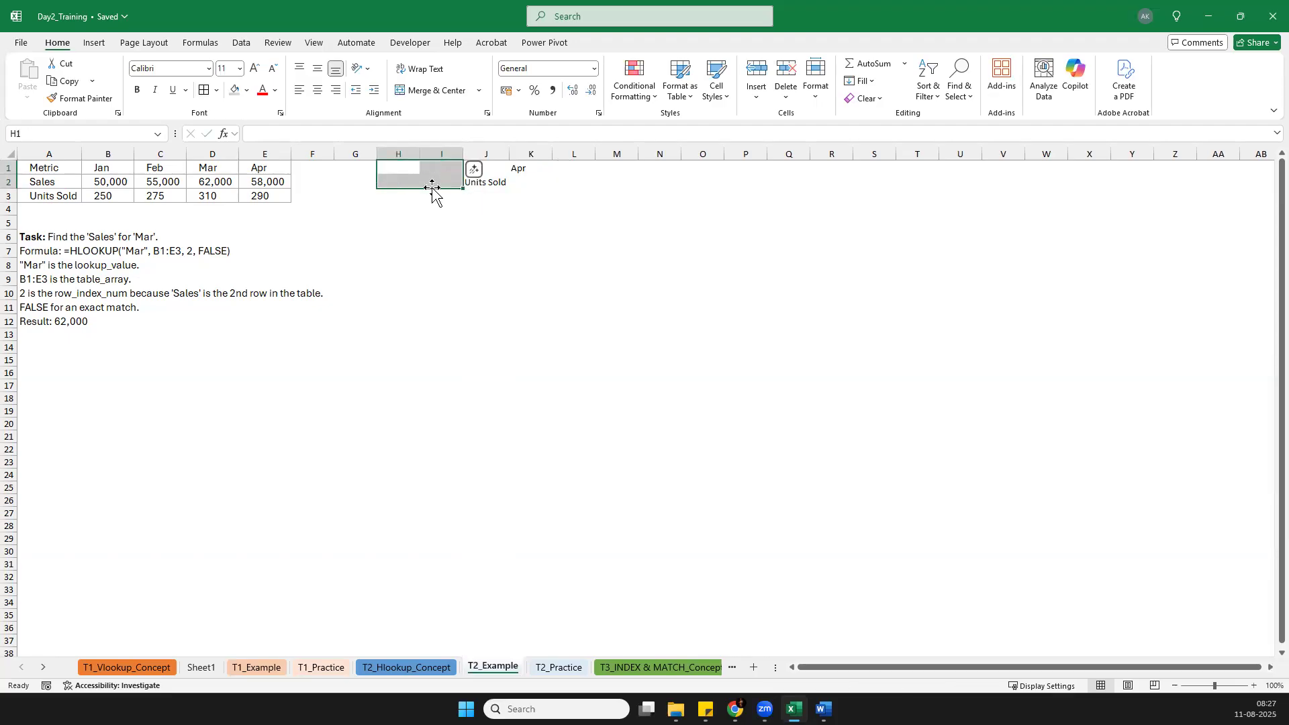
# Step: In K2, begin an HLOOKUP formula with K1 as the lookup value and the absolute range $E$1:$E$3 as the table
pyautogui.click(519, 195)
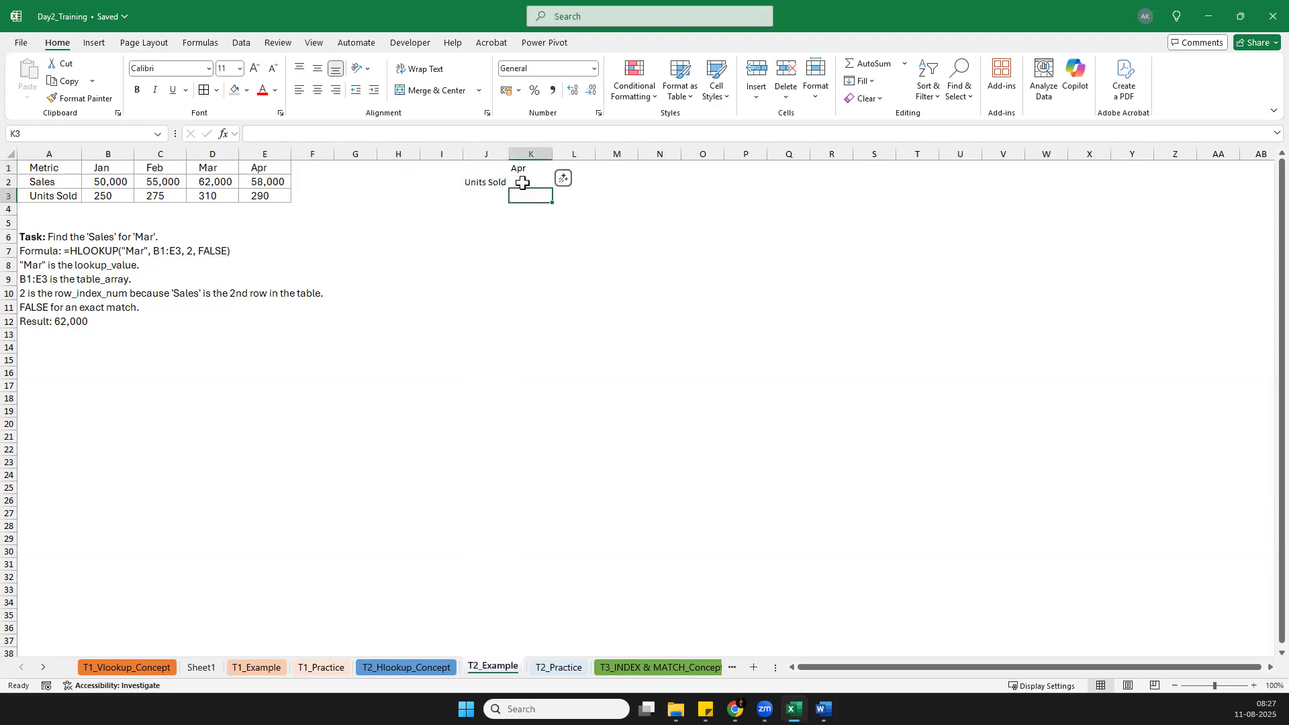
pyautogui.click(522, 182)
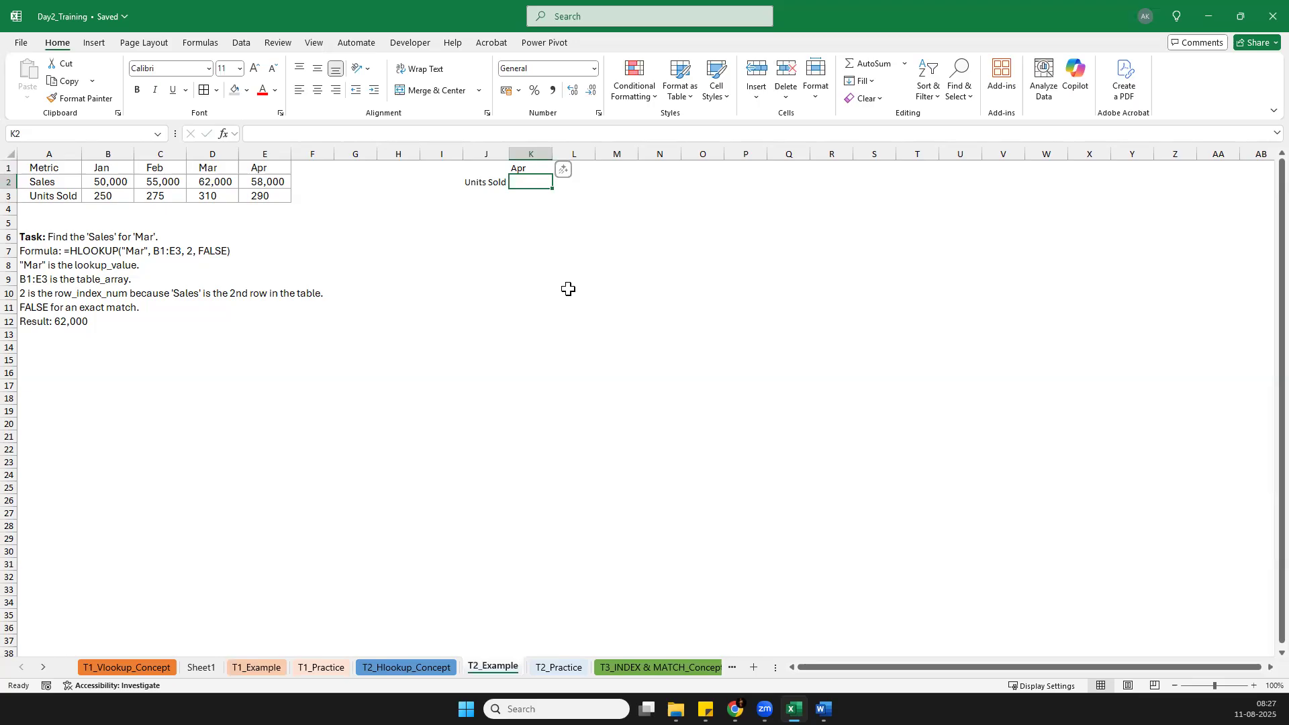
pyautogui.write('=HLOOKUP(')
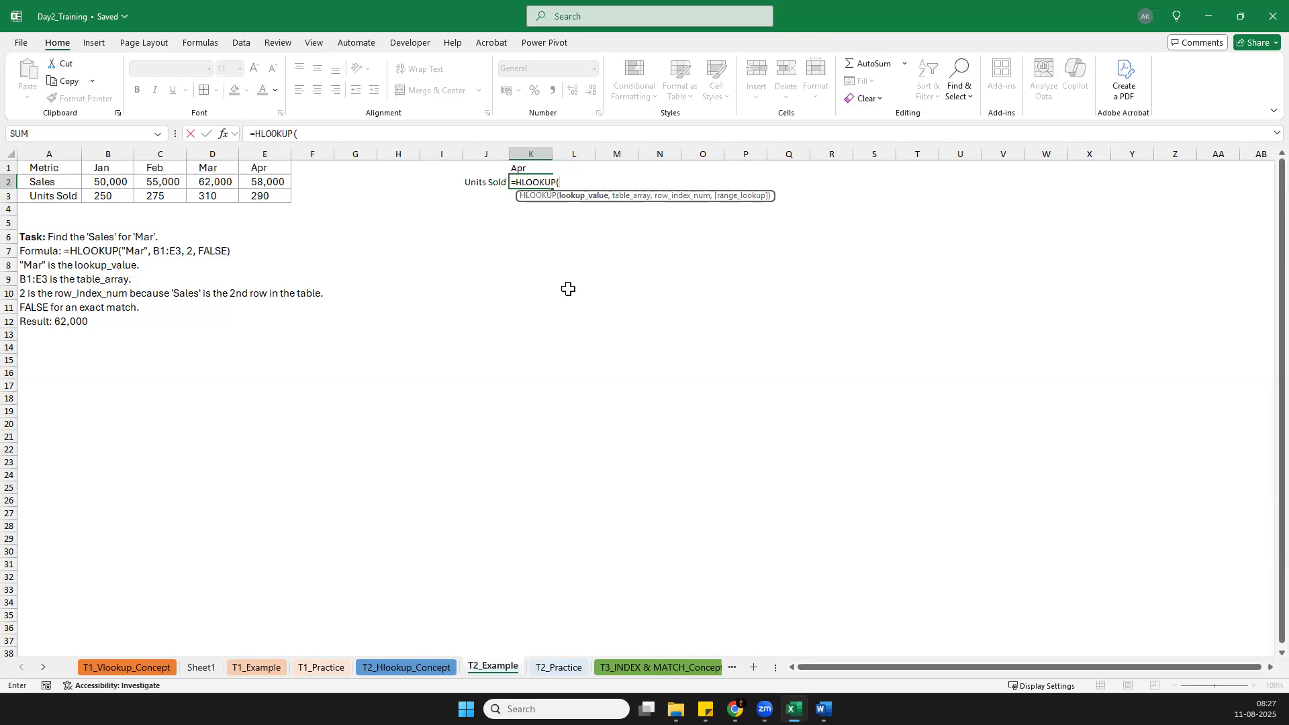
pyautogui.click(523, 169)
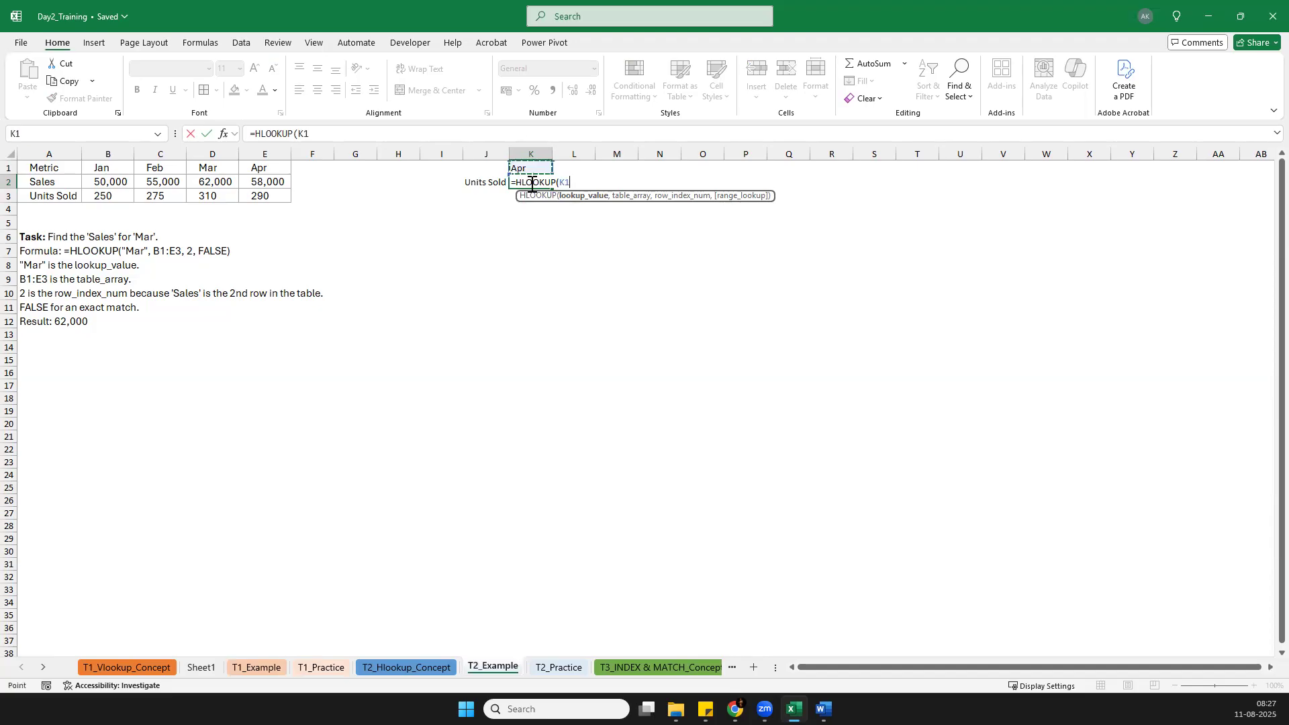
pyautogui.write(',')
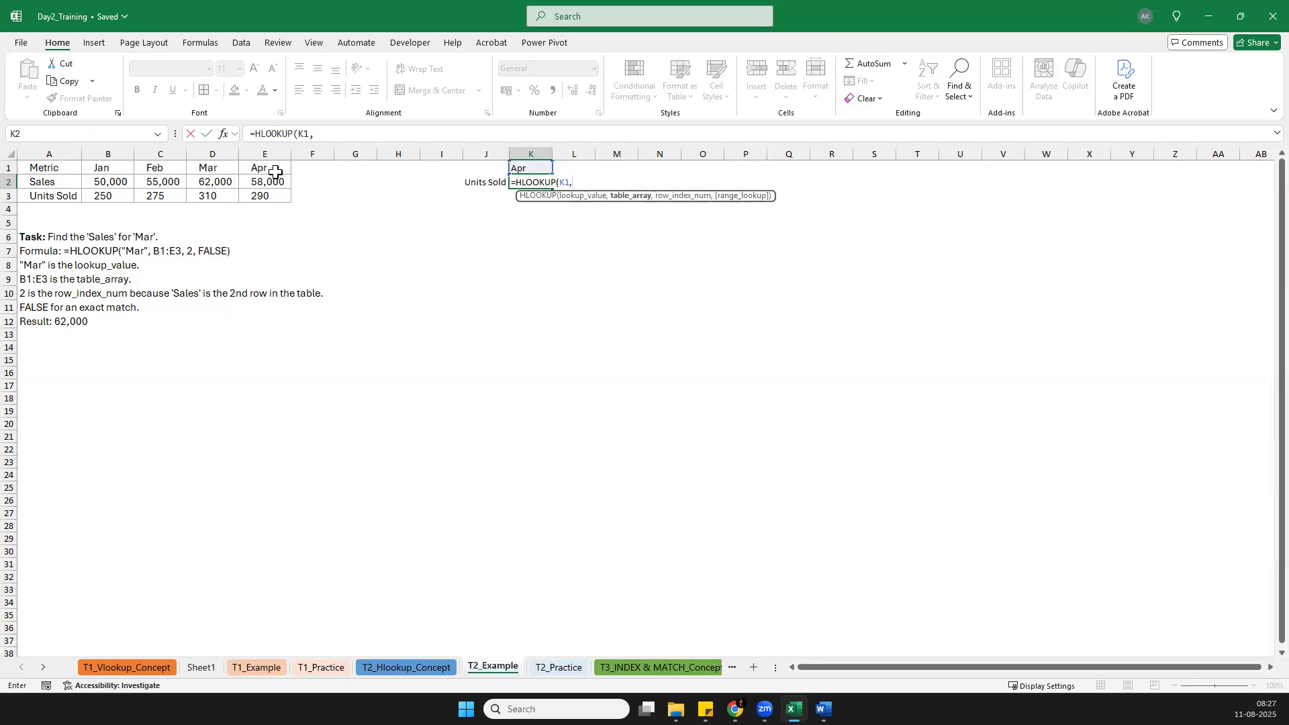
pyautogui.moveTo(274, 168); pyautogui.dragTo(274, 200)
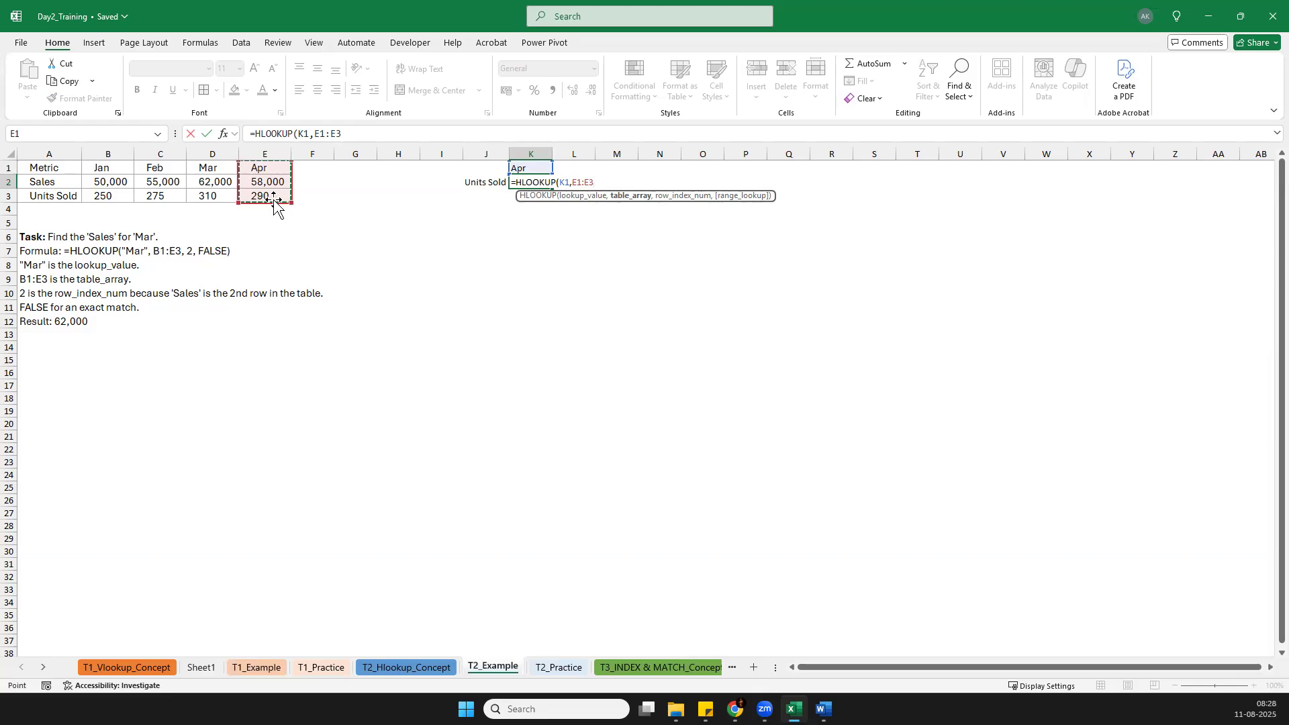
pyautogui.click(369, 135)
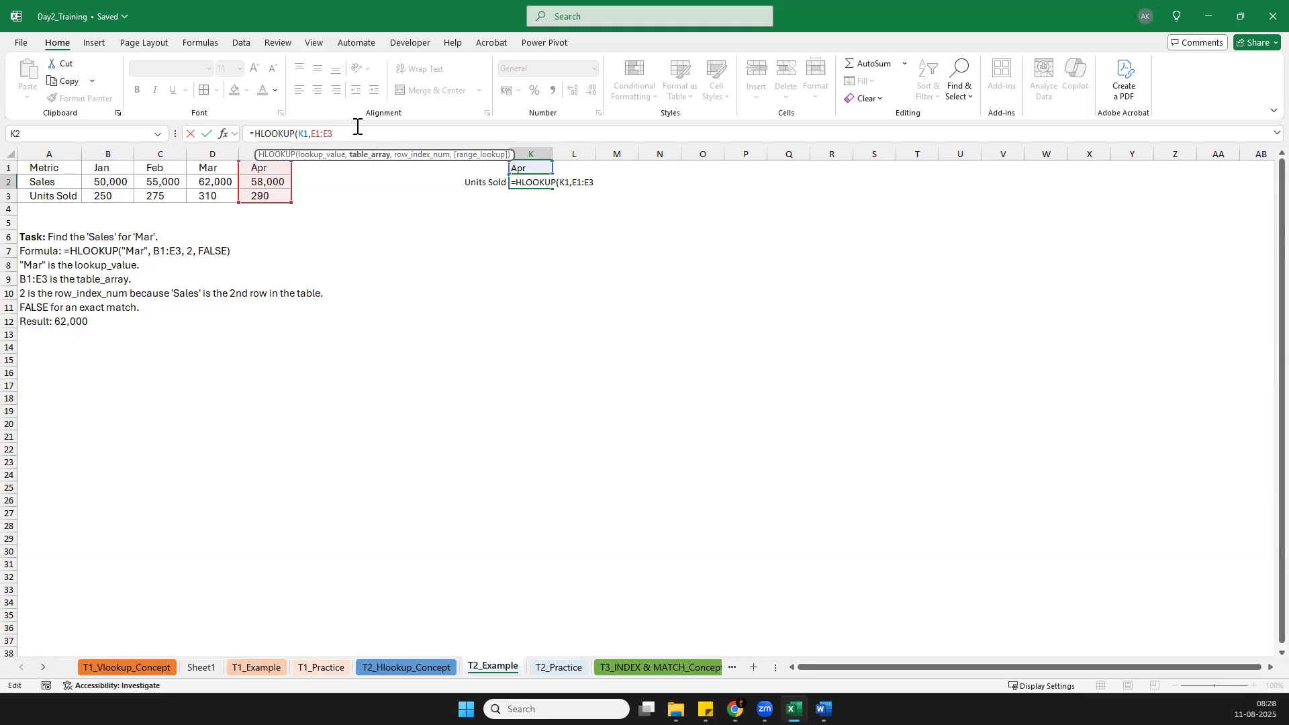
pyautogui.press('F4')
pyautogui.click(319, 135)
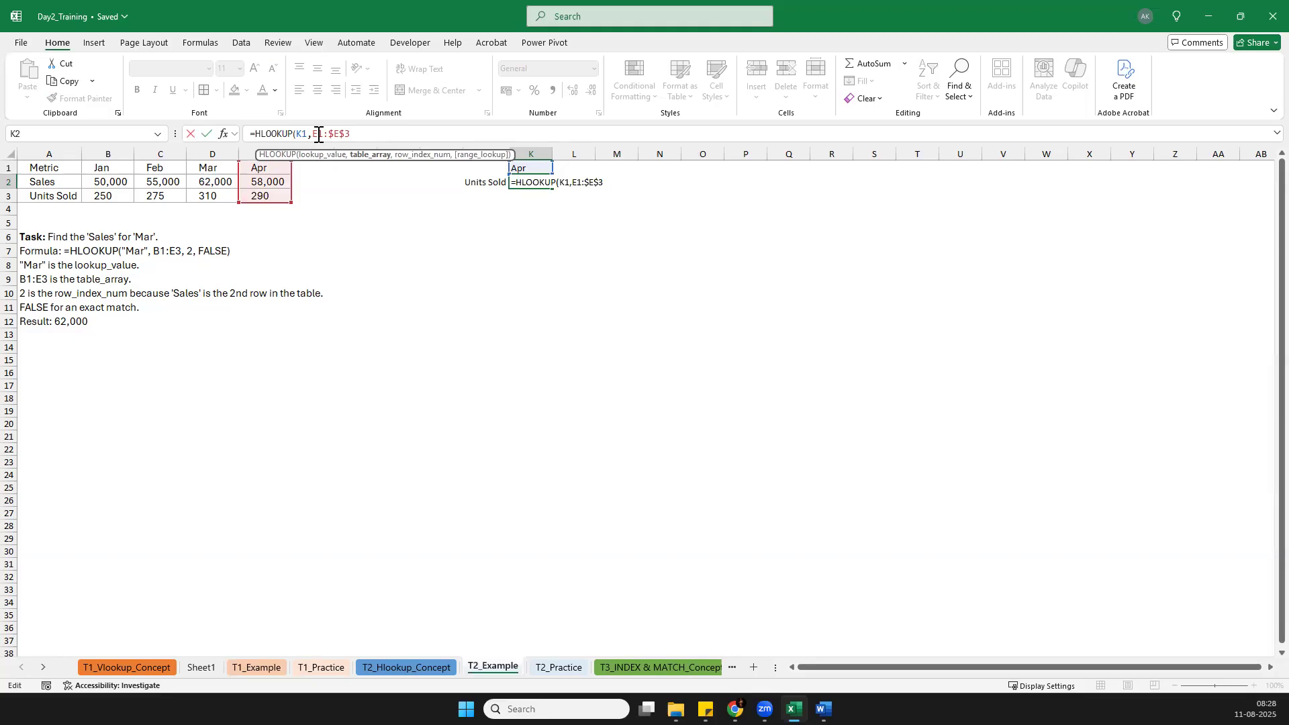
pyautogui.press('F4')
pyautogui.write(',')
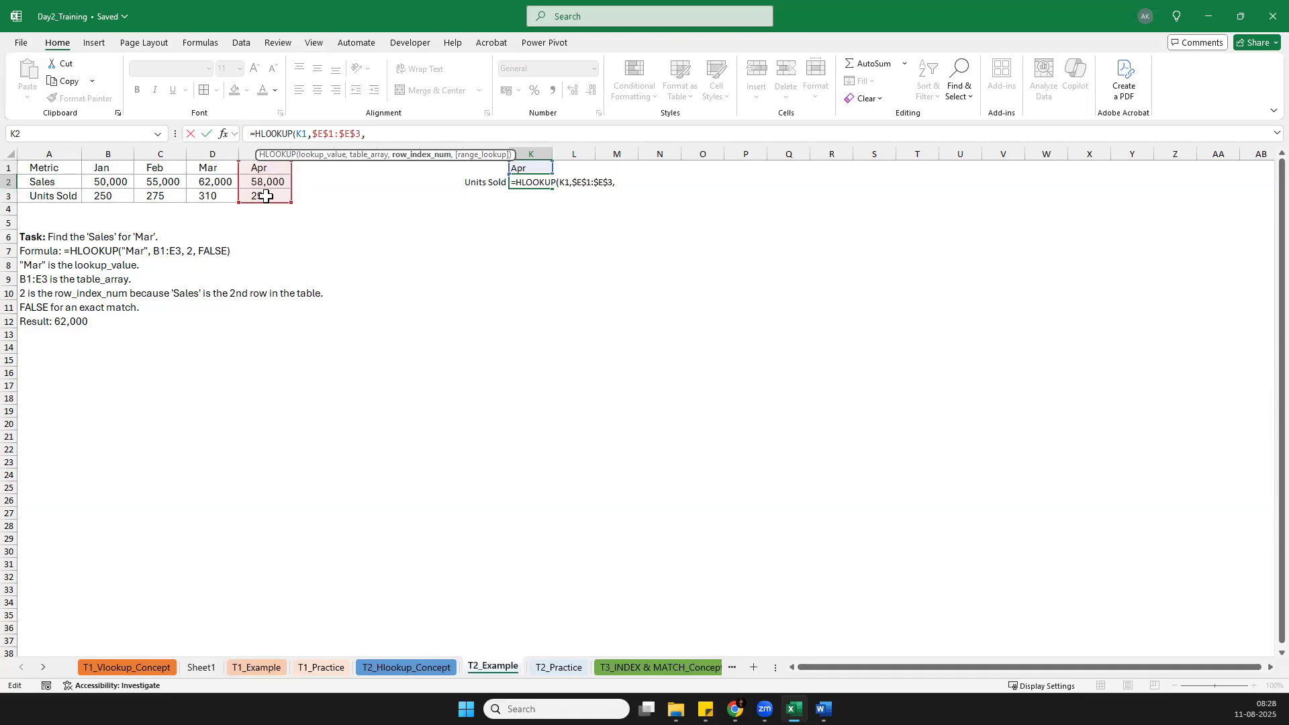
# Step: Finish the K2 HLOOKUP with row index 3 and FALSE for an exact match
pyautogui.write(',')
pyautogui.press('BackSpace')
pyautogui.write('3,')
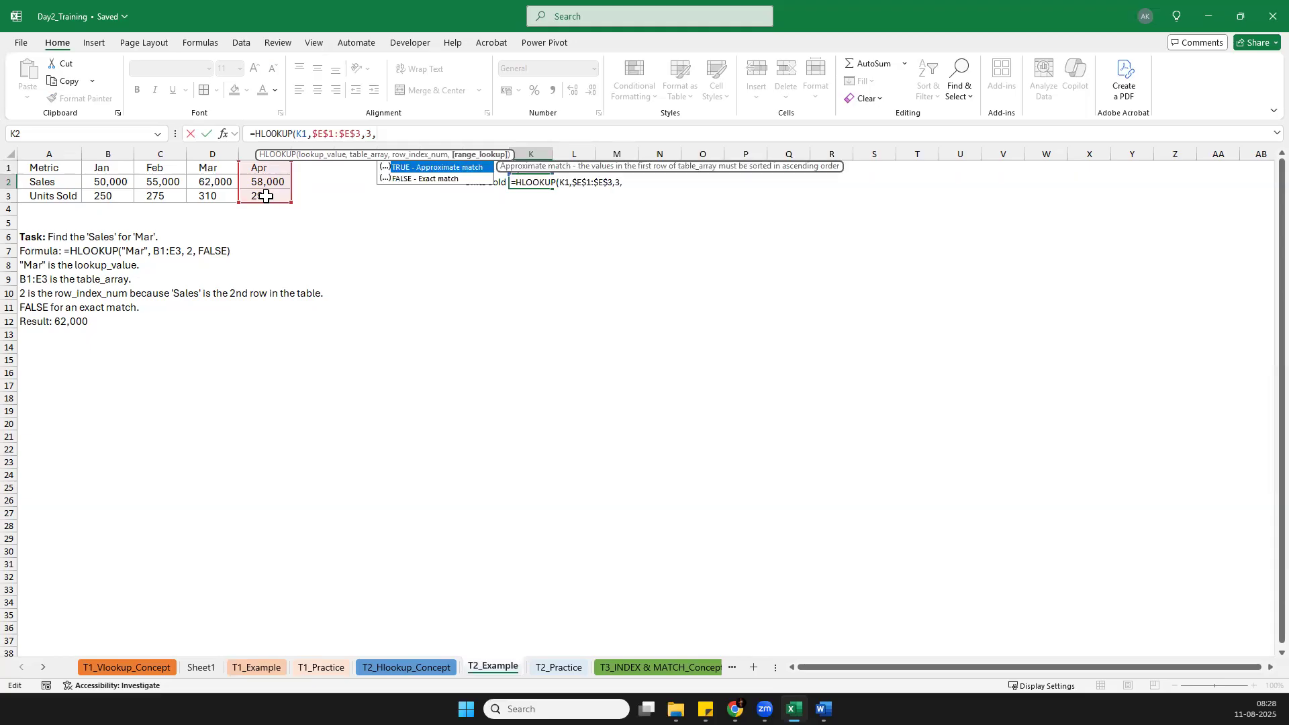
pyautogui.press('Down')
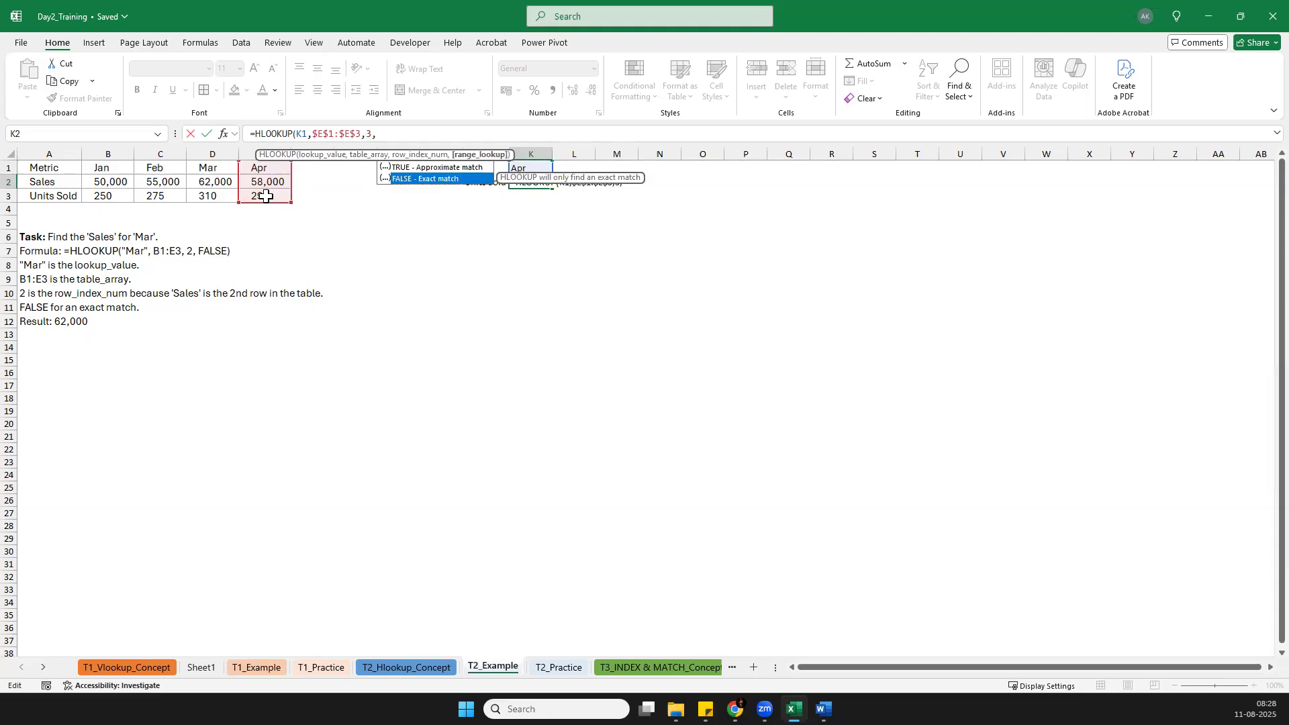
pyautogui.press('Tab')
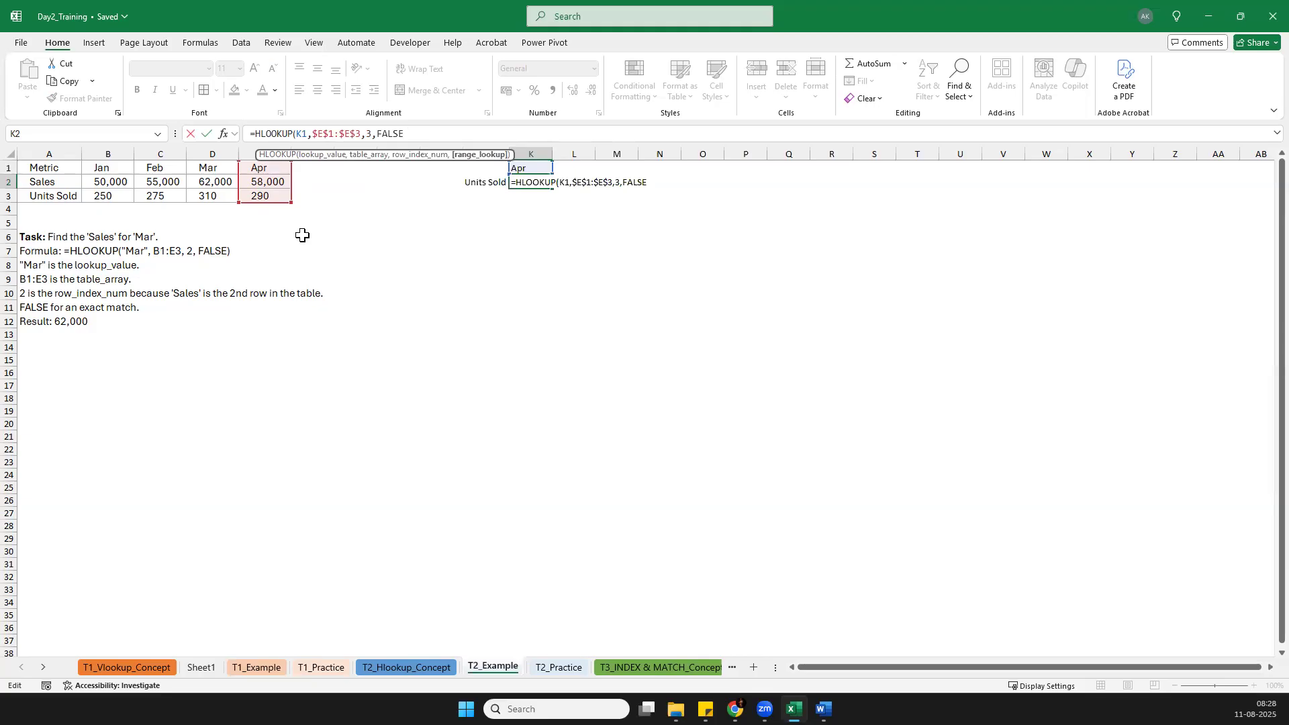
pyautogui.write(')')
pyautogui.press('Return')
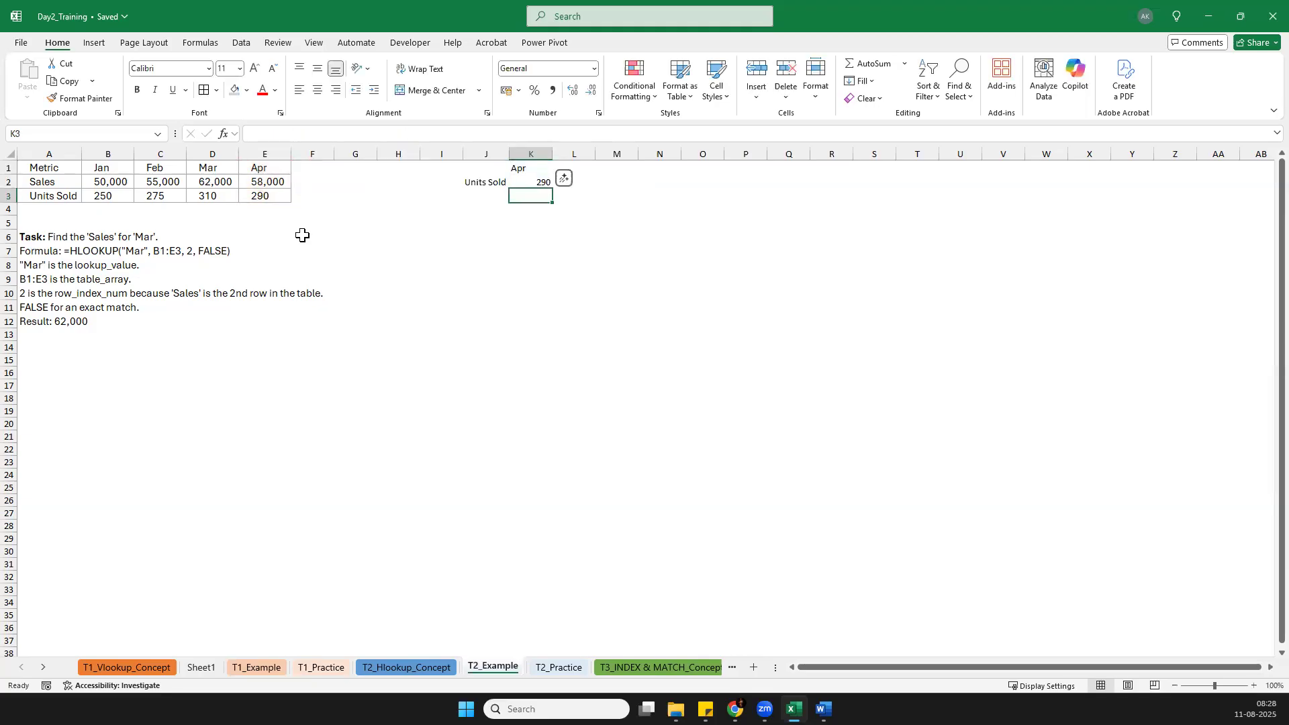
# Step: Clear the April units sold lookup from J1:K2
pyautogui.press('Up')
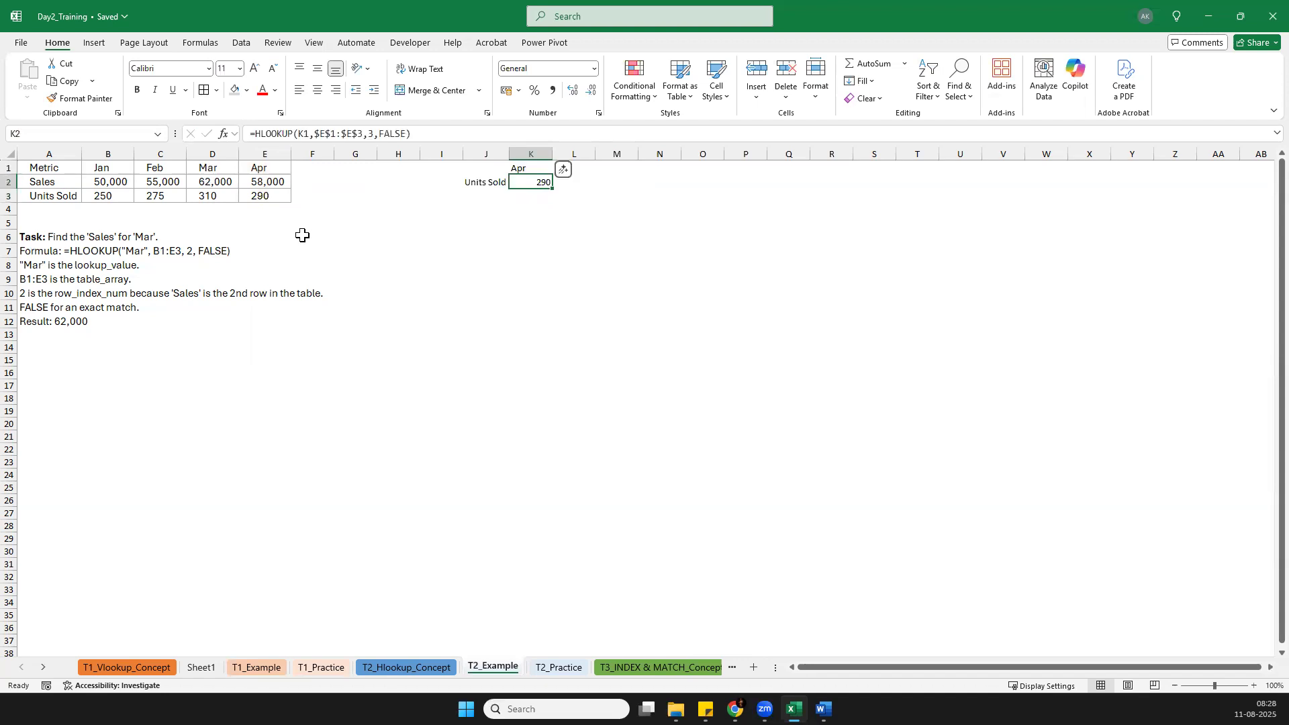
pyautogui.hotkey('shift', 'Up')
pyautogui.hotkey('shift', 'Left')
pyautogui.press('Delete')
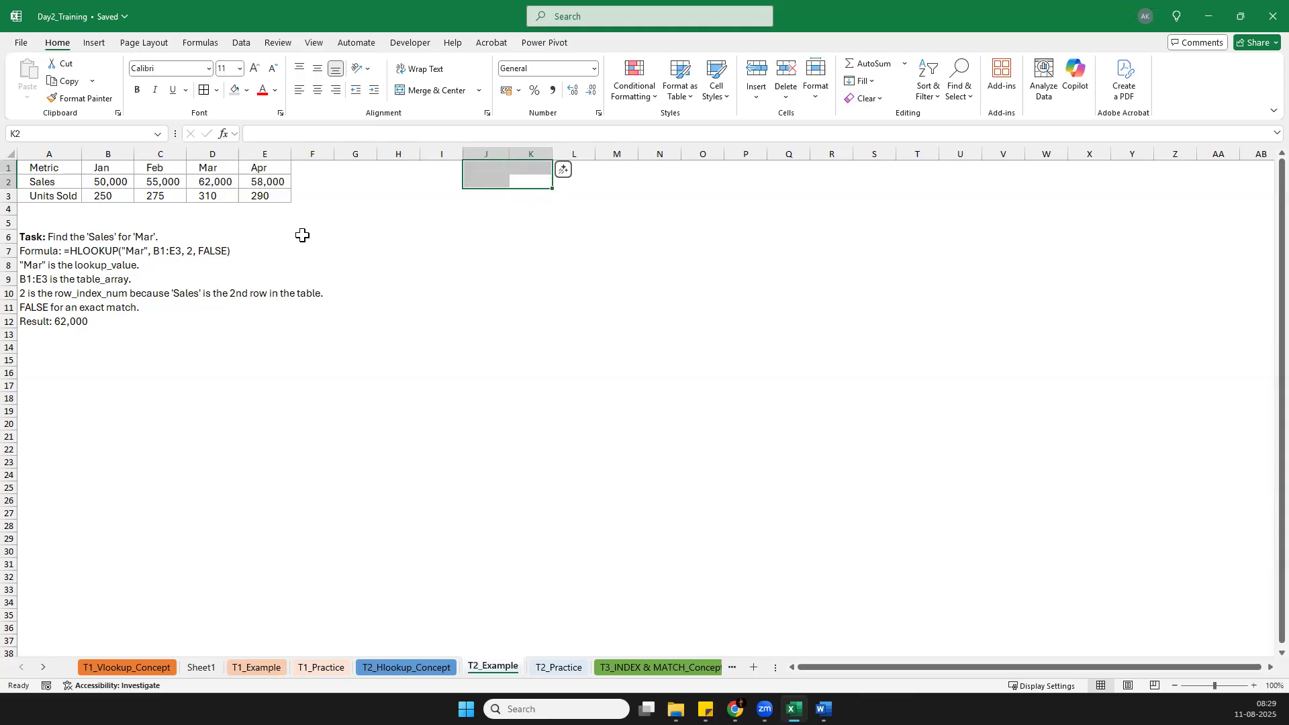
# Step: On the T2_Practice sheet, read the YTD Sales task and enter South as the lookup value in I1
pyautogui.click(560, 668)
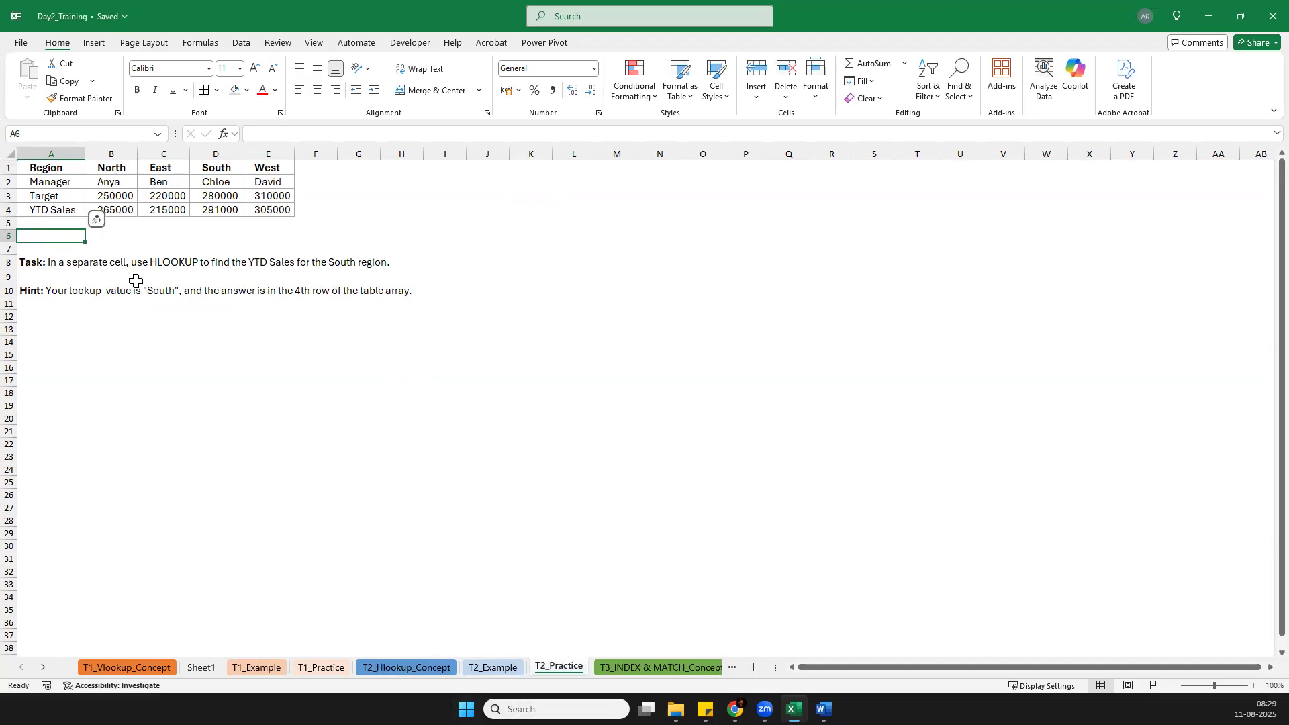
pyautogui.click(64, 263)
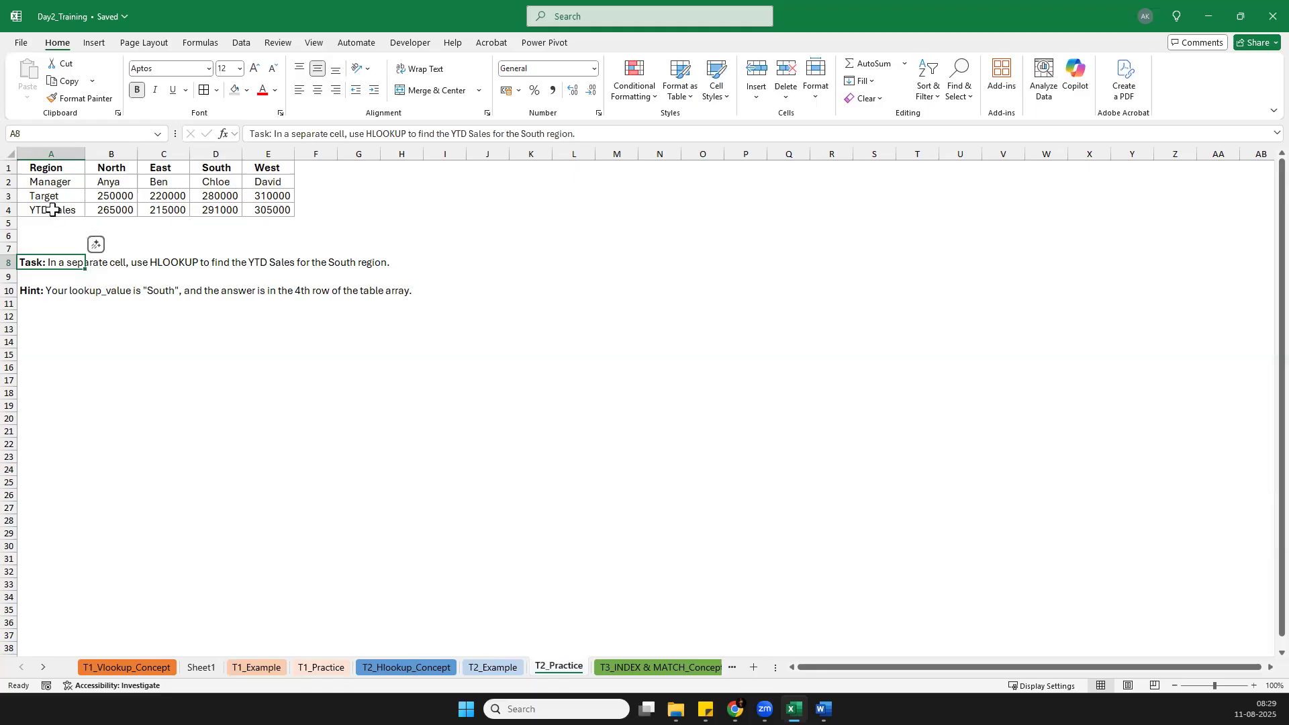
pyautogui.click(475, 170)
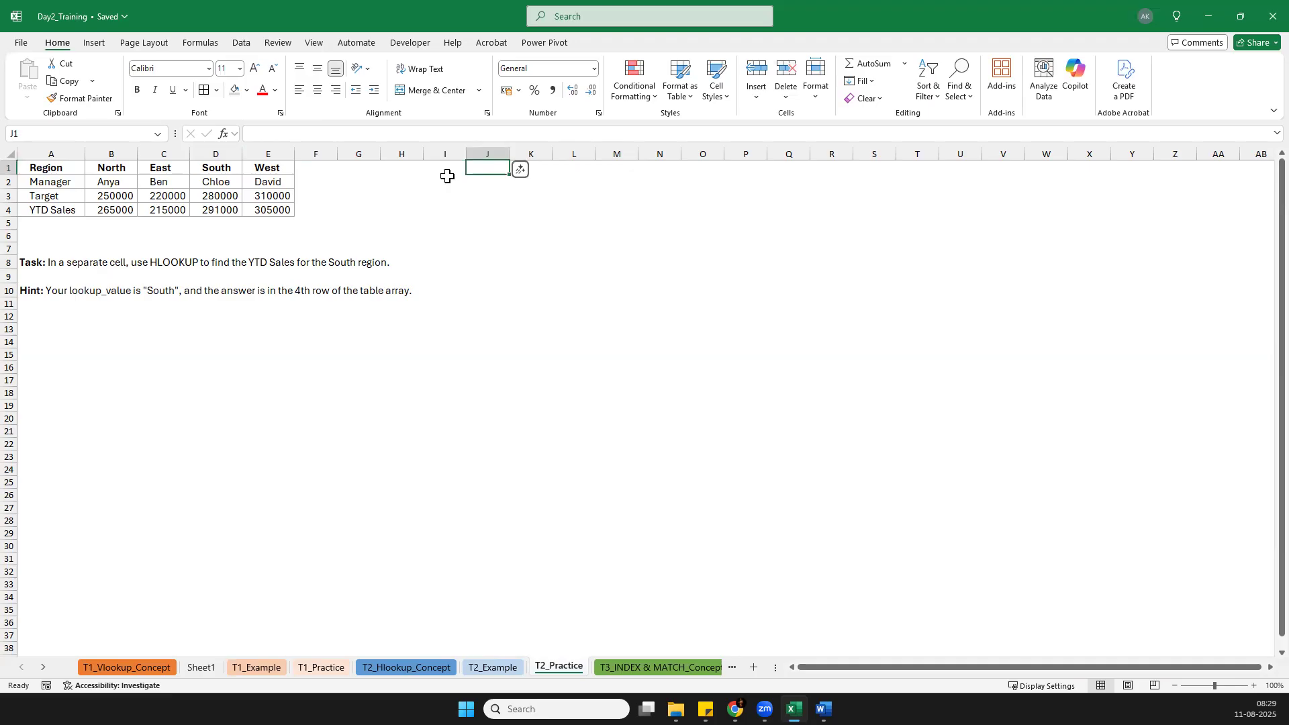
pyautogui.click(448, 178)
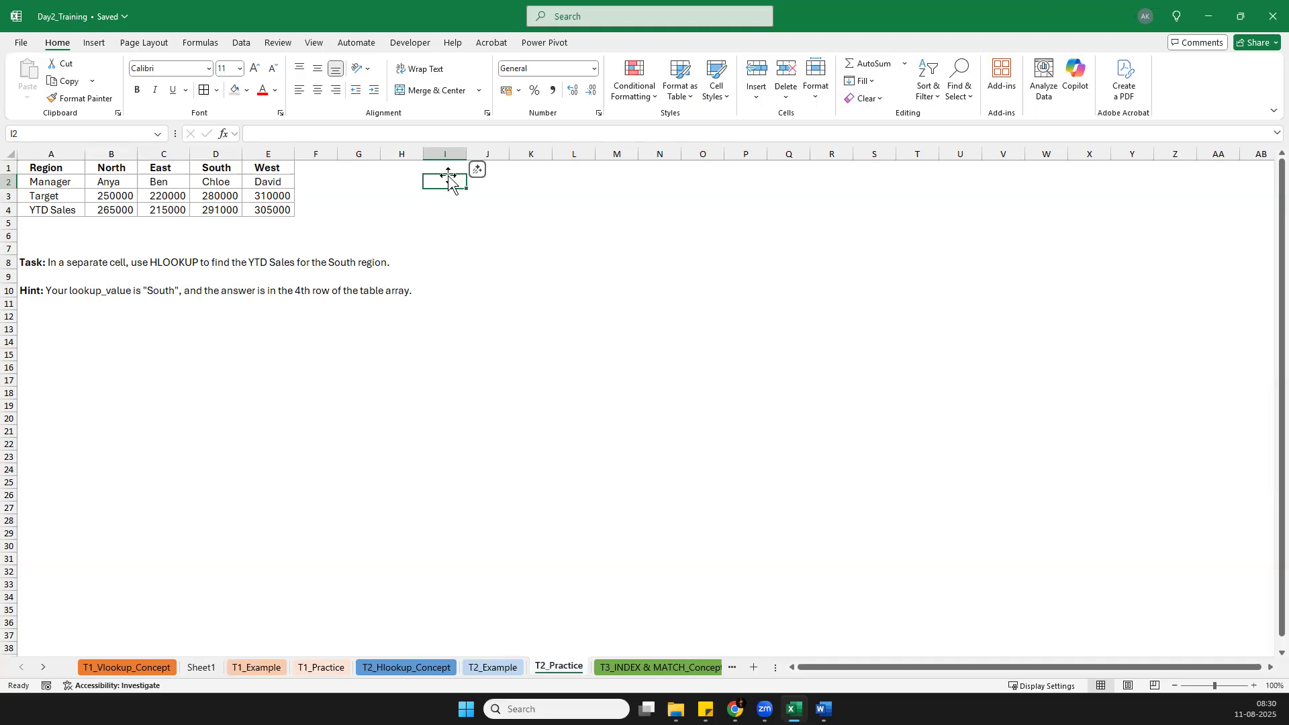
pyautogui.press('Up')
pyautogui.write('Saou')
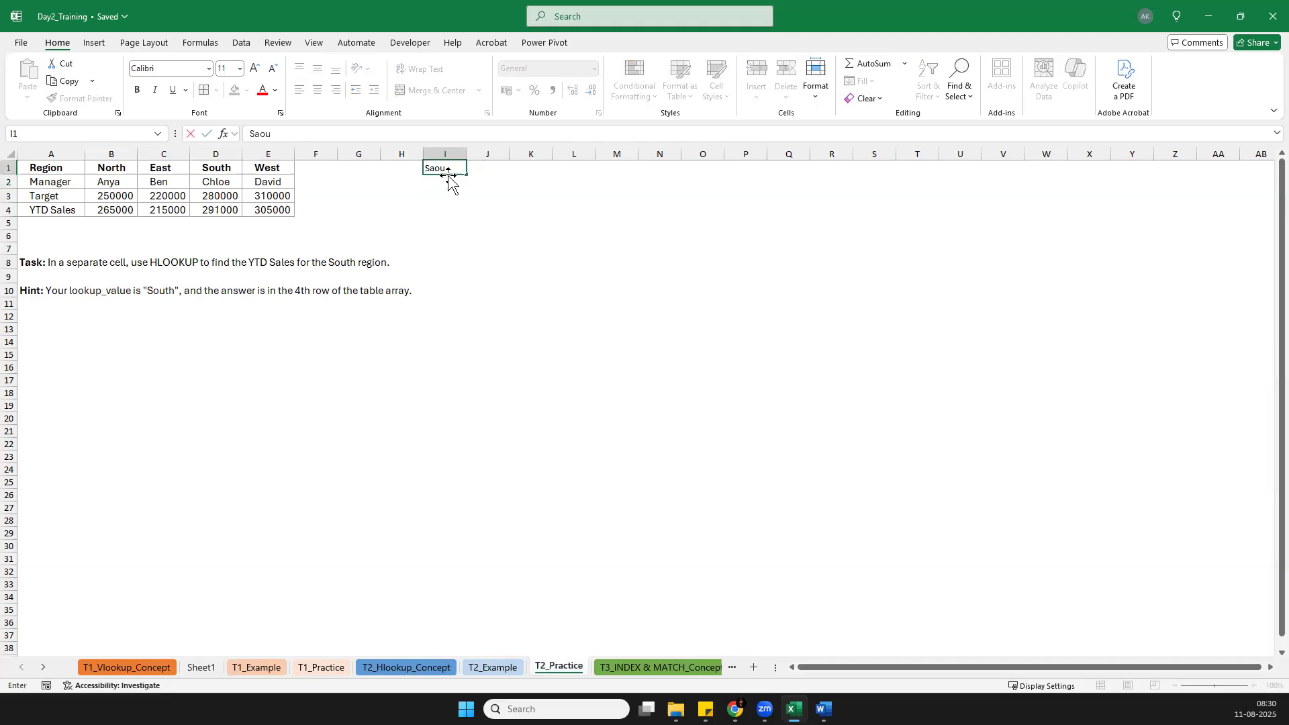
pyautogui.write('t')
pyautogui.press('BackSpace')
pyautogui.press('BackSpace')
pyautogui.press('BackSpace')
pyautogui.write('outh')
pyautogui.press('Return')
# Step: Enter the label YTD Sales in H2
pyautogui.press('Left')
pyautogui.press('Left')
pyautogui.press('Right')
pyautogui.press('Down')
pyautogui.press('Up')
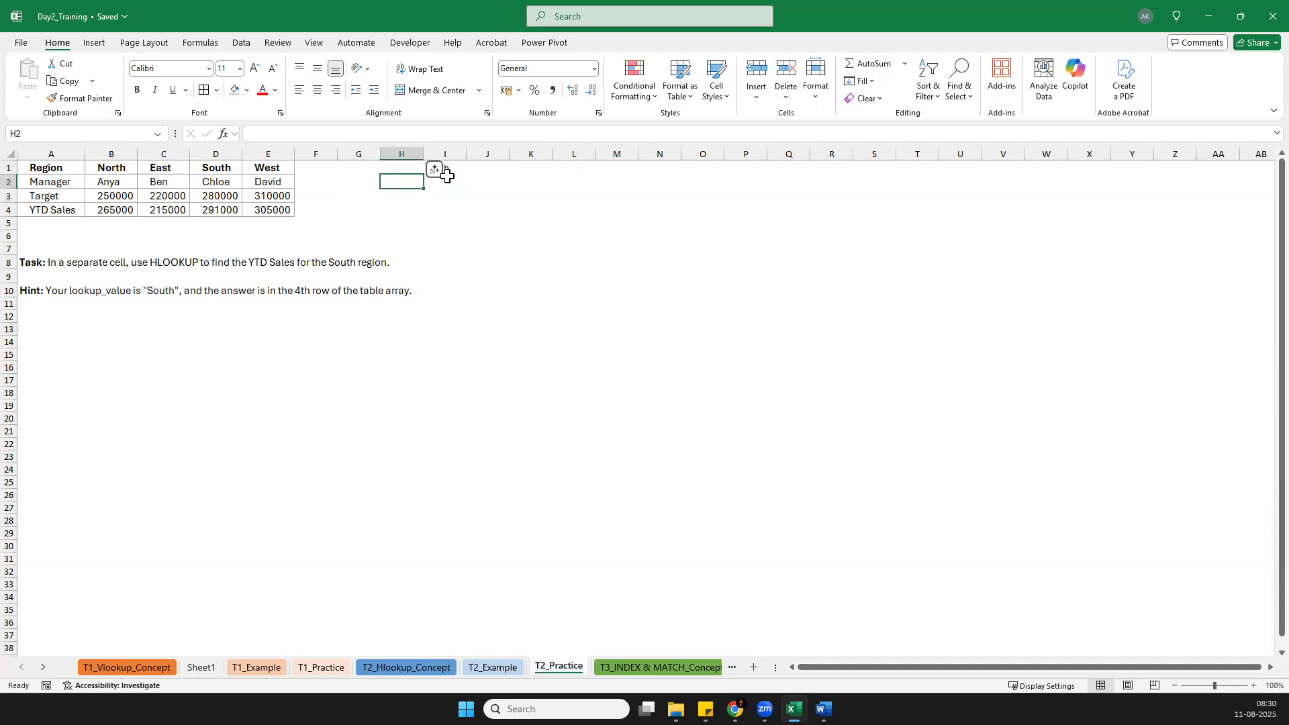
pyautogui.write('YTD Sales')
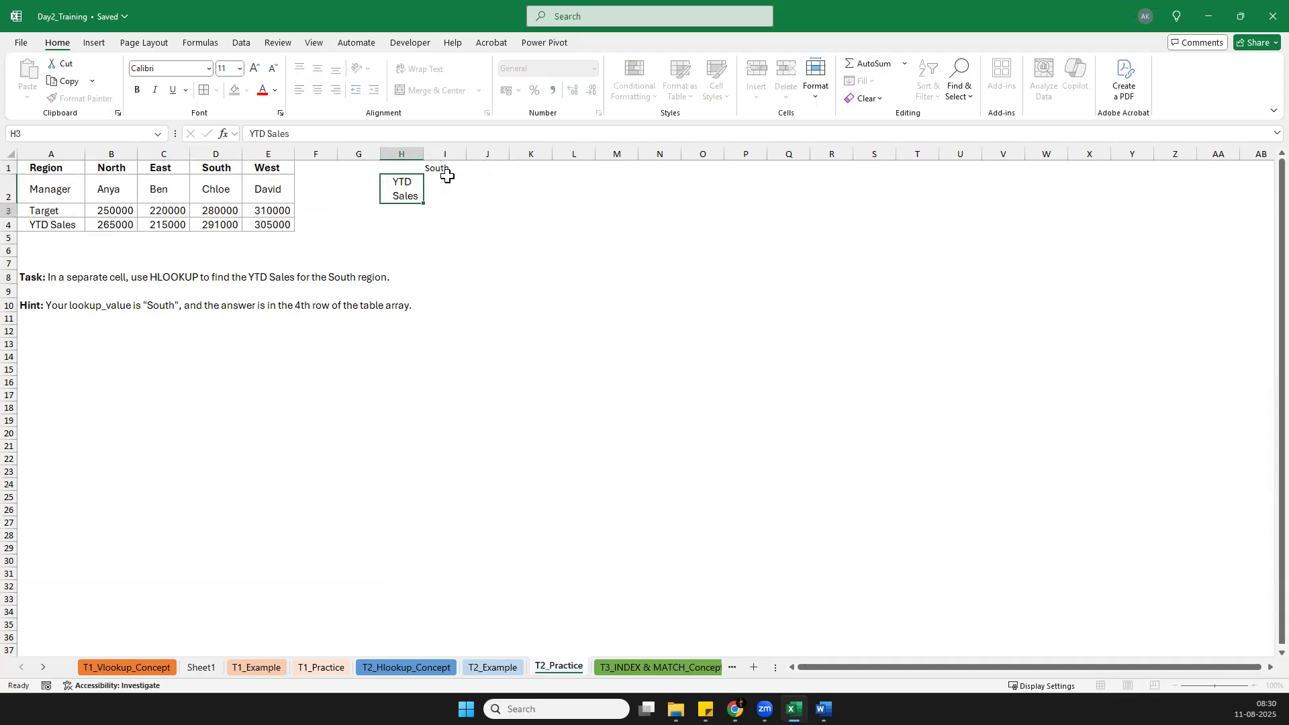
pyautogui.press('Return')
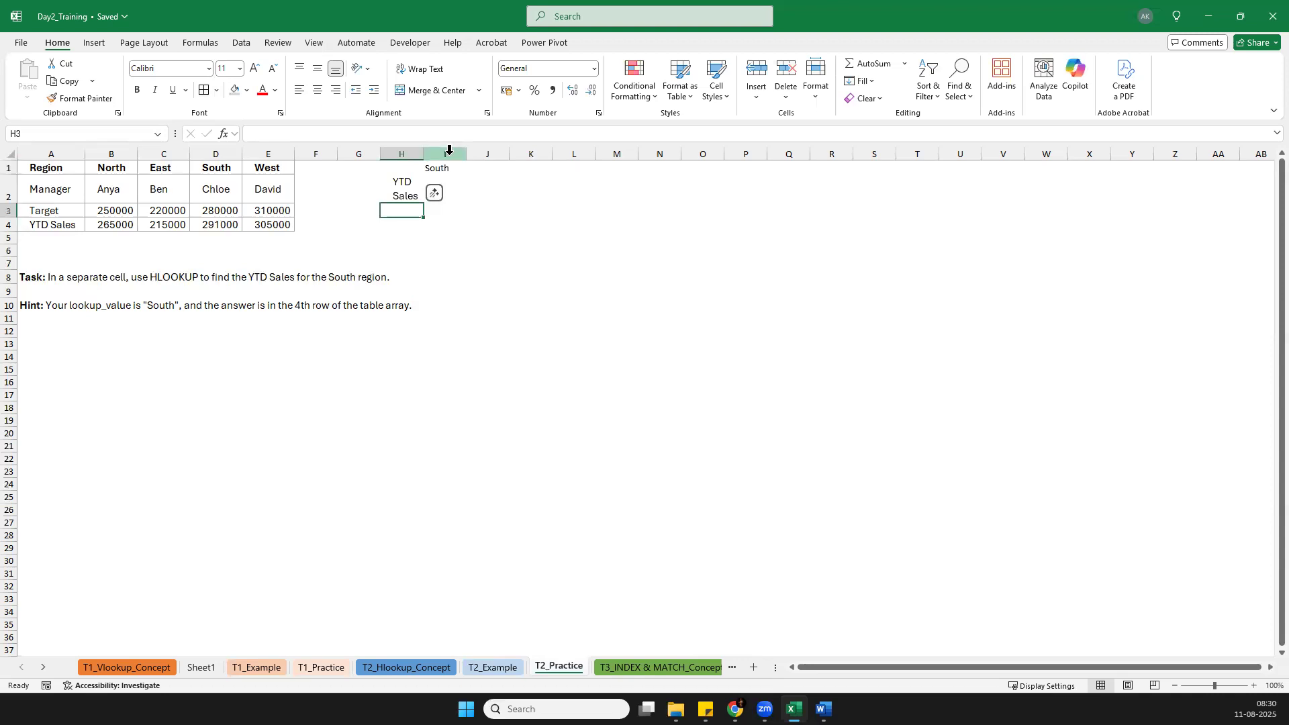
# Step: Widen column H so its label fits on one line and autofit the height of row 2
pyautogui.click(446, 180)
pyautogui.moveTo(419, 147); pyautogui.dragTo(459, 149)
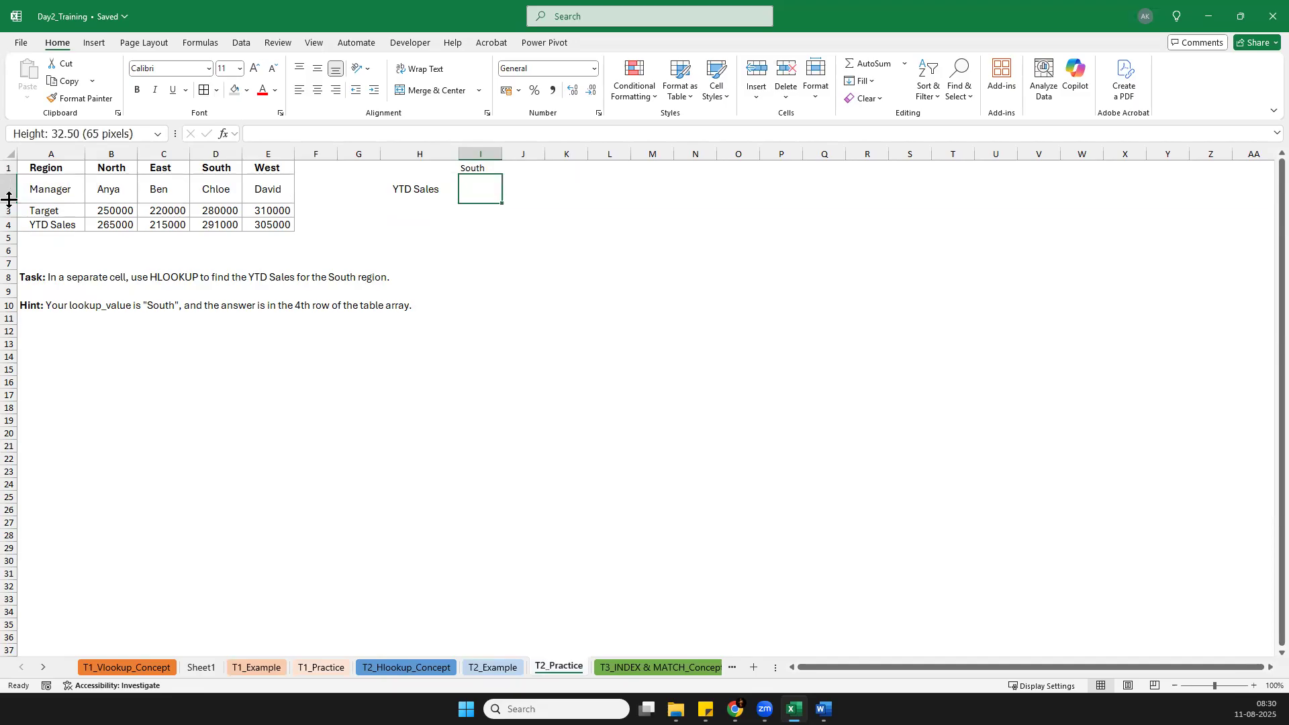
pyautogui.doubleClick(9, 199)
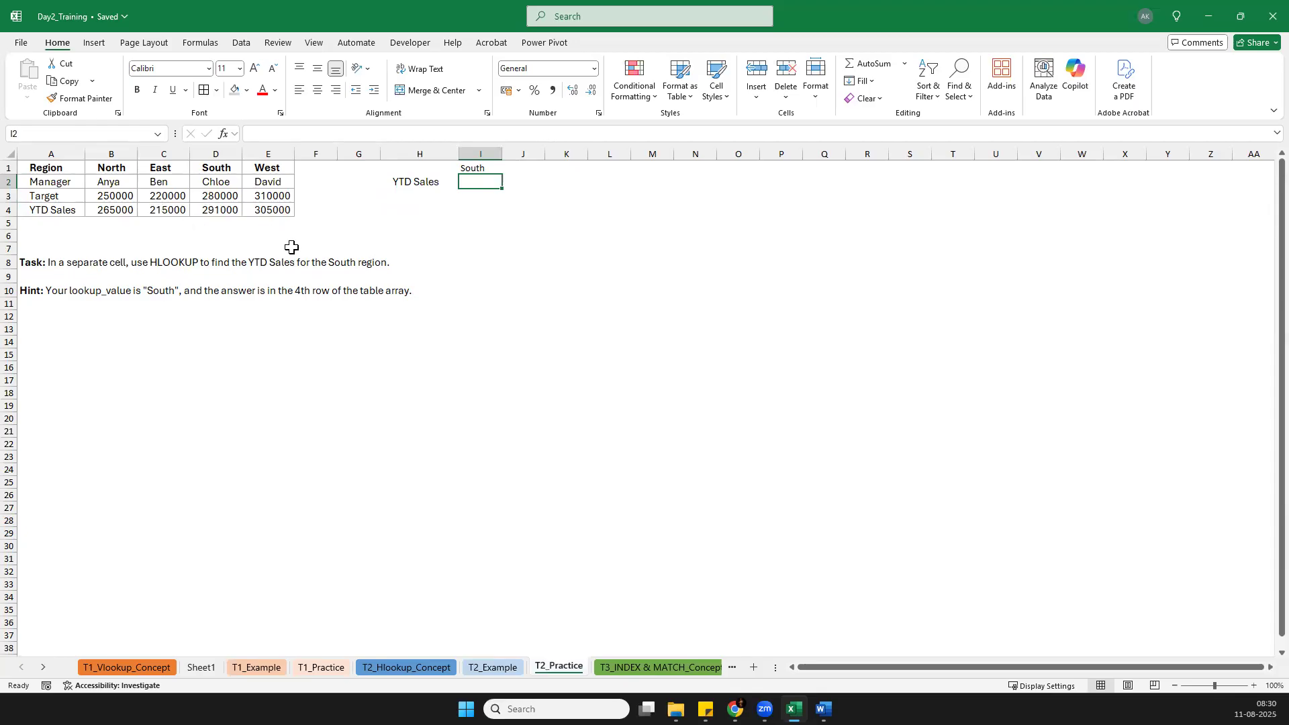
# Step: In I2, begin an HLOOKUP formula with I1 as the lookup value and the absolute range $D$1:$D$4 as the table
pyautogui.write('=hl')
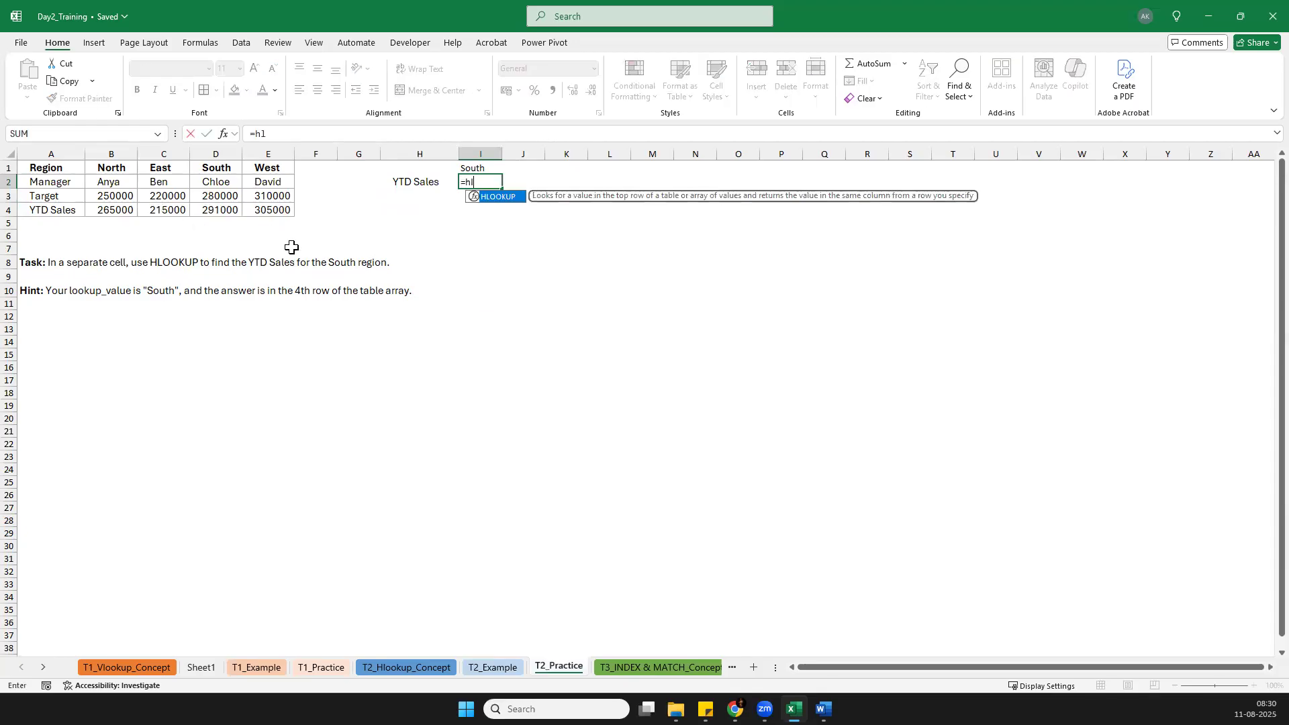
pyautogui.press('Tab')
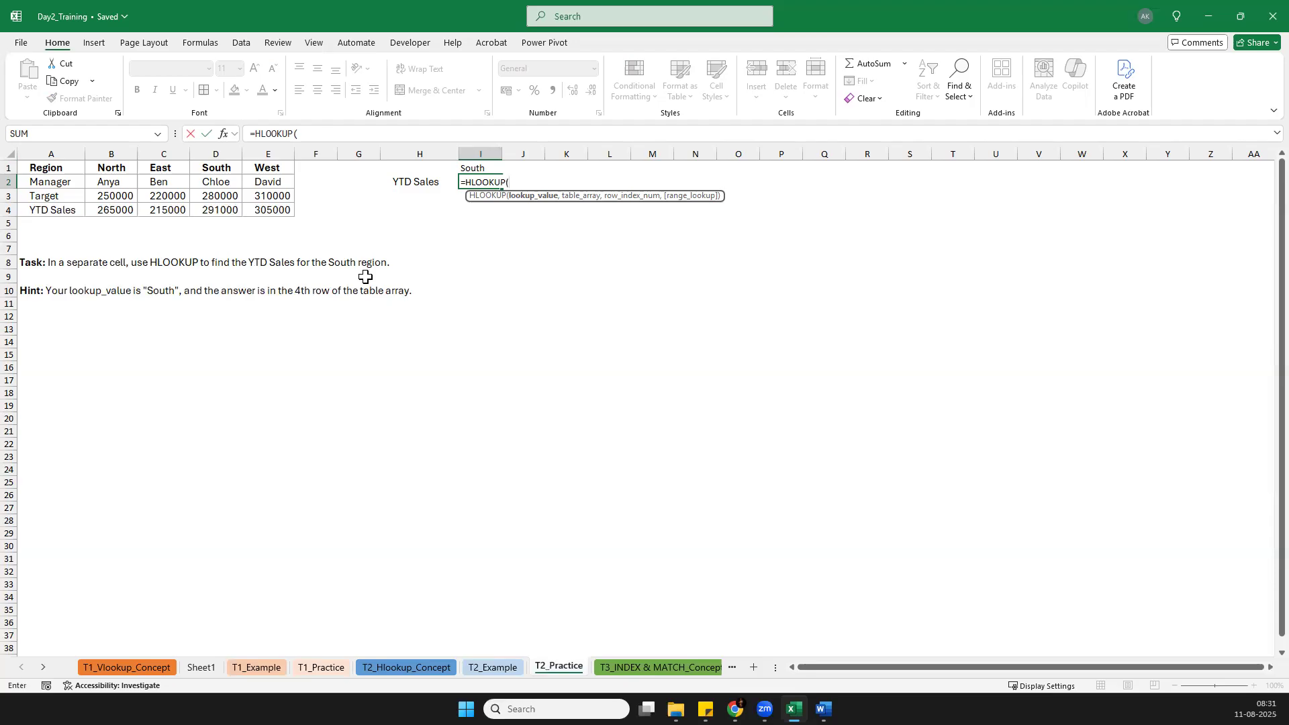
pyautogui.click(481, 170)
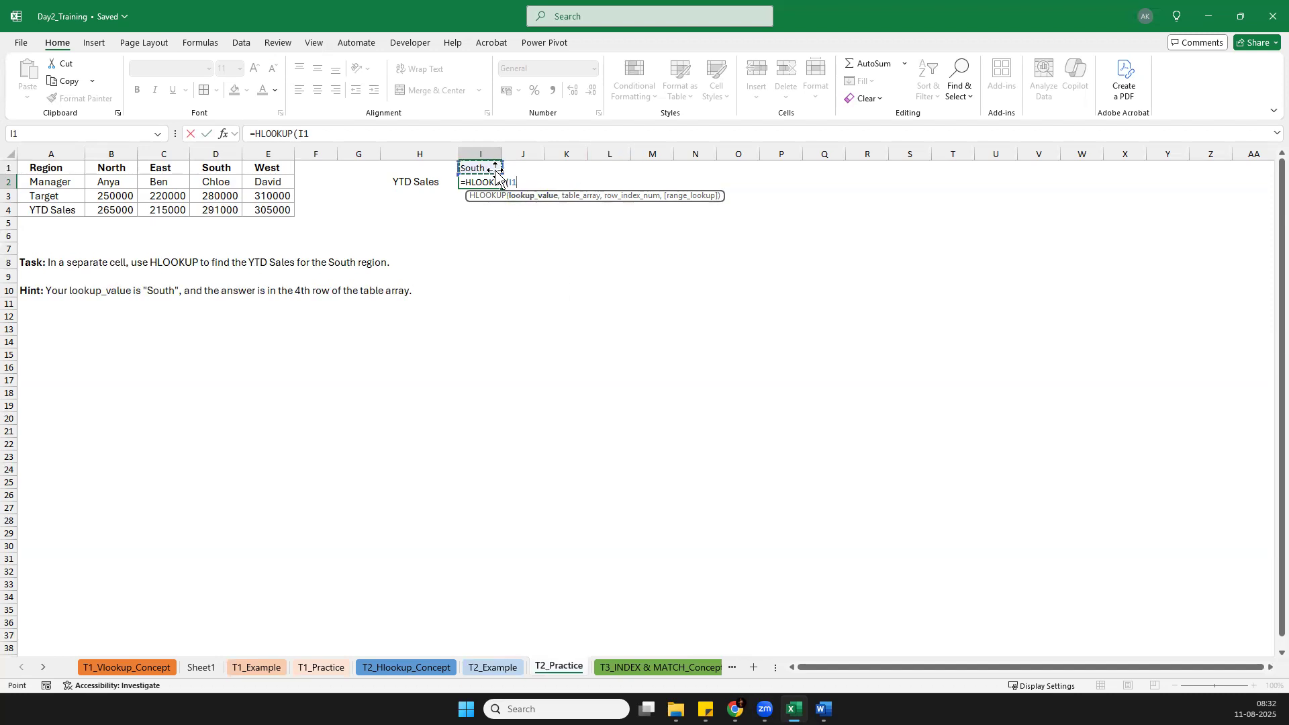
pyautogui.write(',')
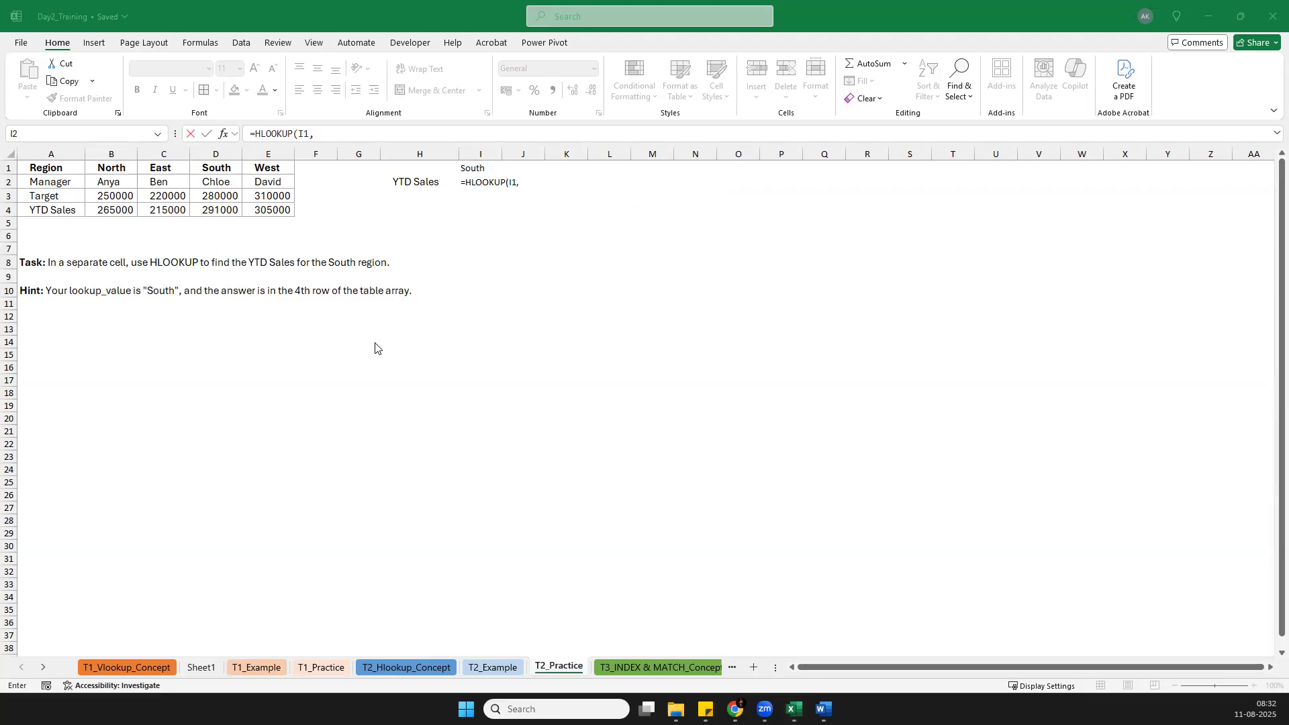
pyautogui.click(497, 135)
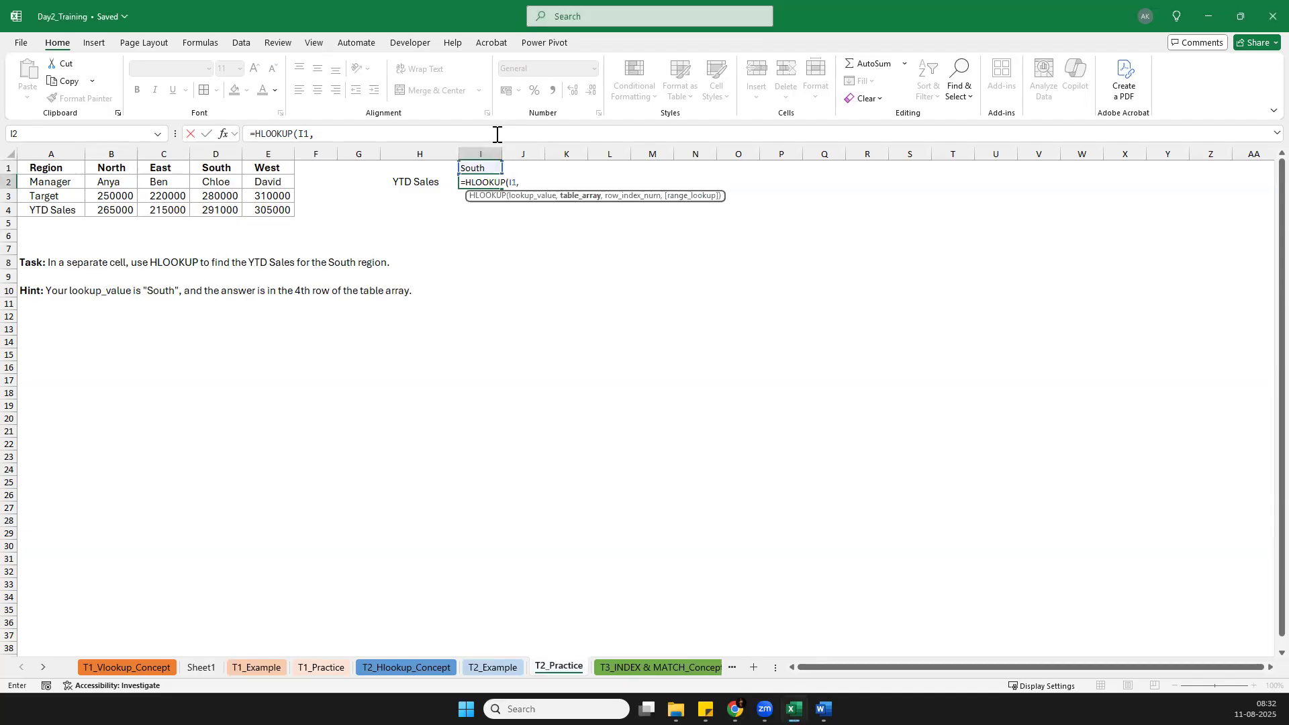
pyautogui.moveTo(225, 167); pyautogui.dragTo(229, 211)
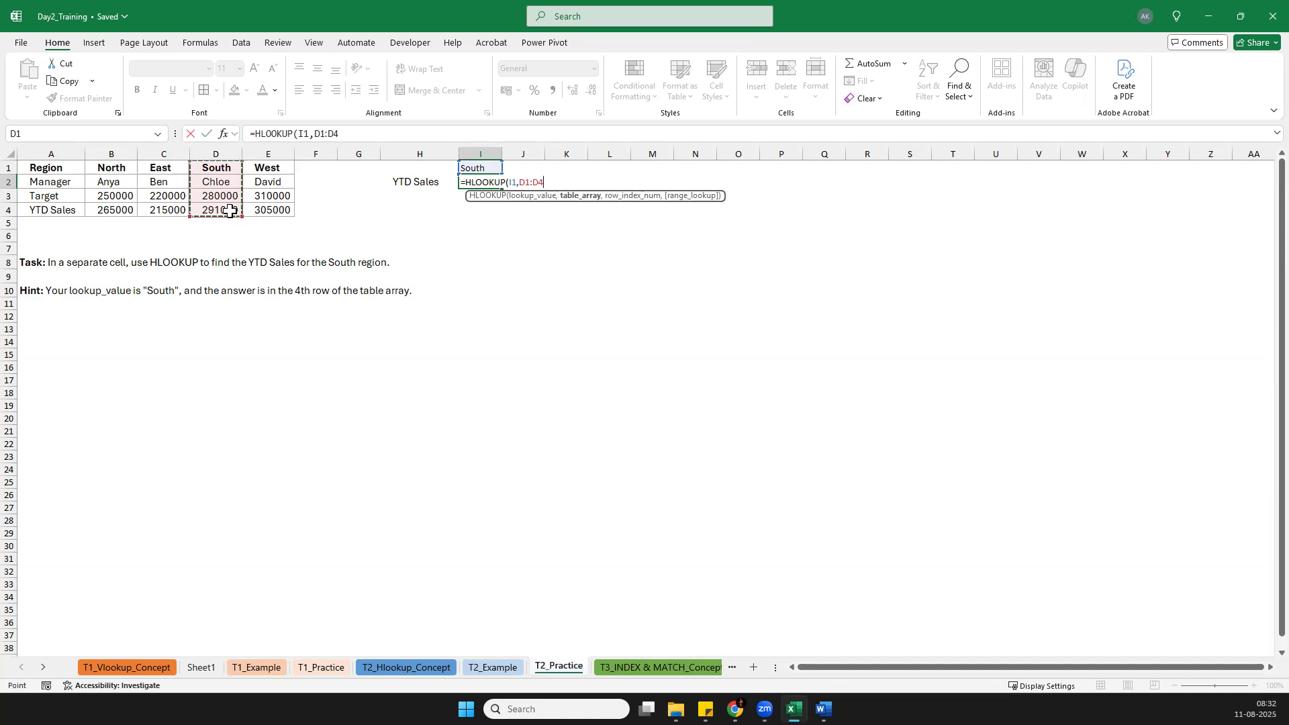
pyautogui.press('F4')
pyautogui.write(',')
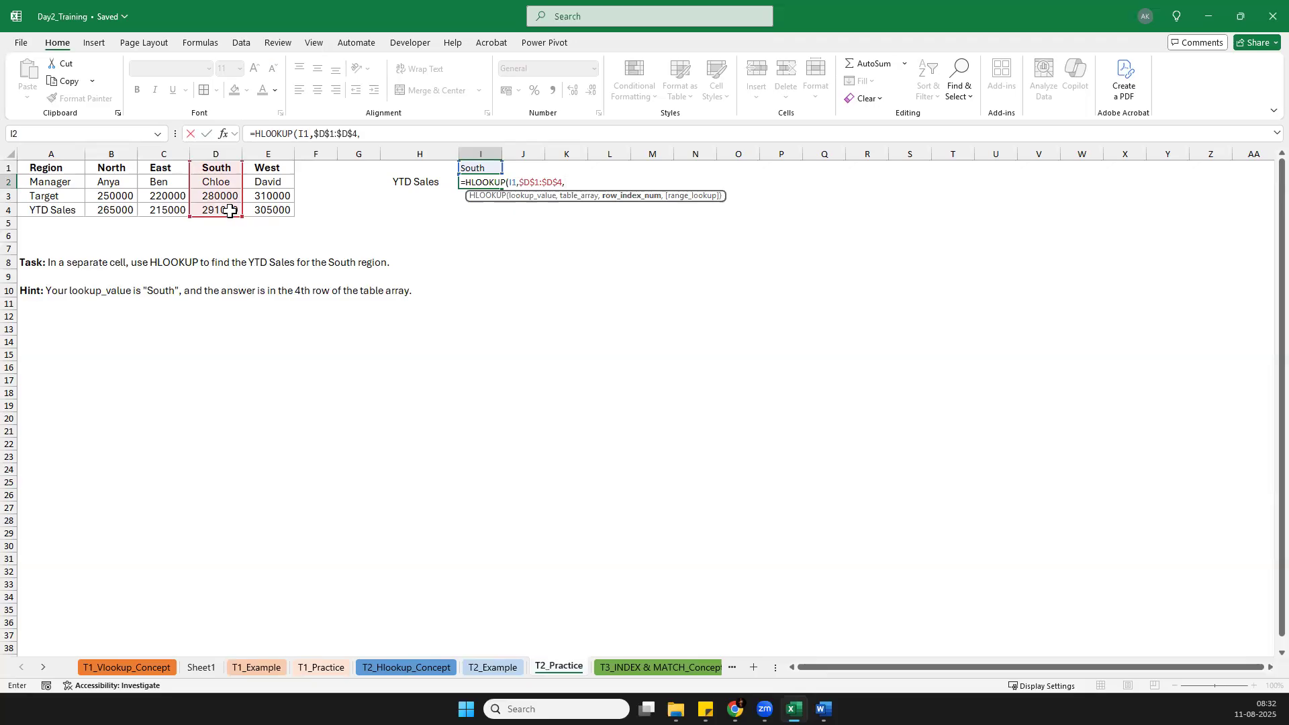
# Step: Finish the I2 HLOOKUP with row index 4 and FALSE for an exact match
pyautogui.write('4,')
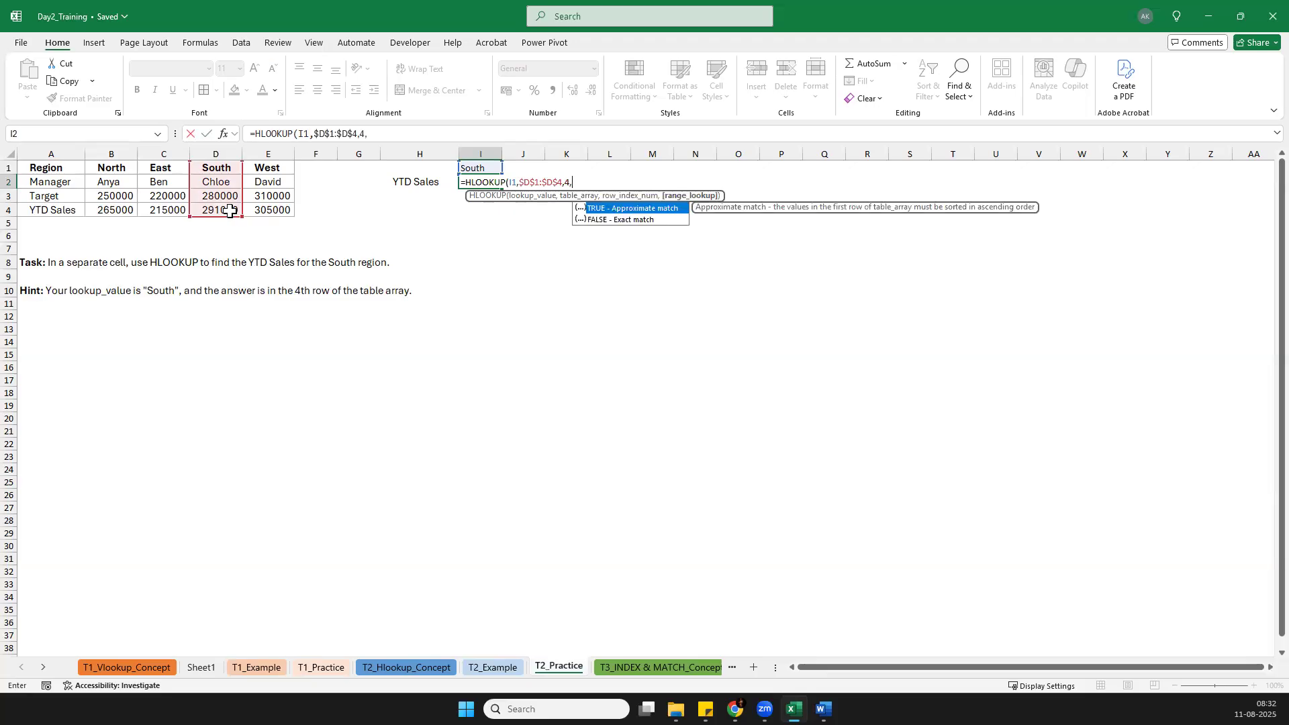
pyautogui.press('Down')
pyautogui.press('Tab')
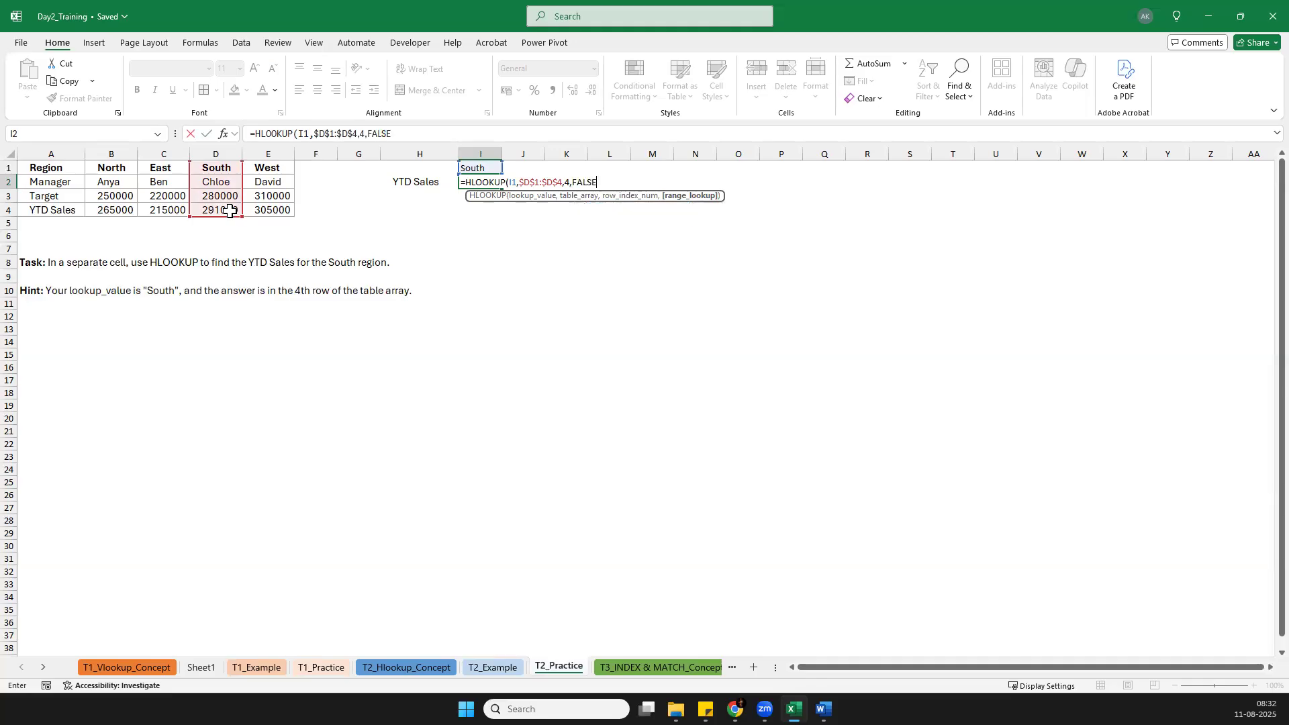
pyautogui.press('Return')
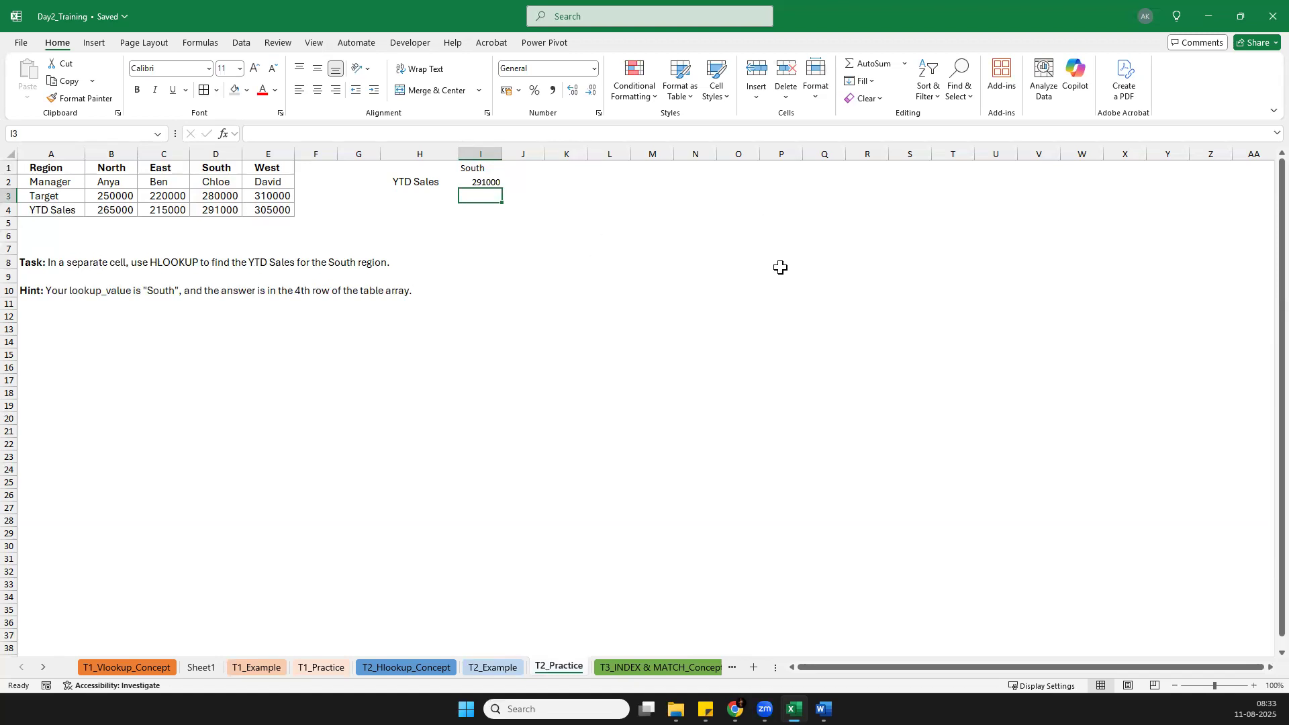
# Step: Clear the South YTD Sales lookup from H1:I2
pyautogui.click(480, 181)
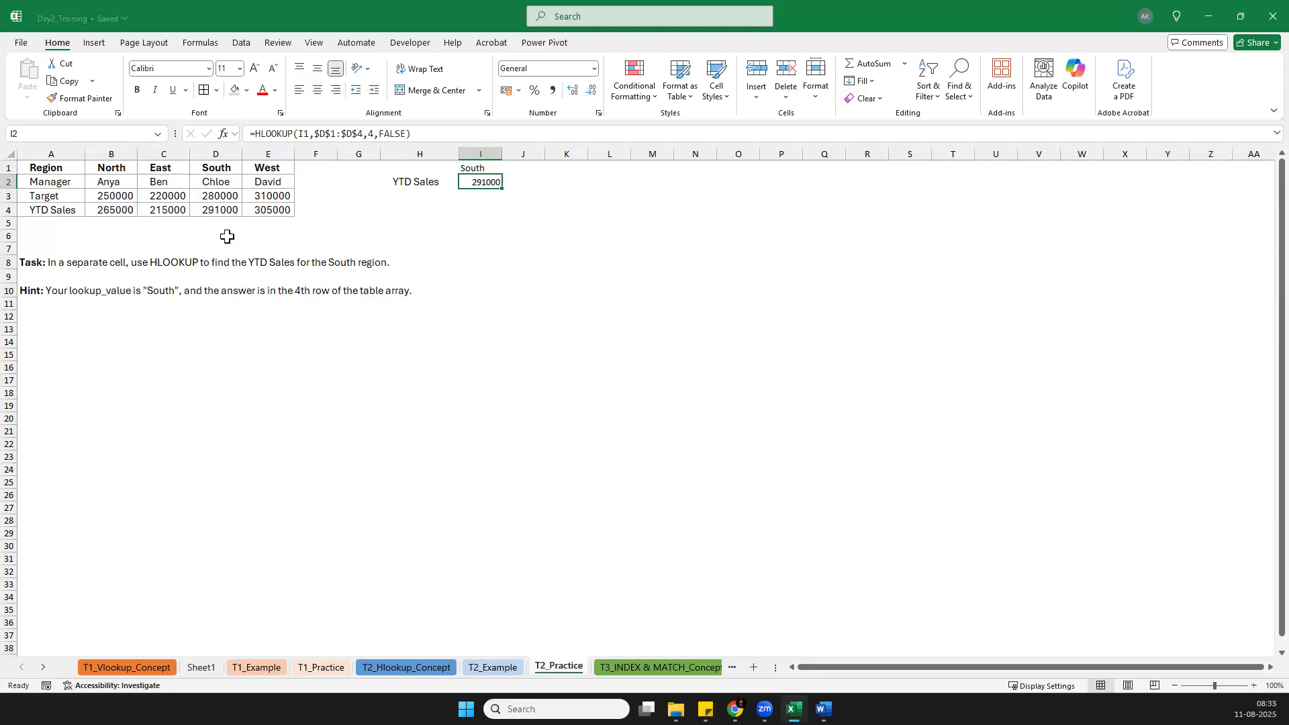
pyautogui.moveTo(420, 182); pyautogui.dragTo(475, 173)
pyautogui.press('Delete')
# Step: Enter the West region manager's name in J1 as the new lookup value
pyautogui.press('Right')
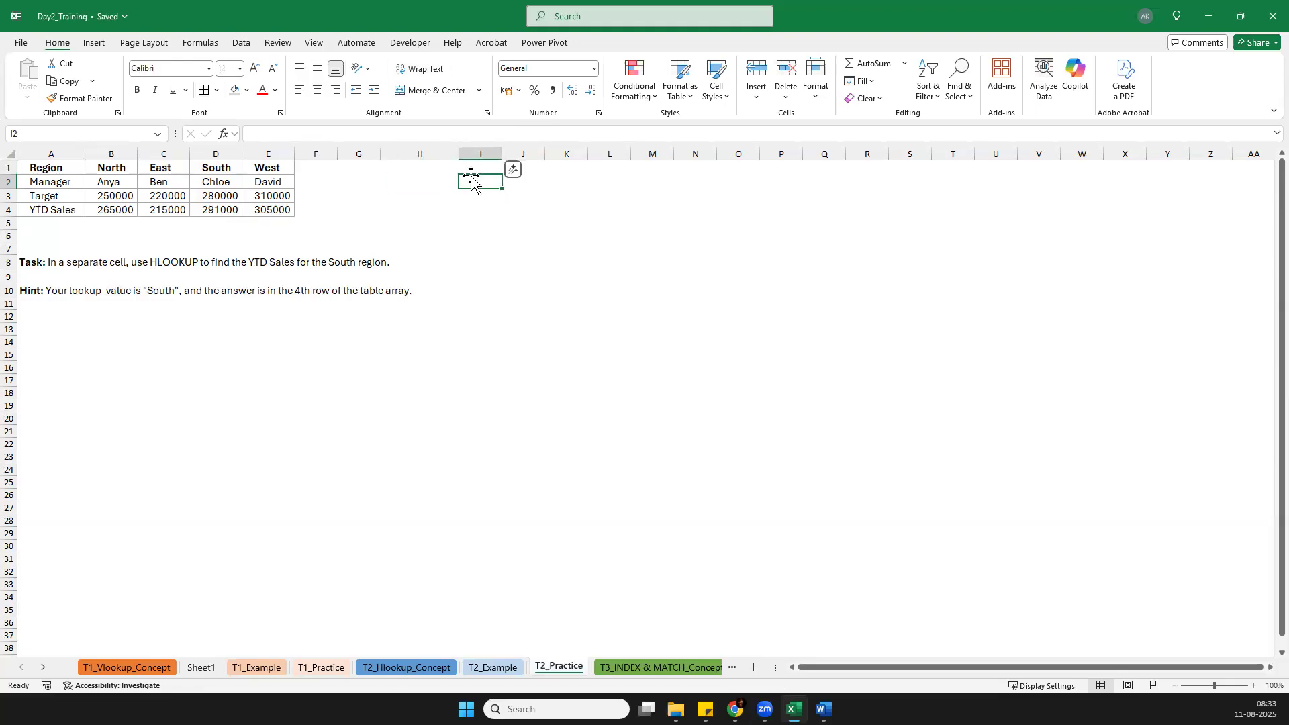
pyautogui.press('Up')
pyautogui.press('Right')
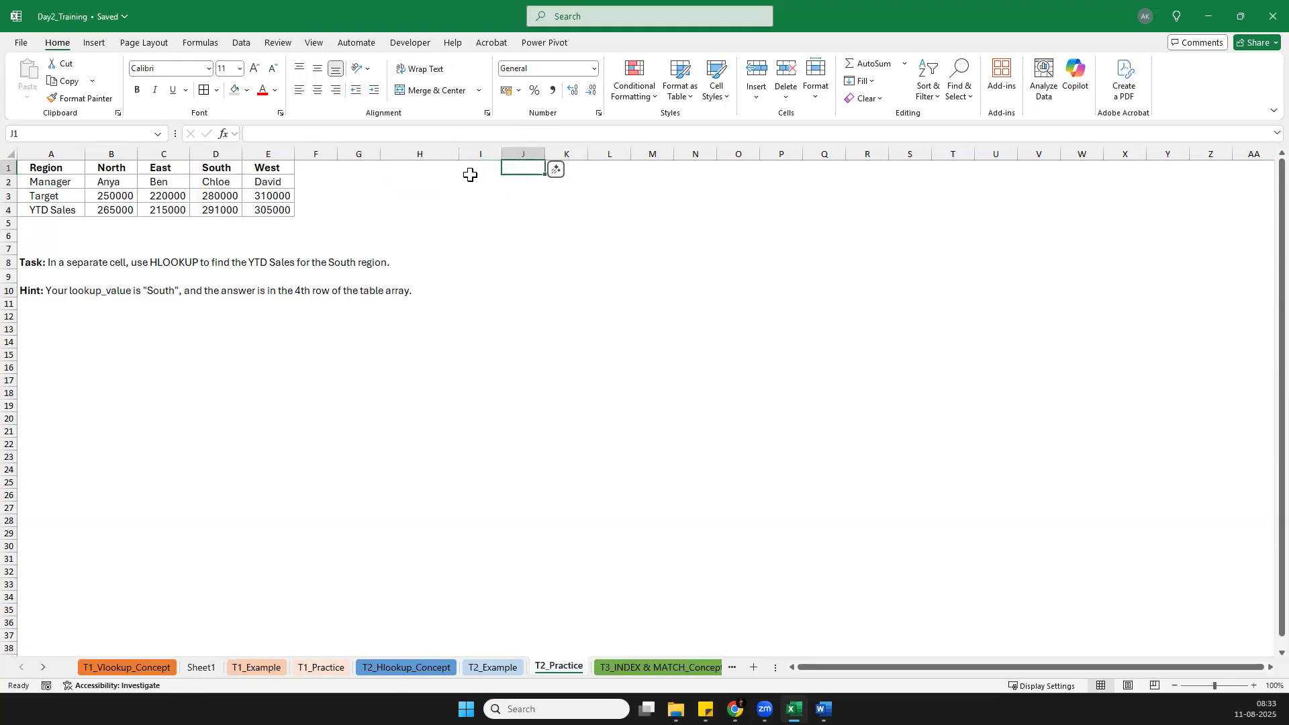
pyautogui.write('Dou')
pyautogui.press('BackSpace')
pyautogui.press('BackSpace')
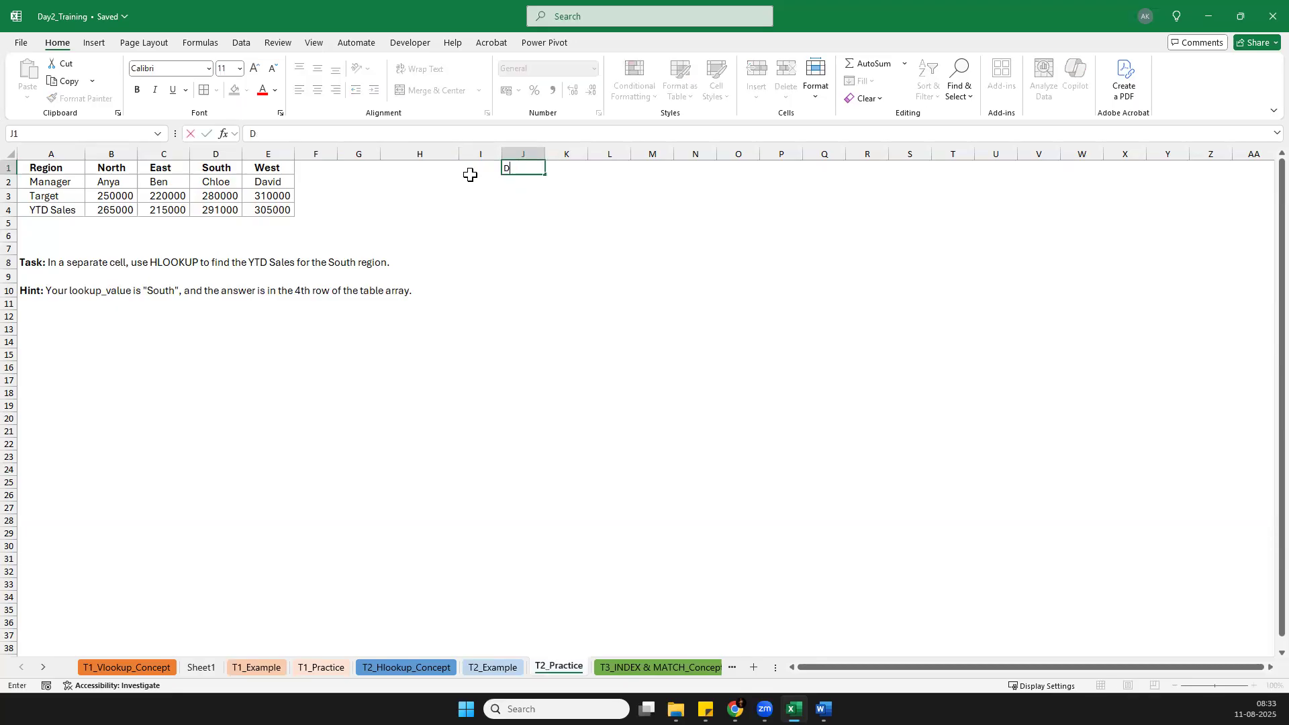
pyautogui.write('avid')
pyautogui.press('Return')
# Step: Label I2 as YTD Sales for the manager lookup
pyautogui.click(471, 178)
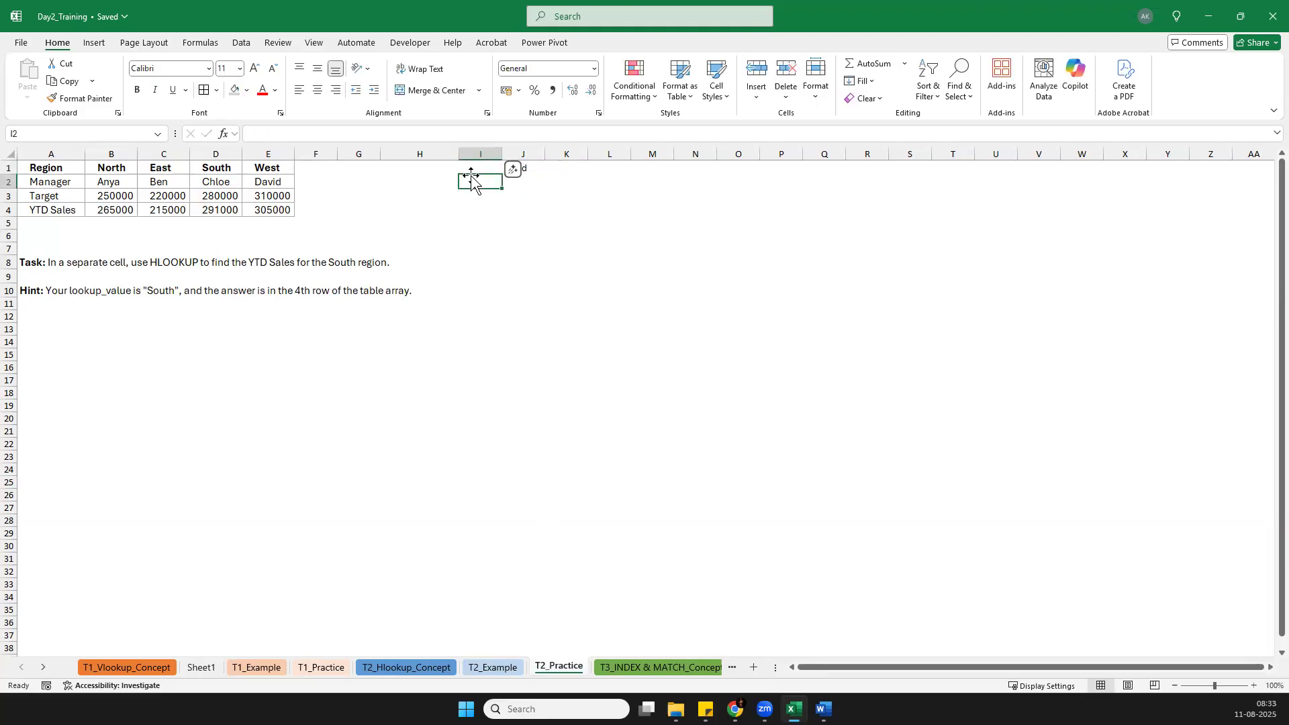
pyautogui.write('TR')
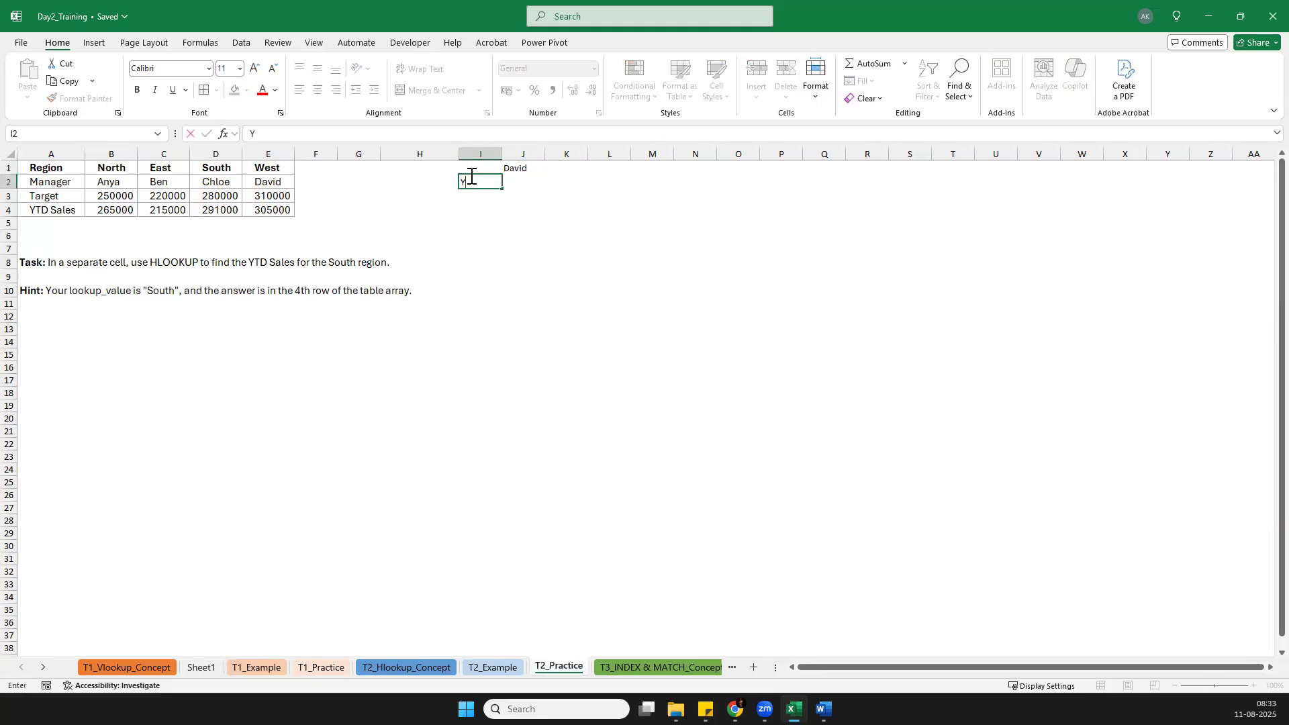
pyautogui.press('BackSpace')
pyautogui.press('BackSpace')
pyautogui.write('YTD Sales')
pyautogui.hotkey('ctrl', 'Return')
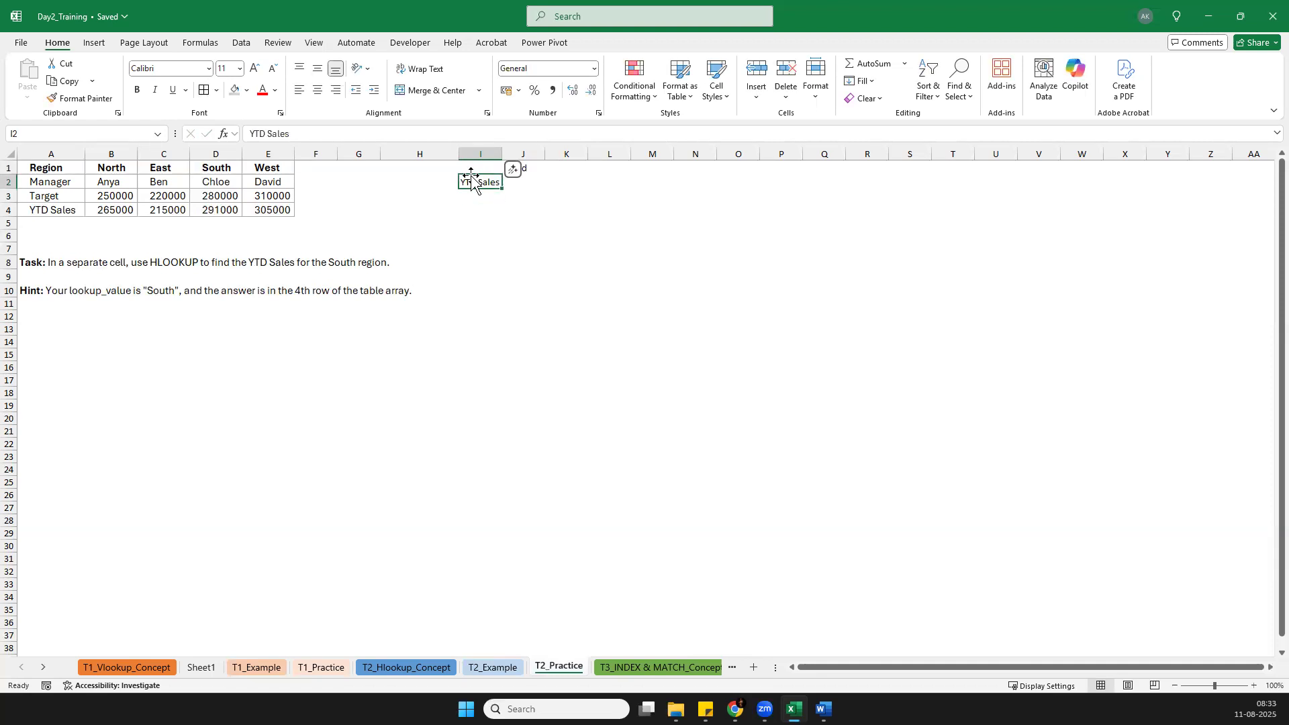
# Step: Start an HLOOKUP formula in J2 with the manager name in J1 as the lookup value
pyautogui.click(525, 187)
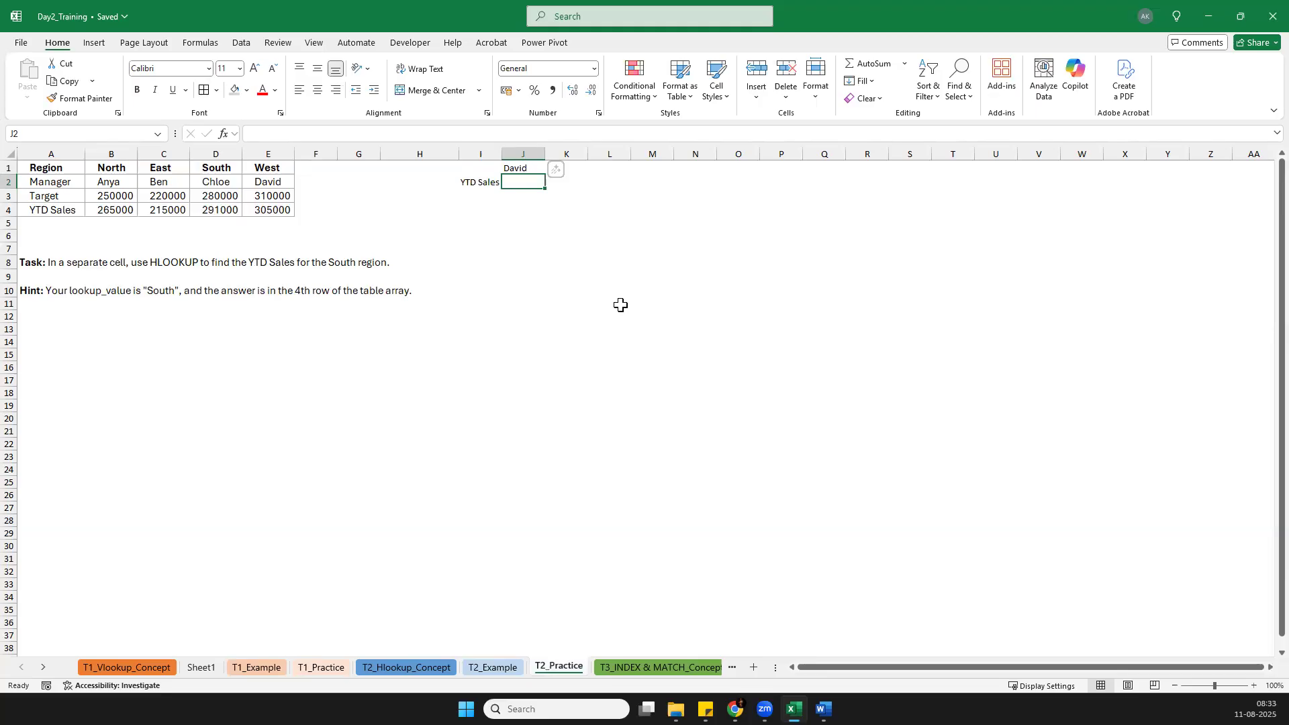
pyautogui.write('=hl')
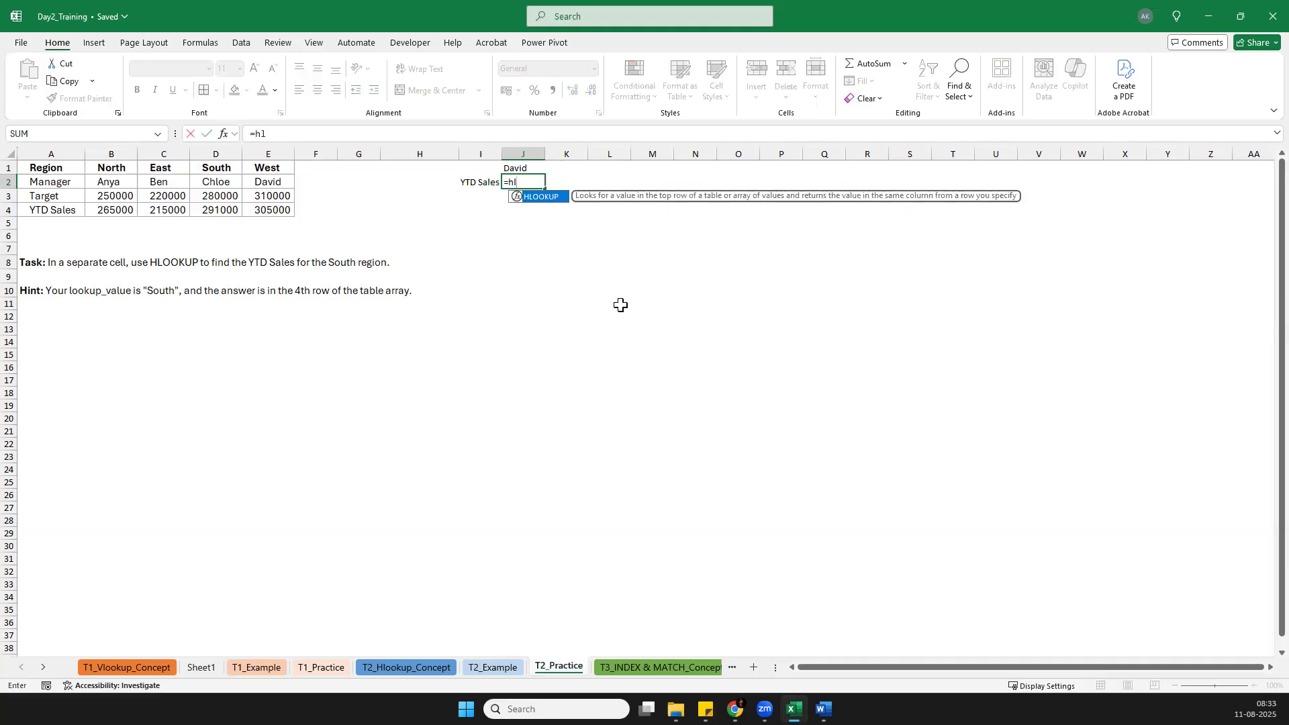
pyautogui.press('Tab')
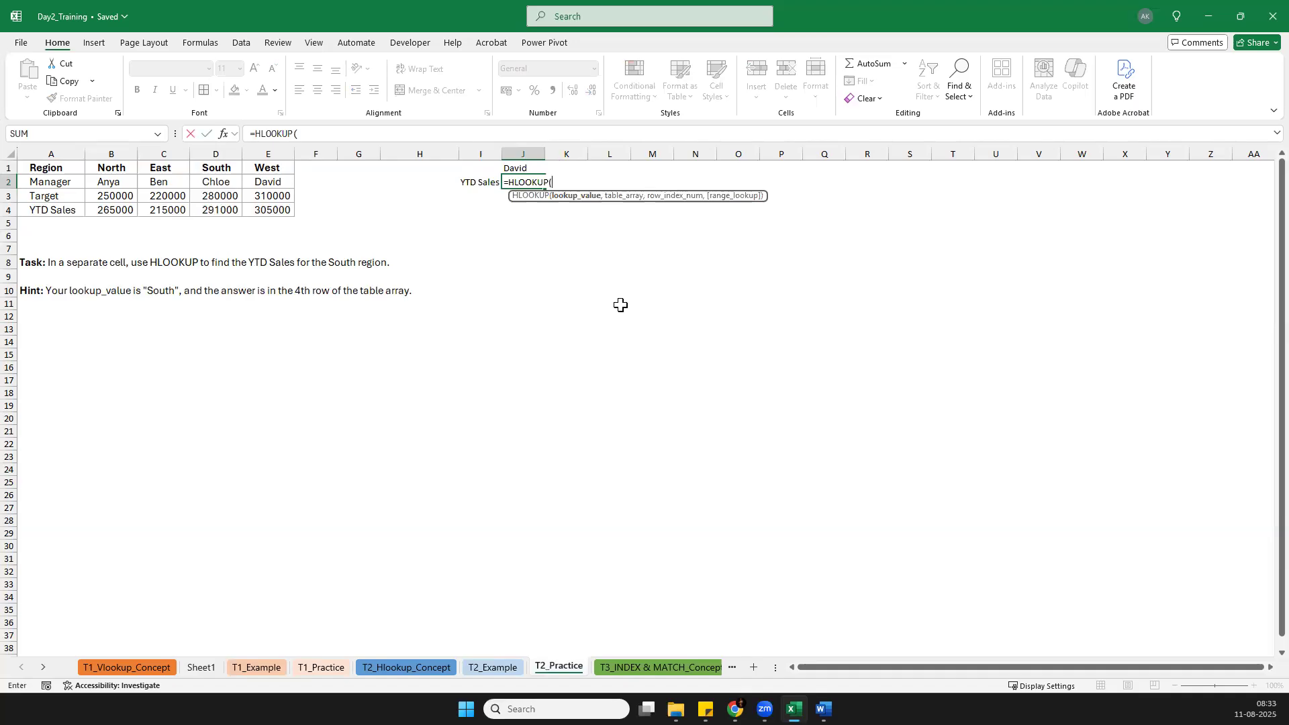
pyautogui.click(261, 181)
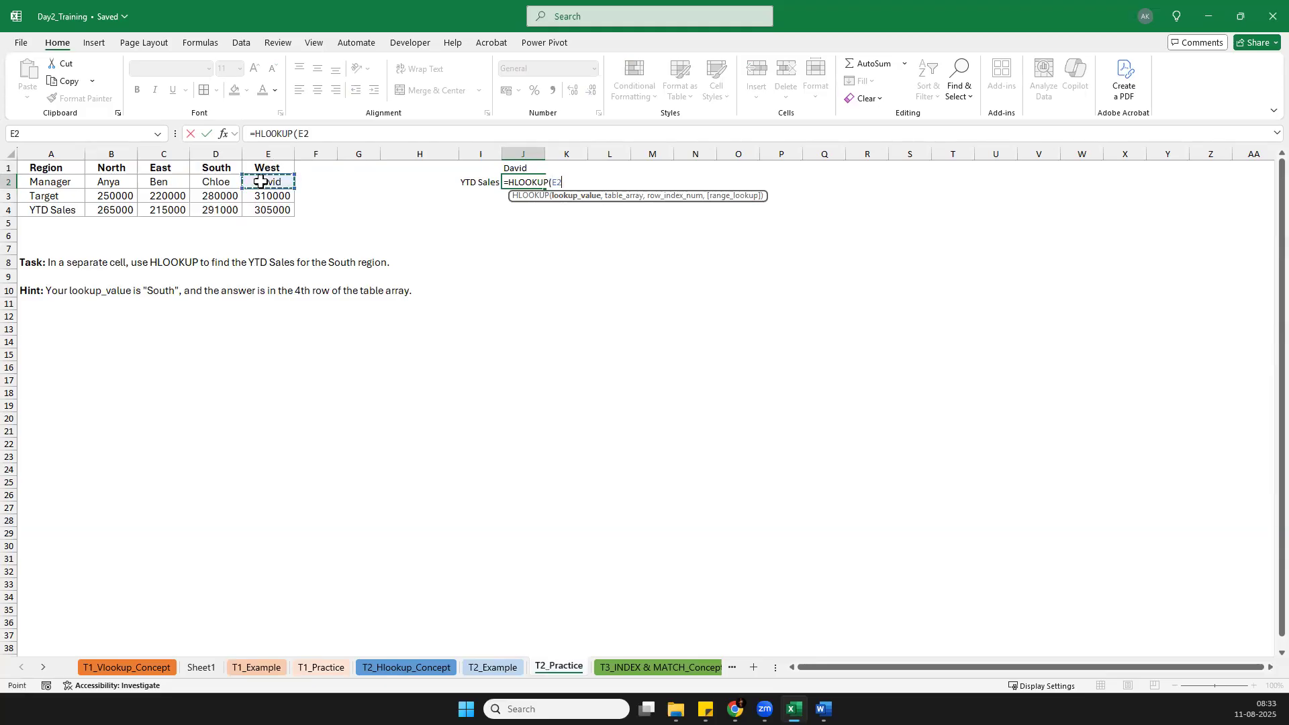
pyautogui.click(510, 169)
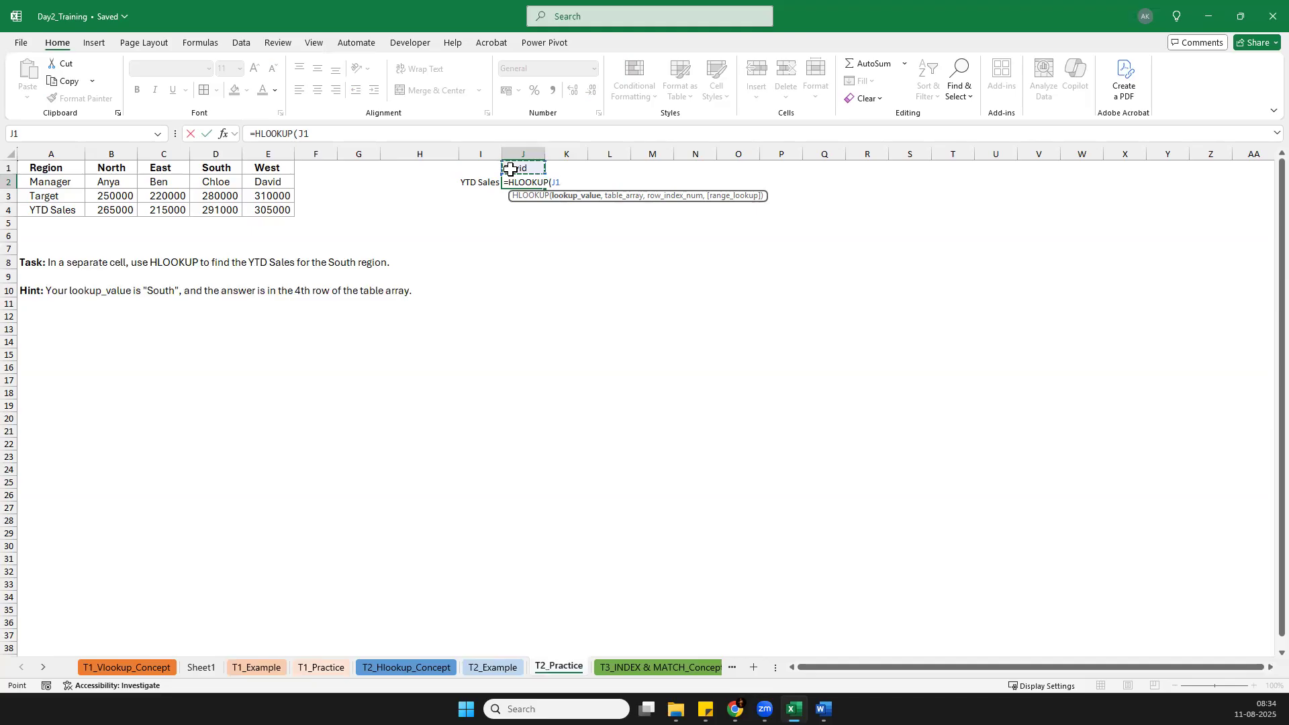
pyautogui.write(',')
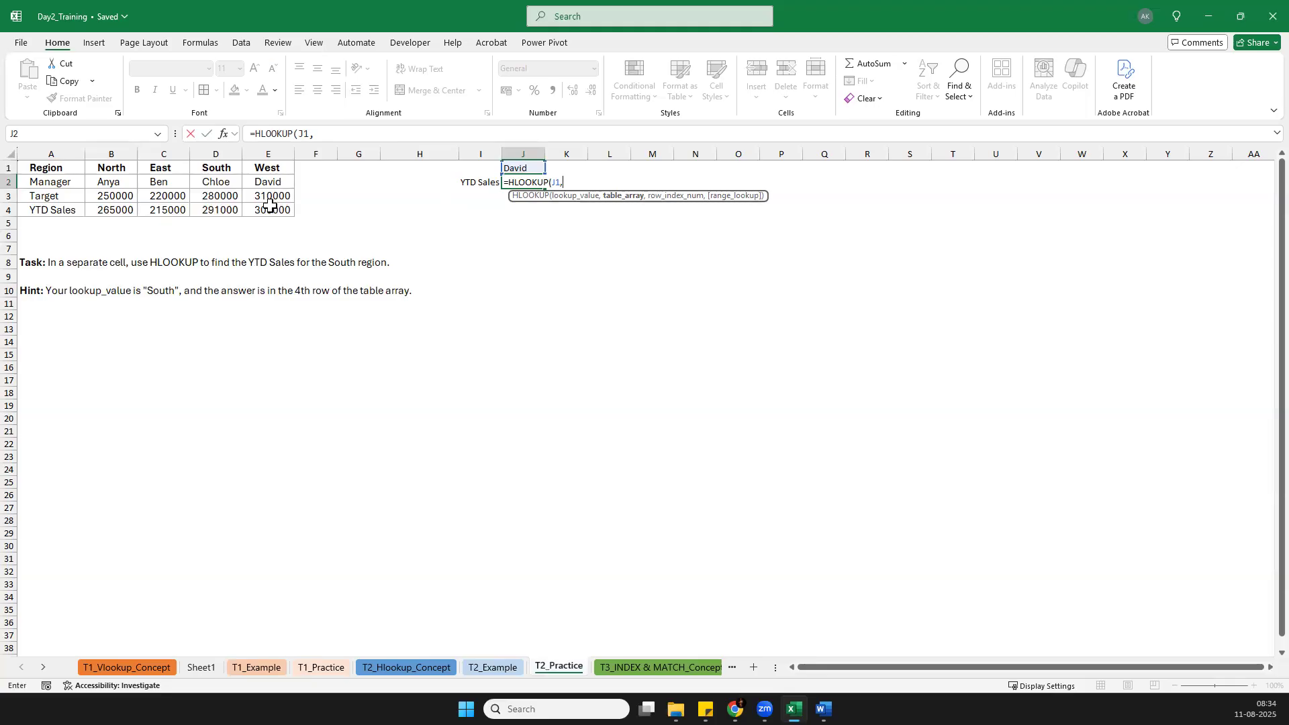
# Step: Finish the J2 HLOOKUP with the absolute table array $E$2:$E$4, row index 3 and FALSE for an exact match
pyautogui.moveTo(269, 206); pyautogui.dragTo(269, 182)
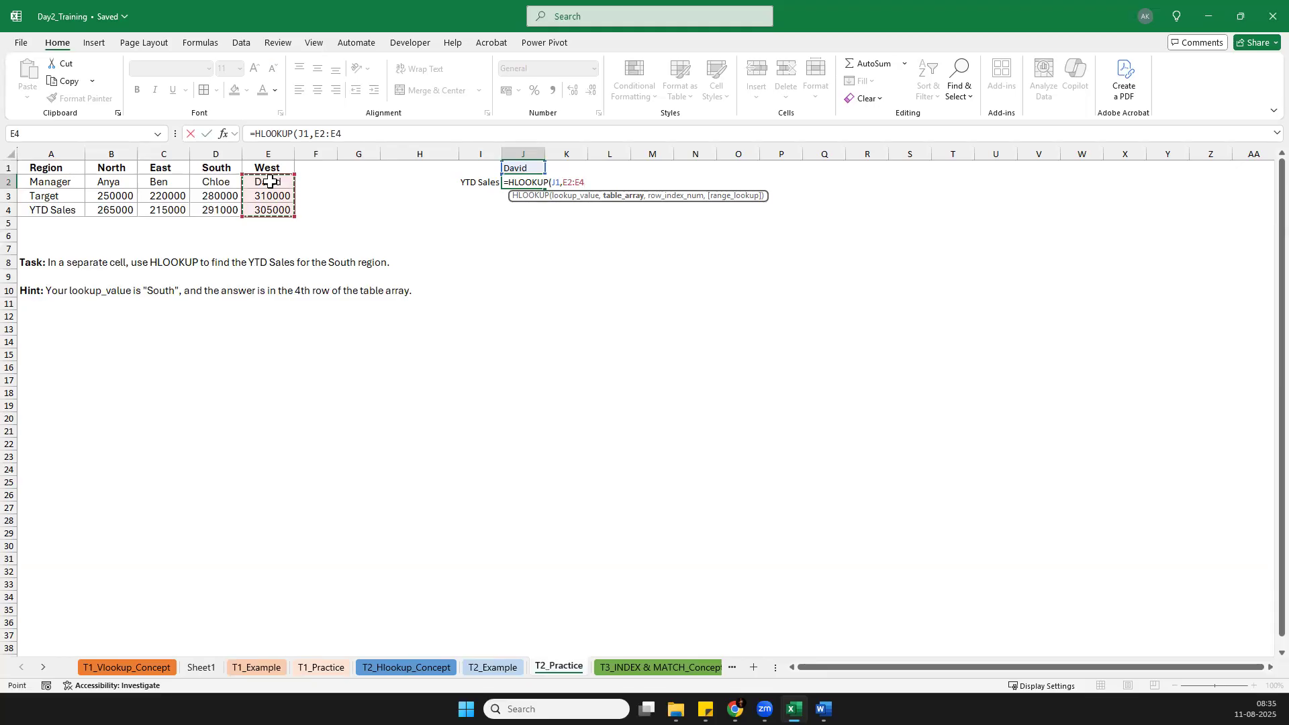
pyautogui.press('F4')
pyautogui.write(',')
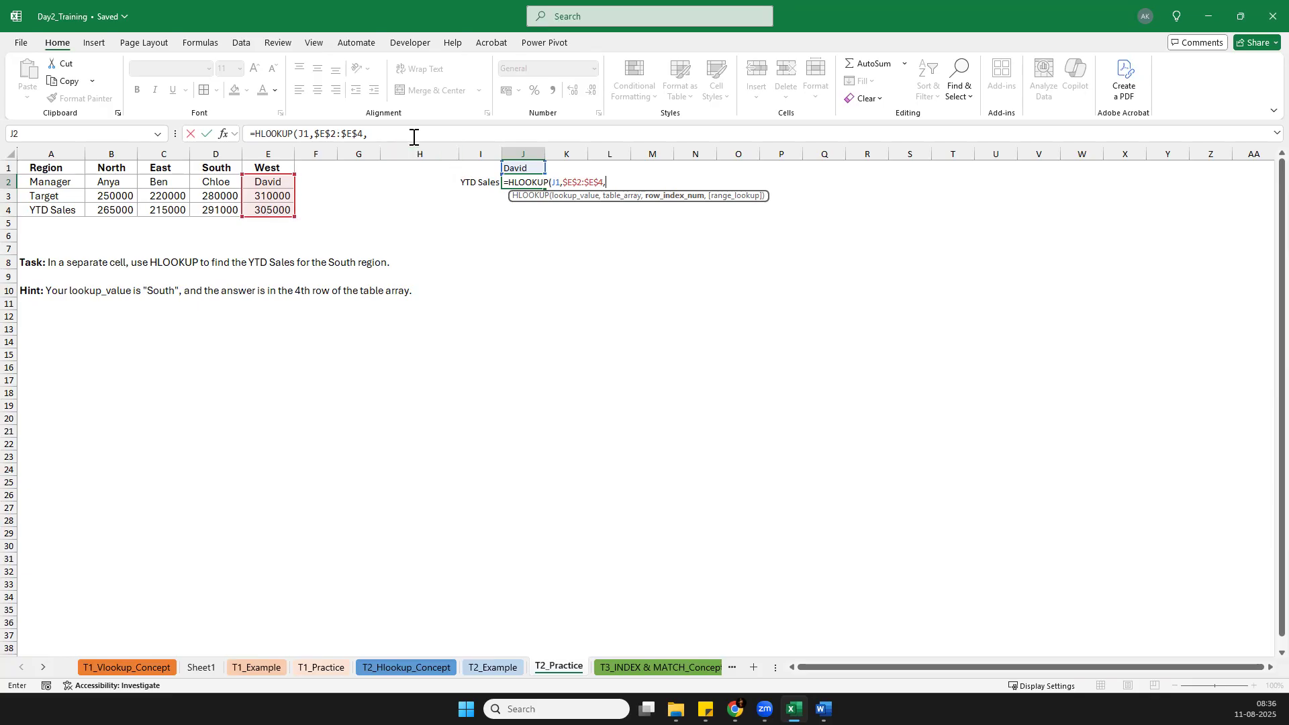
pyautogui.click(414, 137)
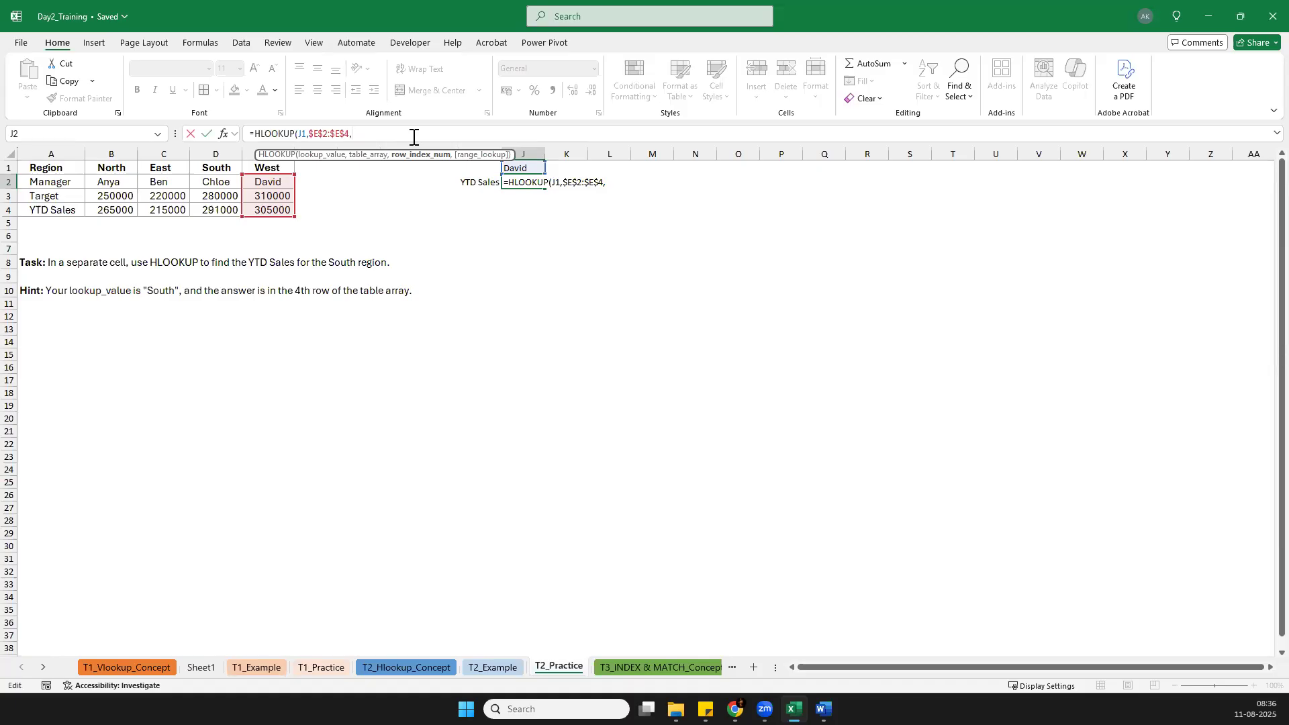
pyautogui.write('3,')
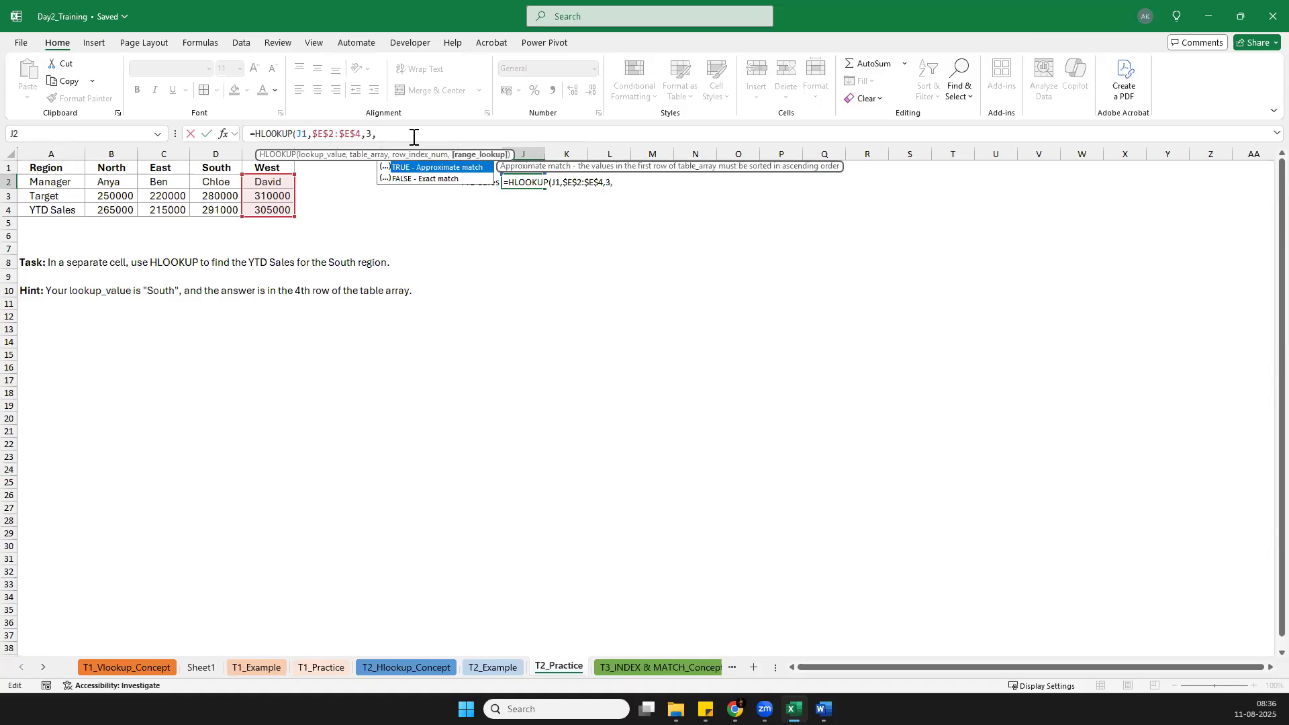
pyautogui.press('Tab')
pyautogui.press('Return')
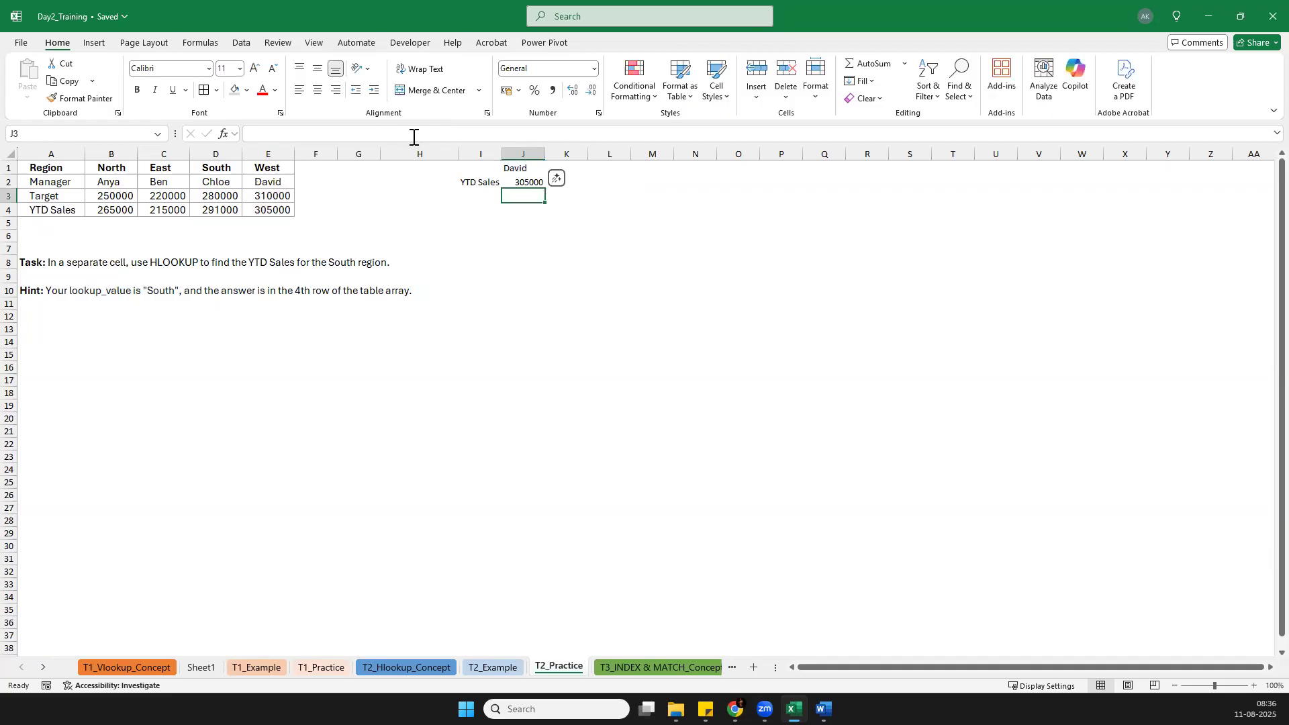
# Step: Try row index 4 in the J2 HLOOKUP formula
pyautogui.press('Up')
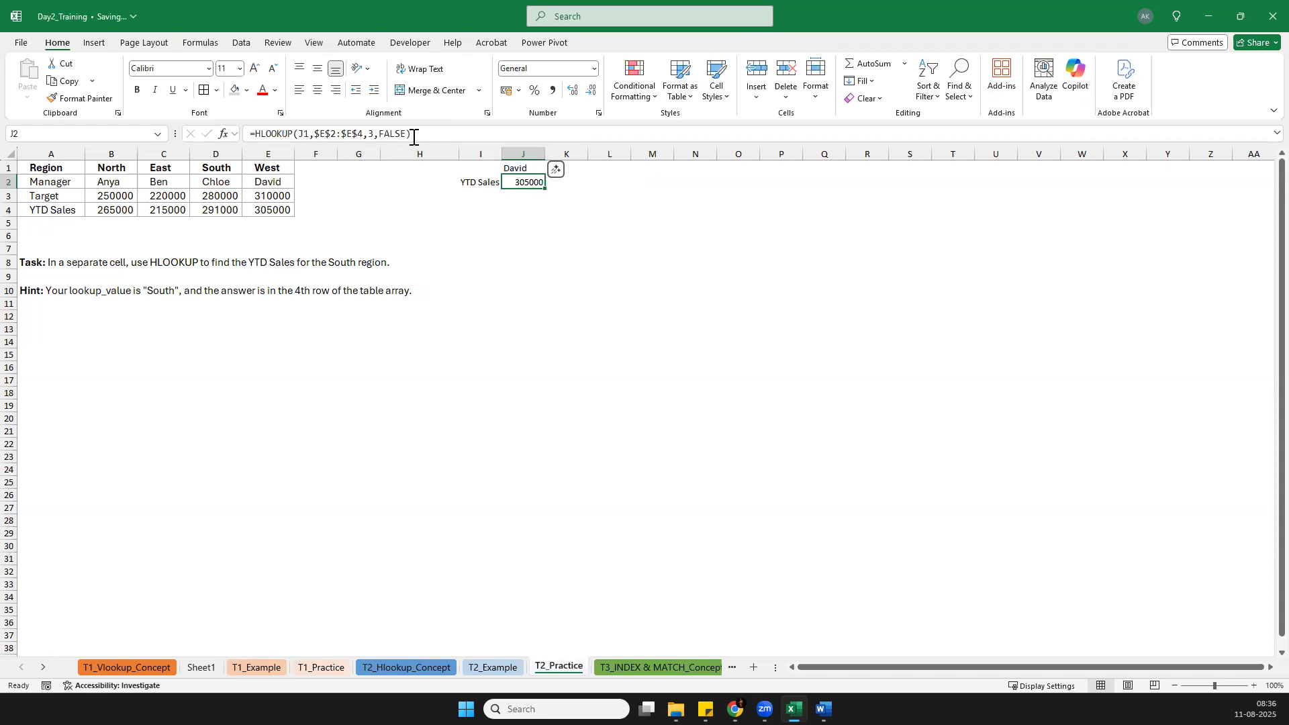
pyautogui.doubleClick(371, 134)
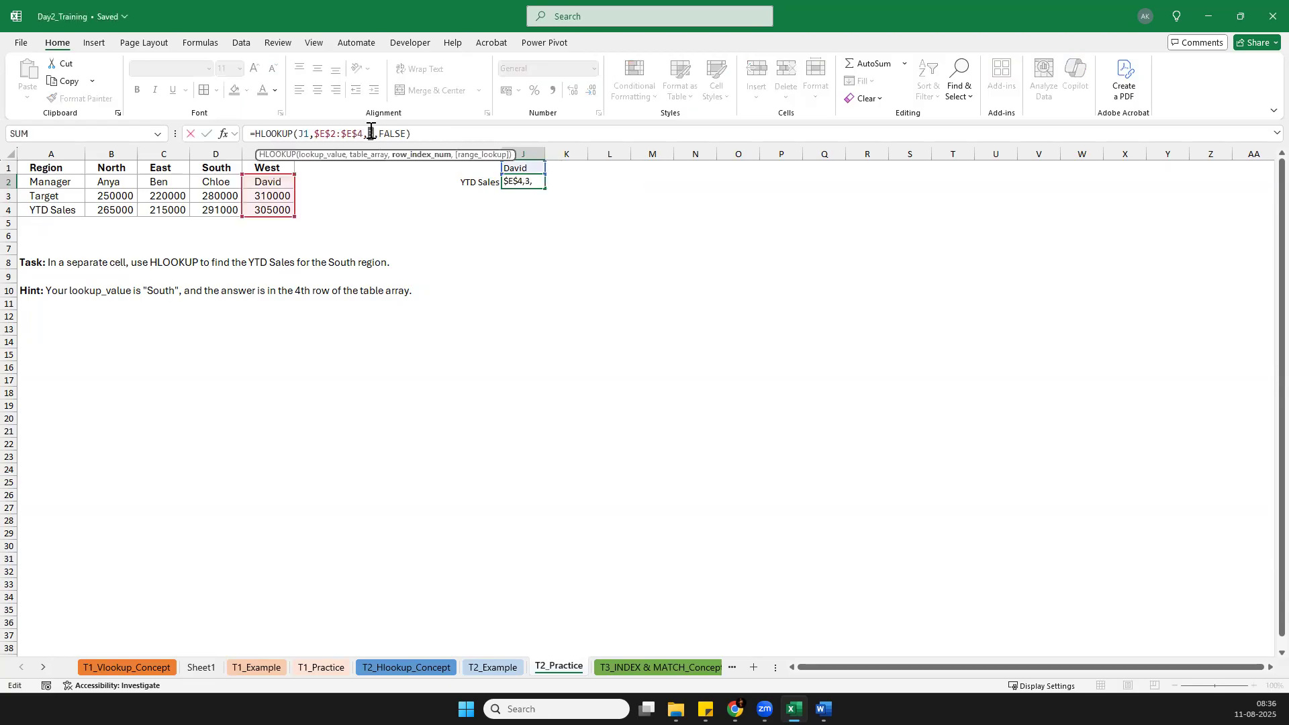
pyautogui.write('4')
pyautogui.press('Return')
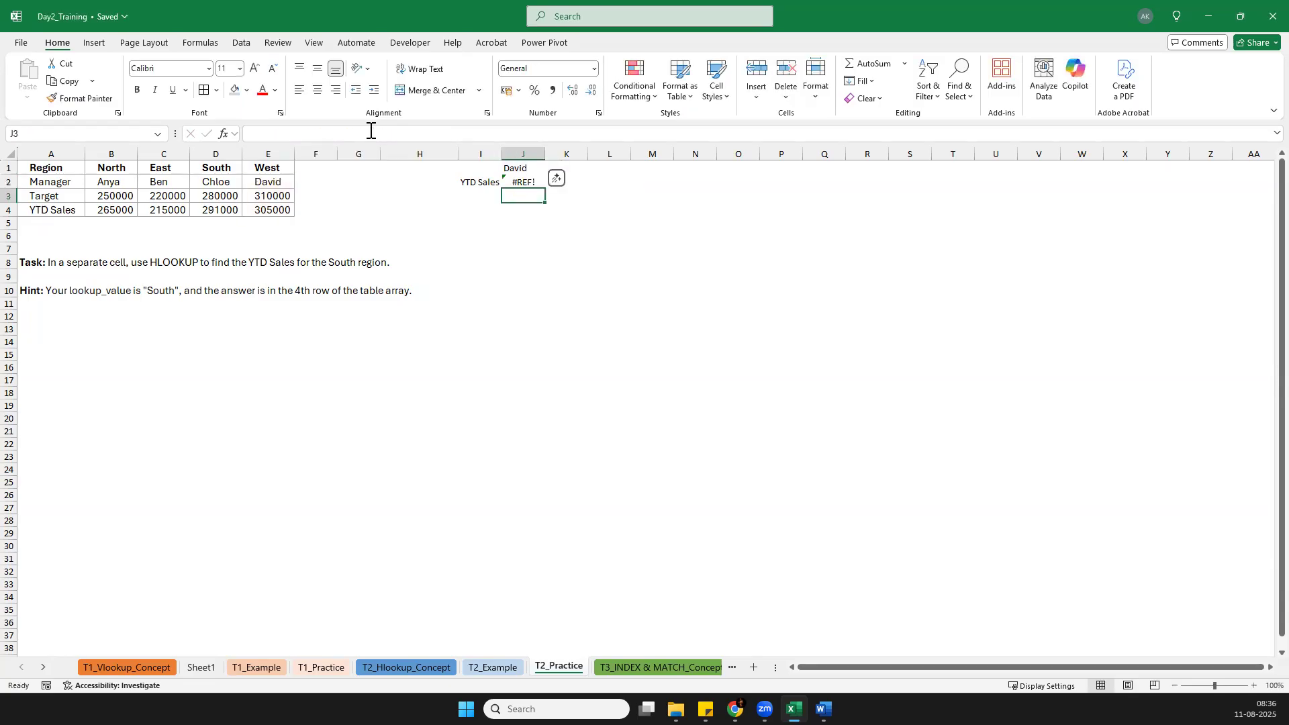
# Step: Change the J2 HLOOKUP's row index so the formula returns the manager's figure from the Target row
pyautogui.press('Up')
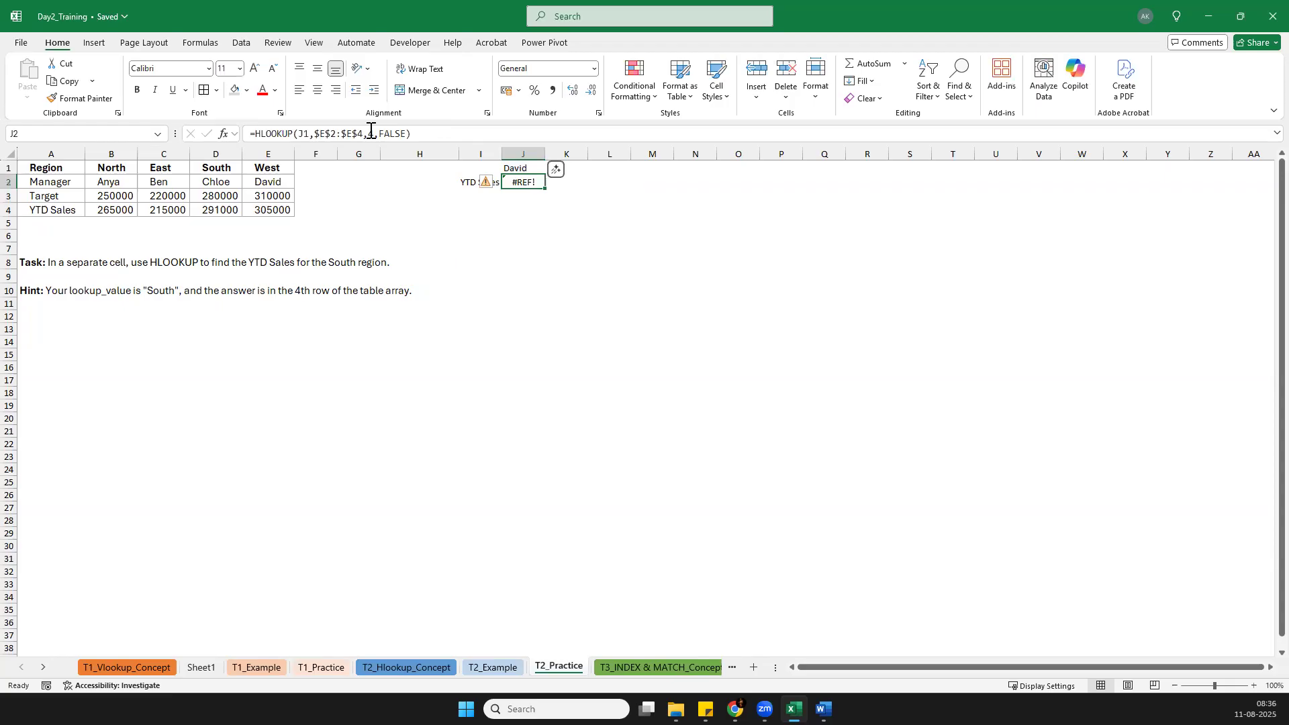
pyautogui.doubleClick(371, 133)
pyautogui.write('3')
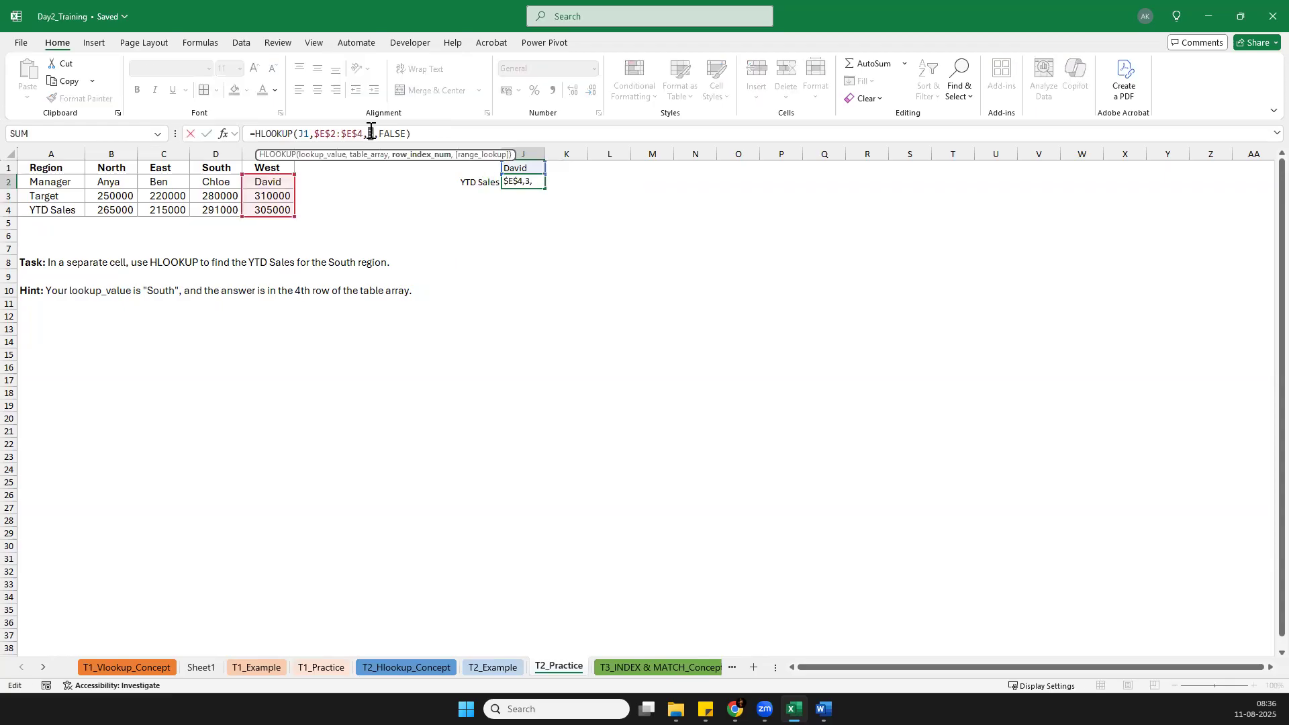
pyautogui.press('Return')
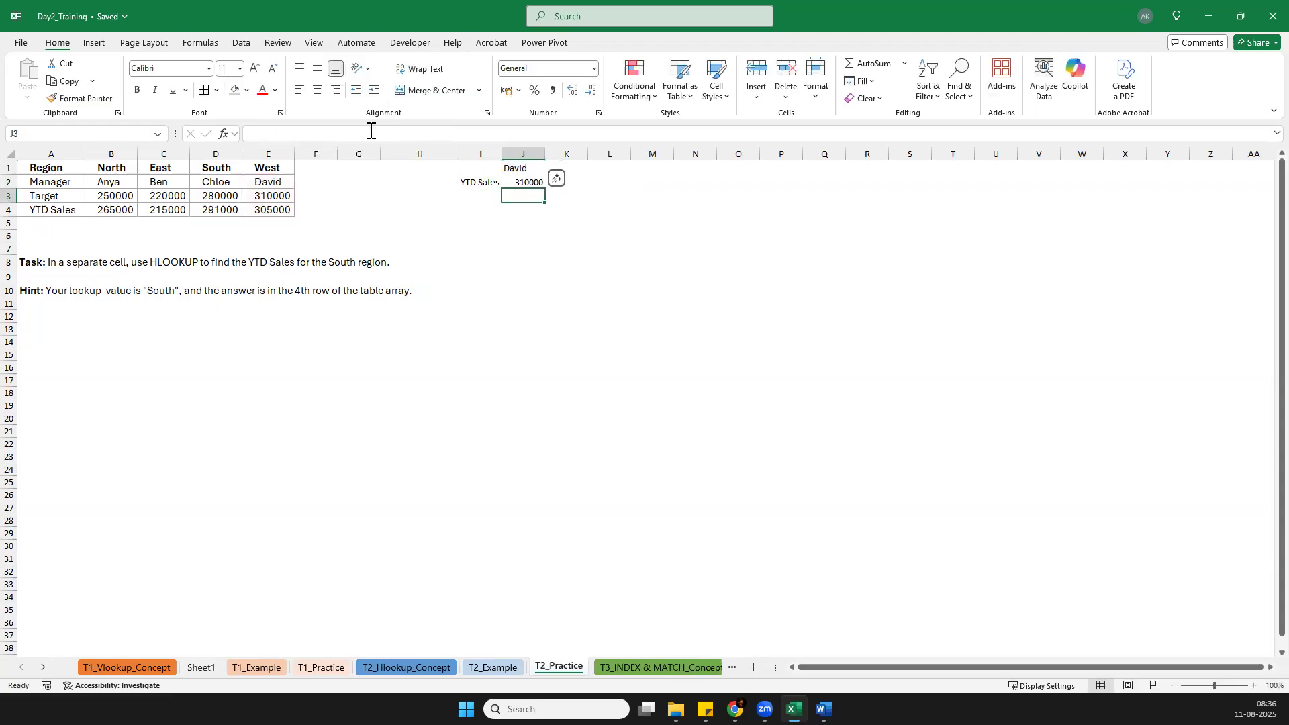
# Step: Clear the manager lookup from I1:J2
pyautogui.press('Up')
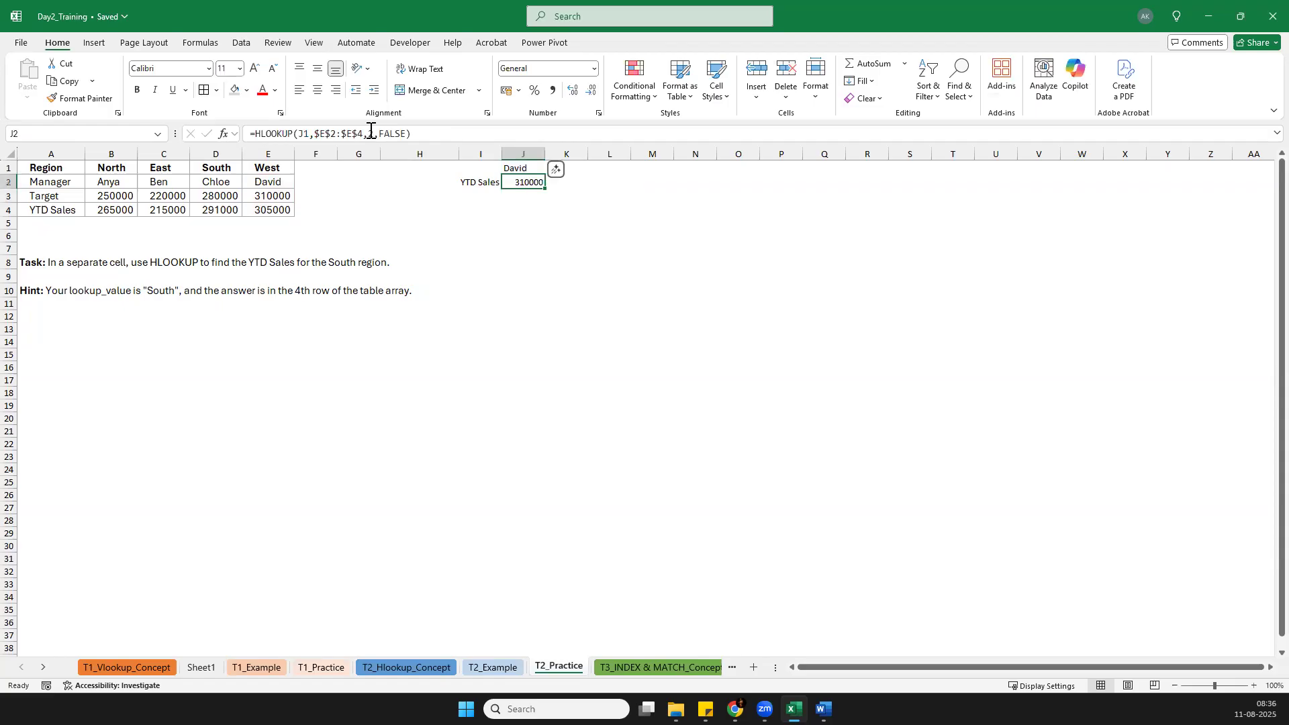
pyautogui.hotkey('shift', 'Left')
pyautogui.hotkey('shift', 'Up')
pyautogui.press('Delete')
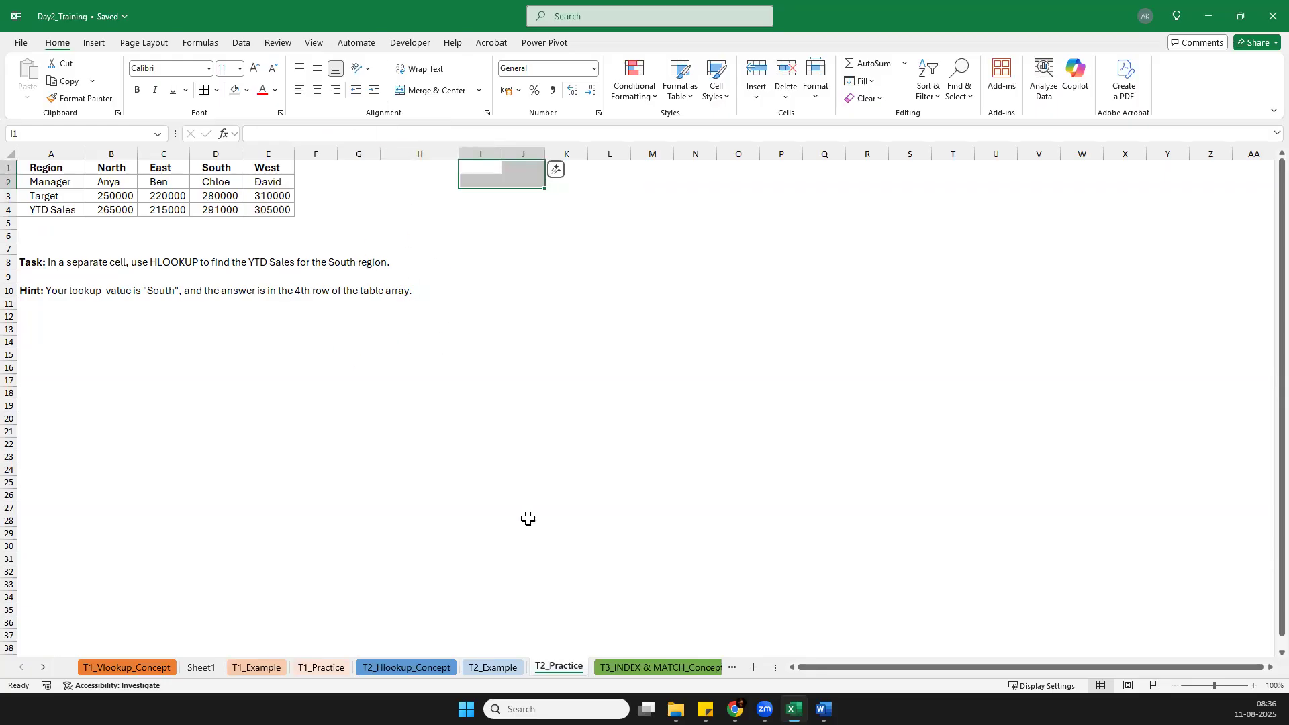
# Step: Look back over the T2_Practice and T2_Example sheets and open the T3_INDEX & MATCH_Concept sheet
pyautogui.click(624, 668)
pyautogui.scroll(8, 555, 479)
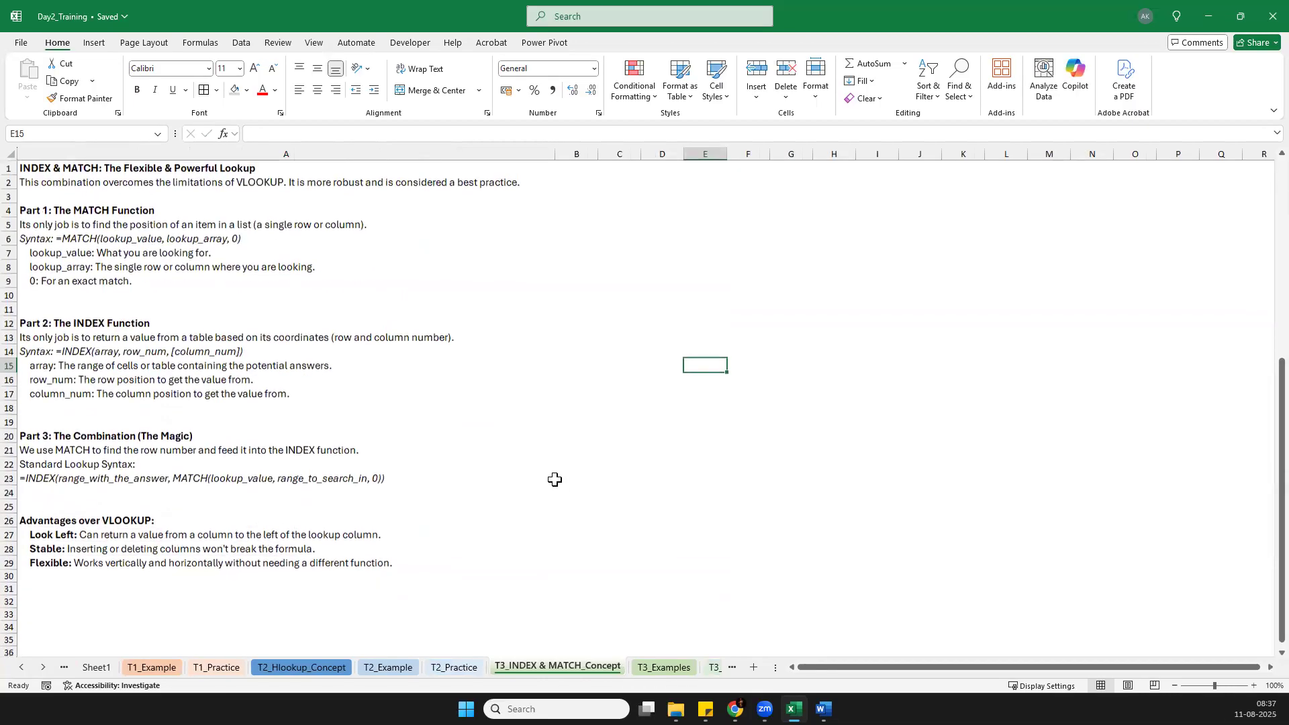
pyautogui.click(457, 665)
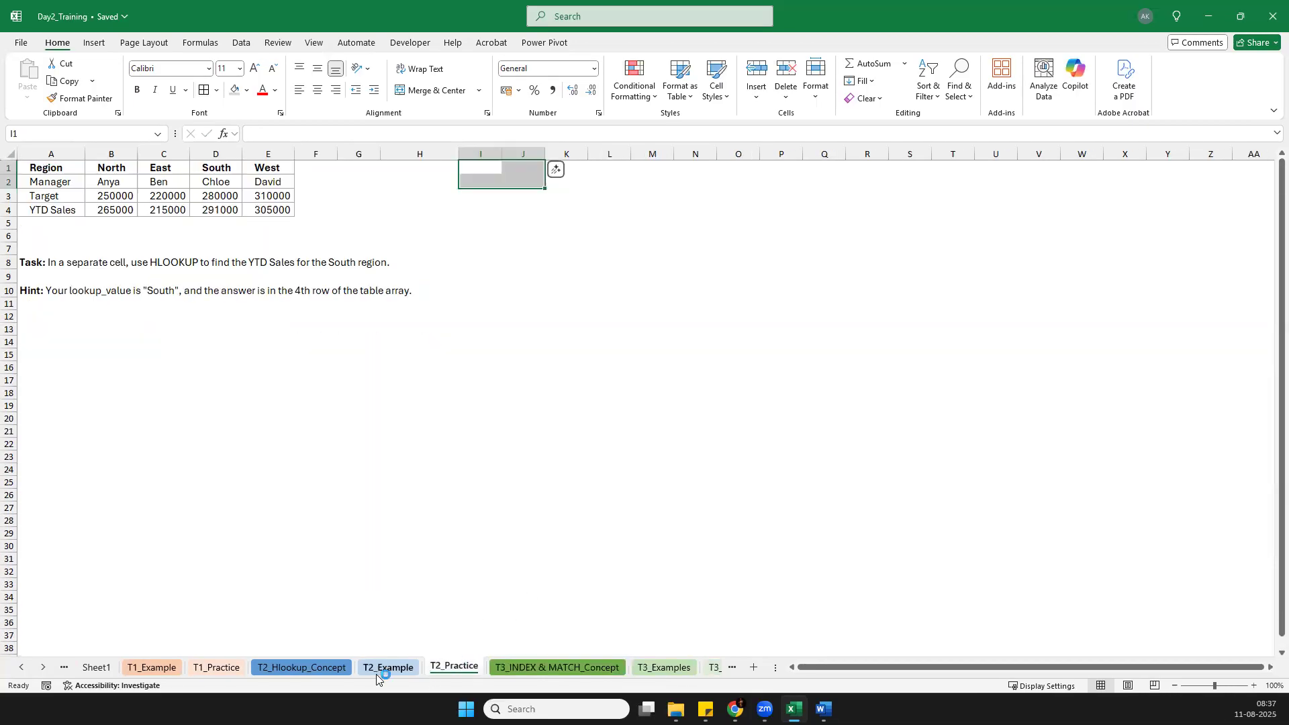
pyautogui.click(375, 673)
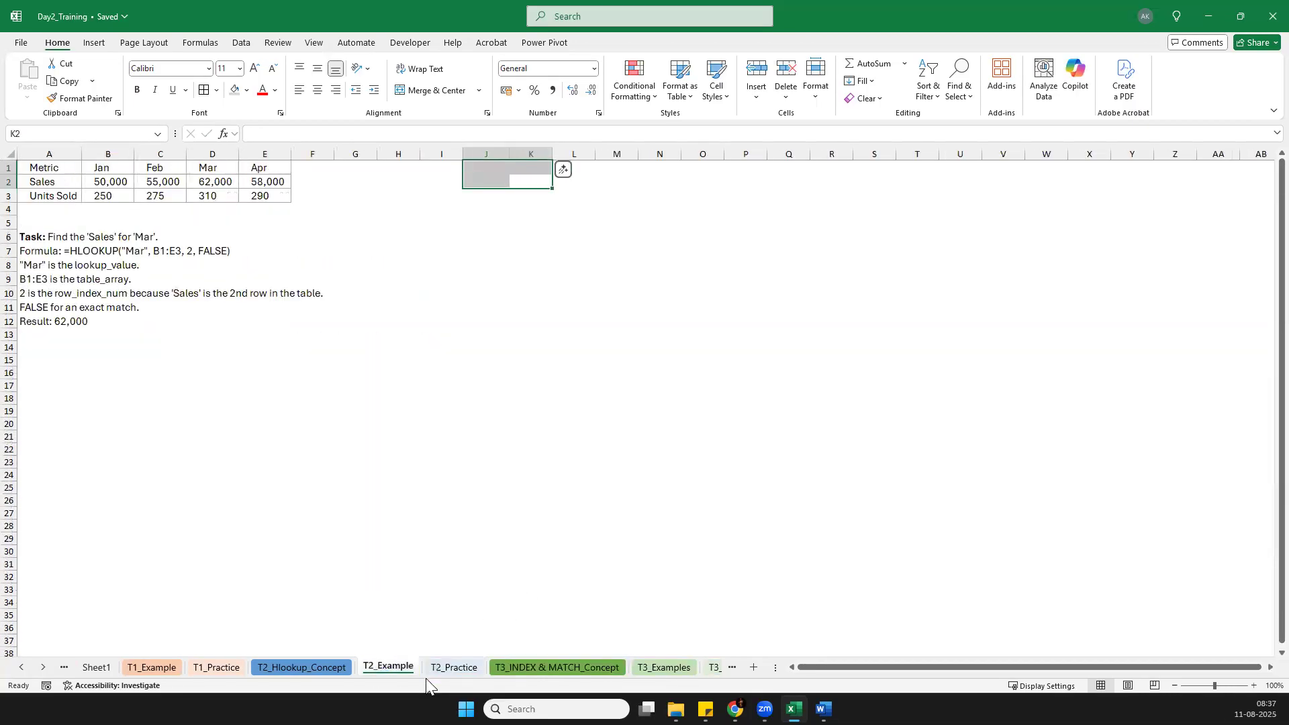
pyautogui.click(452, 669)
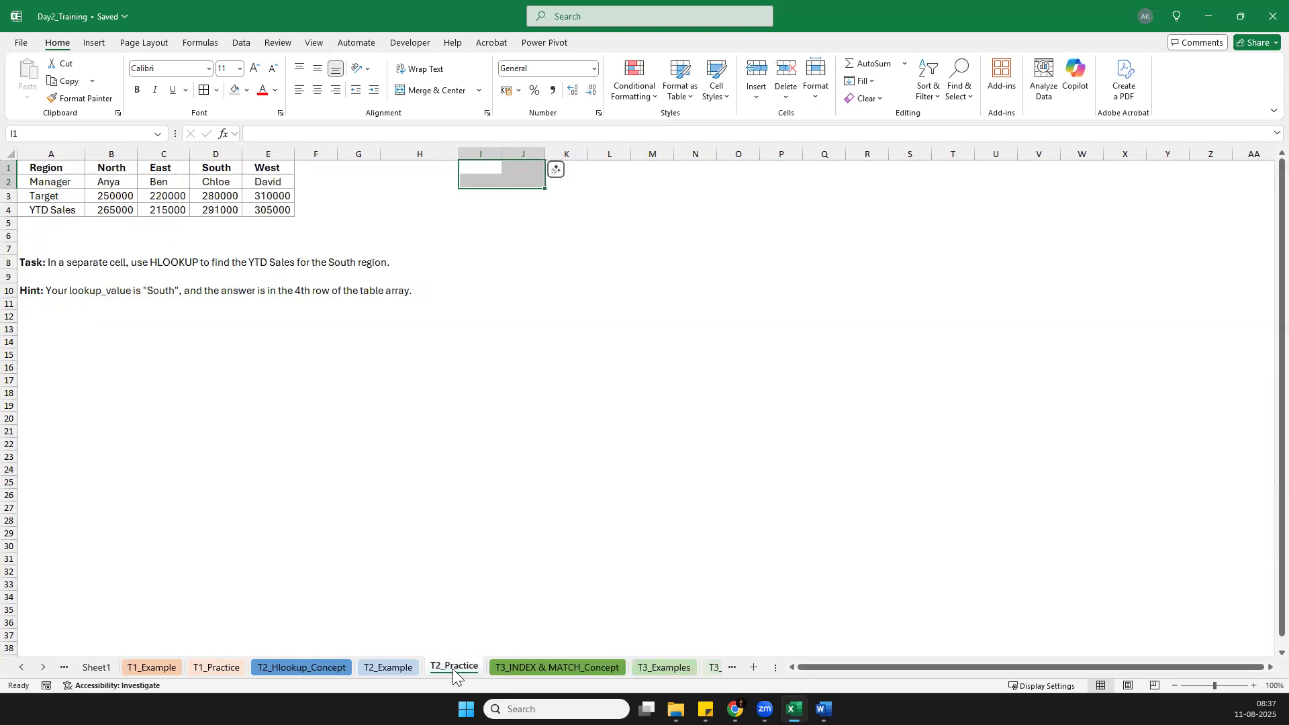
pyautogui.click(523, 669)
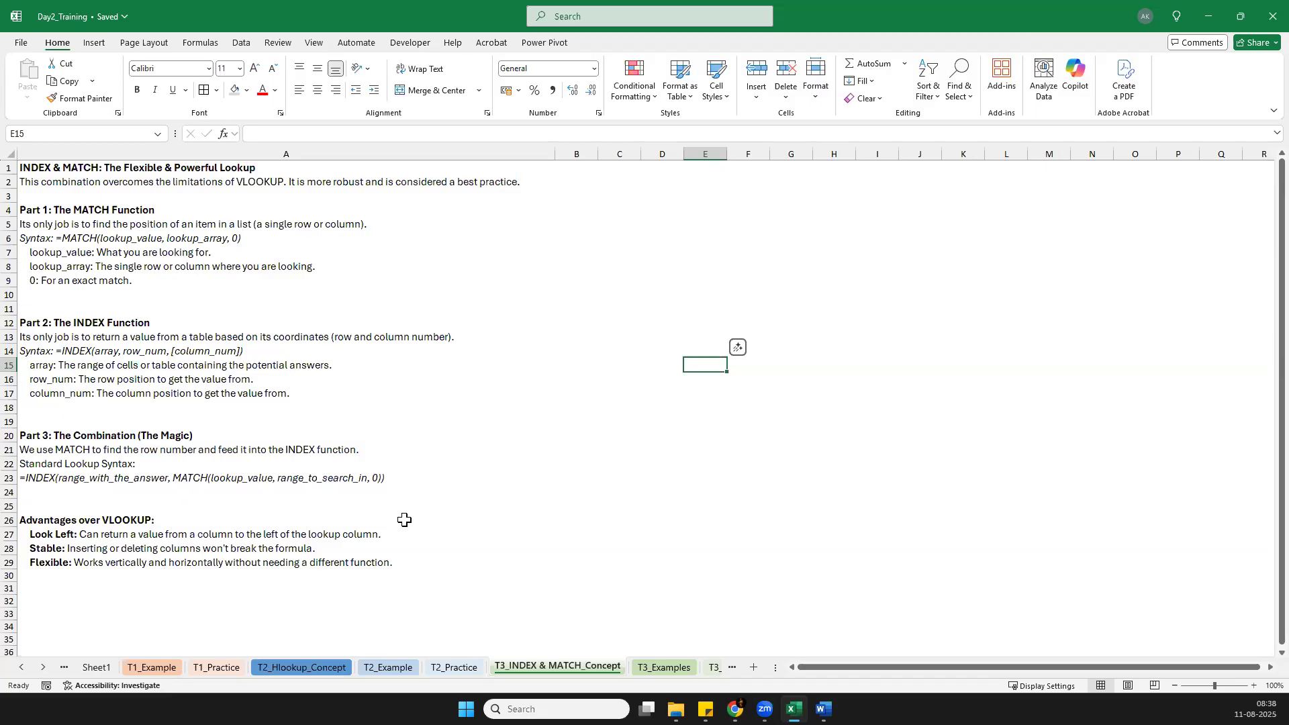
# Step: Enter the sample list A, B, C, D down cells E5 to E8
pyautogui.click(690, 224)
pyautogui.press('Return')
pyautogui.write('F')
pyautogui.press('Return')
pyautogui.press('Up')
pyautogui.write('B')
pyautogui.press('Return')
pyautogui.write('C')
pyautogui.press('Return')
pyautogui.write('D')
pyautogui.press('Return')
pyautogui.press('Up')
pyautogui.press('Up')
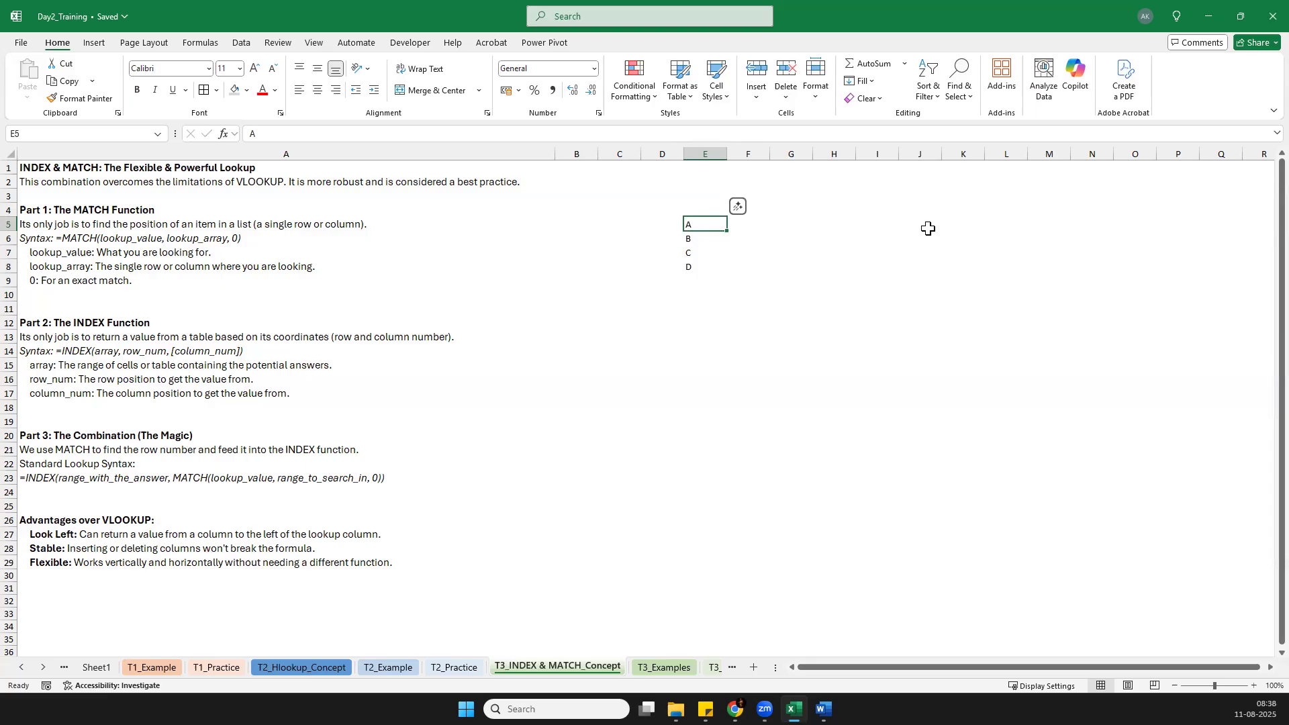
# Step: Step through and highlight the list in E5:E8 to examine each letter's relative position
pyautogui.press('Left')
pyautogui.press('Right')
pyautogui.press('Down')
pyautogui.press('Down')
pyautogui.press('Up')
pyautogui.press('Up')
pyautogui.hotkey('shift', 'Down')
pyautogui.hotkey('shift', 'Down')
pyautogui.hotkey('shift', 'Down')
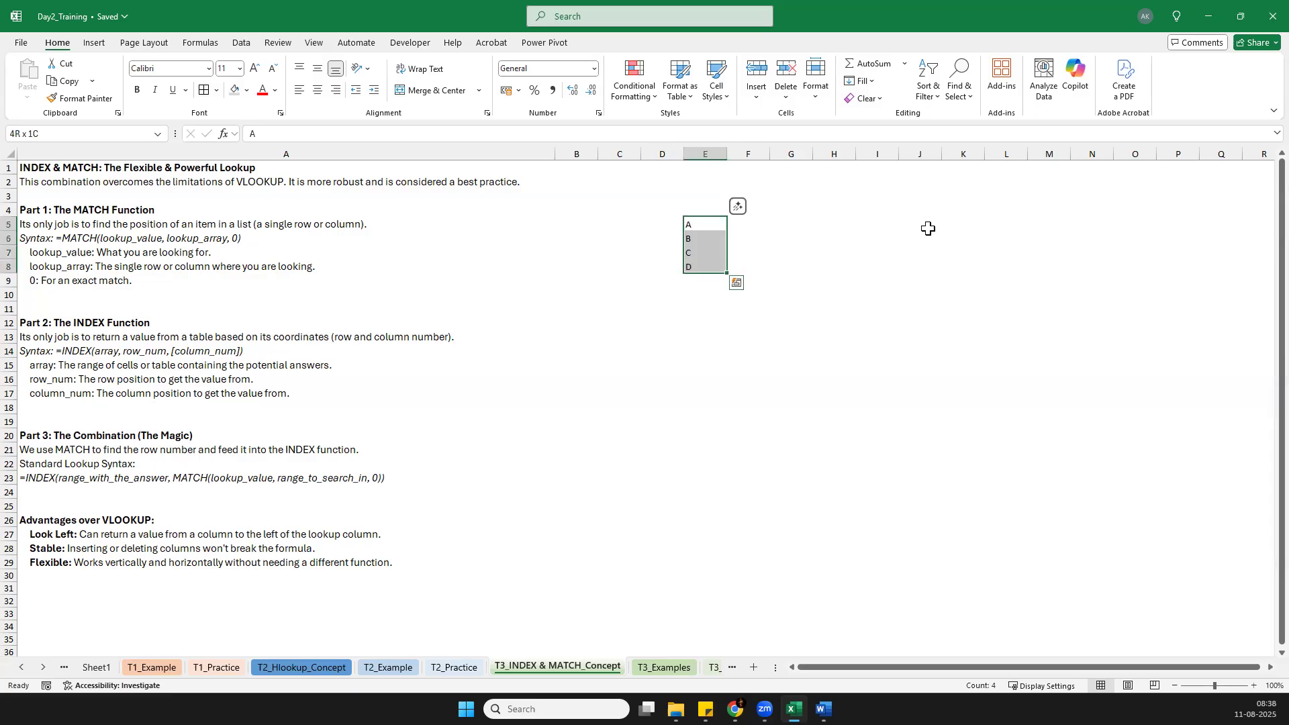
pyautogui.press('Down')
pyautogui.press('Up')
pyautogui.press('Down')
pyautogui.press('Up')
pyautogui.press('Up')
pyautogui.hotkey('shift', 'Down')
pyautogui.hotkey('shift', 'Down')
pyautogui.hotkey('shift', 'Down')
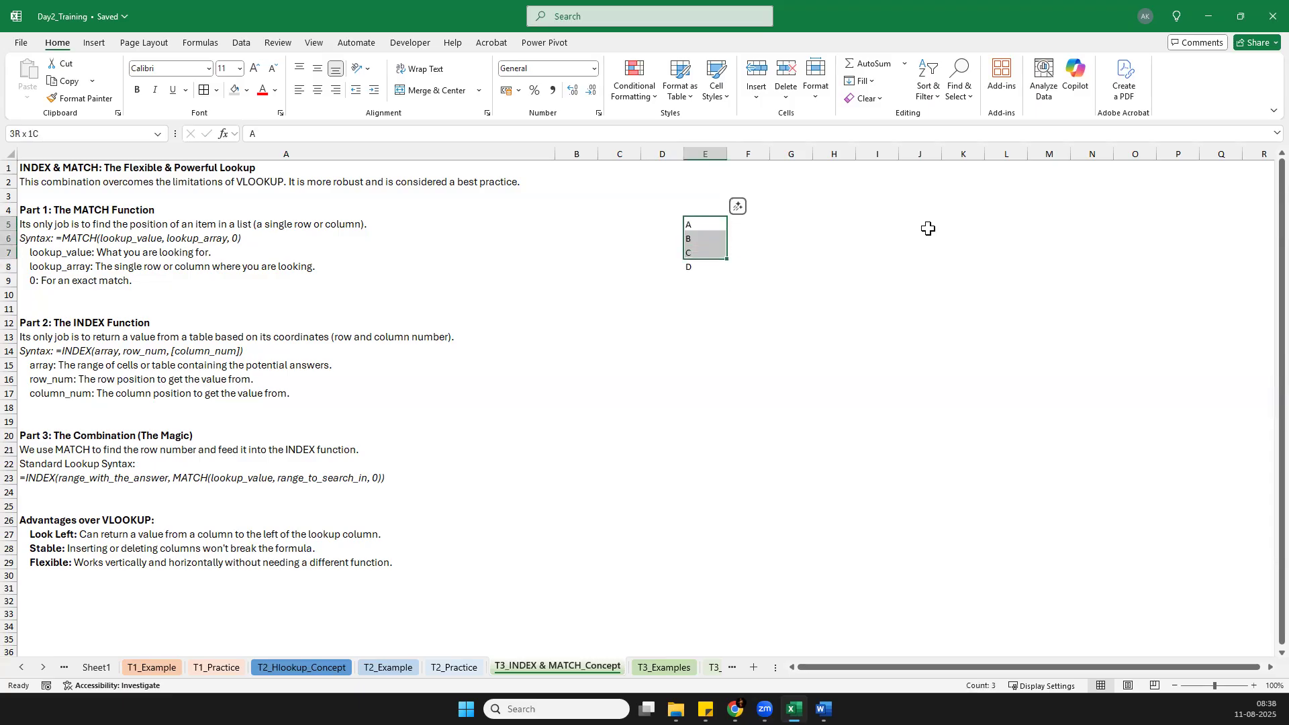
pyautogui.press('Down')
pyautogui.hotkey('shift', 'Down')
pyautogui.hotkey('shift', 'Down')
pyautogui.hotkey('shift', 'Down')
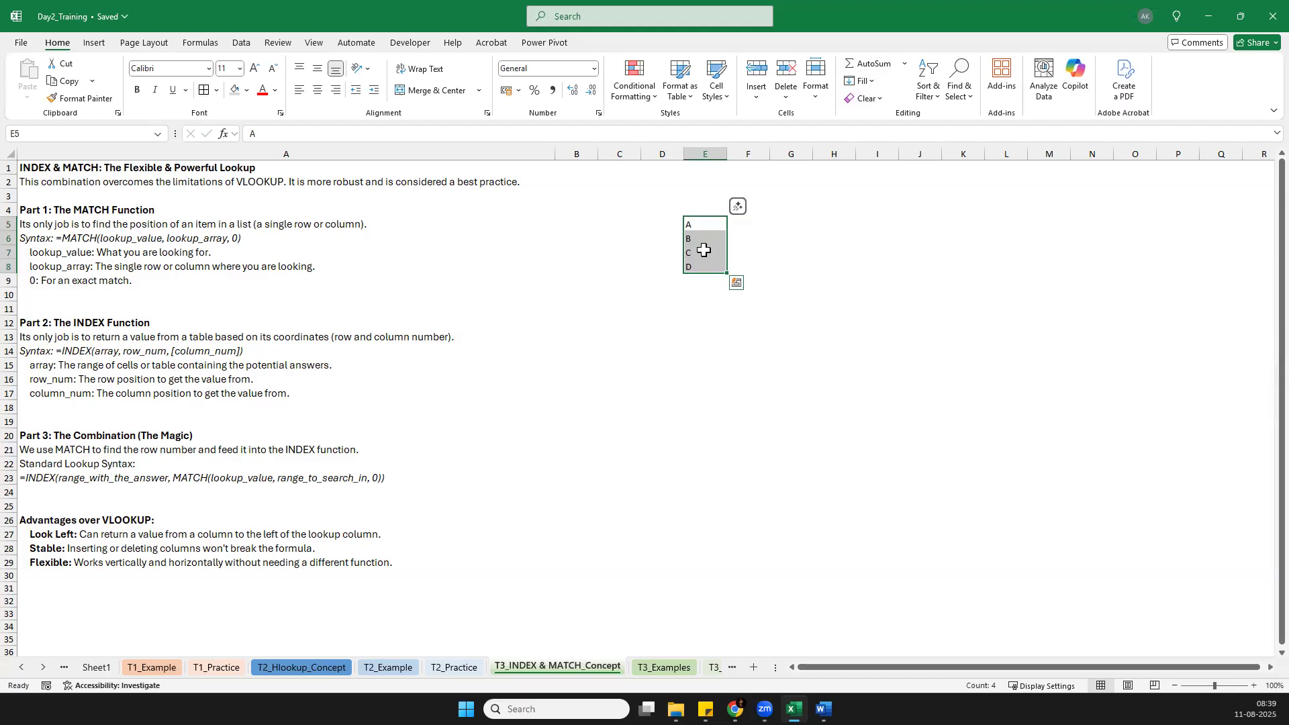
# Step: Start a MATCH formula in G6 with "C" as the lookup value
pyautogui.click(795, 238)
pyautogui.write('=')
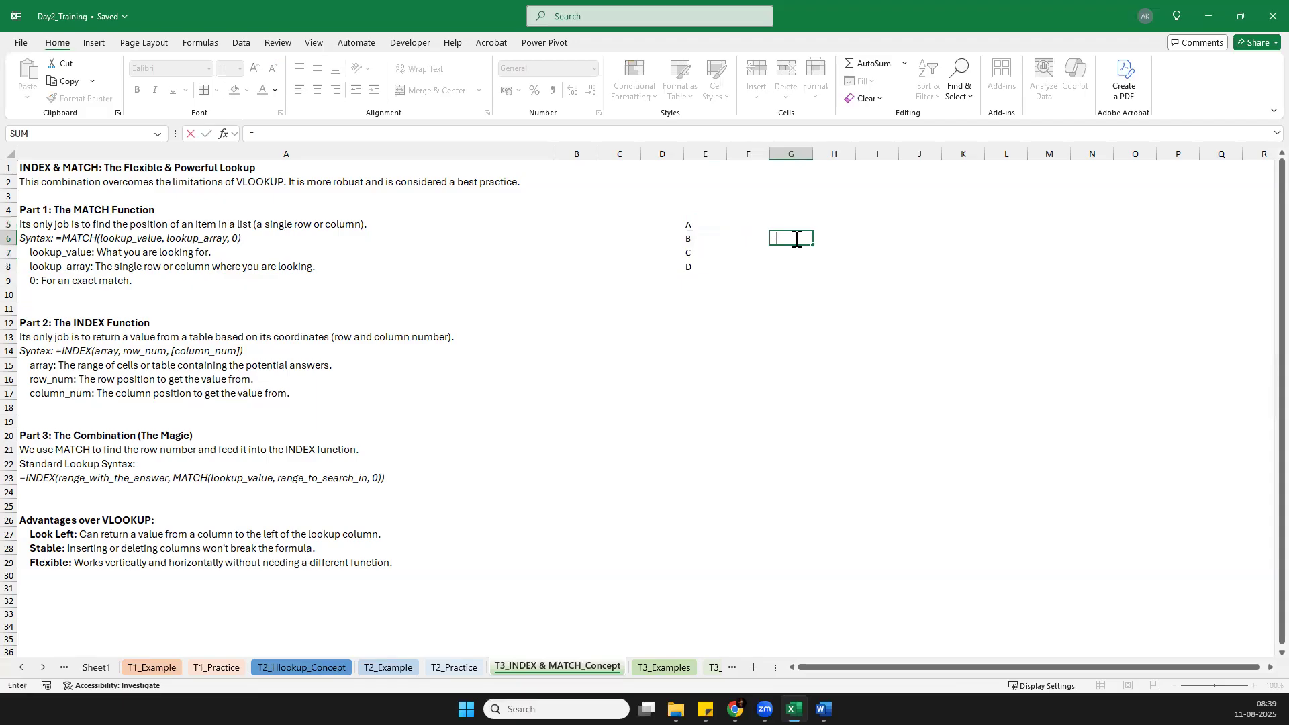
pyautogui.write('MA')
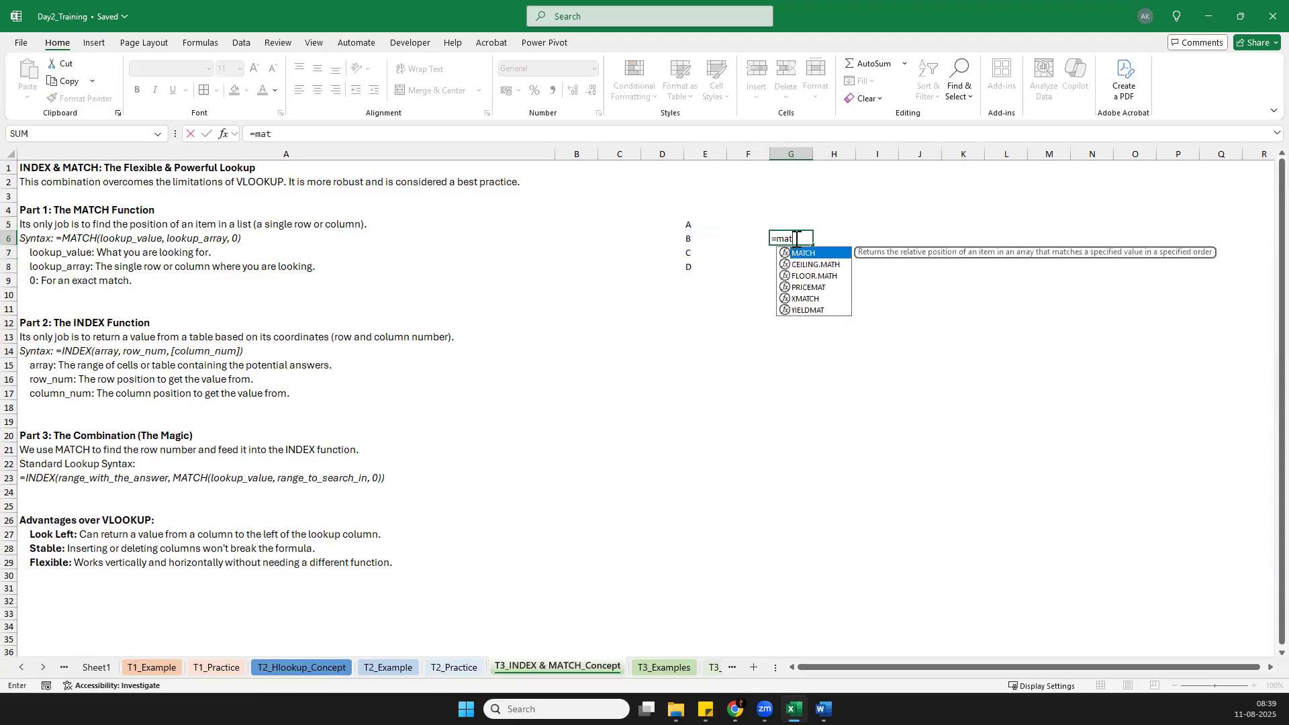
pyautogui.press('Tab')
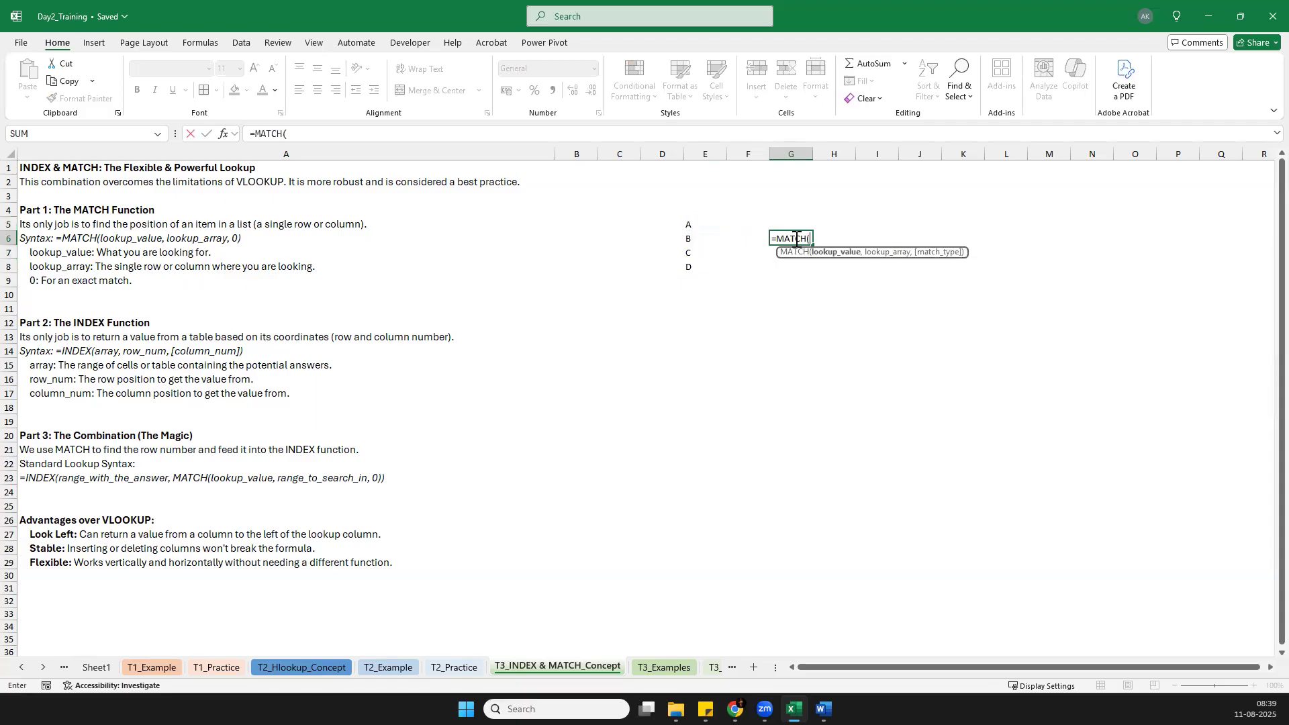
pyautogui.write('C')
pyautogui.press('BackSpace')
pyautogui.write('"C".')
pyautogui.press('BackSpace')
pyautogui.write(',')
# Step: Finish the G6 MATCH formula with E5:E8 as the lookup array and match type 0 for an exact match
pyautogui.click(685, 221)
pyautogui.hotkey('ctrl', 'shift', 'Down')
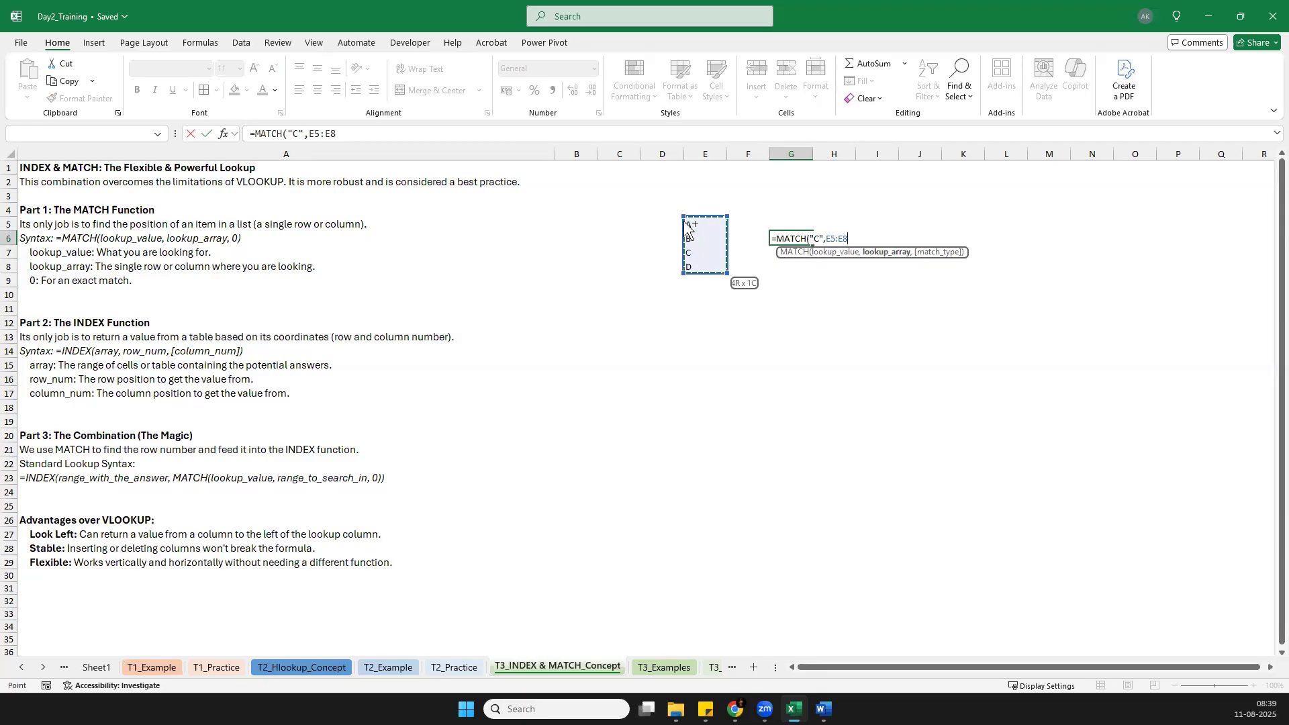
pyautogui.write(',')
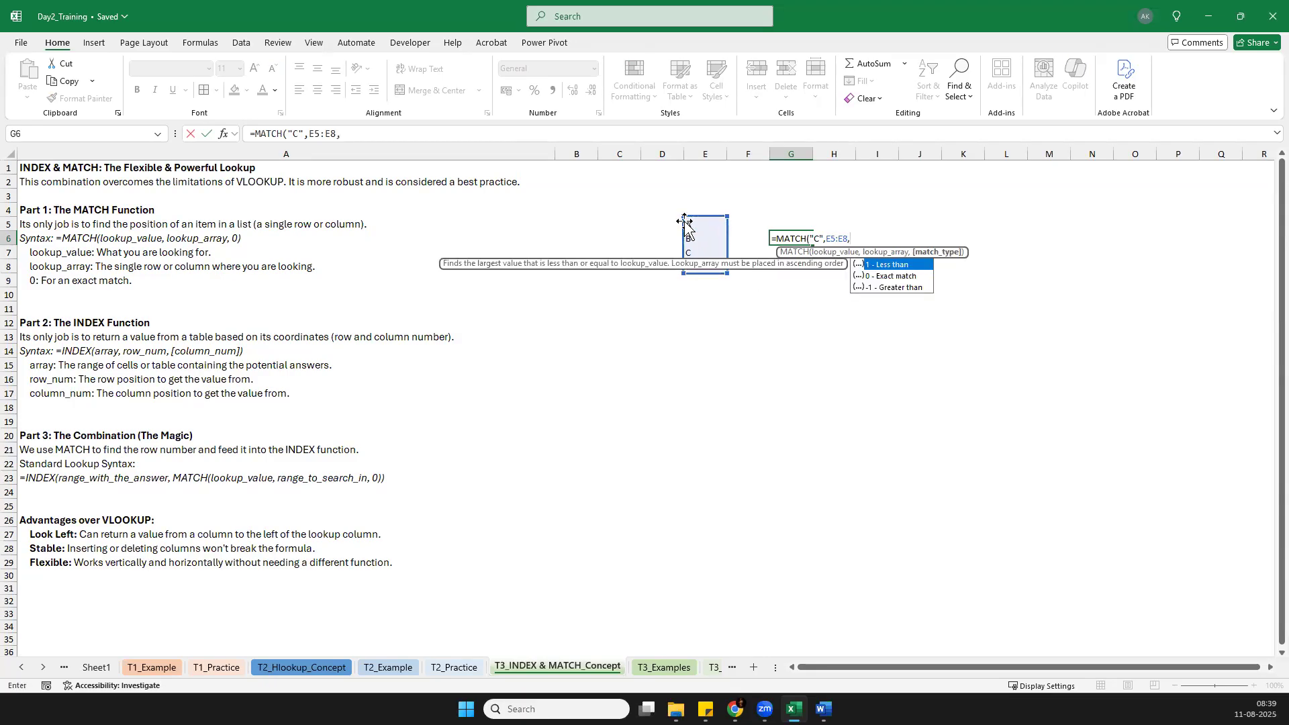
pyautogui.press('Down')
pyautogui.press('Tab')
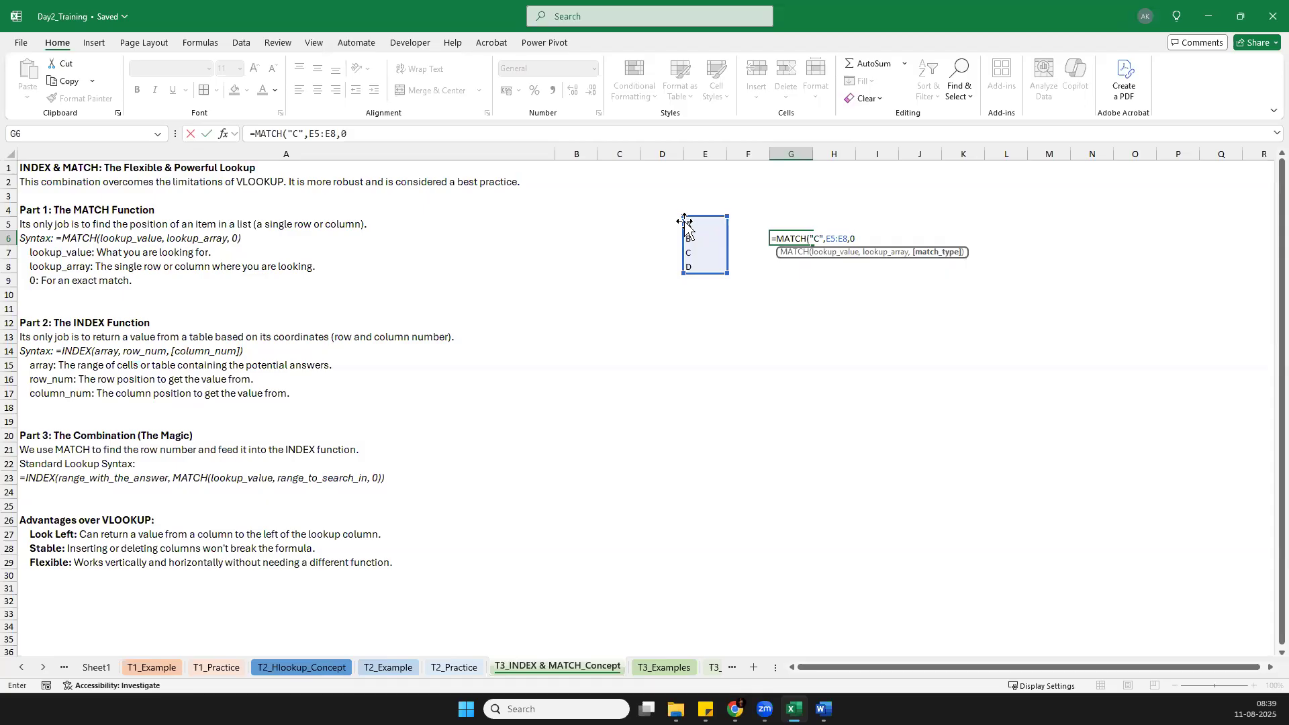
pyautogui.write(')')
pyautogui.press('Return')
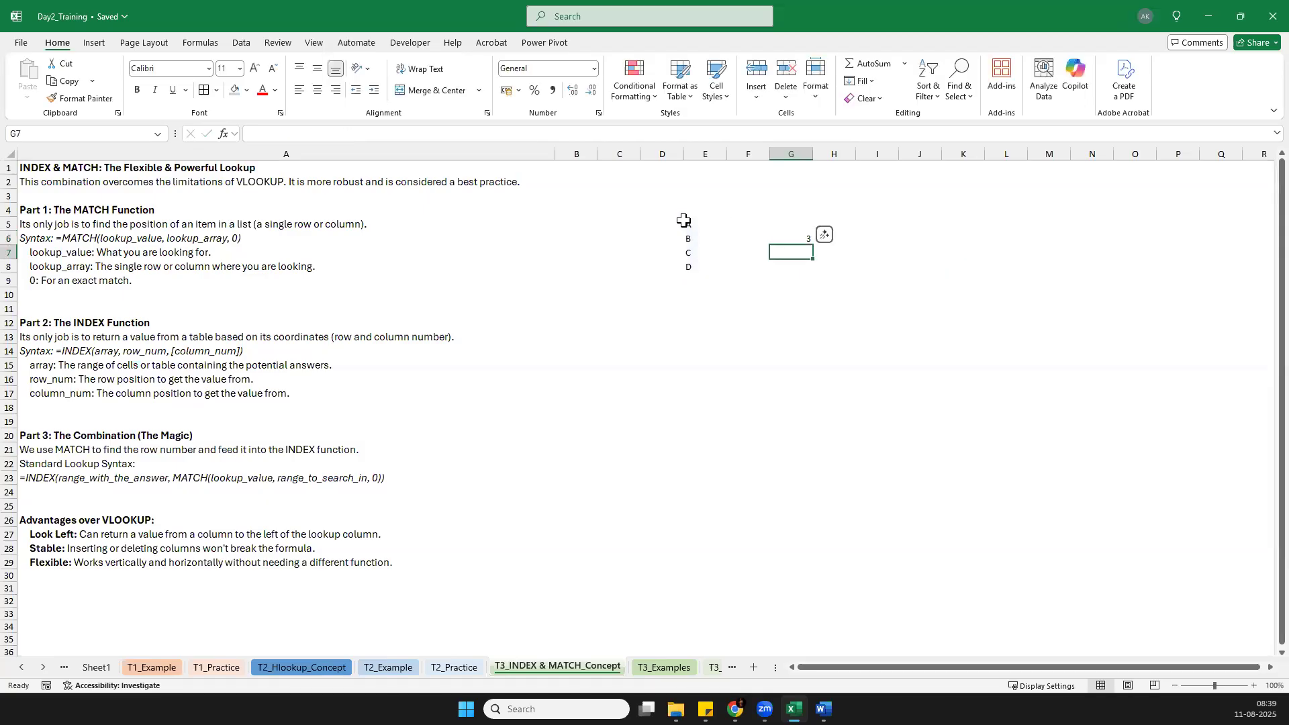
# Step: Clear the MATCH formula in G6 and delete the sample letters in E5:E8
pyautogui.press('Up')
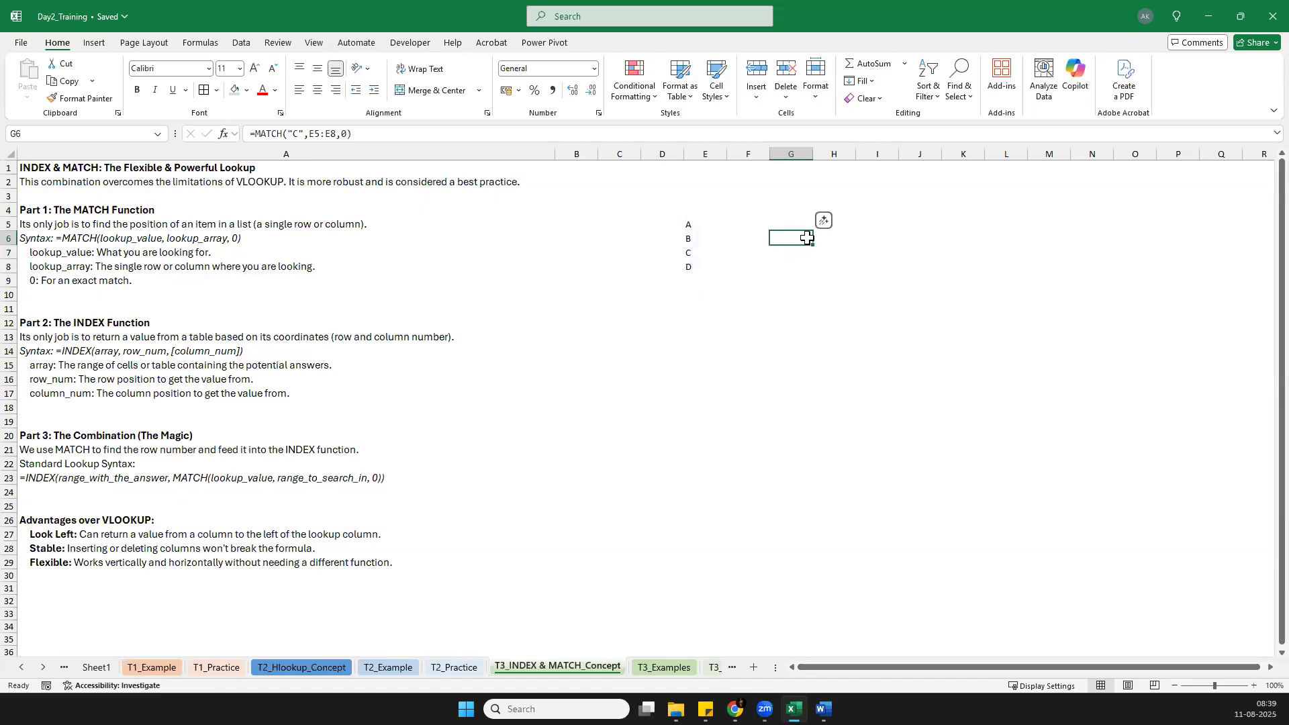
pyautogui.press('Delete')
pyautogui.press('Left')
pyautogui.press('Left')
pyautogui.press('Up')
pyautogui.press('Left')
pyautogui.press('Right')
pyautogui.hotkey('shift', 'Down')
pyautogui.hotkey('shift', 'Down')
pyautogui.hotkey('shift', 'Down')
pyautogui.press('Delete')
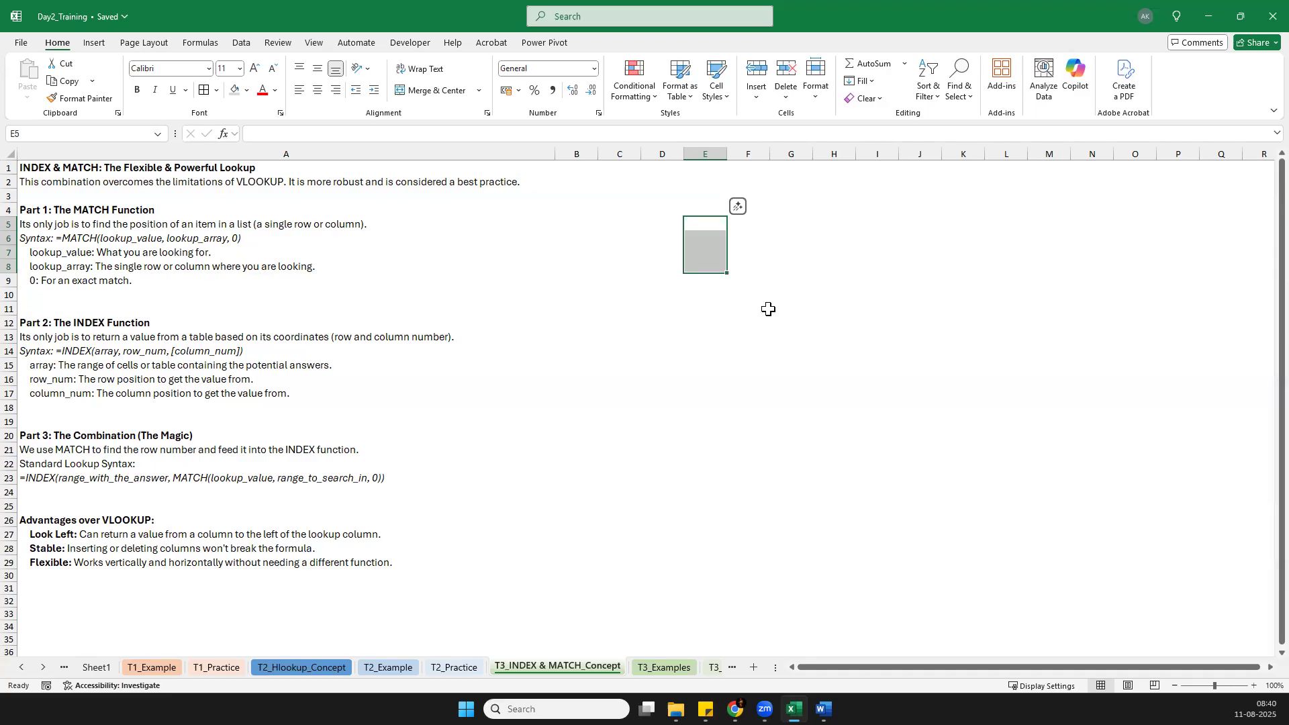
pyautogui.press('Down')
pyautogui.press('Up')
pyautogui.press('Down')
pyautogui.press('Up')
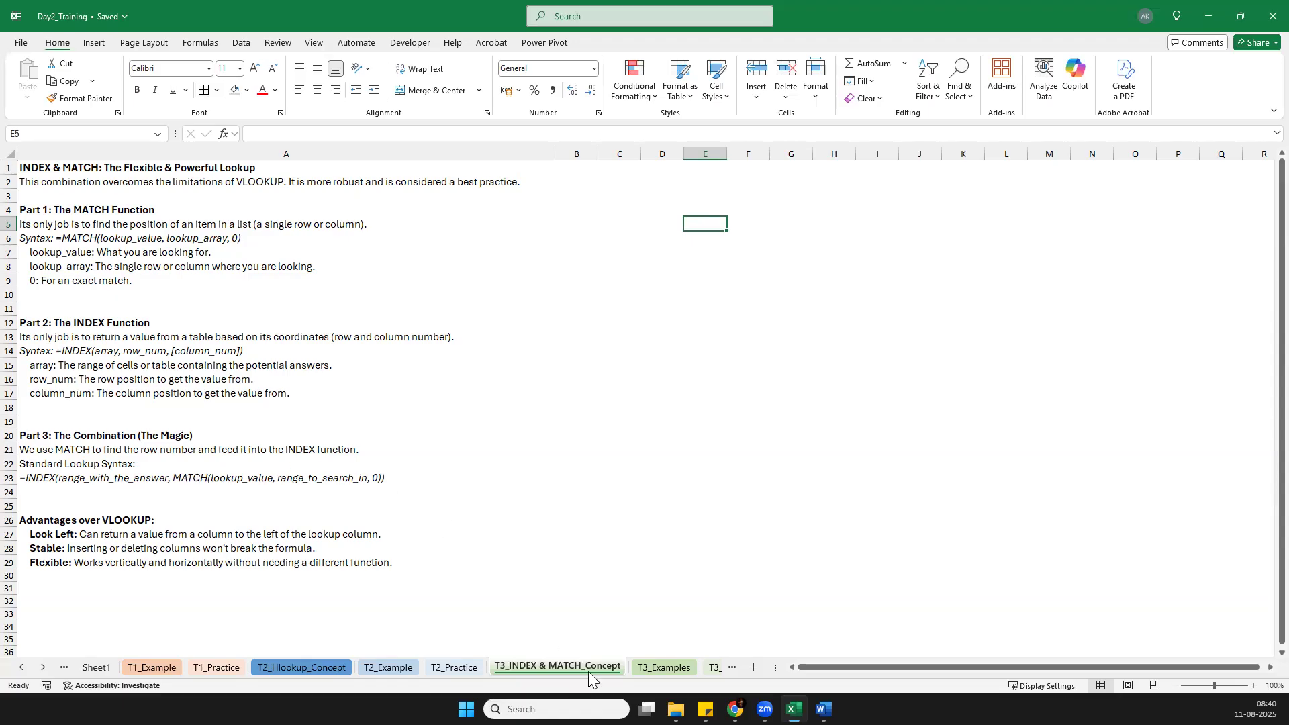
# Step: On the T3_Examples sheet, save the workbook and clear the Unit Price formula in D2
pyautogui.click(666, 669)
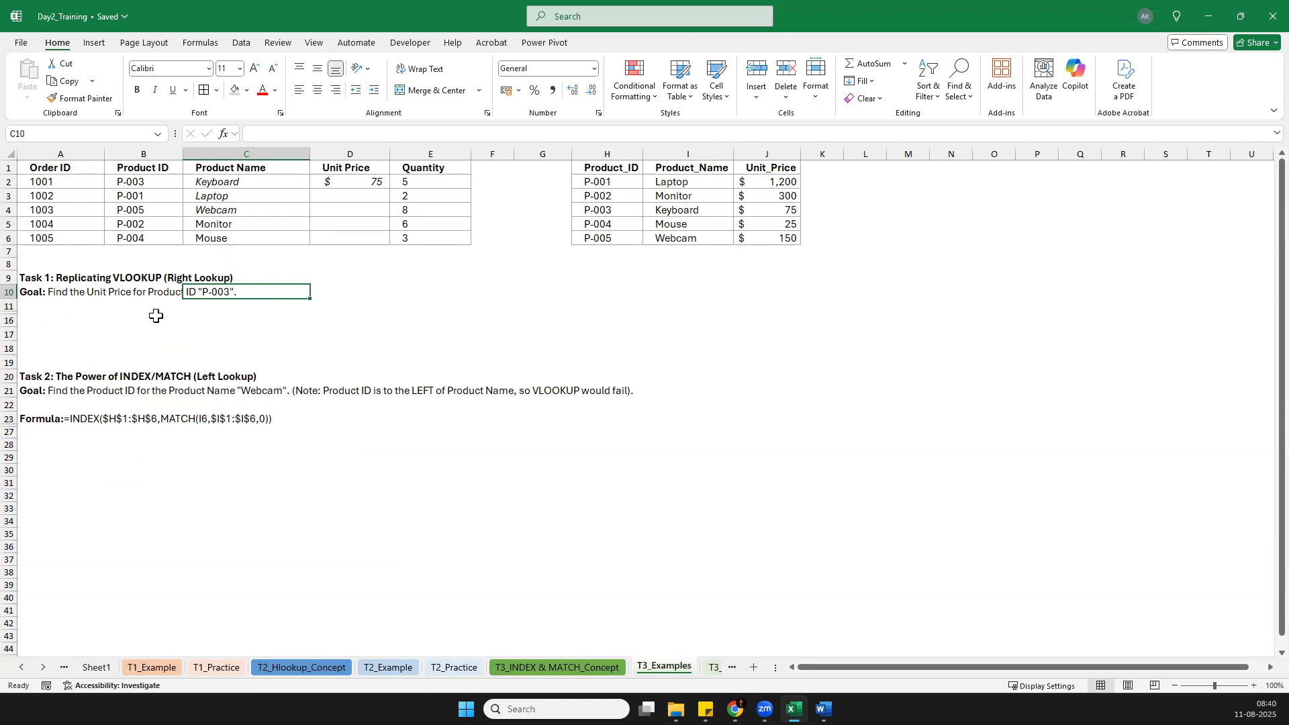
pyautogui.hotkey('ctrl', 's')
pyautogui.click(366, 185)
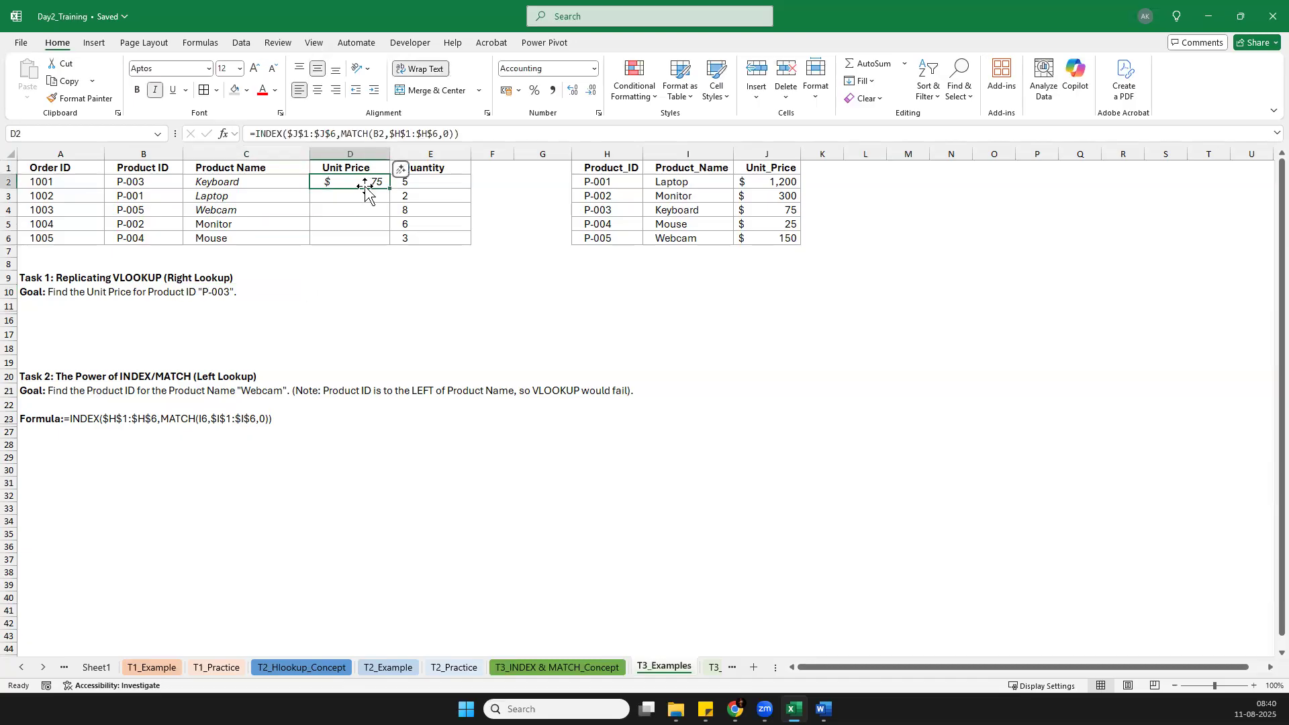
pyautogui.press('Delete')
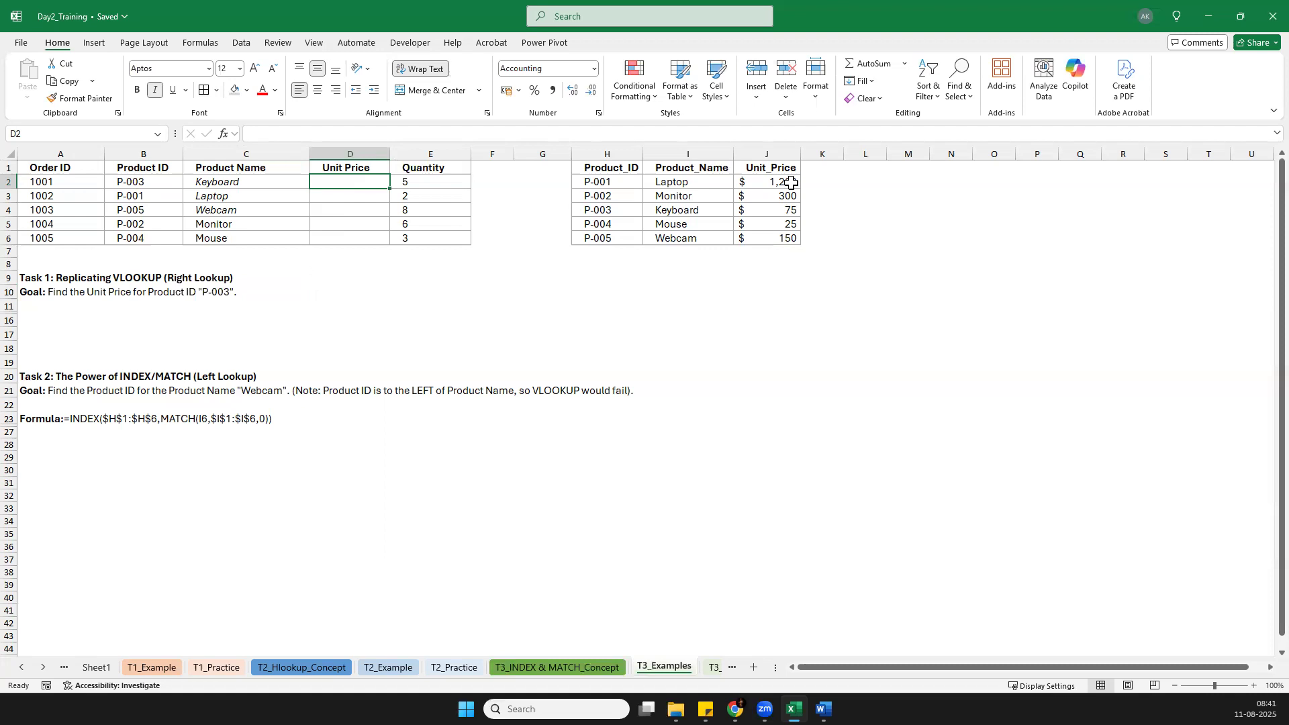
# Step: Start an INDEX formula in D2 with $H$1:$J$6 as the array and a nested MATCH as the row number
pyautogui.write('=ind')
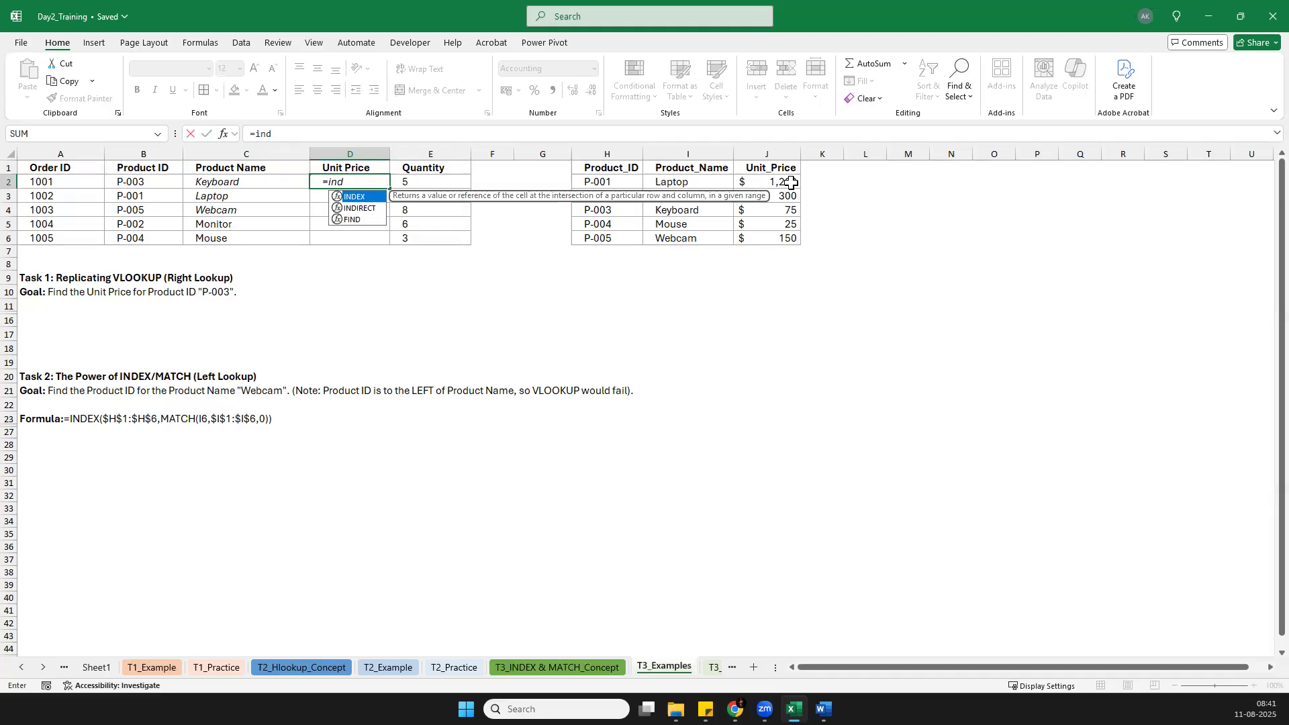
pyautogui.press('Tab')
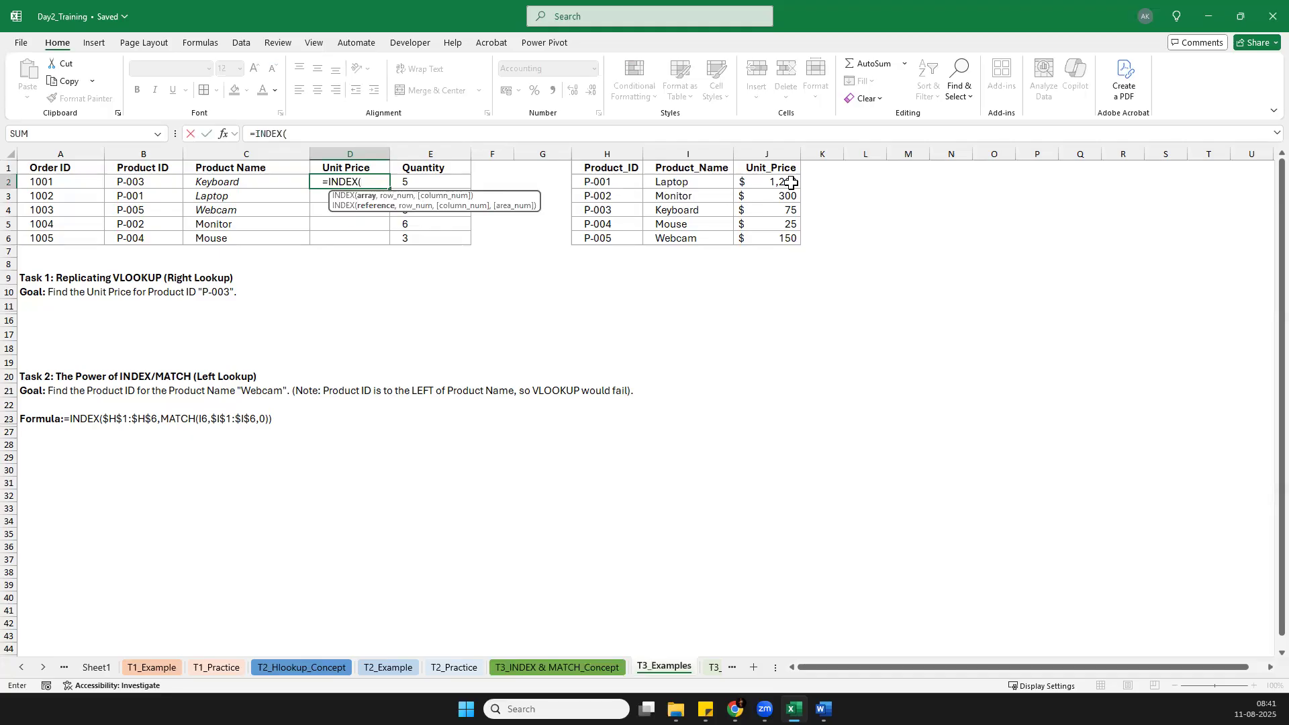
pyautogui.moveTo(594, 168); pyautogui.dragTo(768, 242)
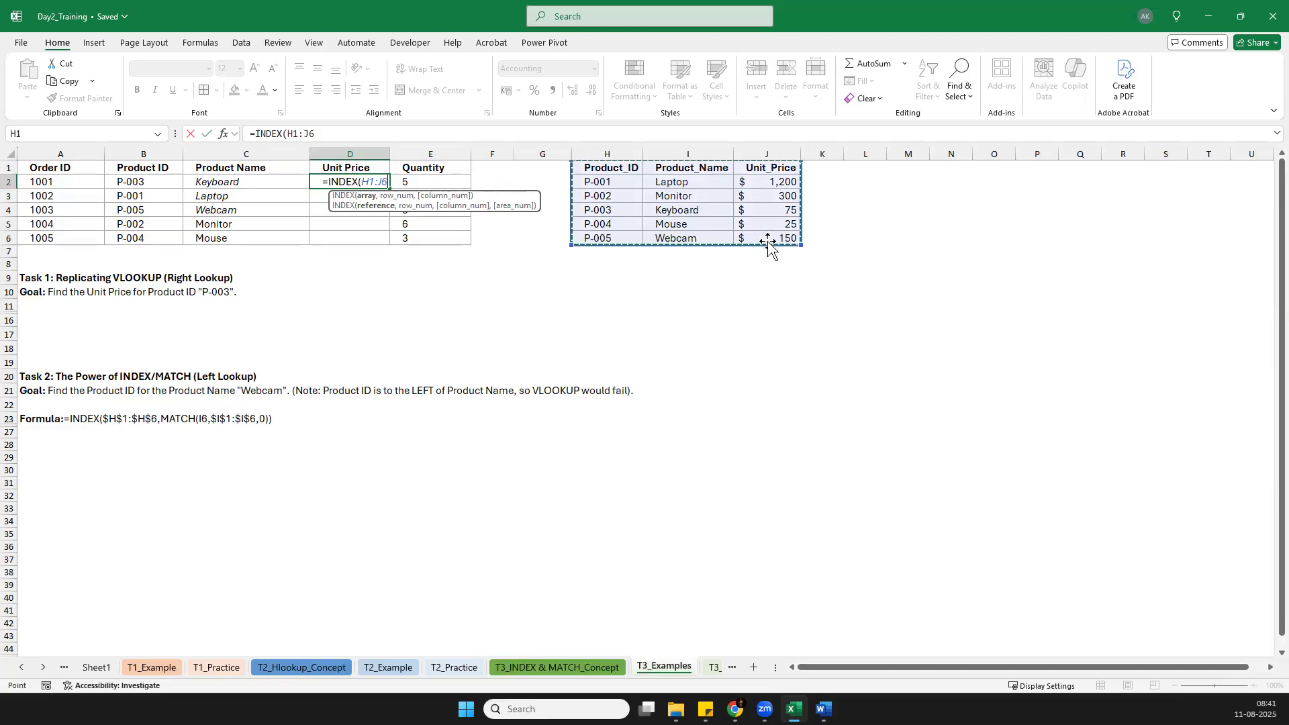
pyautogui.press('F4')
pyautogui.write(',')
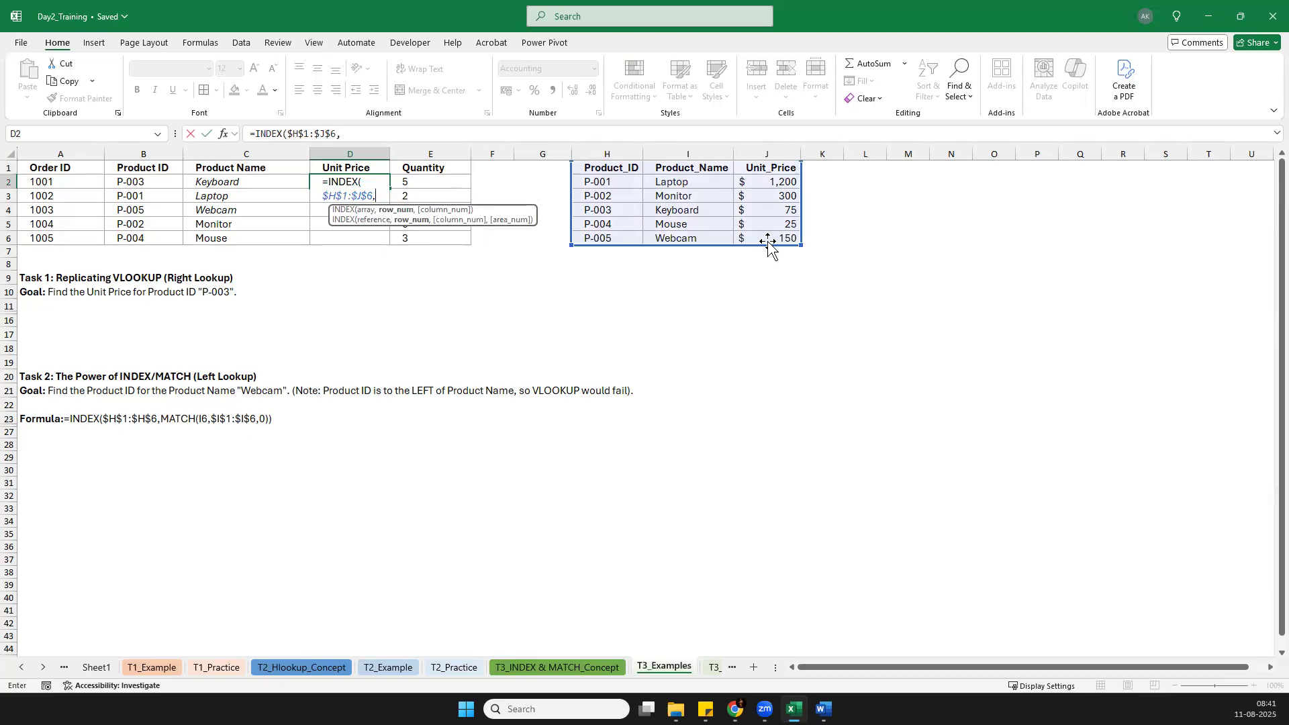
pyautogui.write('ma')
pyautogui.press('Down')
pyautogui.press('Down')
pyautogui.press('Tab')
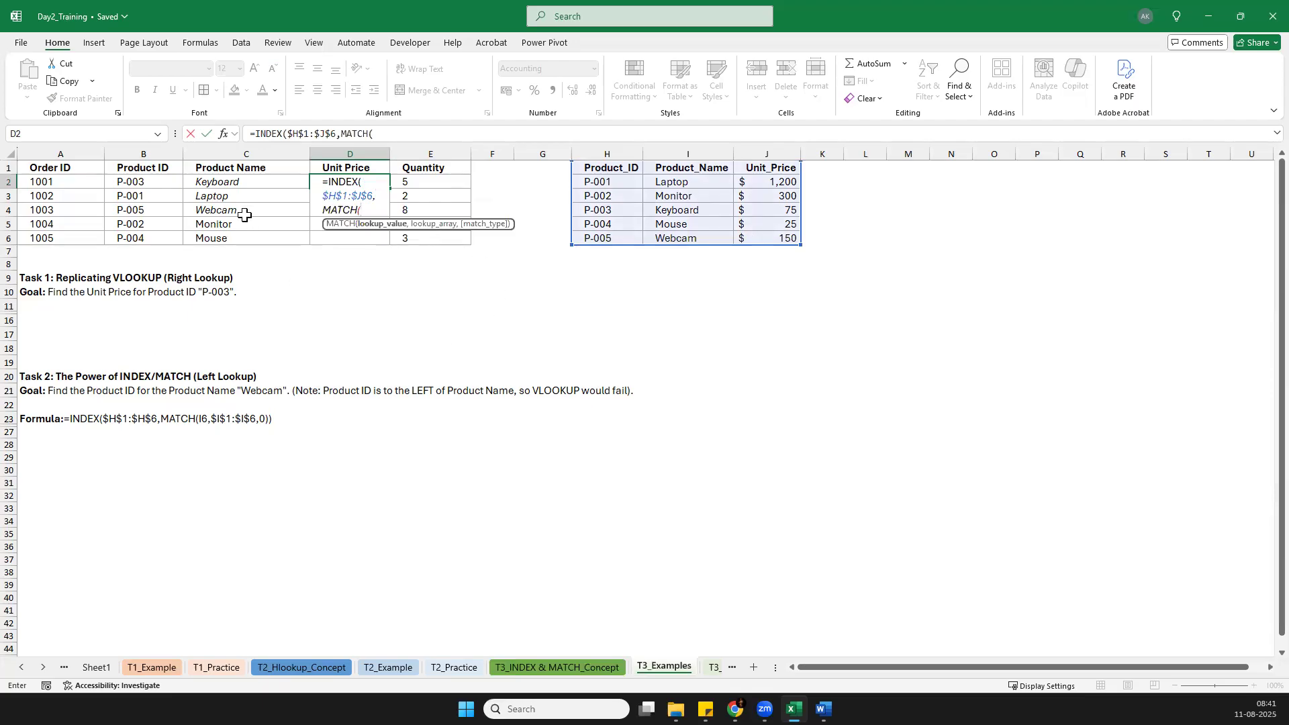
# Step: Try to complete the nested MATCH in D2 with B2 as the lookup value, H1:J6 as the lookup array and match type 0
pyautogui.click(135, 183)
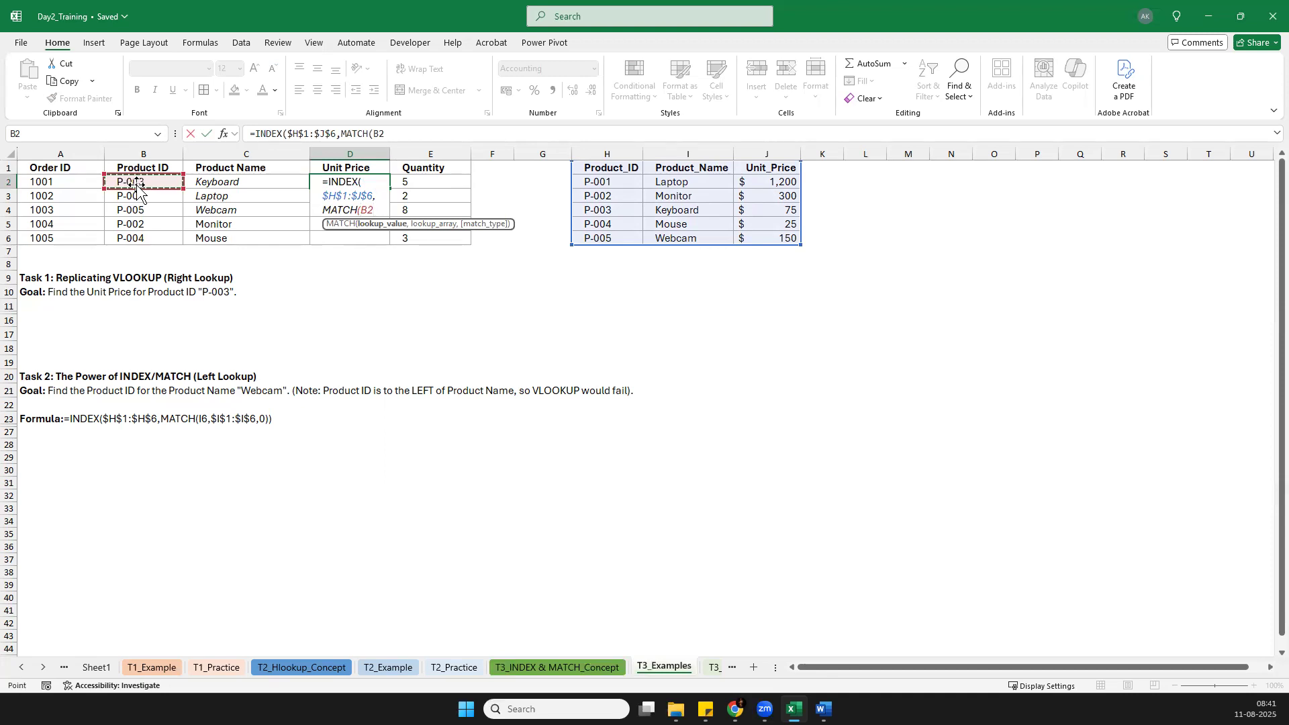
pyautogui.write(',')
pyautogui.moveTo(604, 168); pyautogui.dragTo(773, 231)
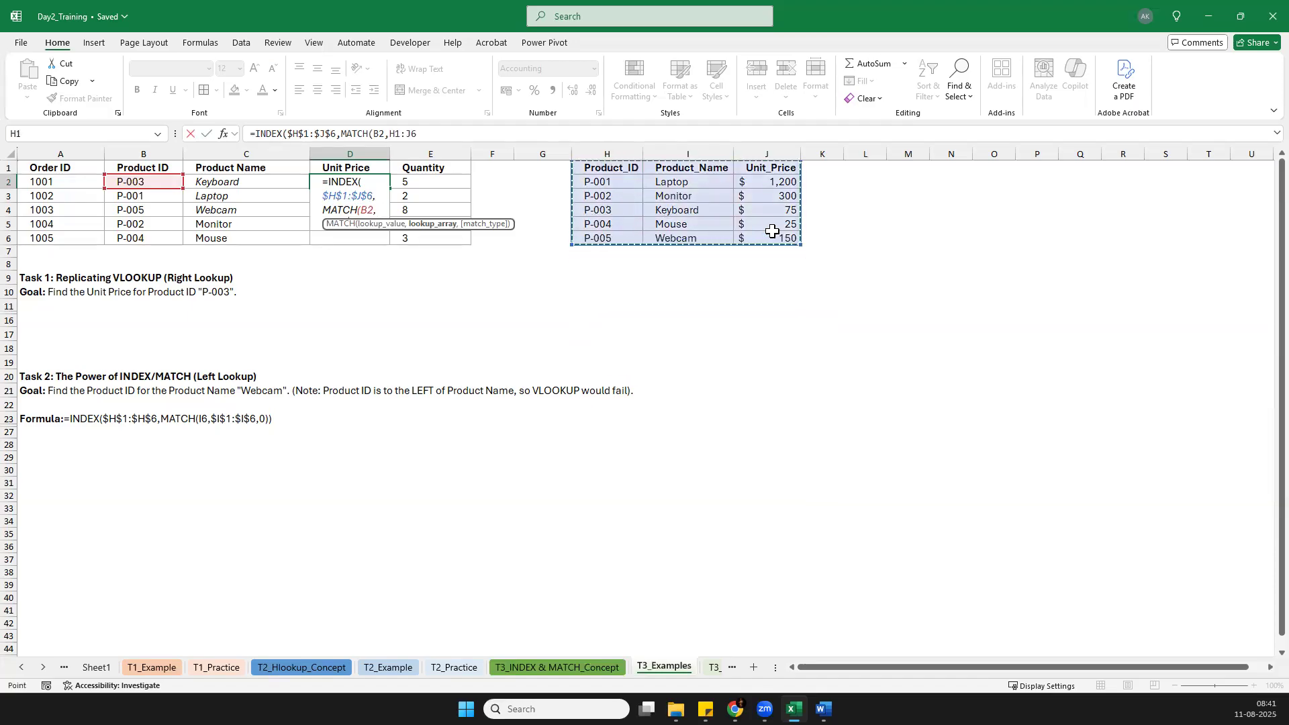
pyautogui.write(',0)')
pyautogui.press('Return')
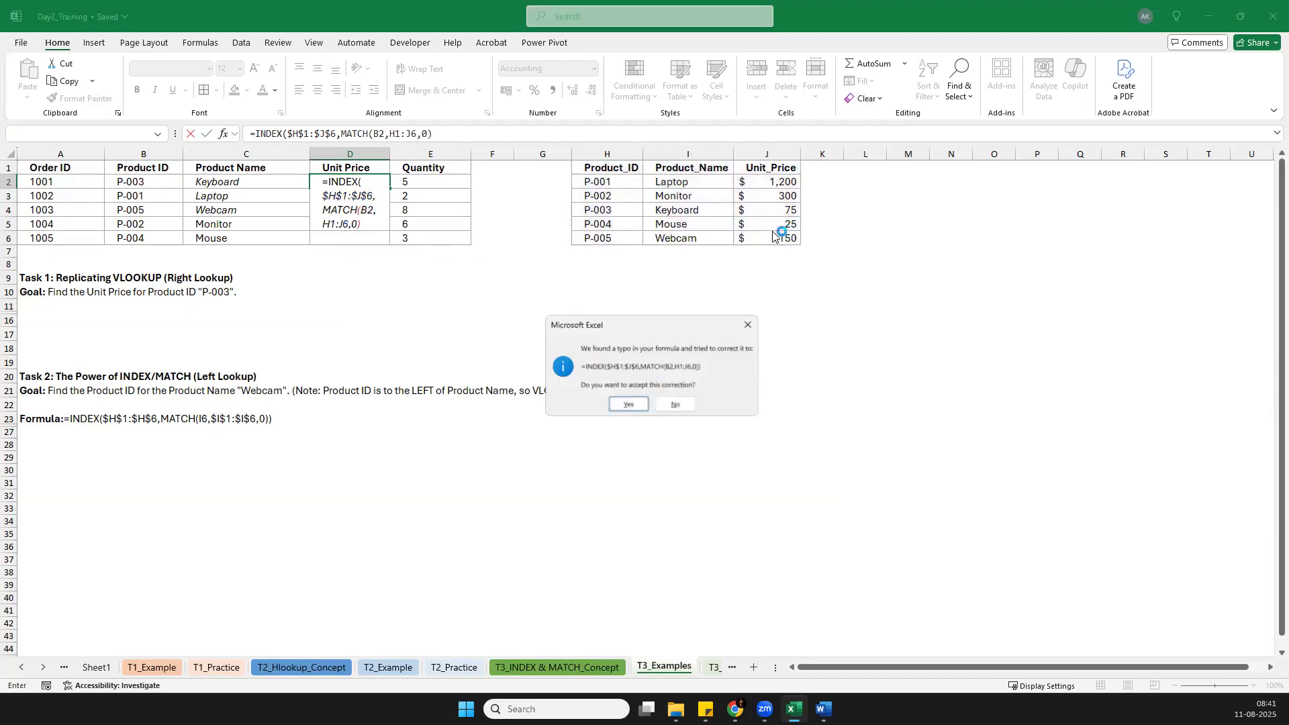
pyautogui.press('Return')
# Step: Replace the D2 formula with =INDEX($J$1:$J$6,MATCH(B2,$H$1:$H$6,0)) and clear the cell again
pyautogui.press('Up')
pyautogui.press('Delete')
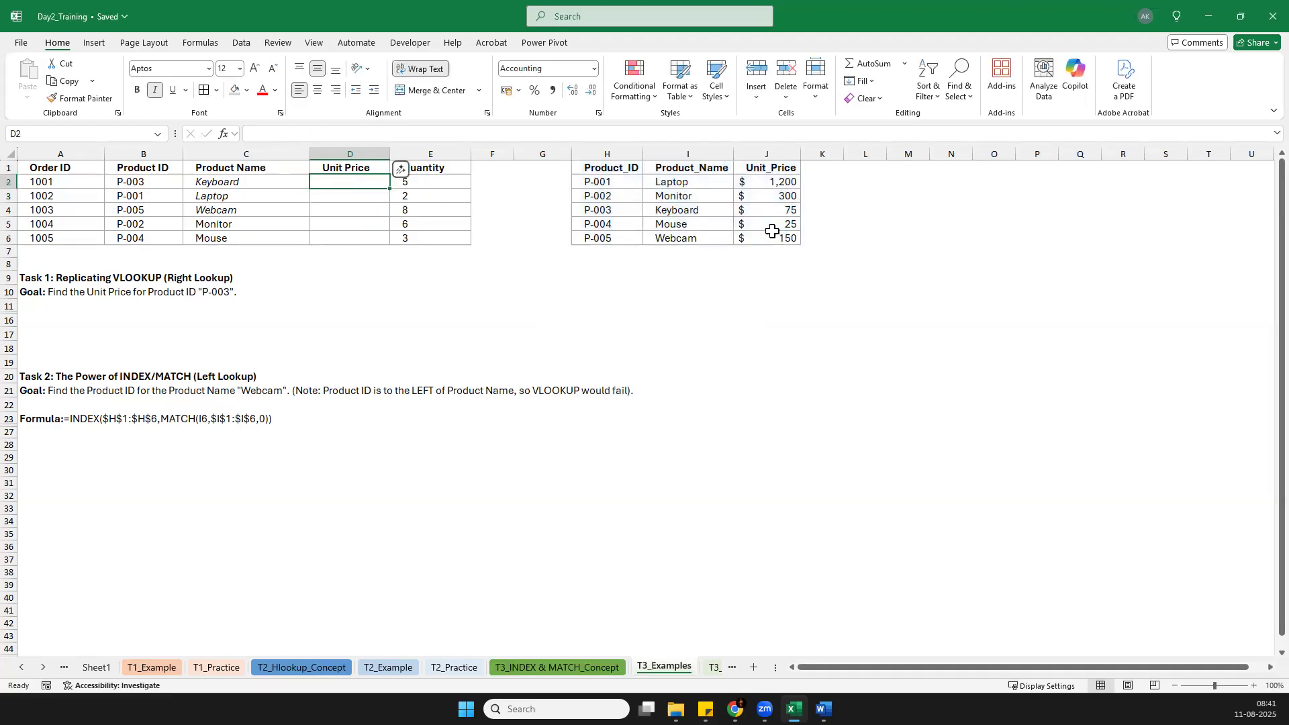
pyautogui.write('=INDEX($J$1:$J$6,MATCH(B2,$H$1:$H$6,0))')
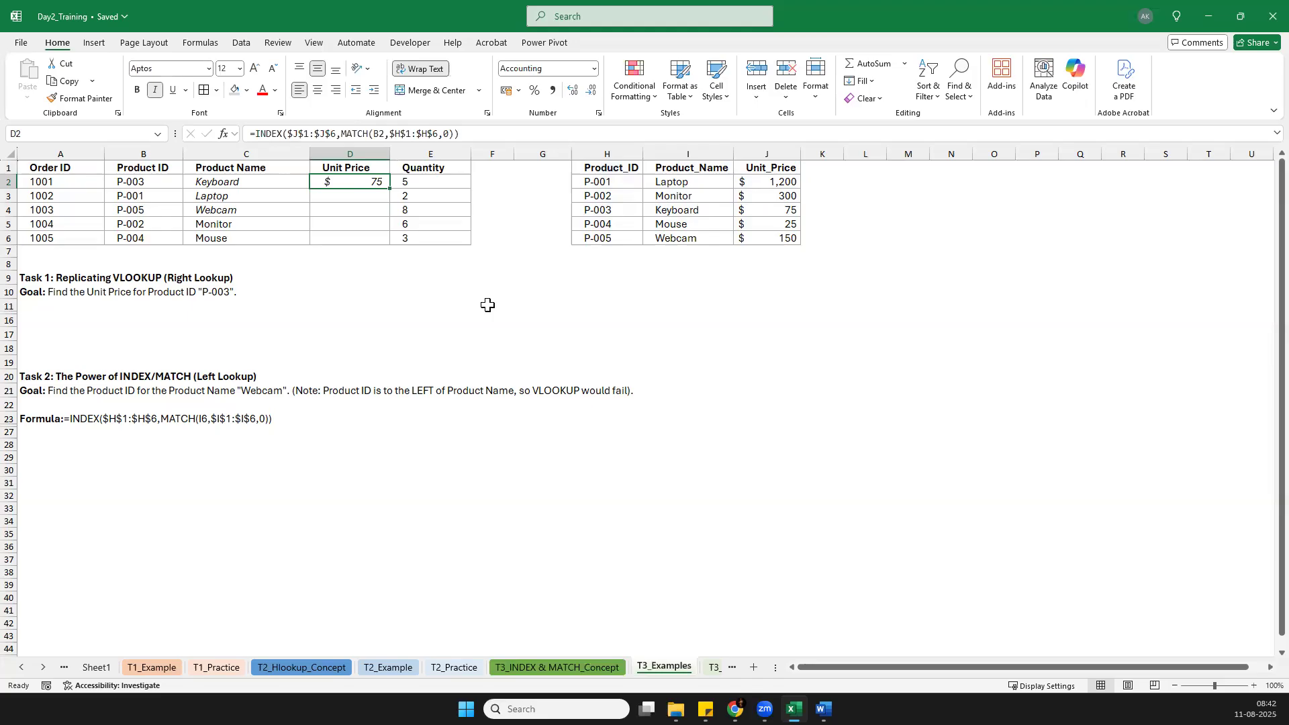
pyautogui.press('Delete')
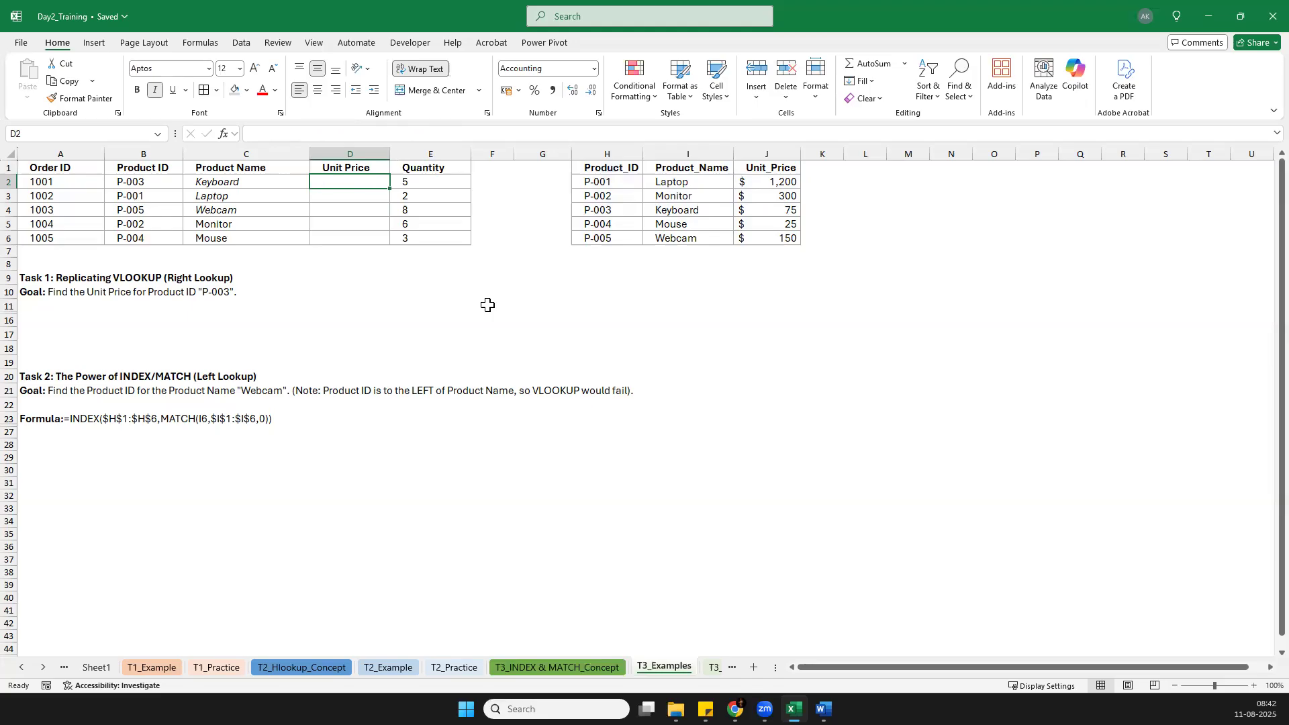
# Step: Start a standalone MATCH formula in D2 with the Product ID in B2 as the lookup value
pyautogui.write('=')
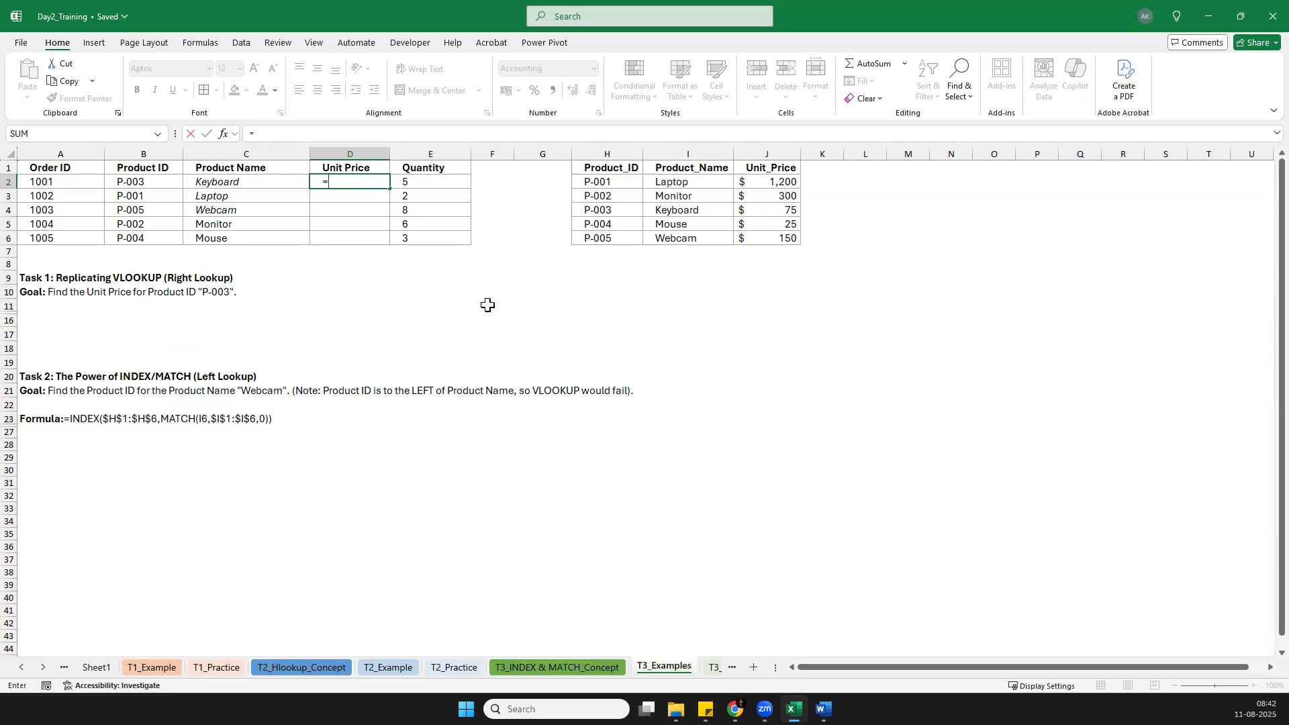
pyautogui.write('m')
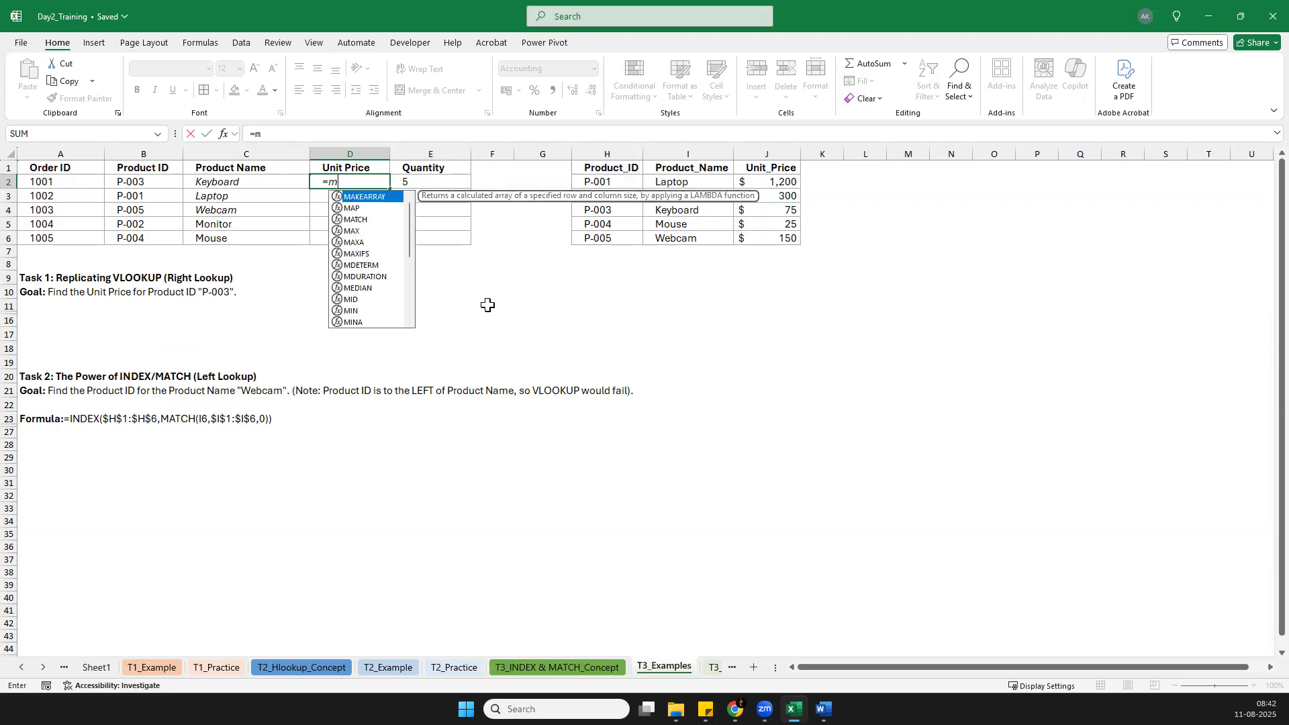
pyautogui.press('Down')
pyautogui.press('Down')
pyautogui.press('Down')
pyautogui.press('Up')
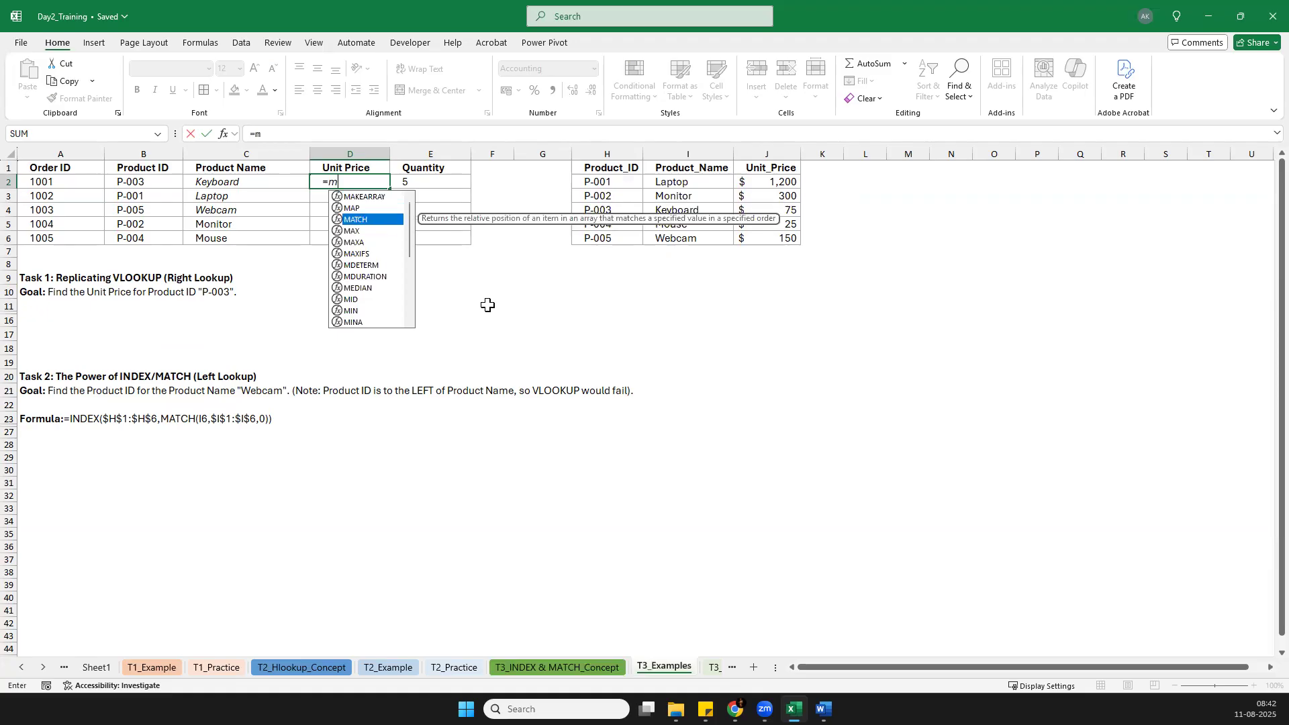
pyautogui.press('Tab')
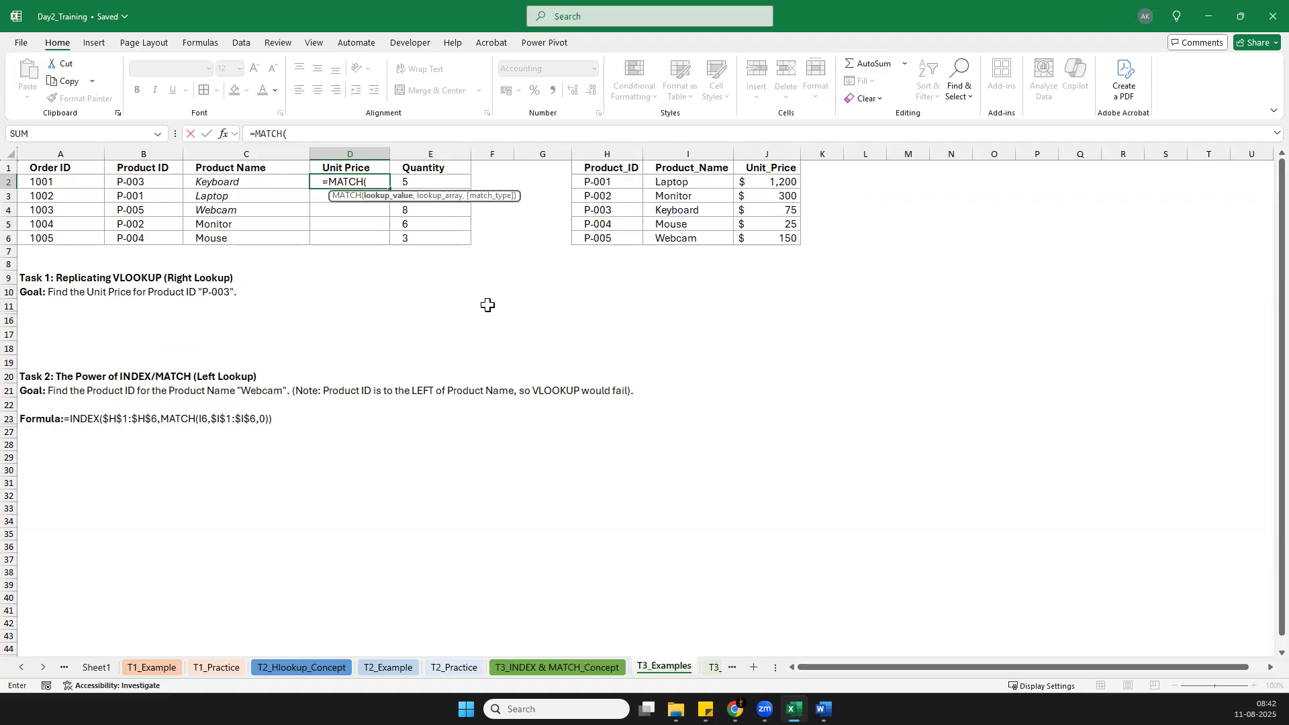
pyautogui.click(149, 182)
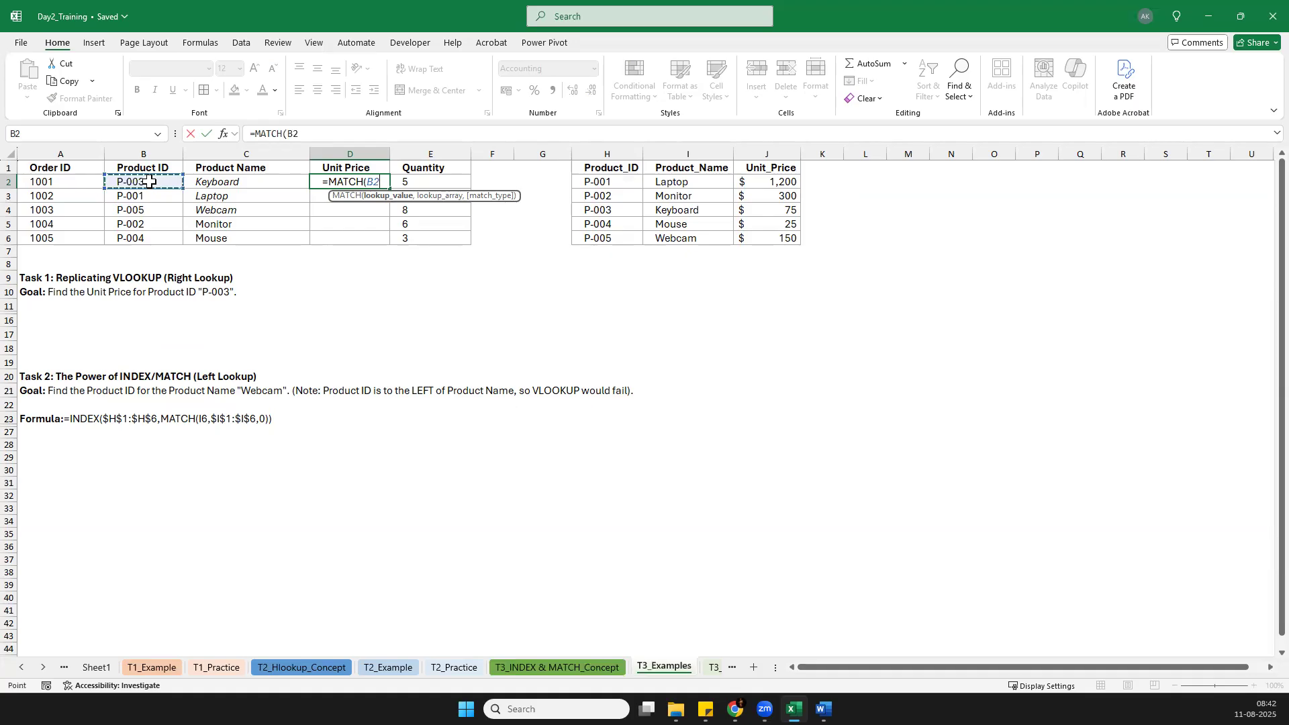
pyautogui.write(',')
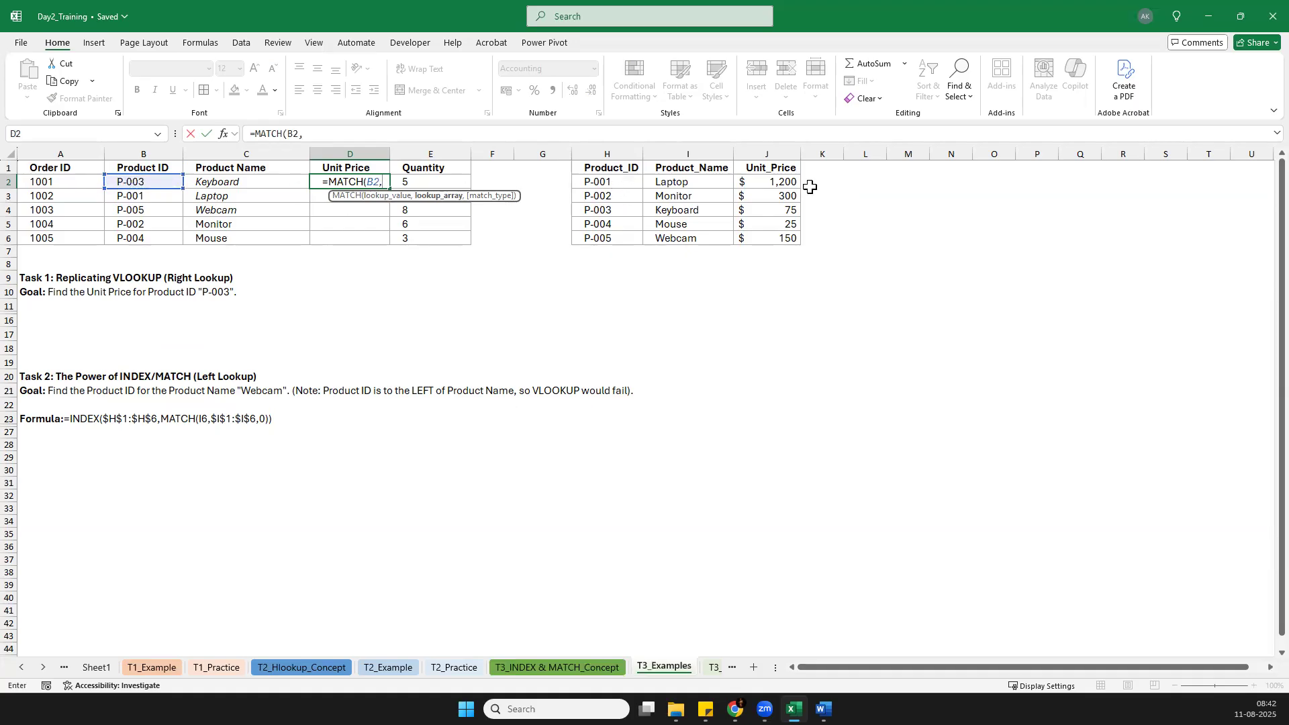
# Step: Finish the D2 MATCH formula with $H$1:$H$6 as the absolute lookup array and an empty match type argument
pyautogui.moveTo(611, 164); pyautogui.dragTo(608, 241)
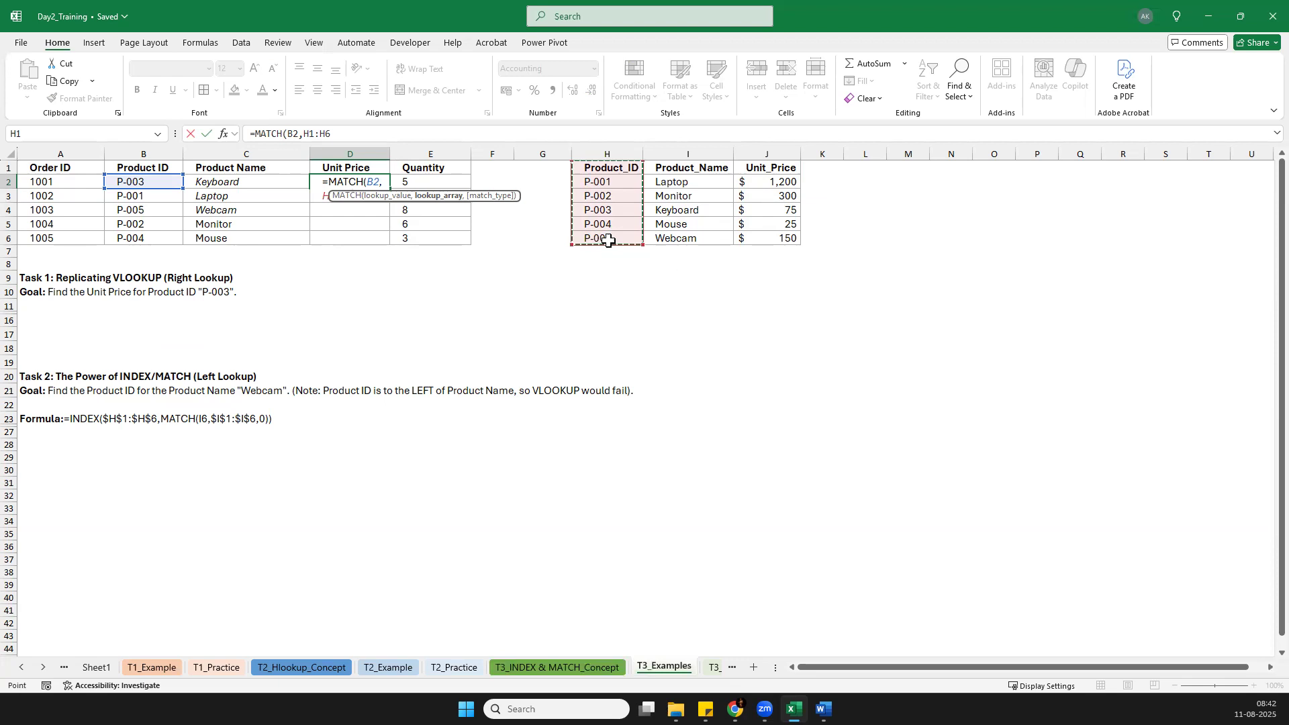
pyautogui.press('F4')
pyautogui.write(',')
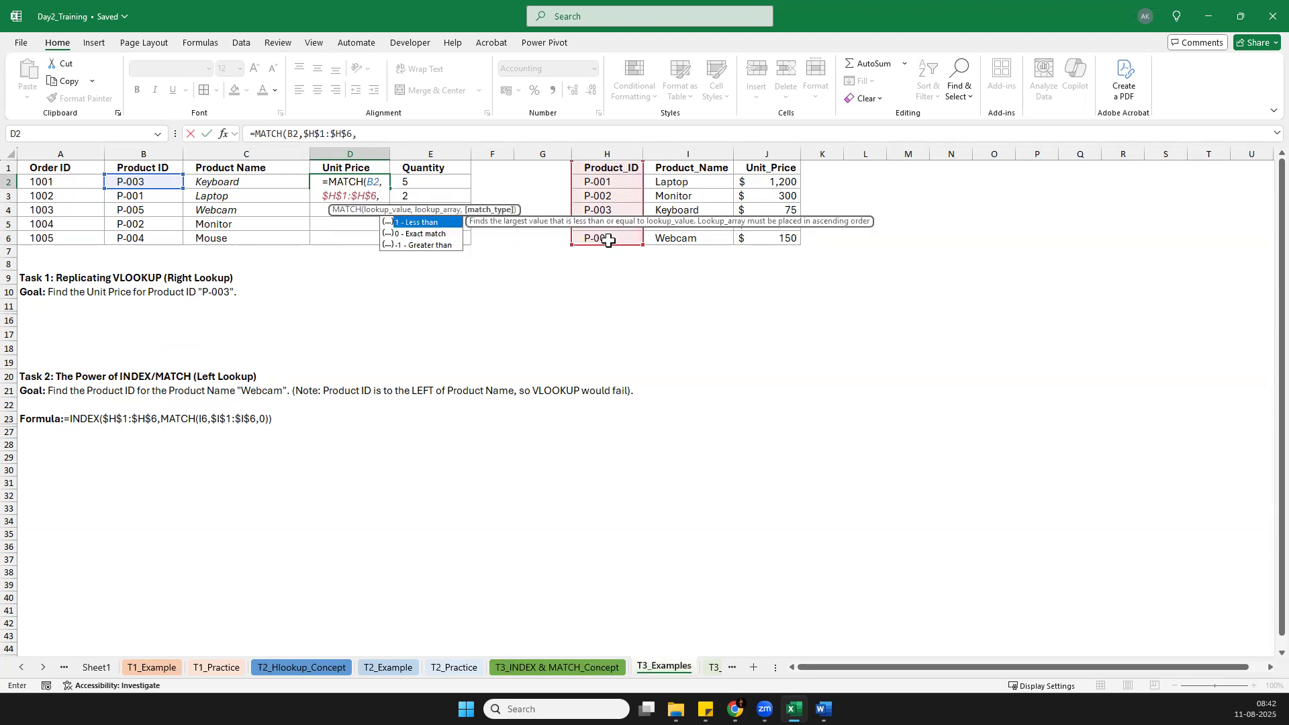
pyautogui.press('Down')
pyautogui.press('Return')
pyautogui.press('Up')
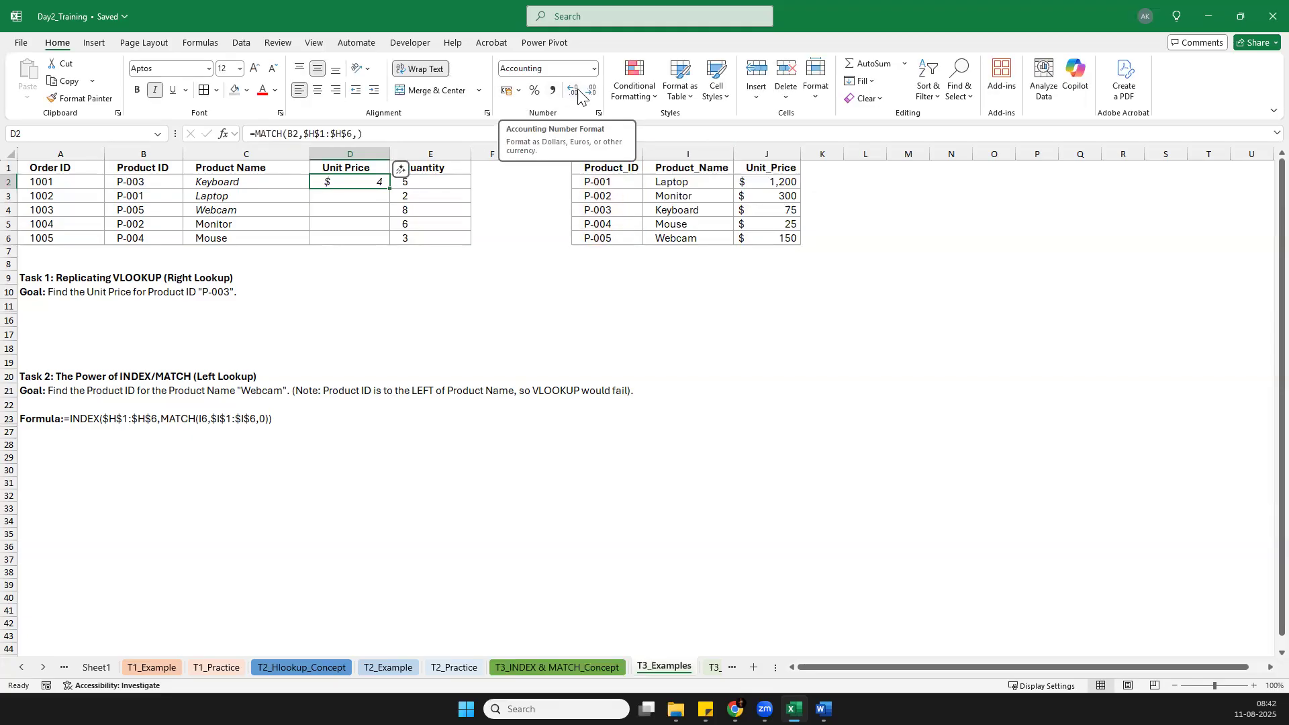
# Step: Format D2 as Number with no decimal places
pyautogui.click(594, 69)
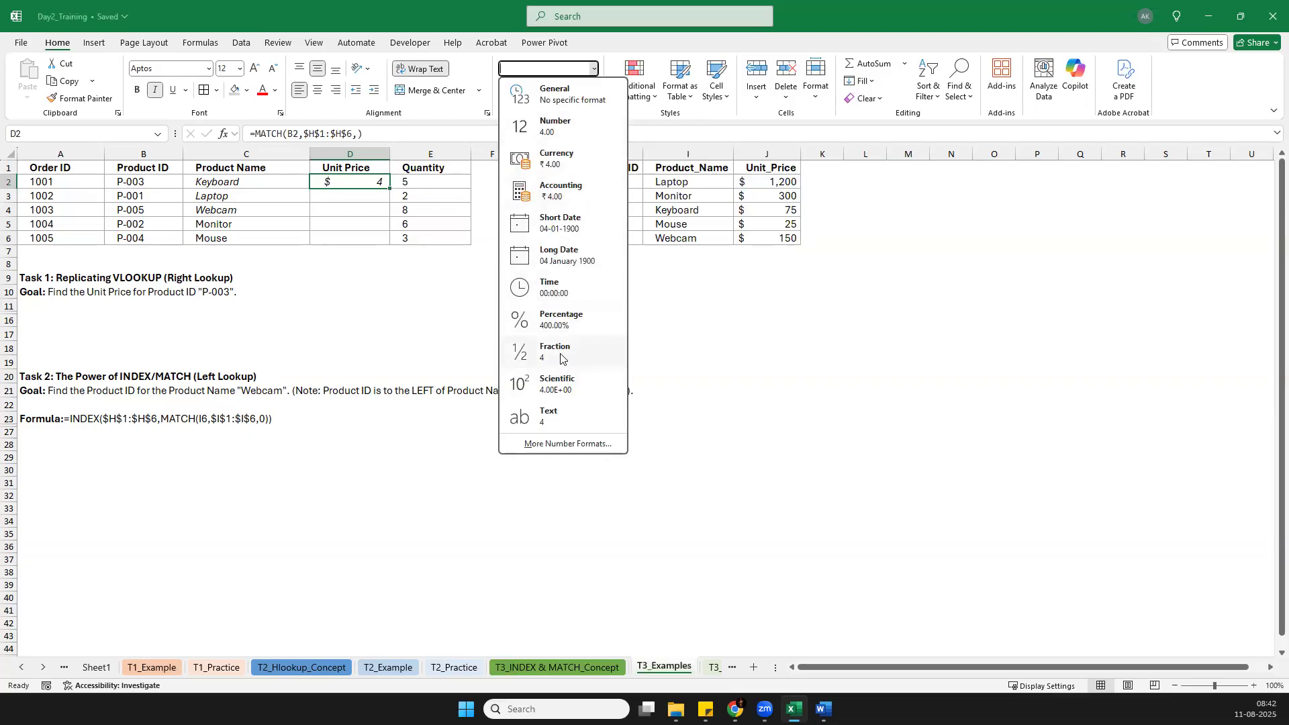
pyautogui.click(565, 138)
pyautogui.click(594, 90)
pyautogui.click(593, 91)
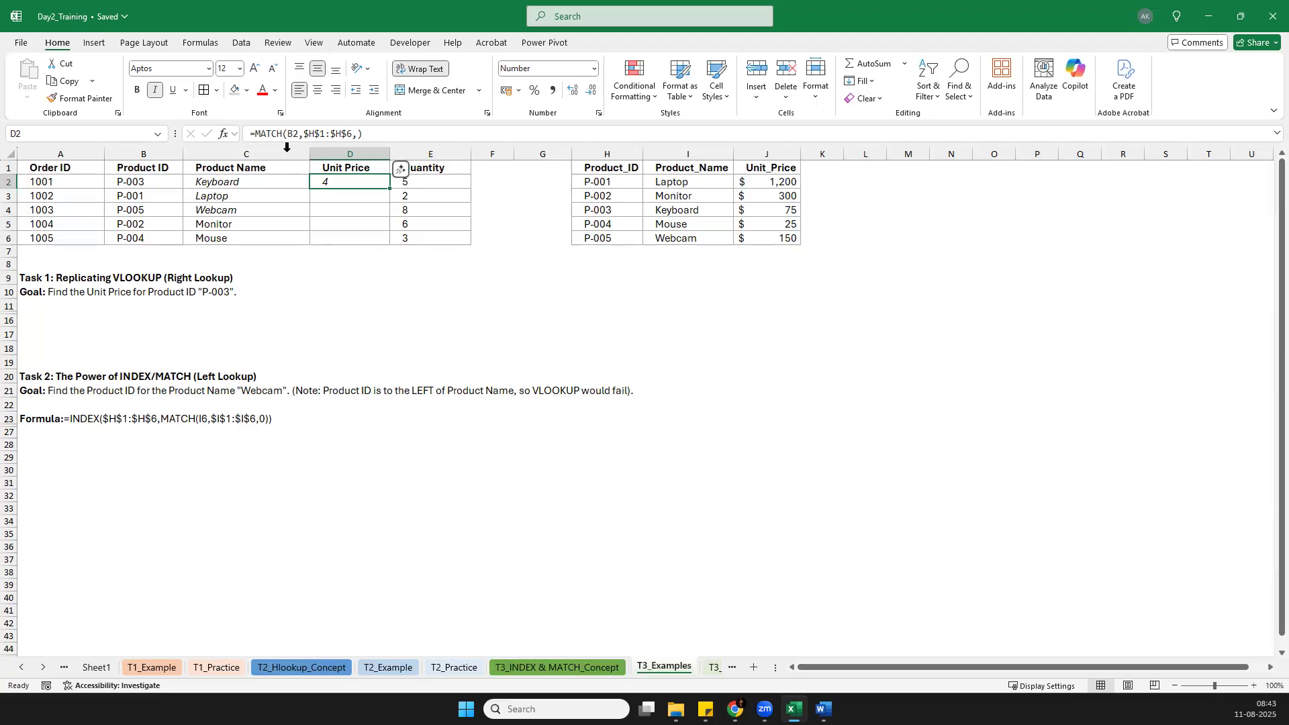
# Step: Wrap the D2 MATCH formula in an INDEX function with J1:J6 as its array, declining the suggested formula correction
pyautogui.click(254, 132)
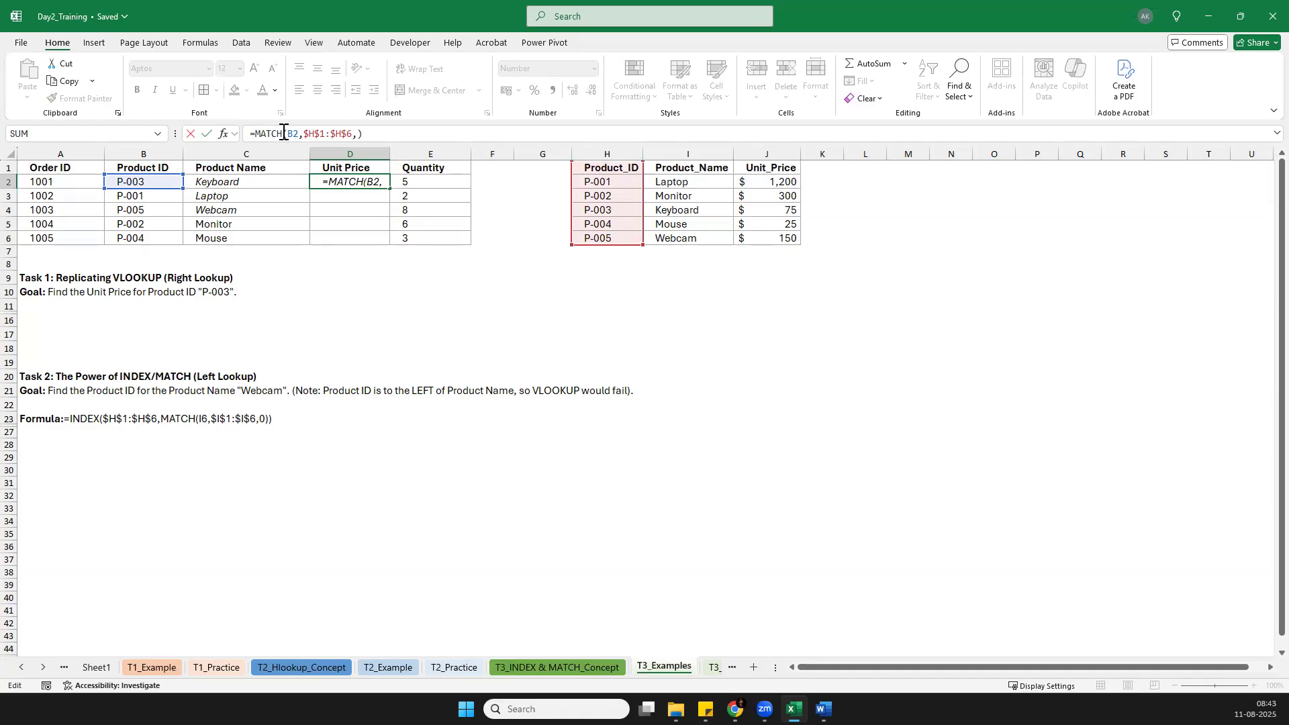
pyautogui.write('INDEX(')
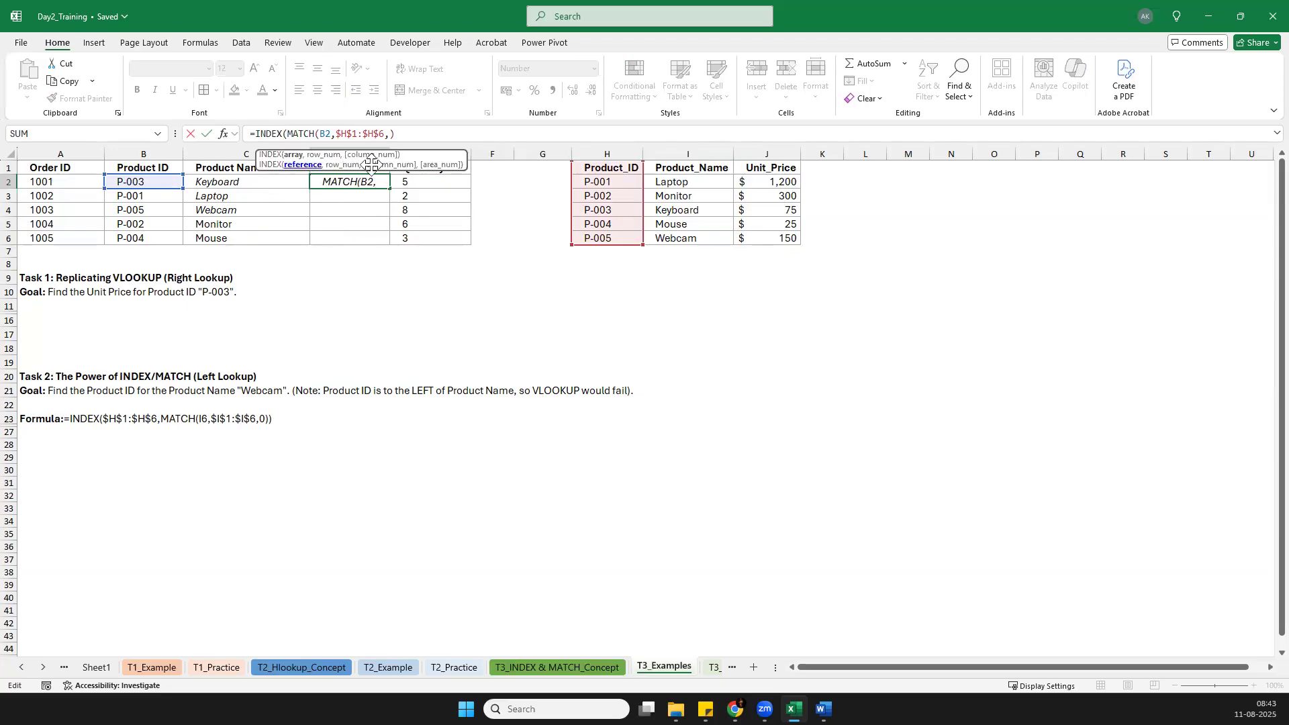
pyautogui.moveTo(777, 168); pyautogui.dragTo(778, 234)
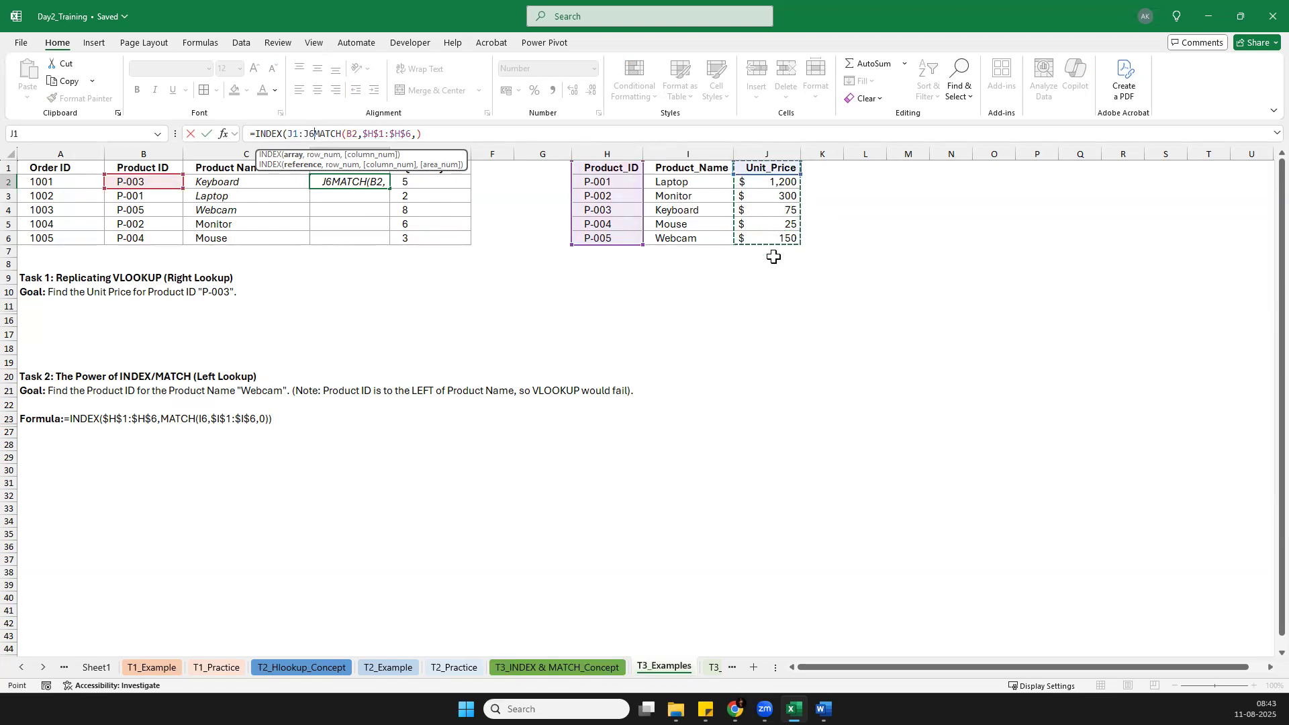
pyautogui.write(',')
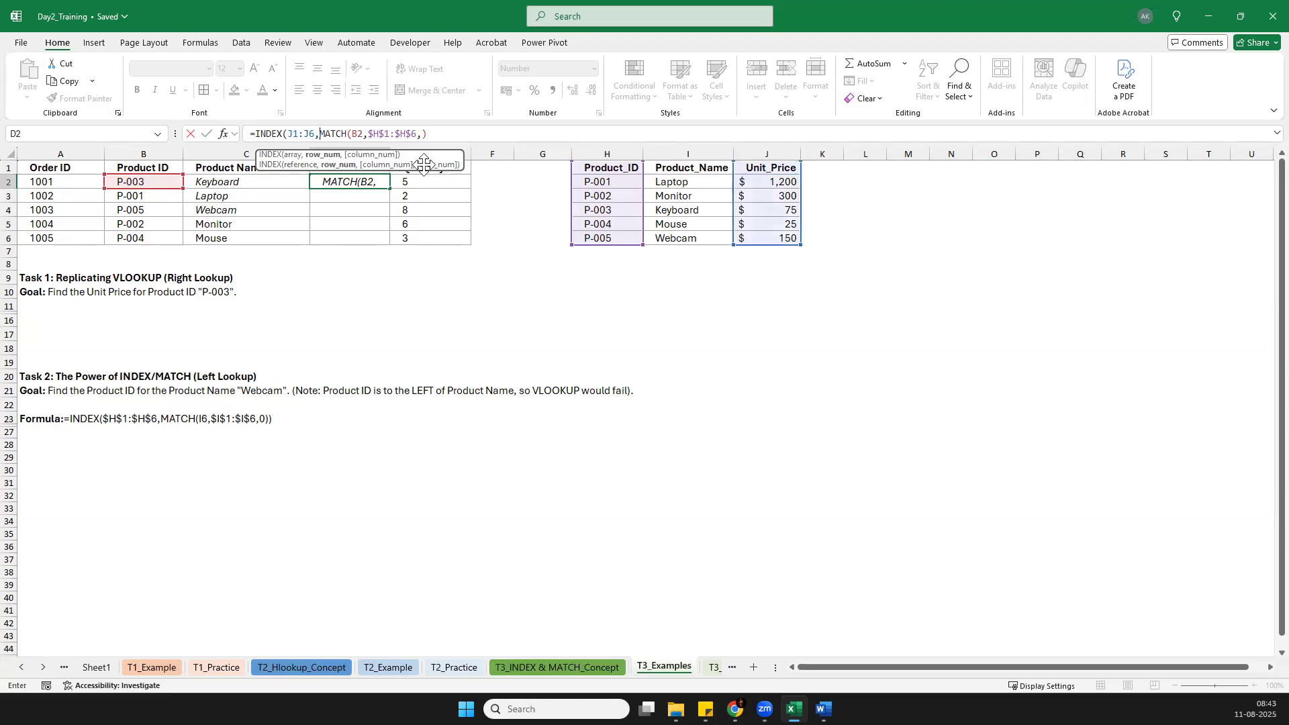
pyautogui.click(314, 134)
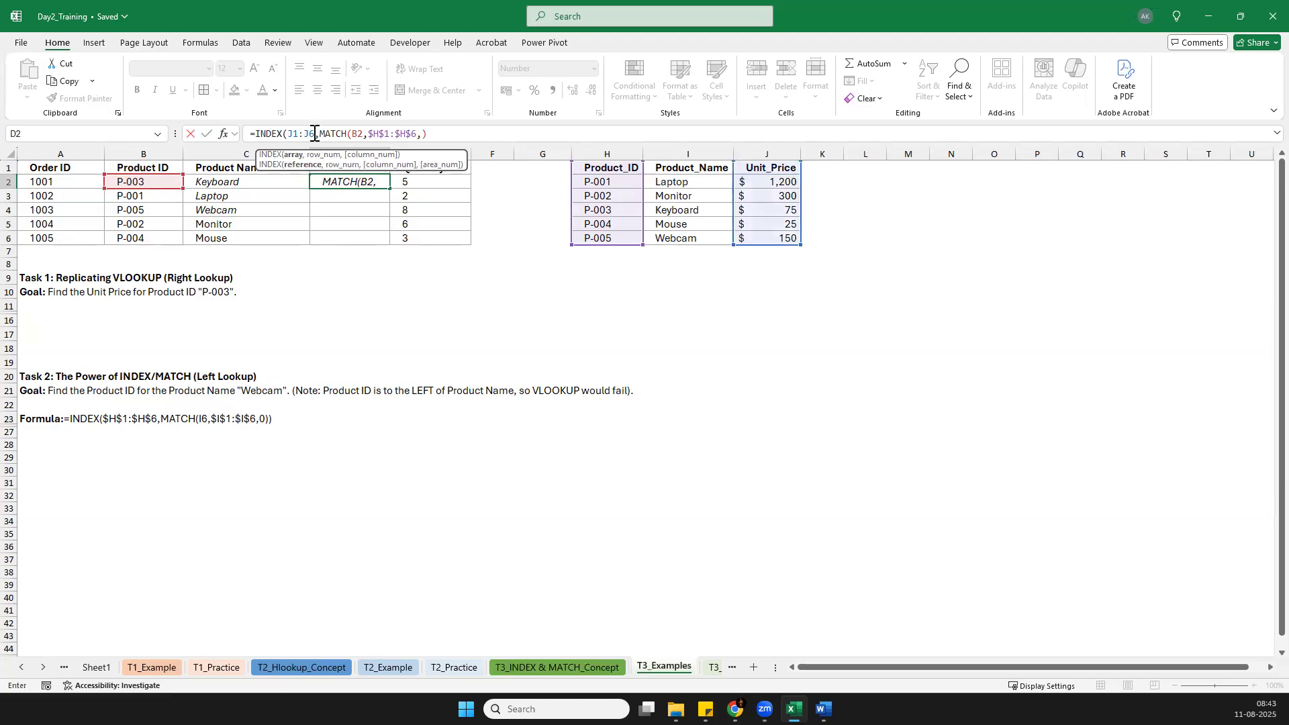
pyautogui.press('Return')
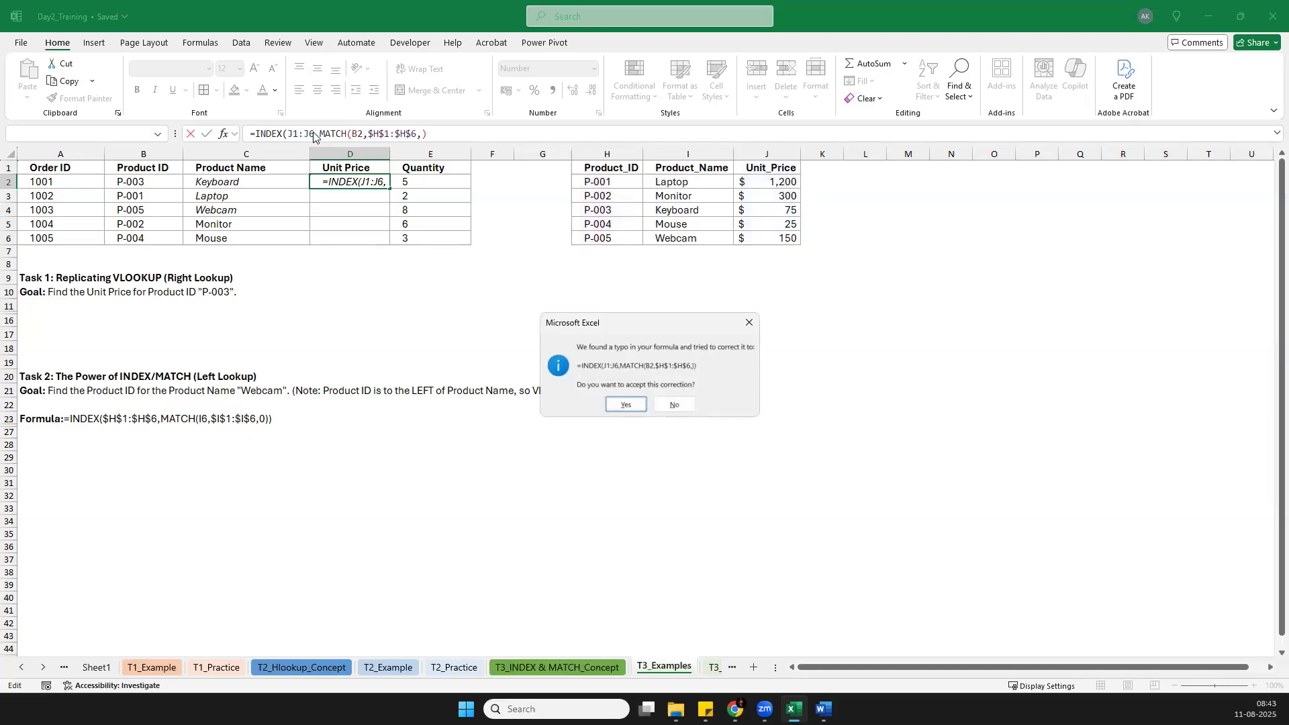
pyautogui.press('Escape')
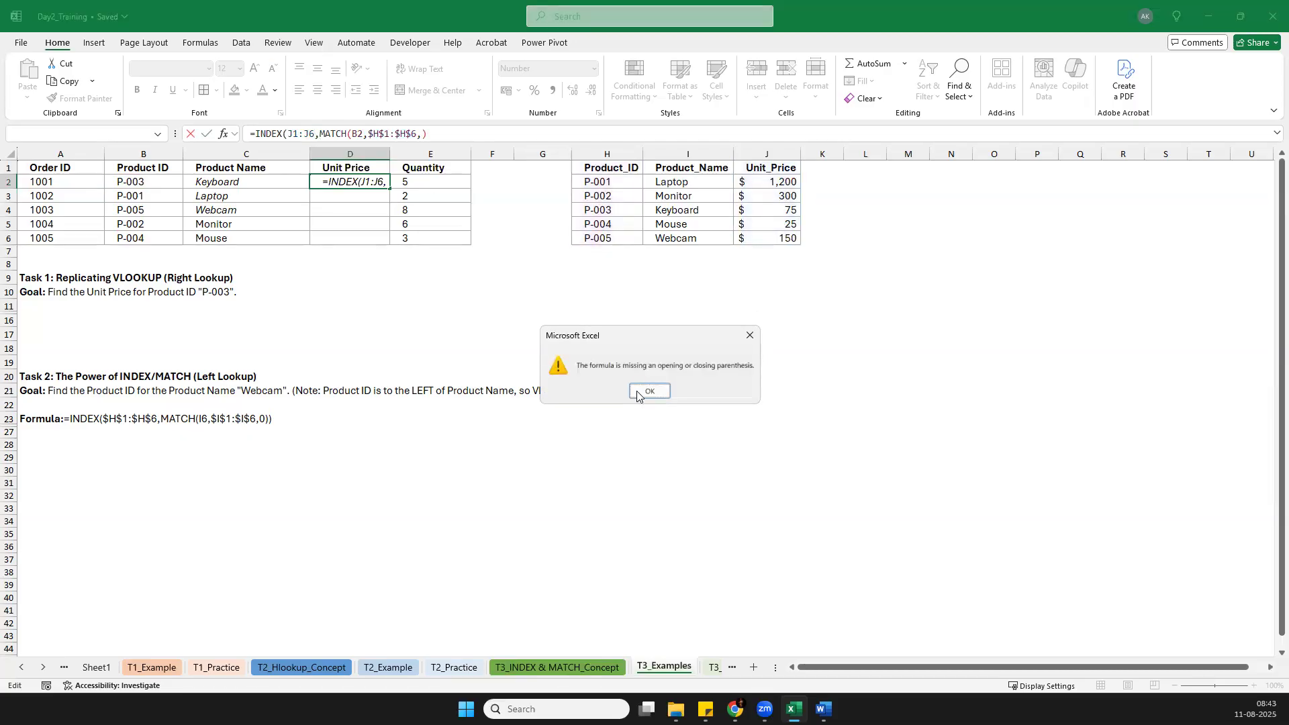
pyautogui.click(647, 392)
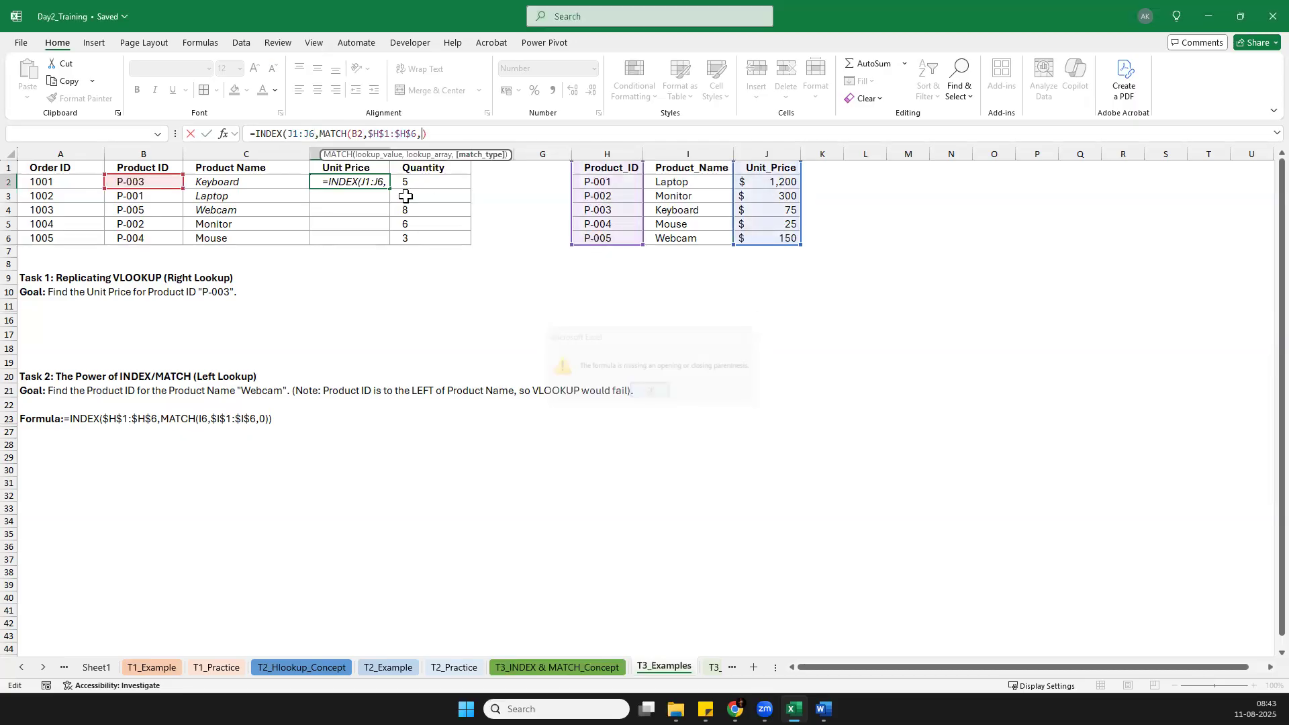
# Step: Complete the D2 formula as =INDEX($J$1:$J$6,MATCH(B2,$H$1:$H$6,)) and clear the cell again
pyautogui.click(318, 133)
pyautogui.press('F4')
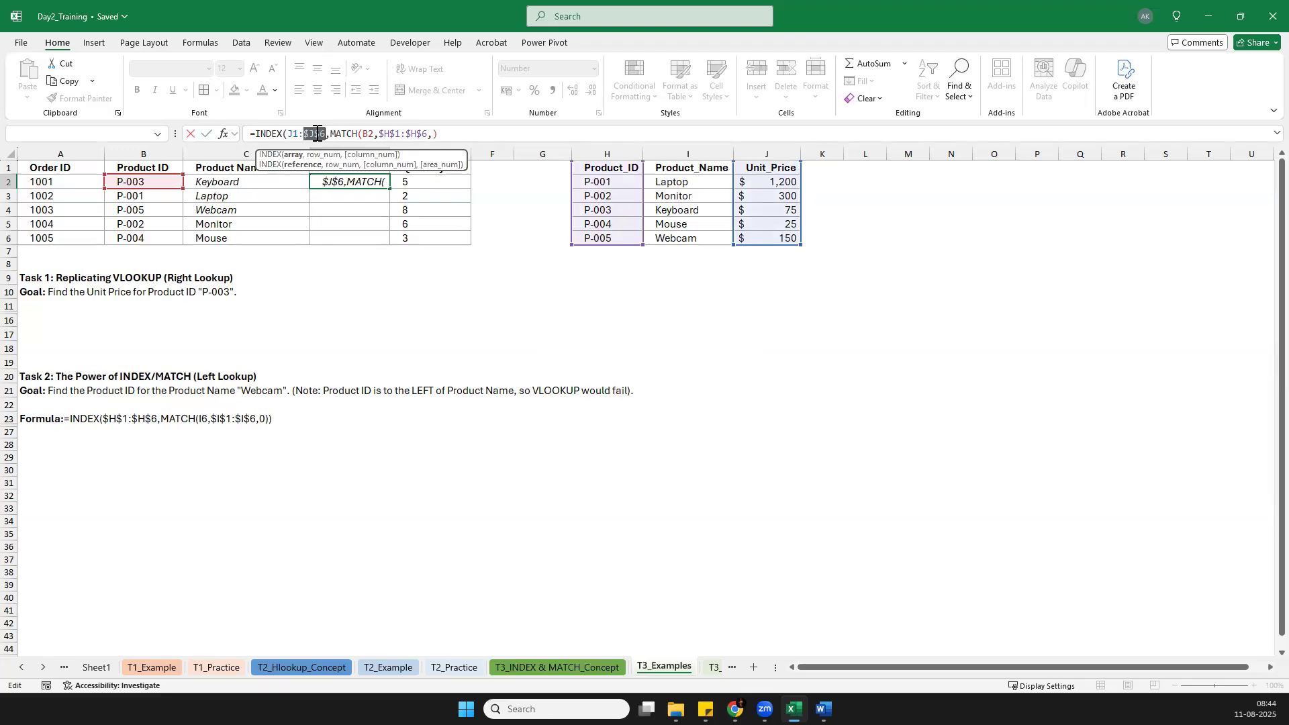
pyautogui.click(292, 134)
pyautogui.press('F4')
pyautogui.click(470, 133)
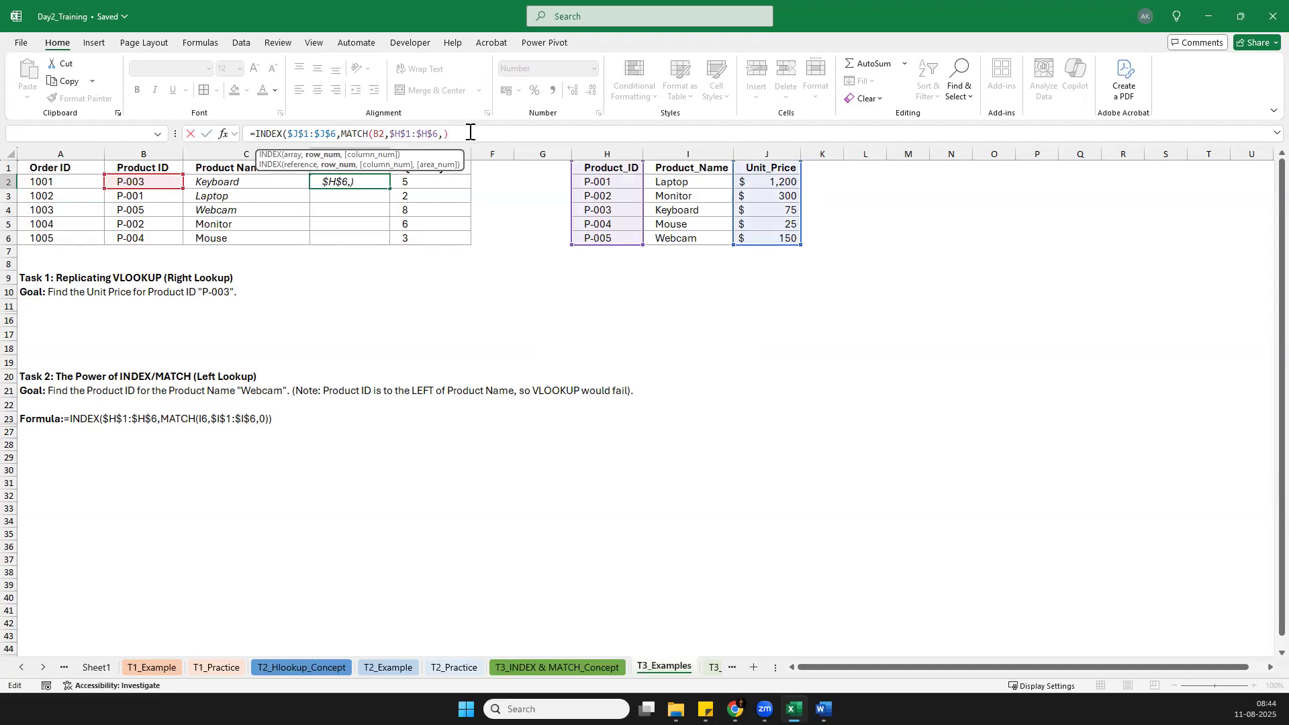
pyautogui.write(')')
pyautogui.press('Return')
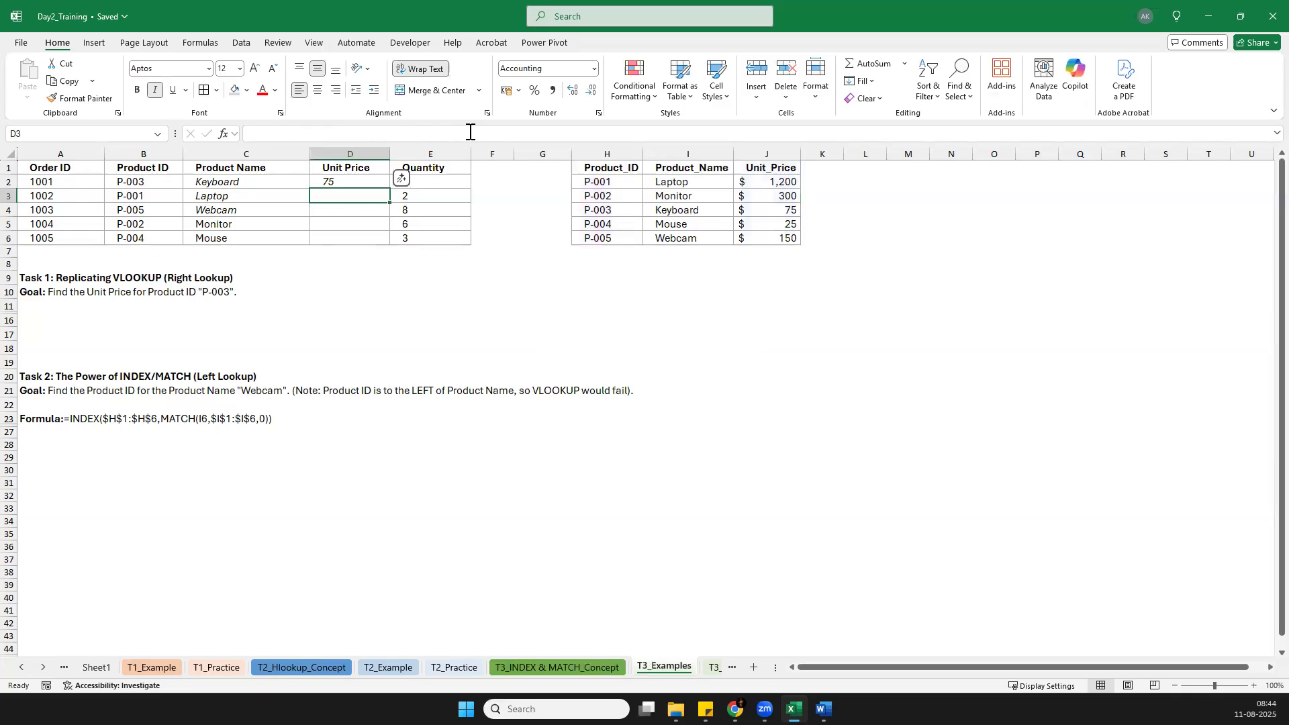
pyautogui.press('Up')
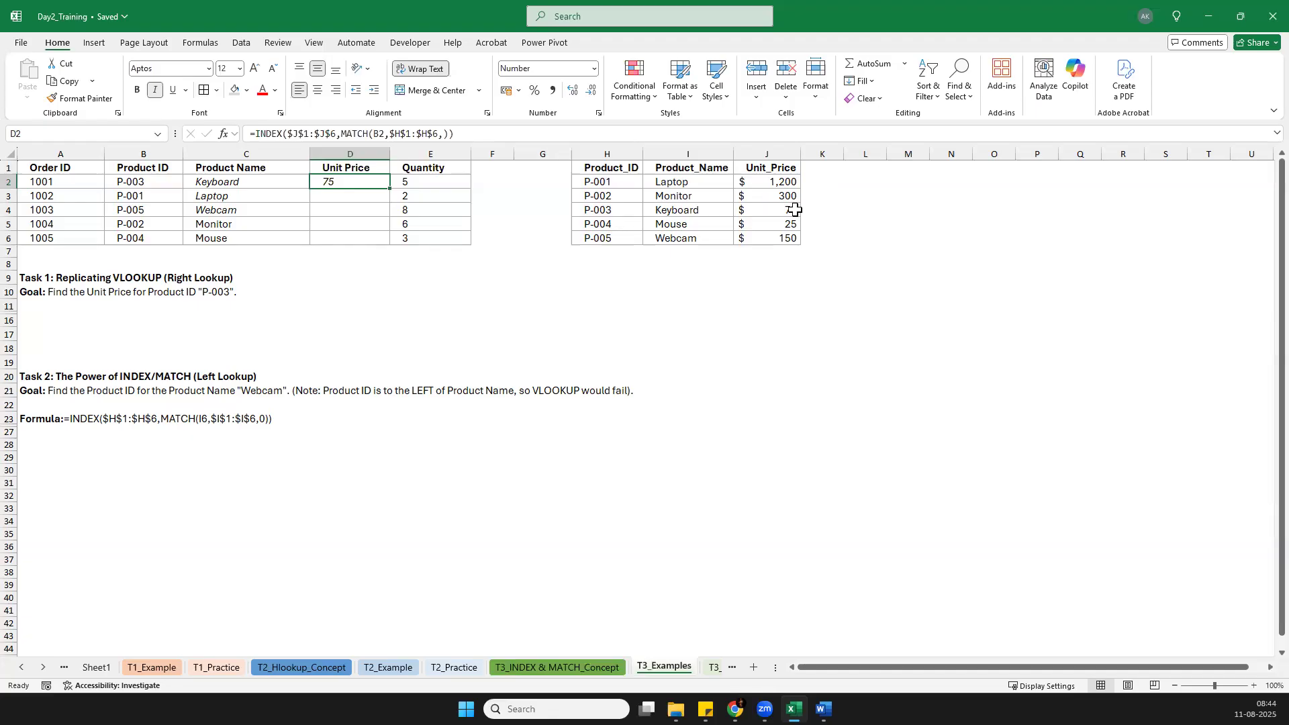
pyautogui.press('Delete')
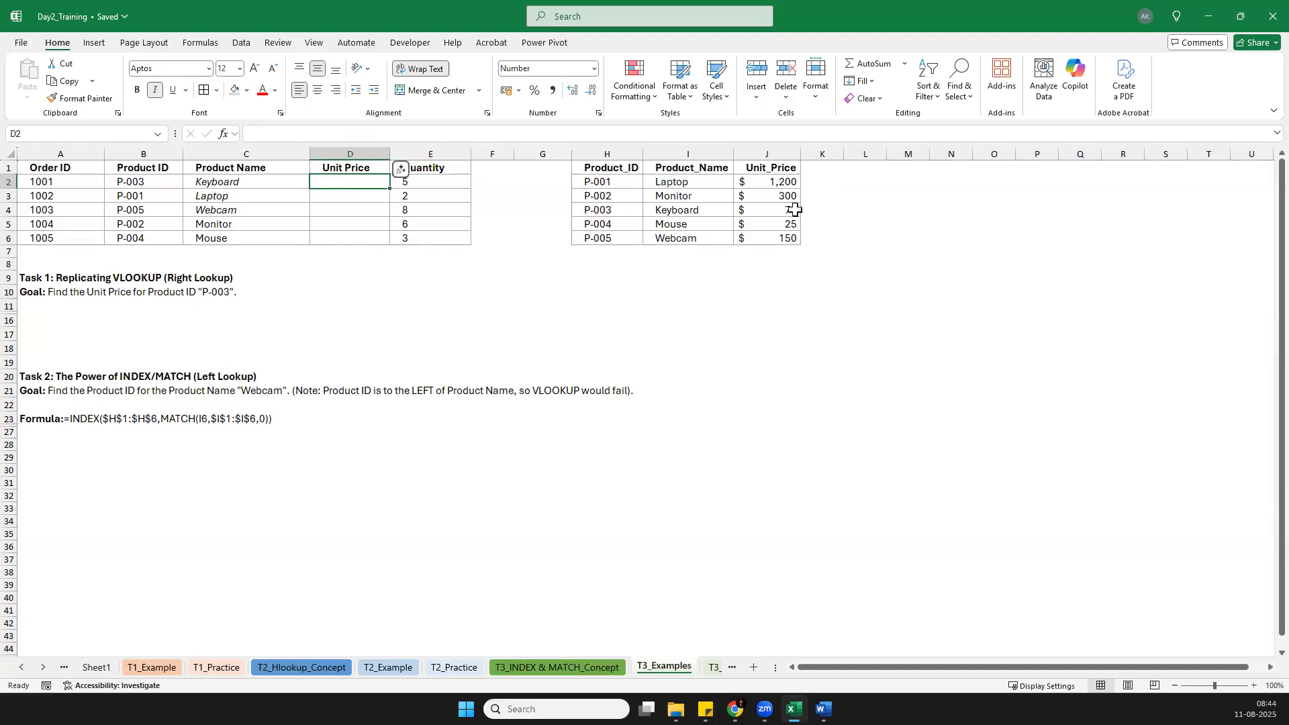
# Step: Enter the notes "Index" in E10 and "Match" in the cell directly below it, E11
pyautogui.press('Right')
pyautogui.press('Right')
pyautogui.press('Down')
pyautogui.press('Down')
pyautogui.press('Down')
pyautogui.press('Down')
pyautogui.press('Down')
pyautogui.press('Down')
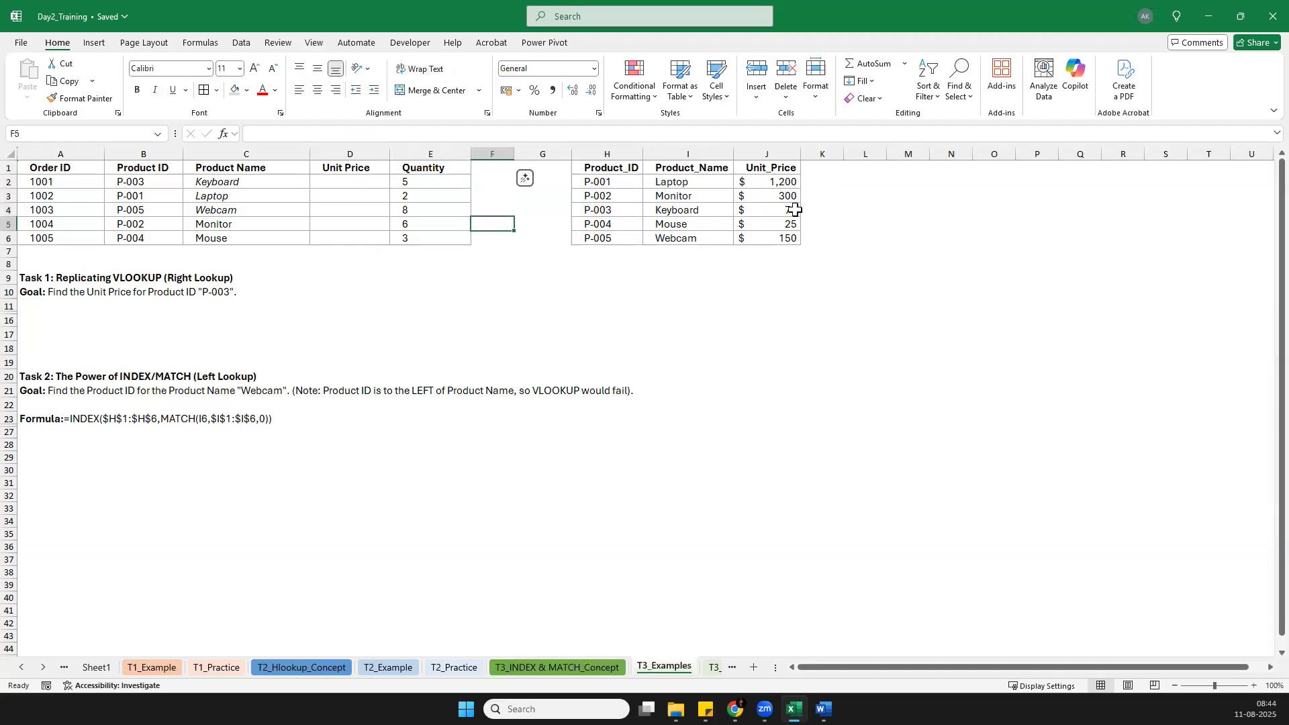
pyautogui.press('Down')
pyautogui.press('Left')
pyautogui.press('Down')
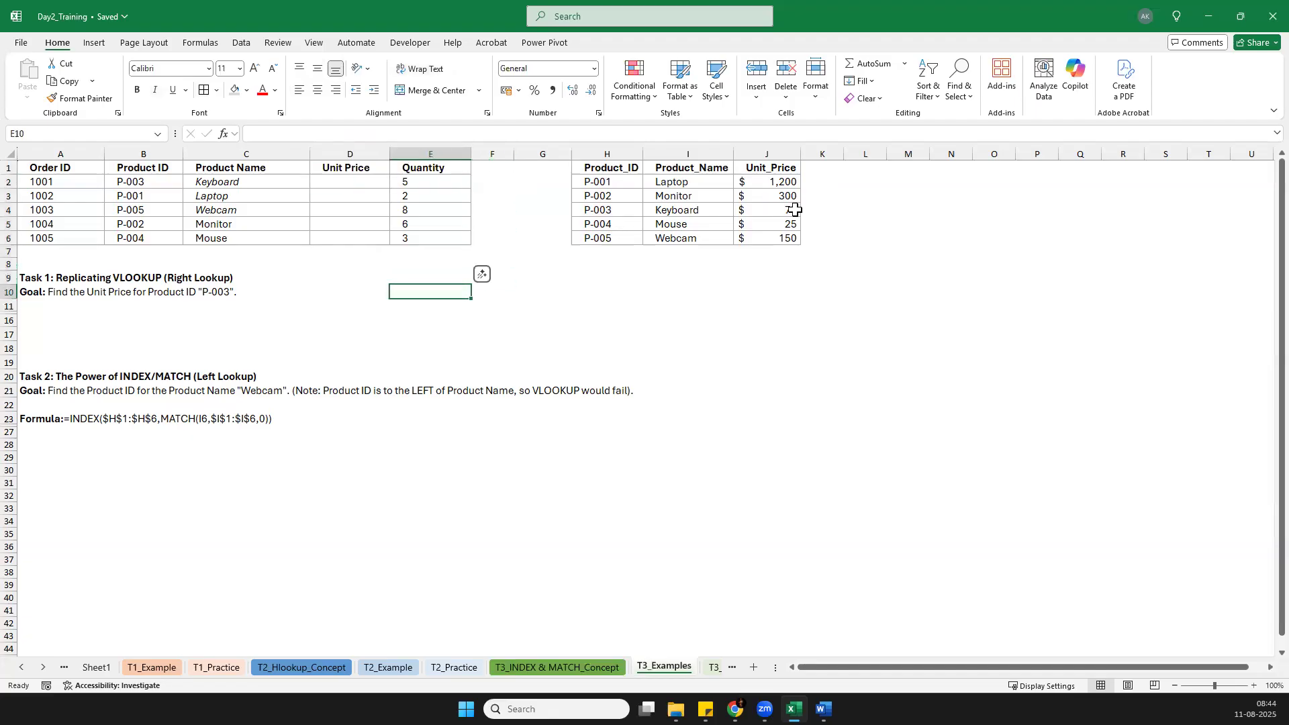
pyautogui.write('Index')
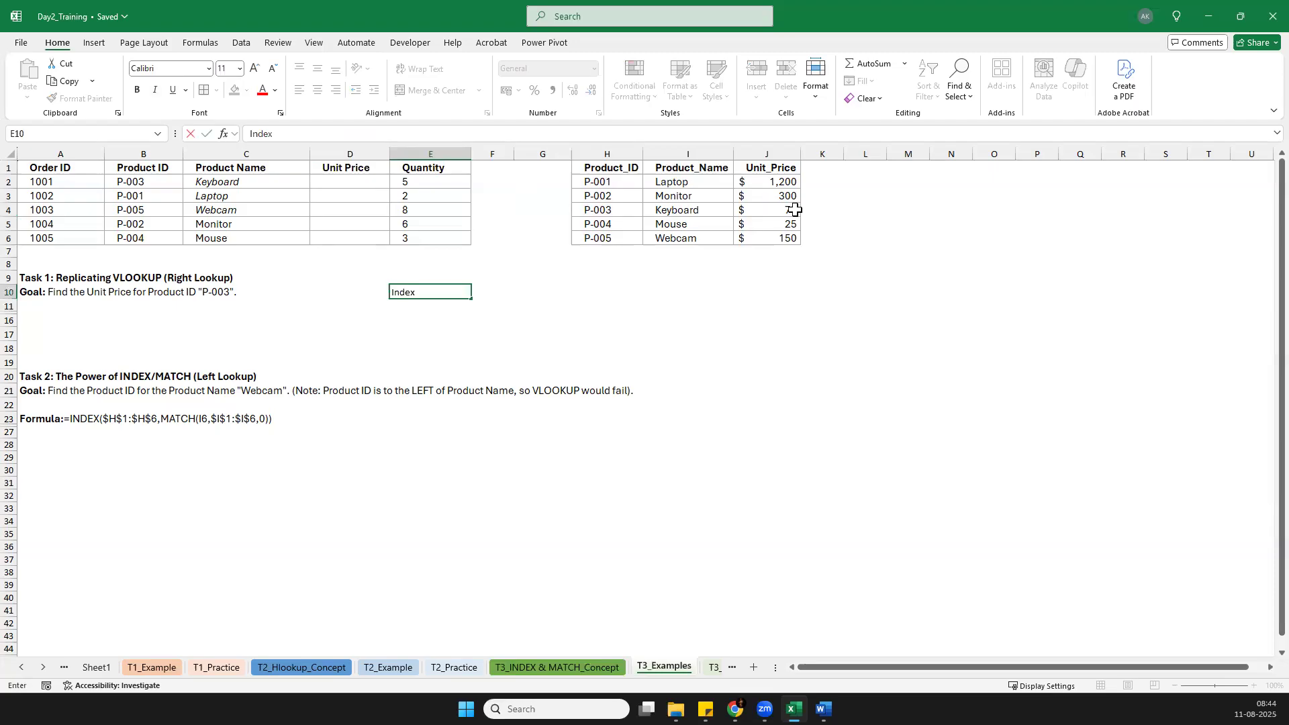
pyautogui.press('Return')
pyautogui.write('Match')
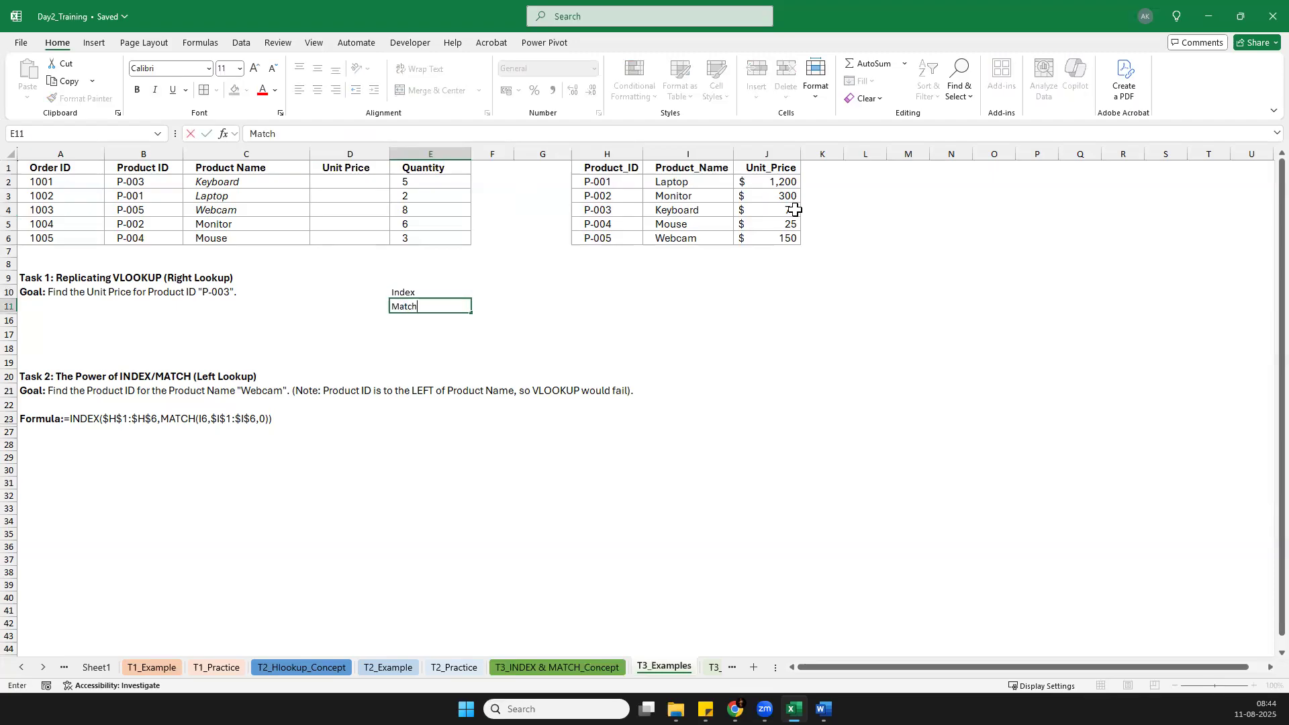
pyautogui.press('Return')
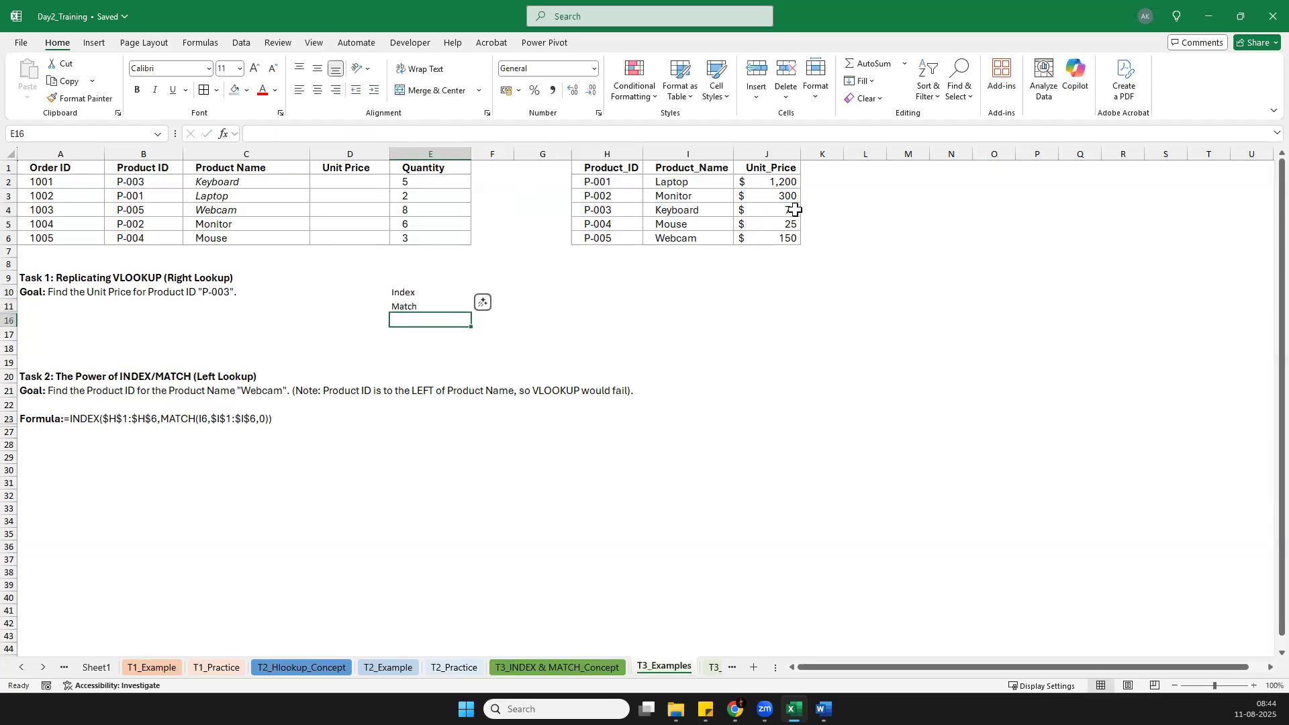
# Step: Enter the note "Row number" in F11, beside the Match label
pyautogui.press('Up')
pyautogui.press('Up')
pyautogui.press('Down')
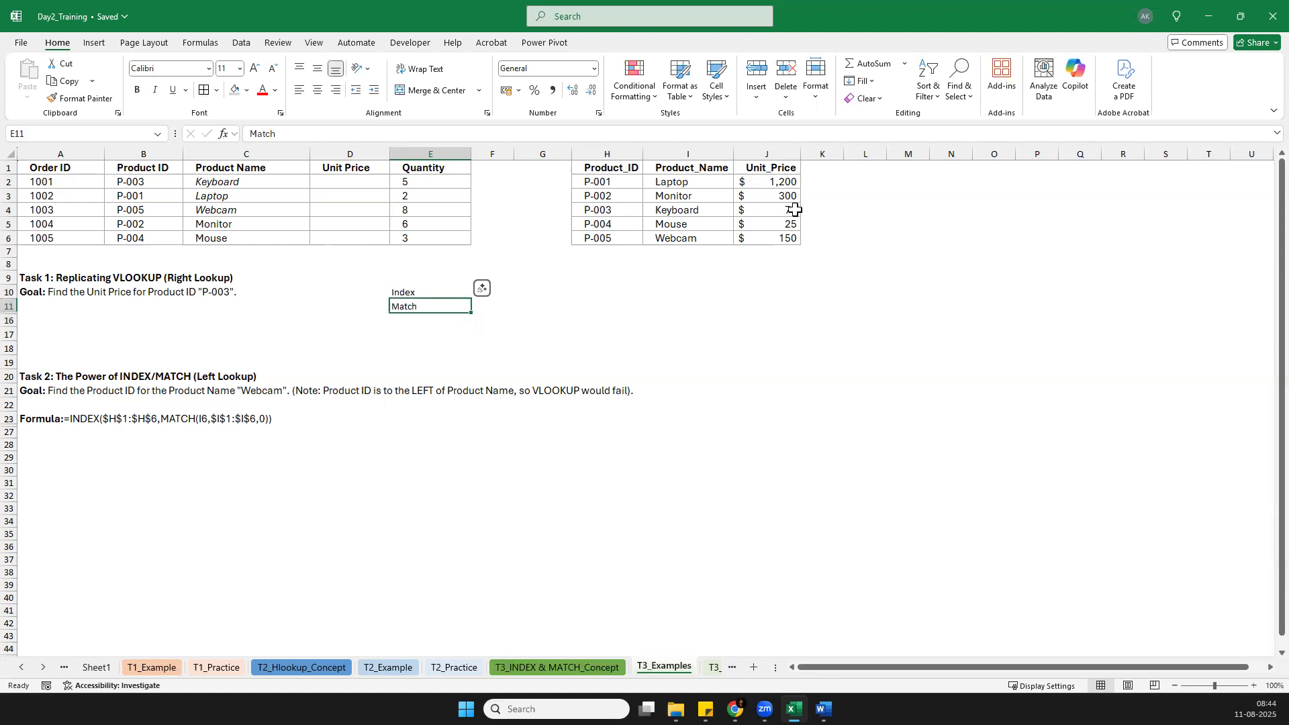
pyautogui.press('Right')
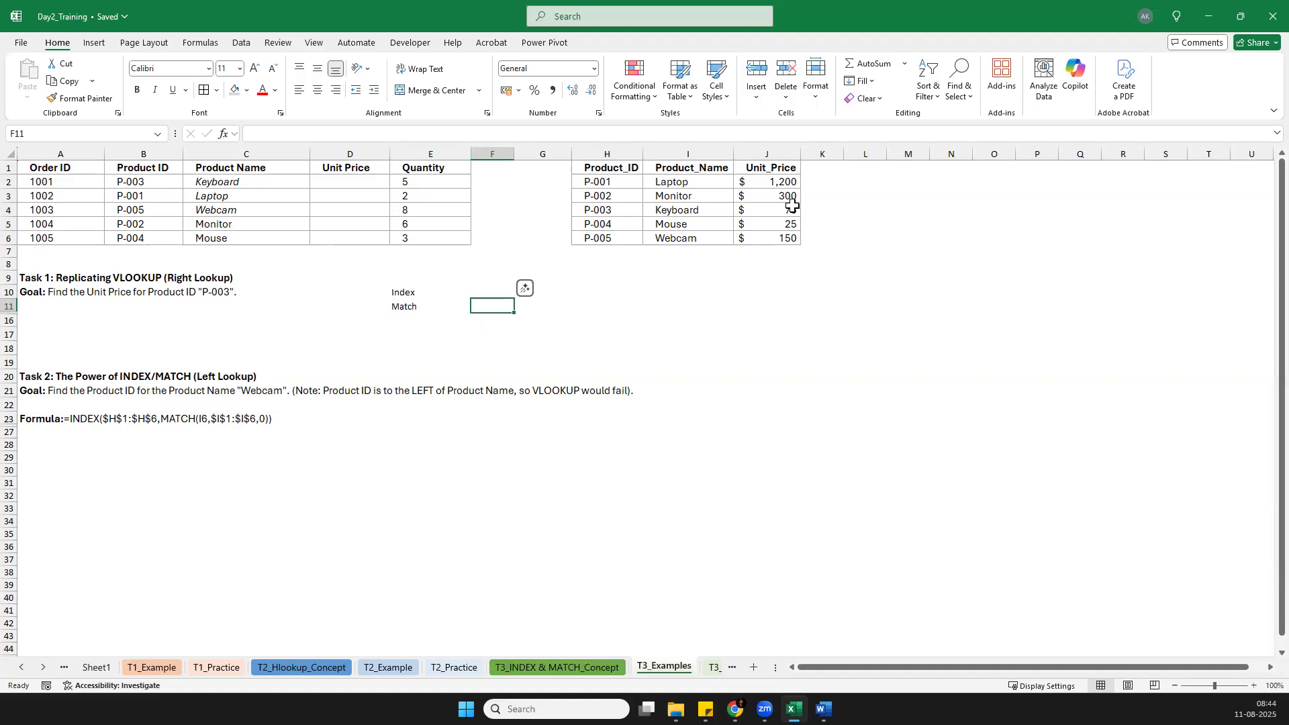
pyautogui.write('Ro')
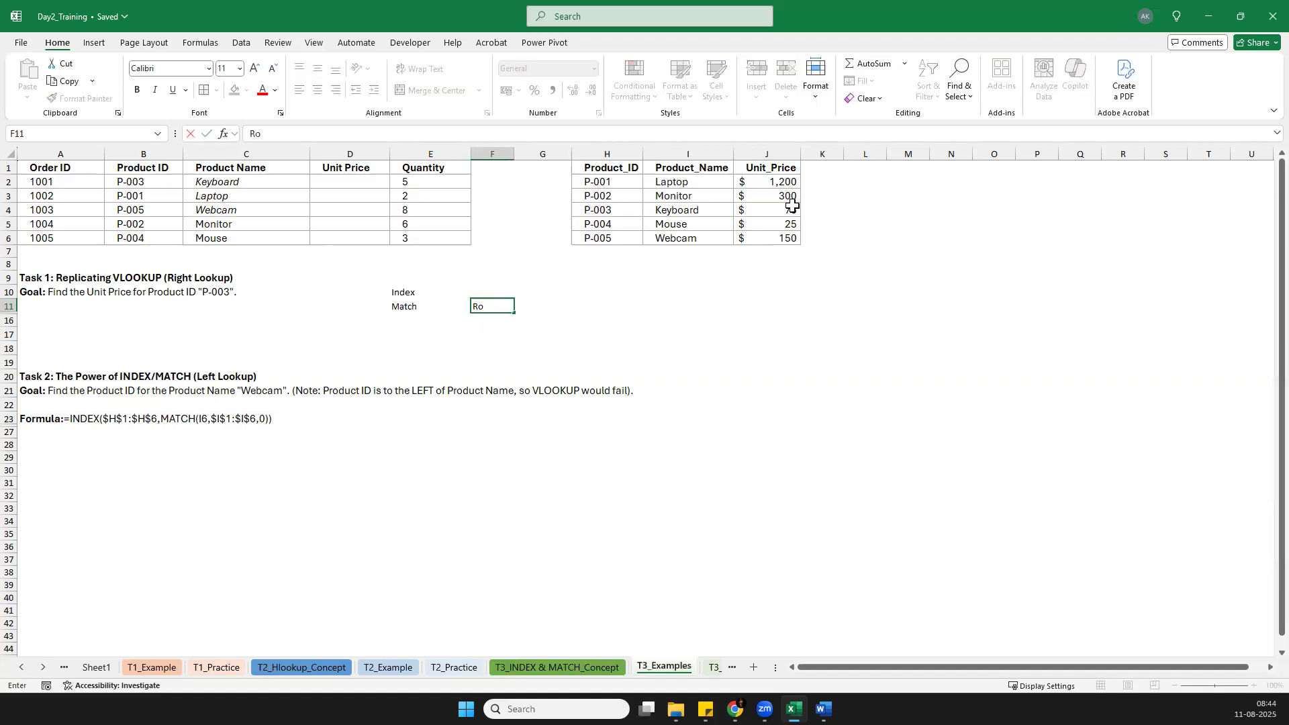
pyautogui.write('w number')
pyautogui.press('Return')
pyautogui.press('Up')
pyautogui.press('Up')
pyautogui.press('Right')
pyautogui.press('Down')
pyautogui.press('Left')
pyautogui.press('Left')
pyautogui.press('Right')
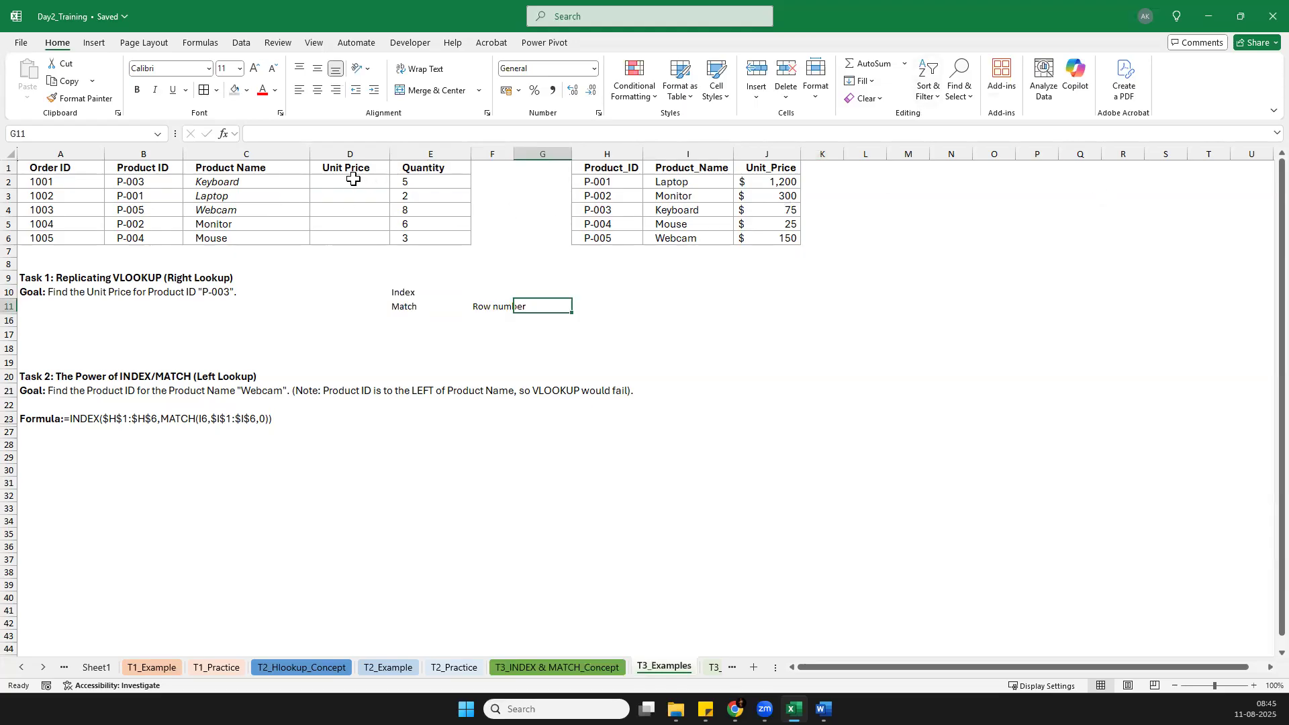
# Step: Insert a blank column before the Unit Price column of the orders table
pyautogui.click(356, 153)
pyautogui.rightClick(363, 156)
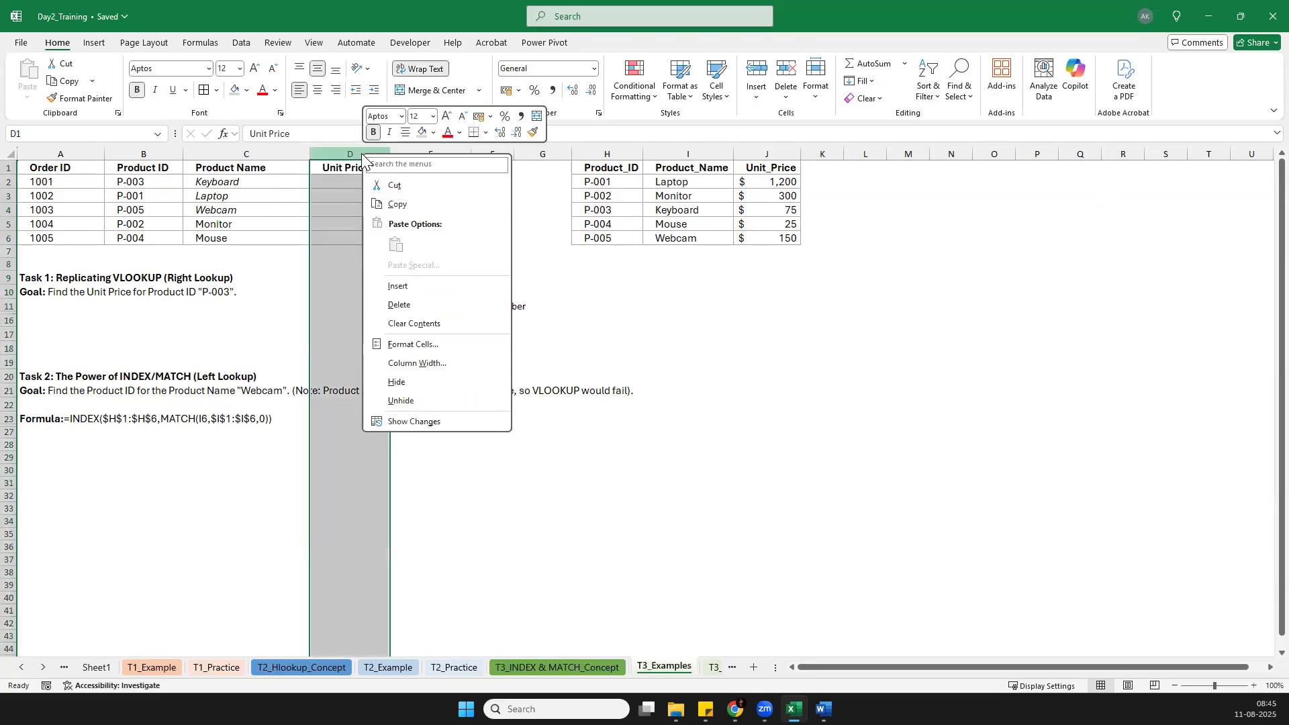
pyautogui.click(399, 286)
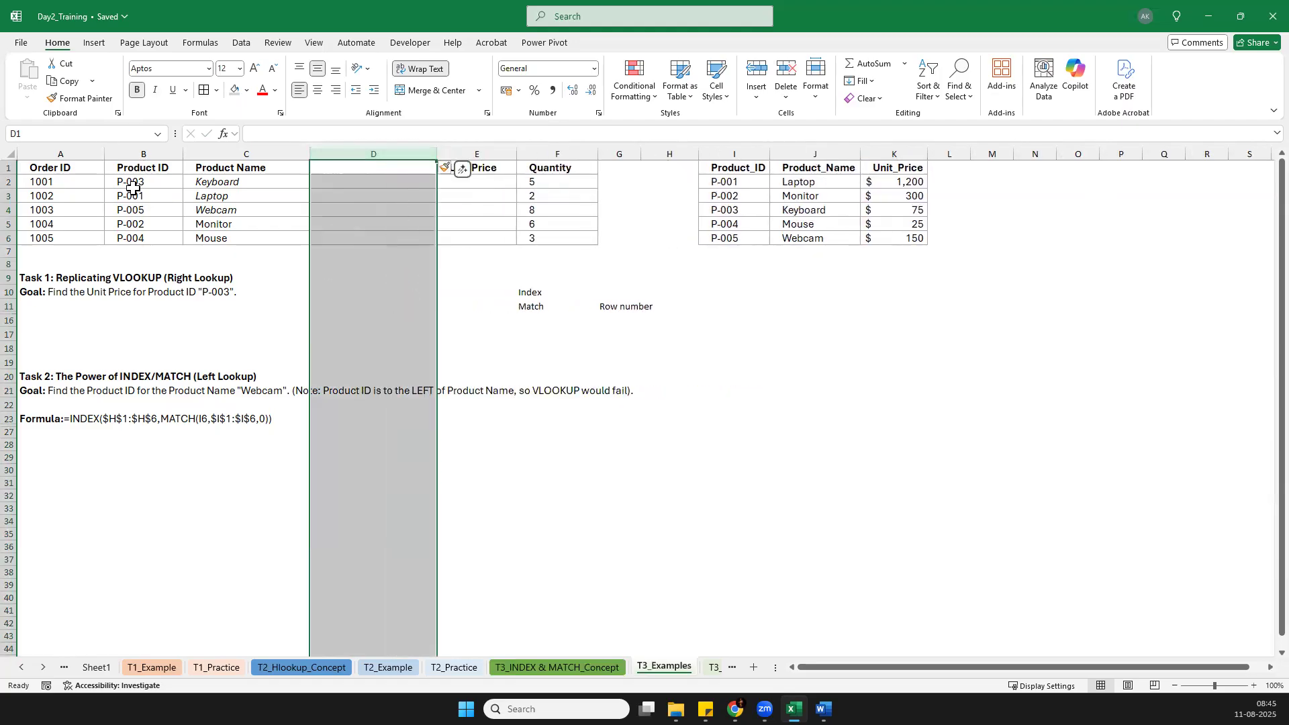
# Step: Start a MATCH formula in D2 of the blank column with the Product ID in B2 as the lookup value
pyautogui.click(368, 185)
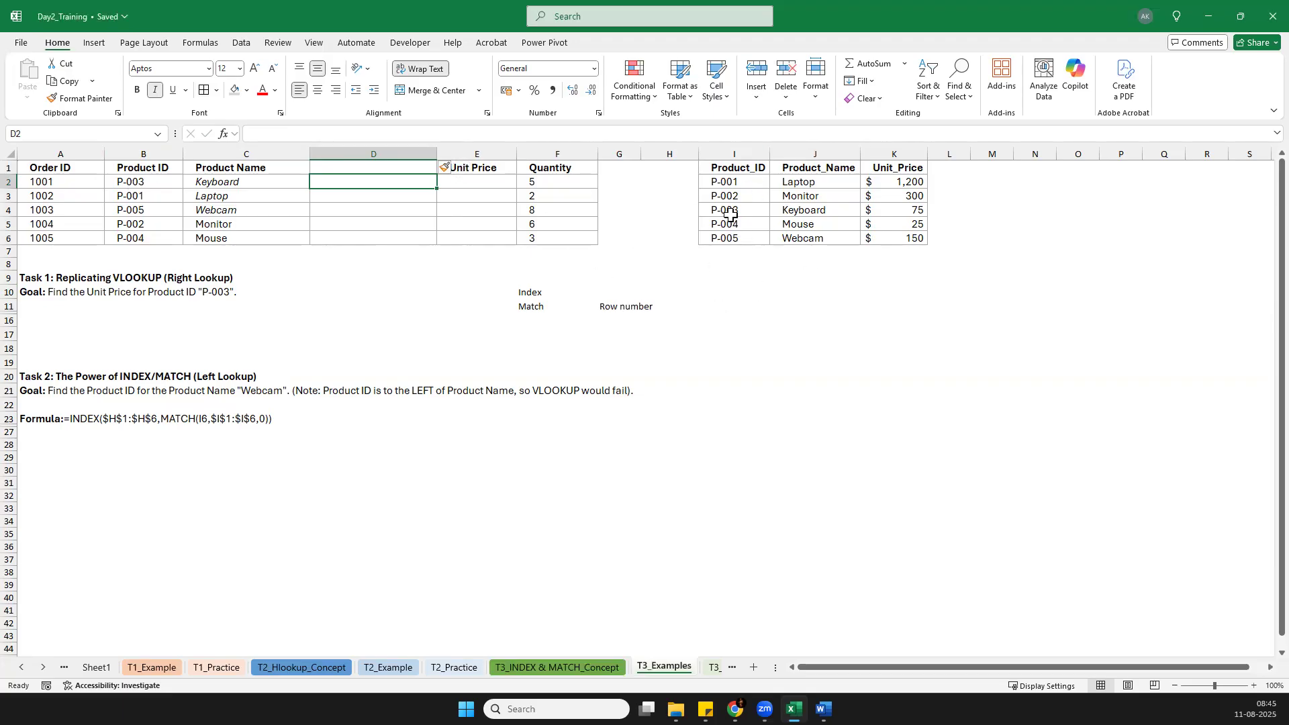
pyautogui.write('=')
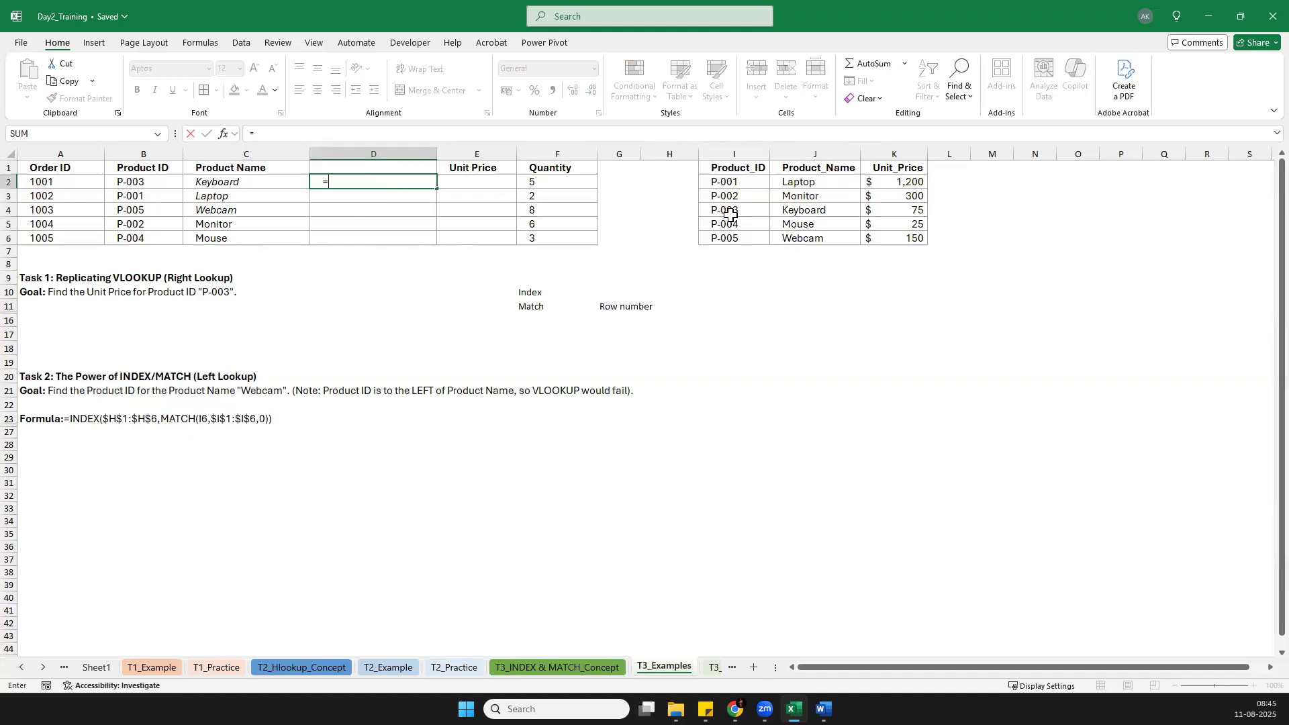
pyautogui.write('m')
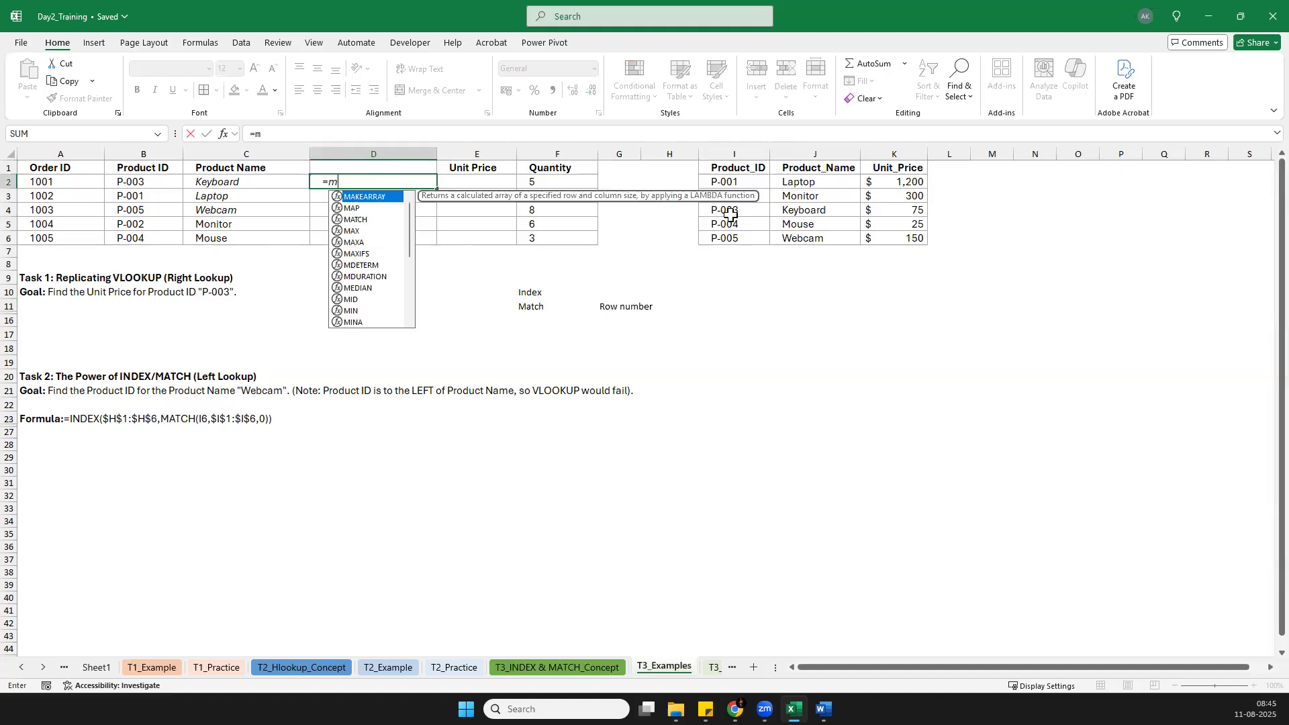
pyautogui.write('a')
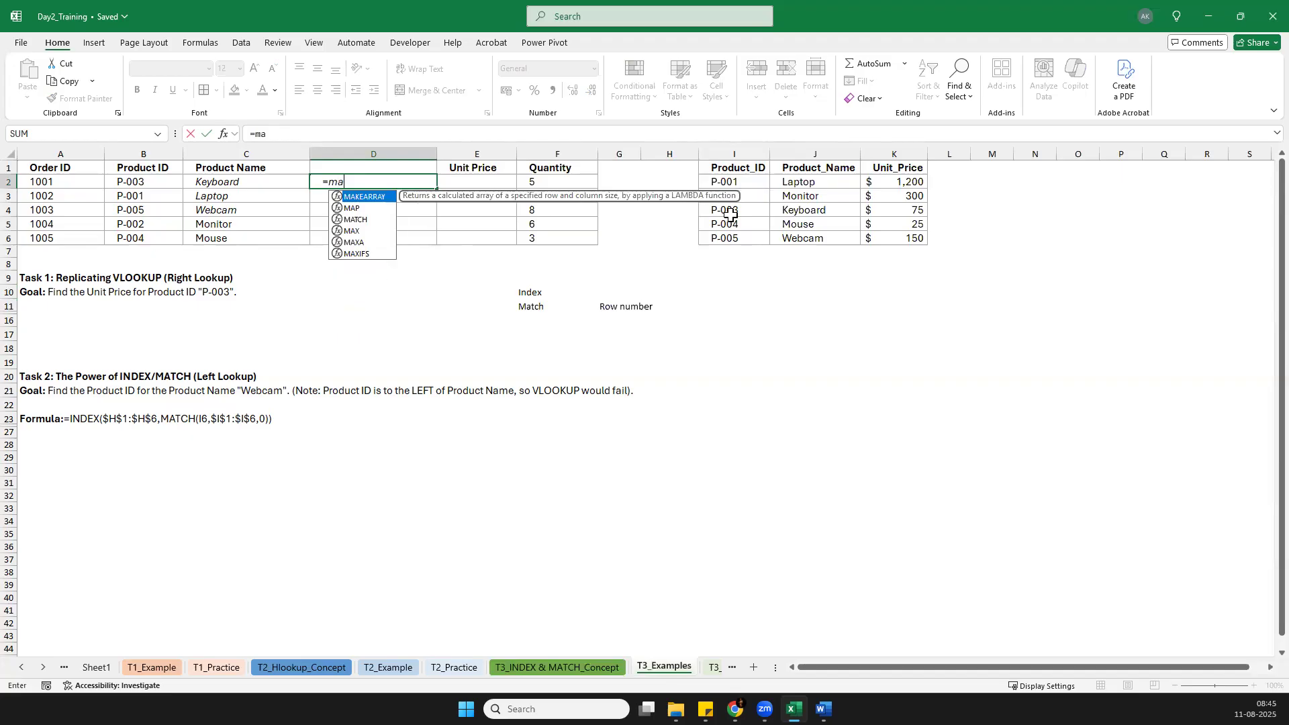
pyautogui.press('Down')
pyautogui.press('Down')
pyautogui.press('Tab')
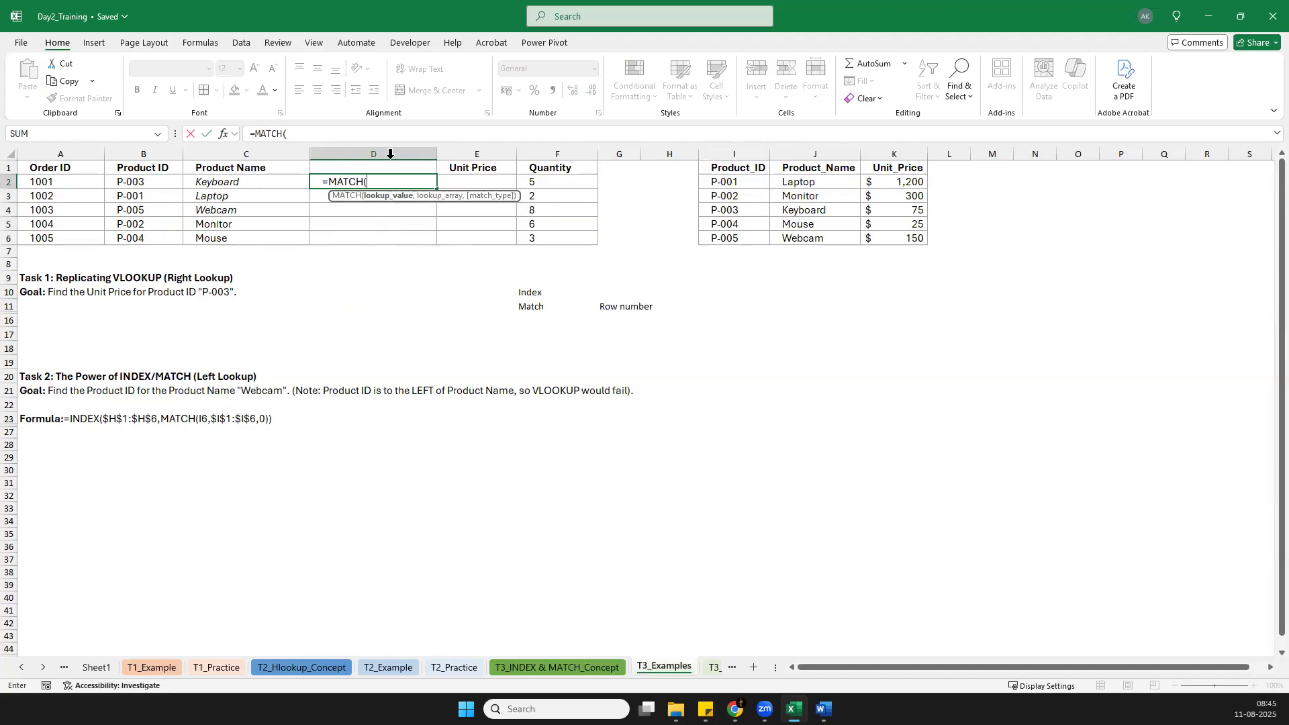
pyautogui.click(129, 181)
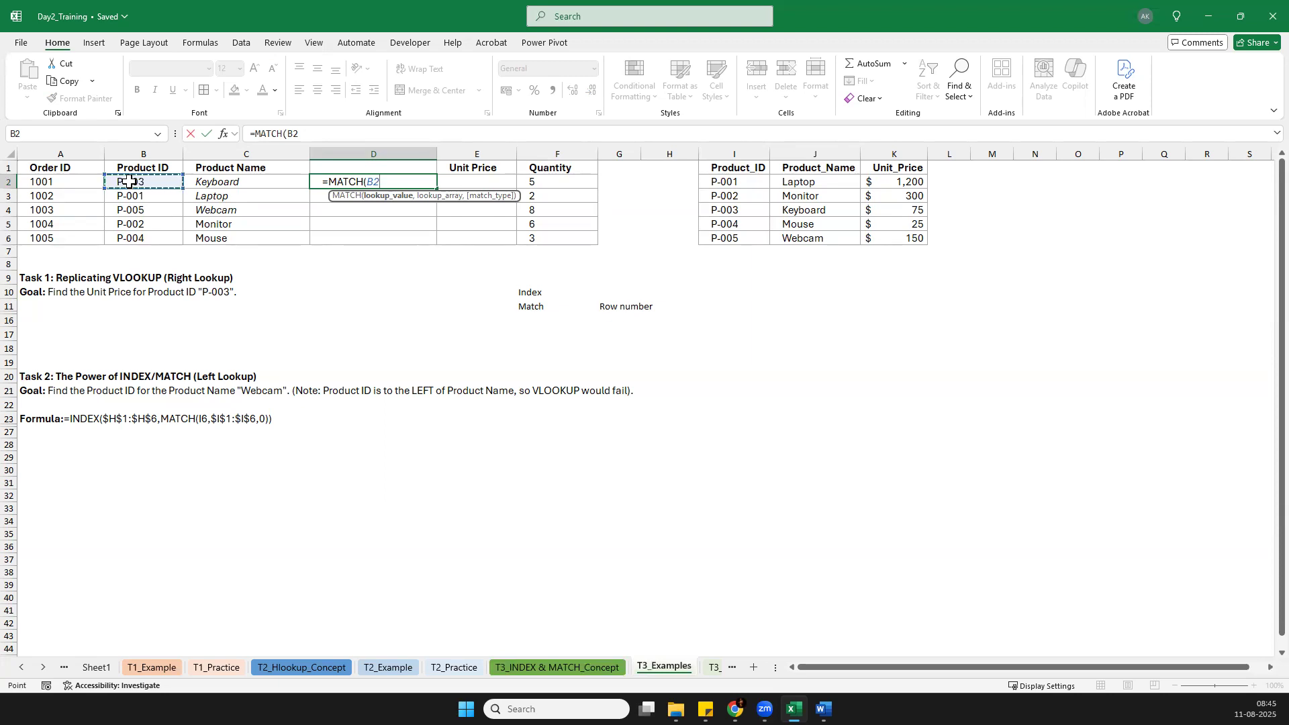
pyautogui.write(',')
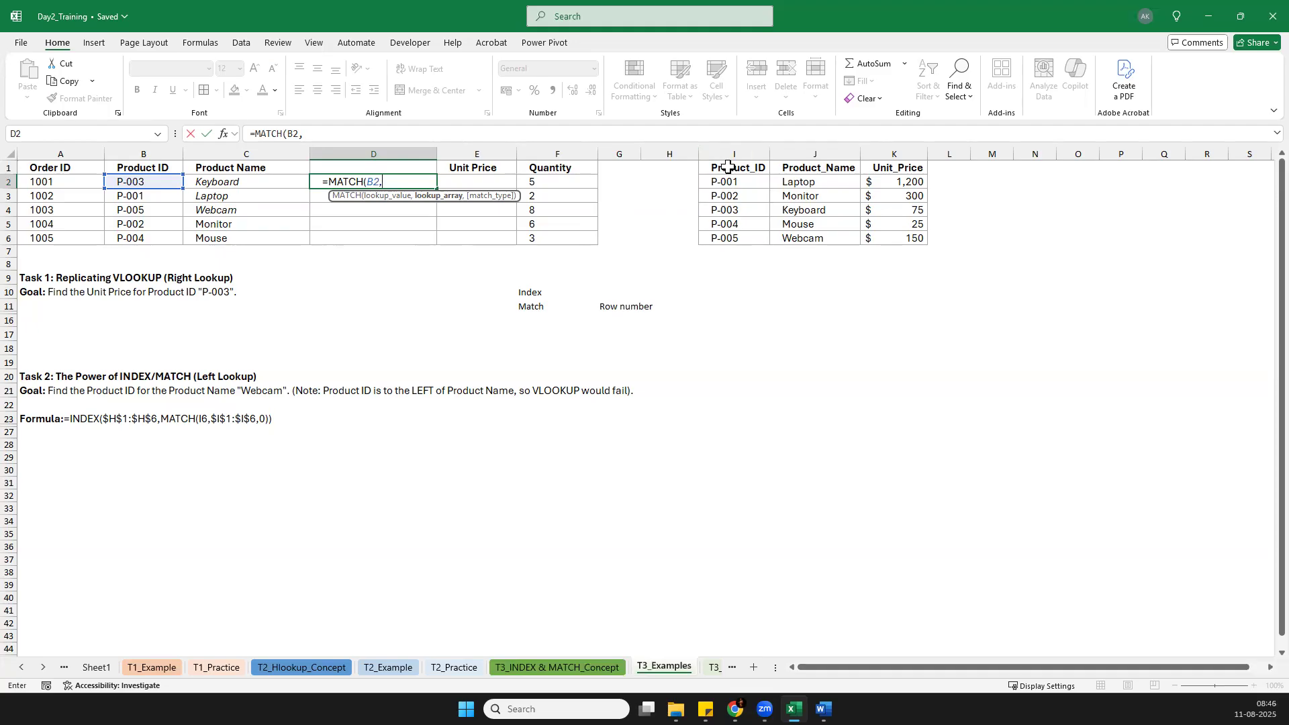
# Step: Finish the D2 MATCH formula with $I$1:$I$6 as the absolute lookup array and exact match type 0
pyautogui.moveTo(728, 167); pyautogui.dragTo(721, 236)
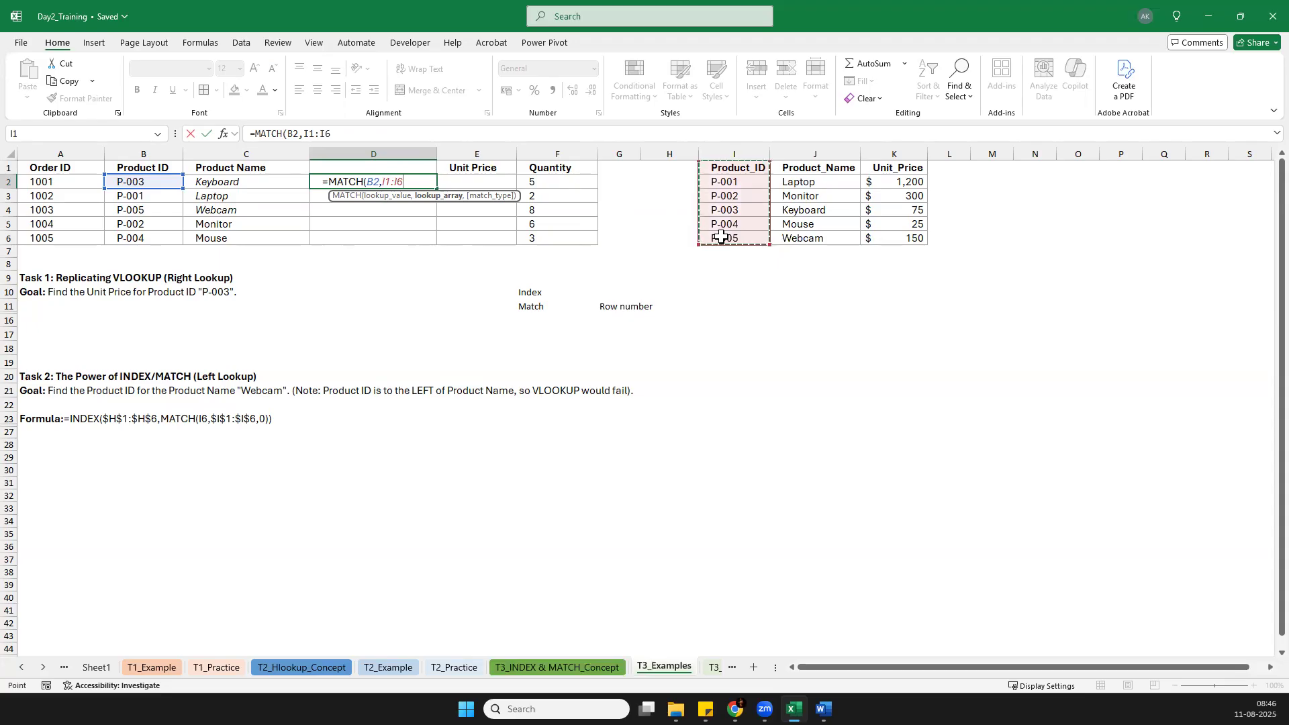
pyautogui.press('F4')
pyautogui.write(',')
pyautogui.press('Down')
pyautogui.press('Tab')
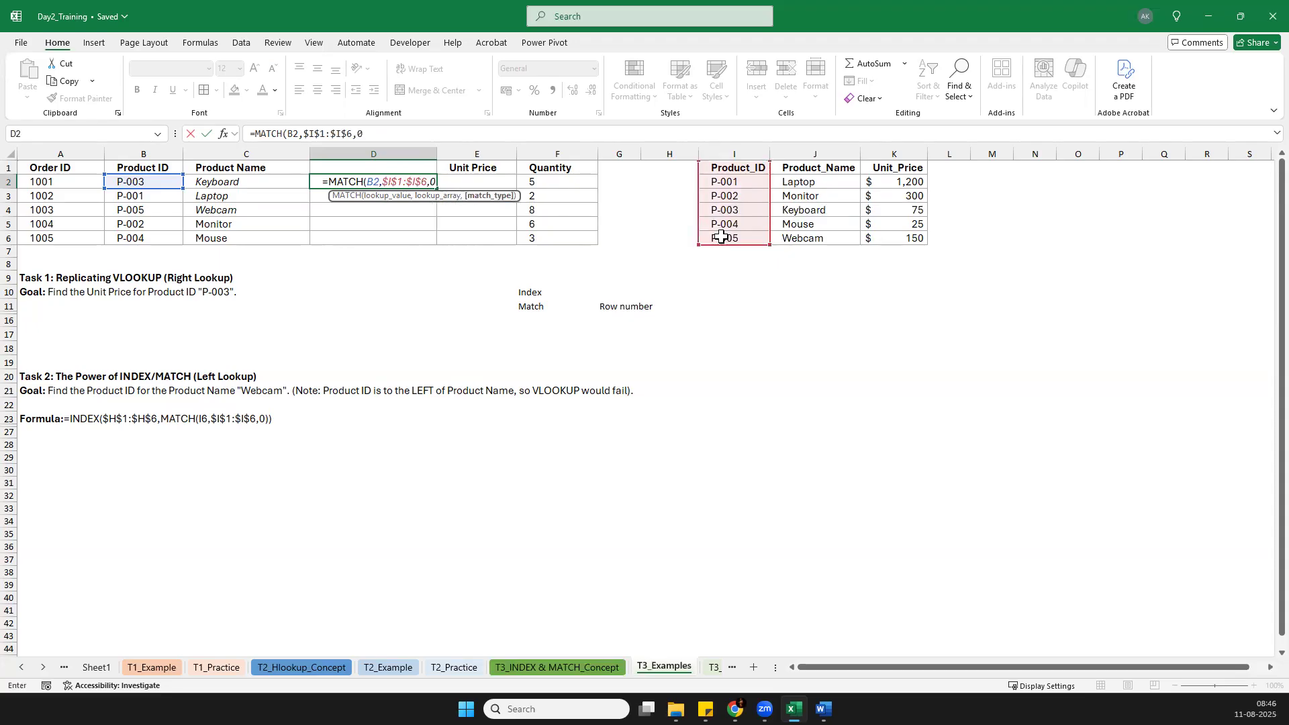
pyautogui.write(')')
pyautogui.press('Return')
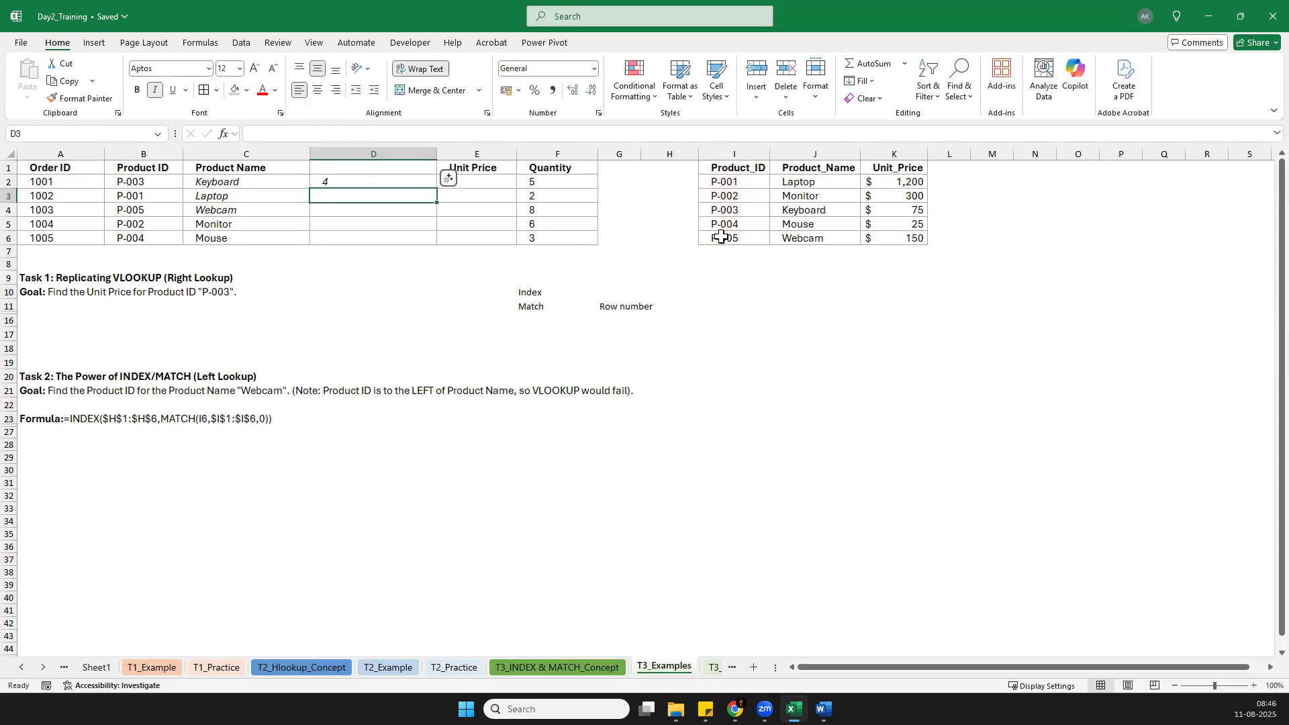
pyautogui.press('Up')
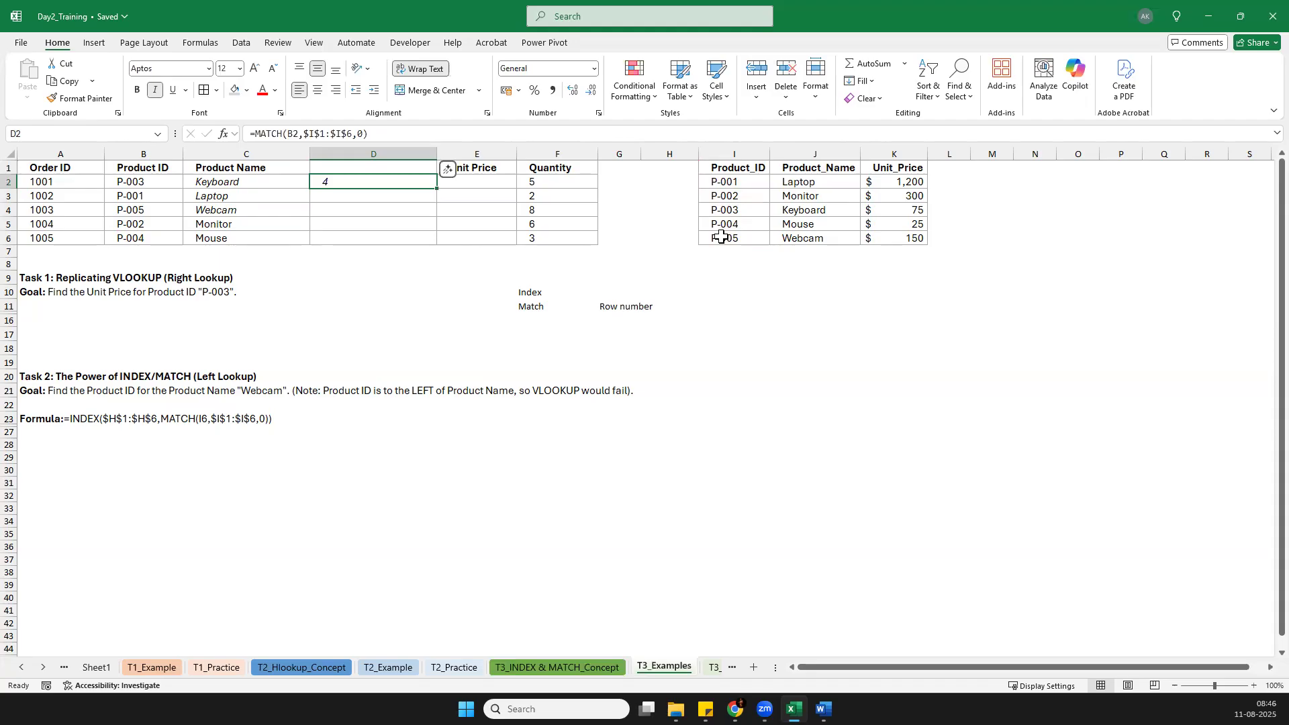
# Step: Enter an INDEX formula in E2 that returns from the absolute range $K$1:$K$6 using D2 as the row number
pyautogui.press('Right')
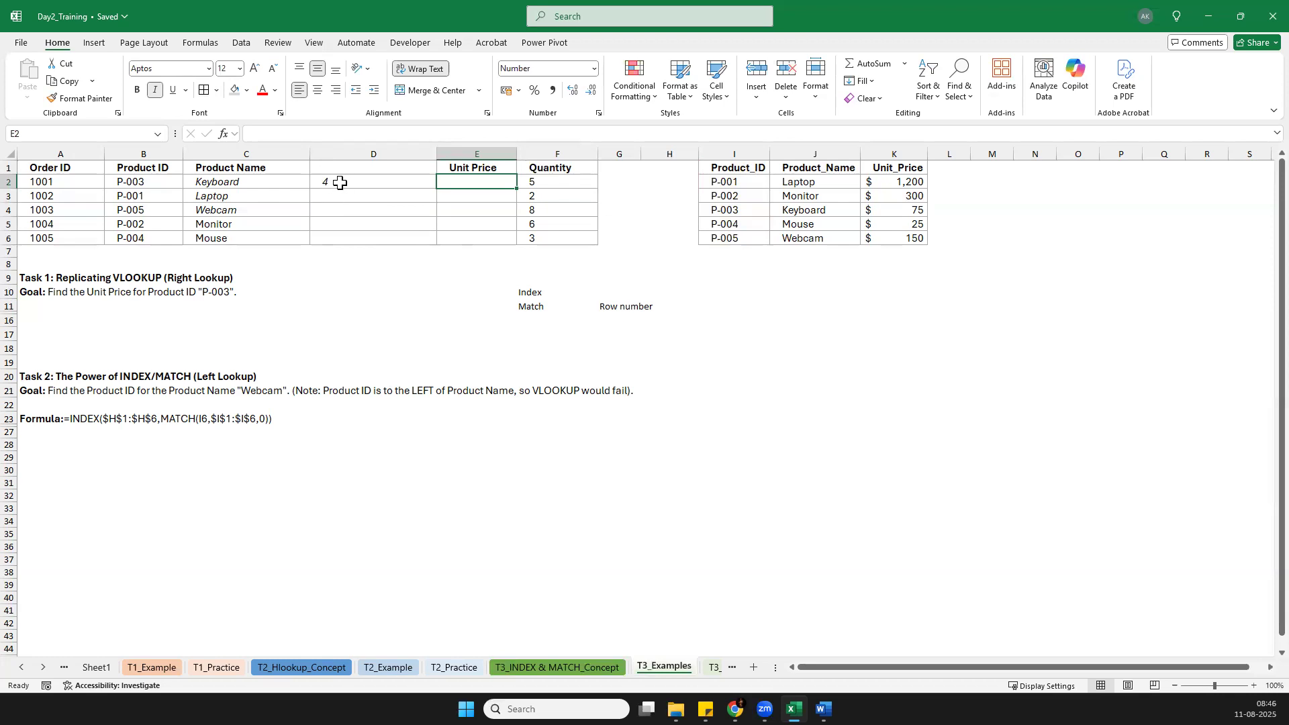
pyautogui.write('=INDEX(')
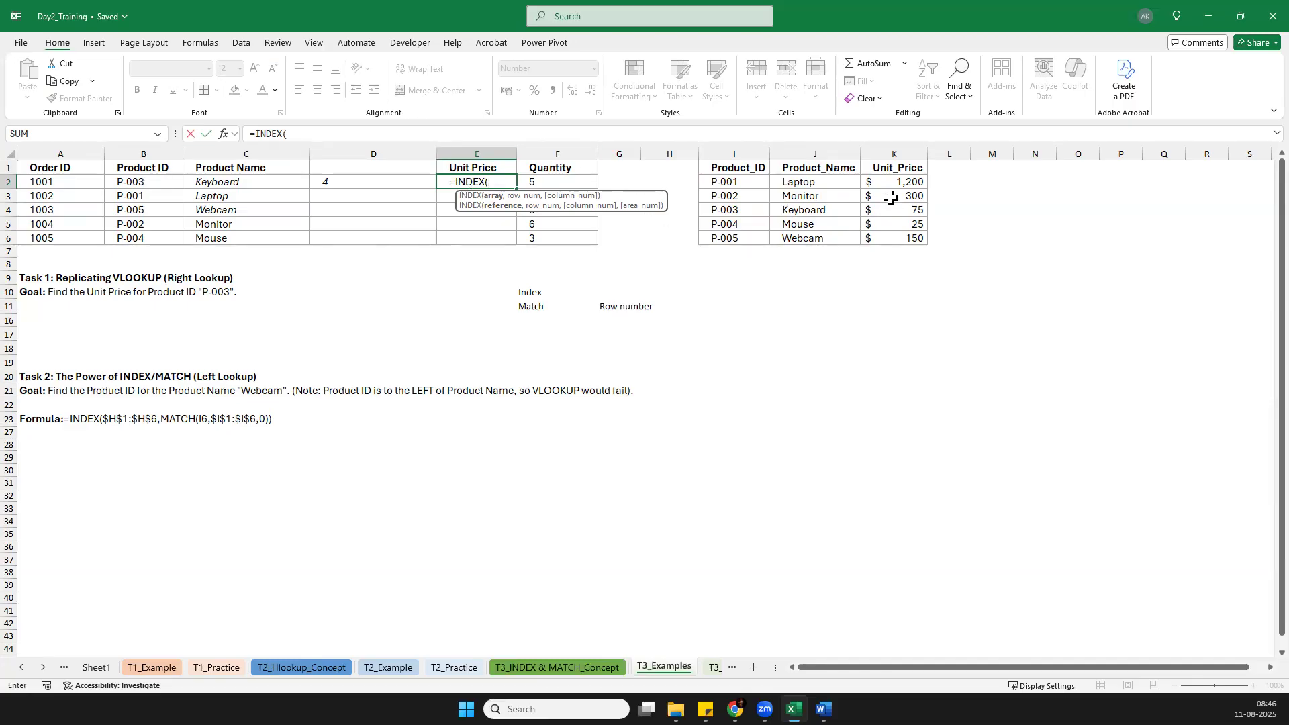
pyautogui.moveTo(897, 162); pyautogui.dragTo(892, 233)
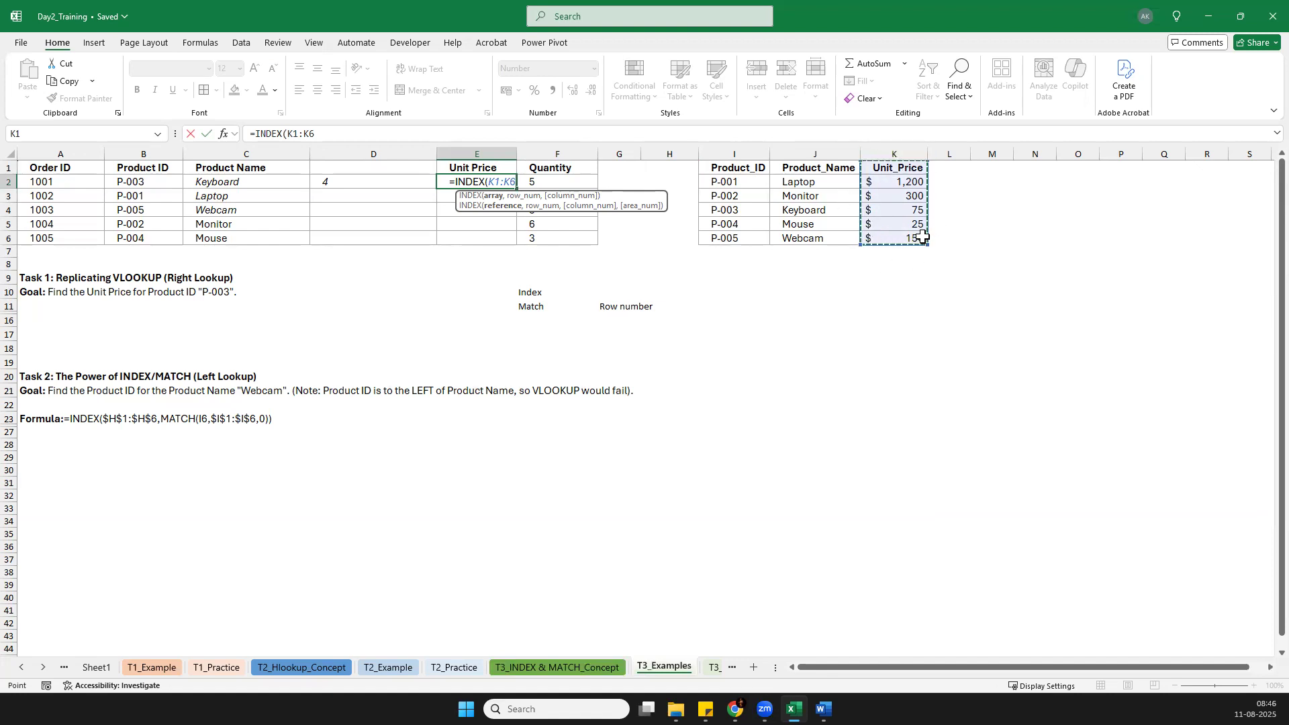
pyautogui.press('F4')
pyautogui.write(',')
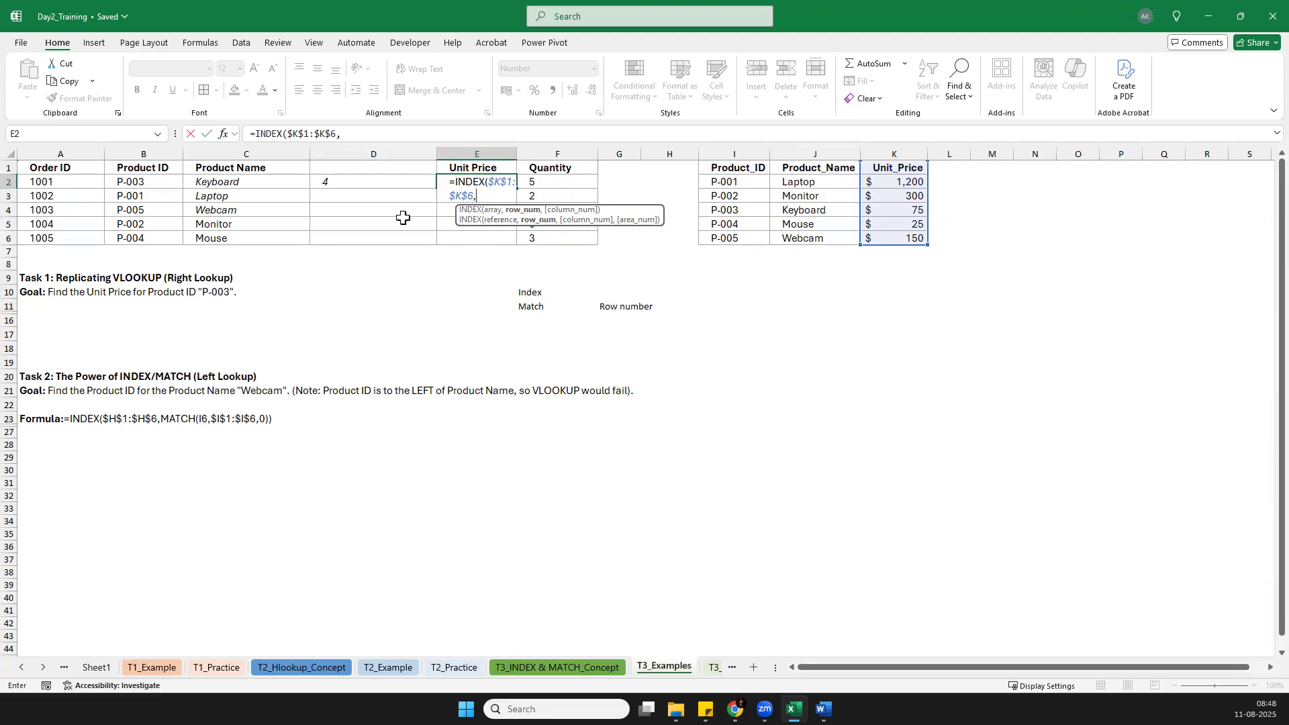
pyautogui.click(334, 183)
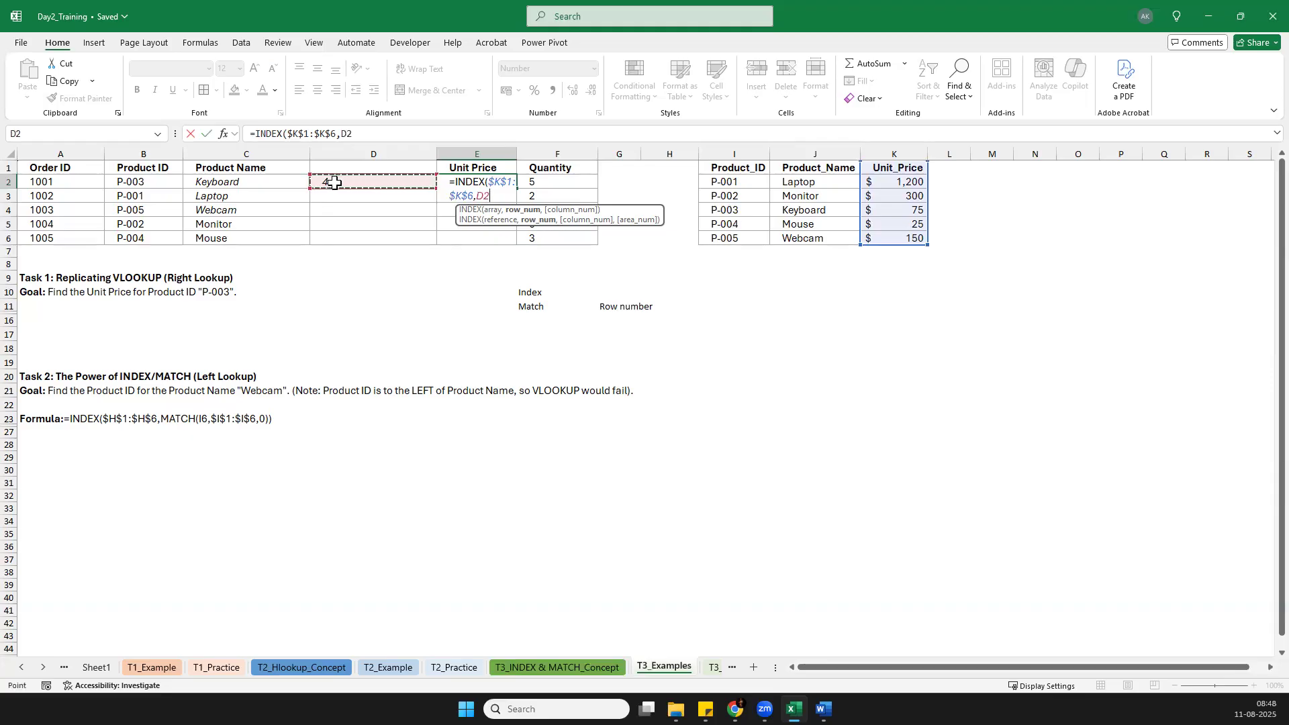
pyautogui.press('Return')
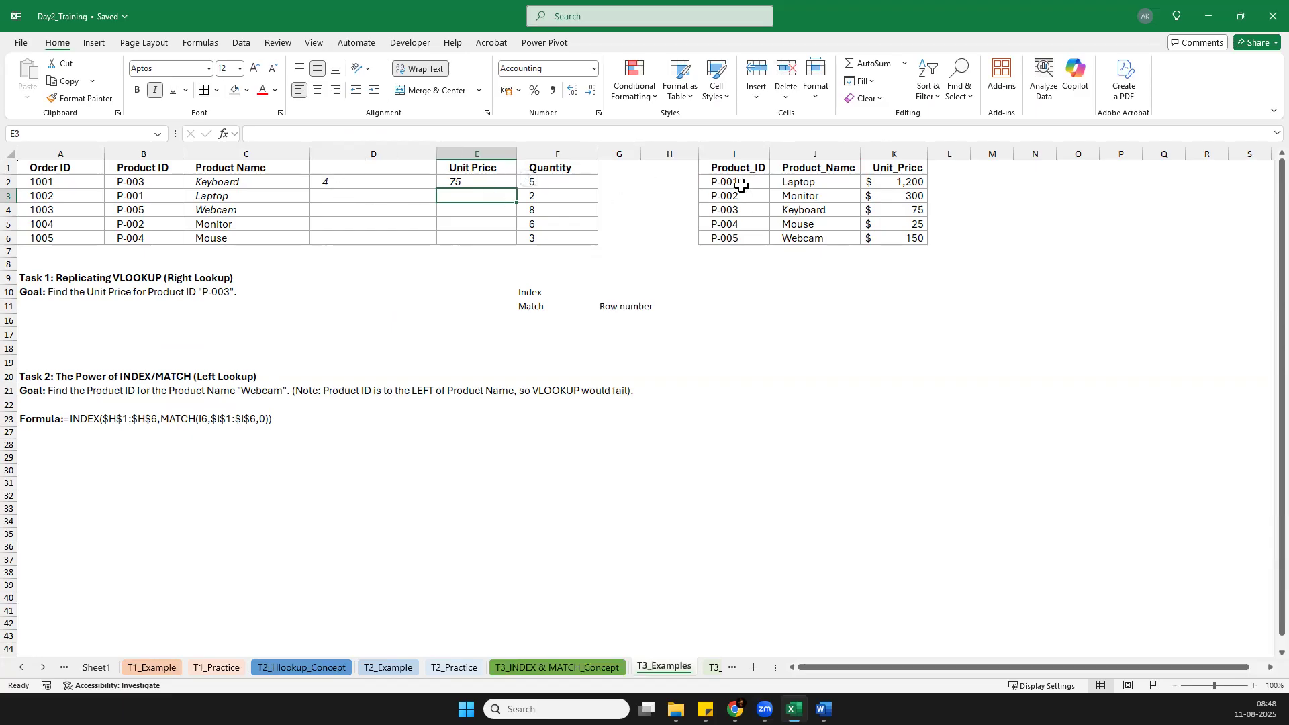
# Step: Start a MATCH formula in D3 with the Product ID in B3 as the lookup value
pyautogui.click(326, 195)
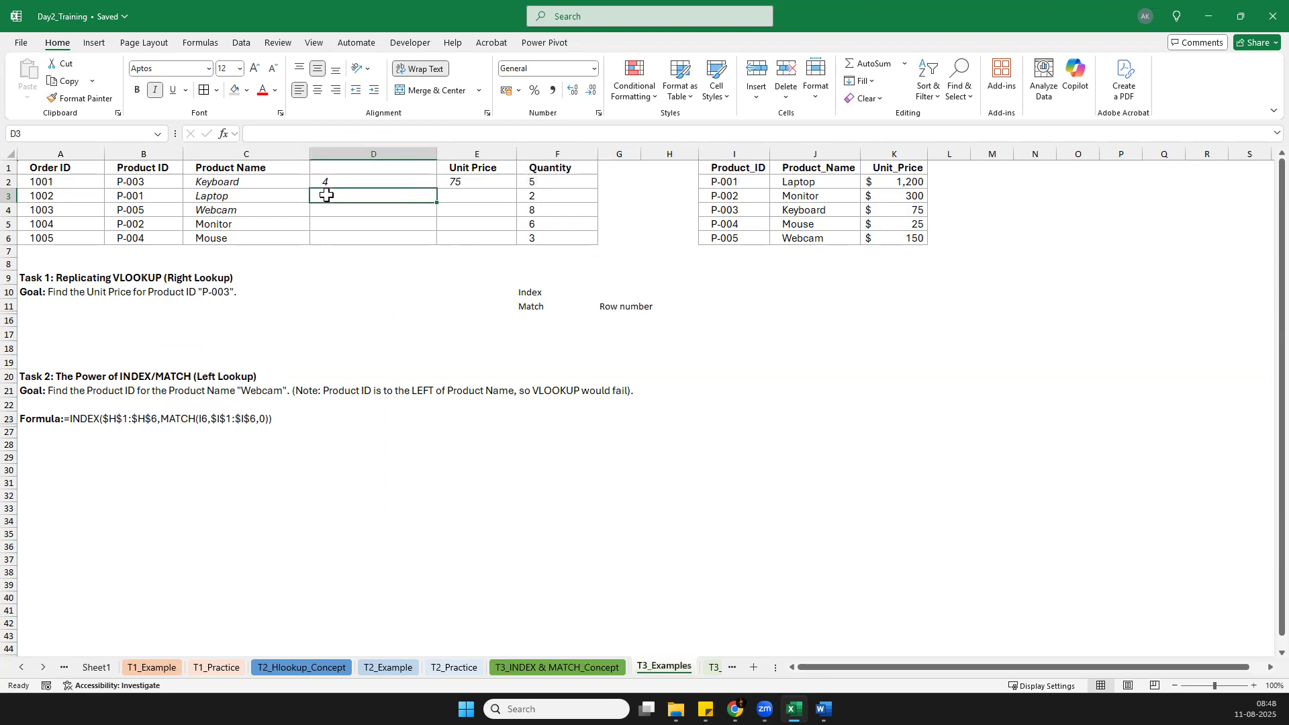
pyautogui.write('=')
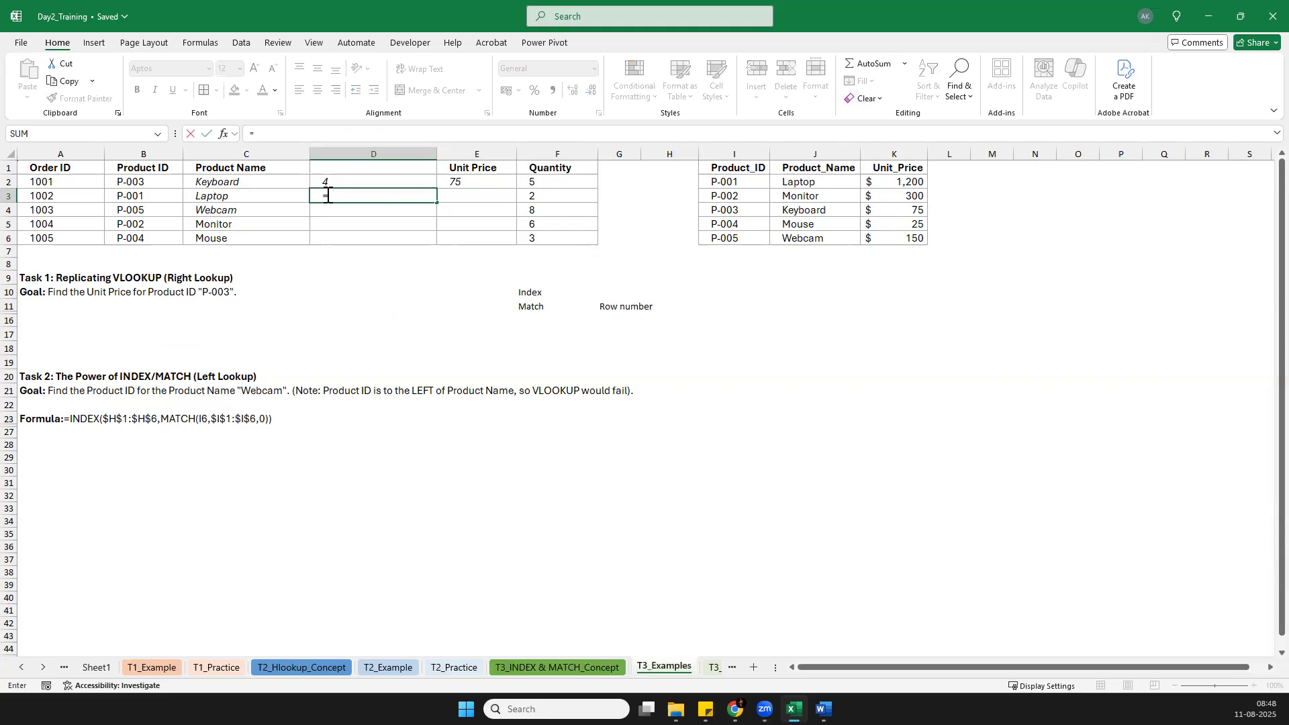
pyautogui.write('m')
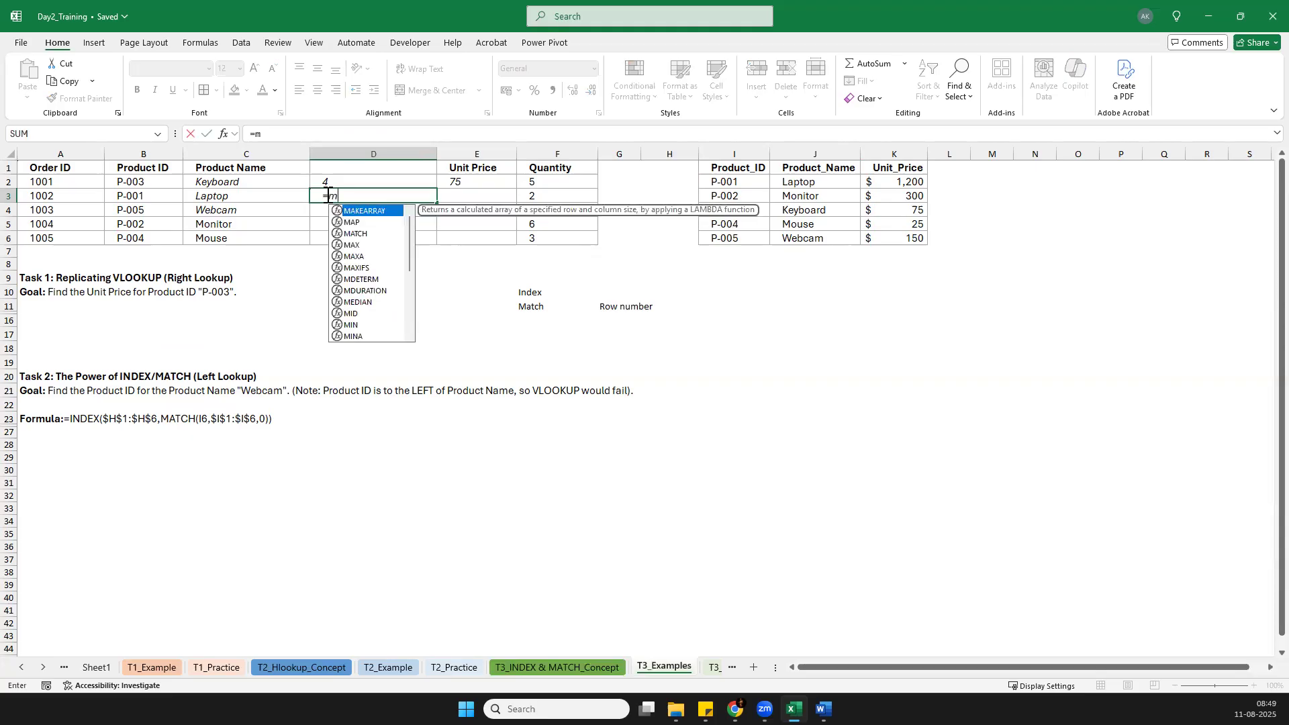
pyautogui.write('at')
pyautogui.press('Tab')
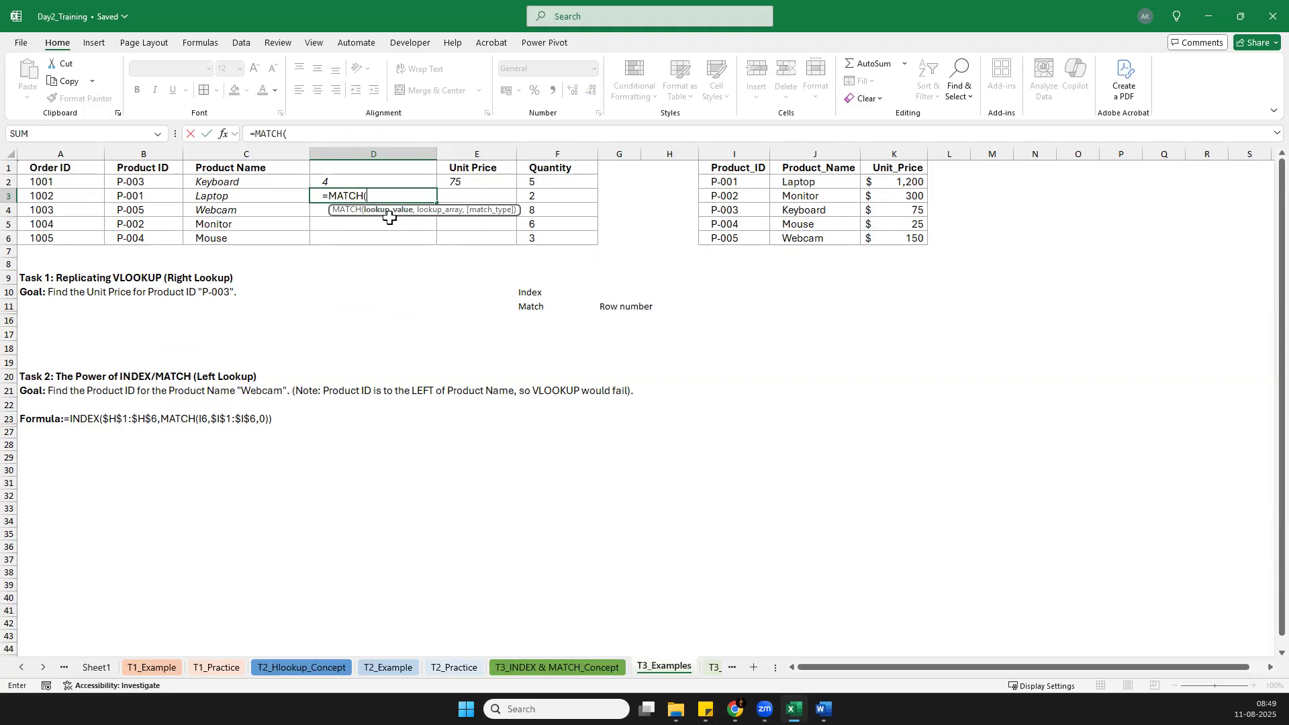
pyautogui.click(134, 200)
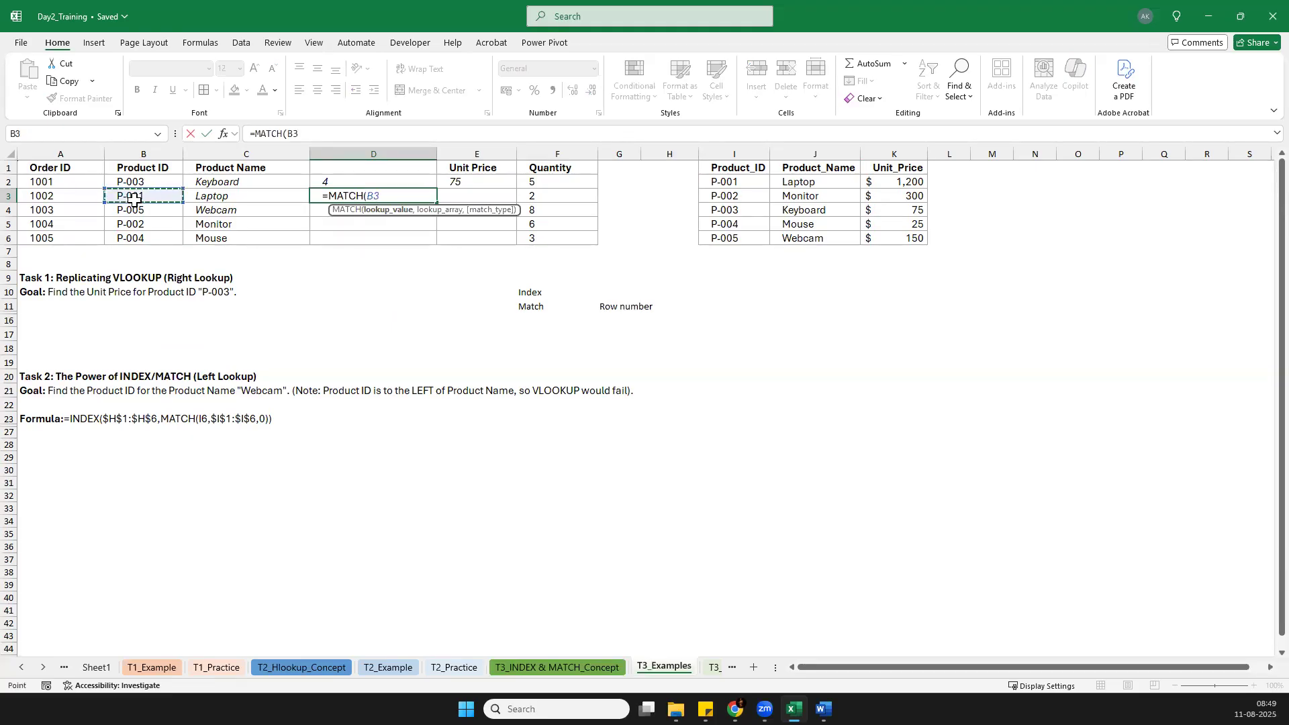
# Step: Finish the D3 MATCH formula with $I$1:$I$6 as the absolute lookup array and exact match type 0
pyautogui.write(',')
pyautogui.moveTo(732, 172); pyautogui.dragTo(728, 239)
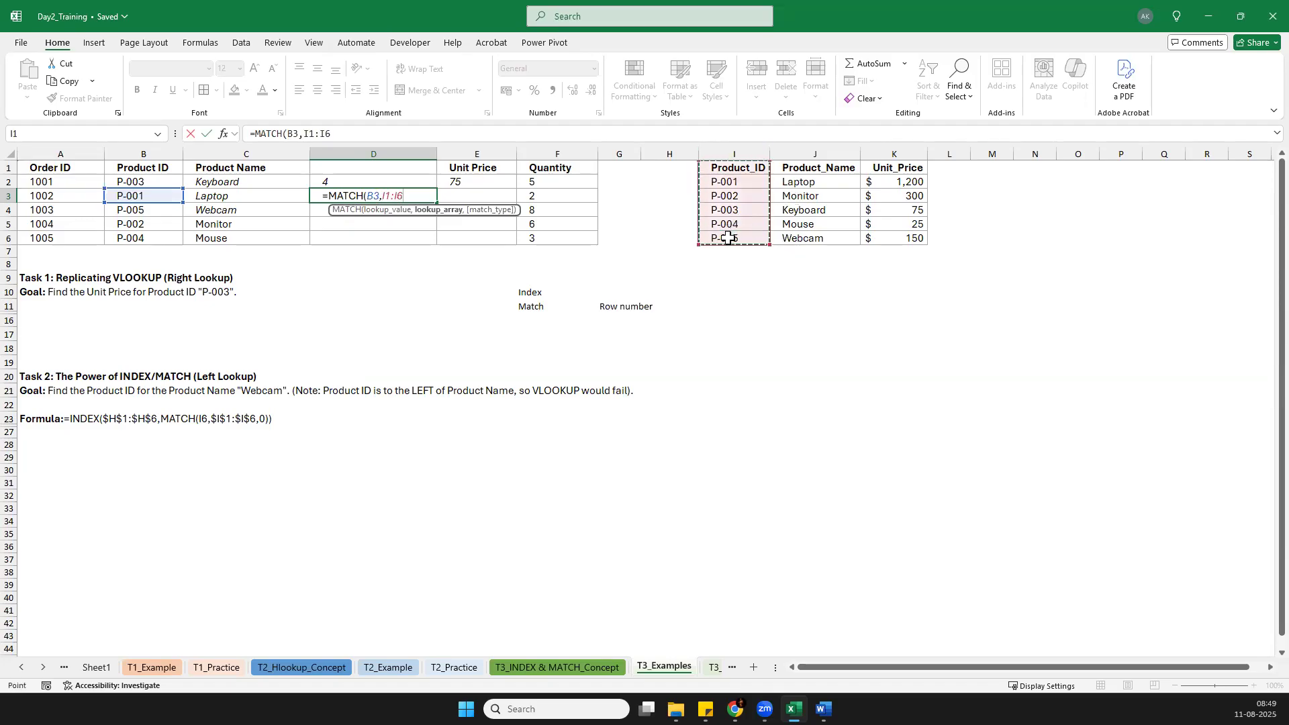
pyautogui.press('F4')
pyautogui.write(',')
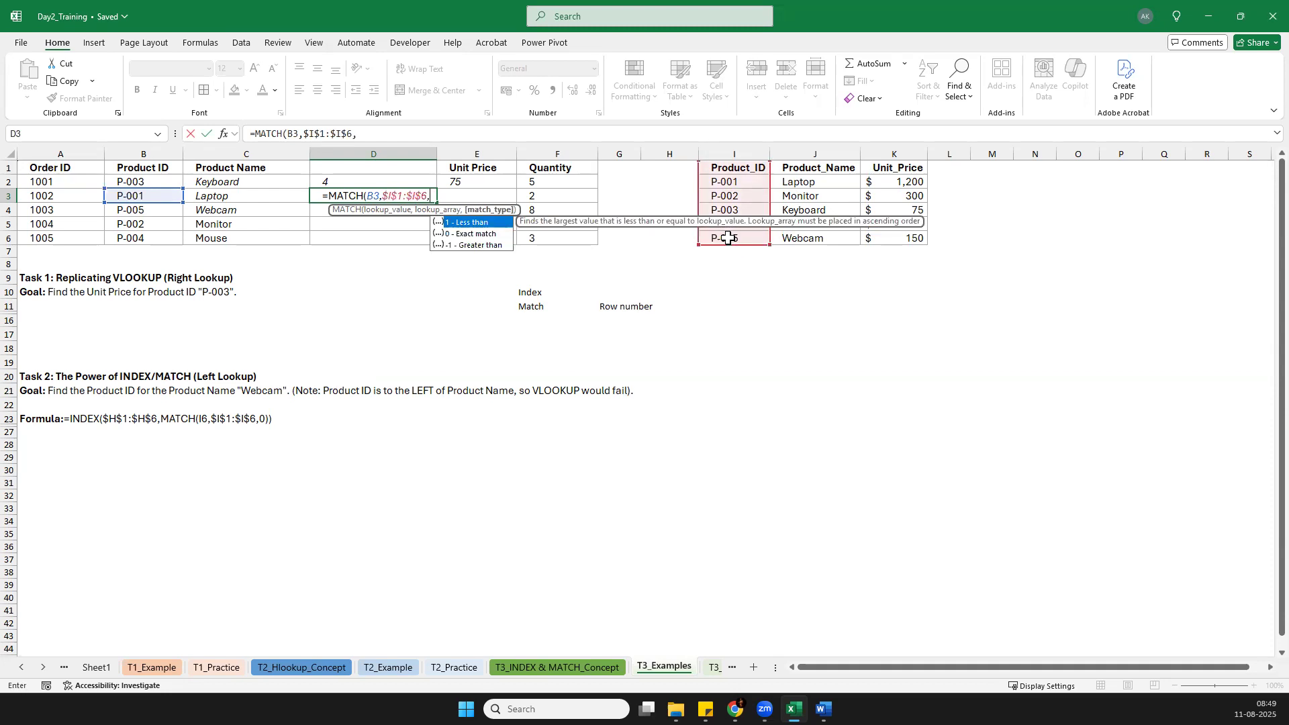
pyautogui.press('Down')
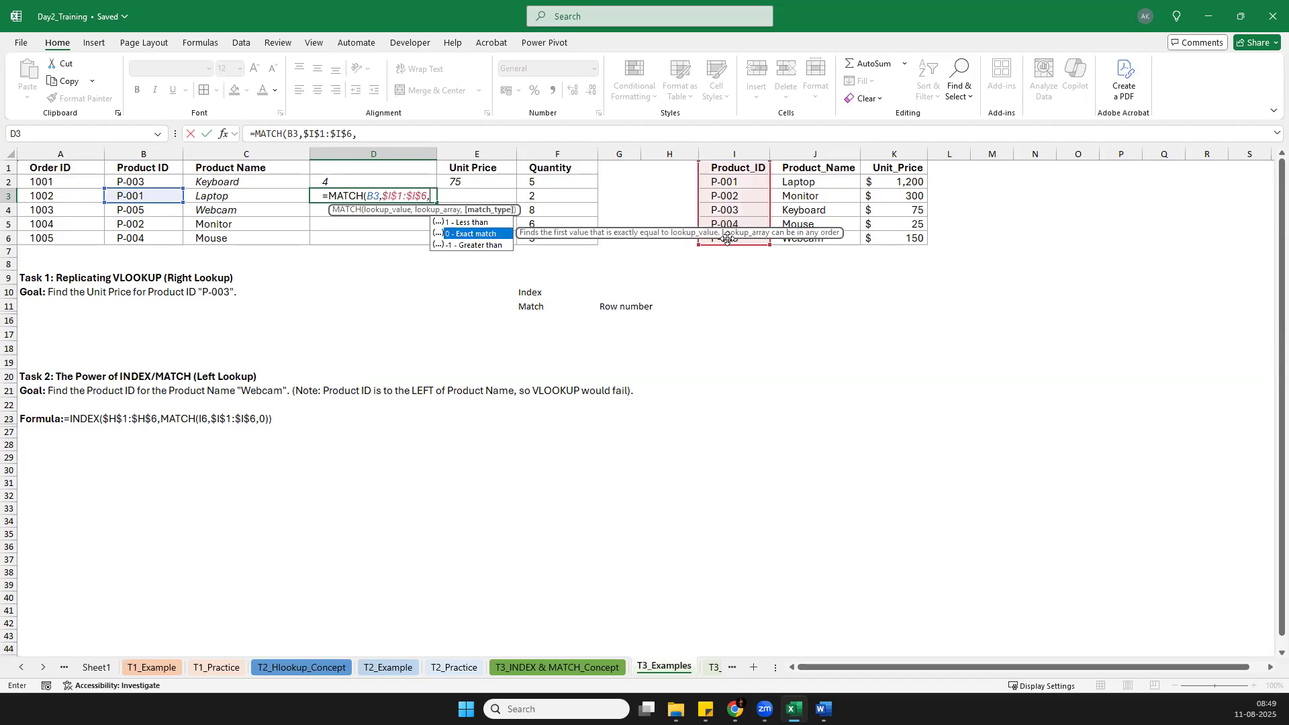
pyautogui.press('Tab')
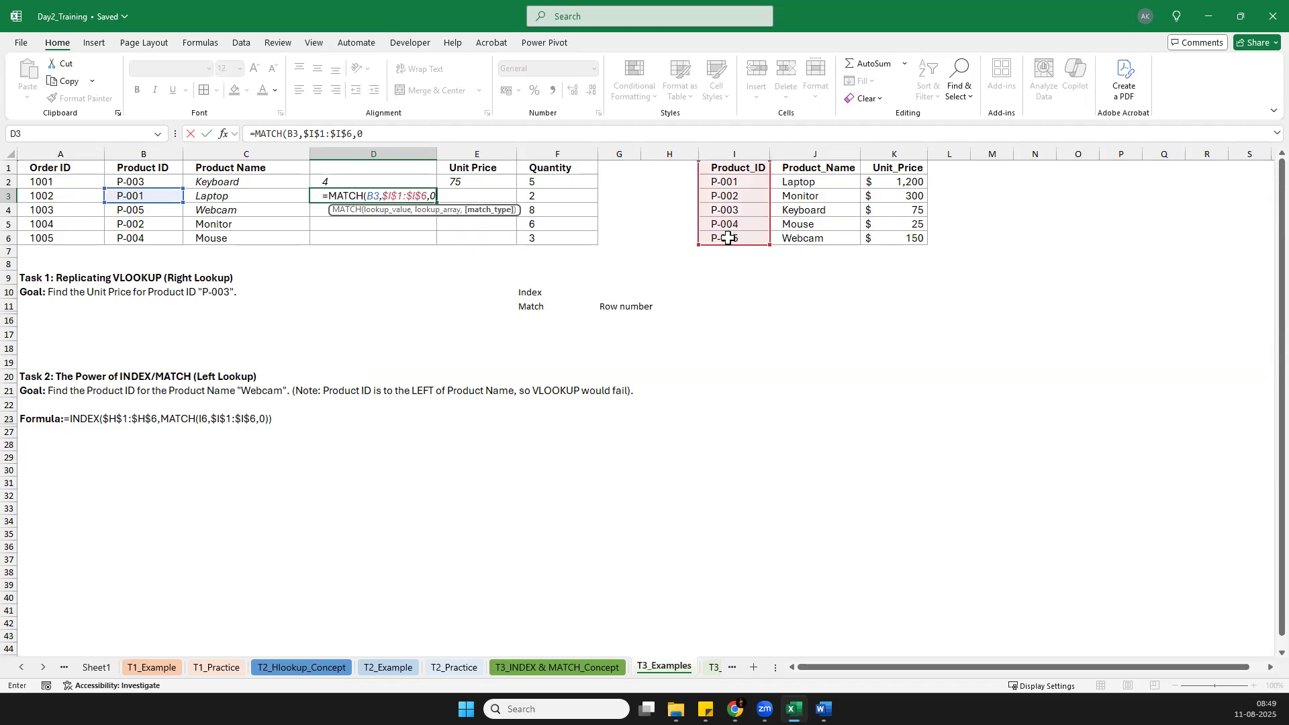
pyautogui.write(')')
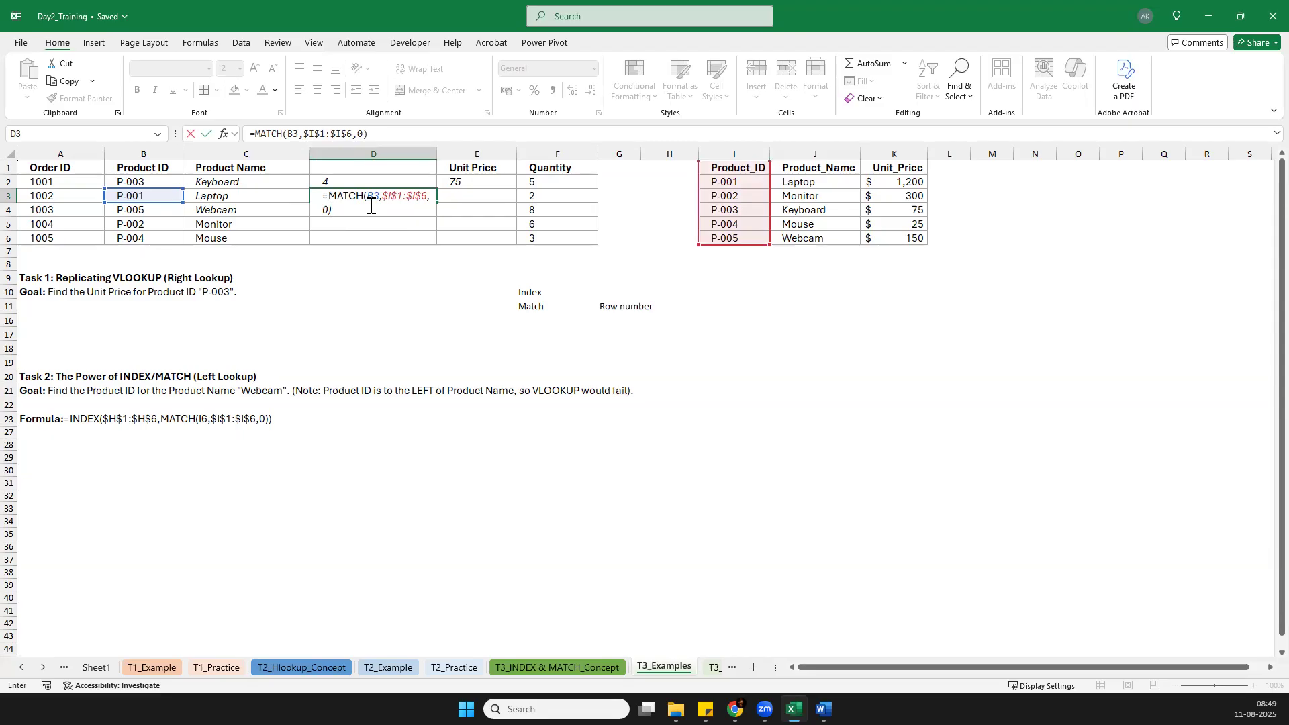
pyautogui.press('Return')
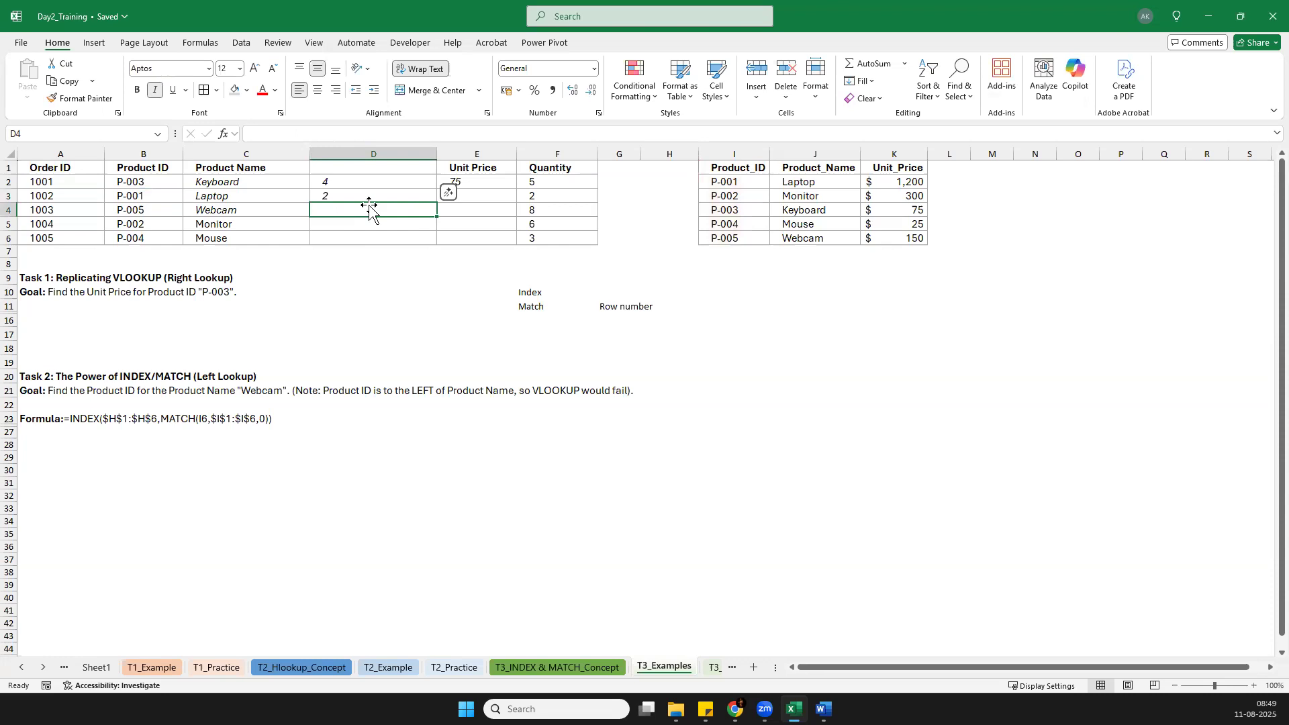
# Step: Start an INDEX formula in E3 with the Unit_Price range K1:K6 as the array
pyautogui.press('Up')
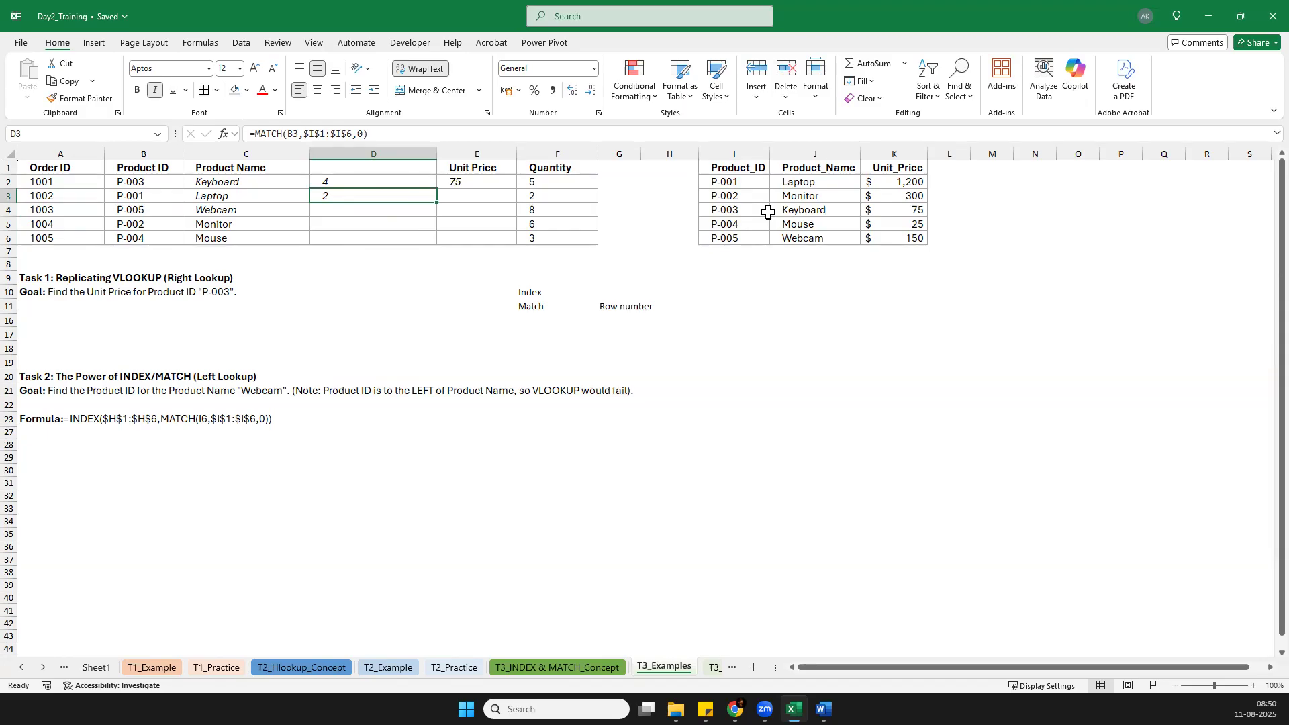
pyautogui.press('Right')
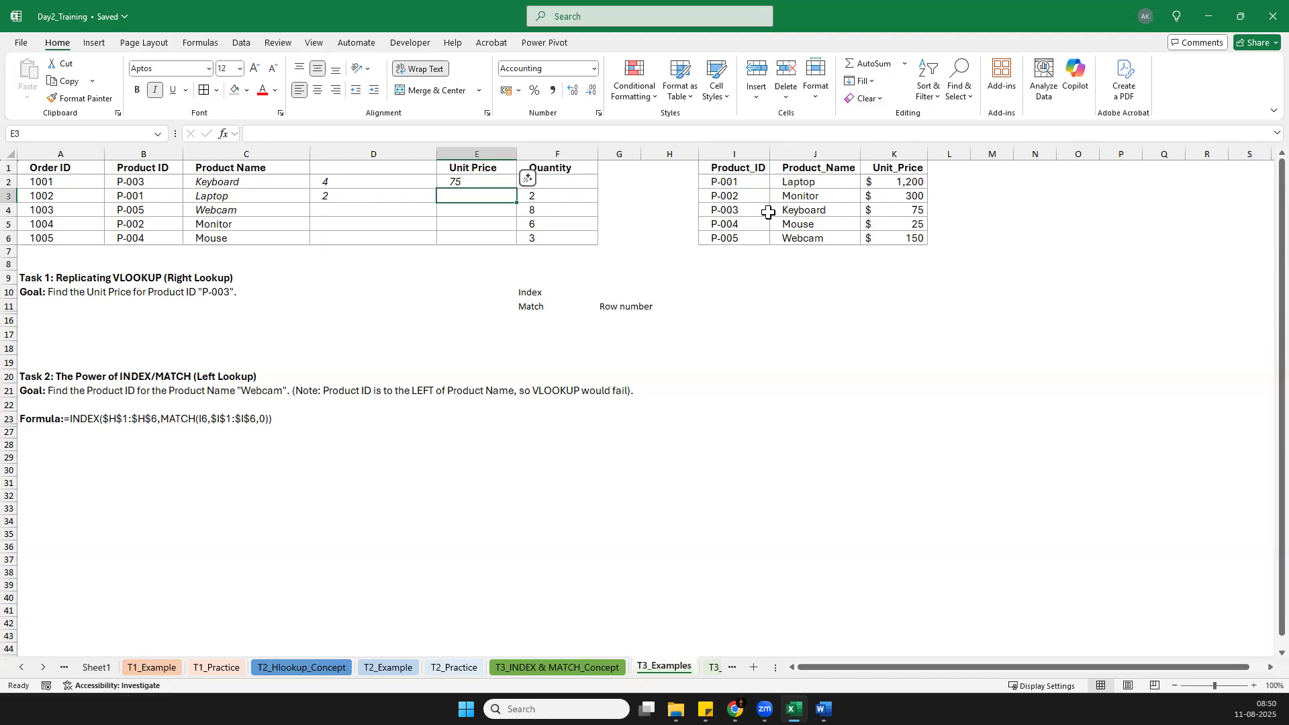
pyautogui.write('=')
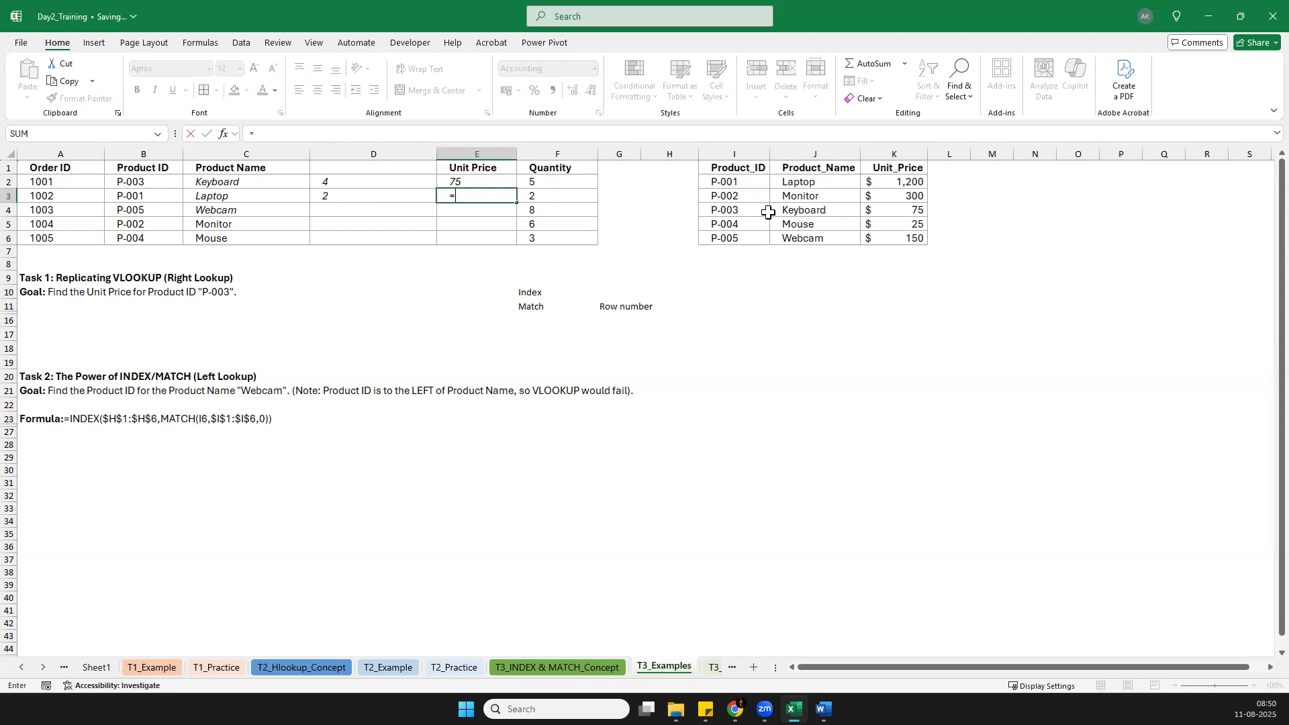
pyautogui.write('INDEX(')
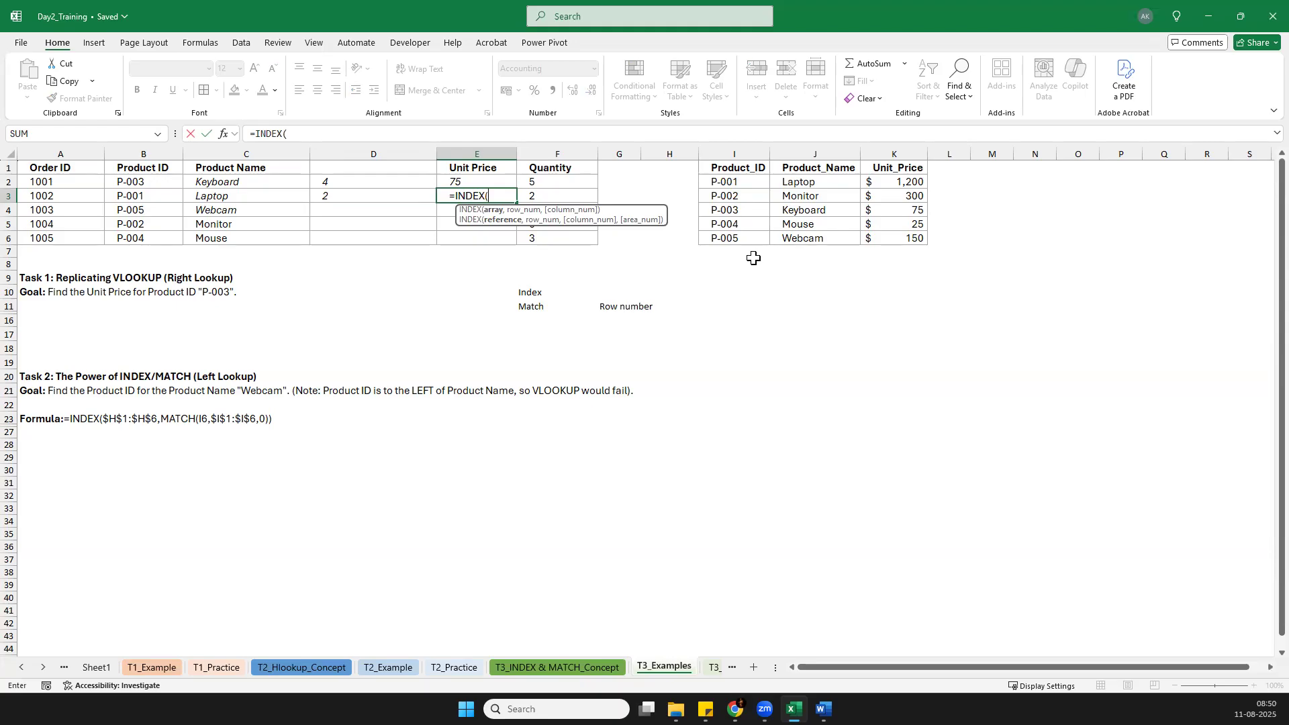
pyautogui.moveTo(897, 168); pyautogui.dragTo(893, 241)
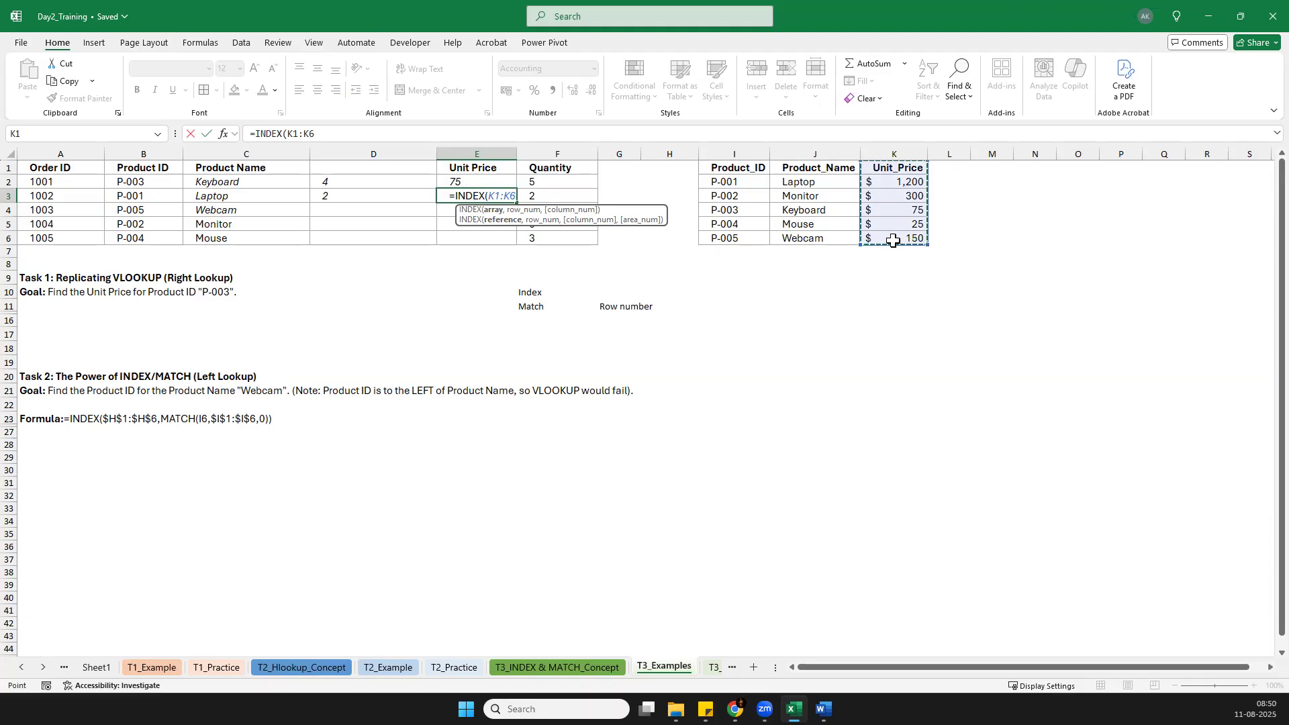
pyautogui.write(',')
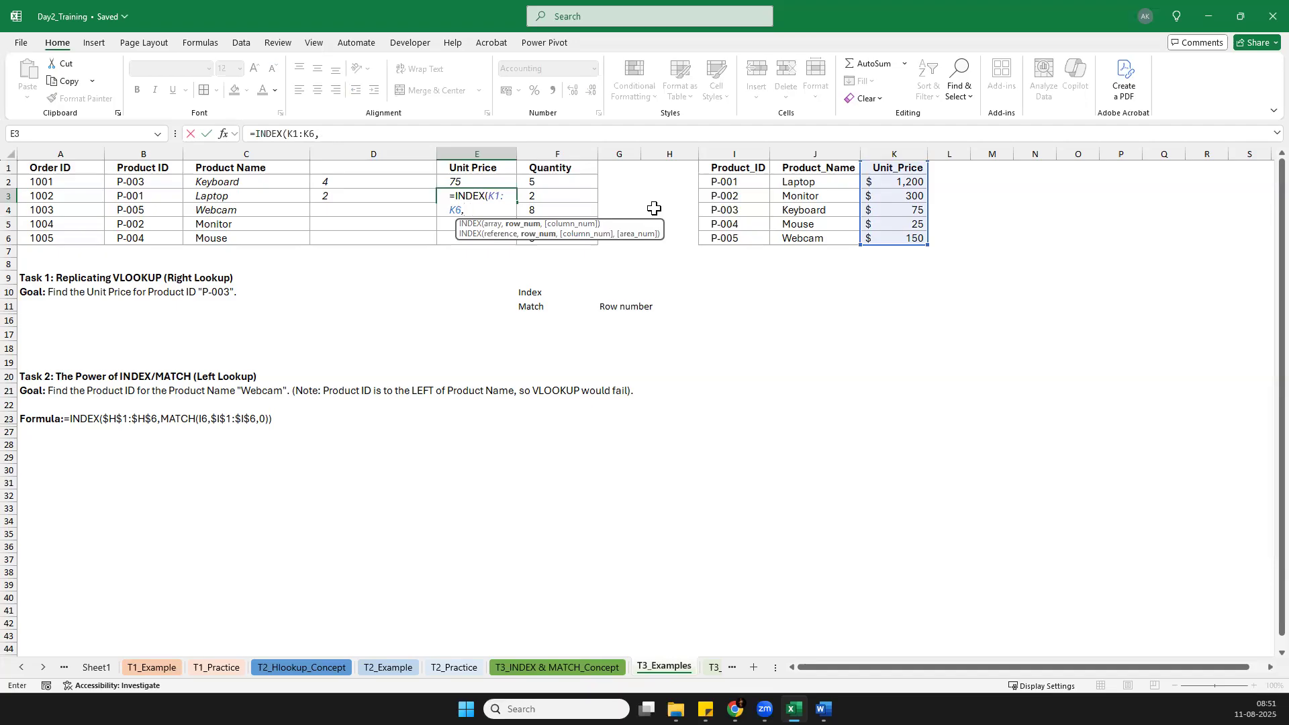
# Step: Complete the E3 INDEX formula with a nested MATCH of B3 in I1:I6 as the row number, omitting the match type
pyautogui.write('m')
pyautogui.press('Down')
pyautogui.press('Down')
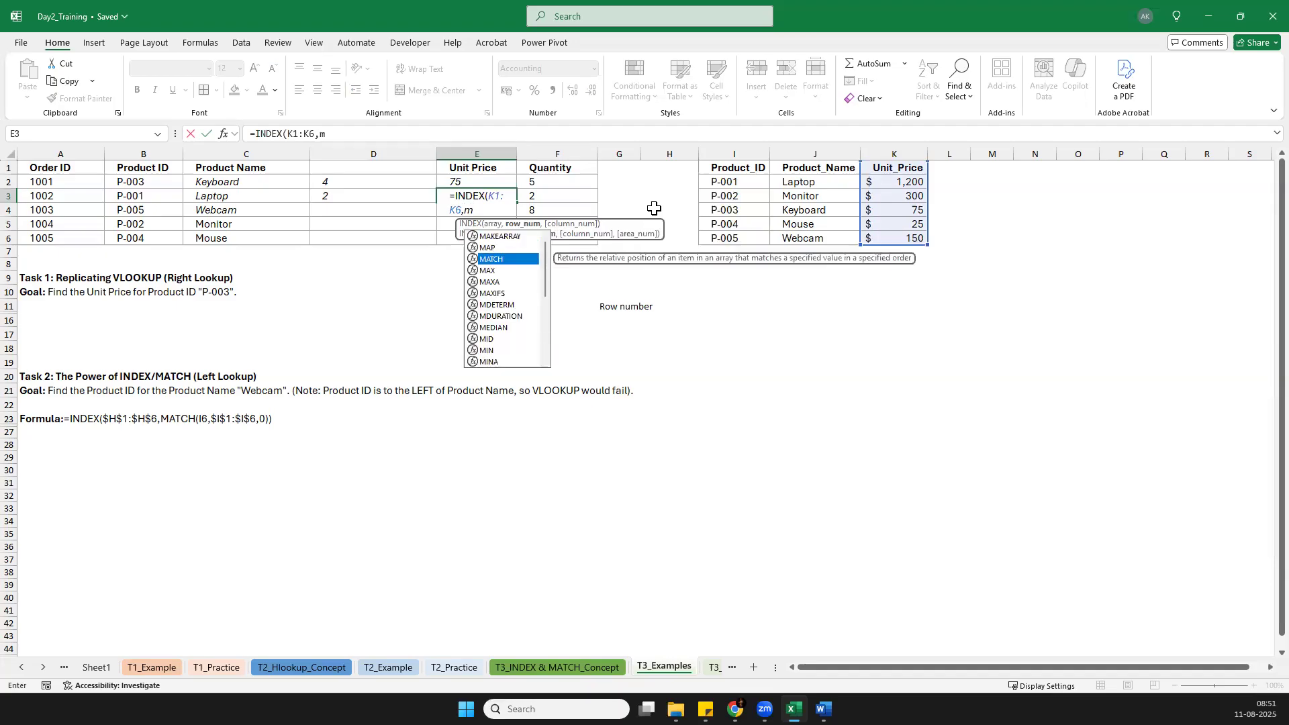
pyautogui.press('Tab')
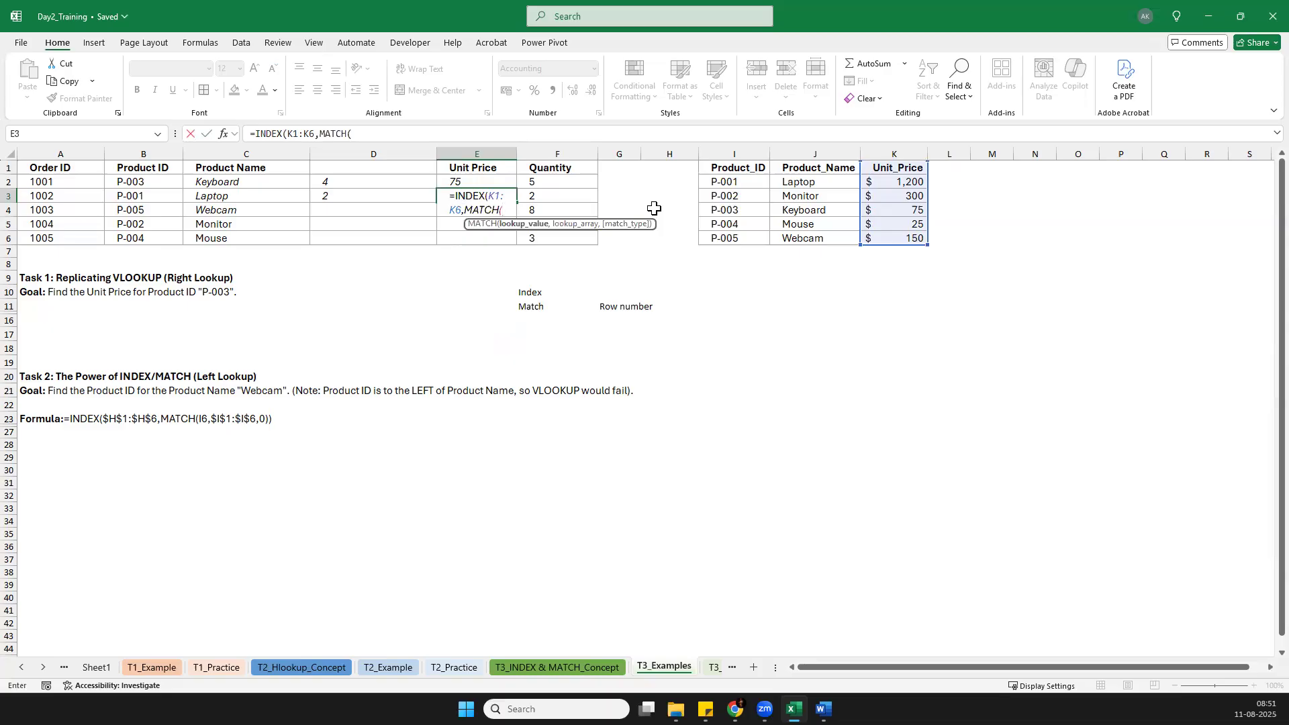
pyautogui.click(138, 194)
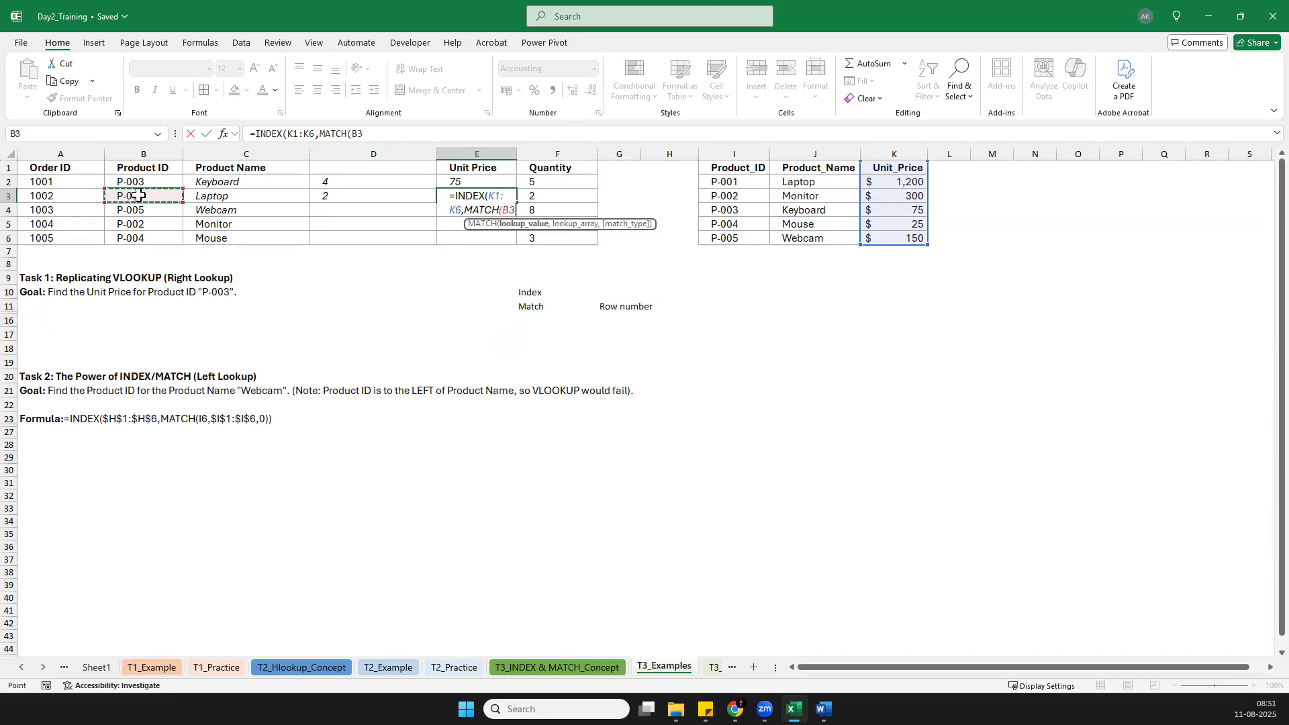
pyautogui.write(',')
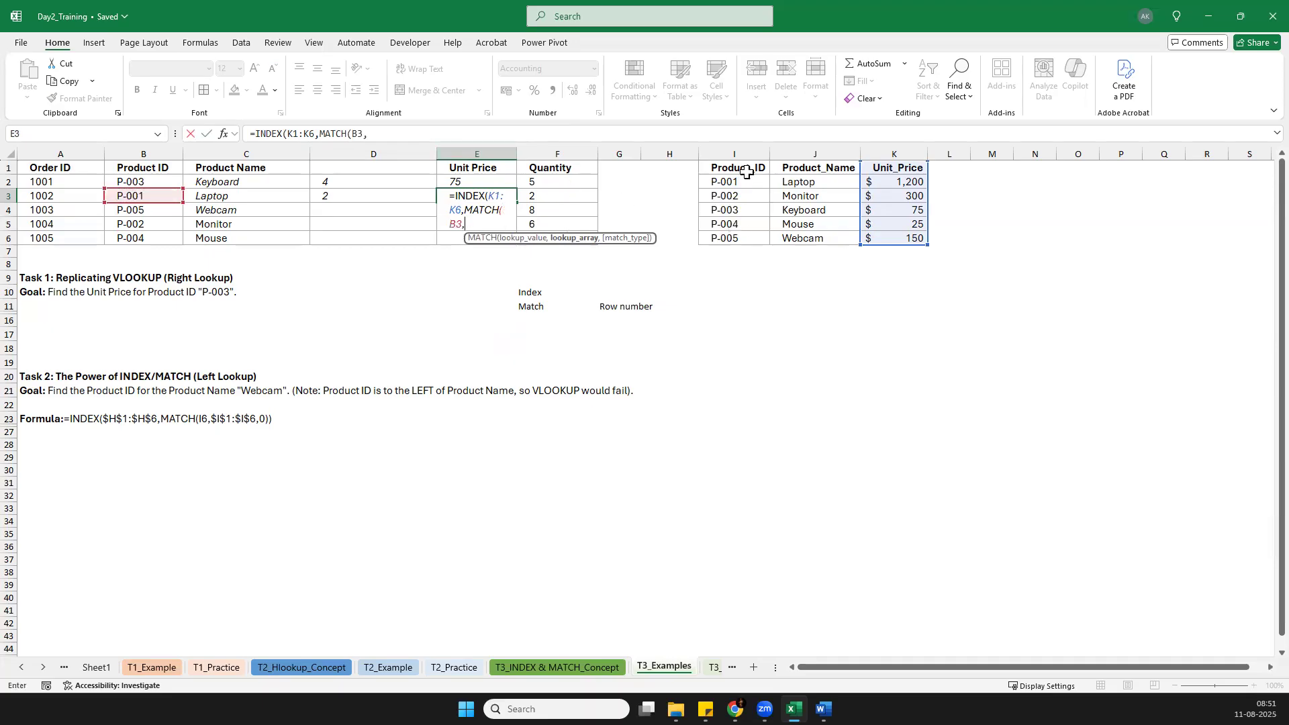
pyautogui.moveTo(747, 168); pyautogui.dragTo(736, 242)
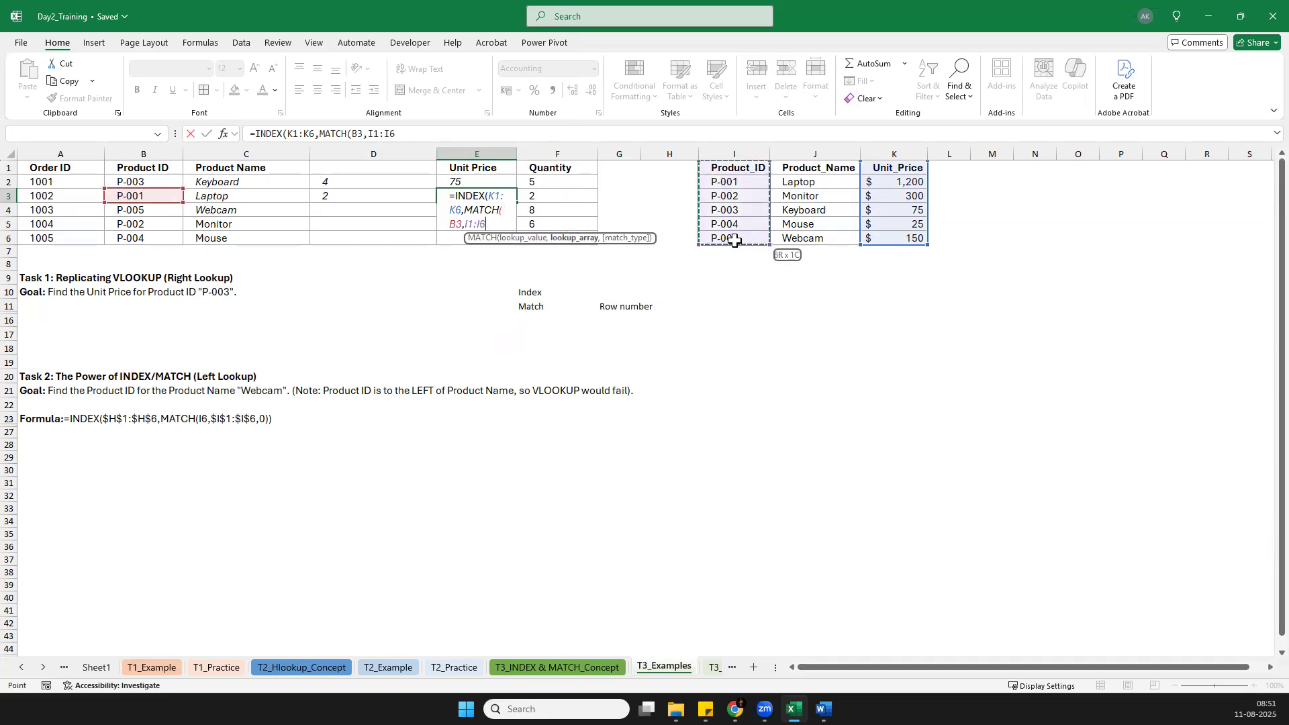
pyautogui.write(')')
pyautogui.press('Return')
pyautogui.press('Return')
pyautogui.press('Up')
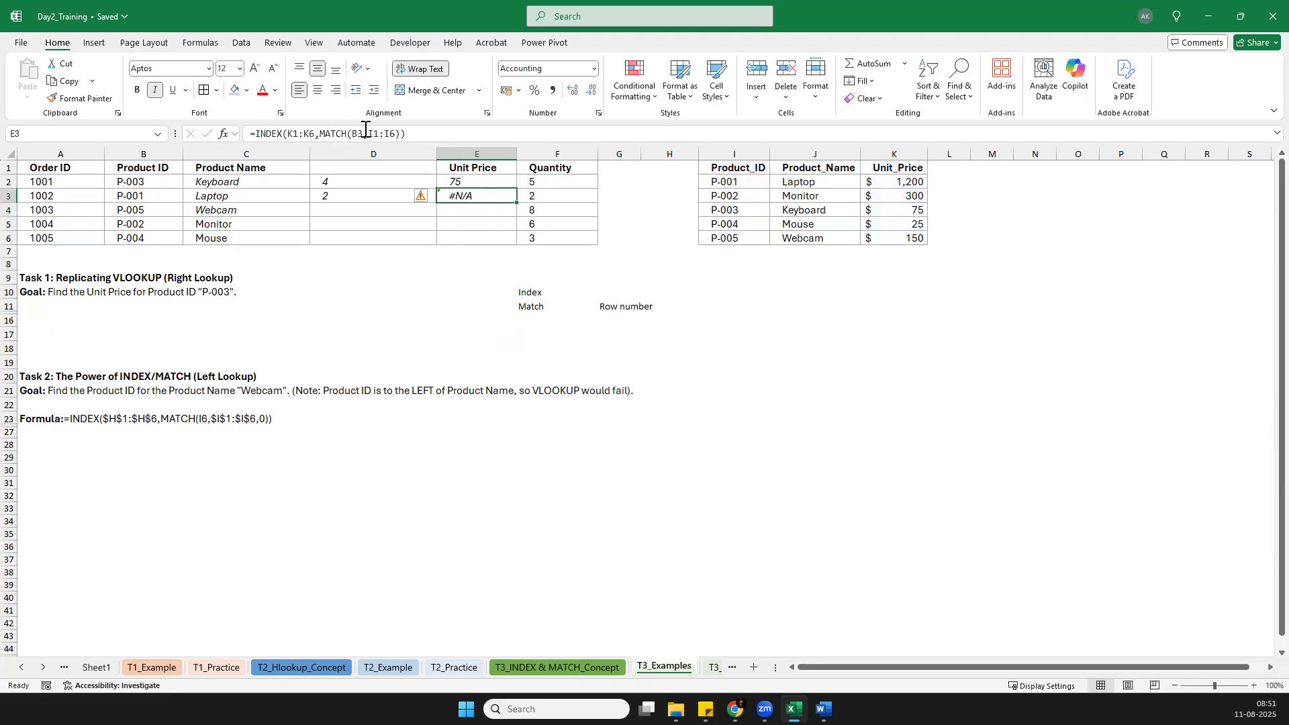
# Step: Try replacing the arguments of the E2 INDEX formula with I2 and I1:I6, and undo that edit
pyautogui.click(347, 186)
pyautogui.press('Right')
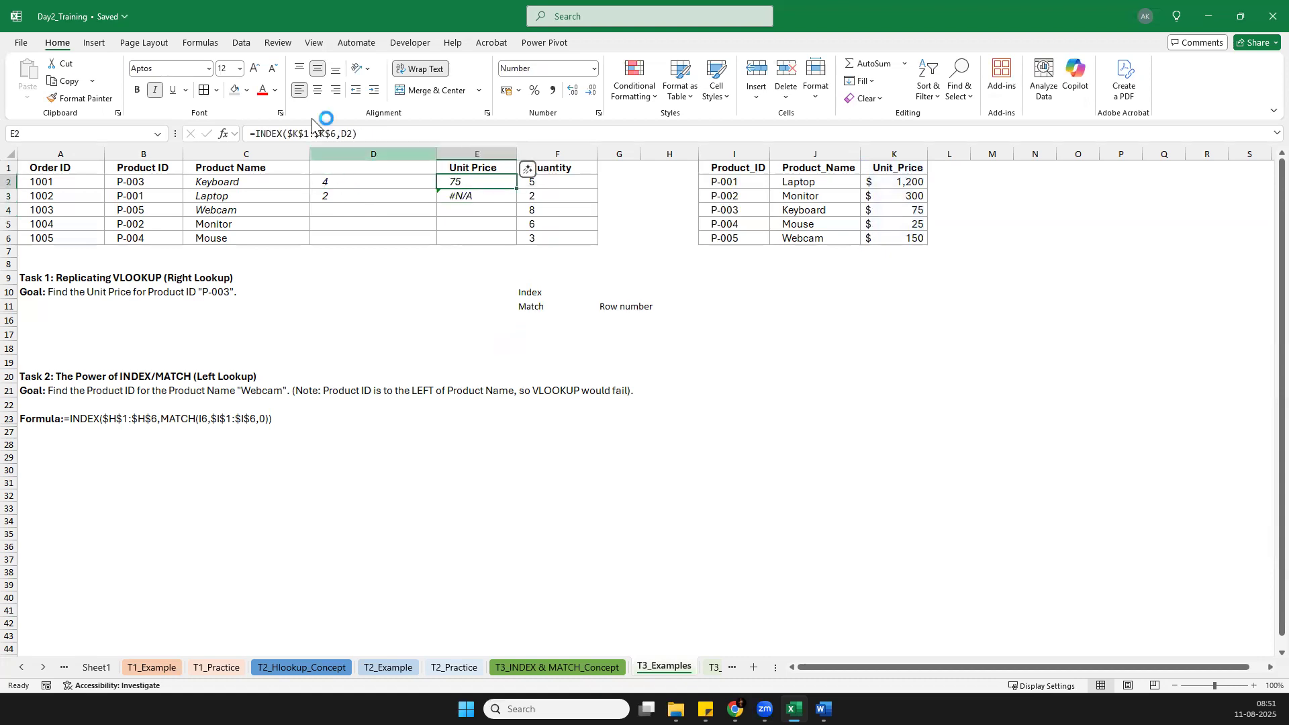
pyautogui.moveTo(352, 132); pyautogui.dragTo(290, 132)
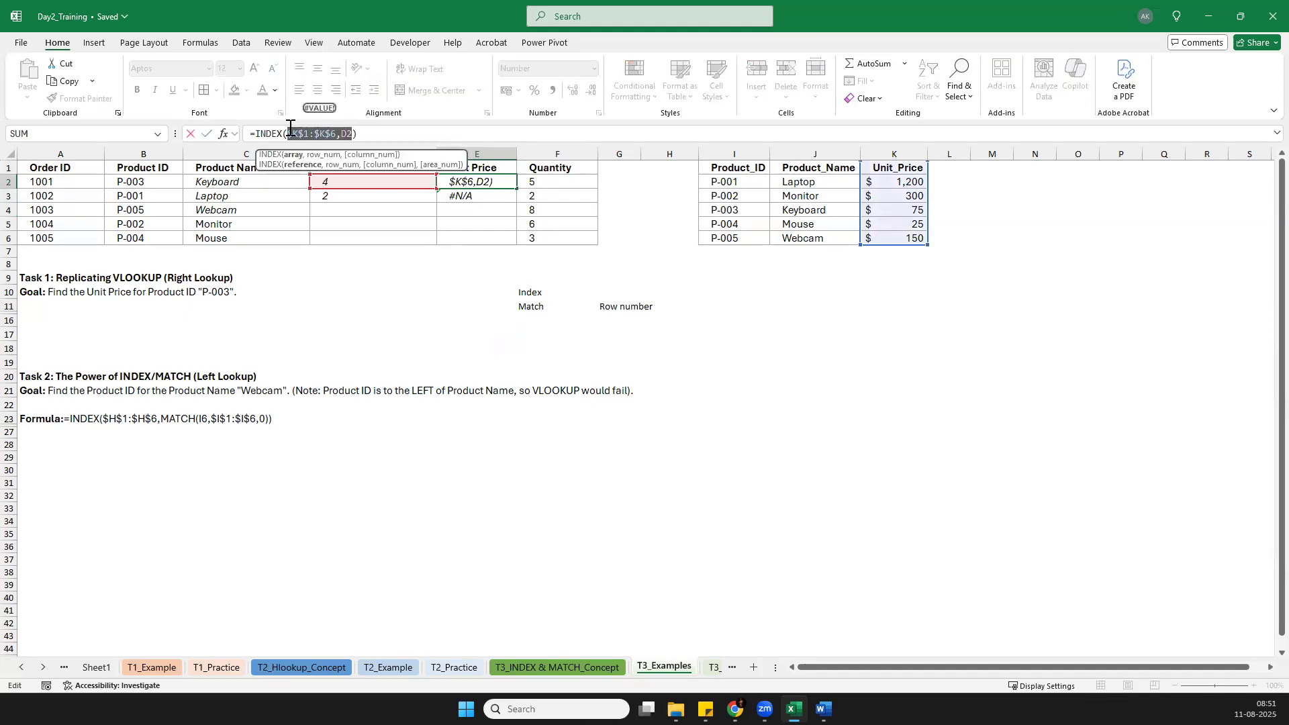
pyautogui.press('BackSpace')
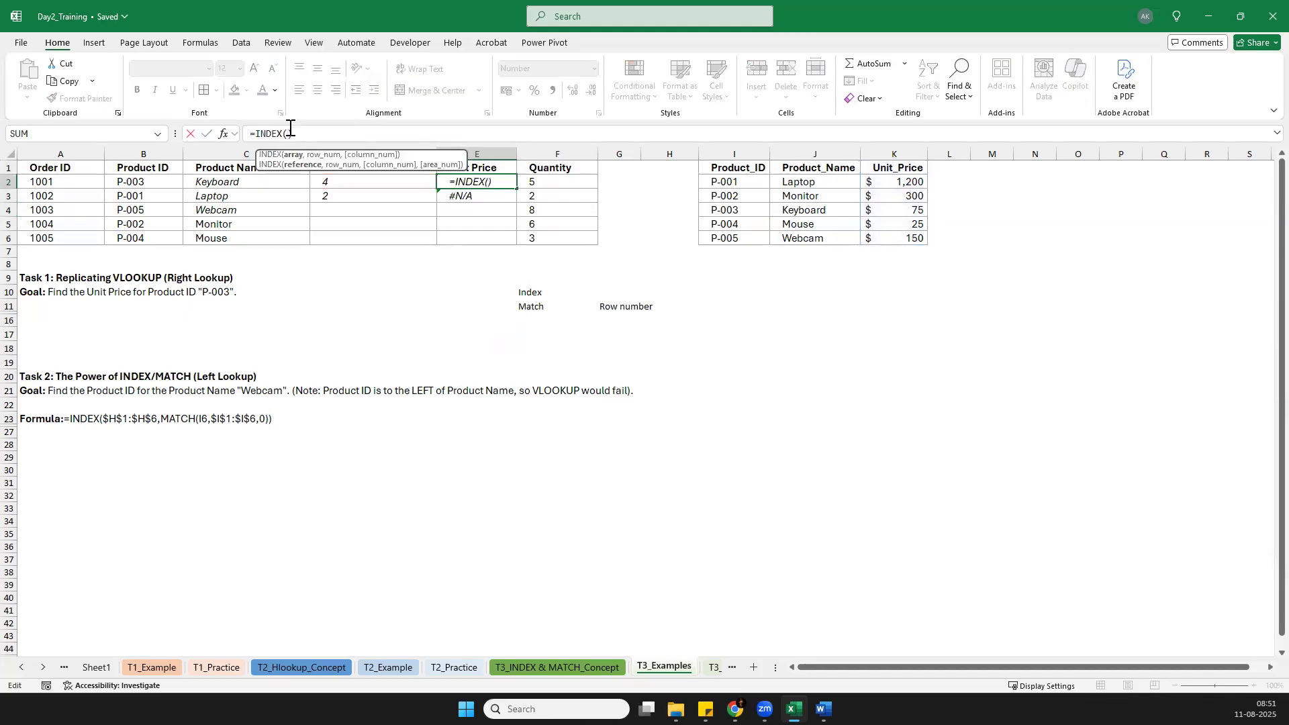
pyautogui.click(735, 181)
pyautogui.write(',')
pyautogui.moveTo(737, 169); pyautogui.dragTo(727, 245)
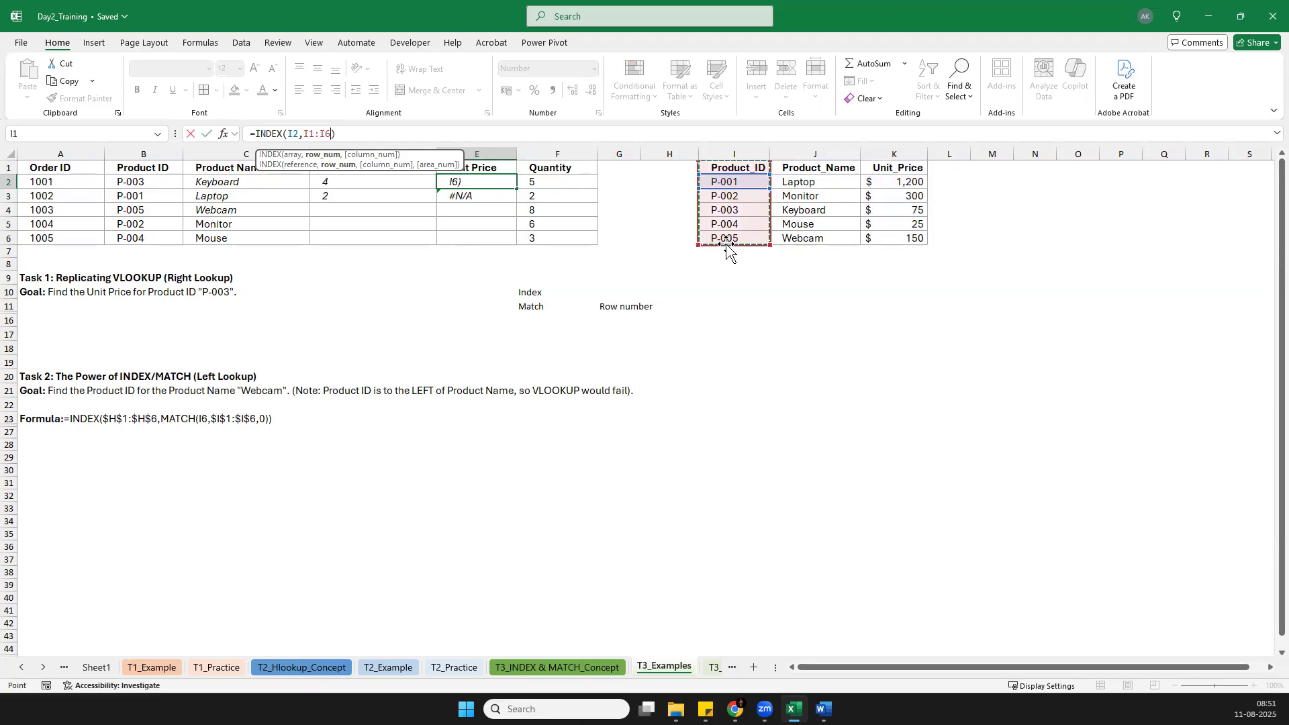
pyautogui.press('Escape')
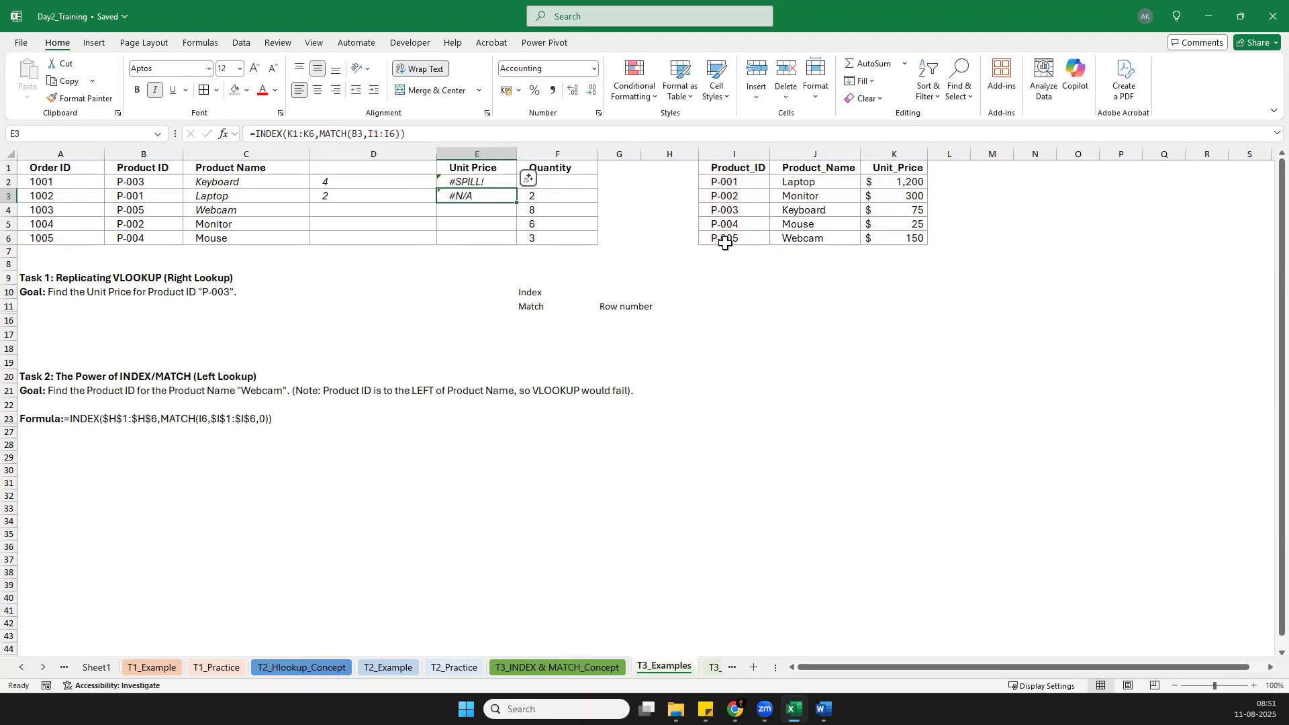
pyautogui.hotkey('ctrl', 'z')
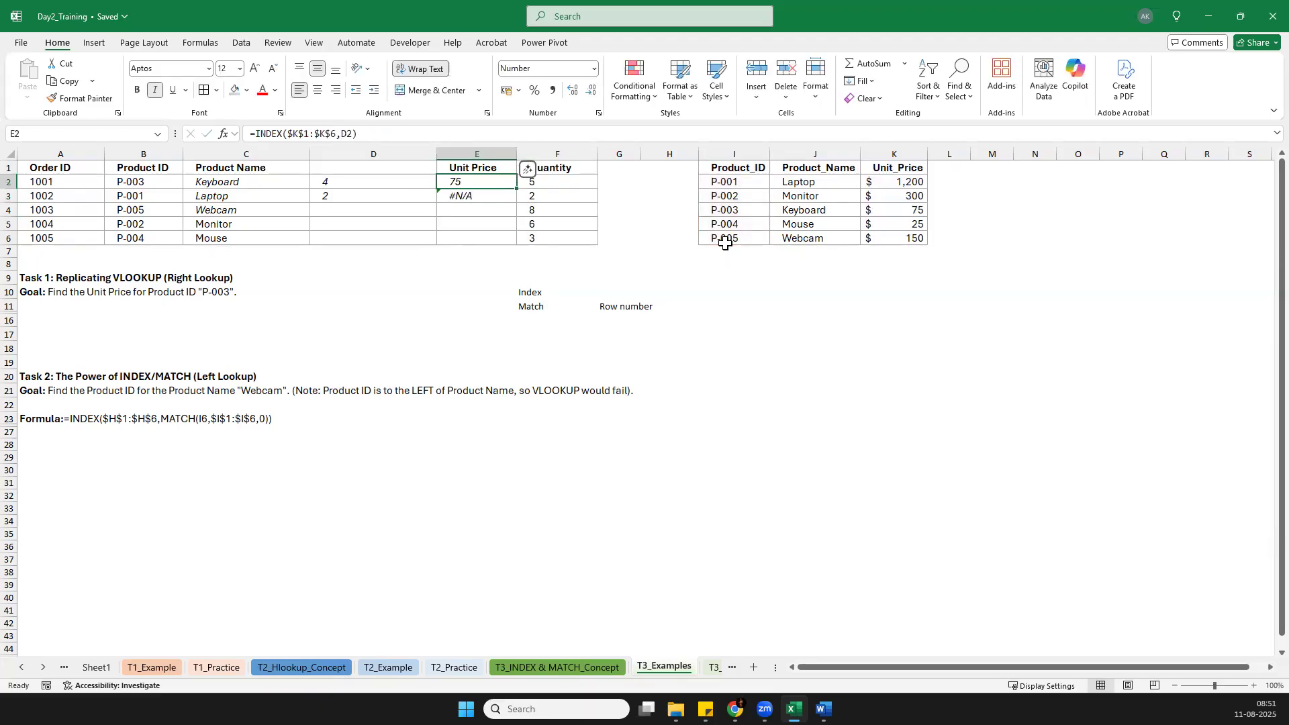
# Step: Compare the exact-match MATCH formula in D3 with the nested INDEX and MATCH formula in E3
pyautogui.press('Down')
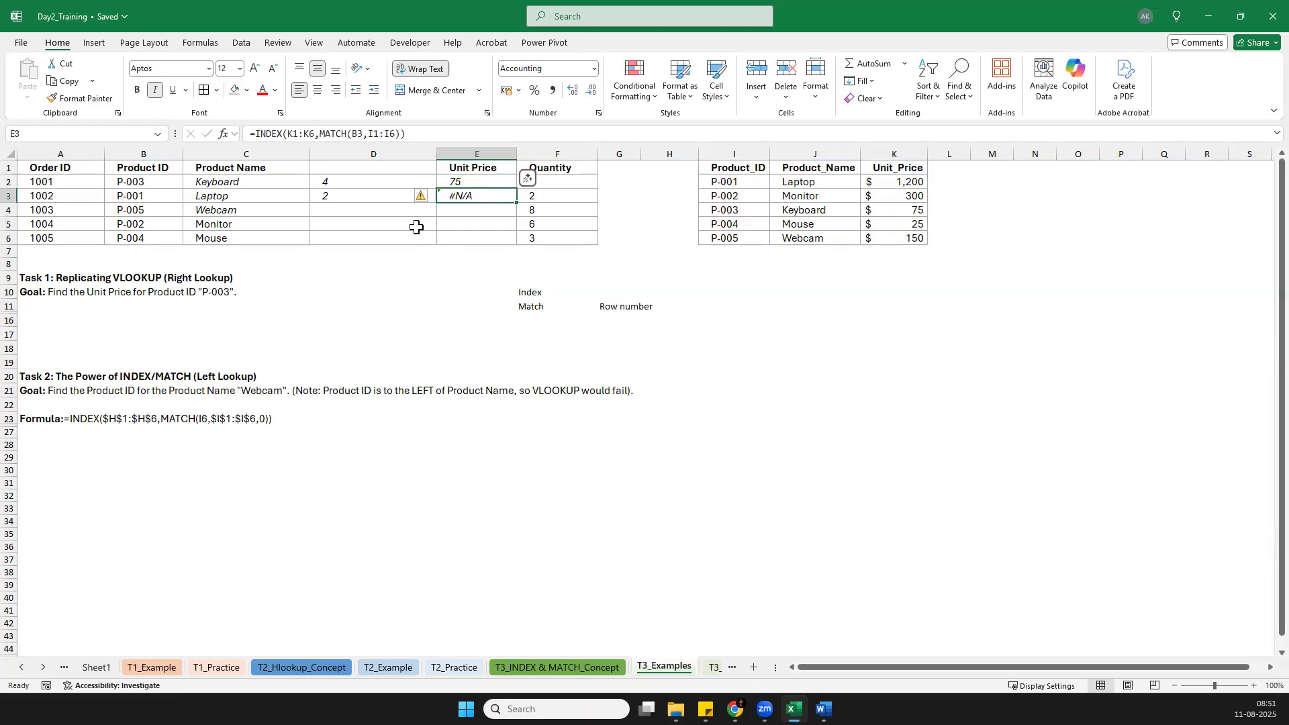
pyautogui.press('Left')
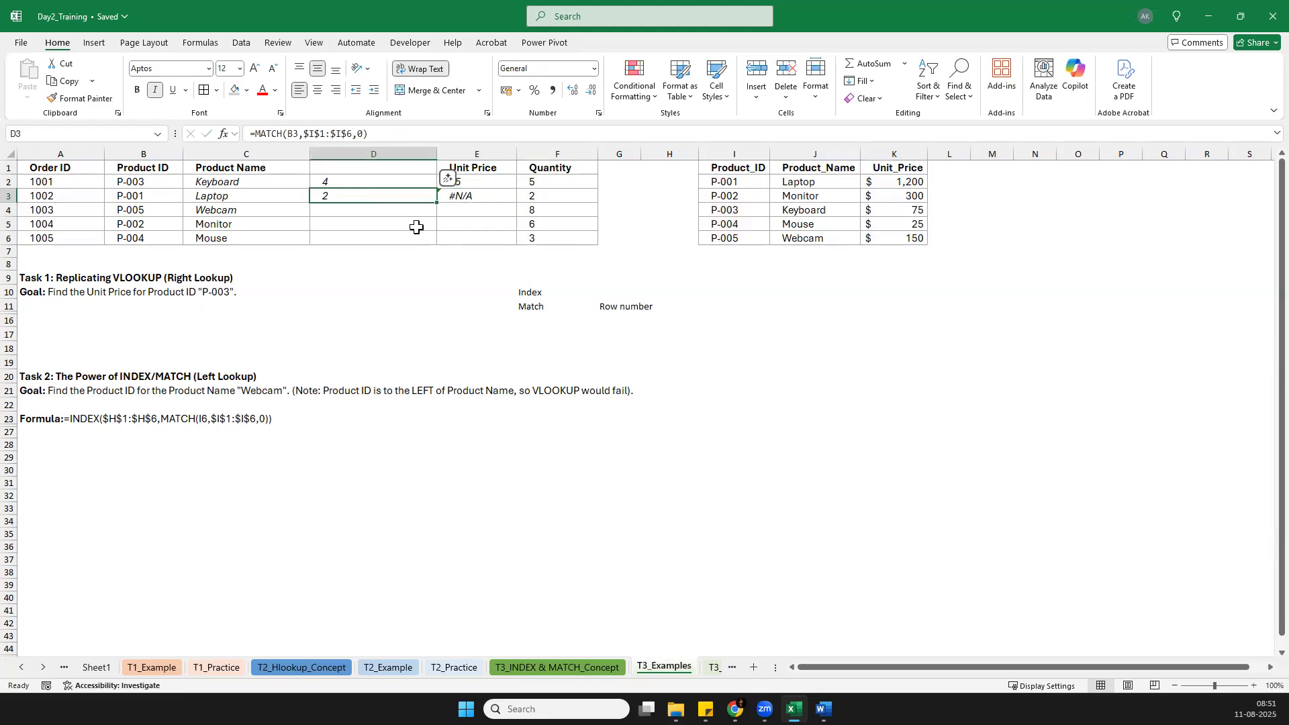
pyautogui.press('Right')
pyautogui.click(419, 136)
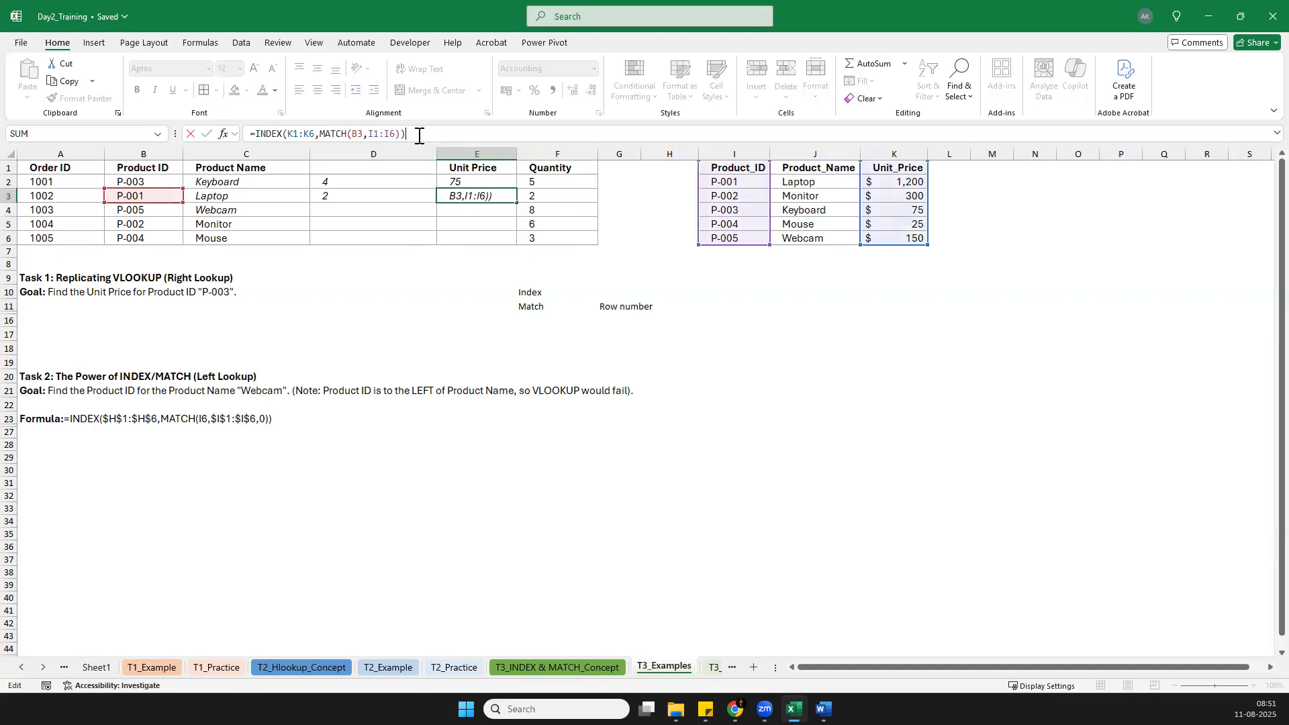
pyautogui.hotkey('ctrl', 'Return')
pyautogui.press('Left')
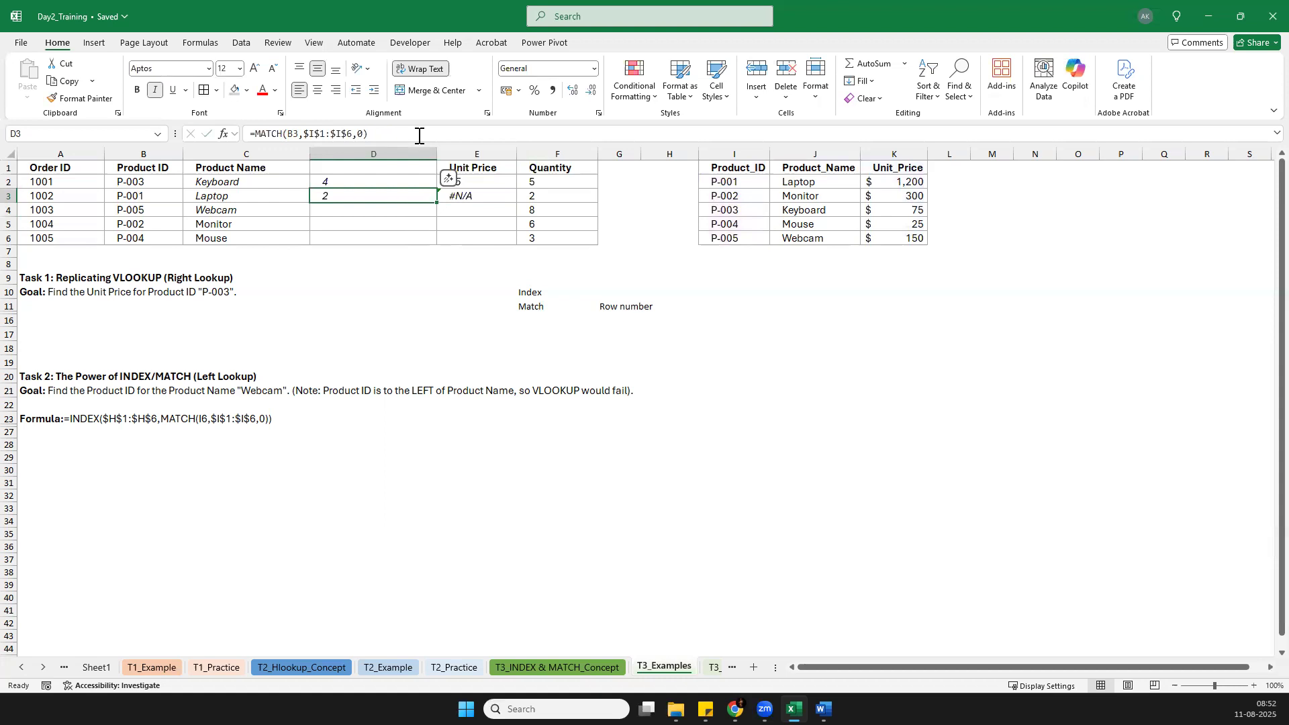
pyautogui.press('Right')
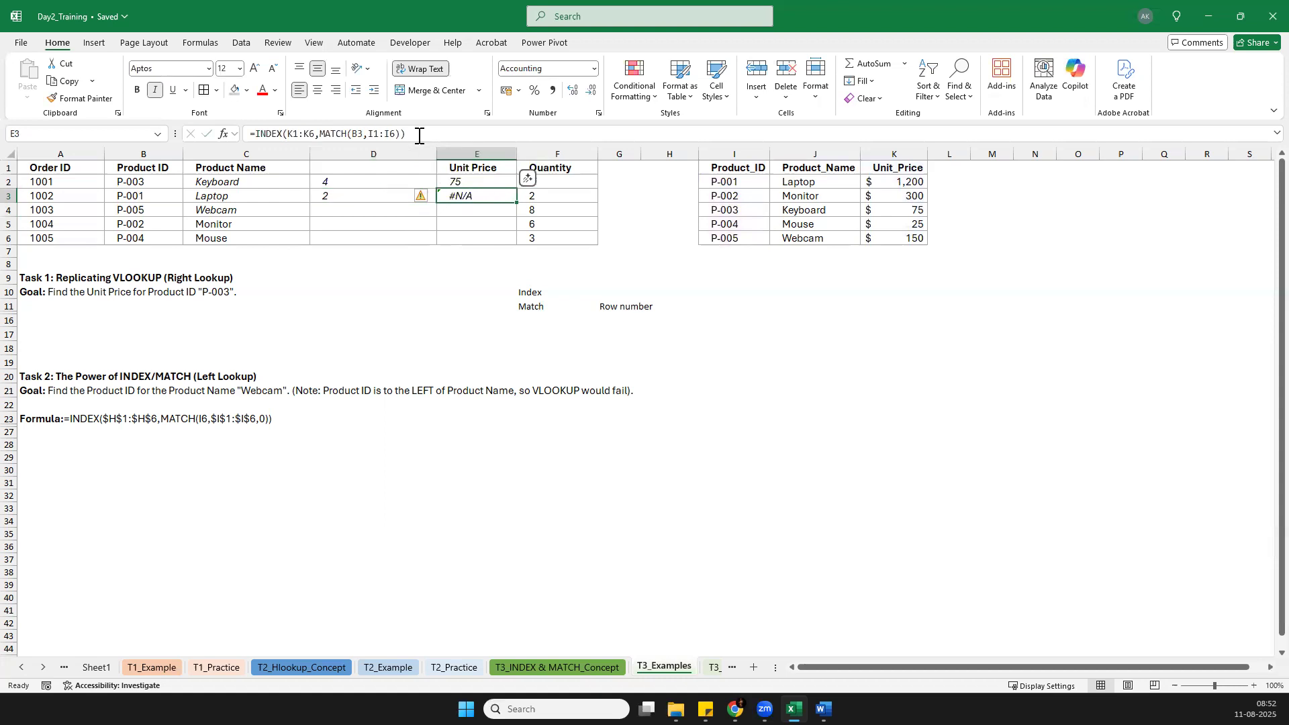
# Step: Add match type 0 to the nested MATCH so E3 reads =INDEX(K1:K6,MATCH(B3,I1:I6,0))
pyautogui.click(419, 135)
pyautogui.press('BackSpace')
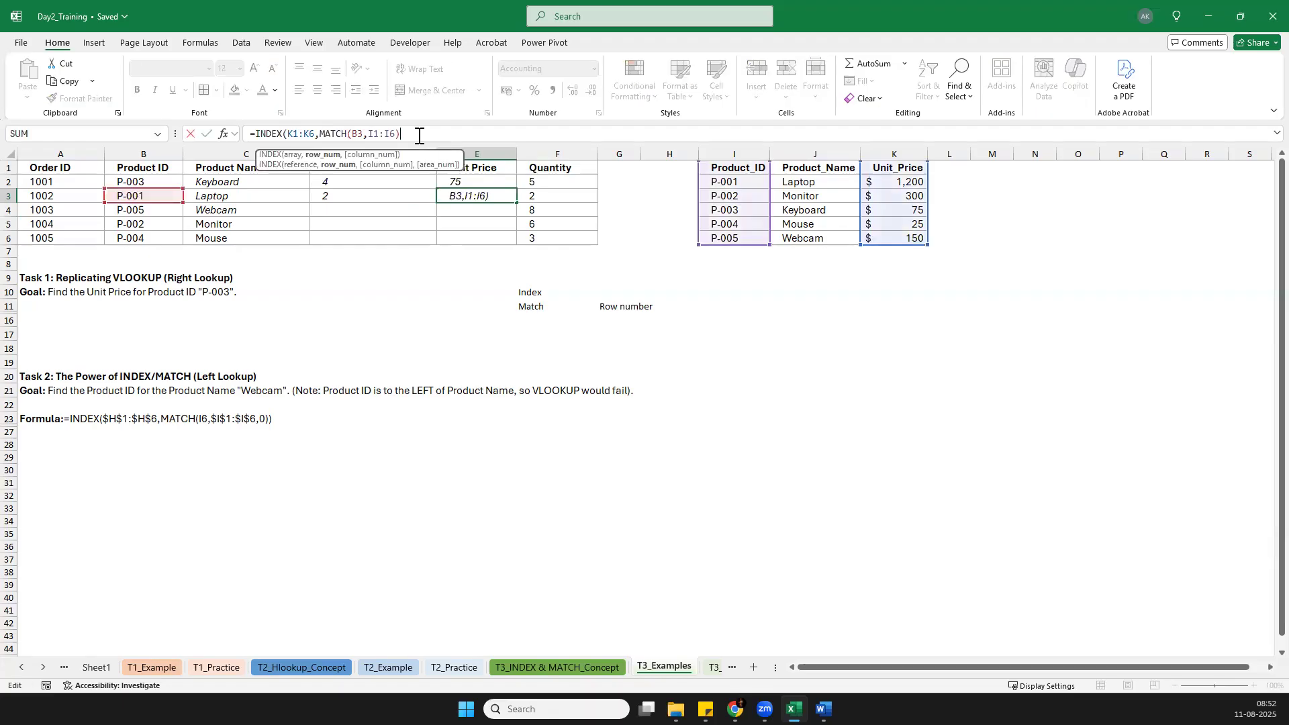
pyautogui.press('BackSpace')
pyautogui.write(',')
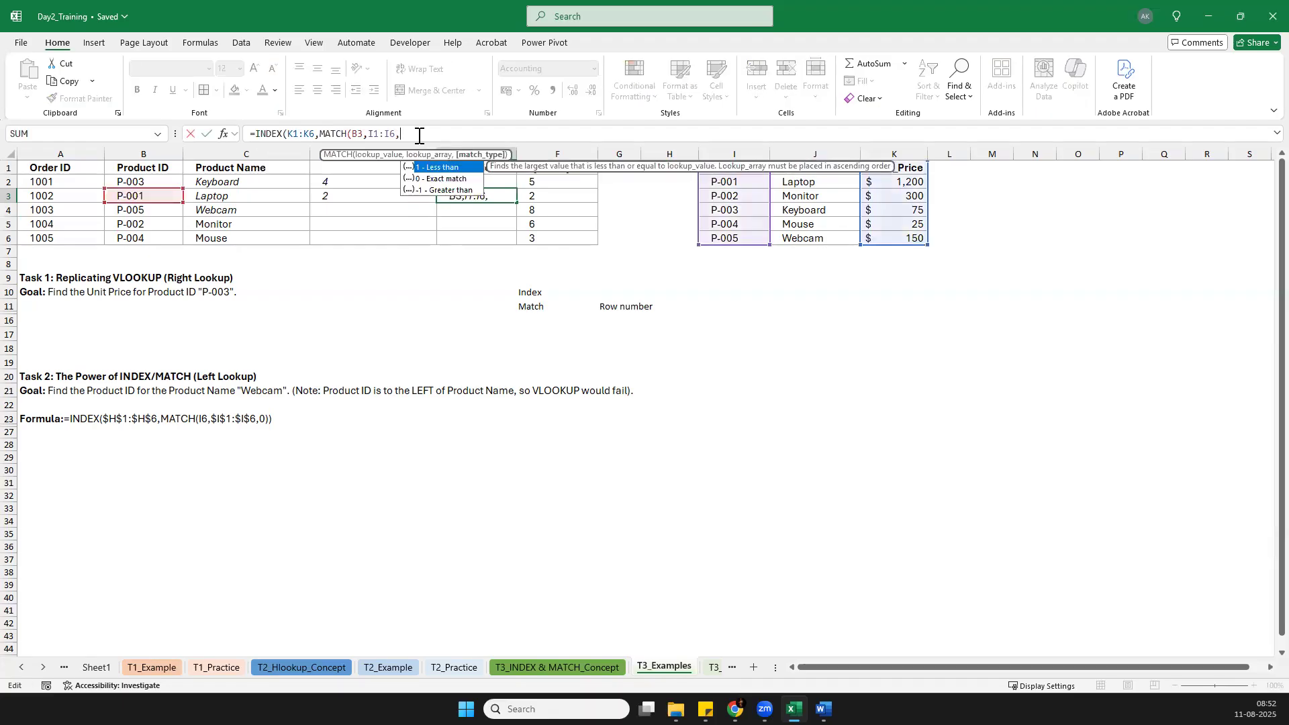
pyautogui.write('0)')
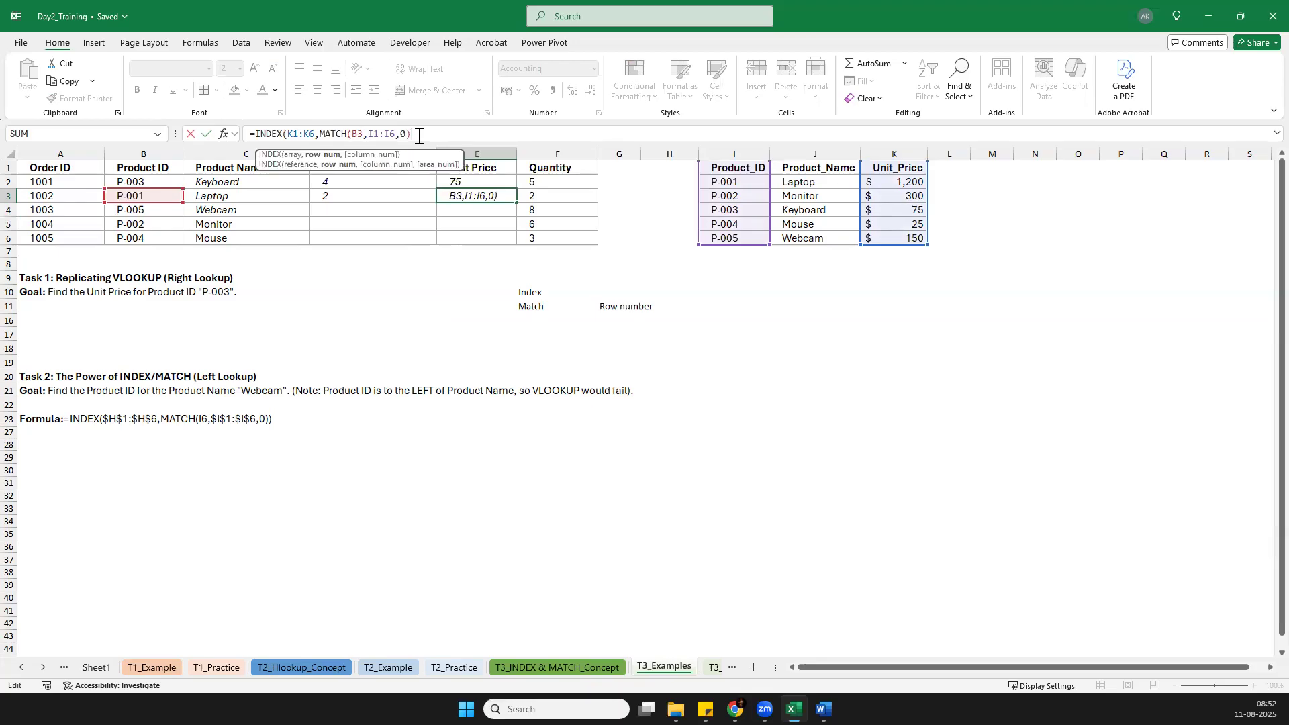
pyautogui.write(')')
pyautogui.press('Return')
pyautogui.press('Up')
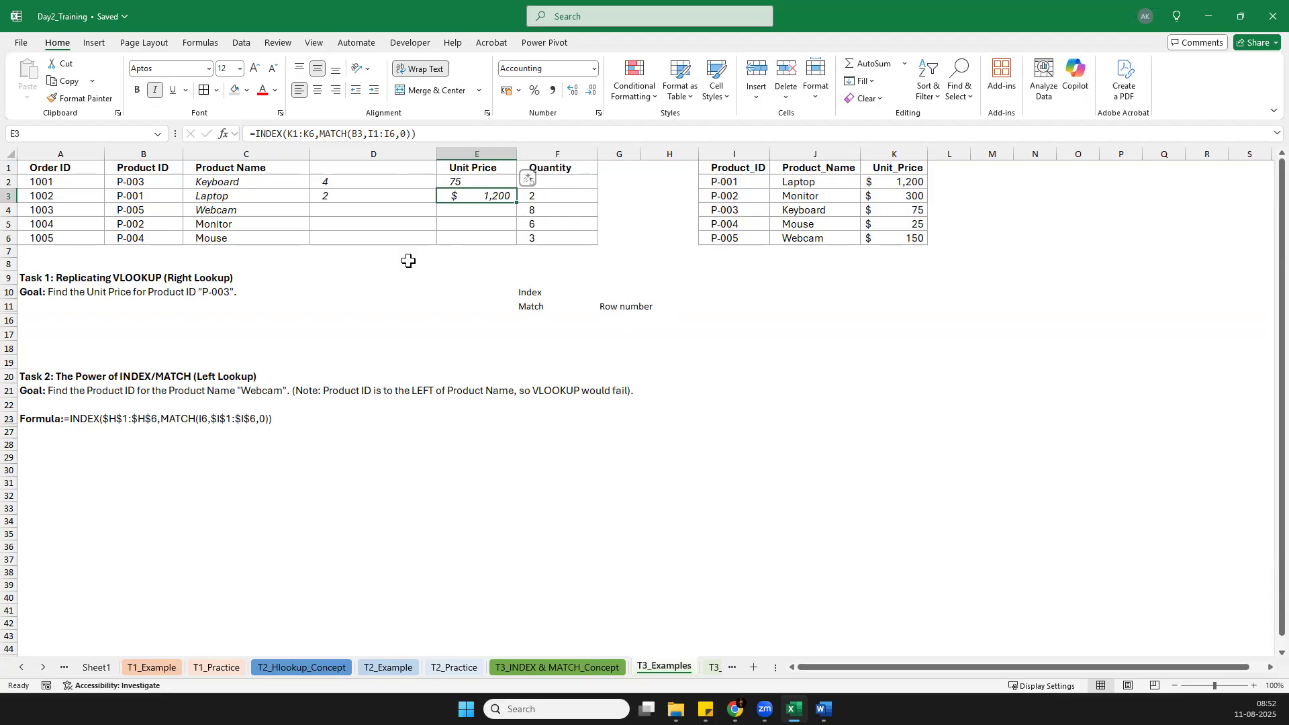
# Step: Undo the demonstration edits back to the original table, removing the lookup formulas, the extra column D, and the Index, Match and Row number notes
pyautogui.hotkey('ctrl', 's')
pyautogui.hotkey('ctrl', 'z')
pyautogui.hotkey('ctrl', 'z')
pyautogui.hotkey('ctrl', 'z')
pyautogui.hotkey('ctrl', 'z')
pyautogui.hotkey('ctrl', 'z')
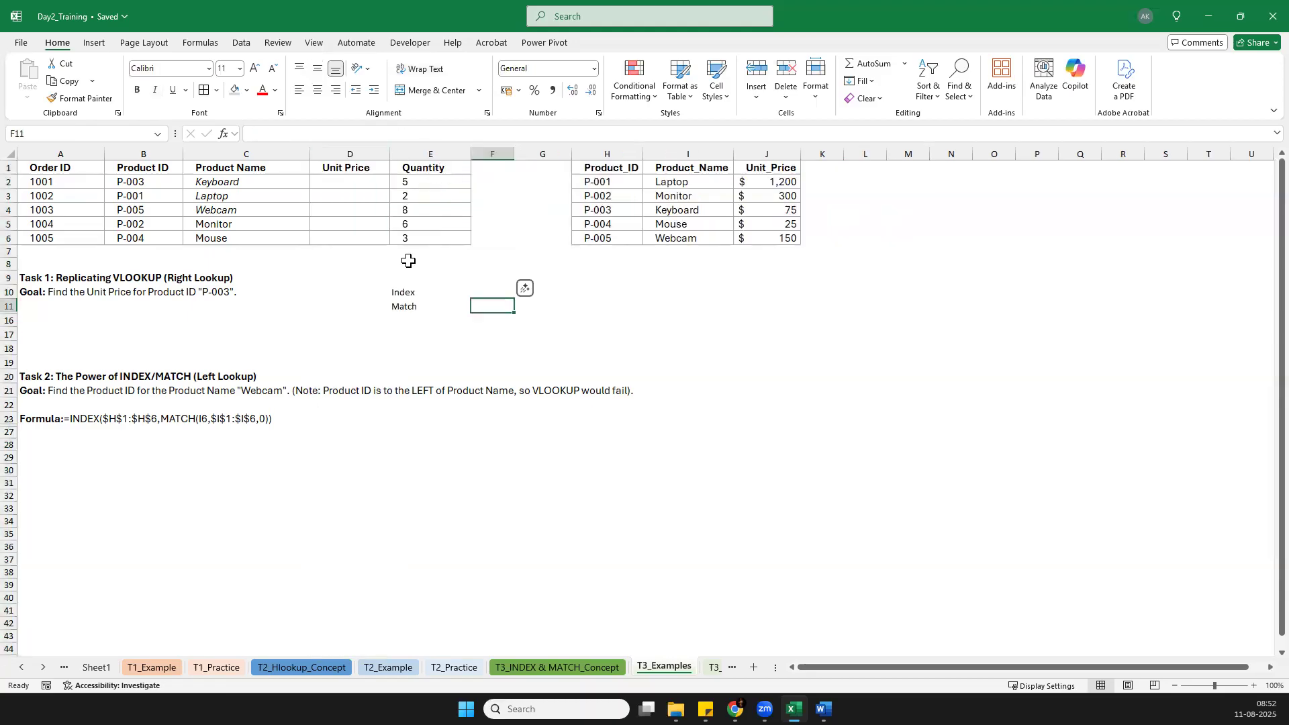
pyautogui.hotkey('ctrl', 'z')
pyautogui.hotkey('ctrl', 'z')
pyautogui.hotkey('ctrl', 'z')
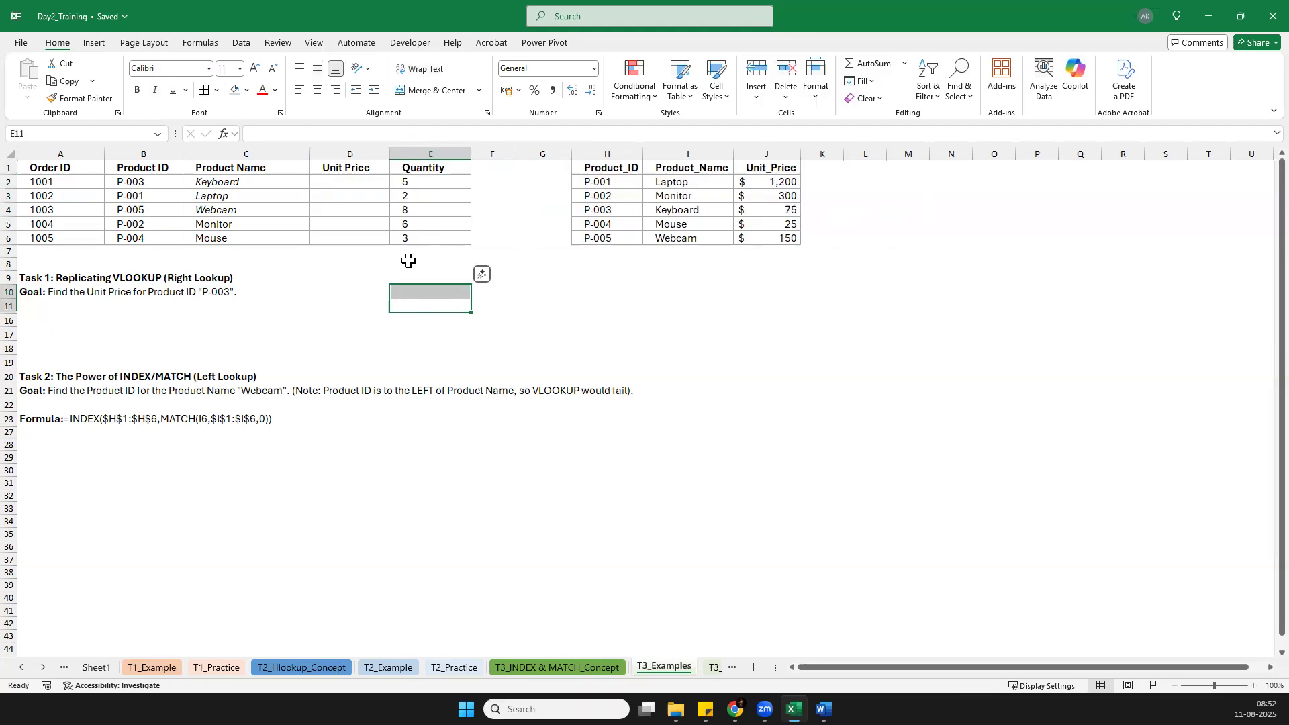
pyautogui.click(527, 348)
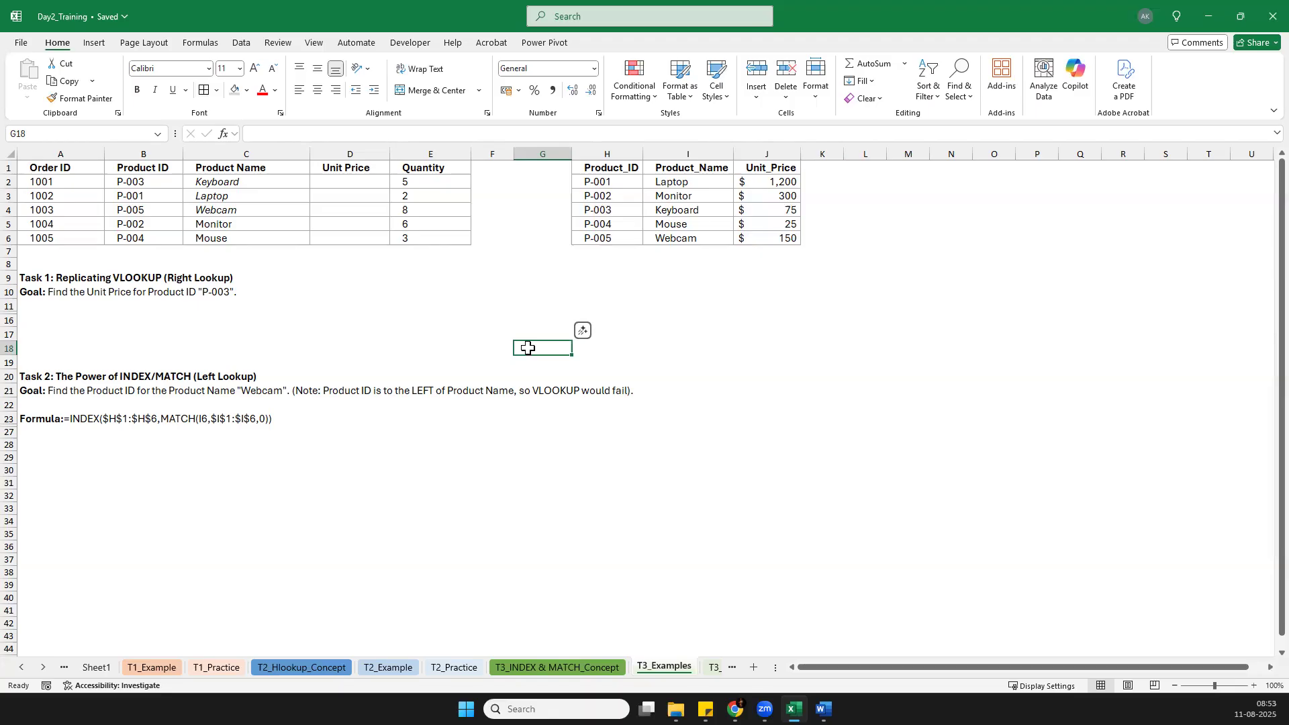
# Step: Try clearing the Product ID in B4, and undo that deletion
pyautogui.click(164, 212)
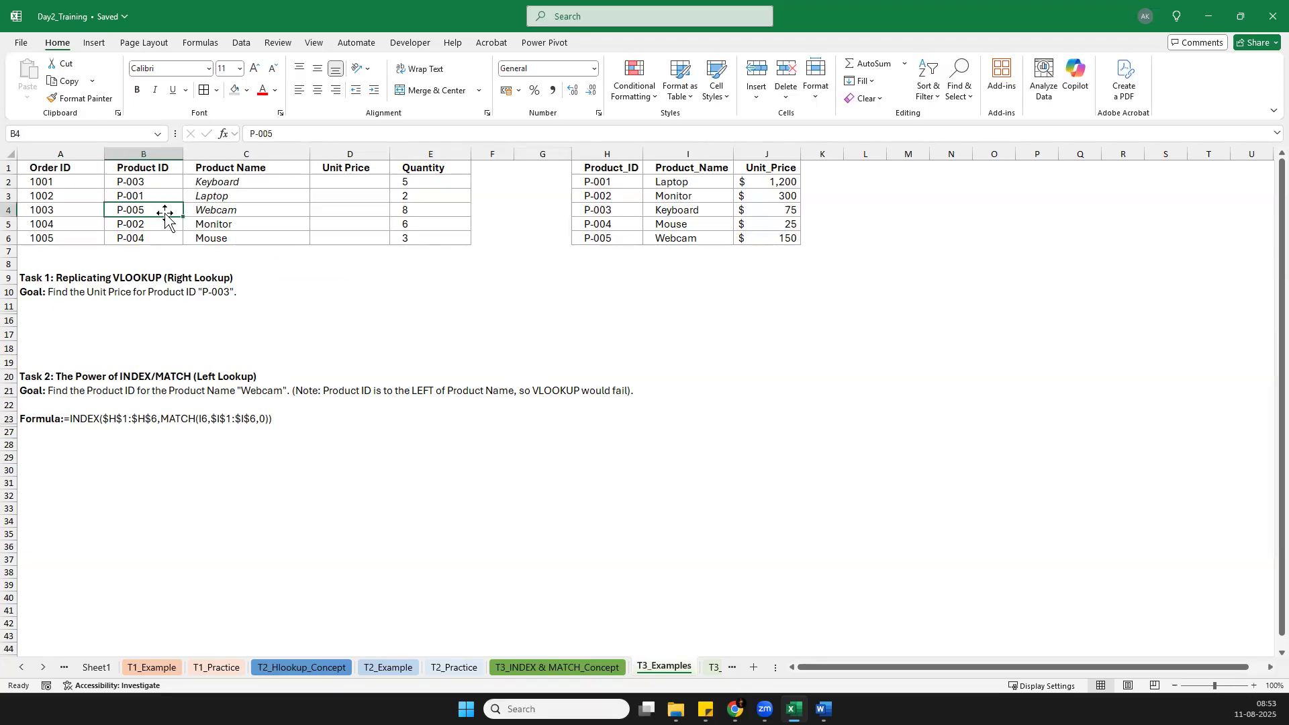
pyautogui.press('Delete')
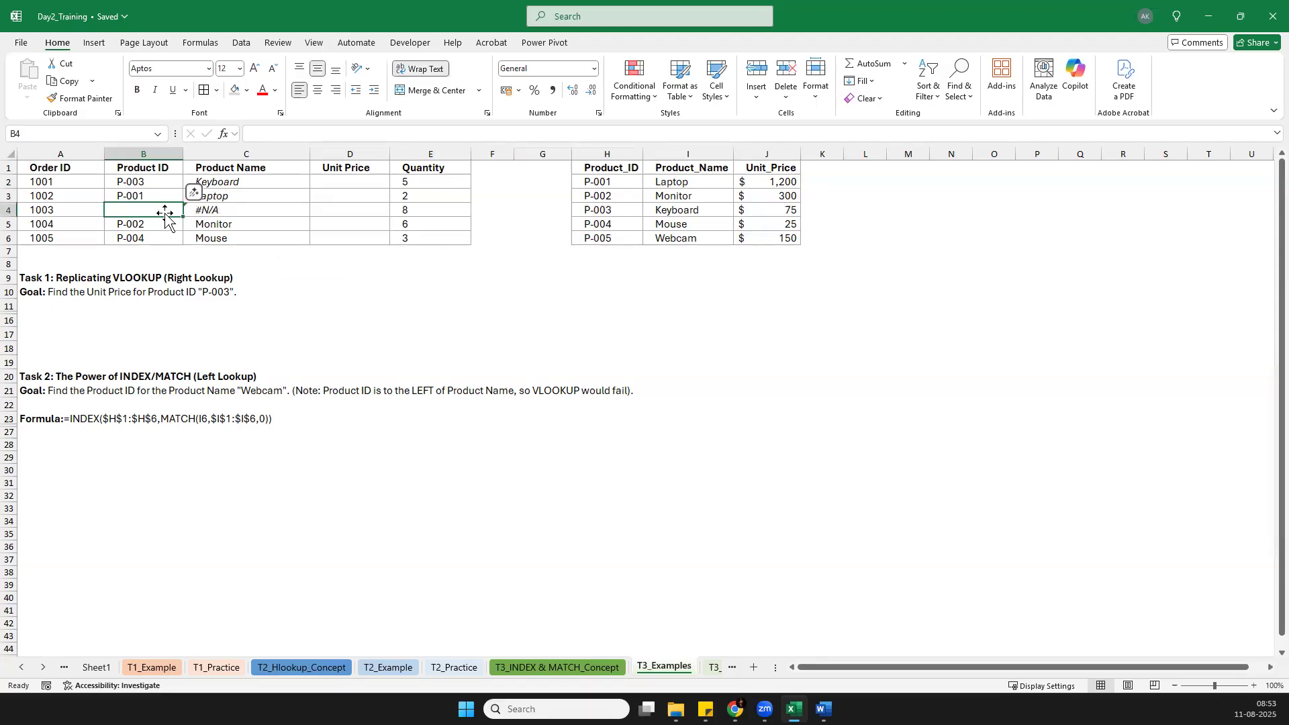
pyautogui.hotkey('ctrl', 'z')
# Step: Replace the Product Name lookup formulas in C2:C6 with their plain values
pyautogui.press('Right')
pyautogui.press('Up')
pyautogui.press('Up')
pyautogui.hotkey('ctrl', 'shift', 'Down')
pyautogui.scroll(-2, 164, 214)
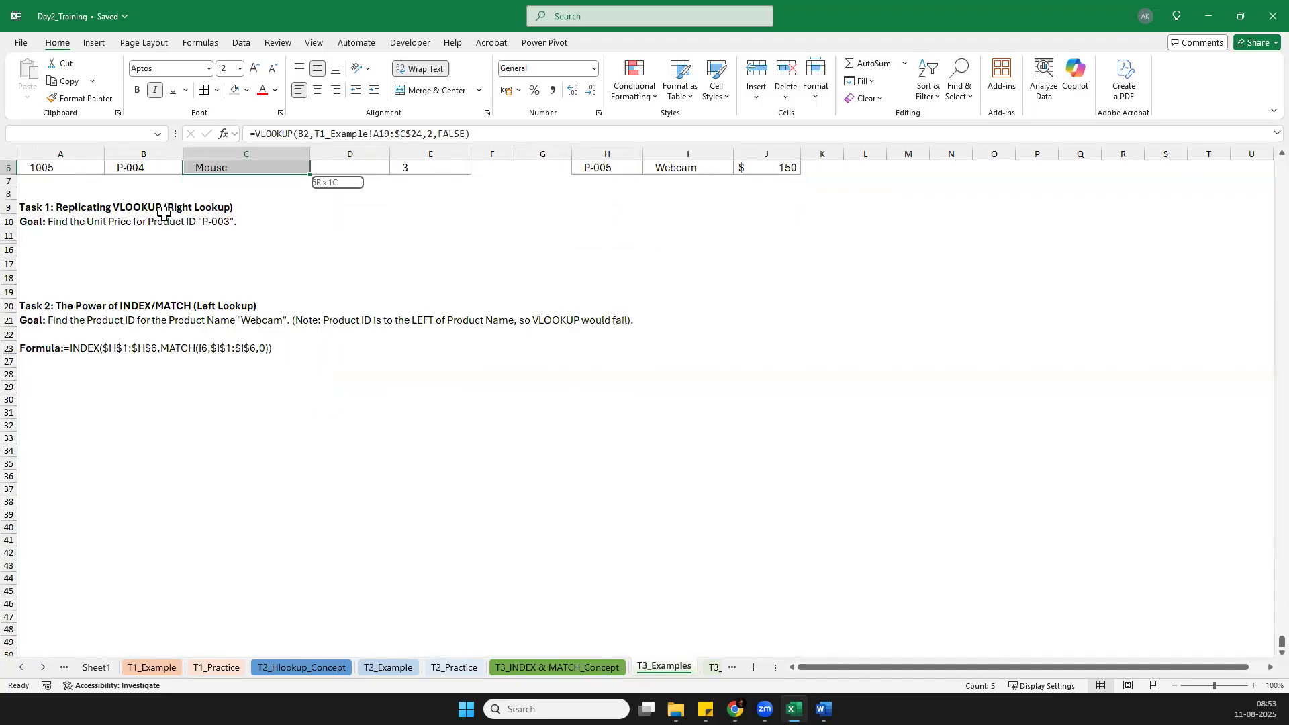
pyautogui.hotkey('ctrl', 'c')
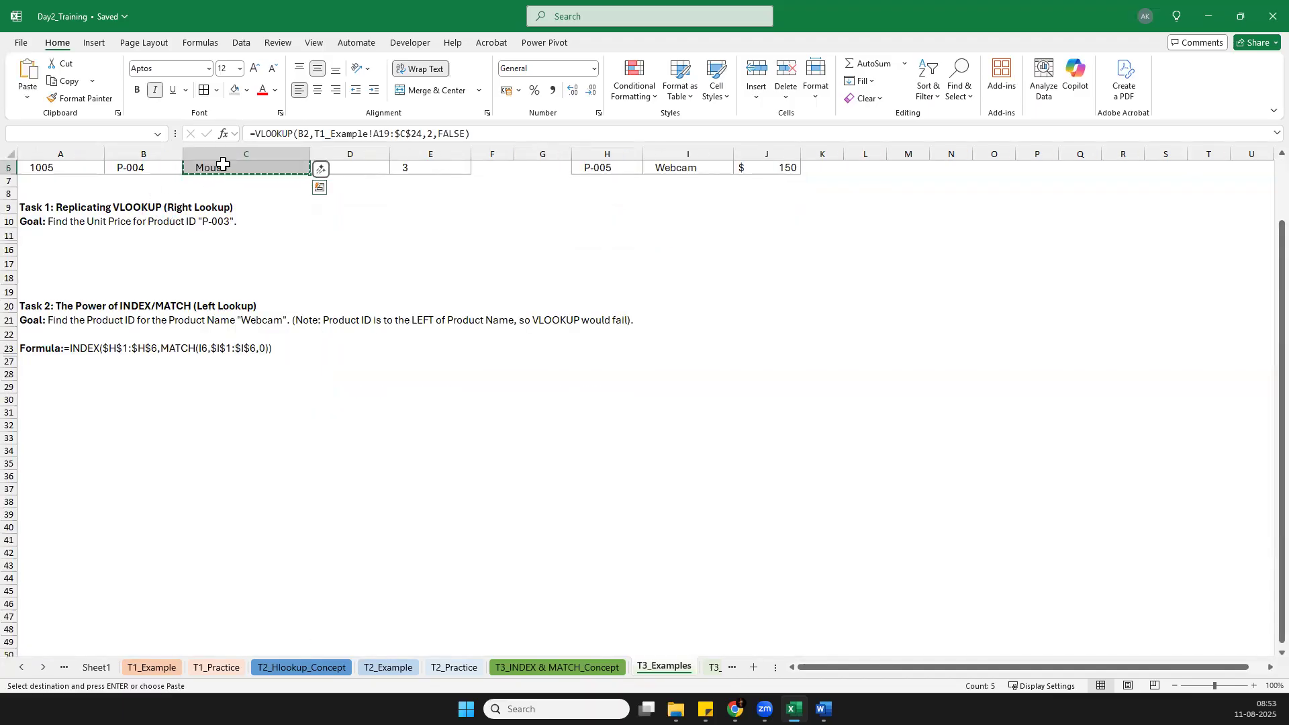
pyautogui.rightClick(223, 164)
pyautogui.click(281, 263)
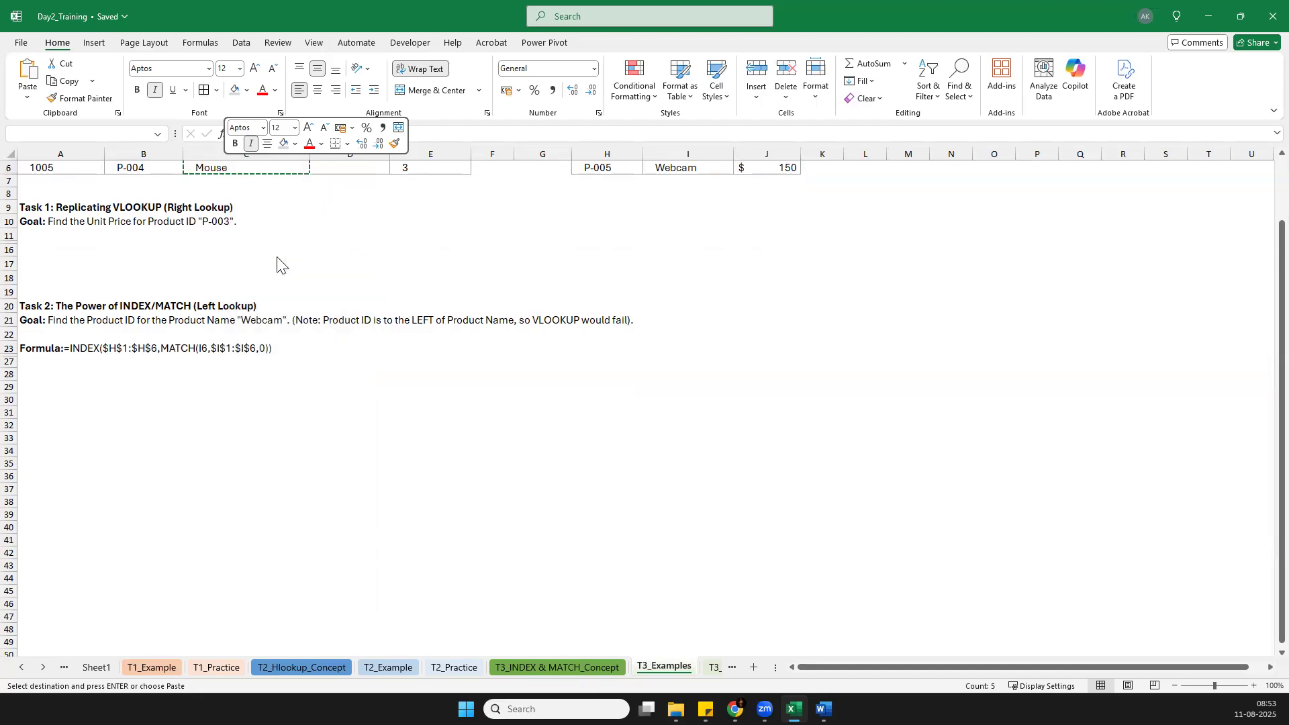
pyautogui.scroll(2, 302, 300)
pyautogui.press('Escape')
# Step: Clear the Product IDs in B4 and B5 for orders 1003 and 1004
pyautogui.press('Down')
pyautogui.press('Left')
pyautogui.press('Down')
pyautogui.press('Delete')
pyautogui.press('Down')
pyautogui.press('Delete')
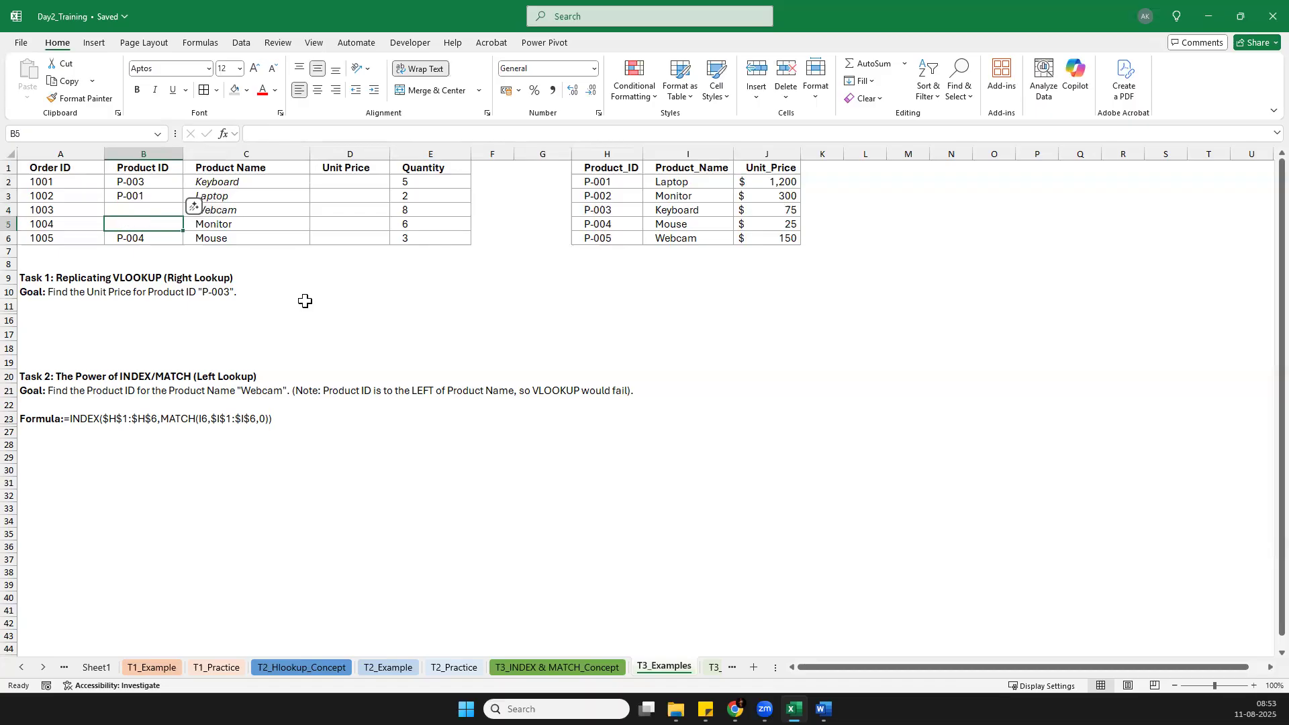
# Step: Try a VLOOKUP formula in B4 with C4 as the lookup value and H1:I6 as the table array, and cancel the entry
pyautogui.click(158, 212)
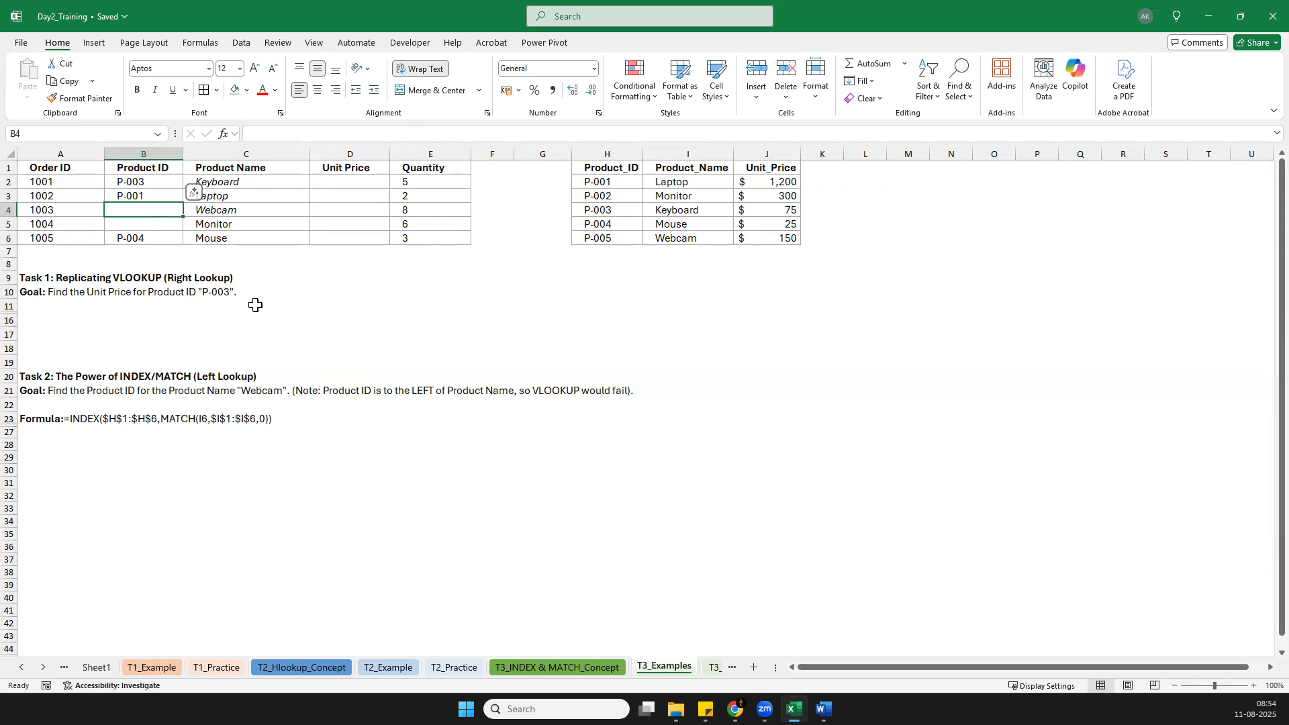
pyautogui.write('=vl')
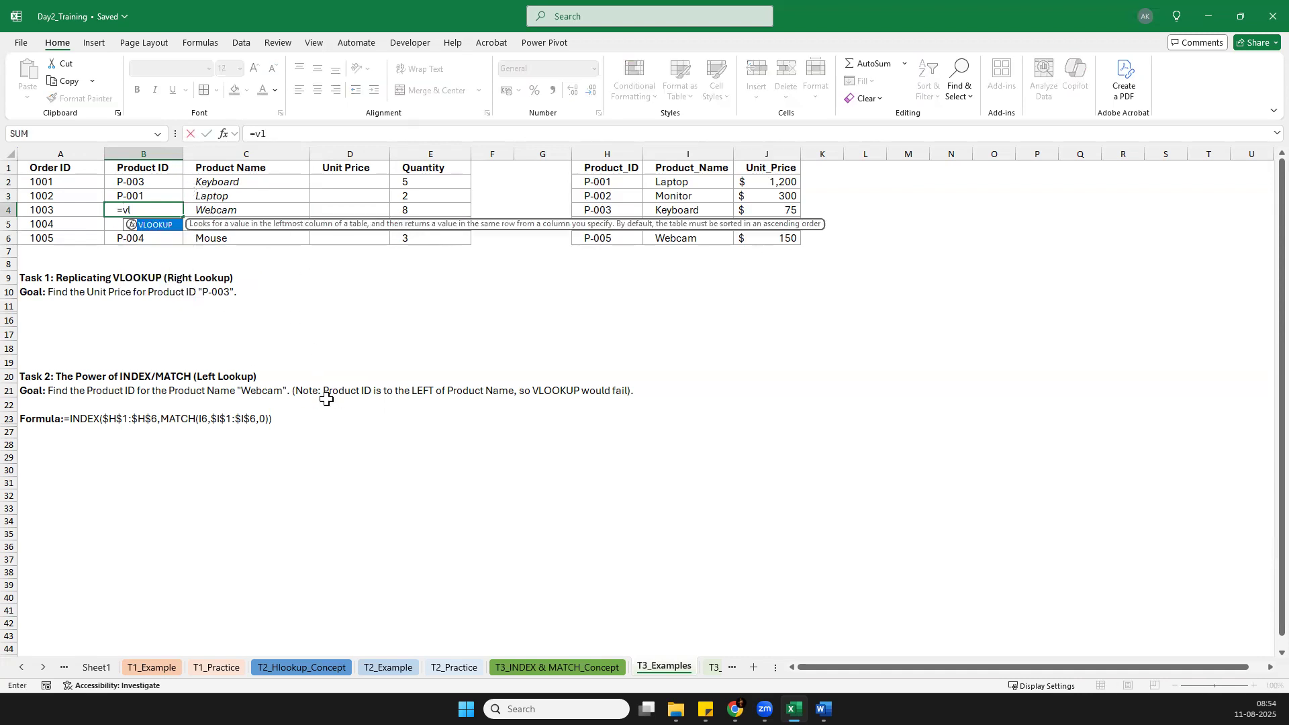
pyautogui.press('Tab')
pyautogui.press('Right')
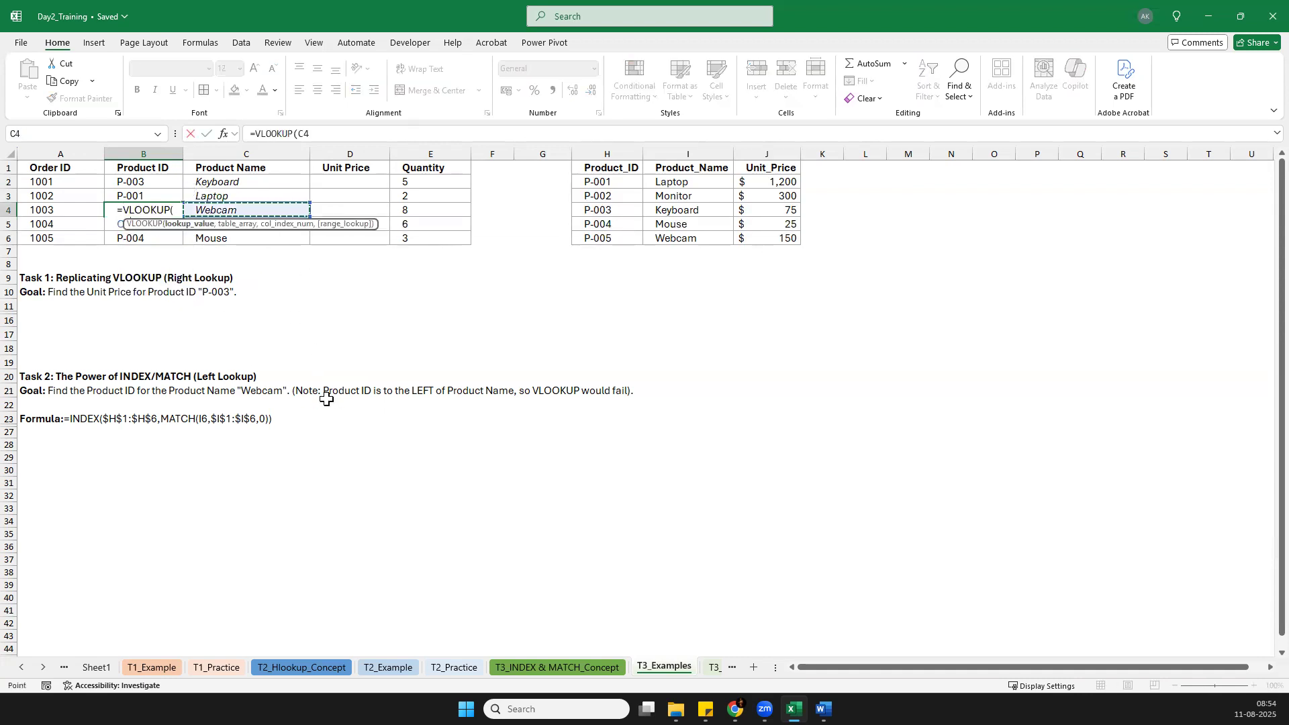
pyautogui.write(',')
pyautogui.press('Right')
pyautogui.press('Right')
pyautogui.press('Right')
pyautogui.press('Right')
pyautogui.press('Right')
pyautogui.press('Right')
pyautogui.press('Right')
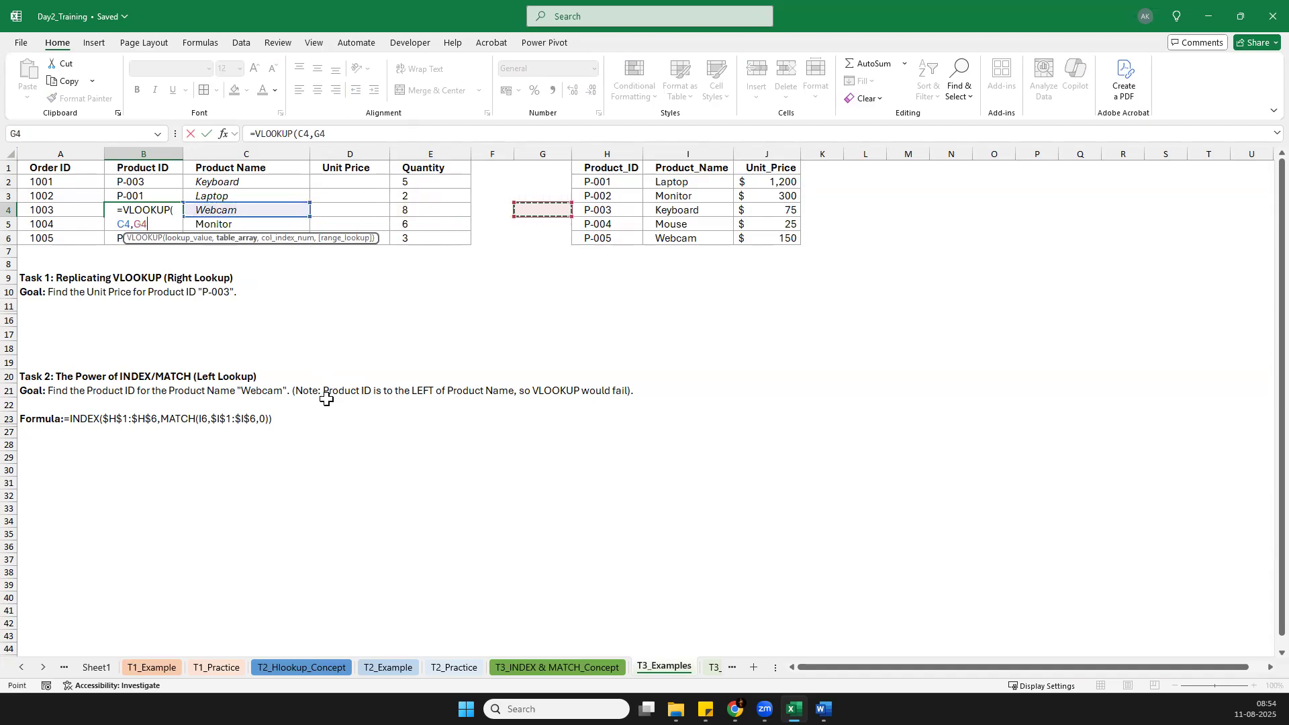
pyautogui.press('Down')
pyautogui.press('Down')
pyautogui.hotkey('shift', 'Up')
pyautogui.hotkey('shift', 'Up')
pyautogui.hotkey('shift', 'Up')
pyautogui.hotkey('shift', 'Up')
pyautogui.hotkey('shift', 'Up')
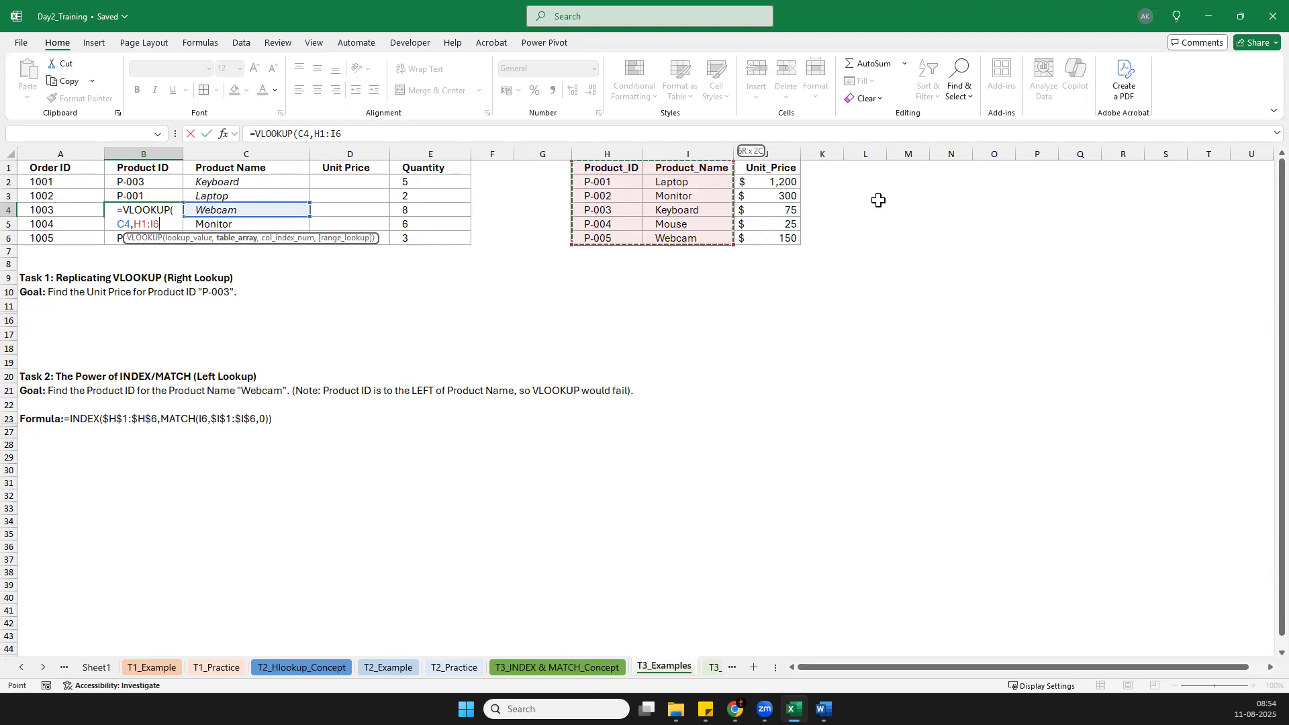
pyautogui.press('Escape')
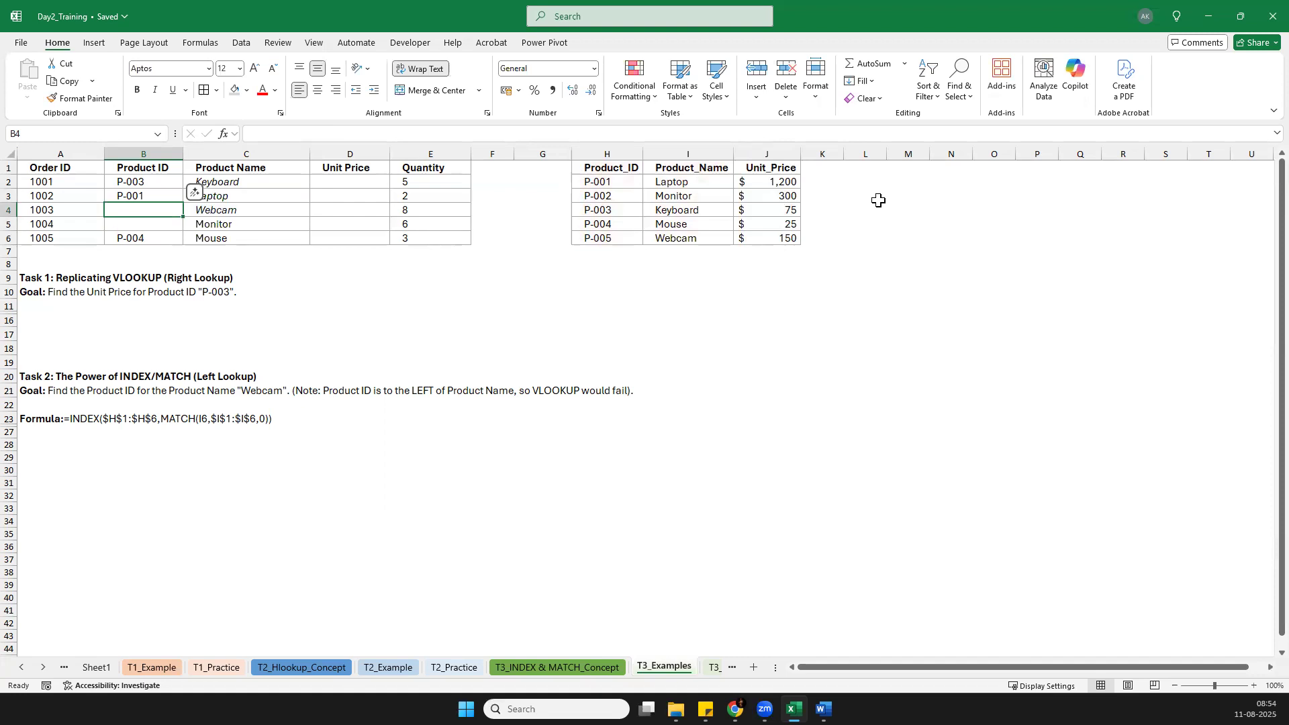
# Step: Start an INDEX formula in B4 with the Product_ID range $H$1:$H$6 as the absolute array
pyautogui.write('=')
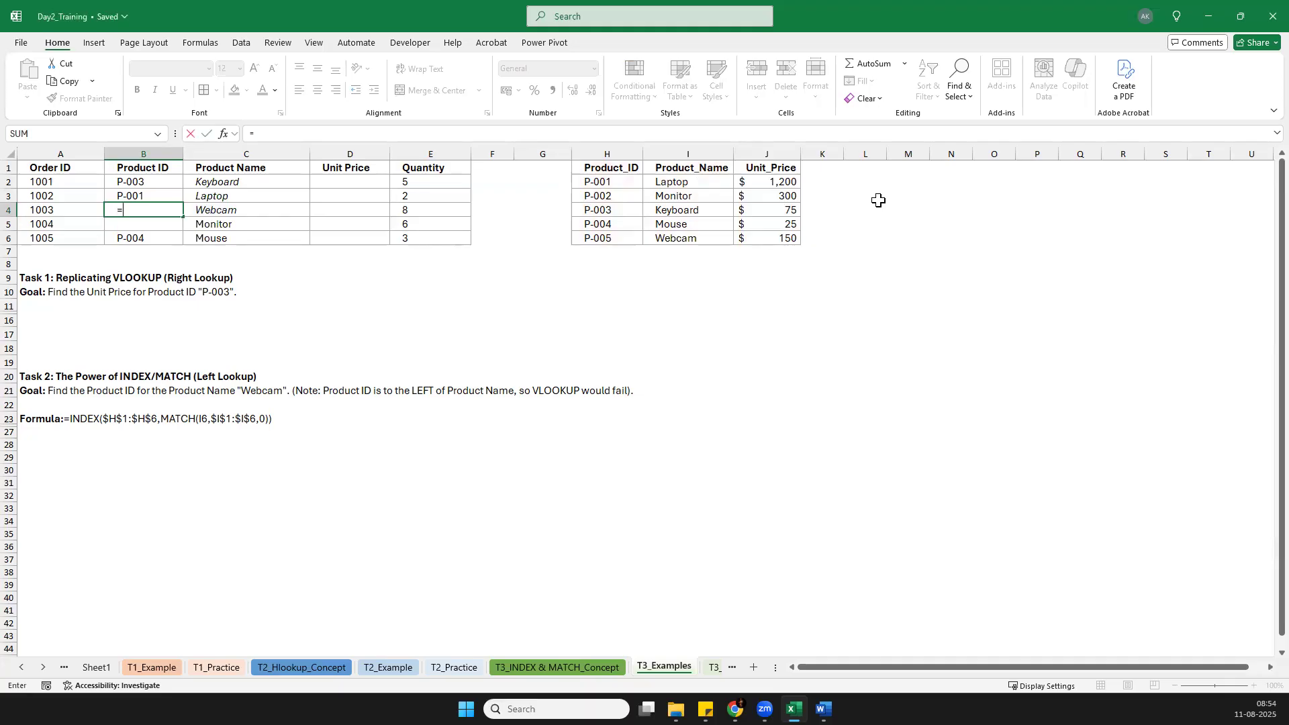
pyautogui.write('inf')
pyautogui.press('BackSpace')
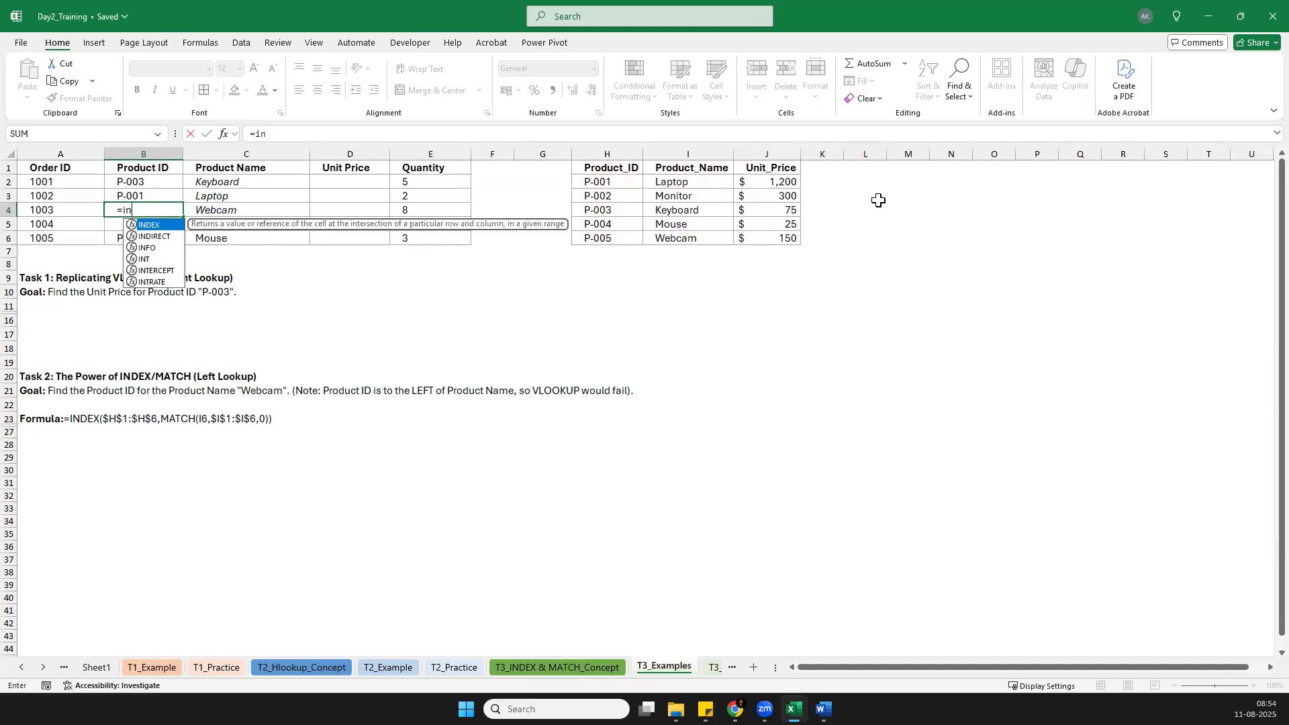
pyautogui.press('Down')
pyautogui.press('Down')
pyautogui.press('Up')
pyautogui.press('Up')
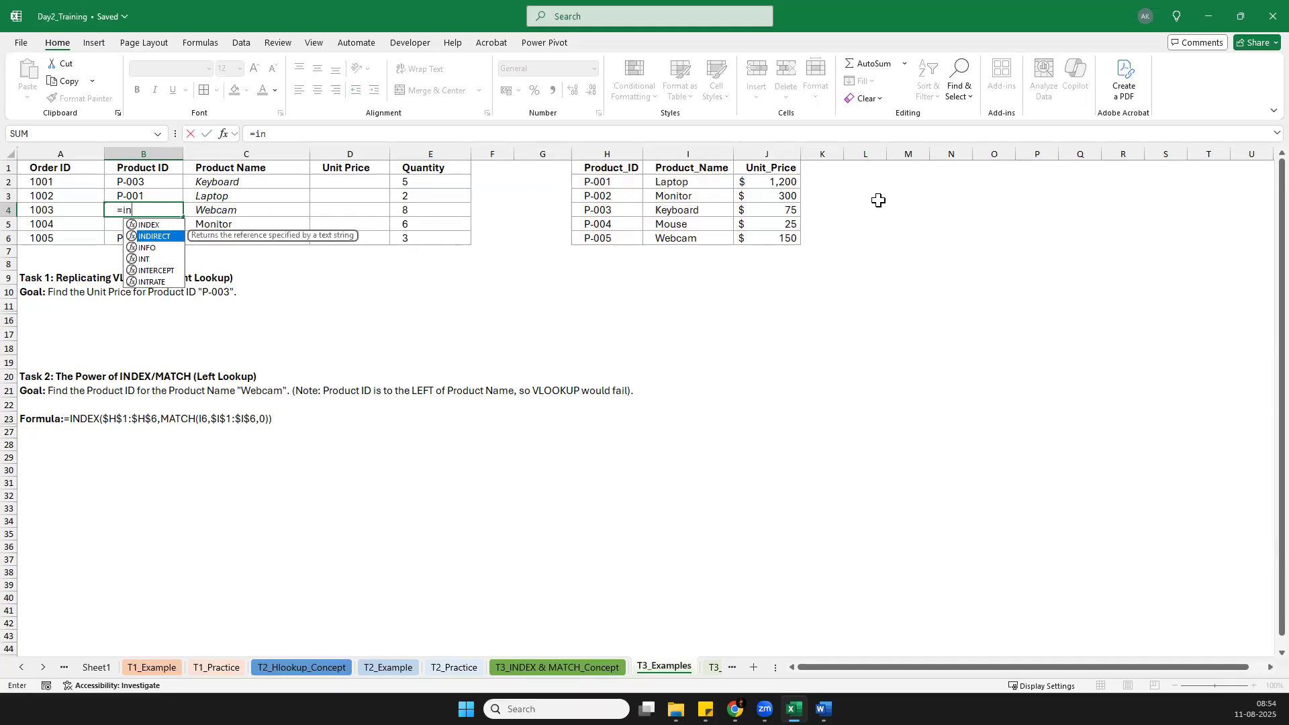
pyautogui.press('Tab')
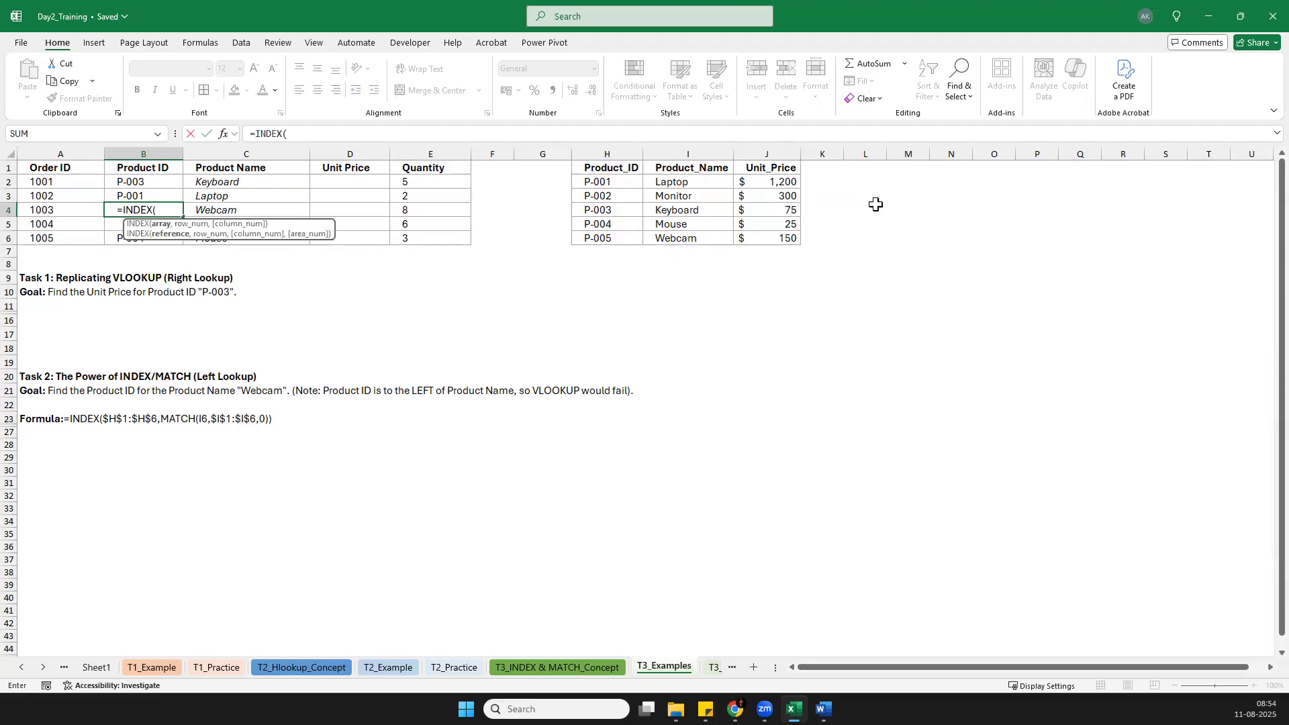
pyautogui.moveTo(614, 162); pyautogui.dragTo(601, 239)
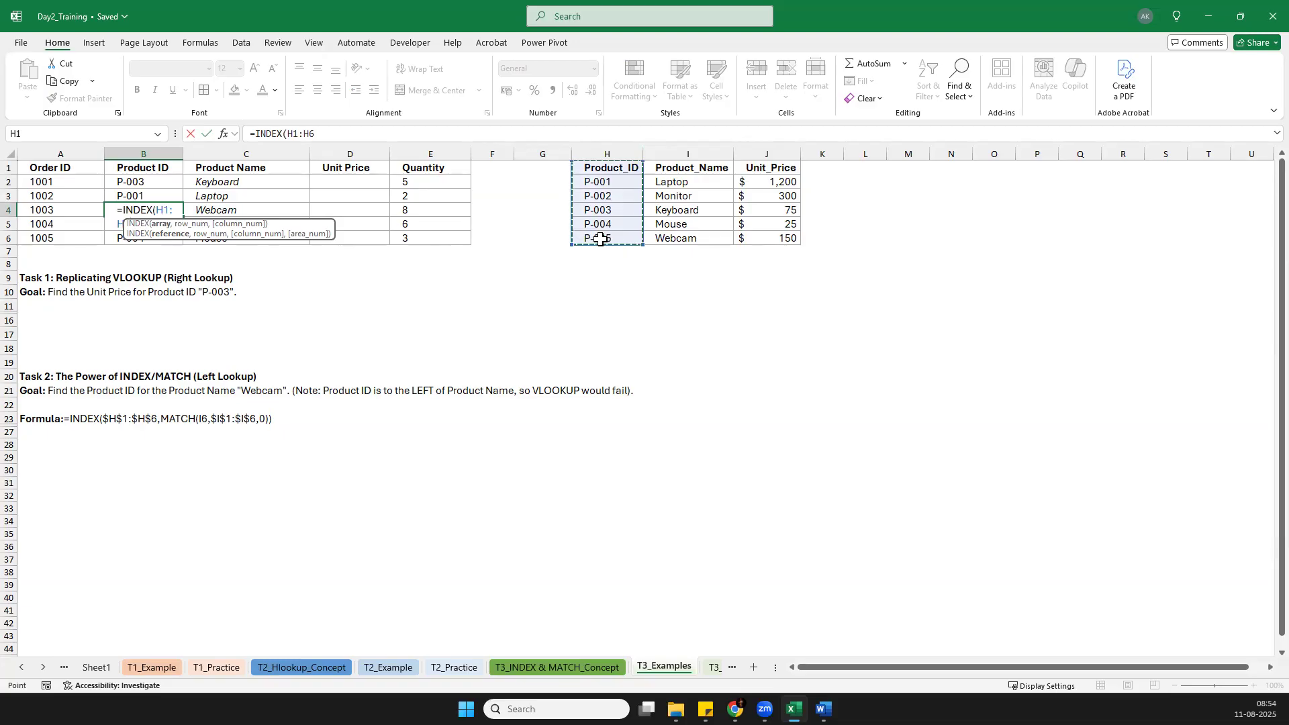
pyautogui.press('F4')
pyautogui.write(',')
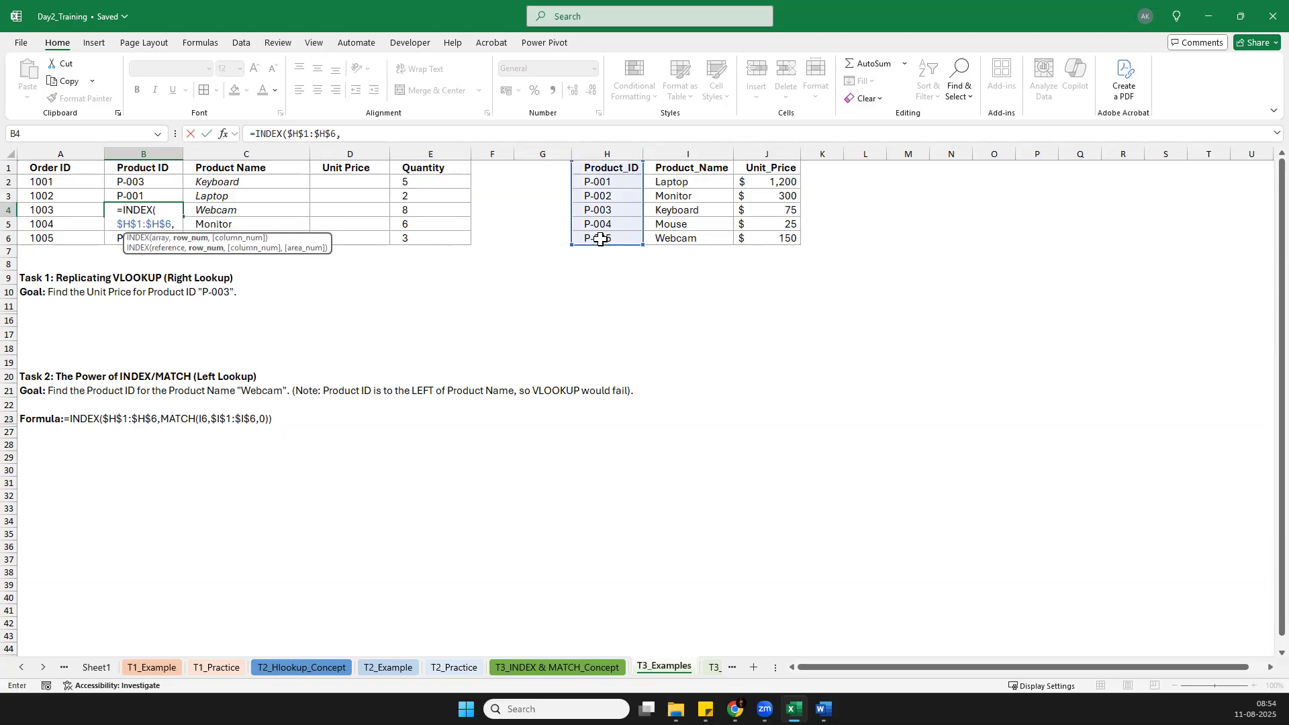
# Step: Nest a MATCH function as the row number of the INDEX formula in B4, with C4 as its lookup value
pyautogui.click(248, 208)
pyautogui.press('BackSpace')
pyautogui.press('BackSpace')
pyautogui.write('ma')
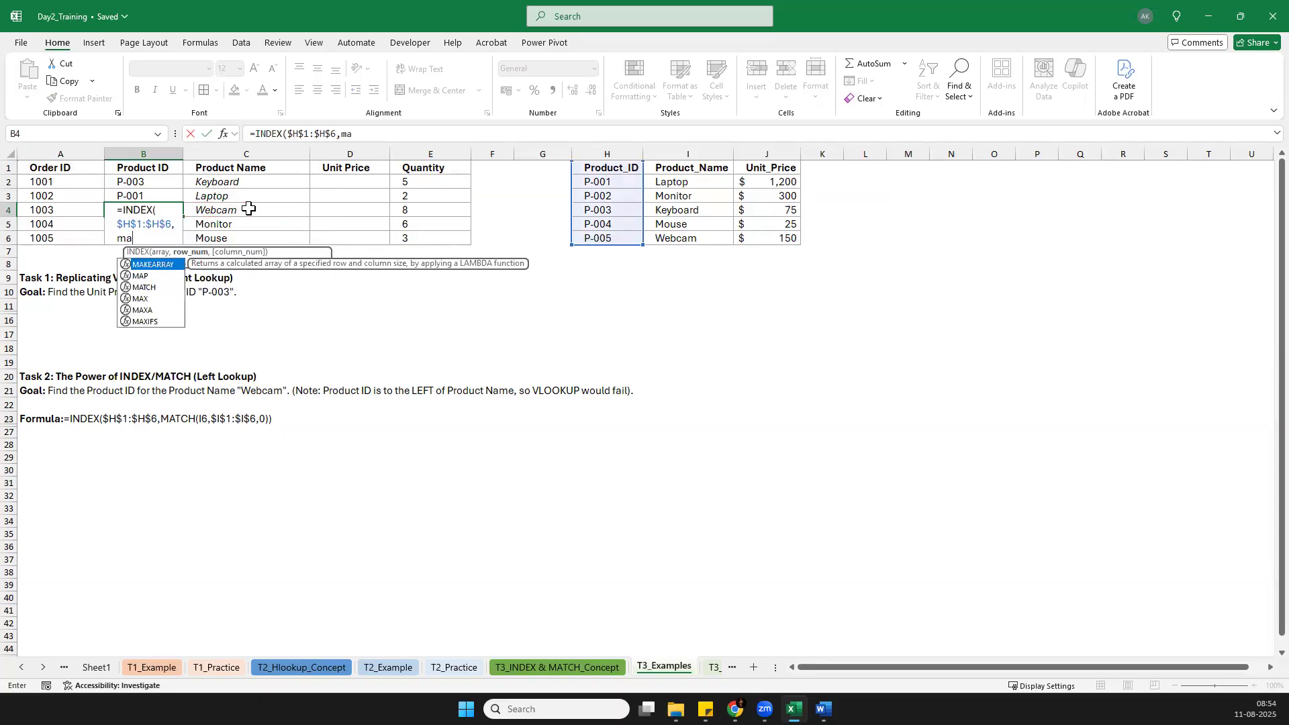
pyautogui.press('Down')
pyautogui.press('Down')
pyautogui.press('Tab')
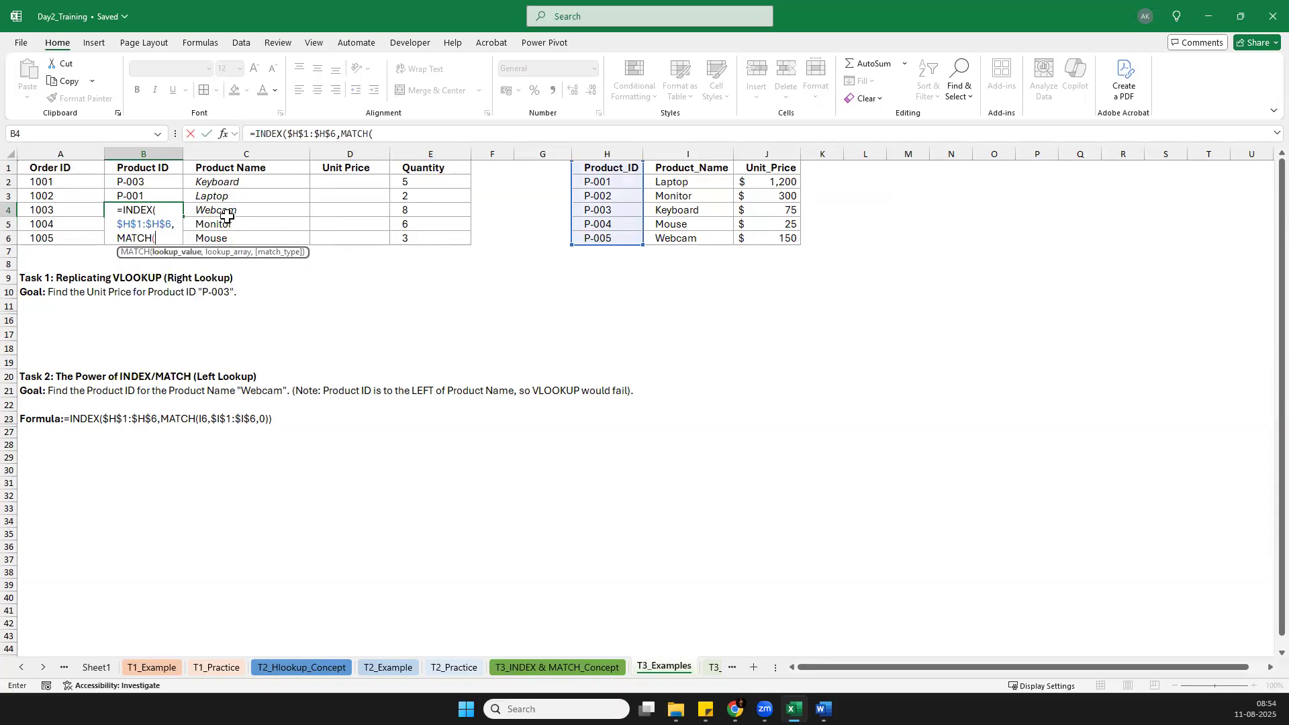
pyautogui.click(227, 210)
pyautogui.write(',')
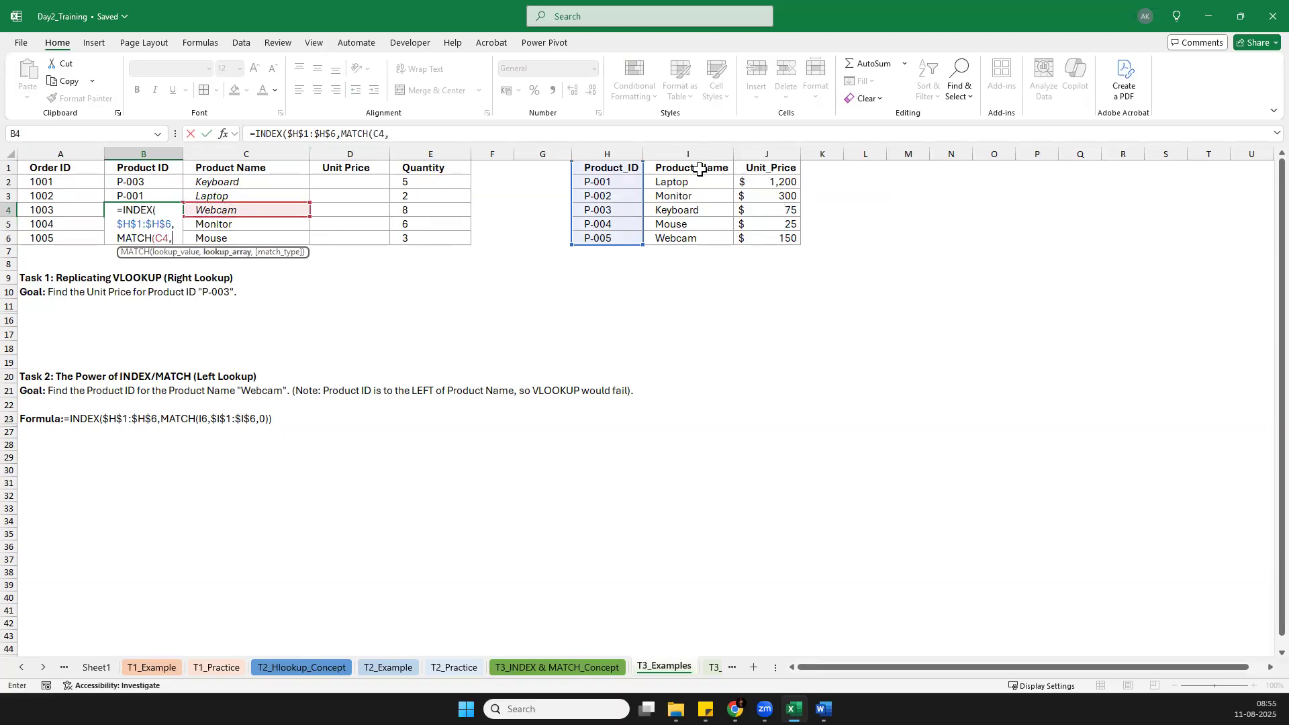
# Step: Complete the B4 formula with the Product_Name range $I$1:$I$6 as the absolute lookup array and 0 for an exact match
pyautogui.moveTo(692, 168); pyautogui.dragTo(675, 236)
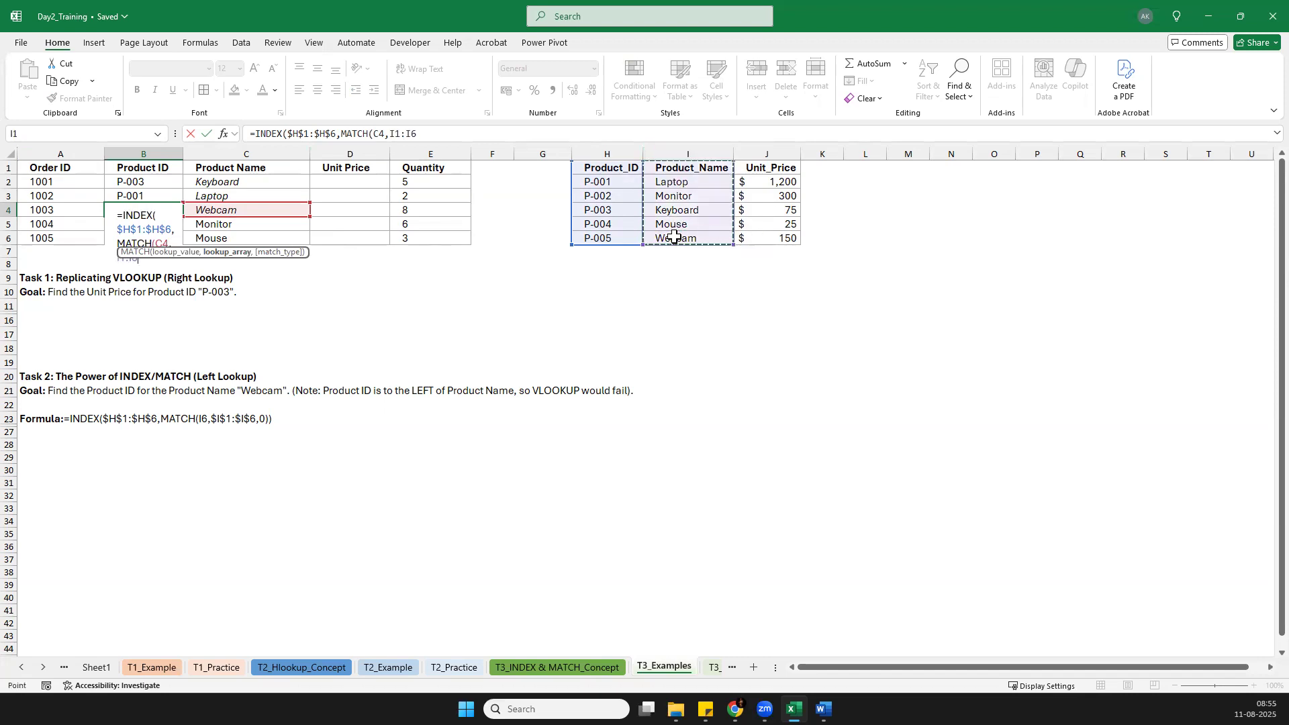
pyautogui.click(429, 132)
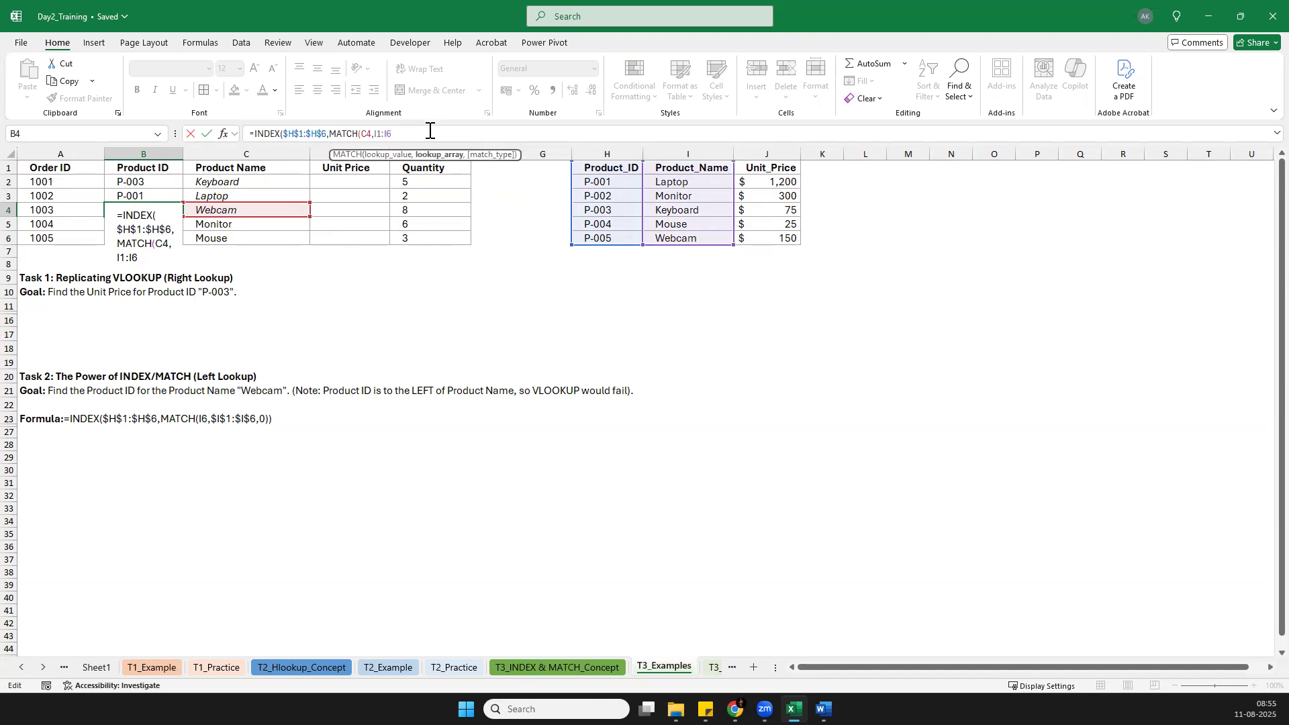
pyautogui.press('F4')
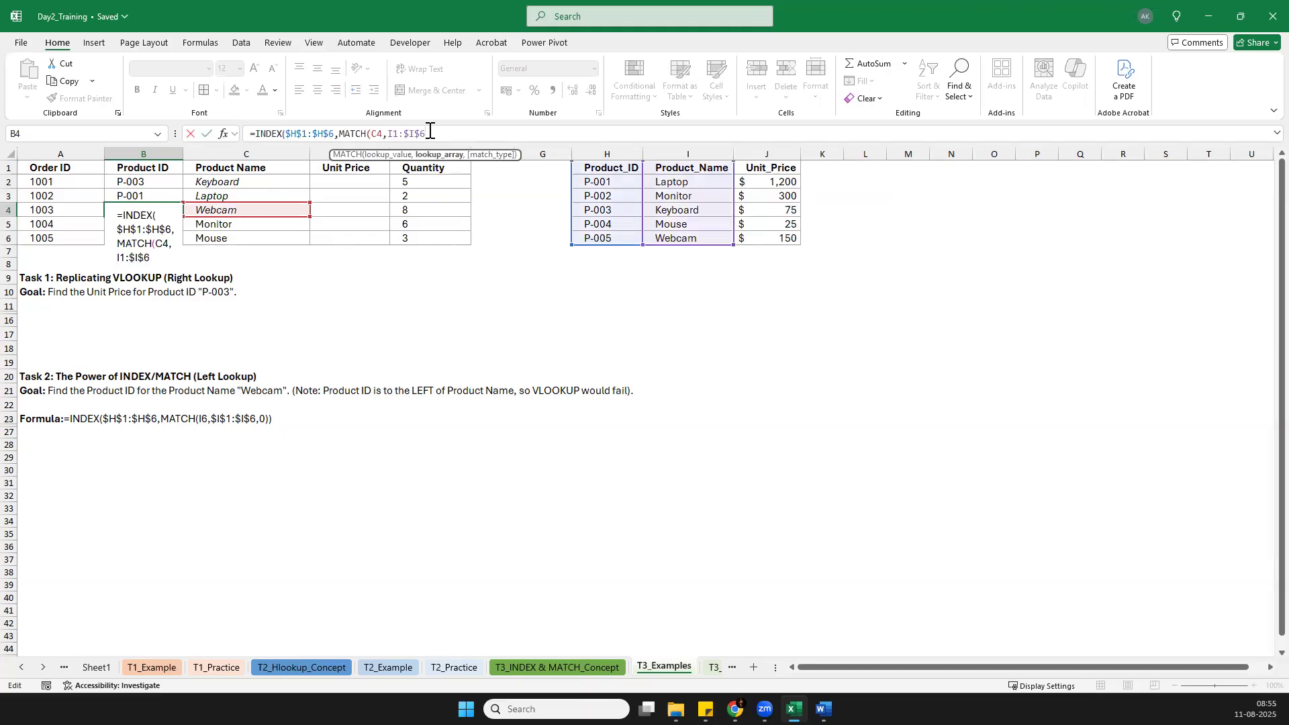
pyautogui.click(391, 133)
pyautogui.press('F4')
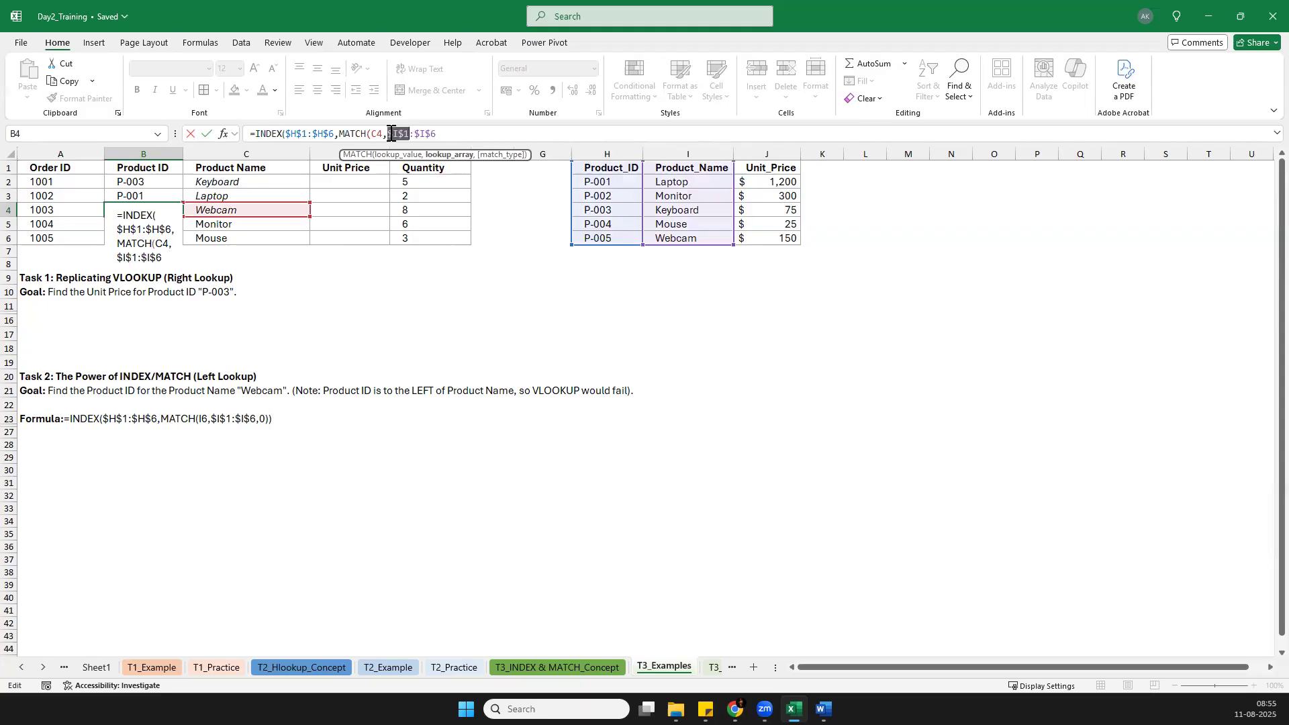
pyautogui.click(482, 137)
pyautogui.write(',0)')
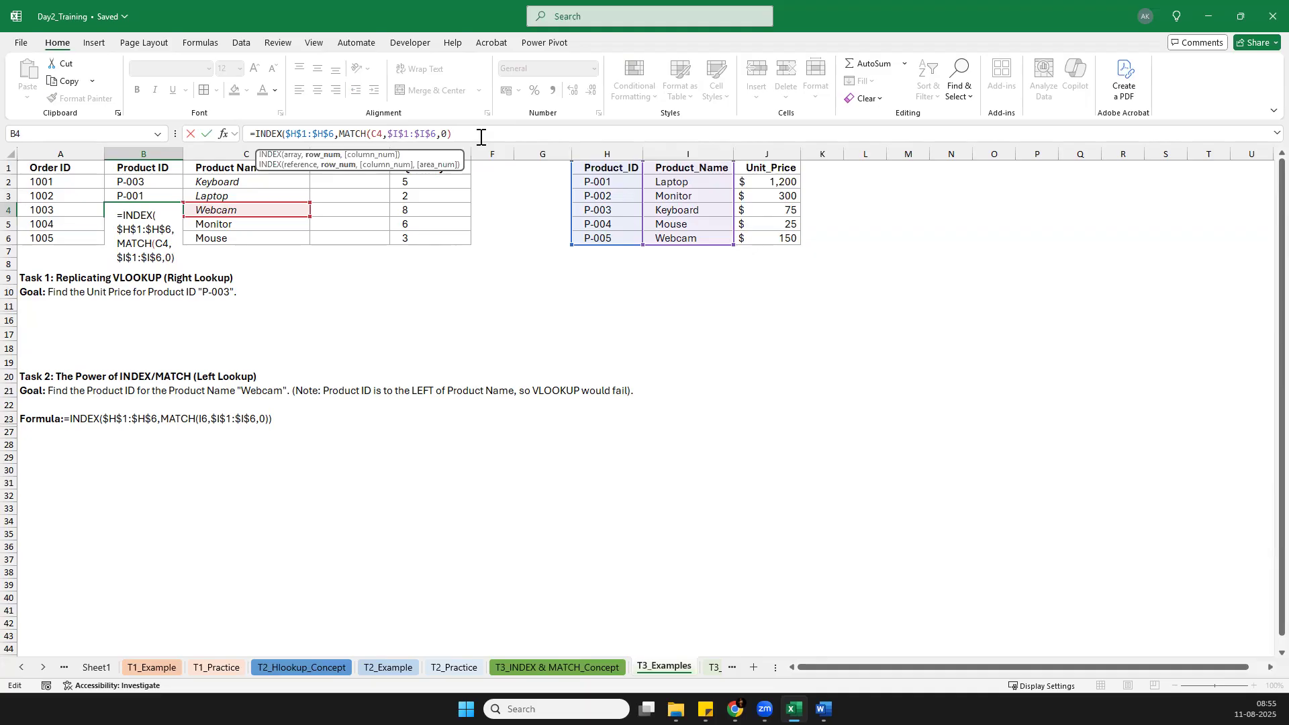
pyautogui.press('Return')
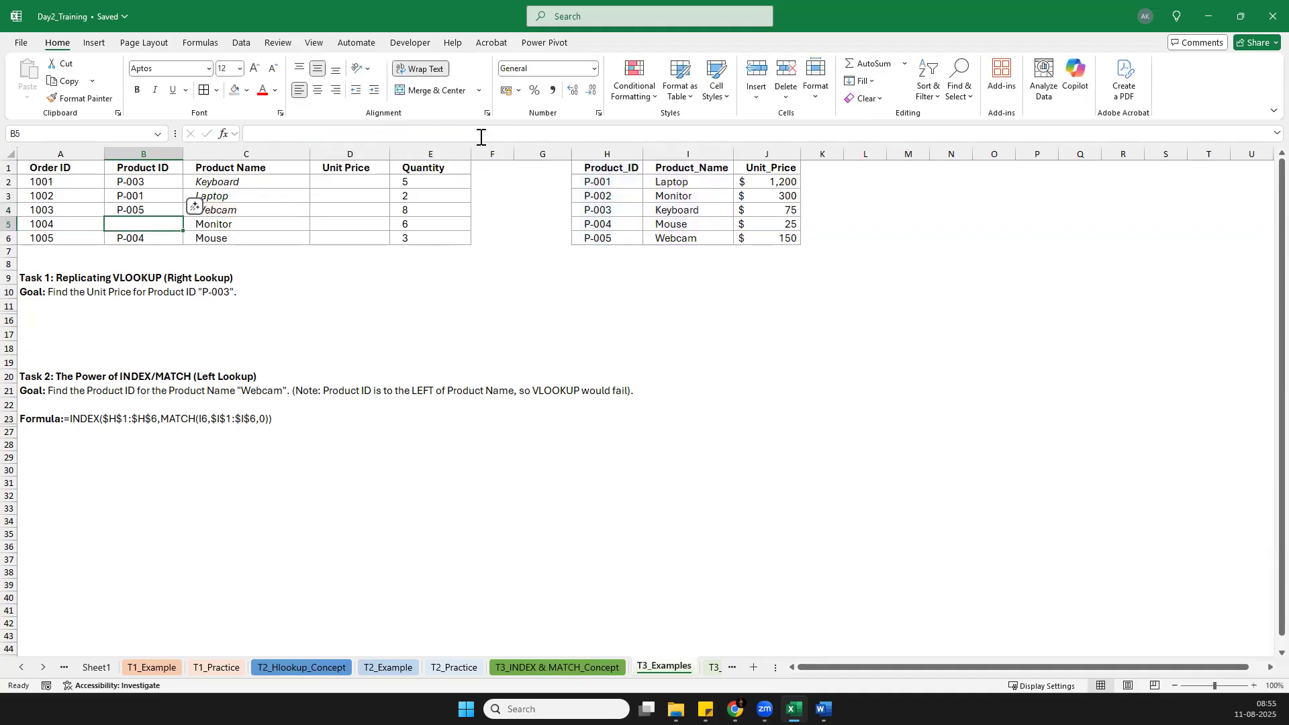
# Step: Fill the INDEX and MATCH formula from B4 down to B5 for order 1004
pyautogui.press('Up')
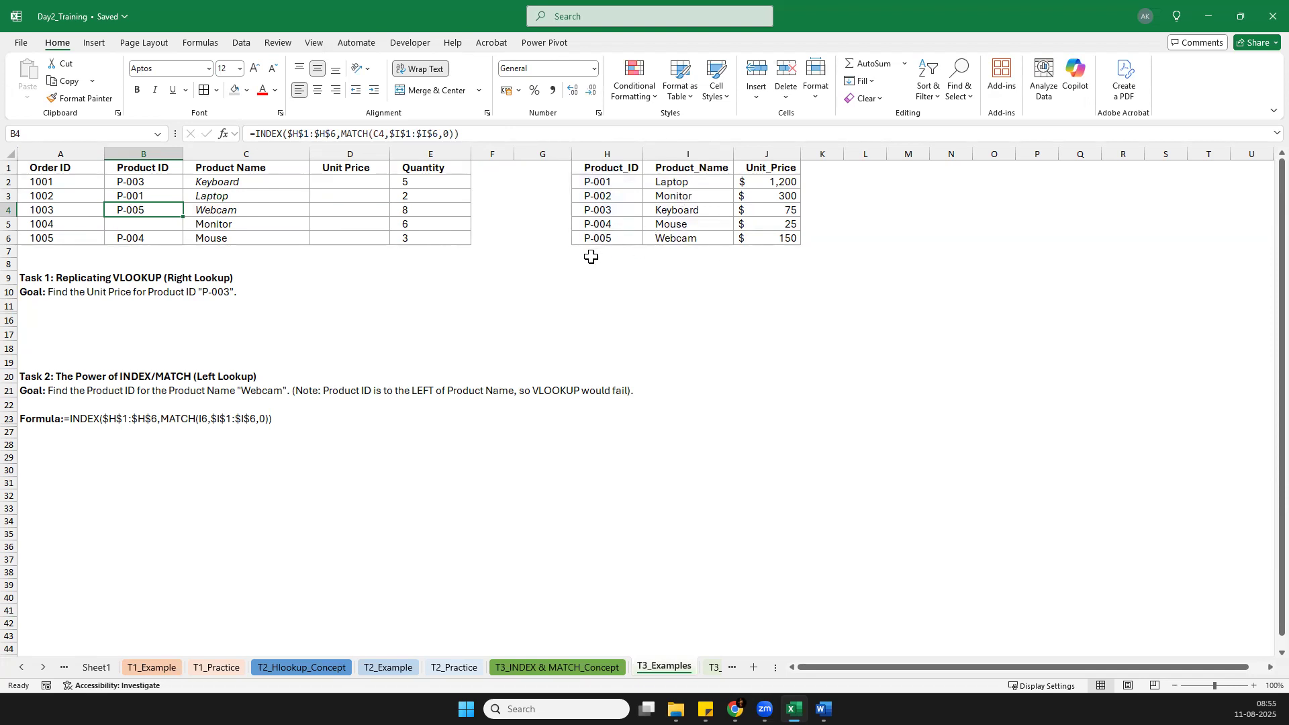
pyautogui.press('Up')
pyautogui.press('Down')
pyautogui.press('Down')
pyautogui.hotkey('shift', 'Up')
pyautogui.hotkey('ctrl', 'd')
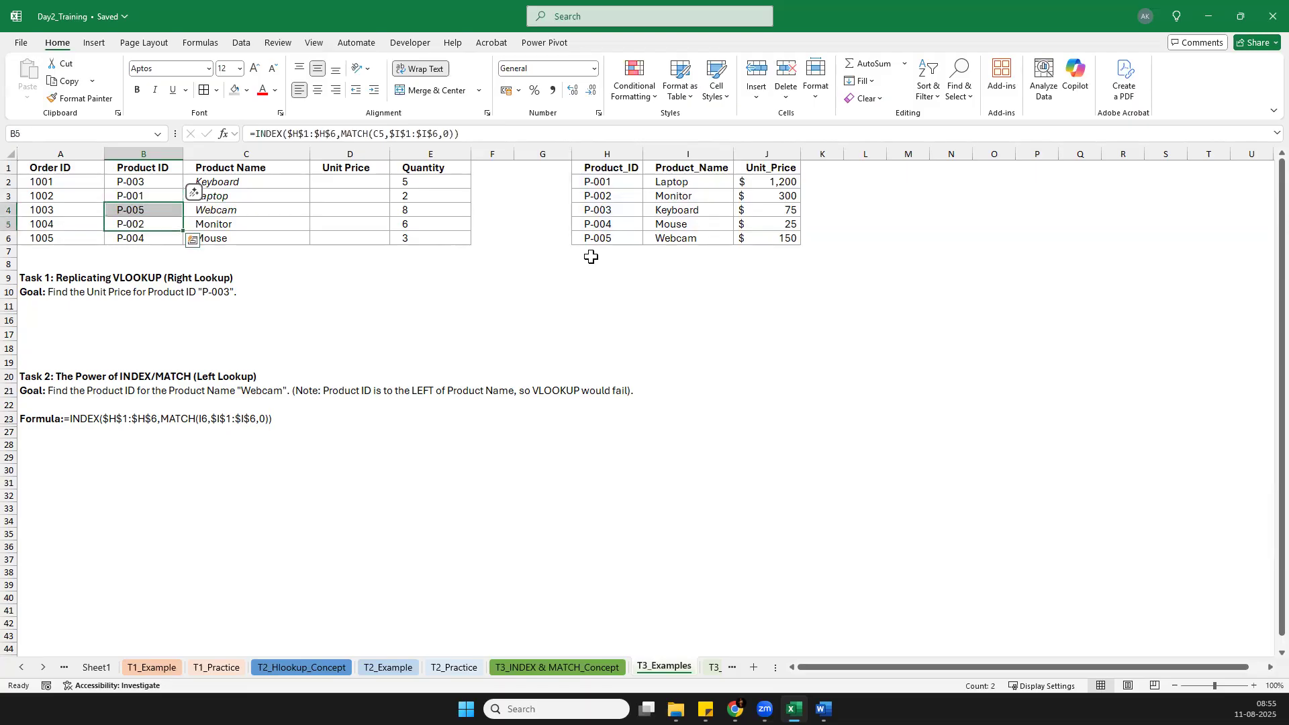
pyautogui.hotkey('shift', 'Down')
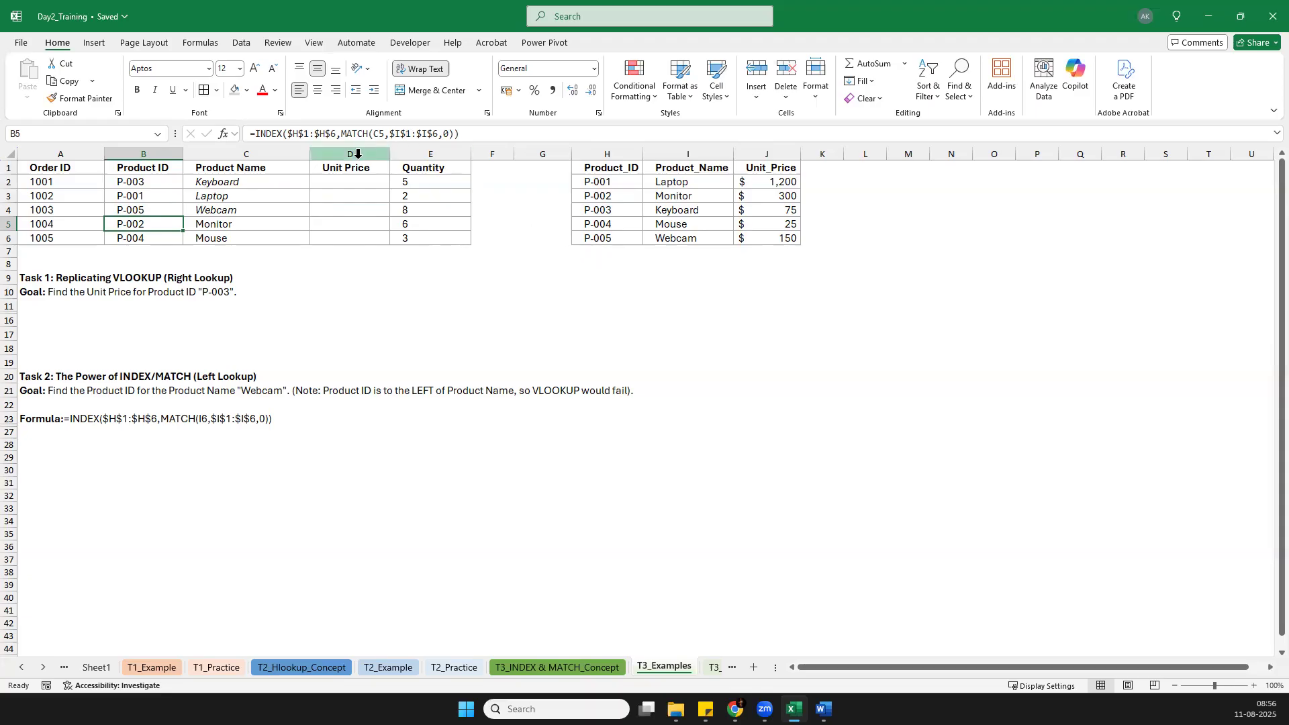
# Step: Open the INDEX and MATCH formula in B5 to examine its arguments
pyautogui.click(318, 134)
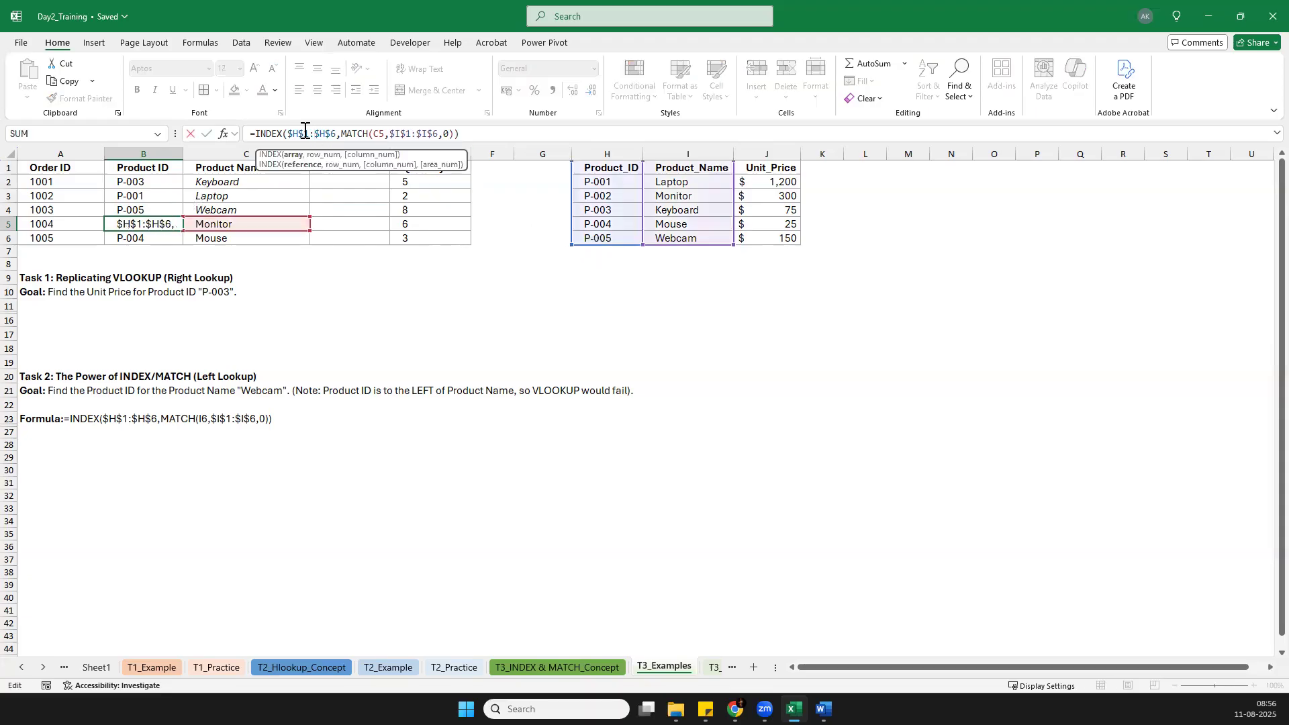